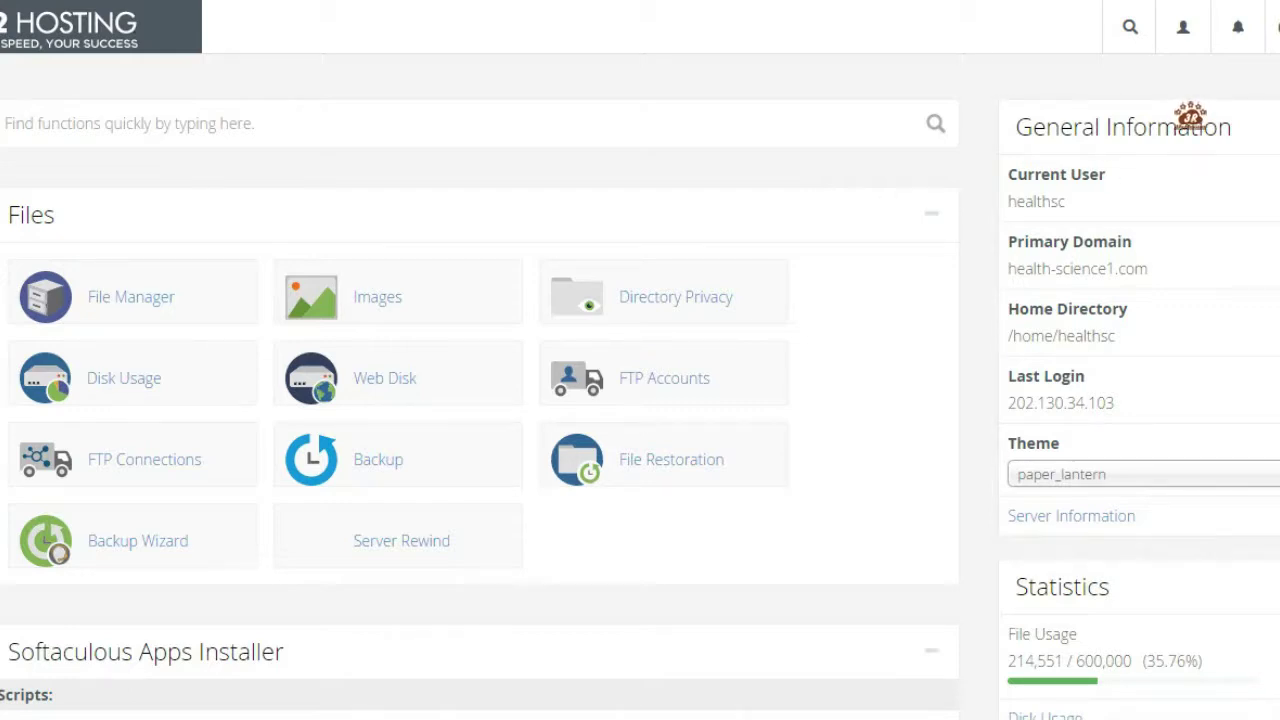
- Open the Zone Editor and display the zone records for diet-diabetes.com
left_click(606, 134)
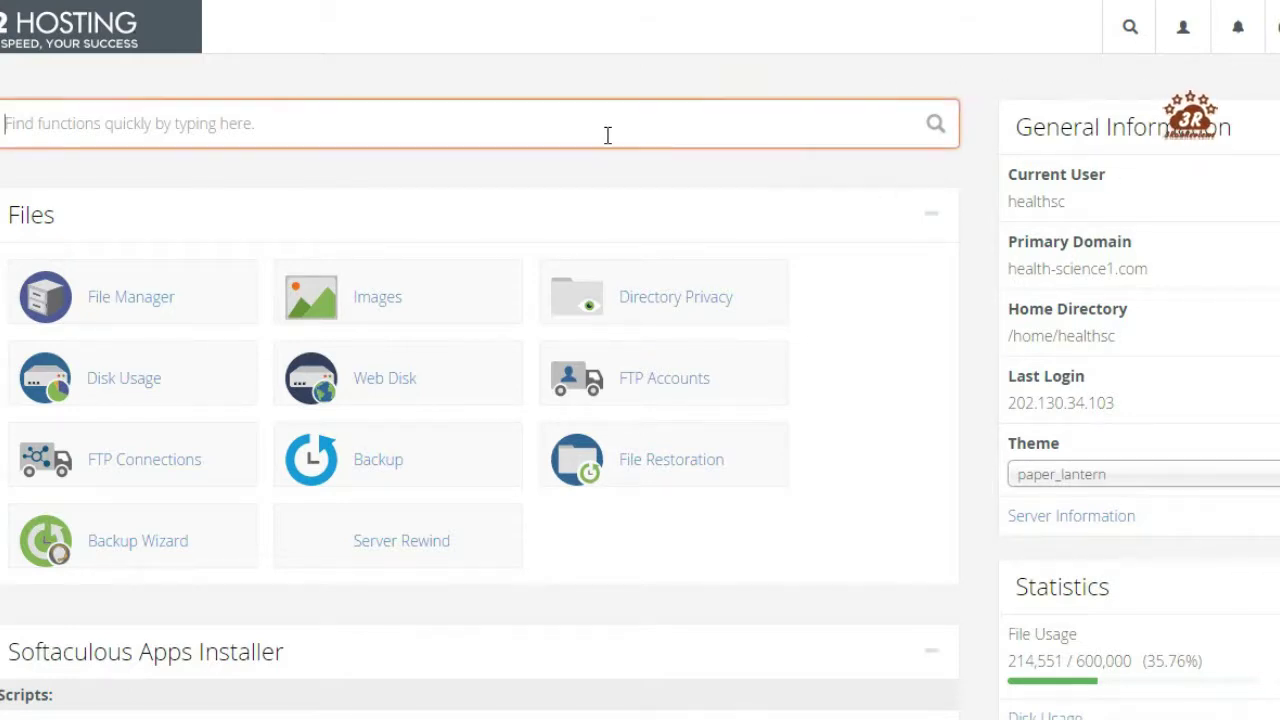
left_click(716, 75)
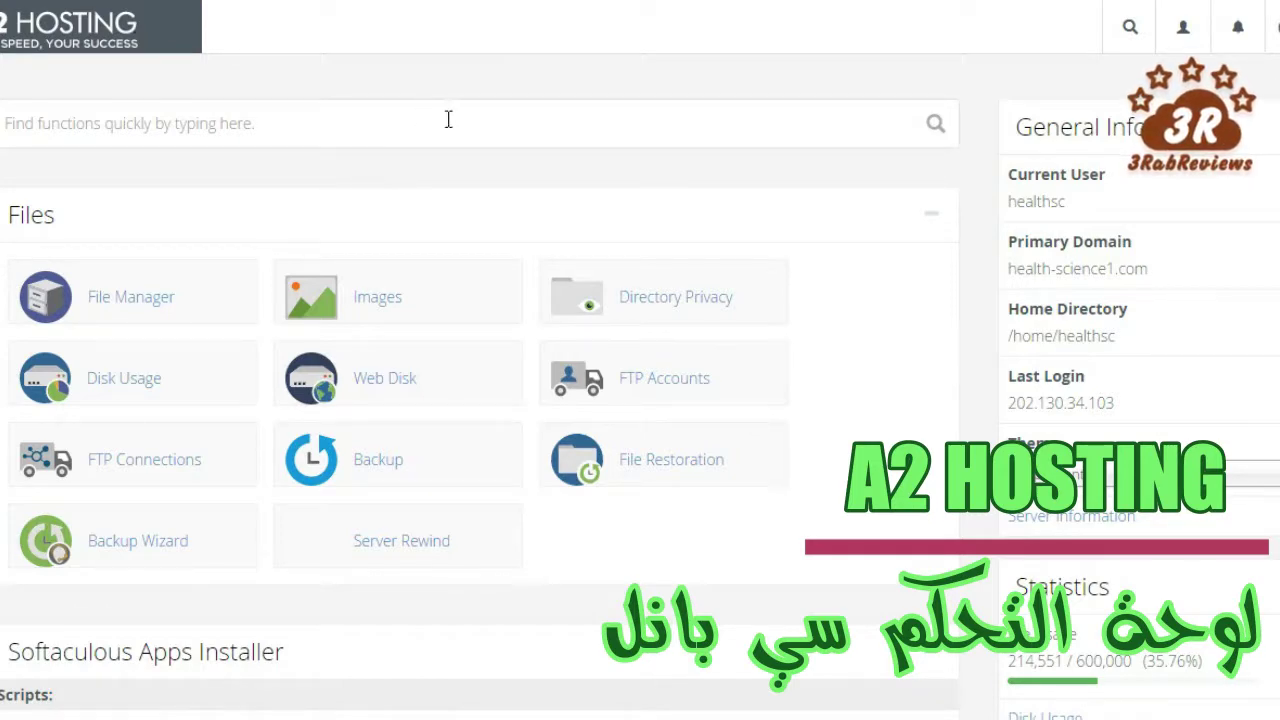
scroll(480, 400, "down", 15)
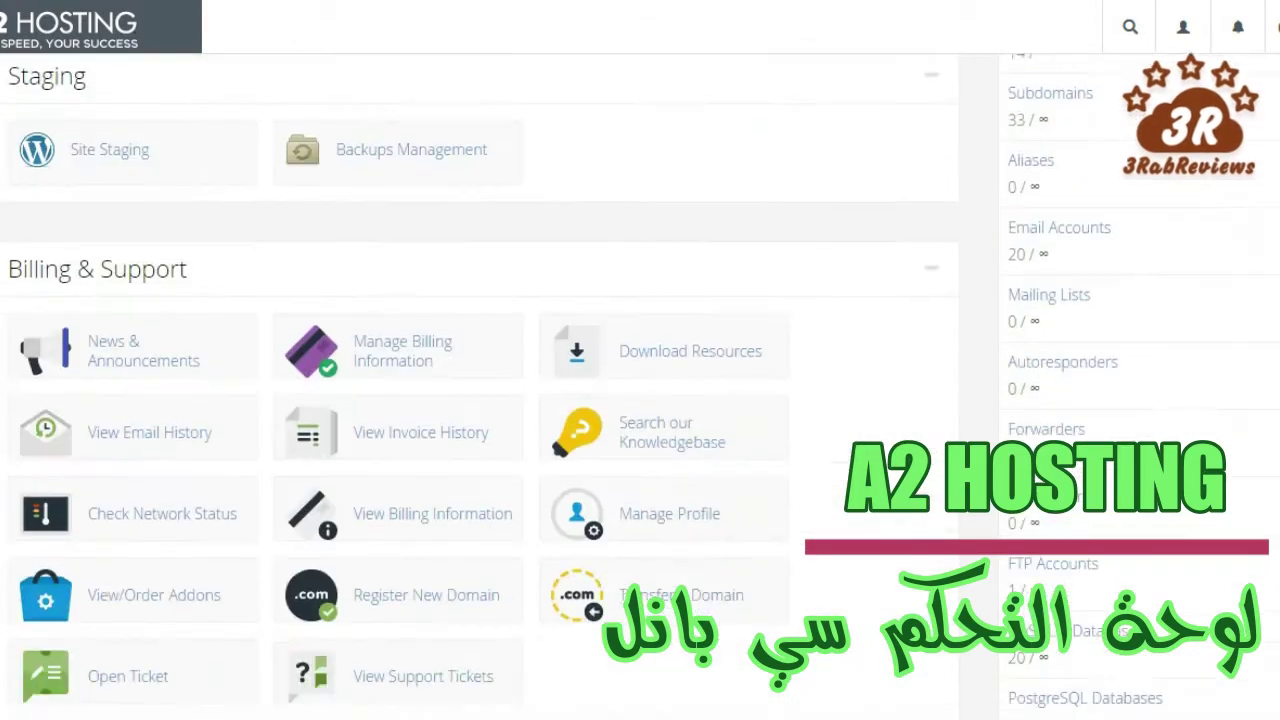
scroll(923, 280, "down", 7)
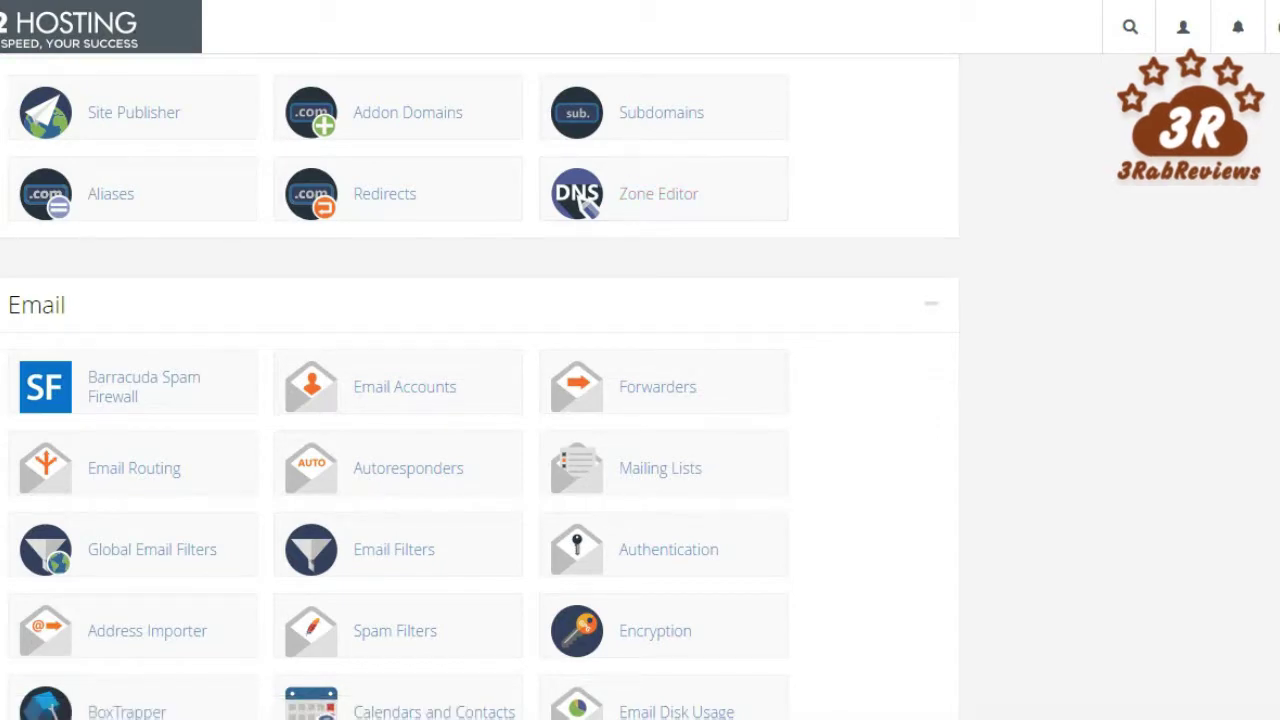
left_click(584, 199)
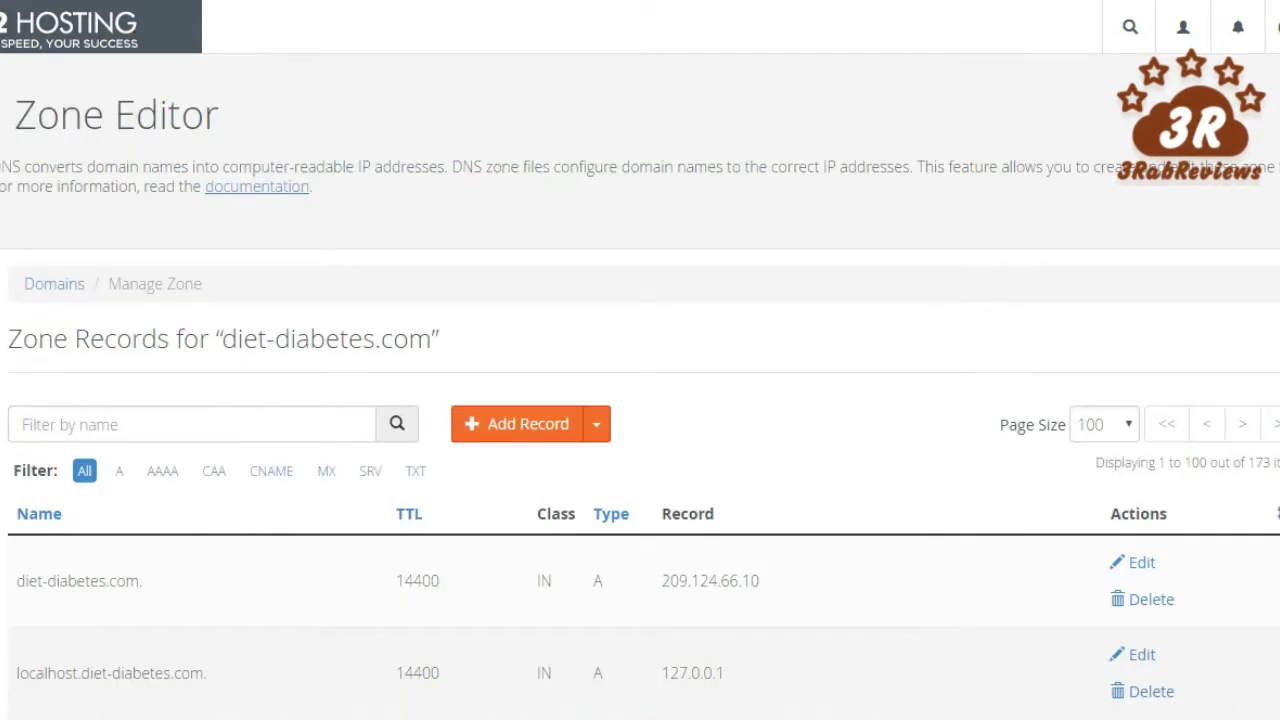
scroll(711, 205, "down", 3)
scroll(711, 205, "up", 1)
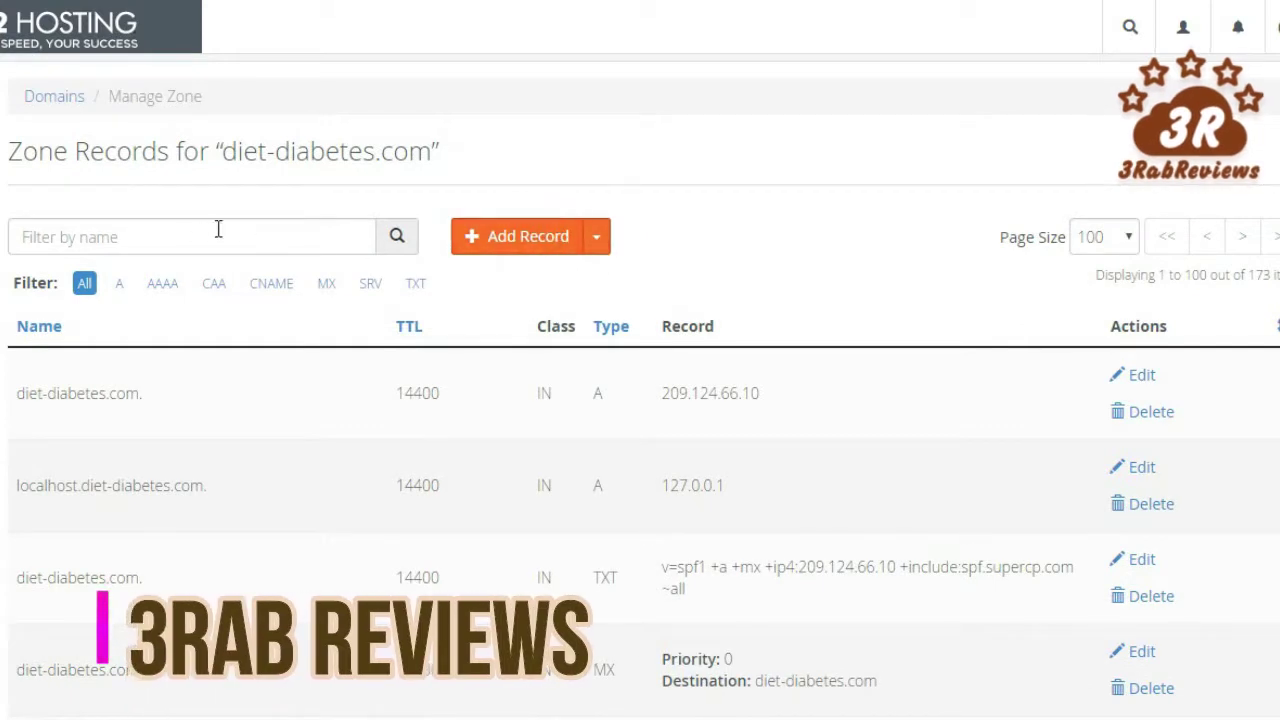
left_click_drag(226, 152, 428, 152)
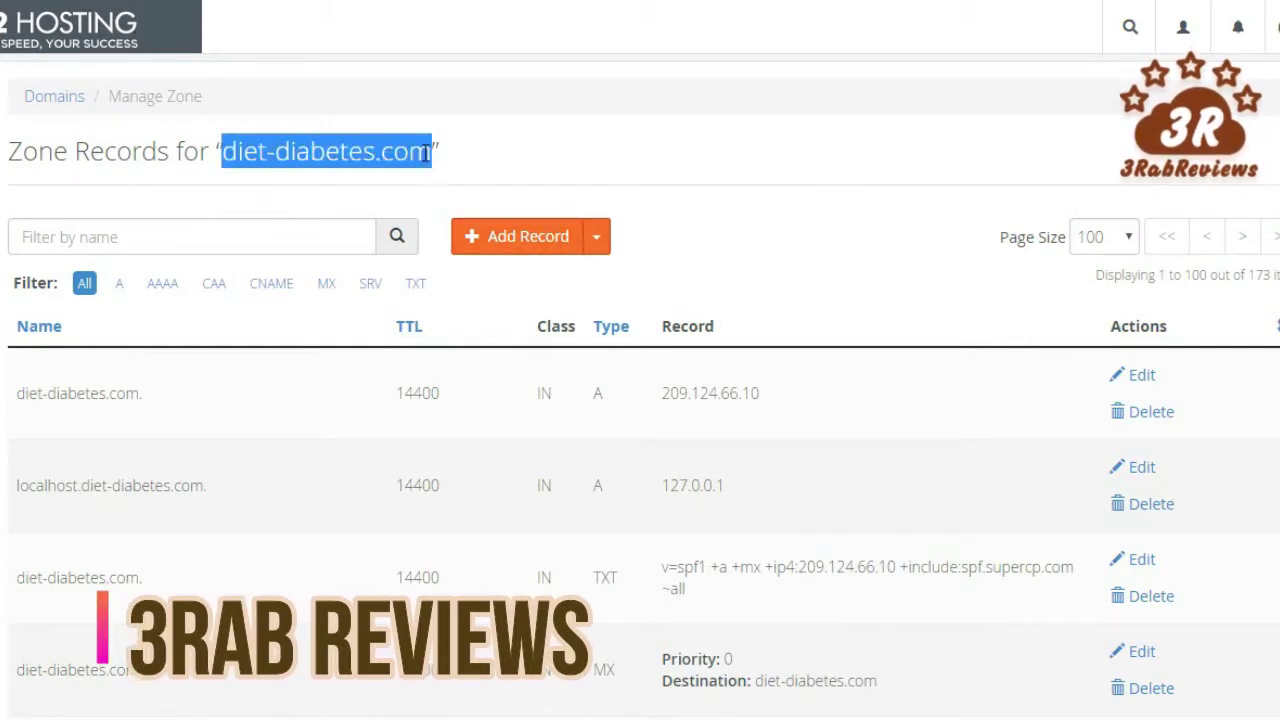
left_click(222, 160)
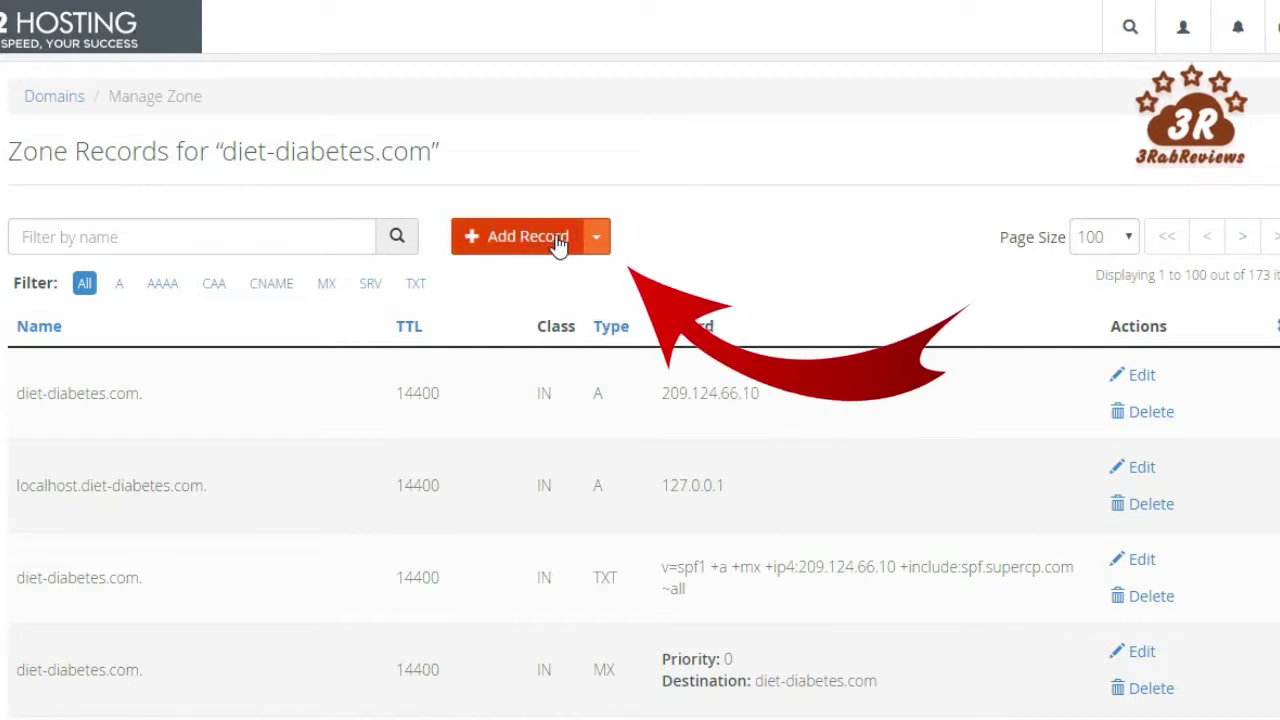
- Start a new CNAME record for diet-diabetes.com and enter go.yourdomain.com as its name
left_click(598, 240)
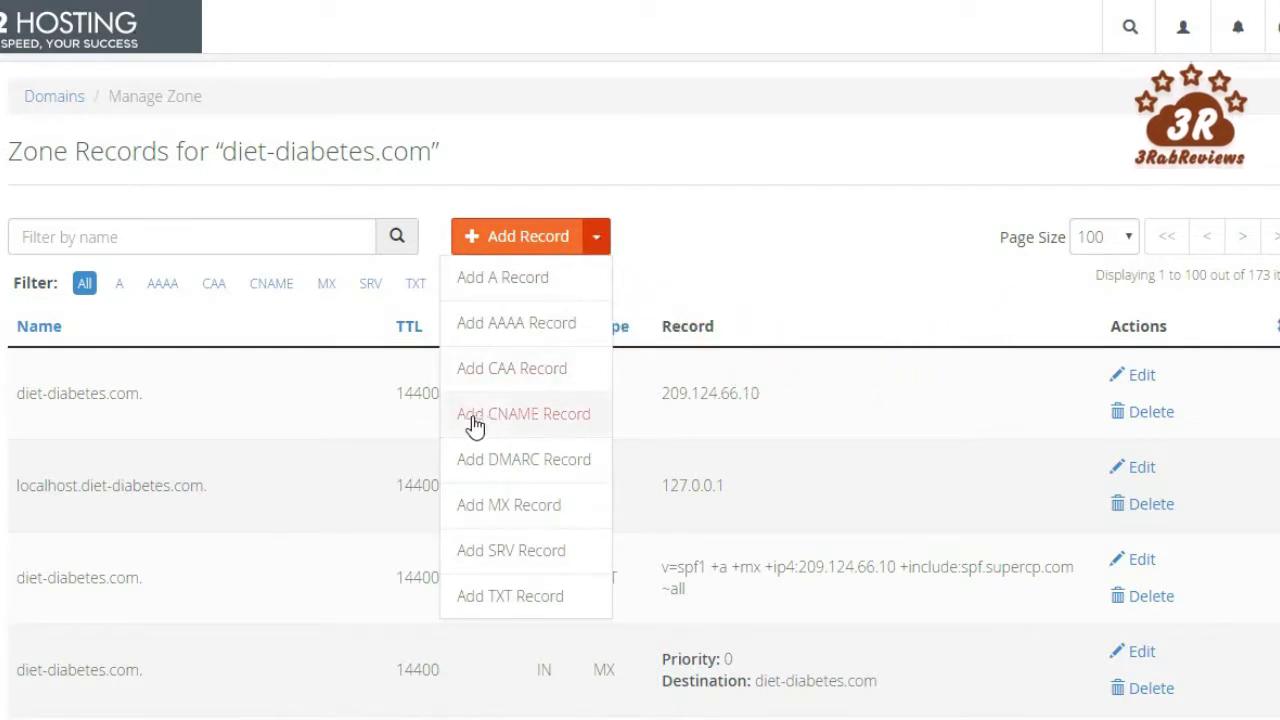
left_click(563, 420)
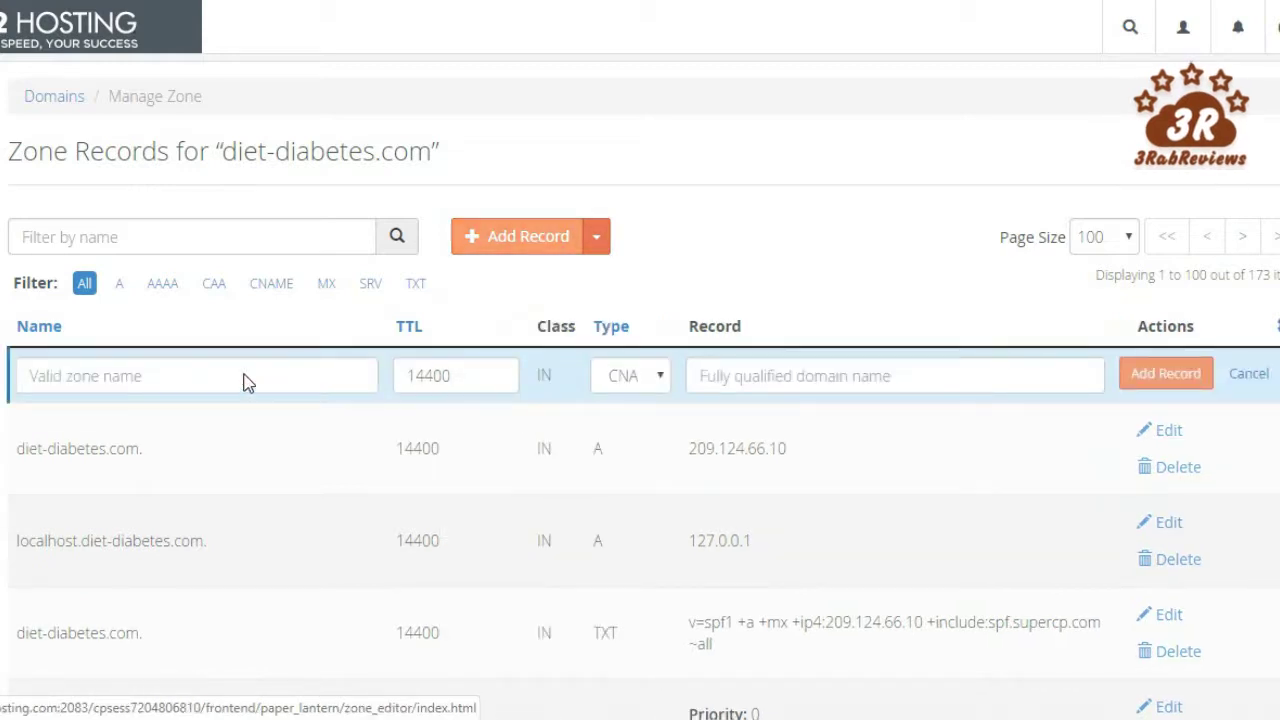
left_click(229, 372)
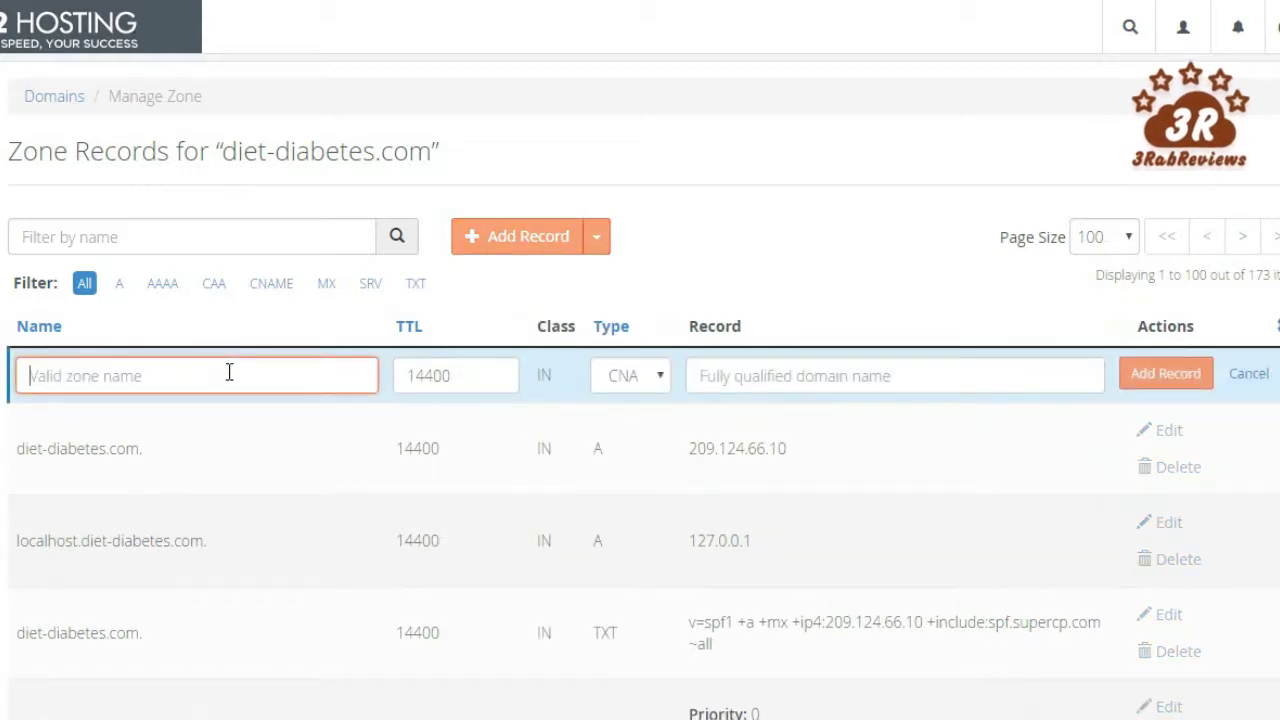
type("go")
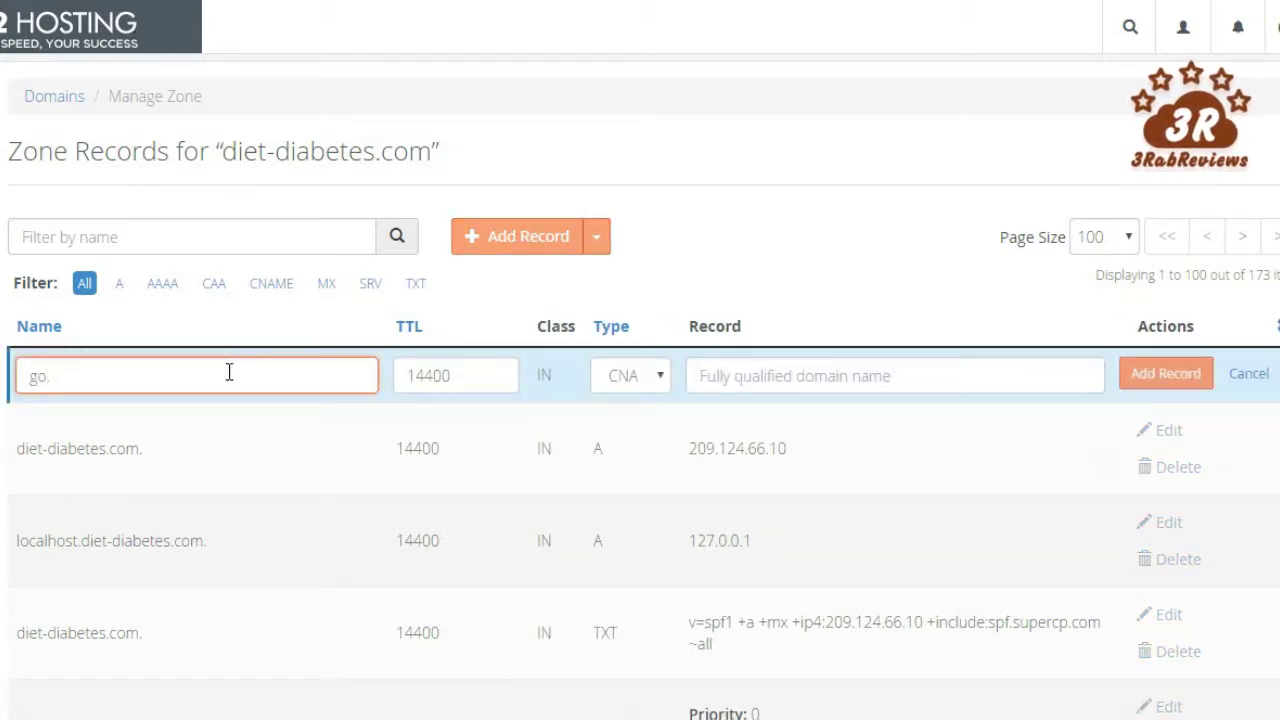
type(".your")
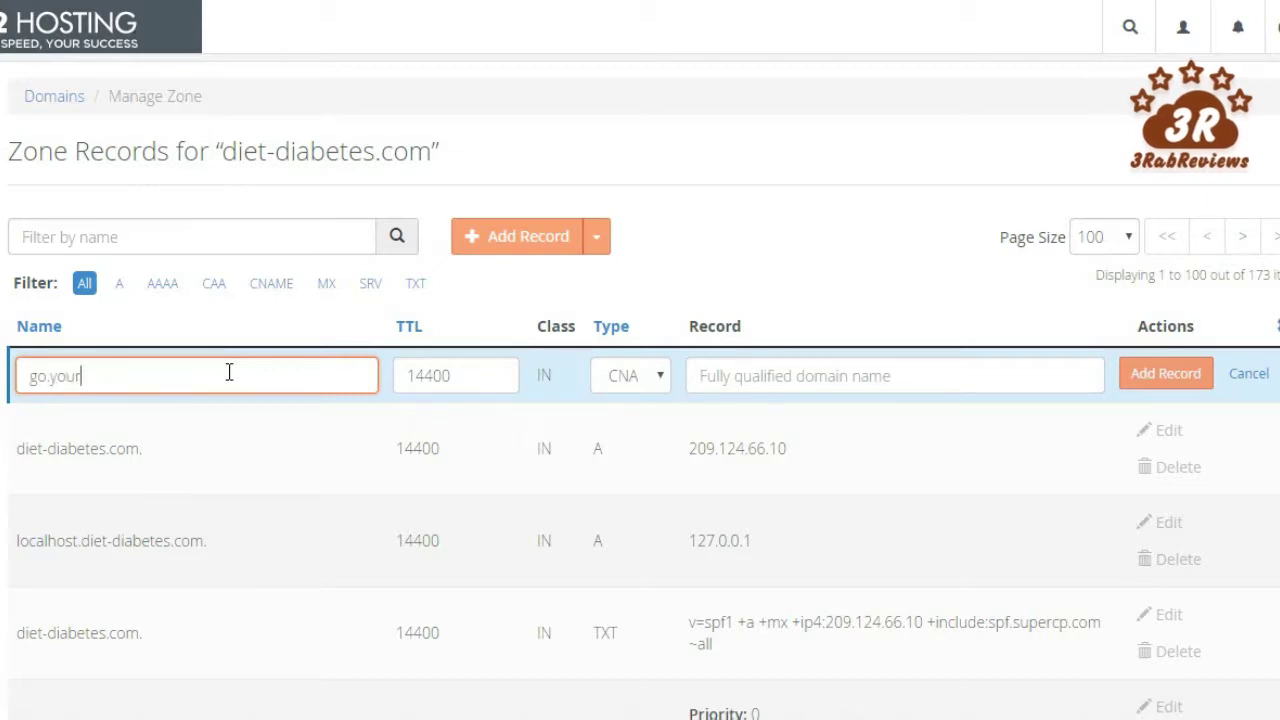
type("domain.com")
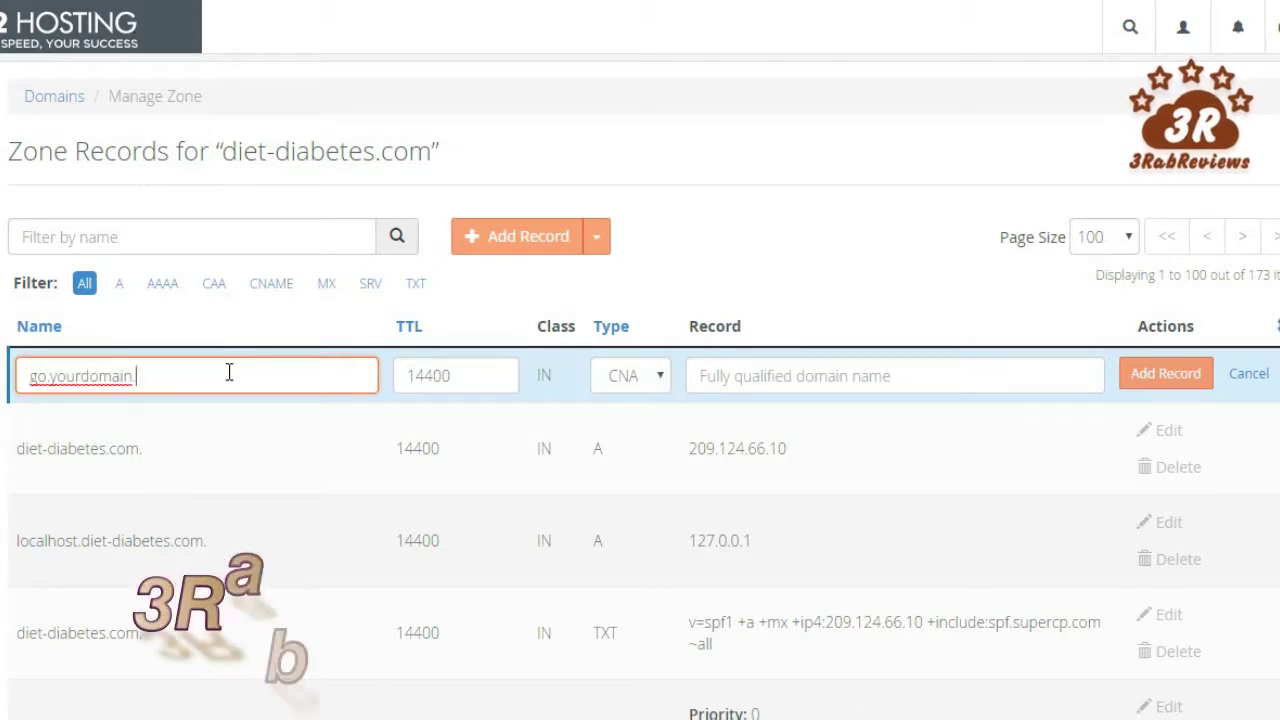
left_click(812, 372)
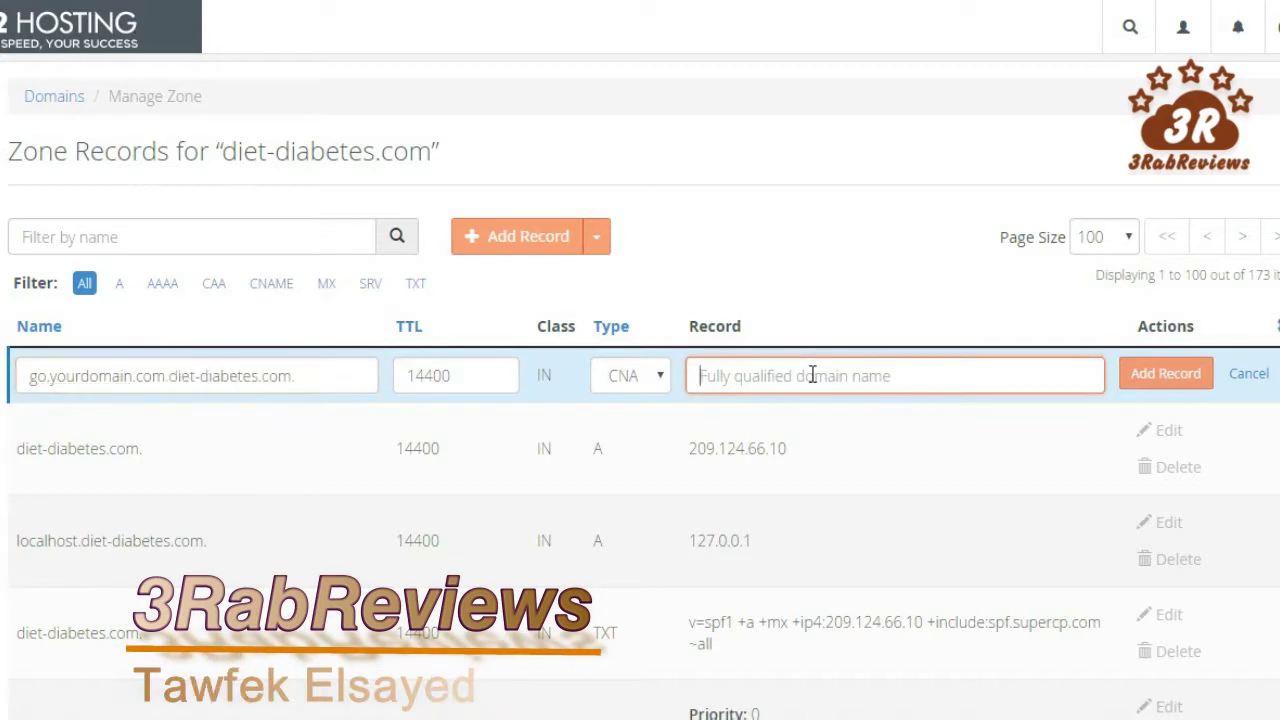
type("www.cl")
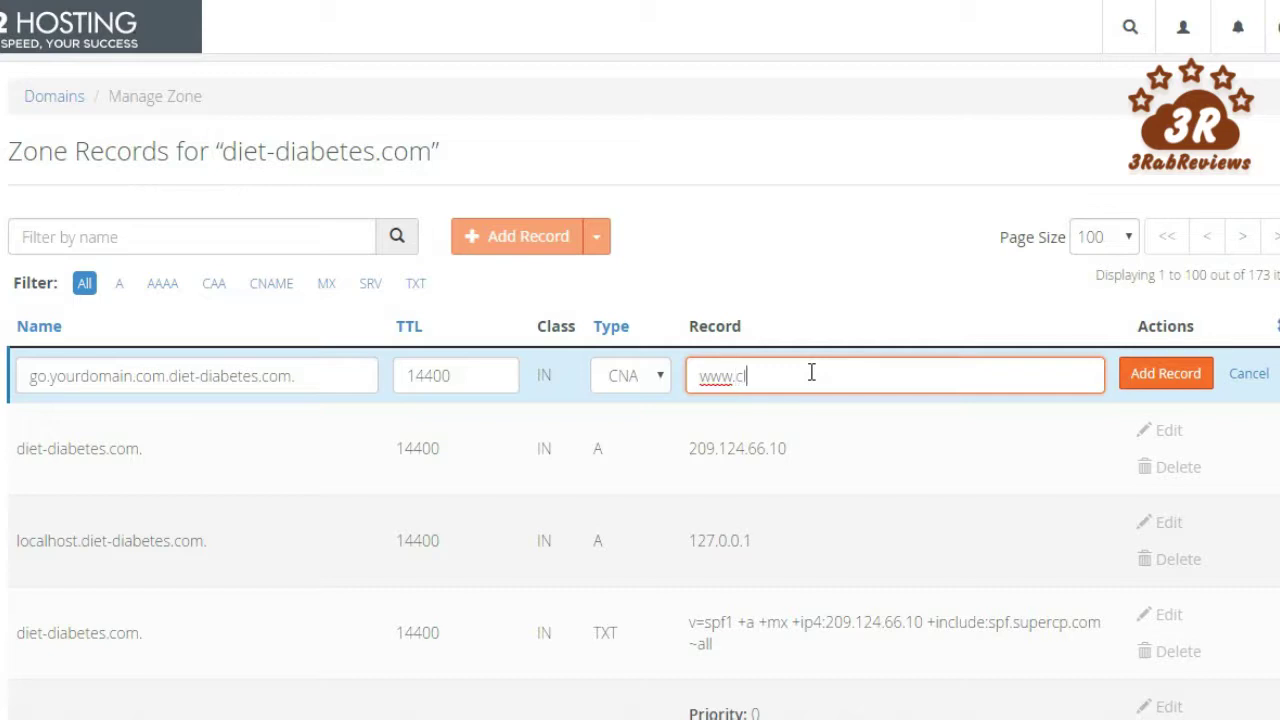
type("kmg.com")
triple_click(780, 378)
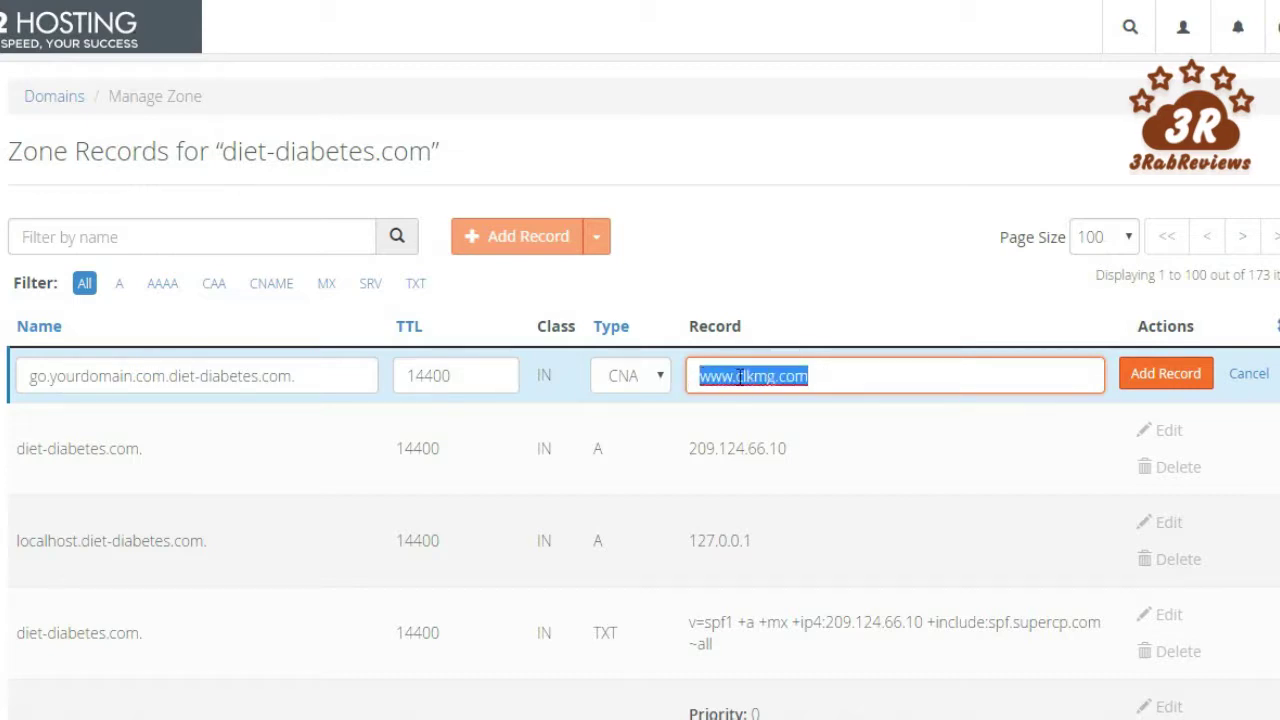
left_click(849, 386)
left_click_drag(849, 386, 677, 386)
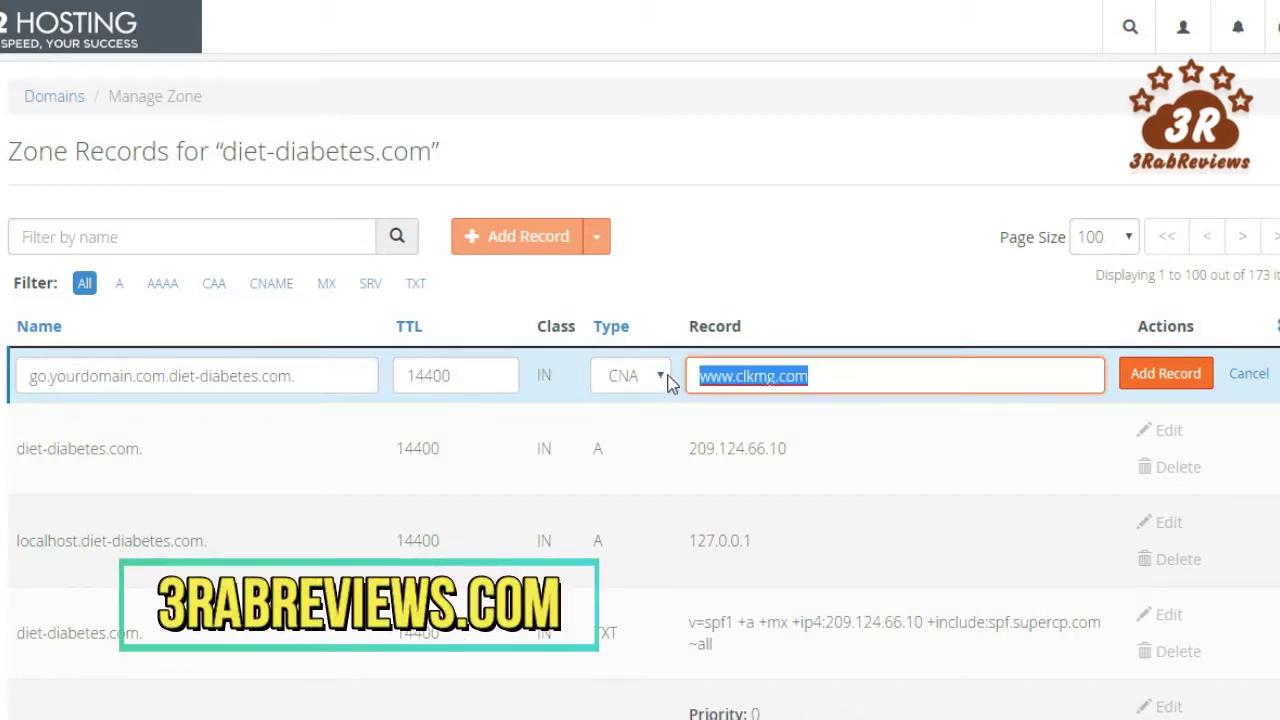
left_click(780, 375)
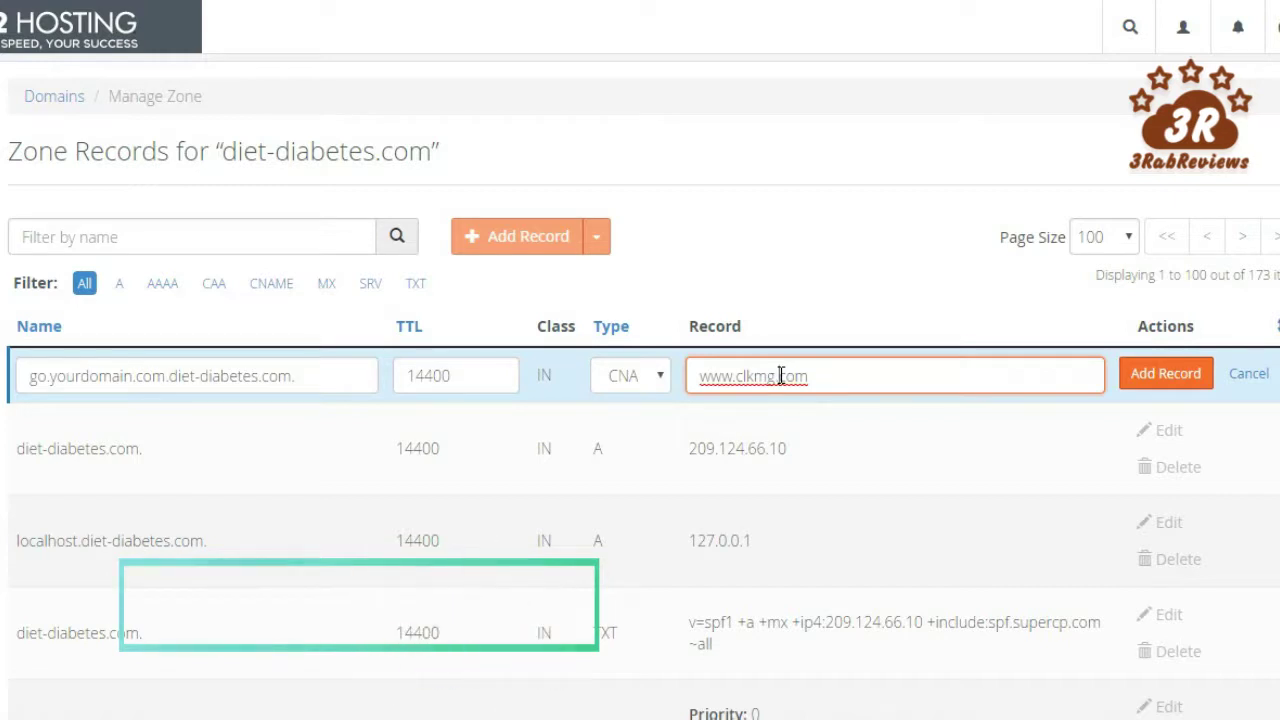
left_click_drag(828, 377, 695, 385)
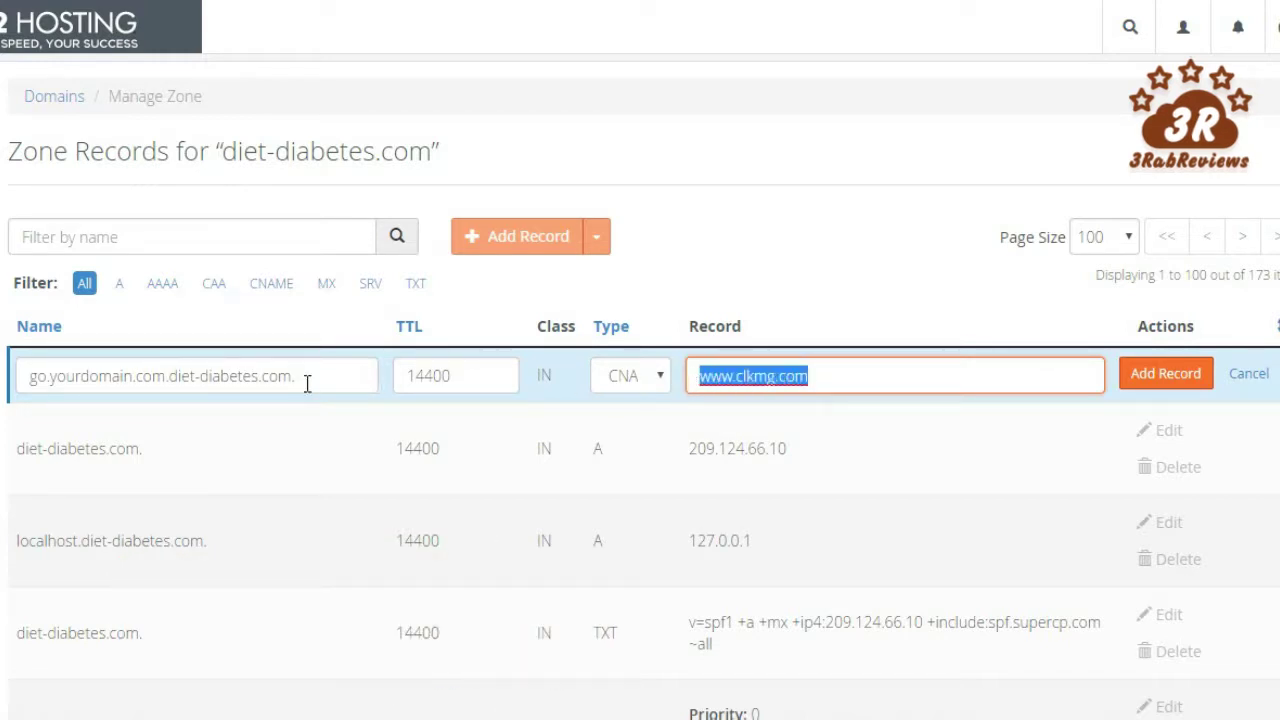
left_click_drag(290, 380, 165, 377)
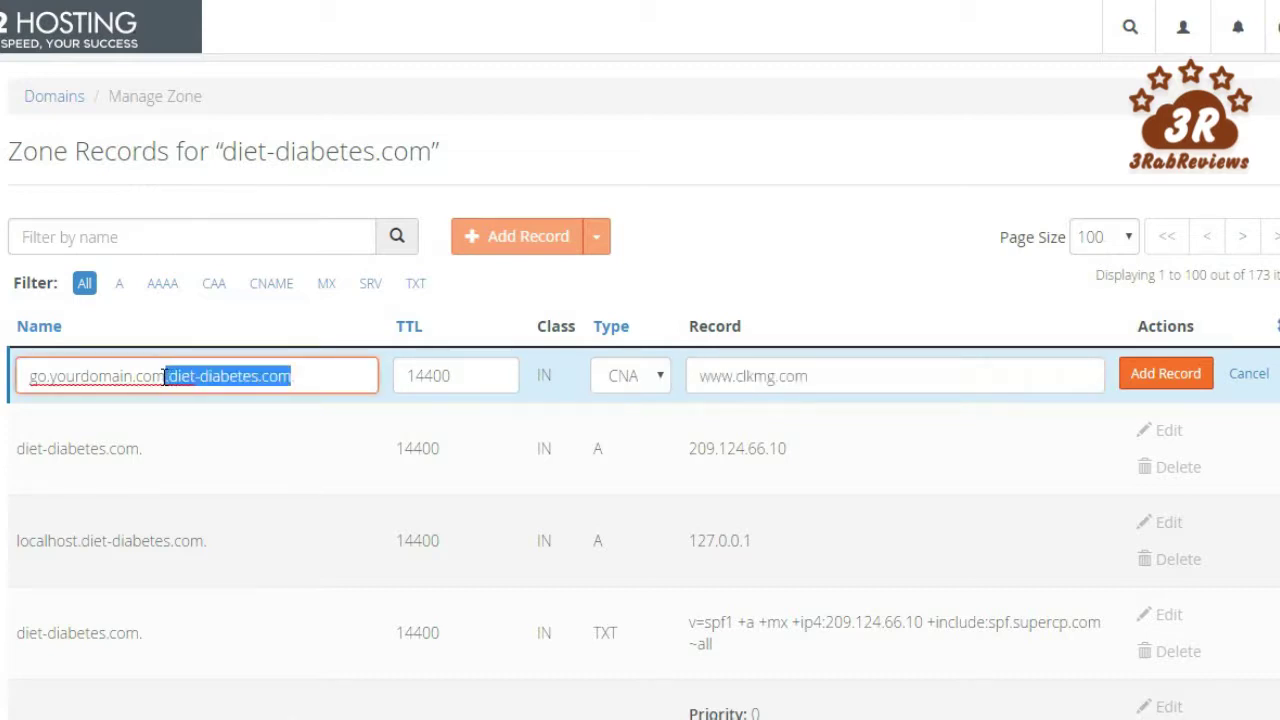
key("Delete")
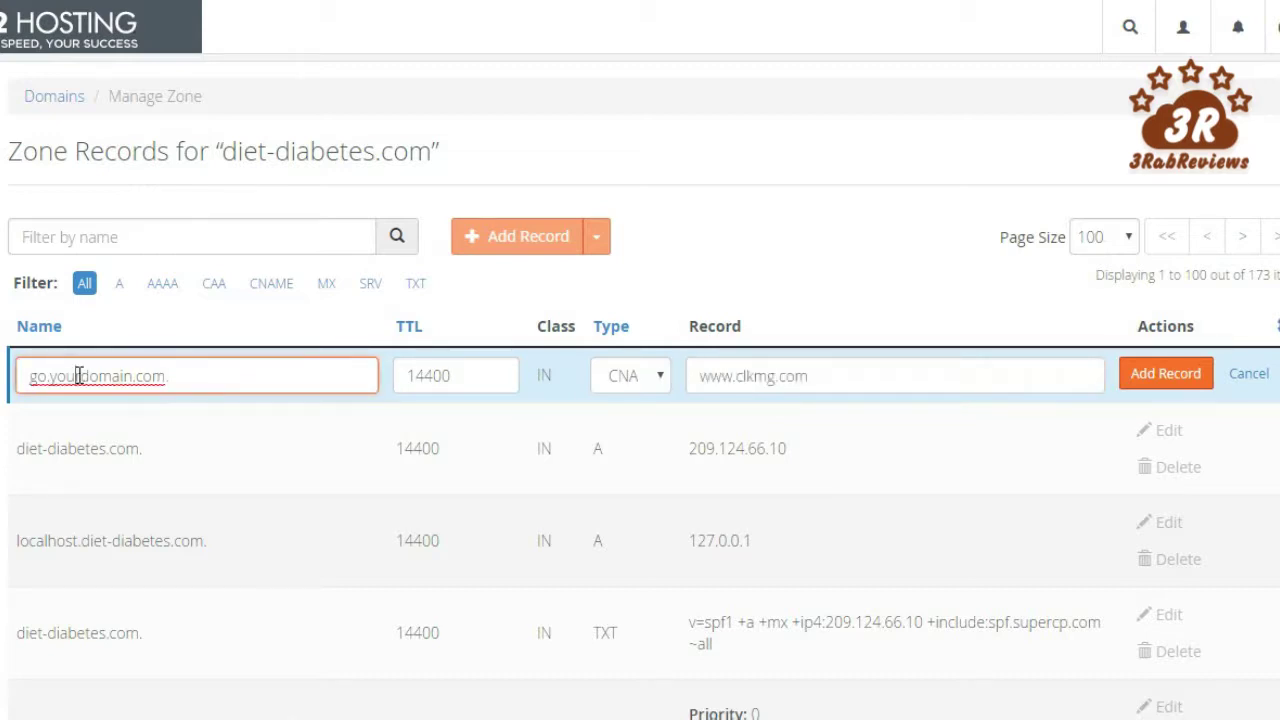
double_click(83, 377)
key("ctrl+z")
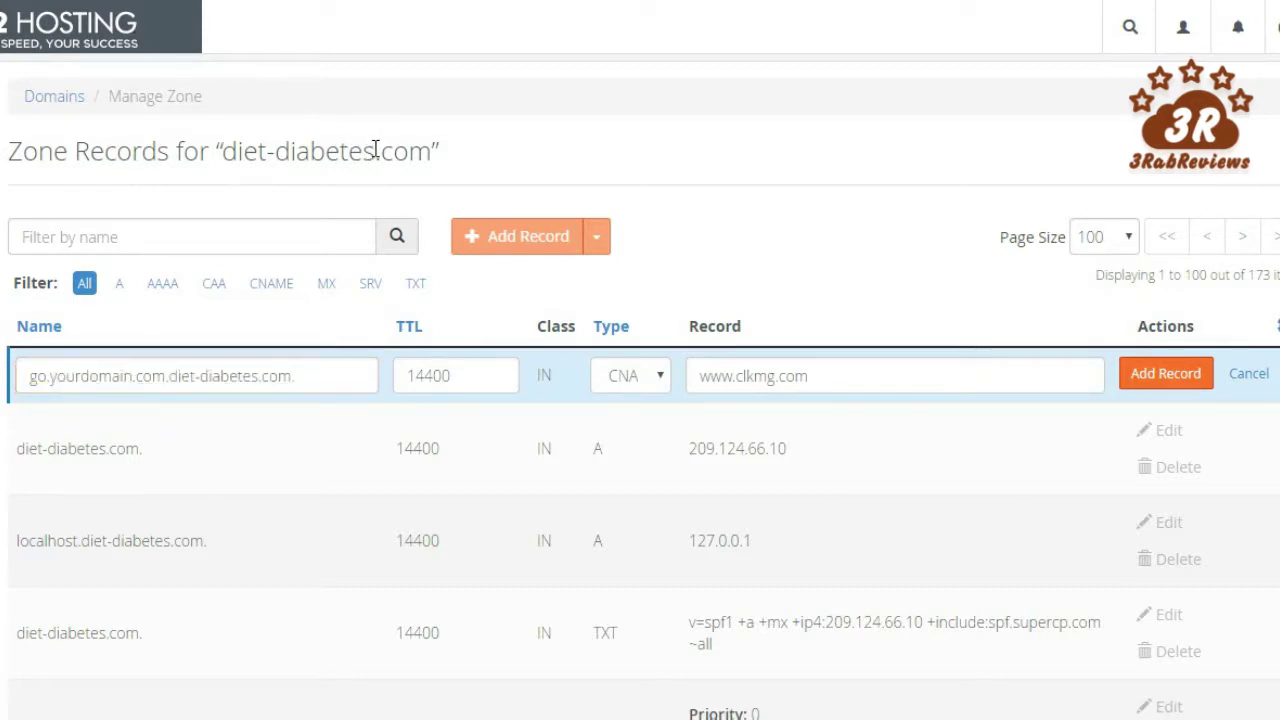
- Change the new CNAME record's name to go.diet-diabetes.com, reusing the domain name from the zone heading
left_click_drag(373, 151, 225, 153)
key("ctrl+c")
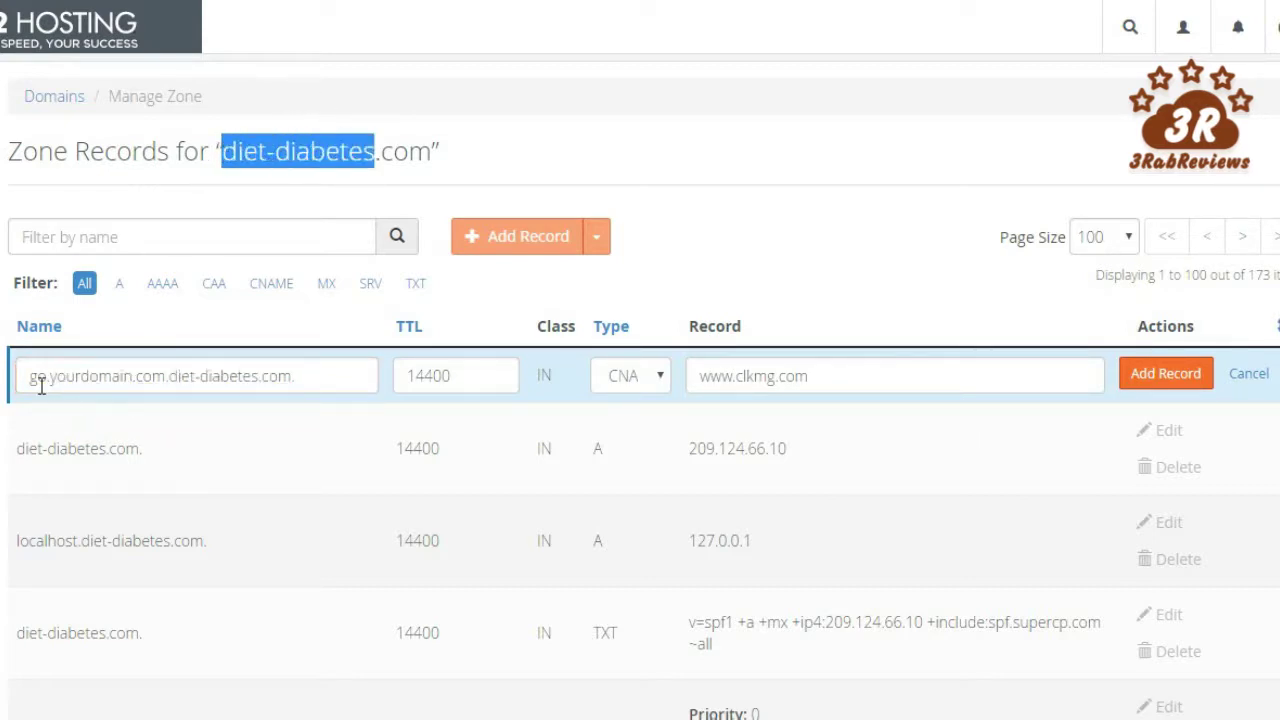
left_click_drag(53, 378, 371, 370)
key("ctrl+v")
key("BackSpace")
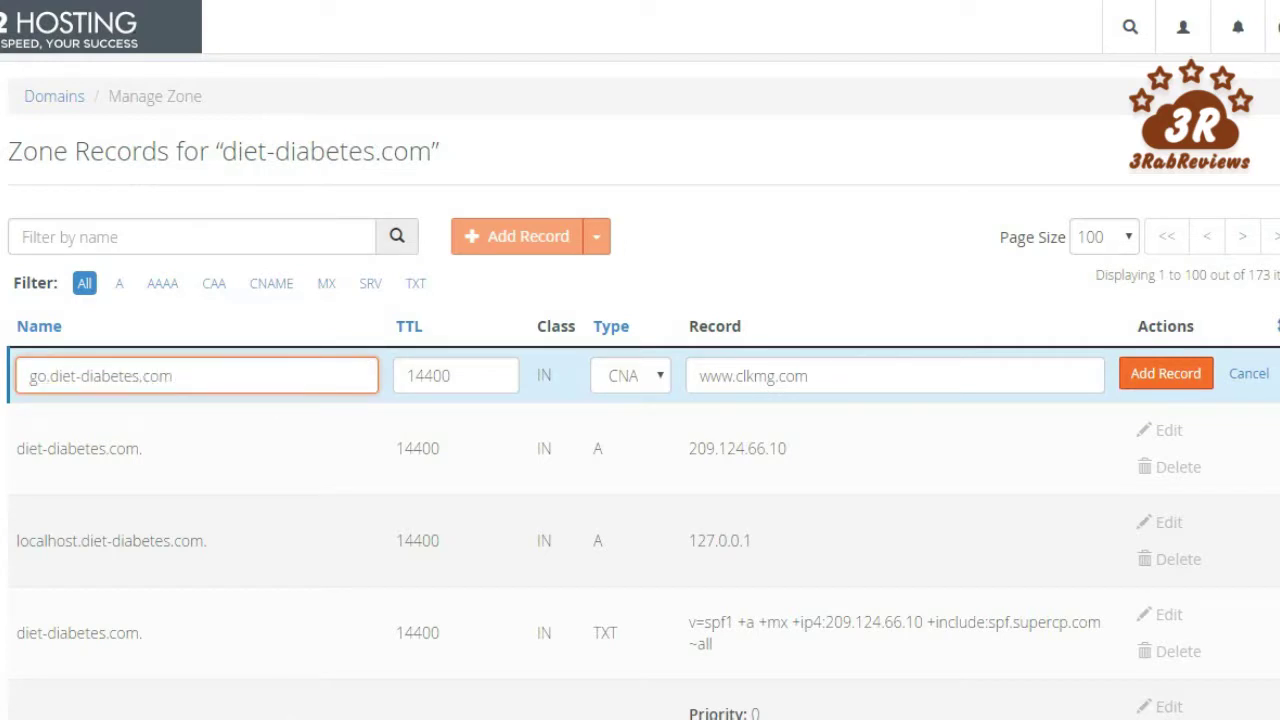
- Examine the prefix and domain parts of the new CNAME record's name
double_click(37, 378)
left_click_drag(140, 374, 50, 381)
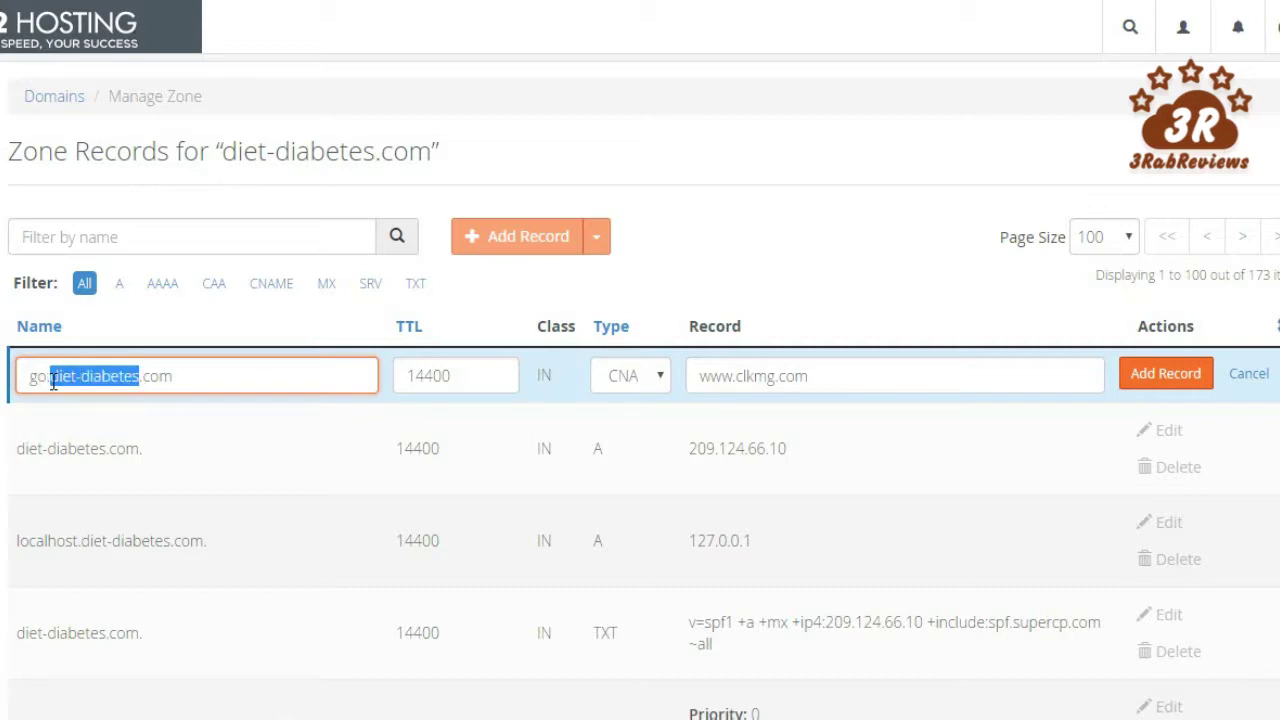
left_click(29, 376)
left_click_drag(29, 376, 45, 373)
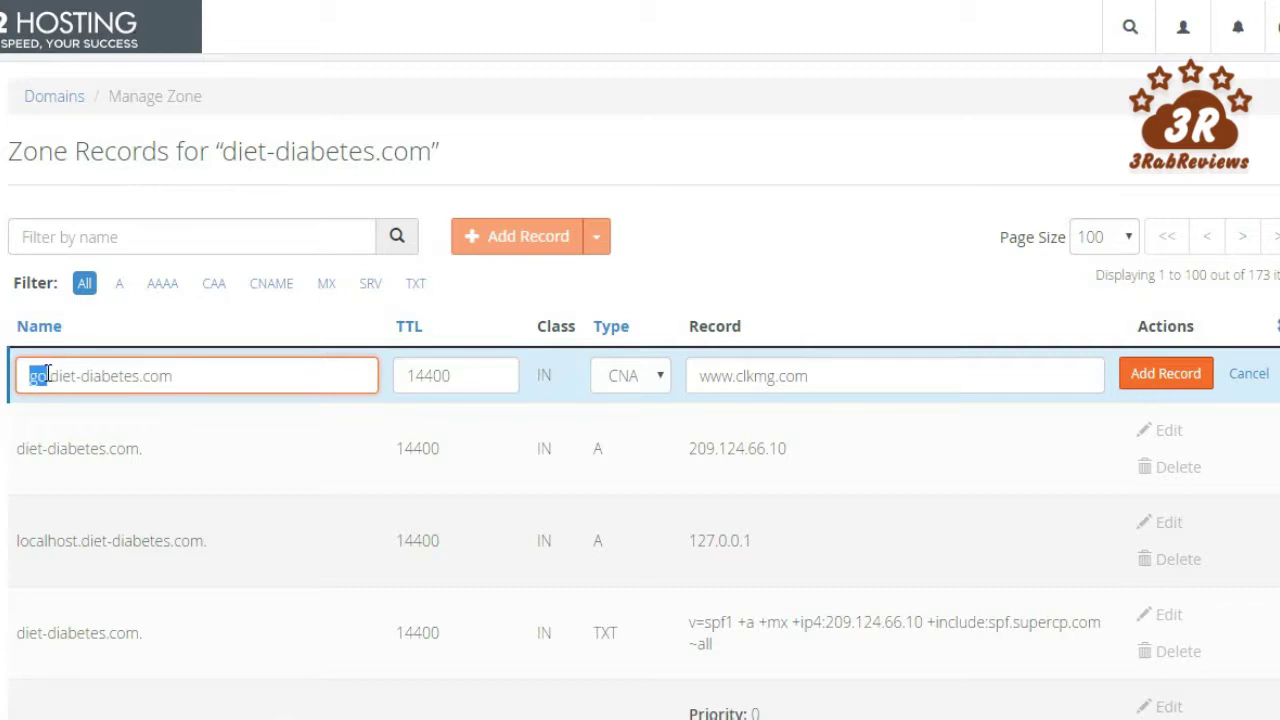
left_click(45, 374)
left_click_drag(231, 383, 199, 383)
left_click(25, 376)
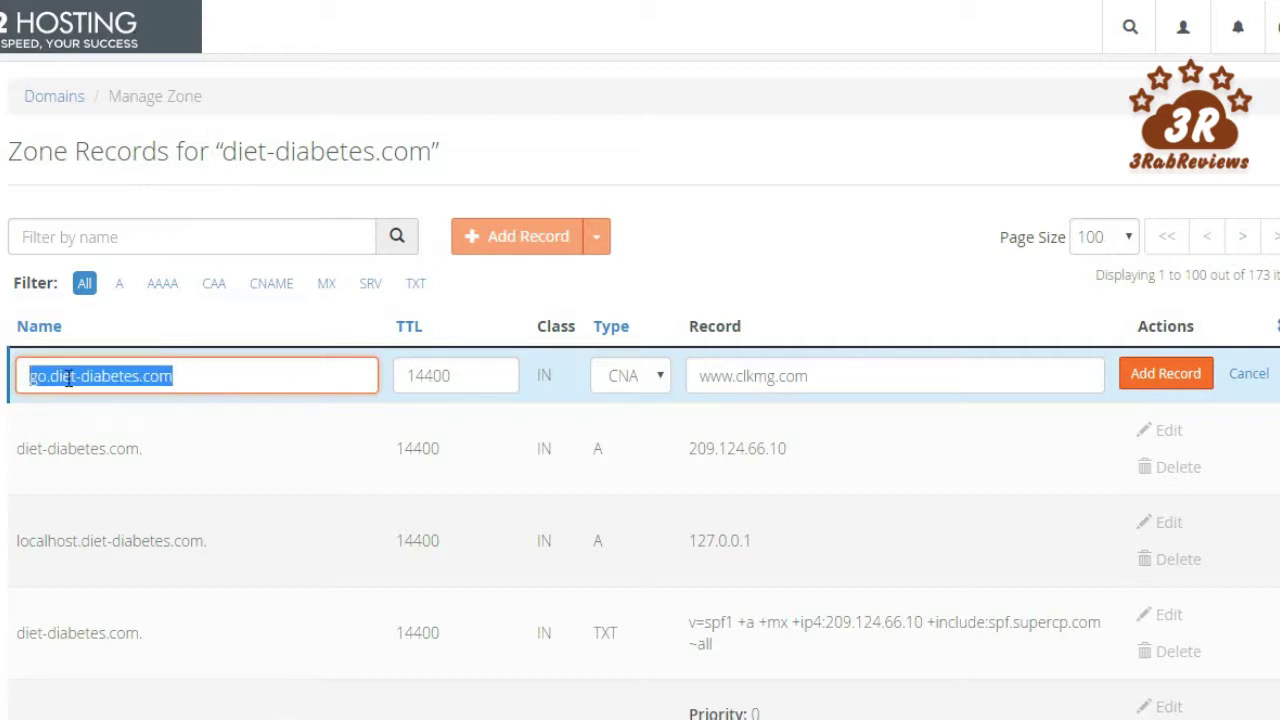
left_click(203, 376)
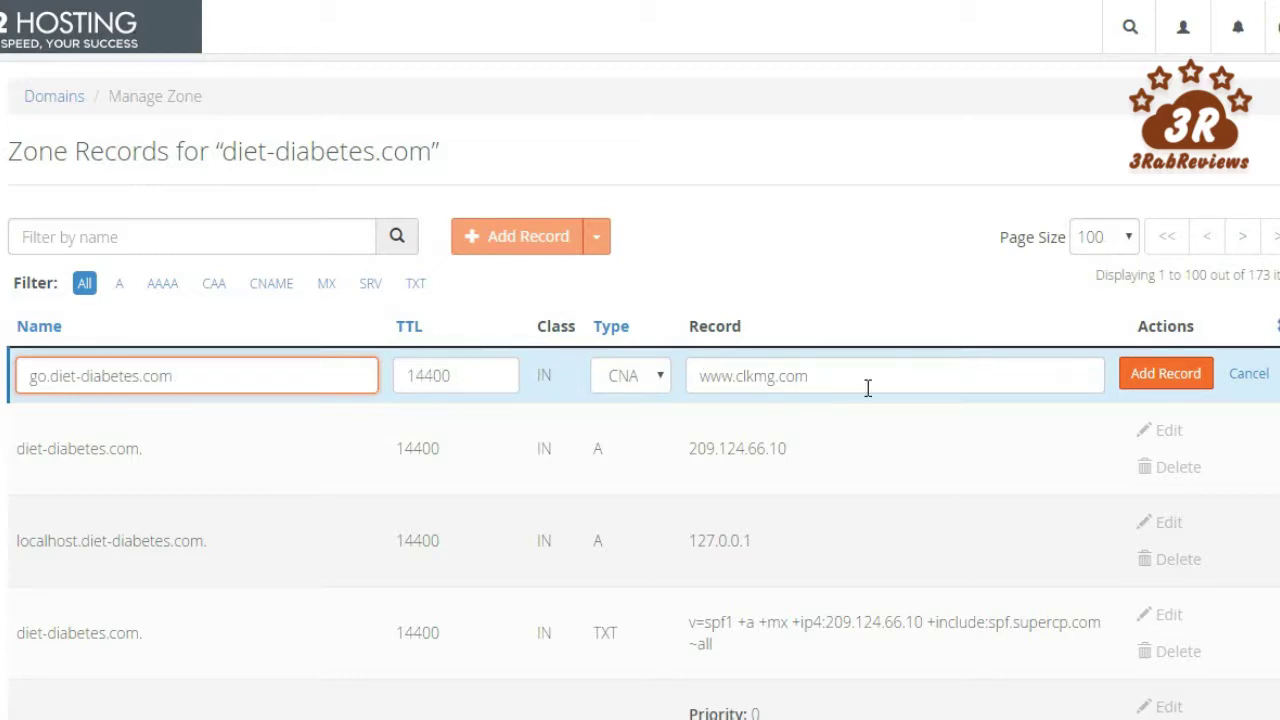
- Try to add the go.diet-diabetes.com CNAME record, and discard the entry
left_click(1168, 383)
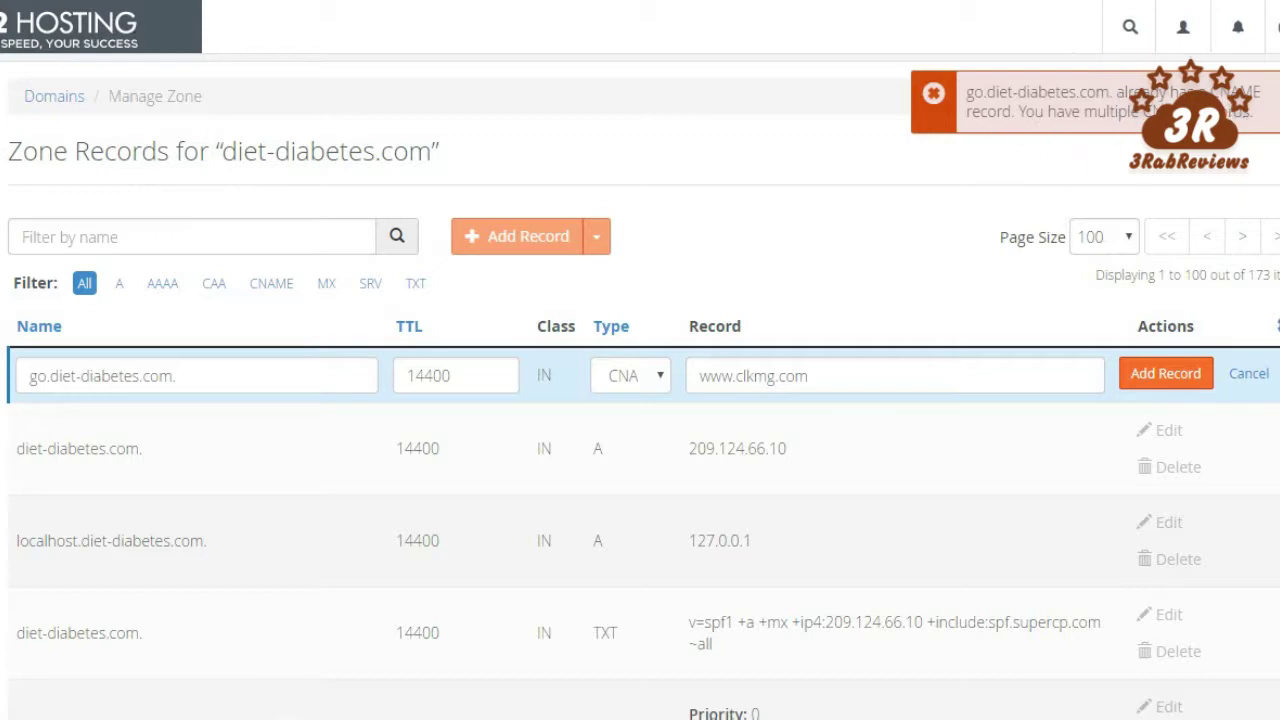
left_click(1248, 374)
- Search the diet-diabetes.com zone records page for the existing record that points to clkmg
scroll(640, 400, "down", 20)
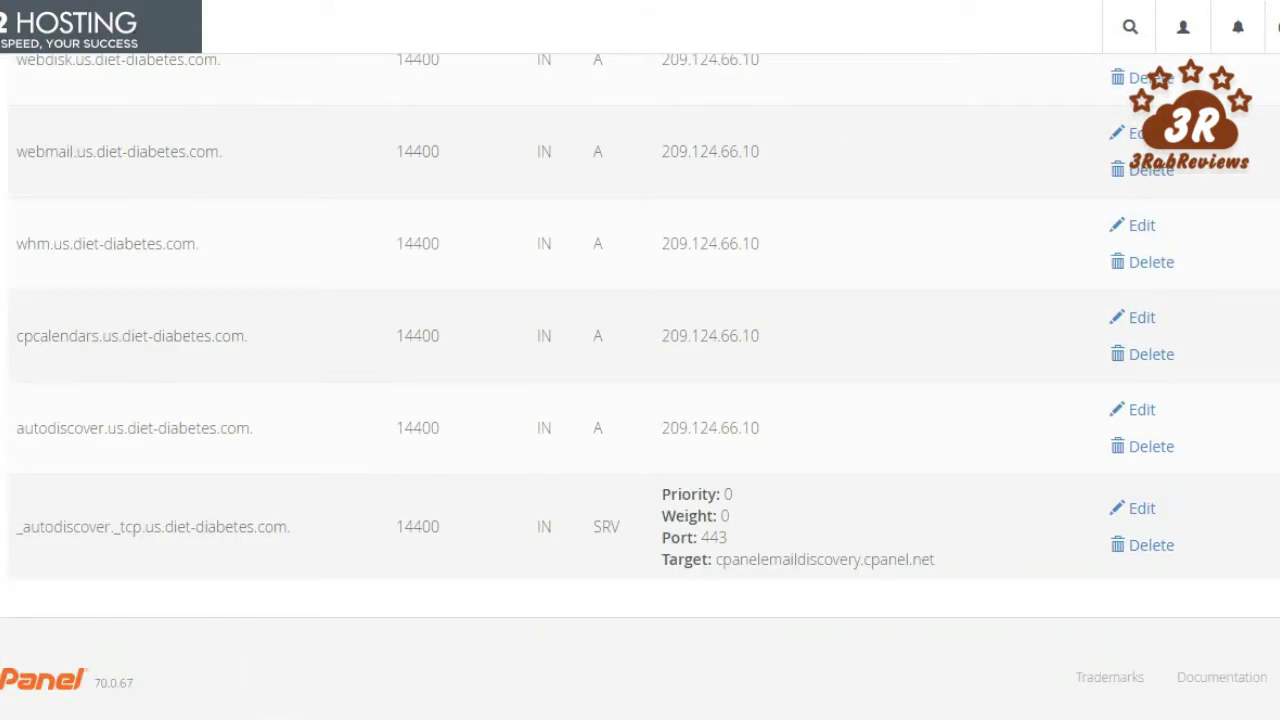
scroll(988, 257, "up", 20)
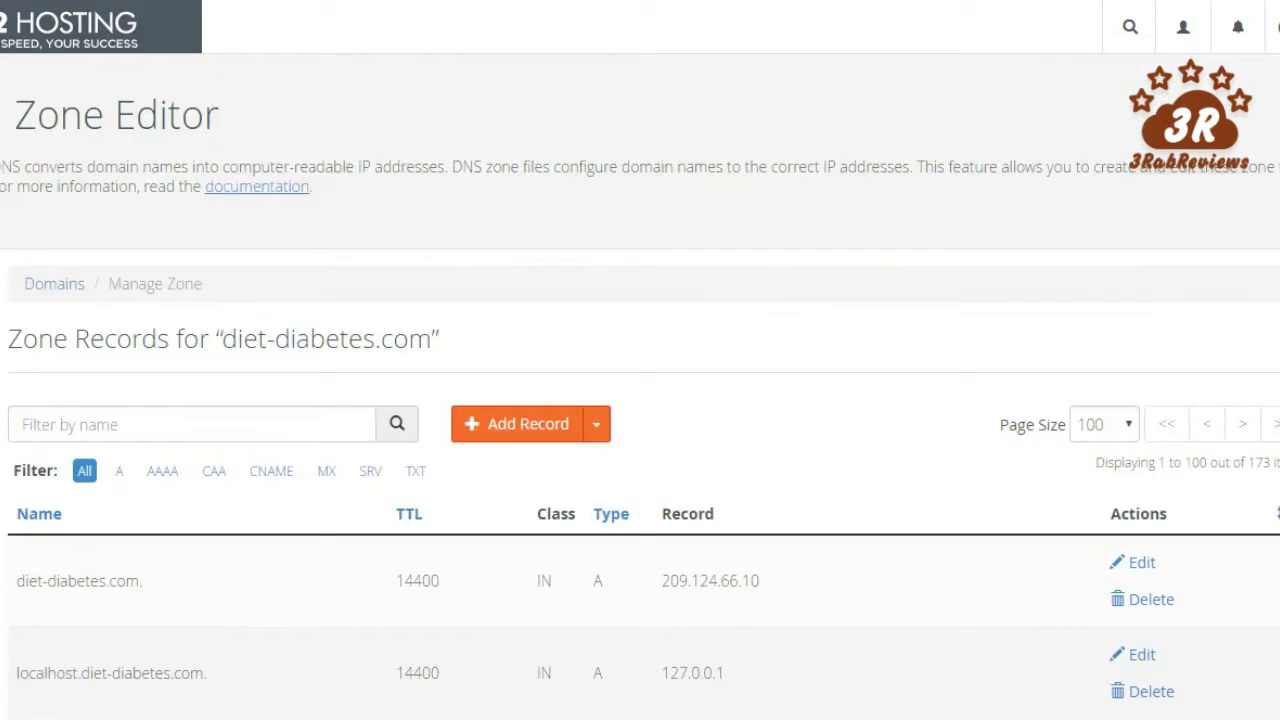
scroll(1003, 251, "down", 4)
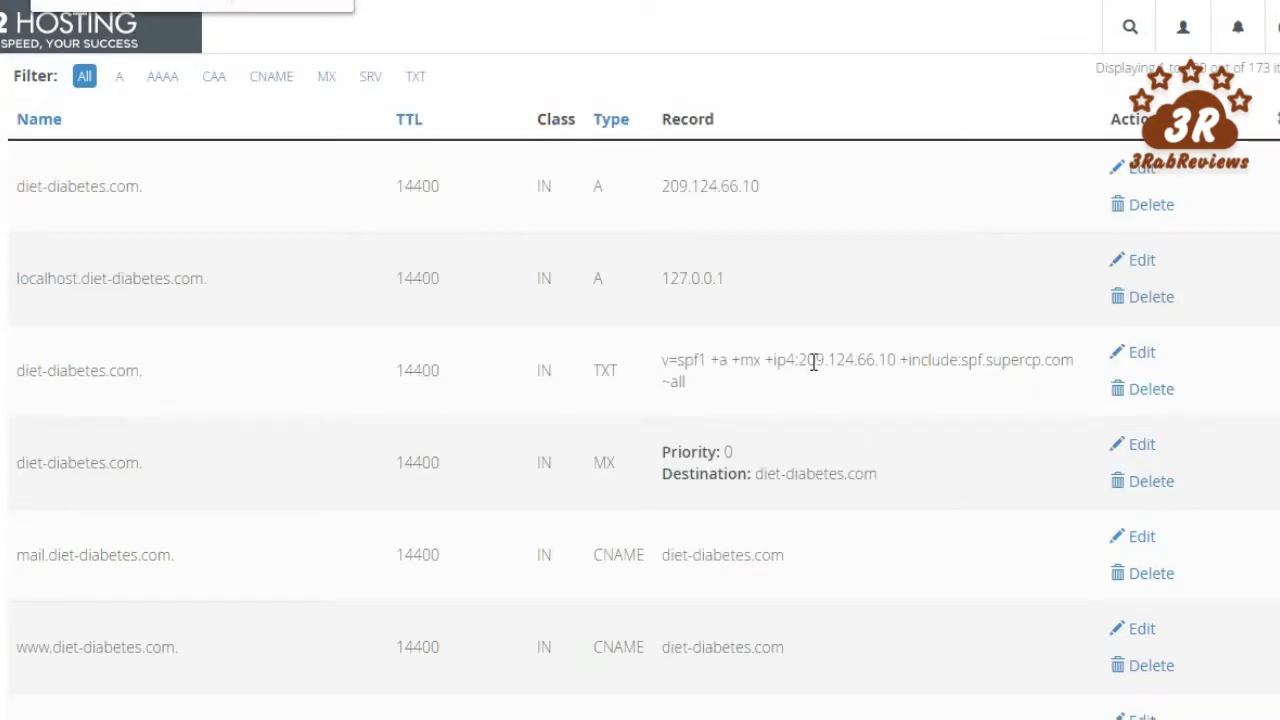
type("c")
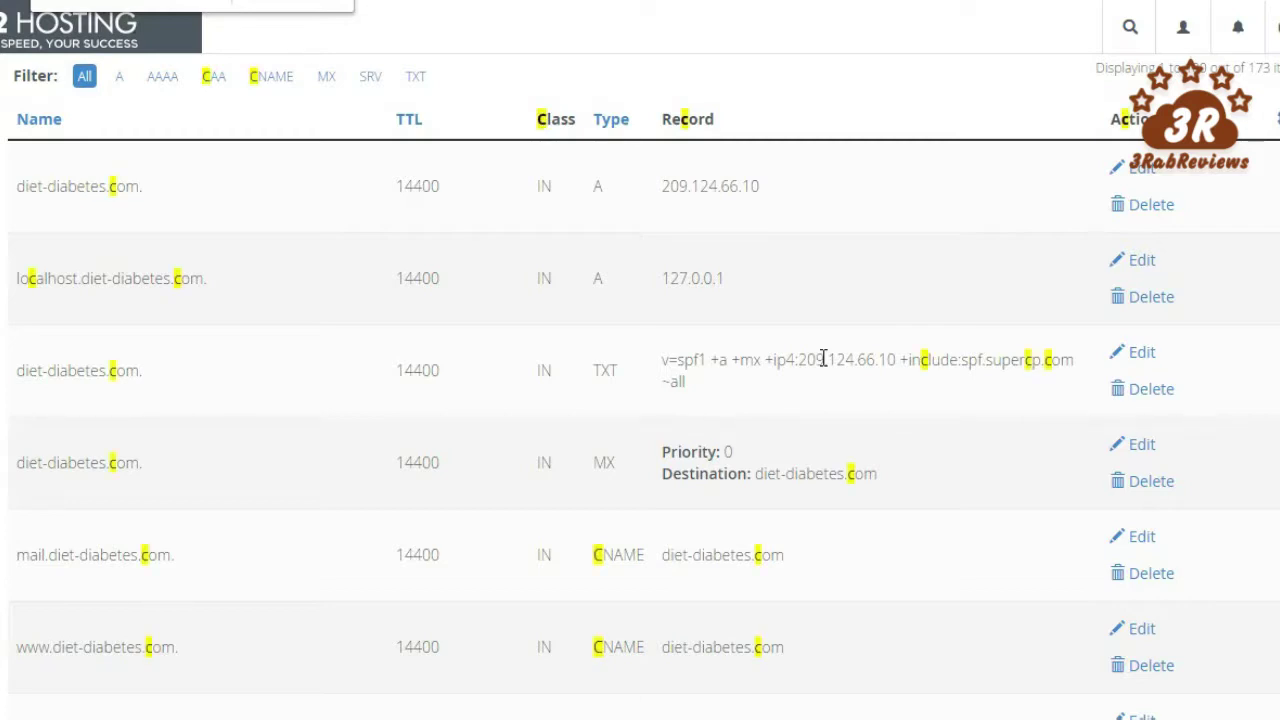
type("l")
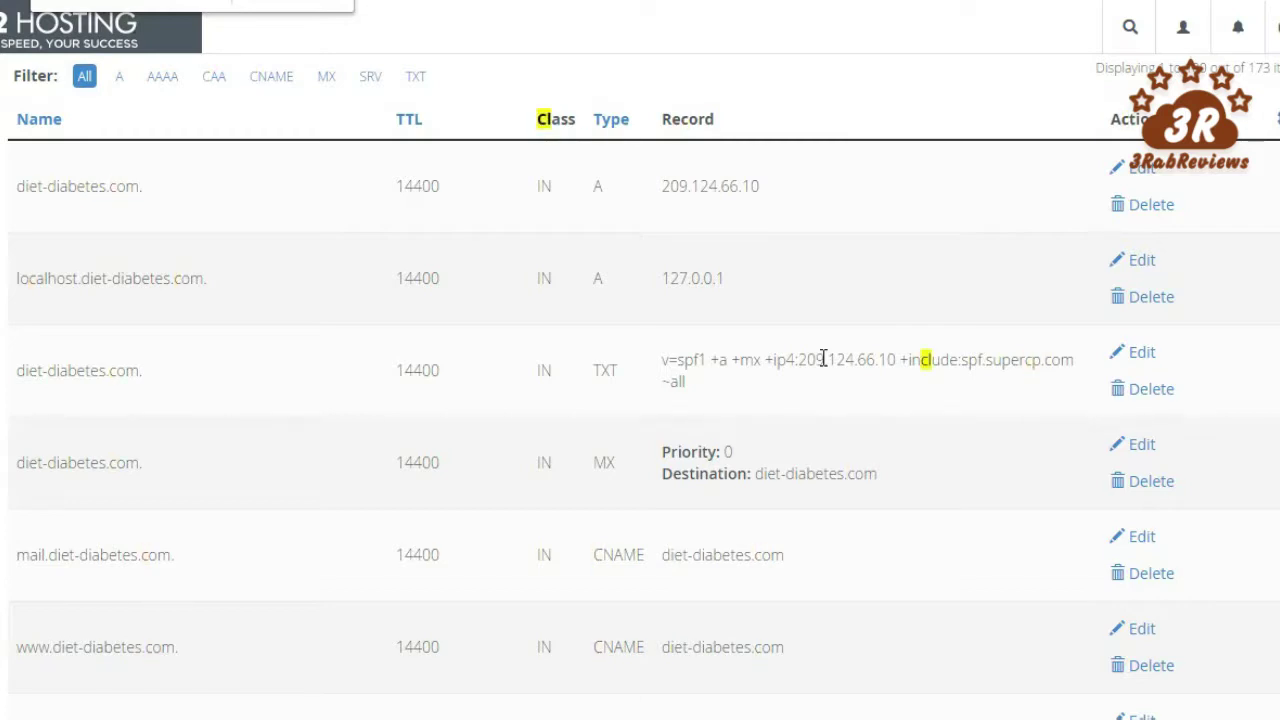
key("BackSpace")
key("BackSpace")
type("mg")
key("BackSpace")
key("BackSpace")
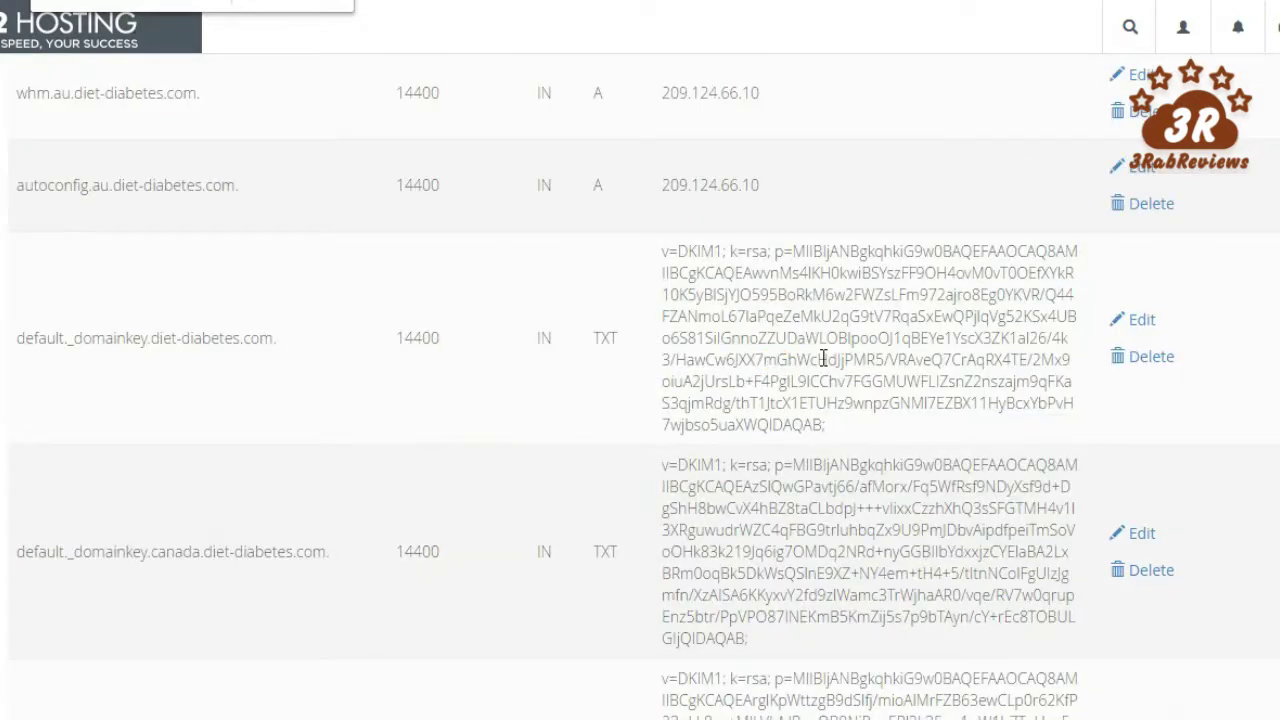
left_click(337, 7)
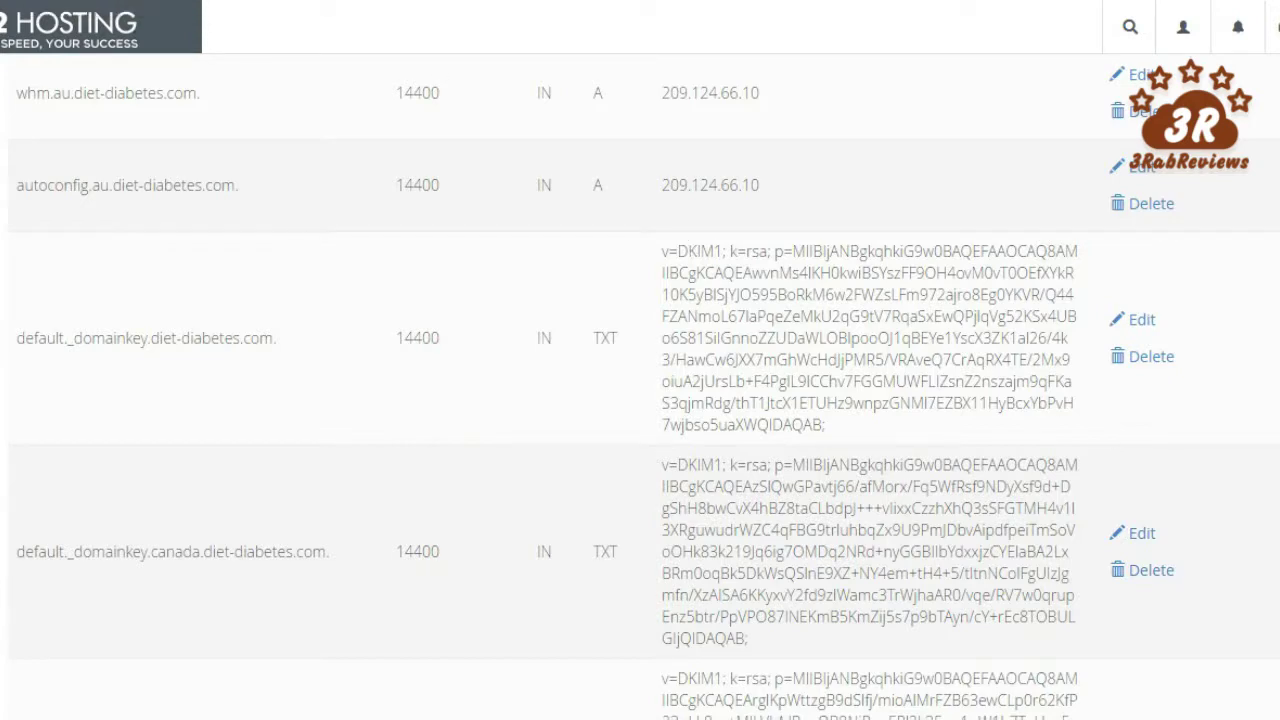
- Look through the unfiltered zone records for the existing go.diet-diabetes.com entry
scroll(640, 386, "up", 20)
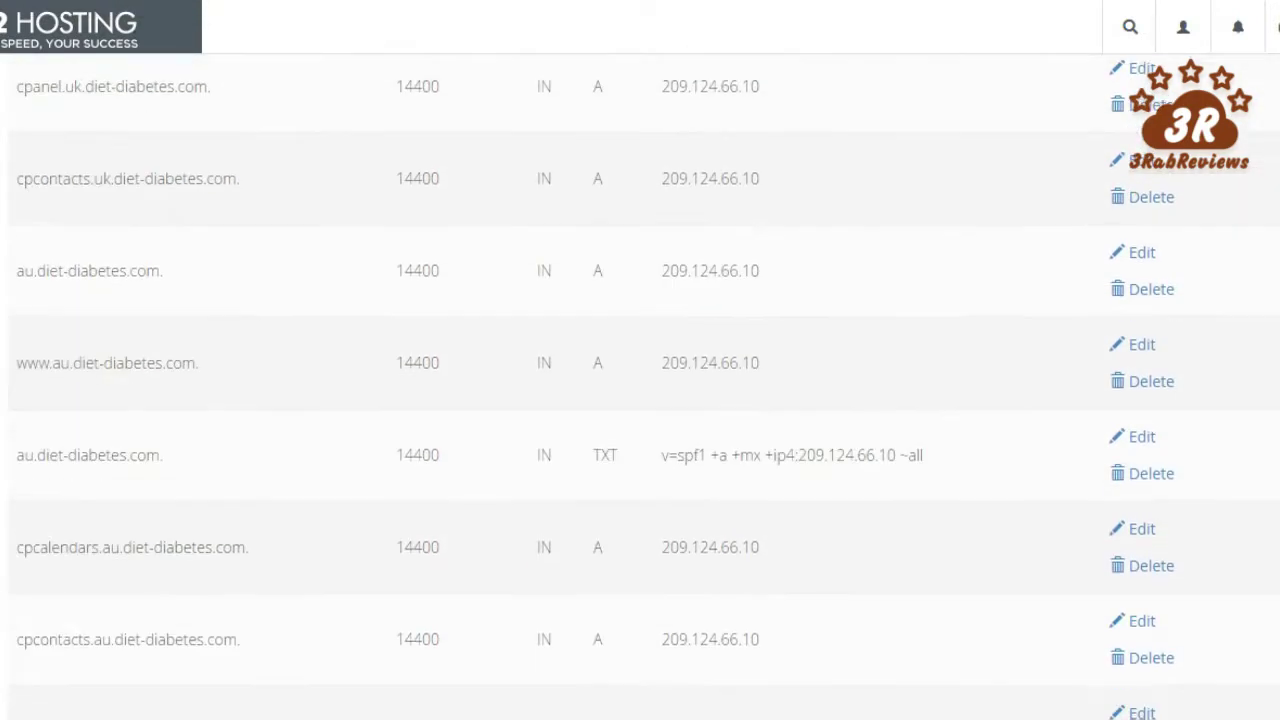
scroll(640, 386, "up", 20)
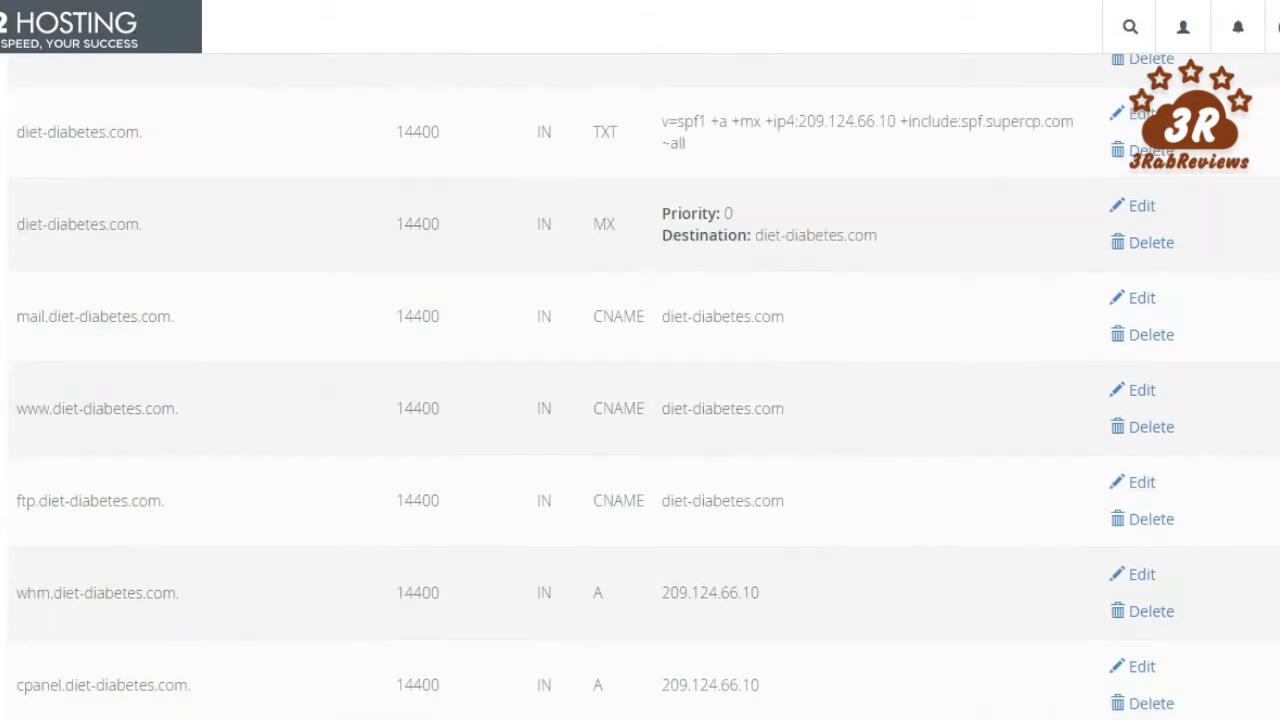
scroll(640, 386, "down", 9)
scroll(640, 386, "up", 5)
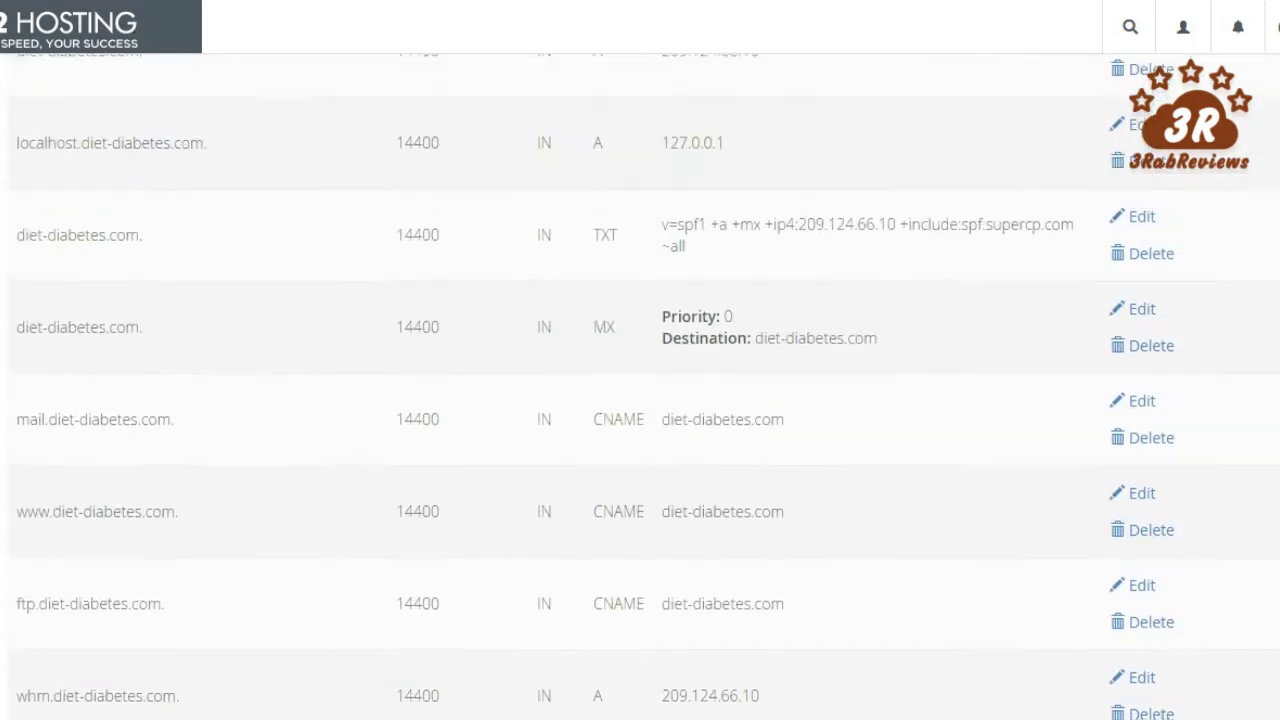
scroll(640, 386, "down", 4)
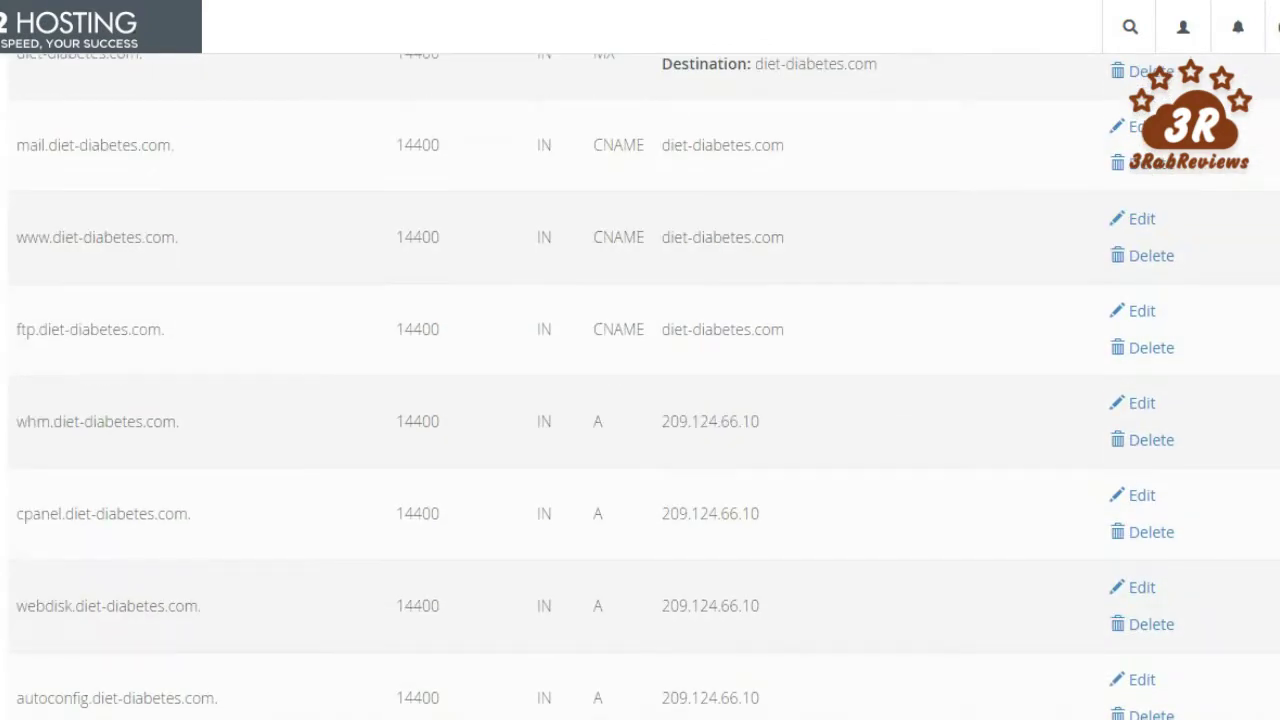
scroll(640, 386, "down", 3)
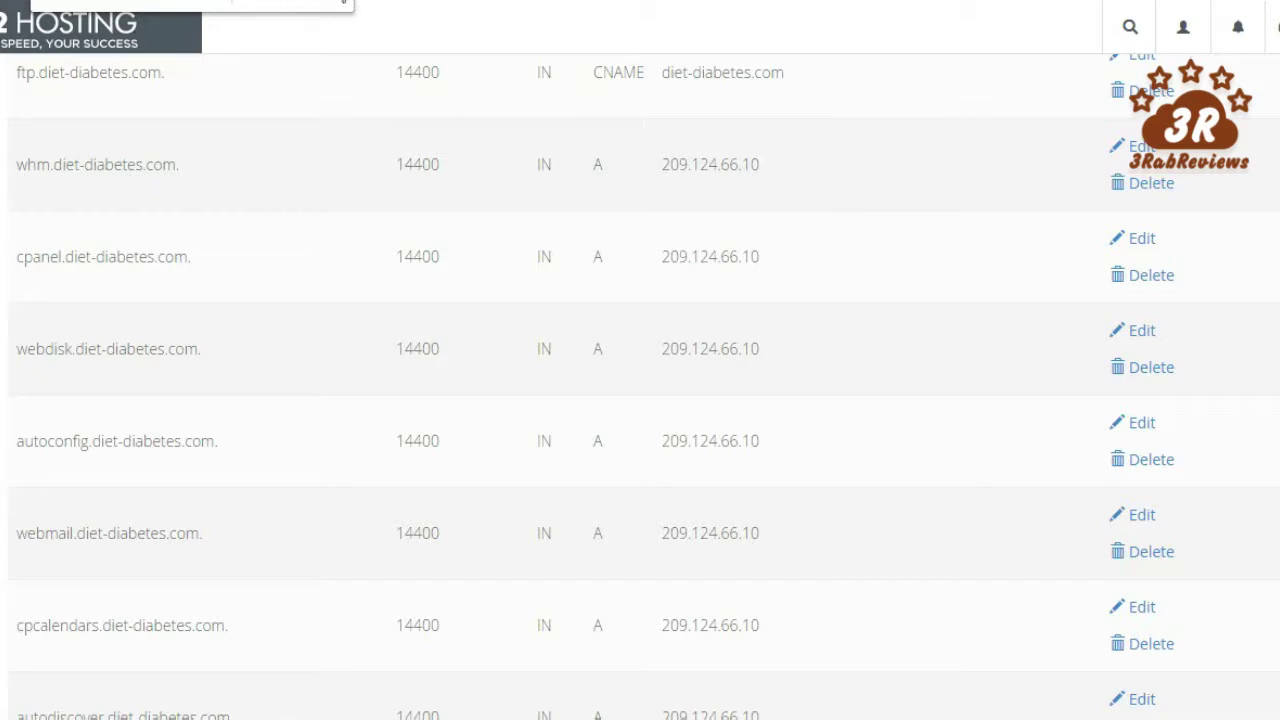
scroll(640, 387, "up", 5)
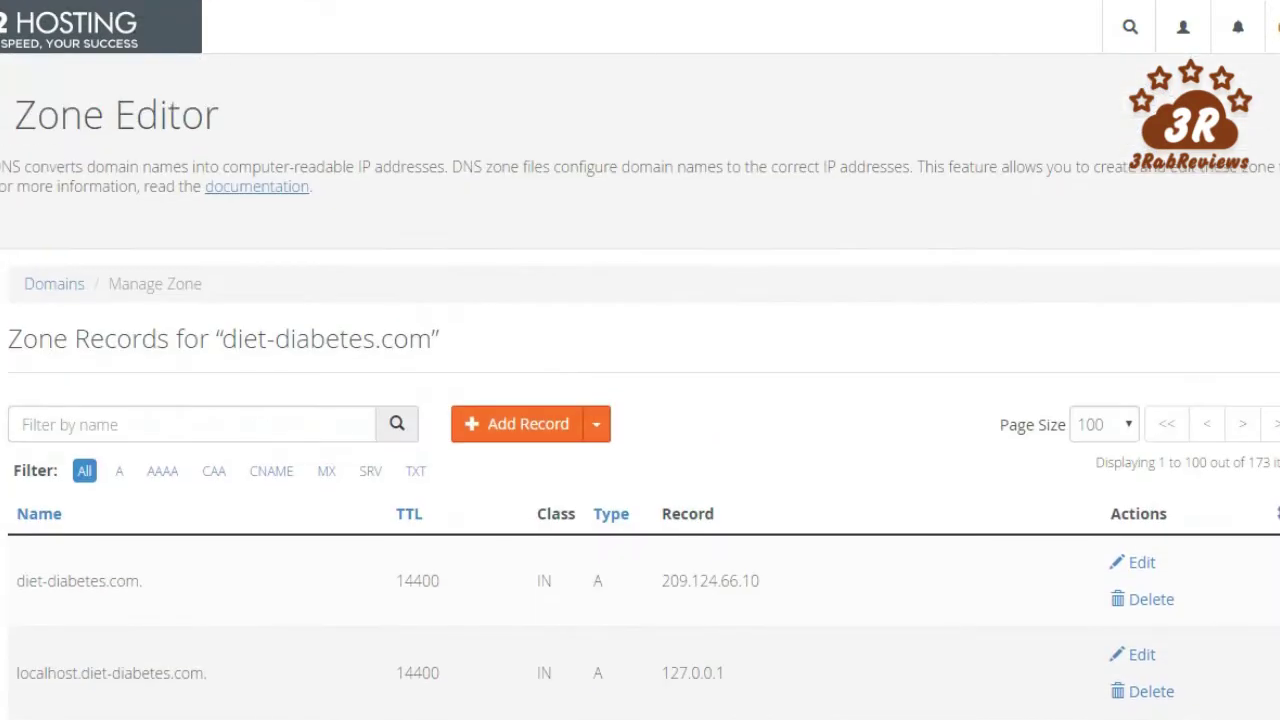
- Filter the zone records to CNAME entries and find "go" on the page
left_click(1118, 432)
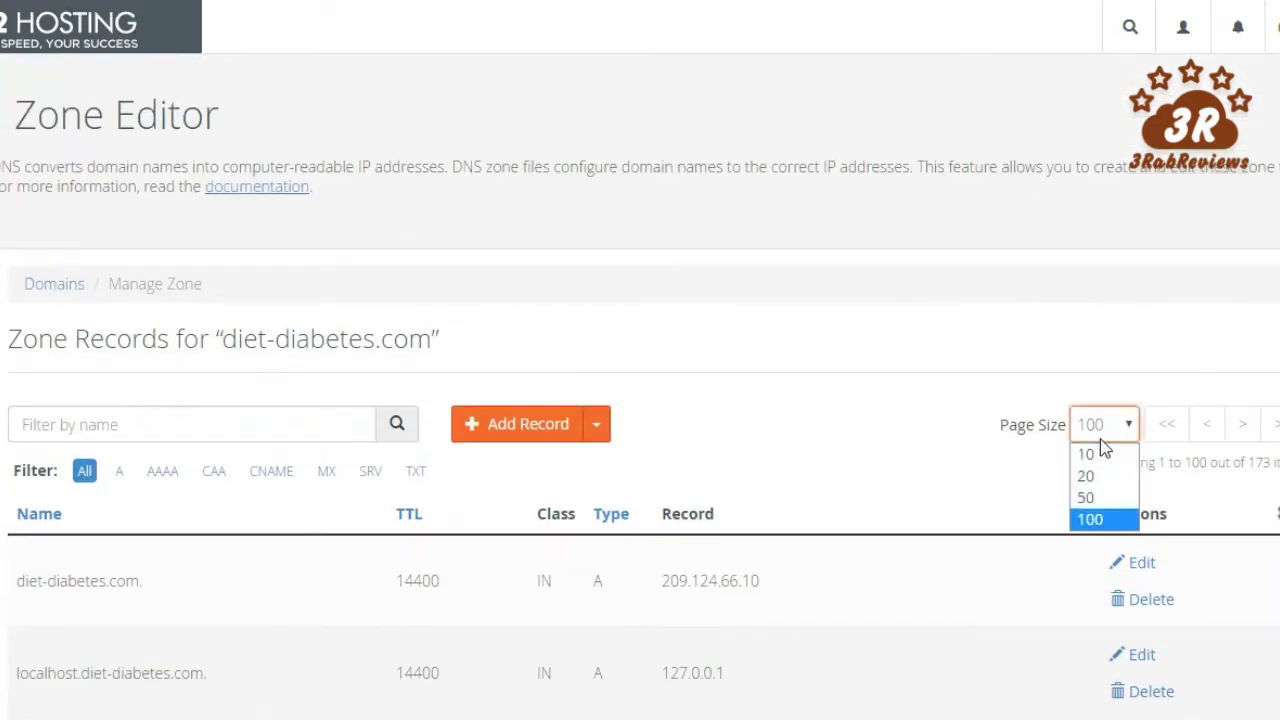
left_click(966, 457)
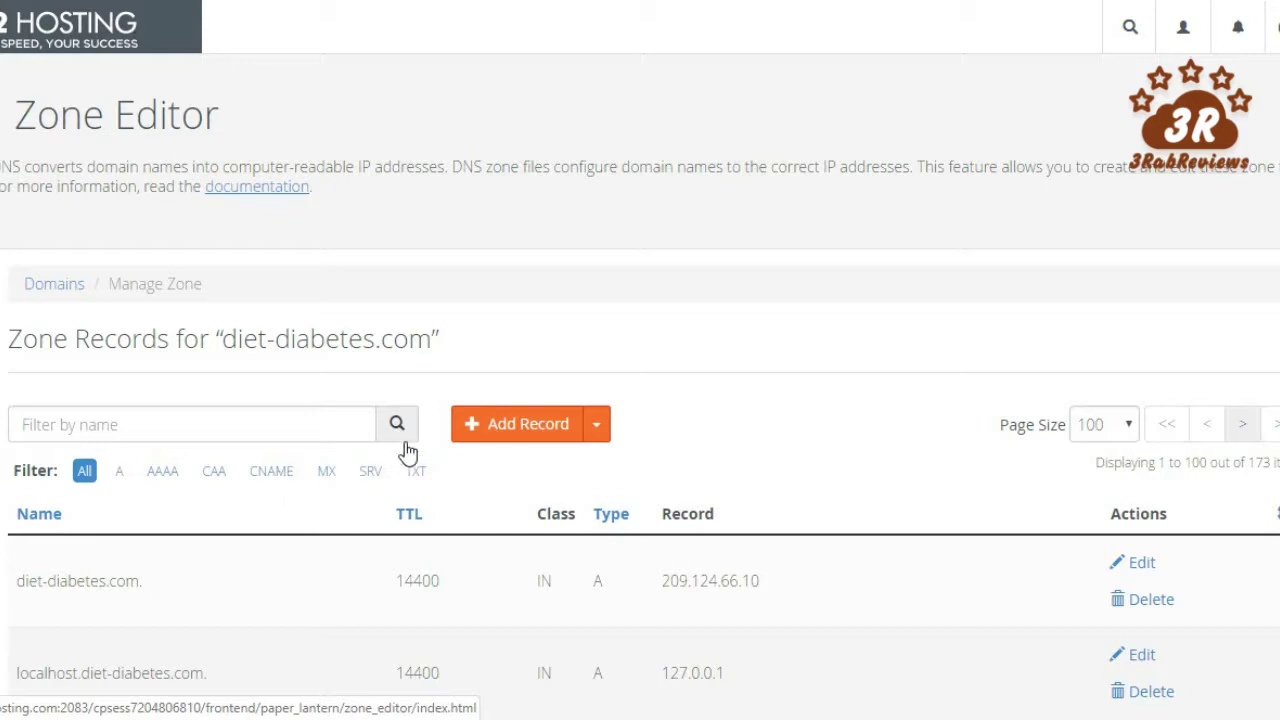
left_click(270, 472)
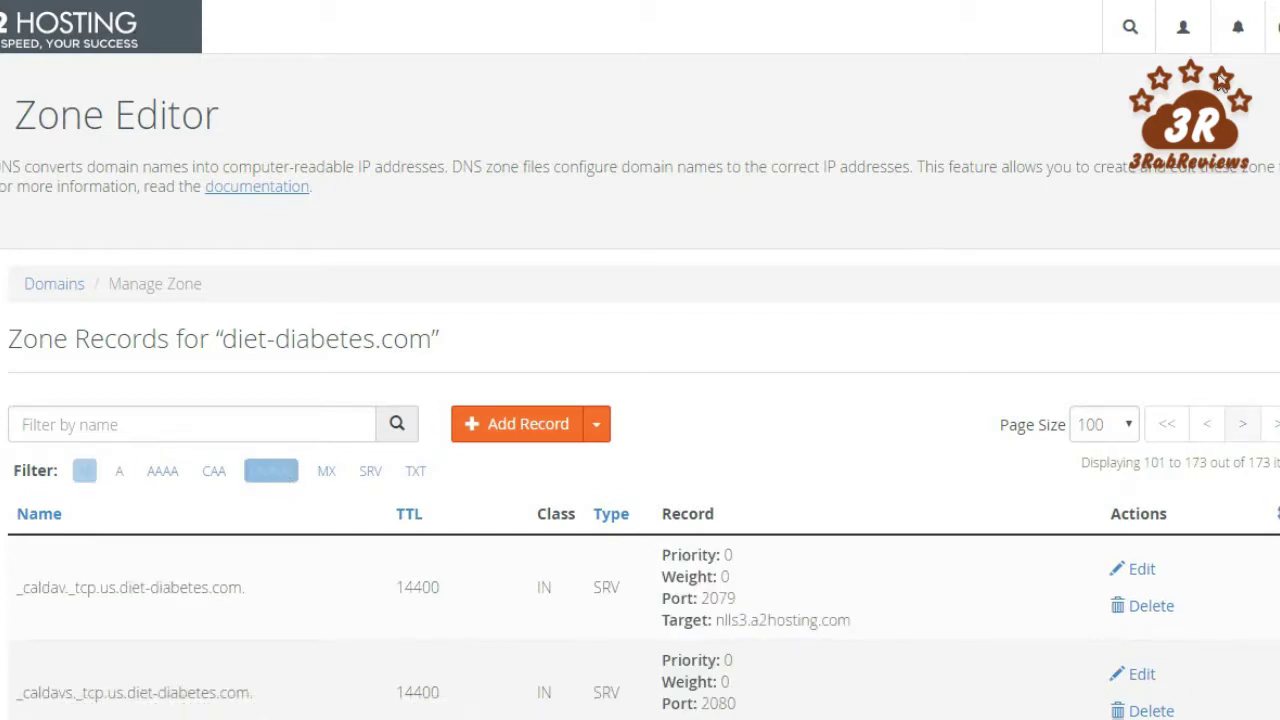
key("ctrl+f")
type("go")
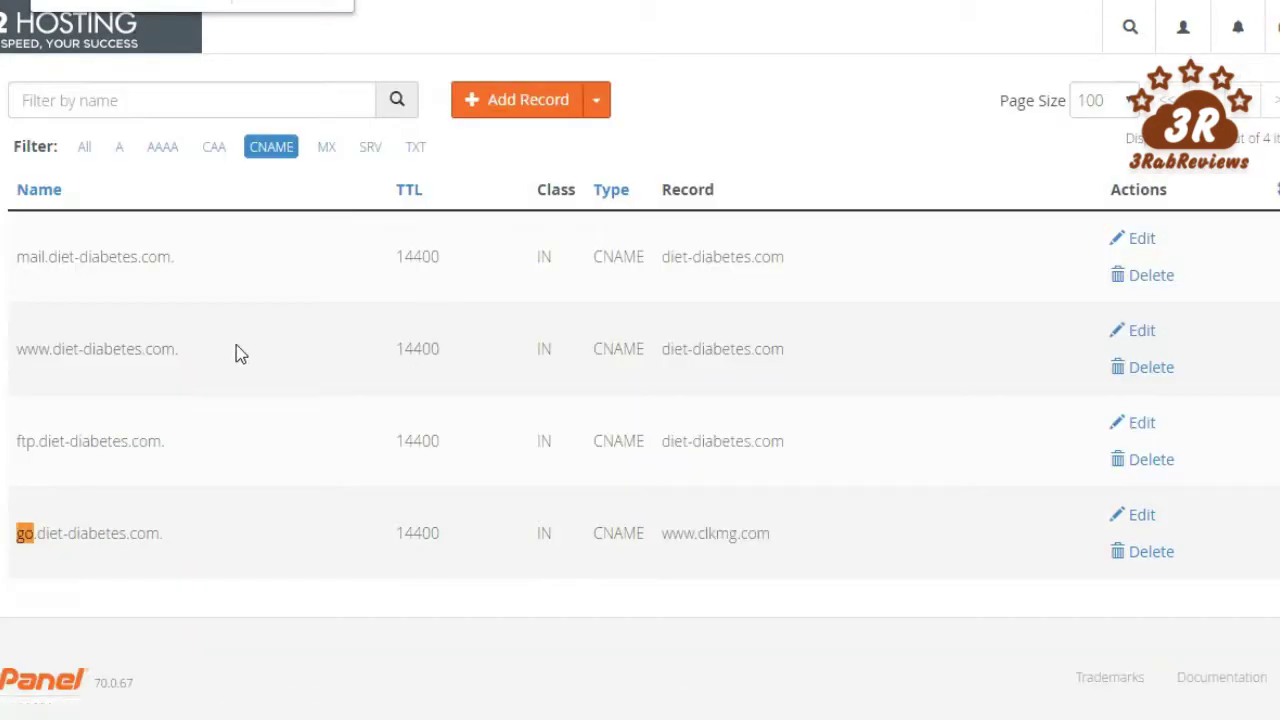
- Close the page search and select the full name of the go.diet-diabetes.com CNAME record for copying
left_click_drag(778, 529, 14, 185)
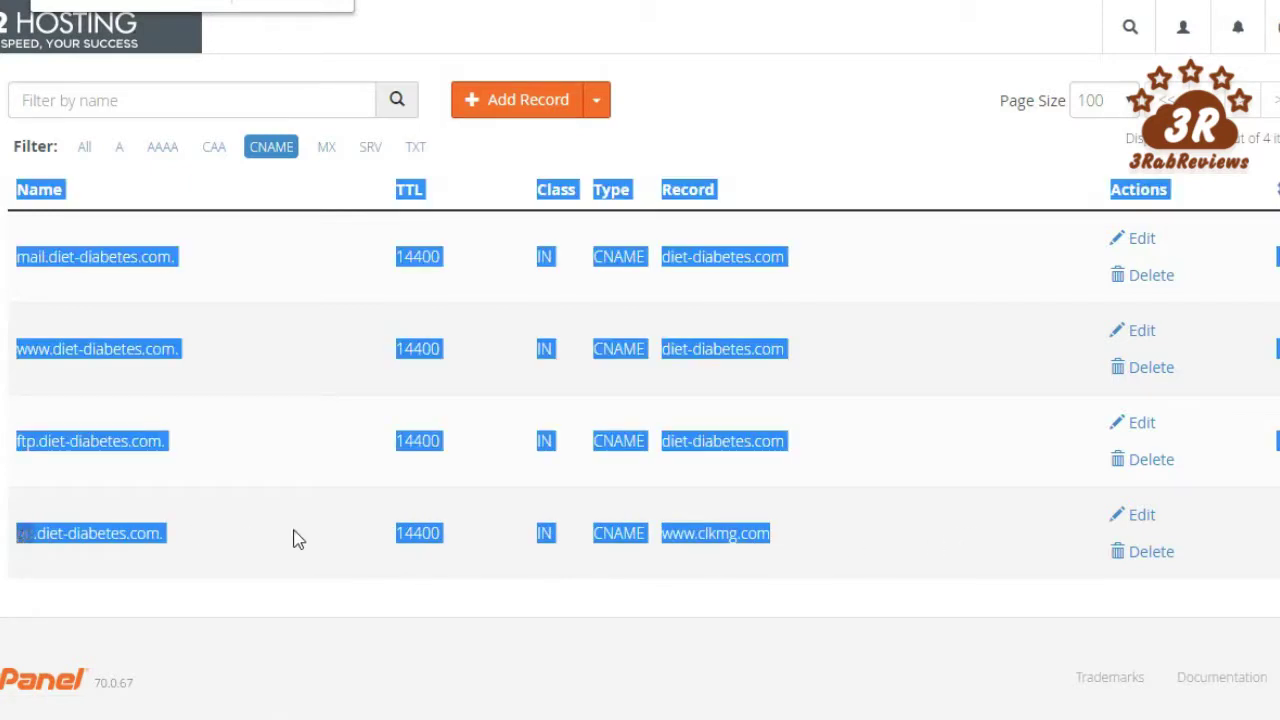
left_click(336, 509)
left_click(338, 6)
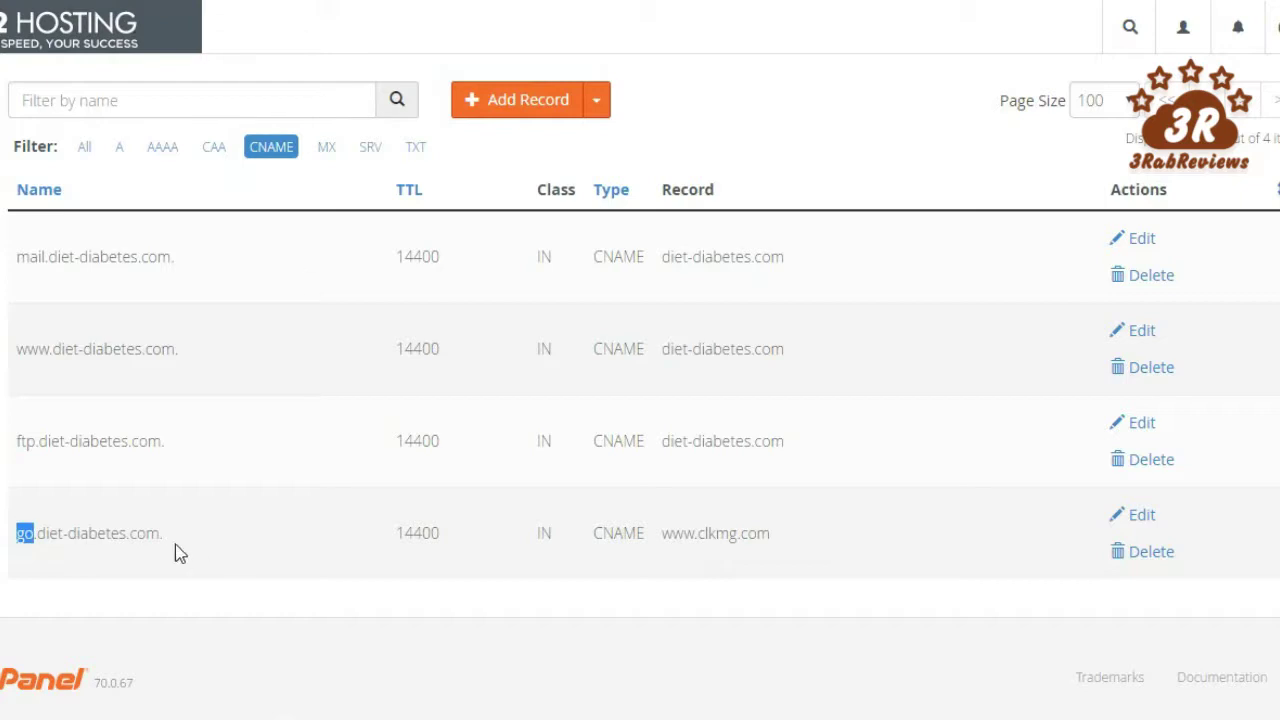
left_click_drag(170, 538, 14, 540)
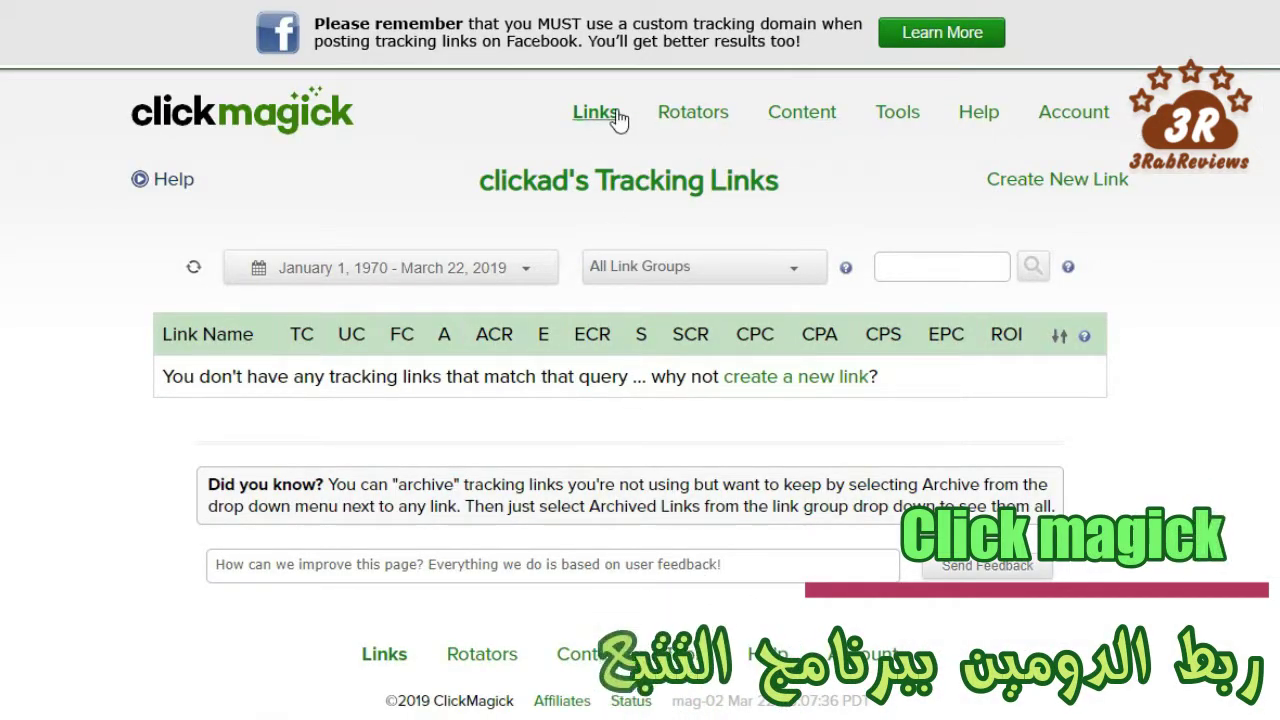
- Open ClickMagick's Domain Manager and enter go.diet-diabetes.com as the domain name, without the trailing dot
left_click(897, 118)
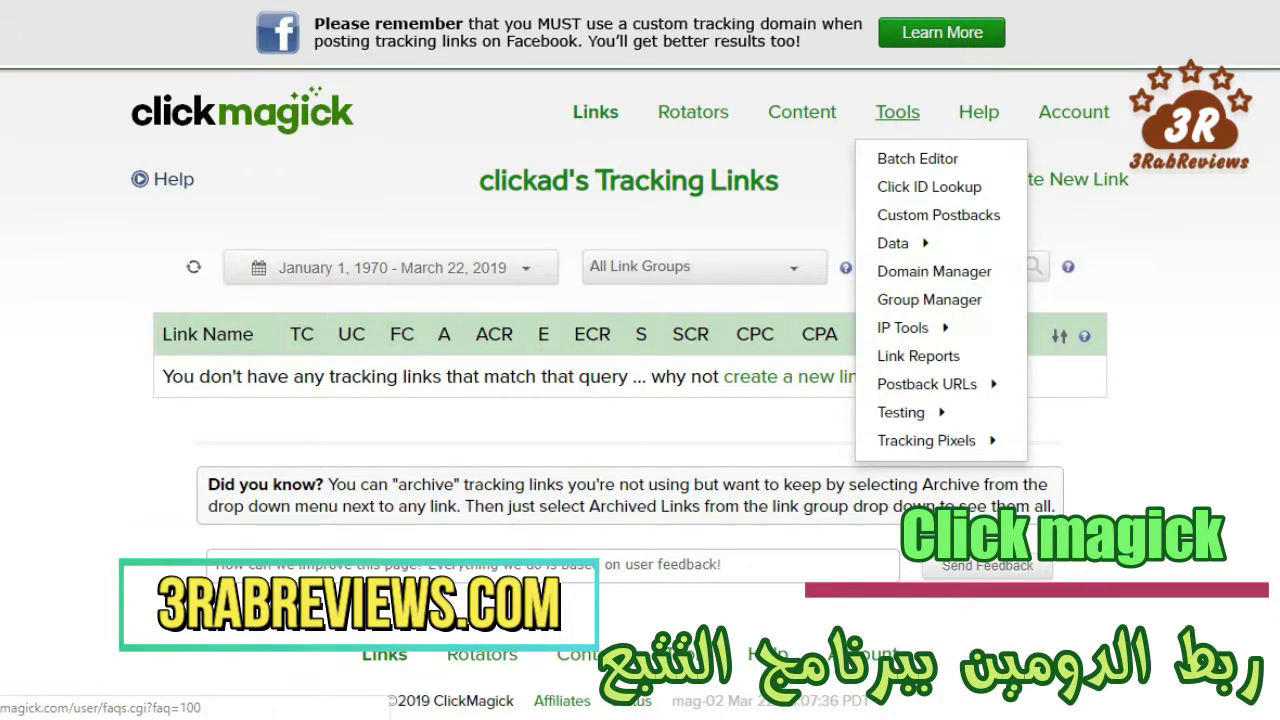
left_click(934, 271)
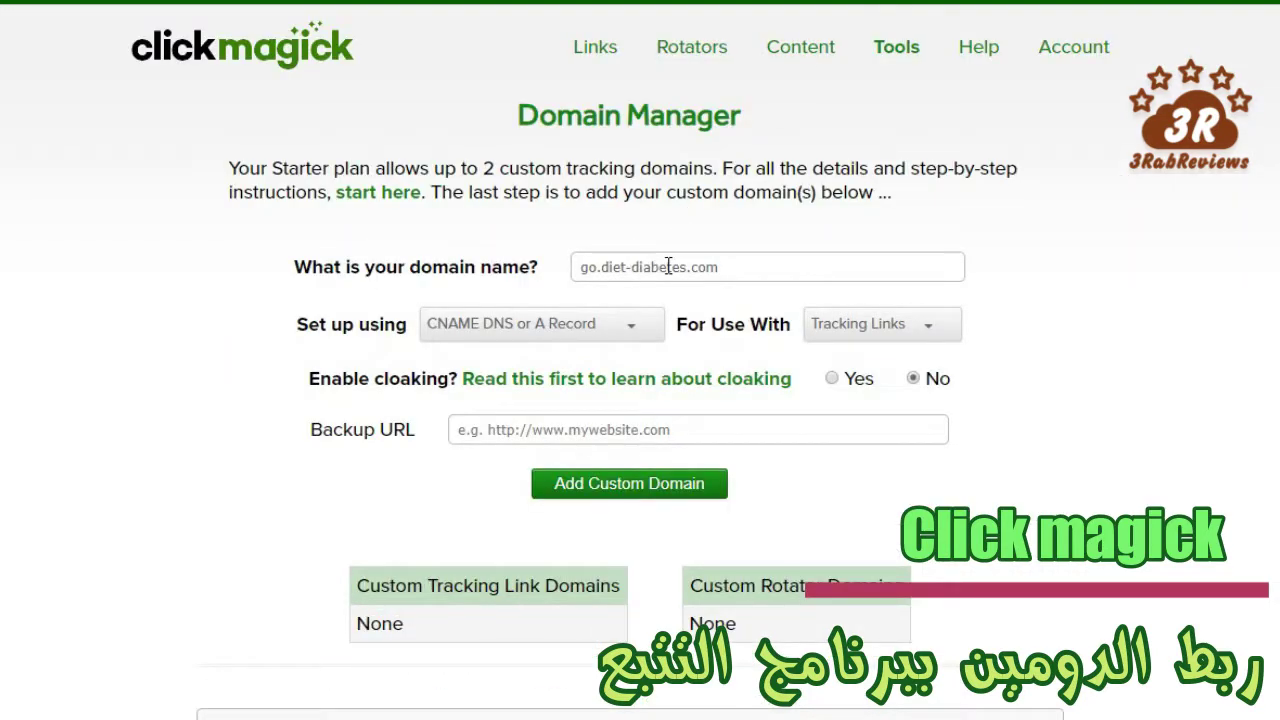
left_click(668, 266)
key("ctrl+a")
left_click(806, 274)
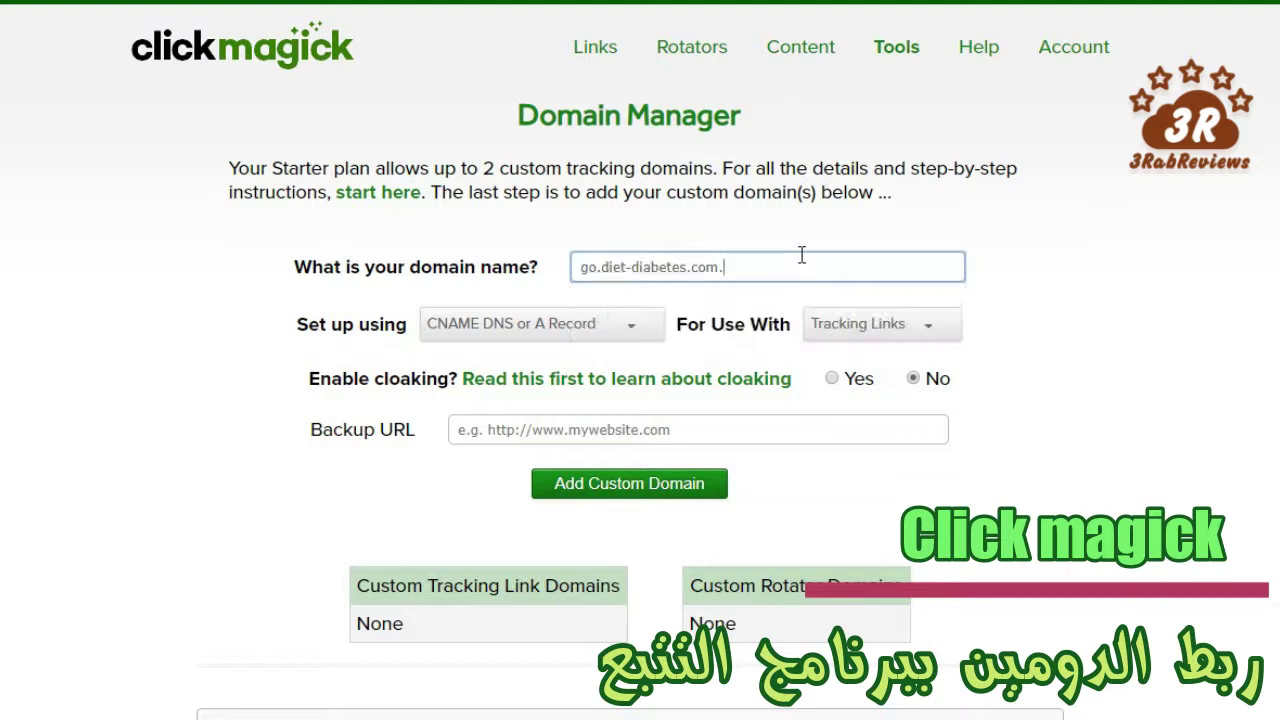
left_click(800, 254)
left_click(363, 262)
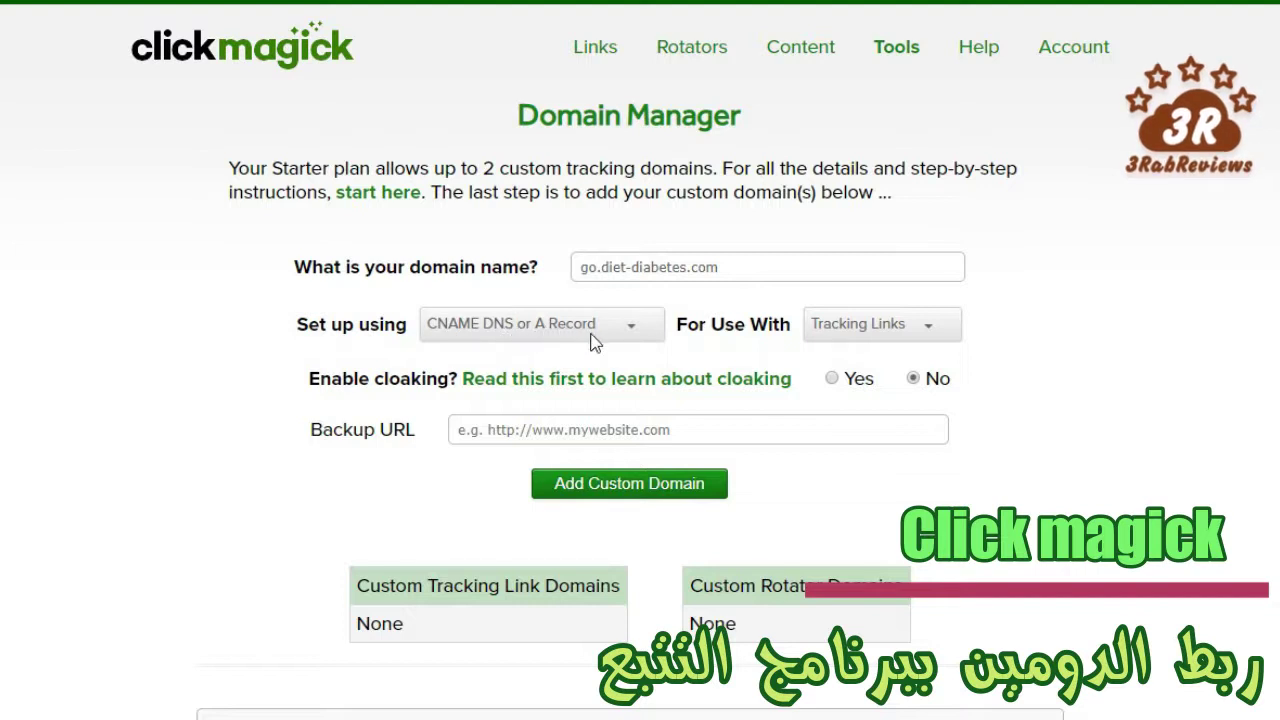
- Add go.diet-diabetes.com as a custom tracking link domain using CNAME DNS or A Record, with cloaking off and no backup URL
left_click(613, 488)
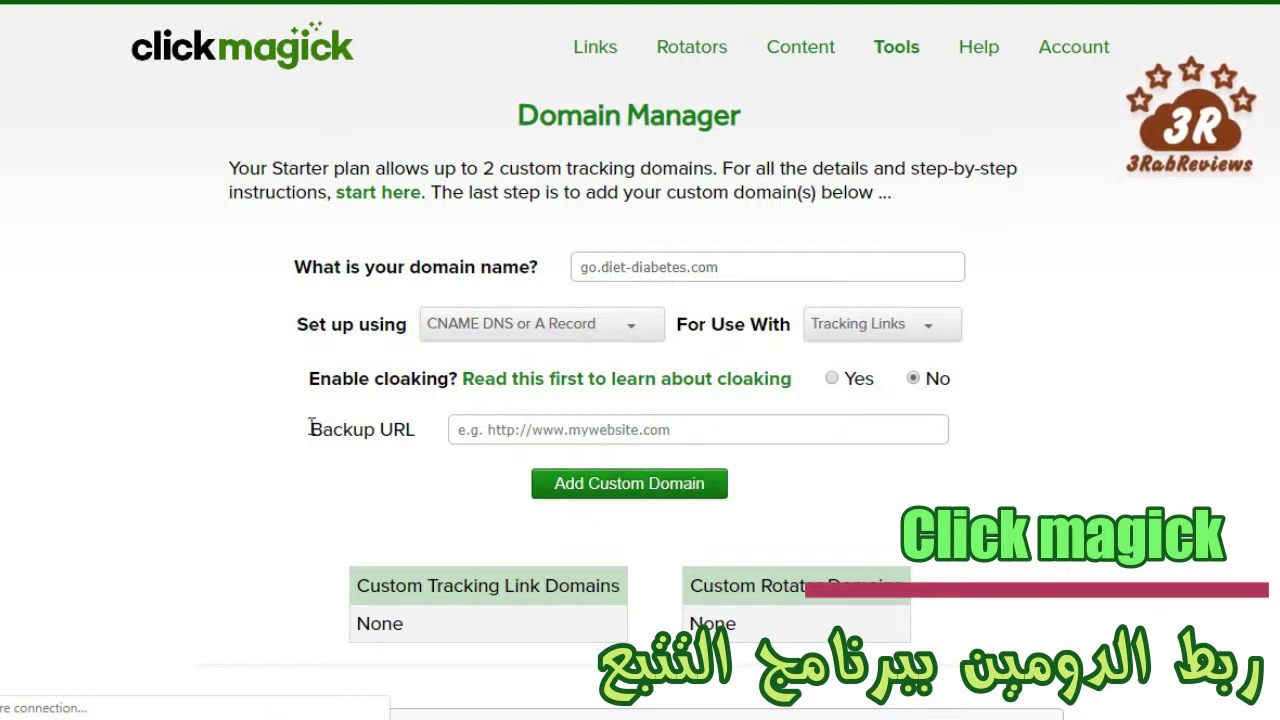
left_click(511, 428)
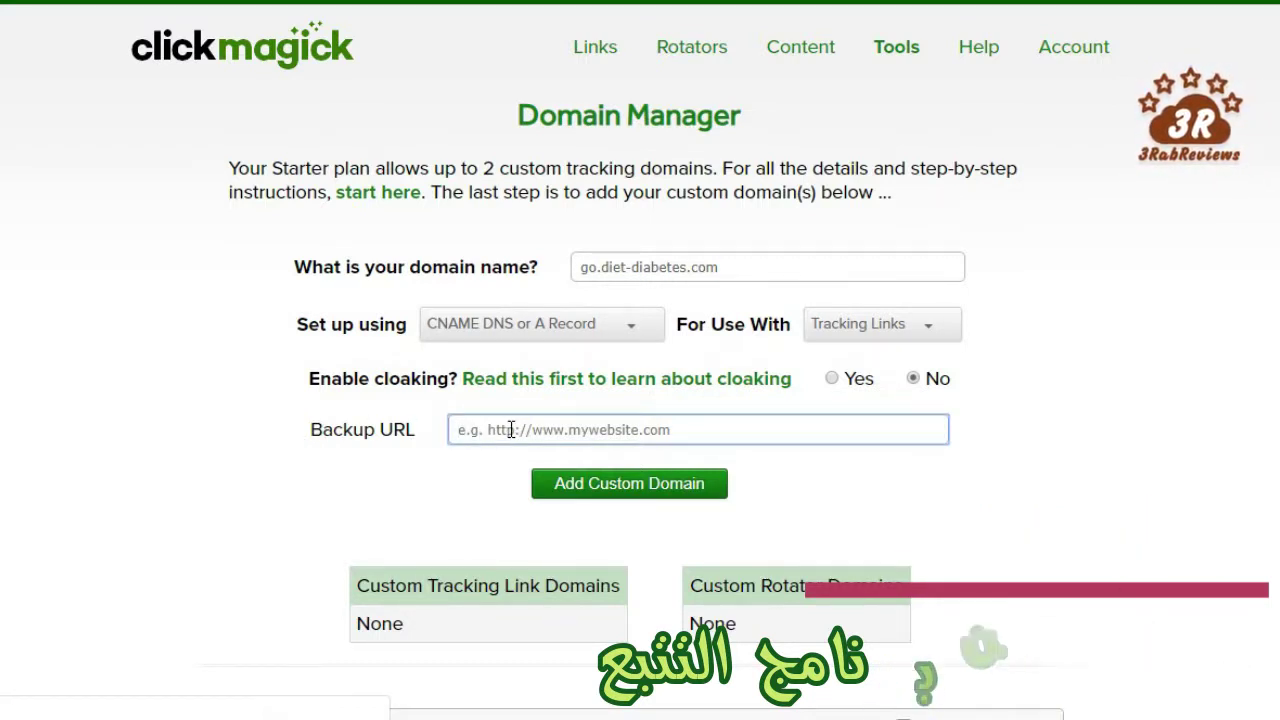
left_click_drag(735, 266, 561, 263)
left_click(658, 265)
left_click(494, 453)
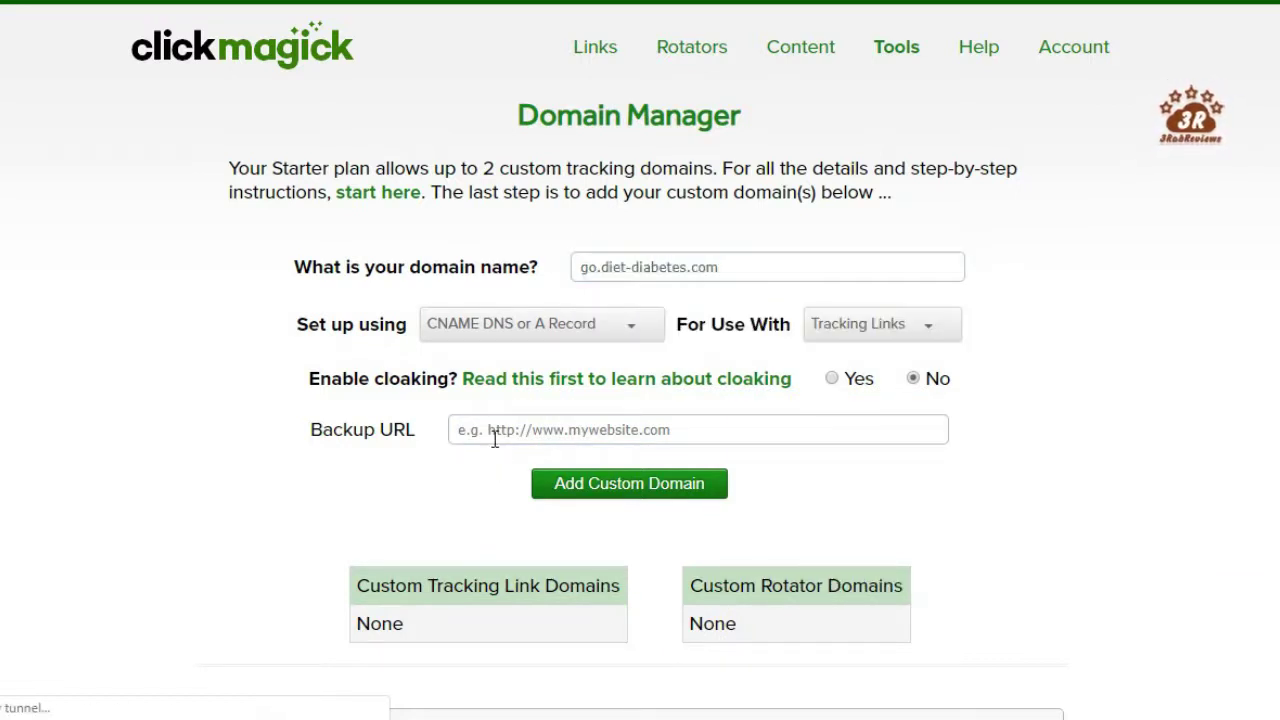
left_click(494, 440)
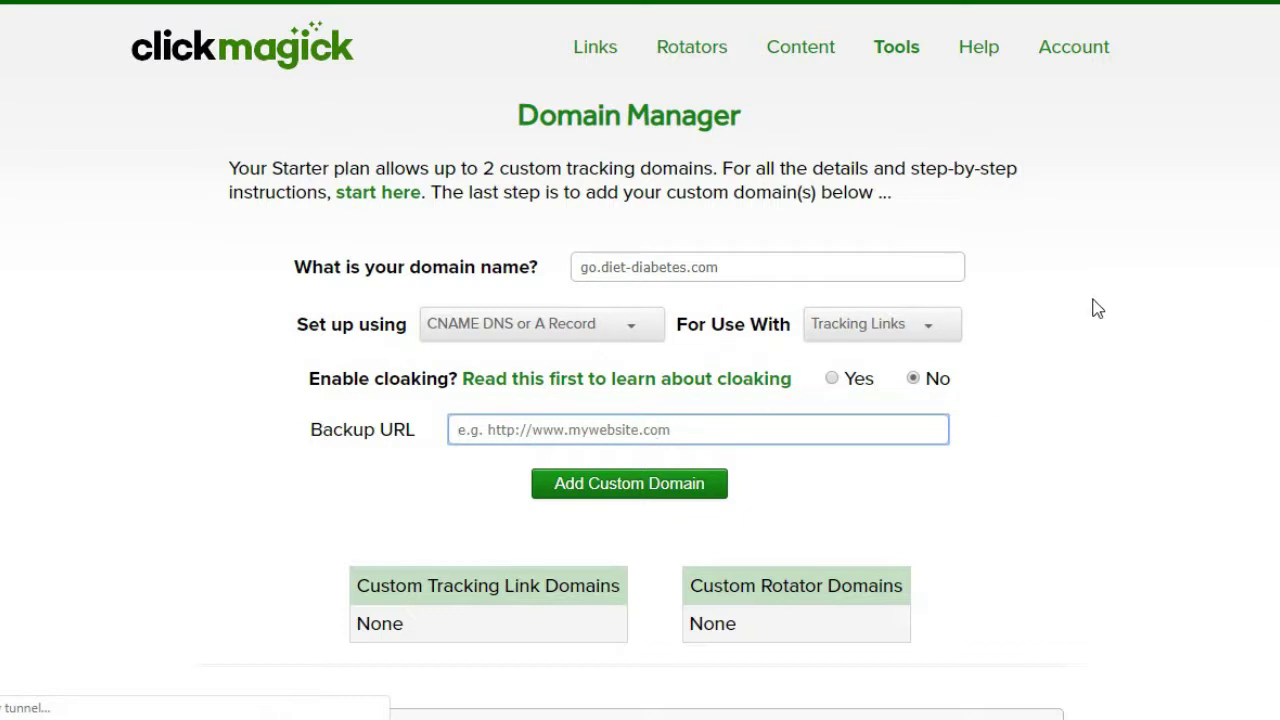
key("Return")
scroll(1094, 306, "down", 2)
scroll(640, 360, "up", 2)
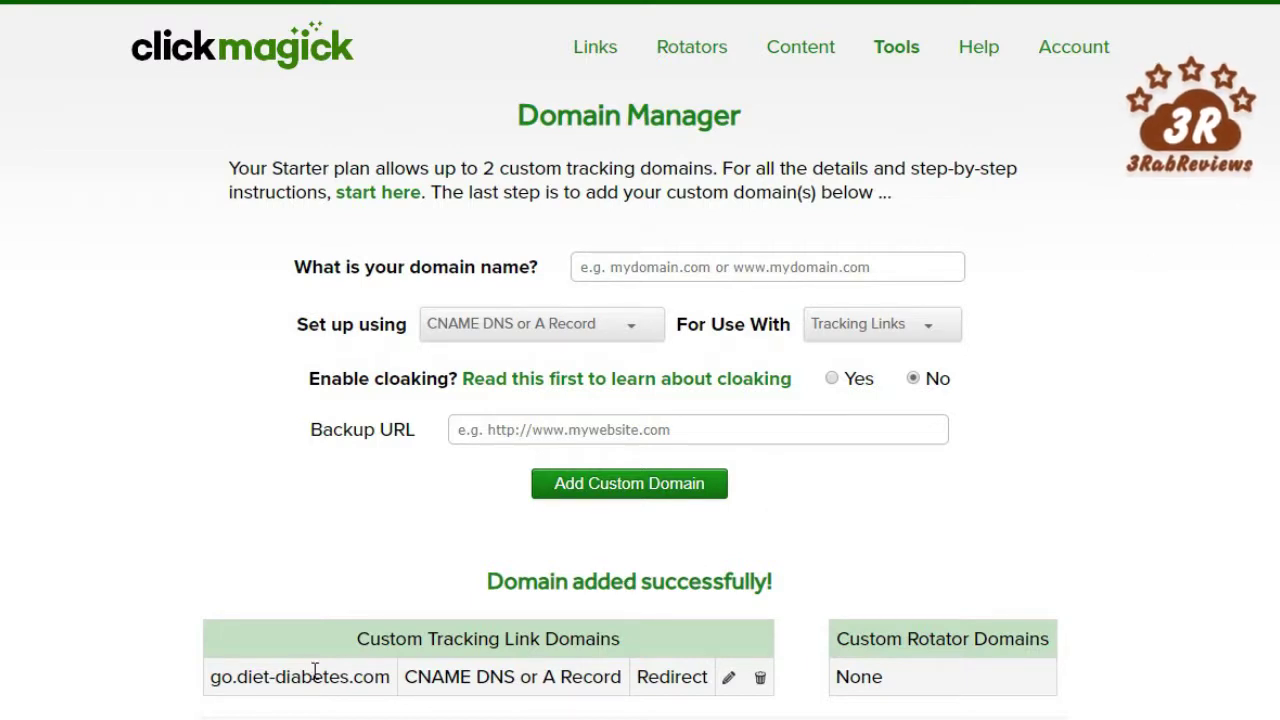
- Examine the go.diet-diabetes.com entry under the custom tracking link domains and the form for adding another domain
left_click(736, 262)
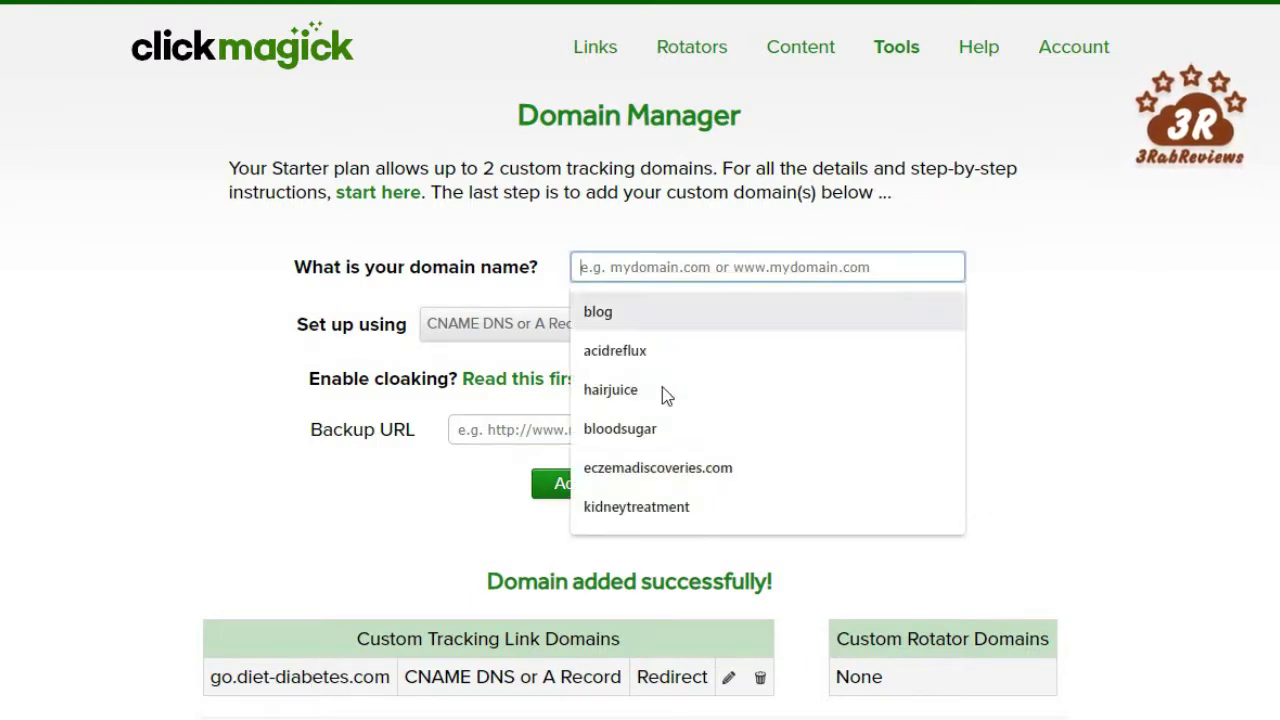
left_click(456, 490)
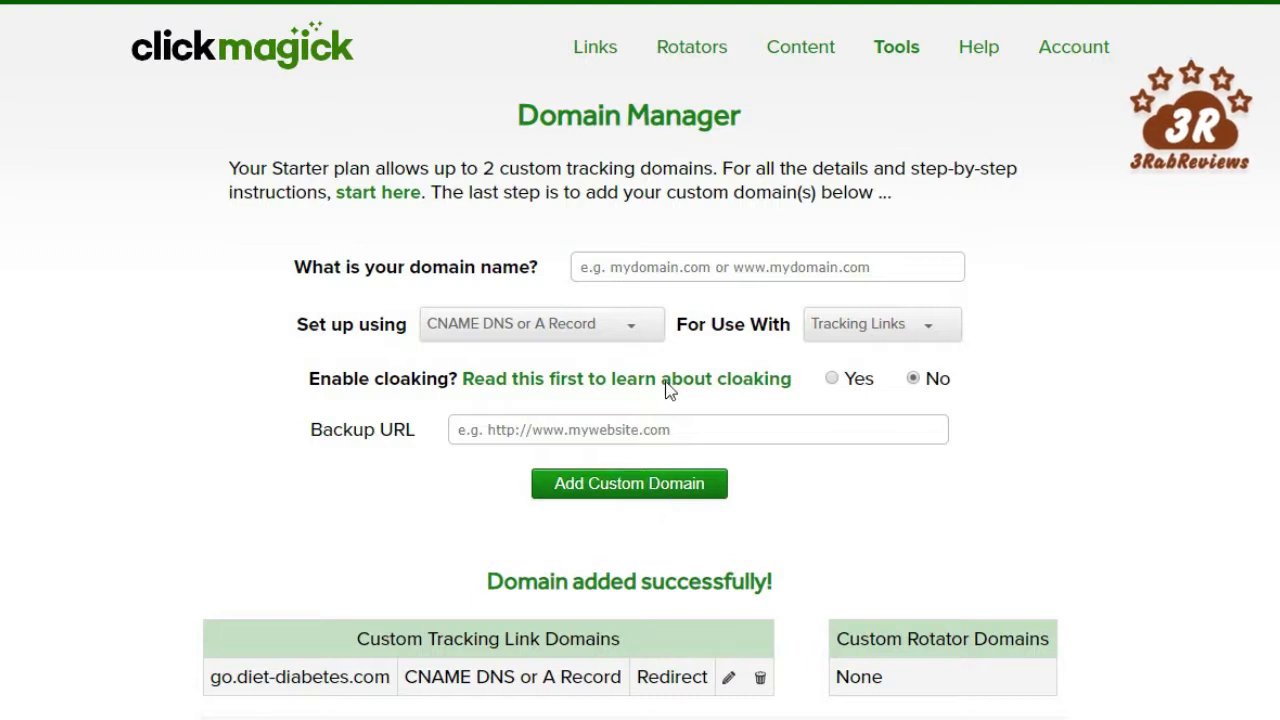
left_click(661, 264)
left_click(378, 557)
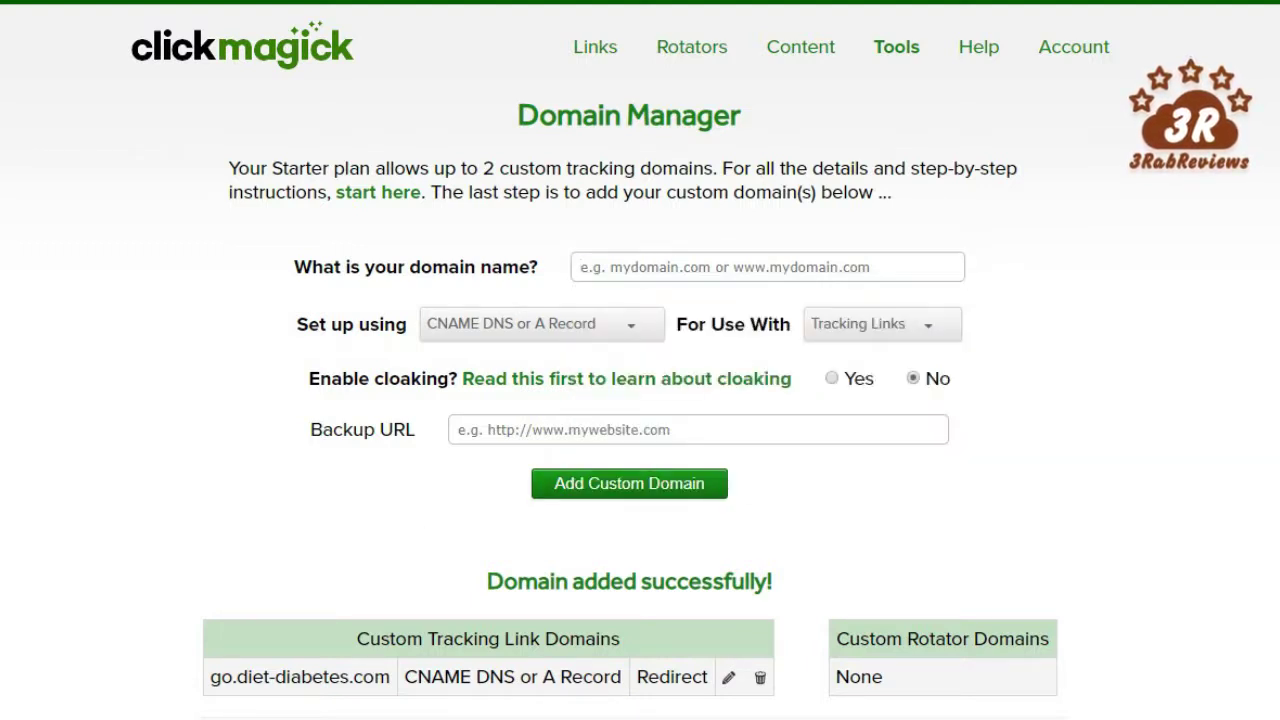
scroll(492, 577, "down", 2)
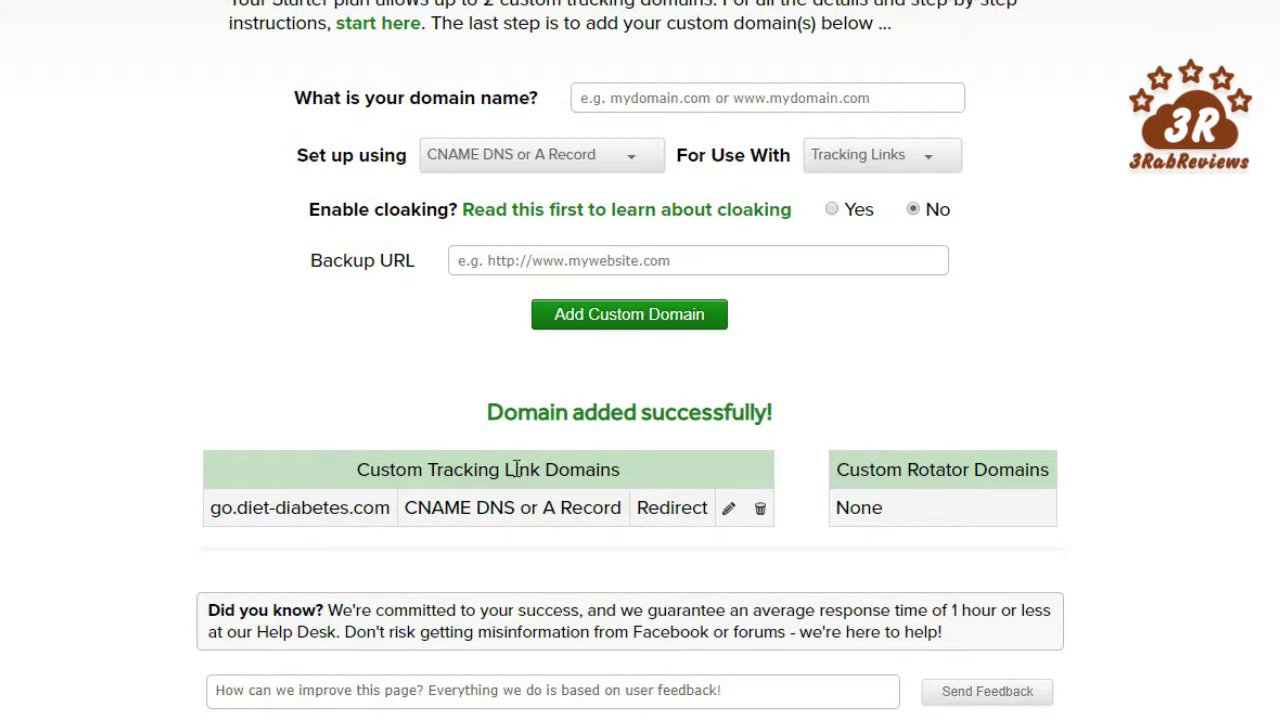
scroll(1097, 288, "up", 2)
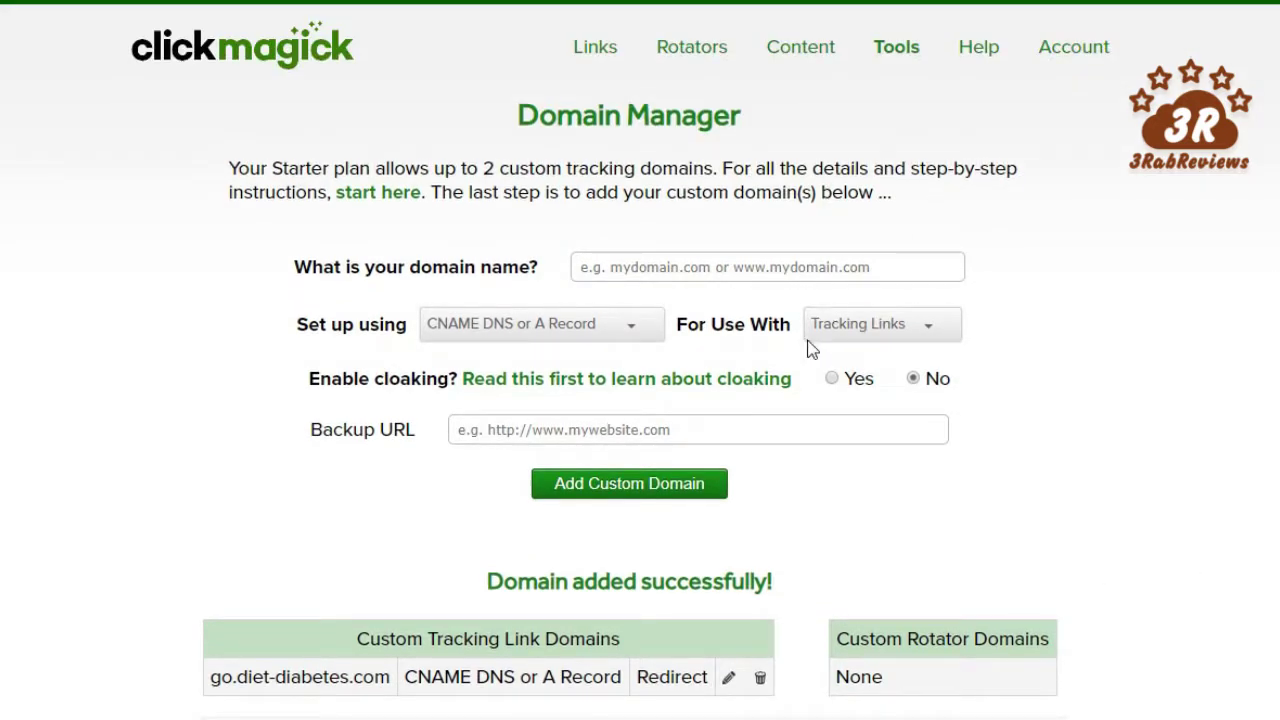
left_click_drag(231, 679, 378, 670)
left_click(234, 497)
left_click(755, 268)
left_click(724, 204)
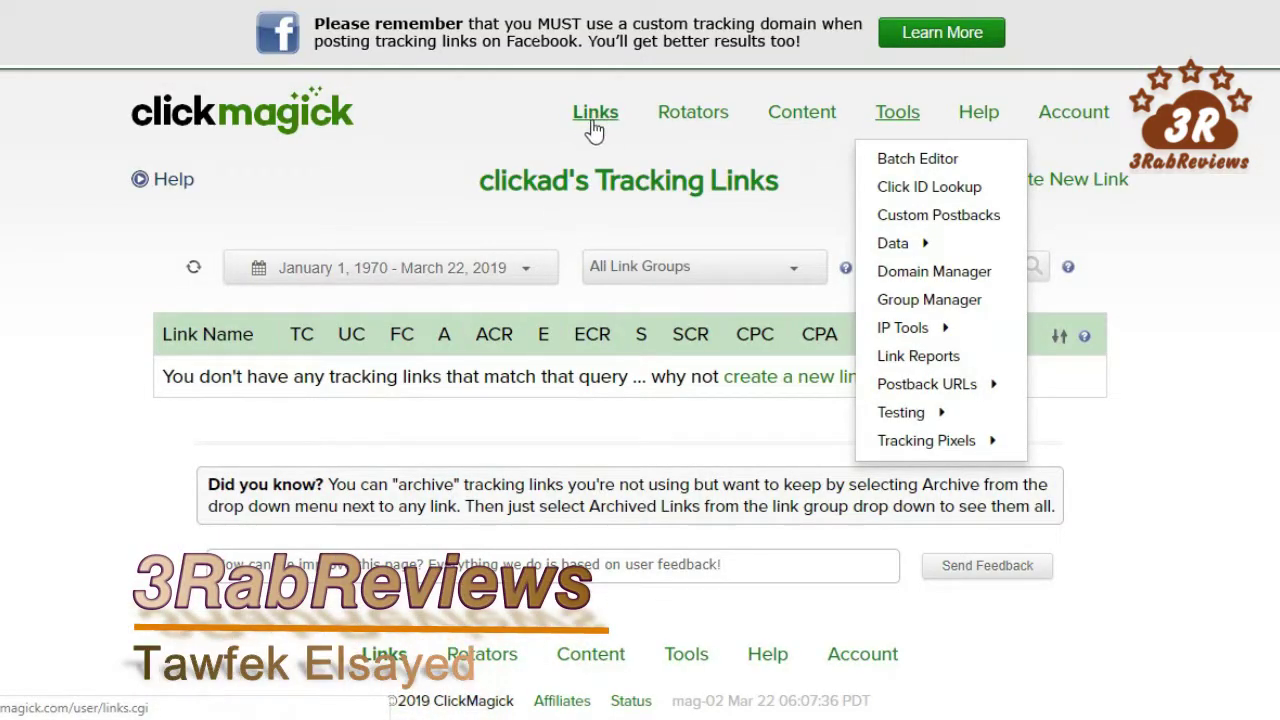
- Start a new tracking link from the tracking links page and choose go.diet-diabetes.com as its tracking domain
left_click(720, 305)
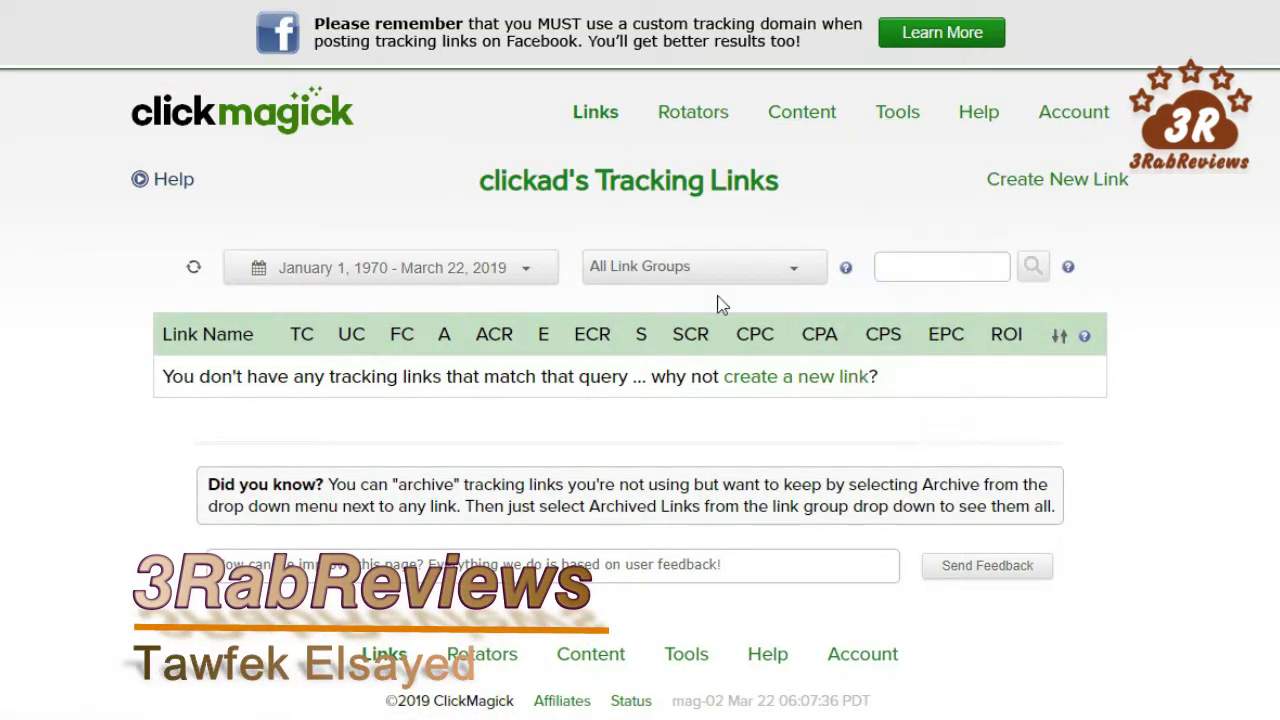
left_click(1055, 180)
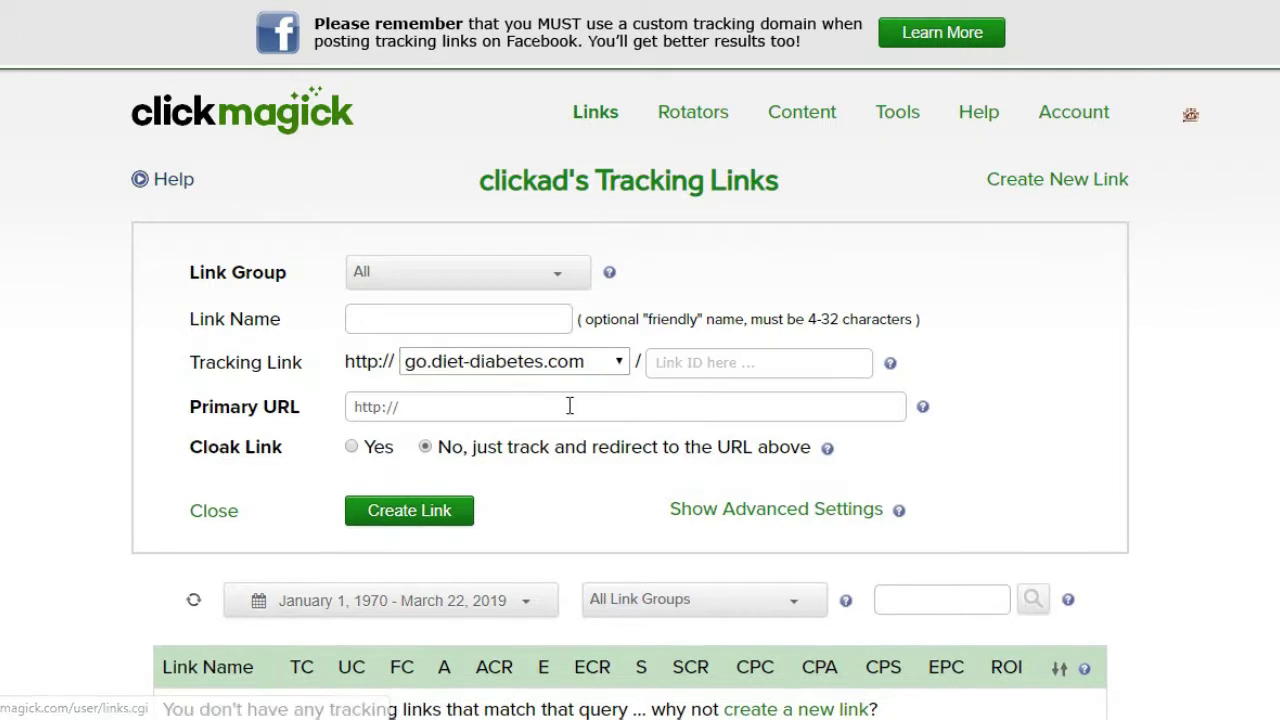
left_click(532, 362)
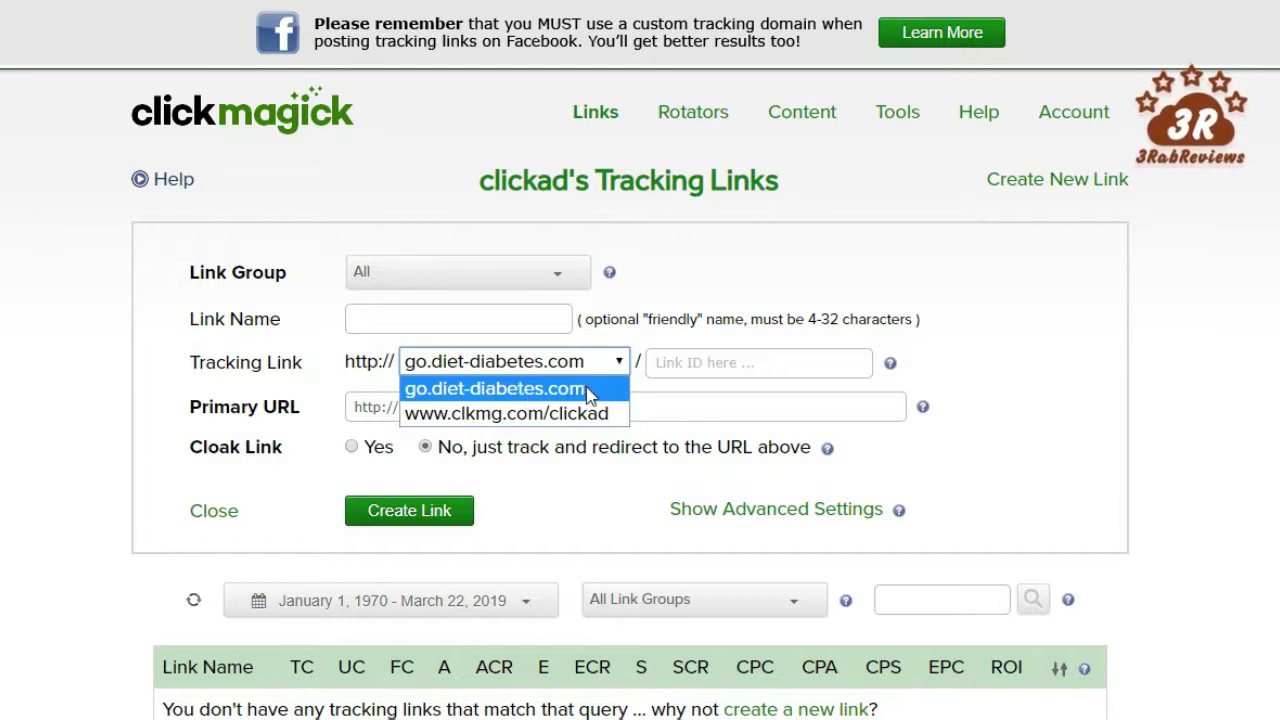
left_click(470, 390)
left_click(546, 365)
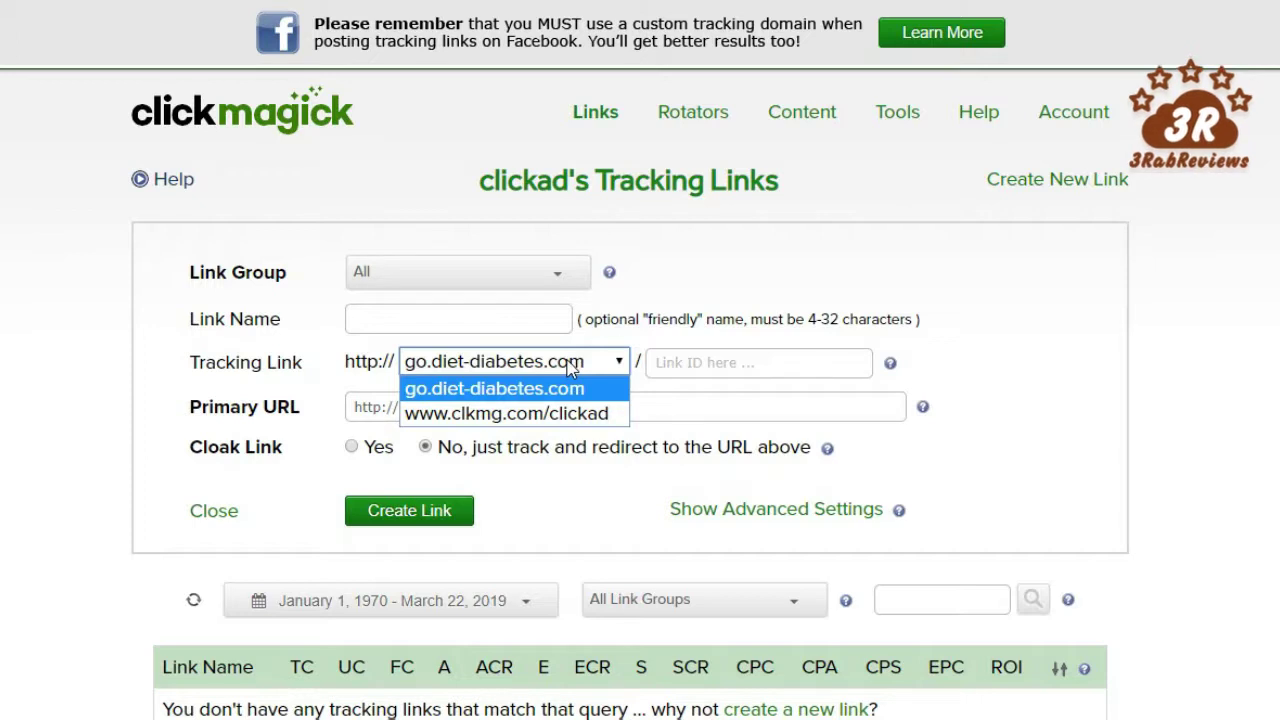
left_click(971, 326)
scroll(903, 187, "down", 1)
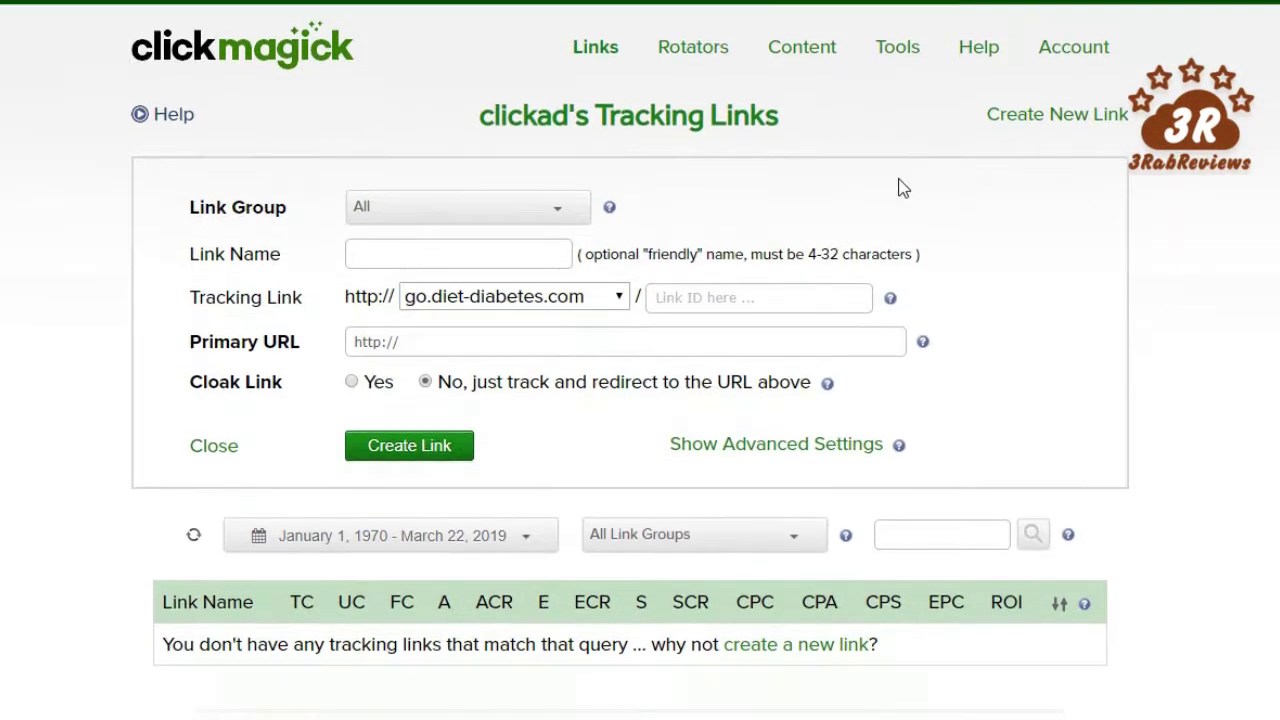
left_click(617, 292)
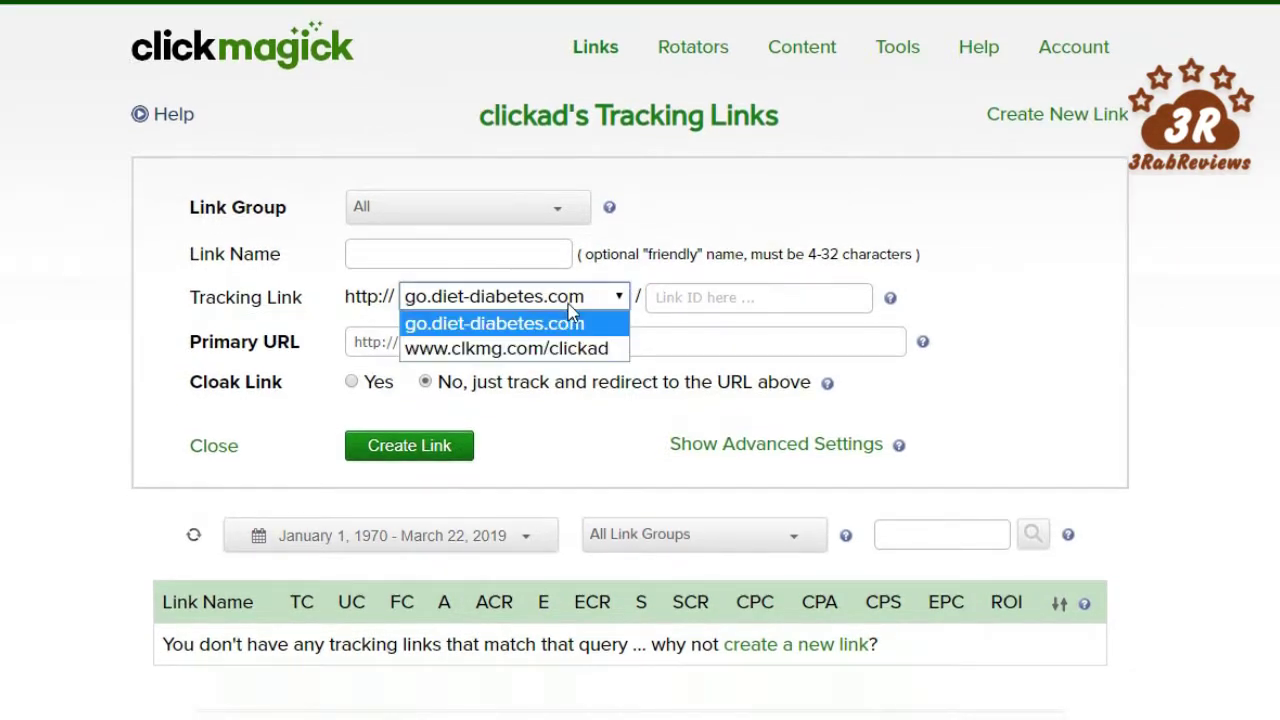
left_click(509, 324)
left_click(695, 297)
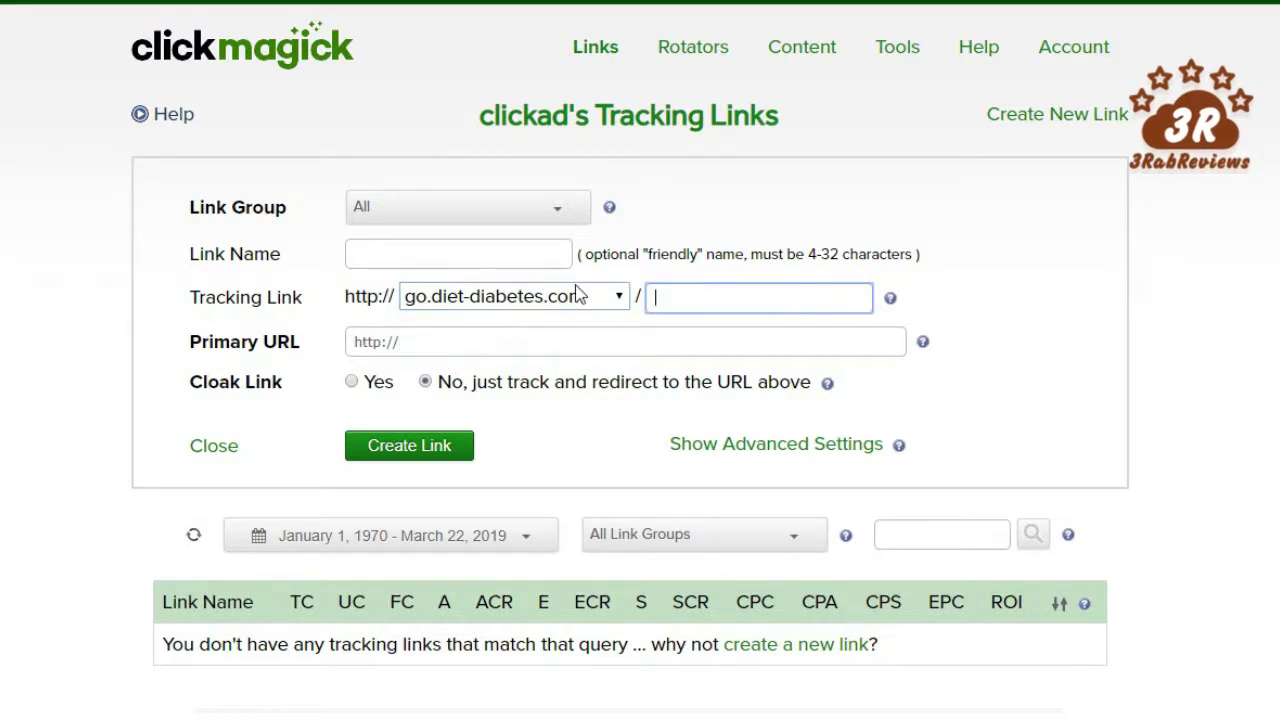
- Name the link Diabetes CB - 02 and set its link ID to watch-video
left_click(425, 254)
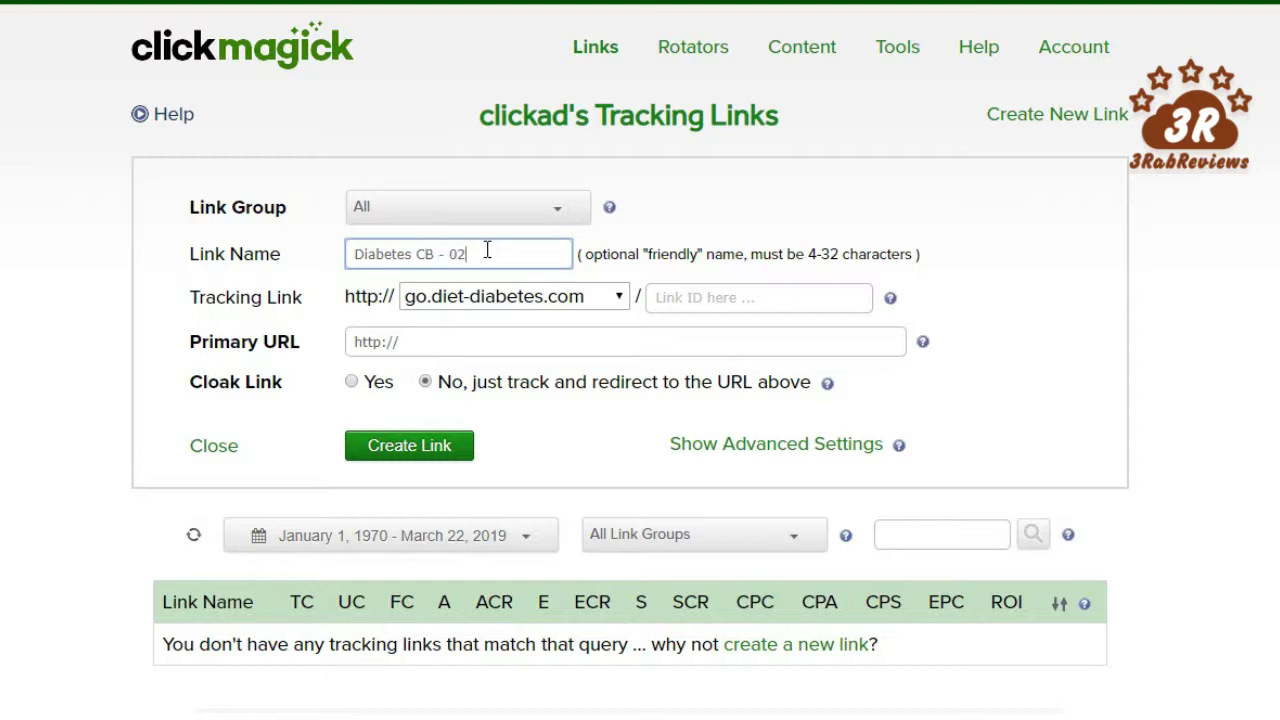
left_click(739, 290)
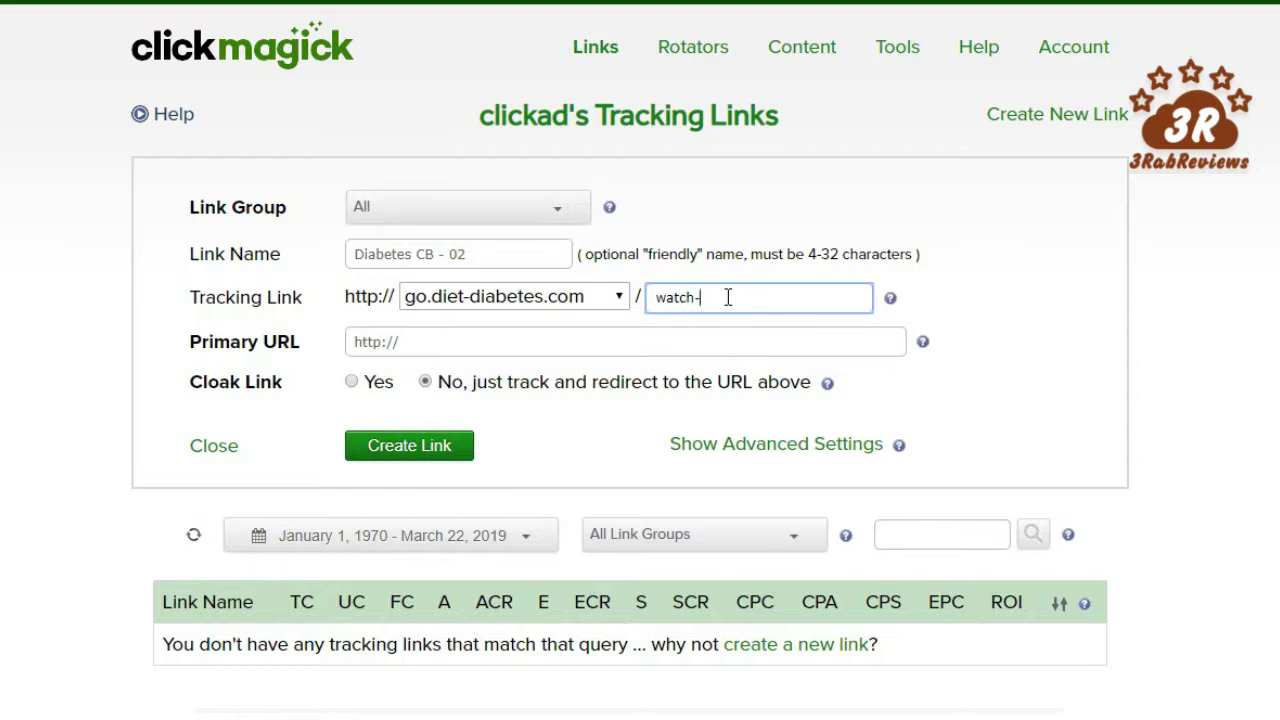
left_click(580, 346)
- Switch to the text editor, open the campaign notes and copy the ClickBank offer link for the Primary URL
triple_click(383, 338)
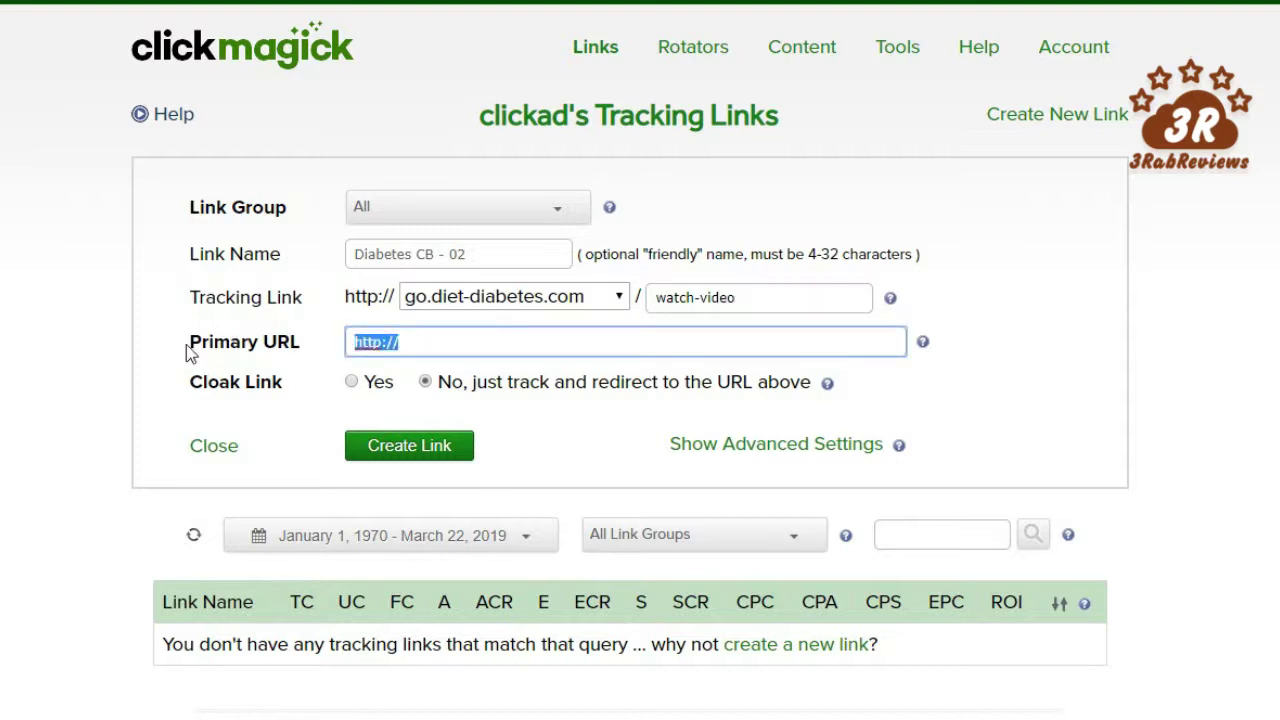
left_click_drag(190, 352, 310, 348)
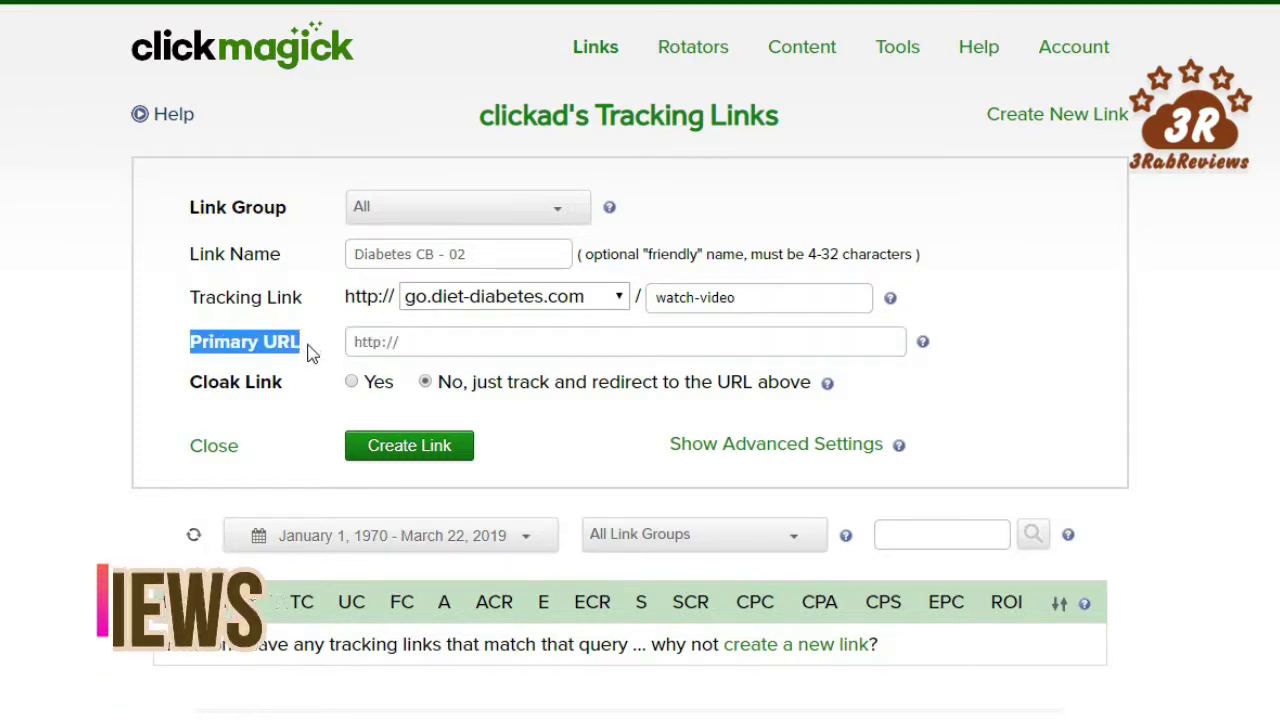
left_click_drag(434, 343, 357, 338)
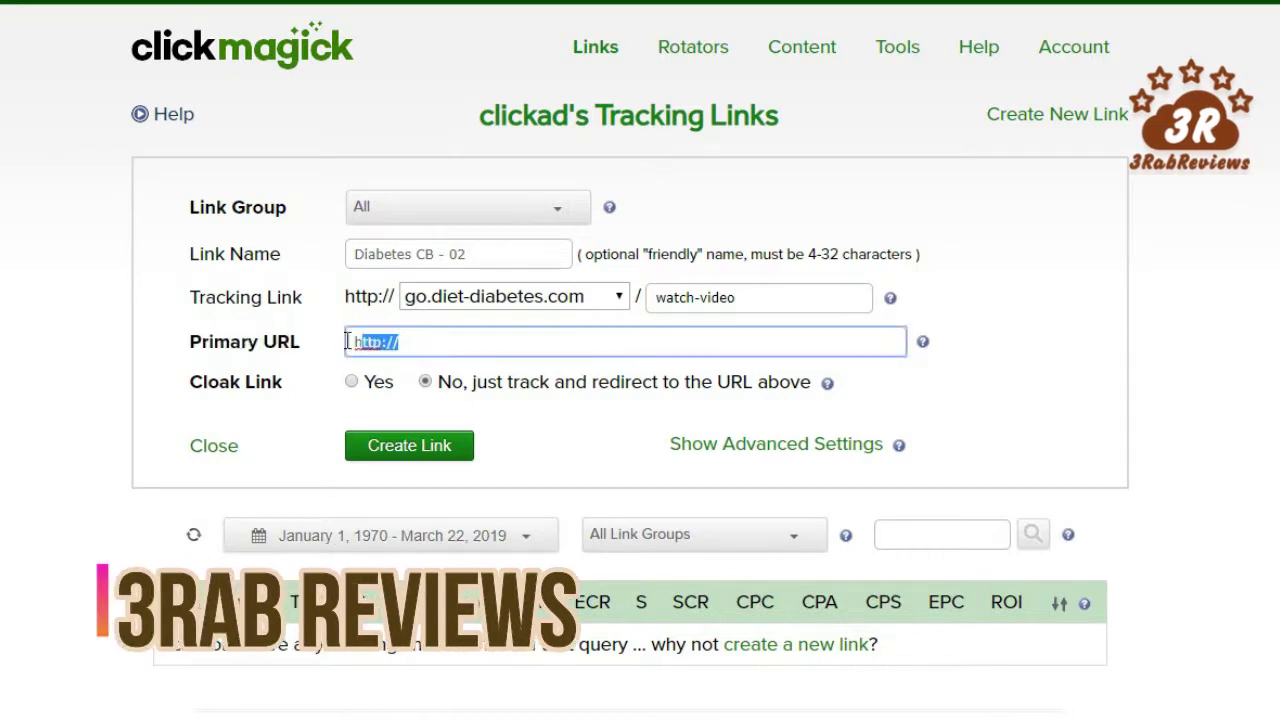
left_click(405, 347)
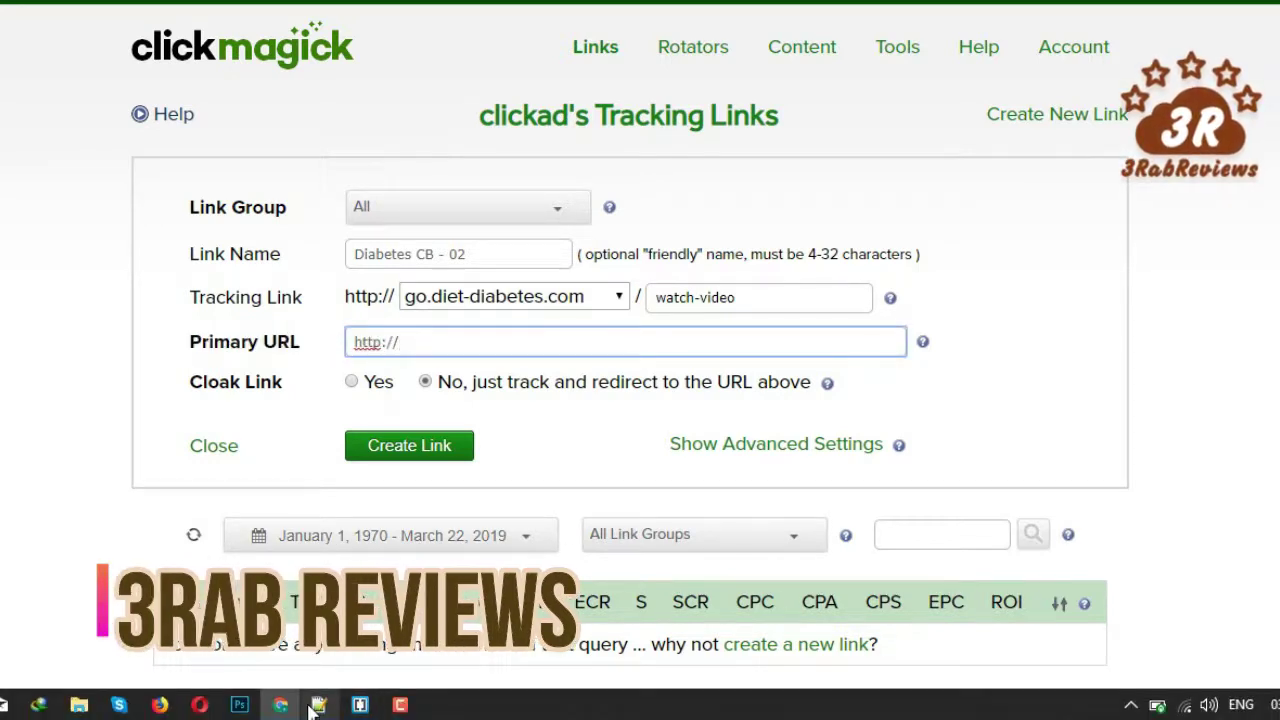
left_click(316, 706)
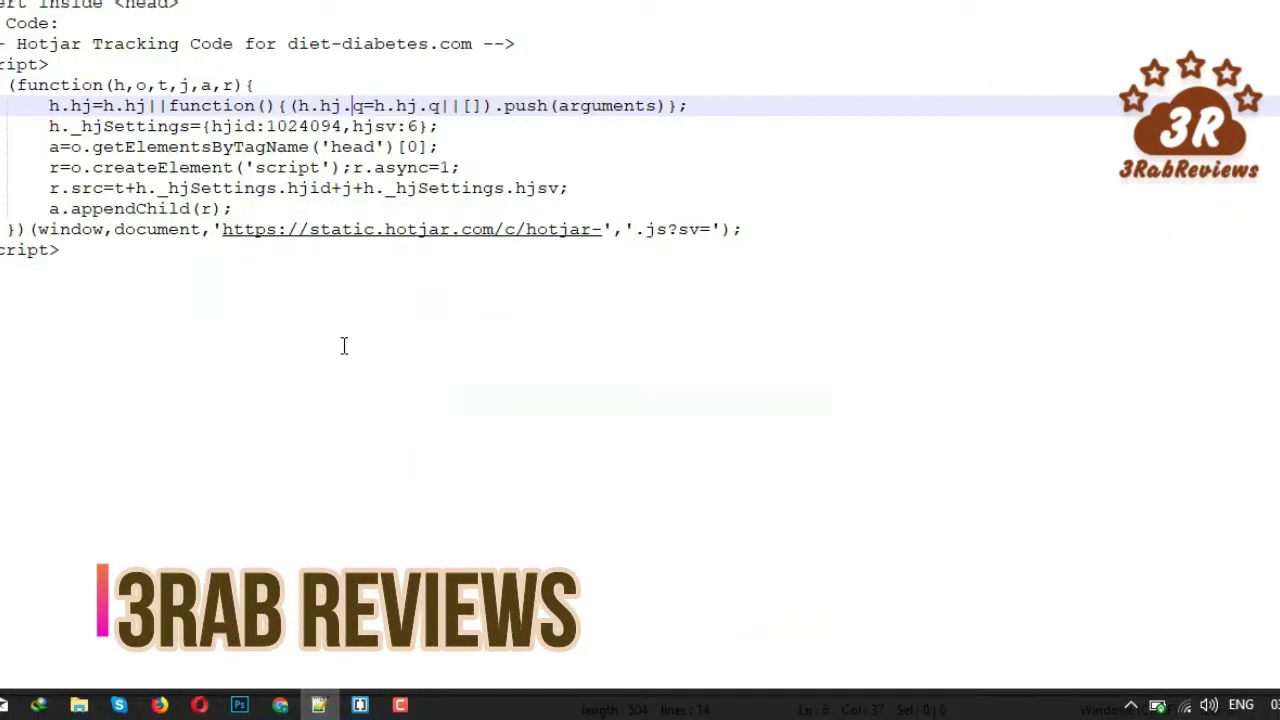
left_click(180, 3)
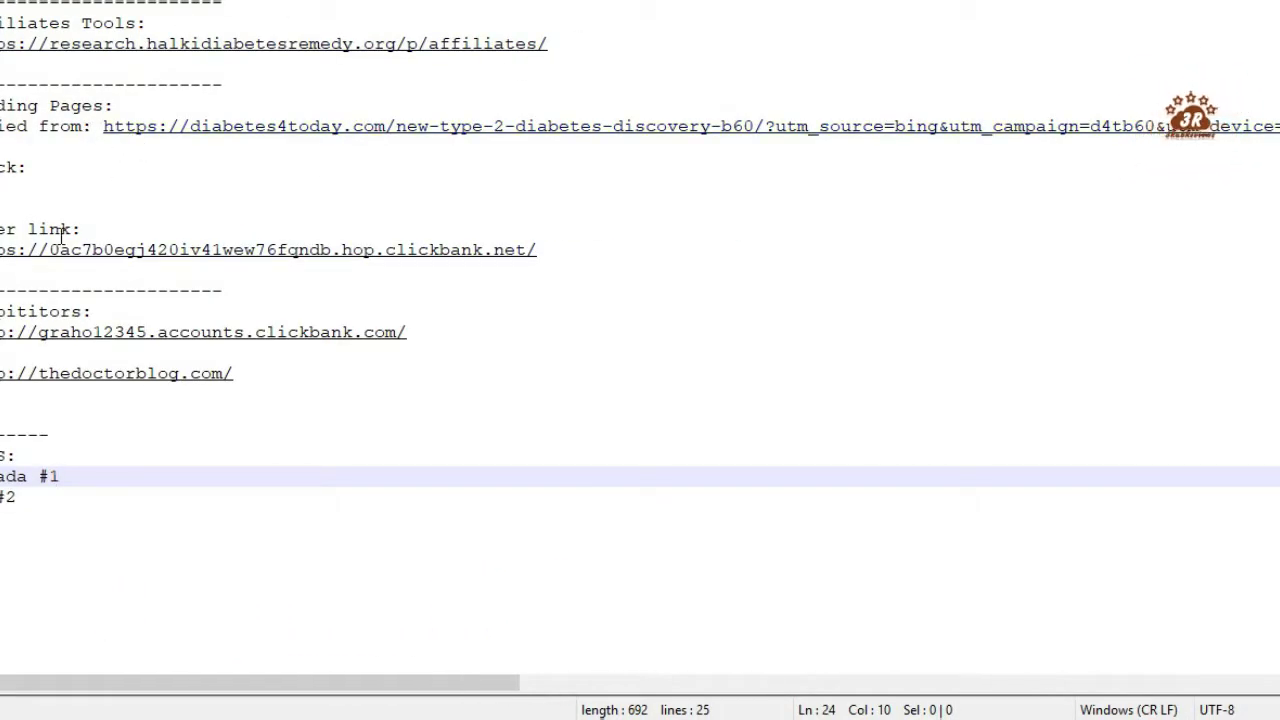
left_click_drag(69, 229, 1, 229)
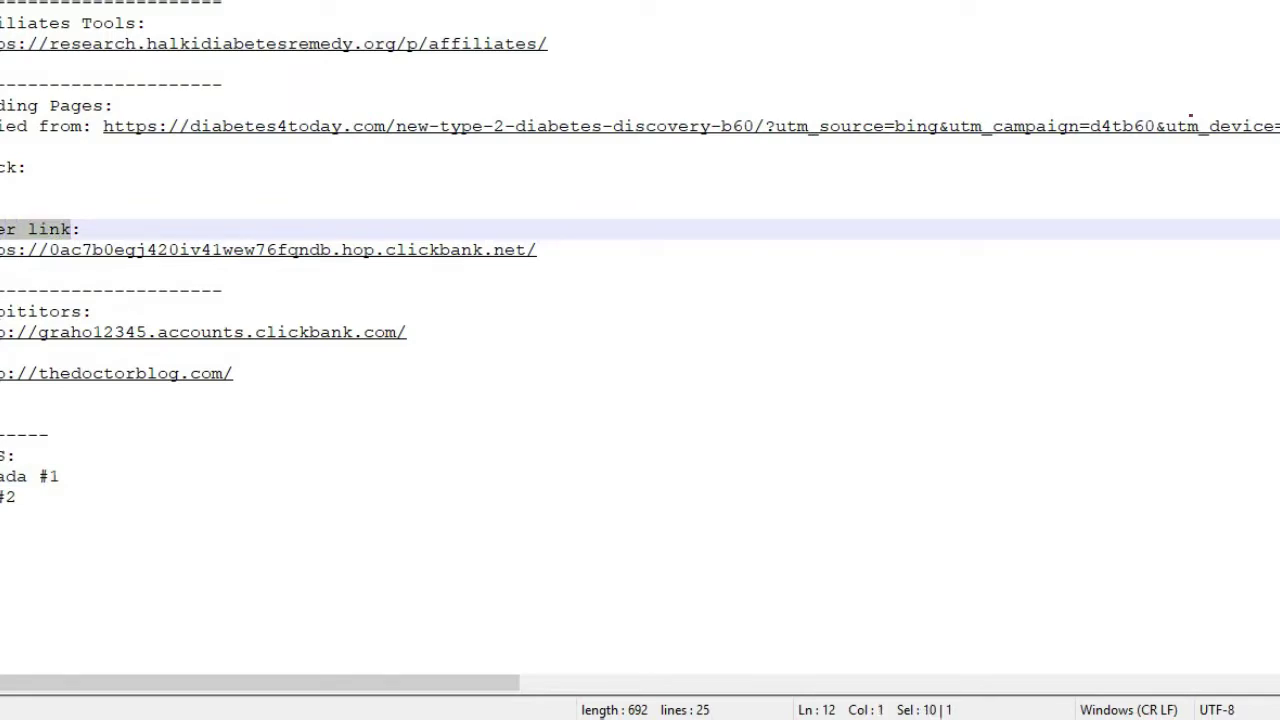
left_click_drag(549, 250, 2, 250)
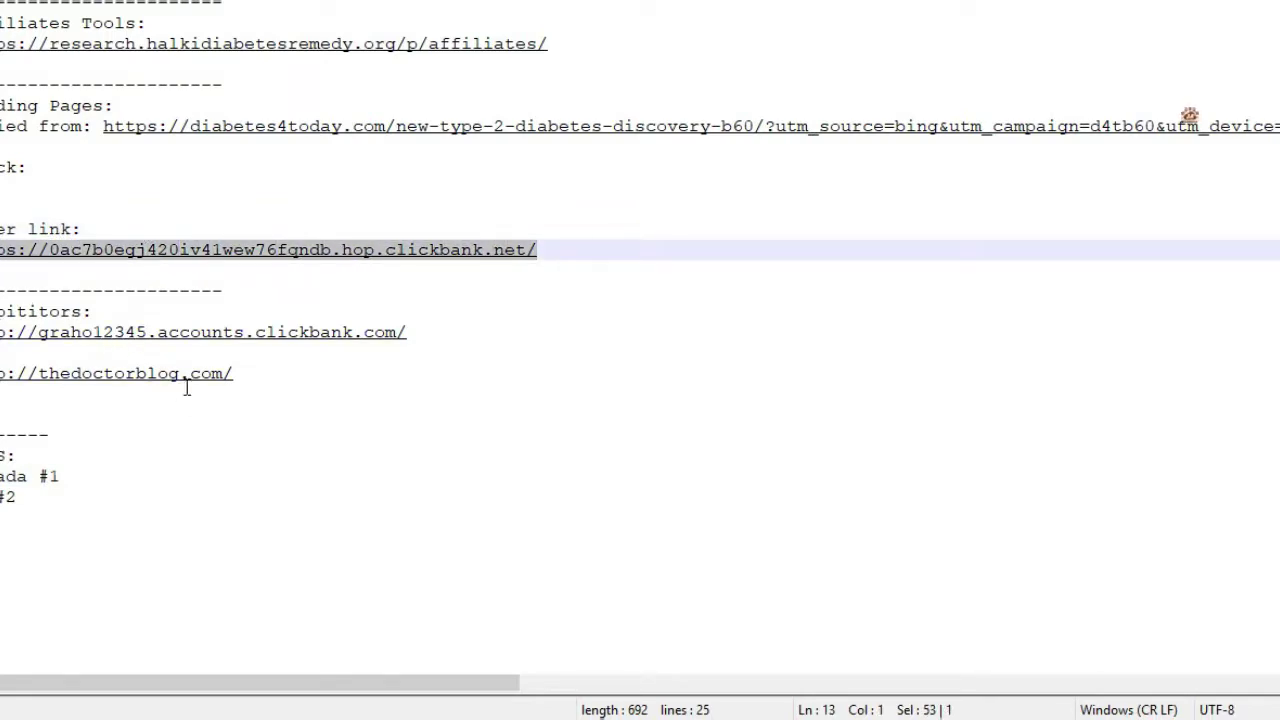
- Return to ClickMagick and enter the copied ClickBank offer link as the Primary URL
left_click(280, 711)
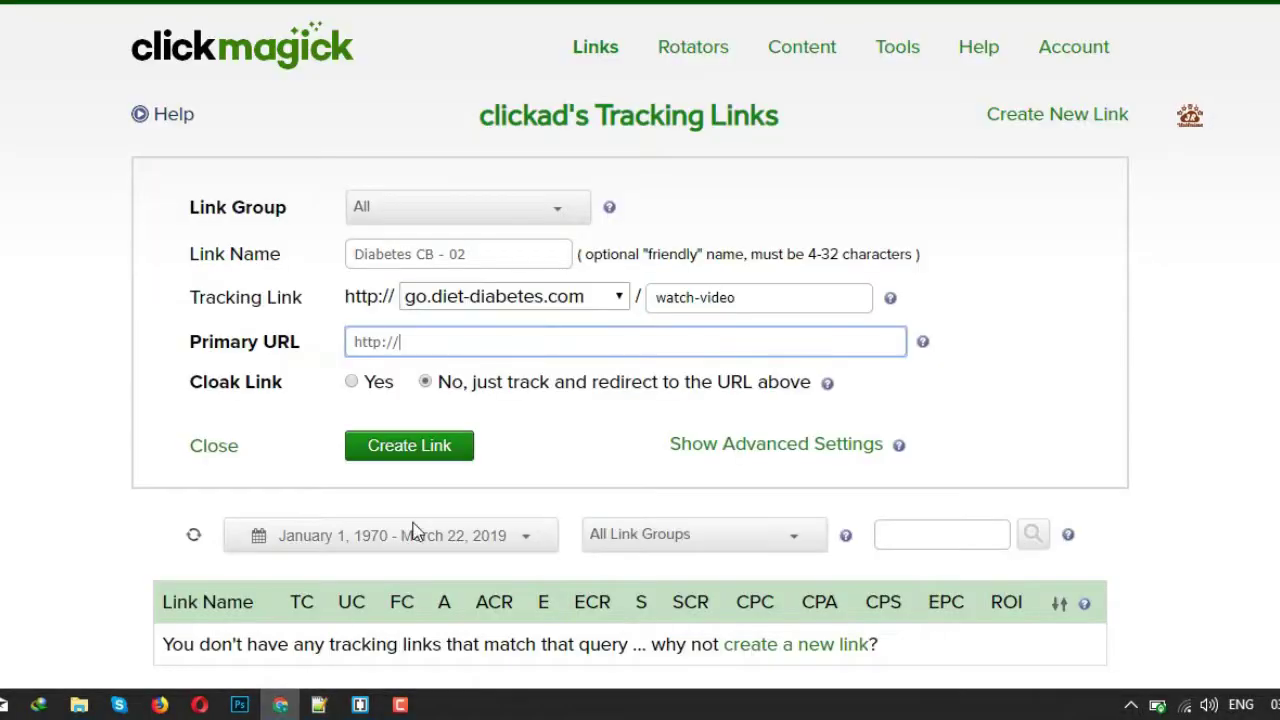
left_click(545, 342)
type("https://0ac7b0egj420iv41wew76fqndb.hop.clickbank.net/")
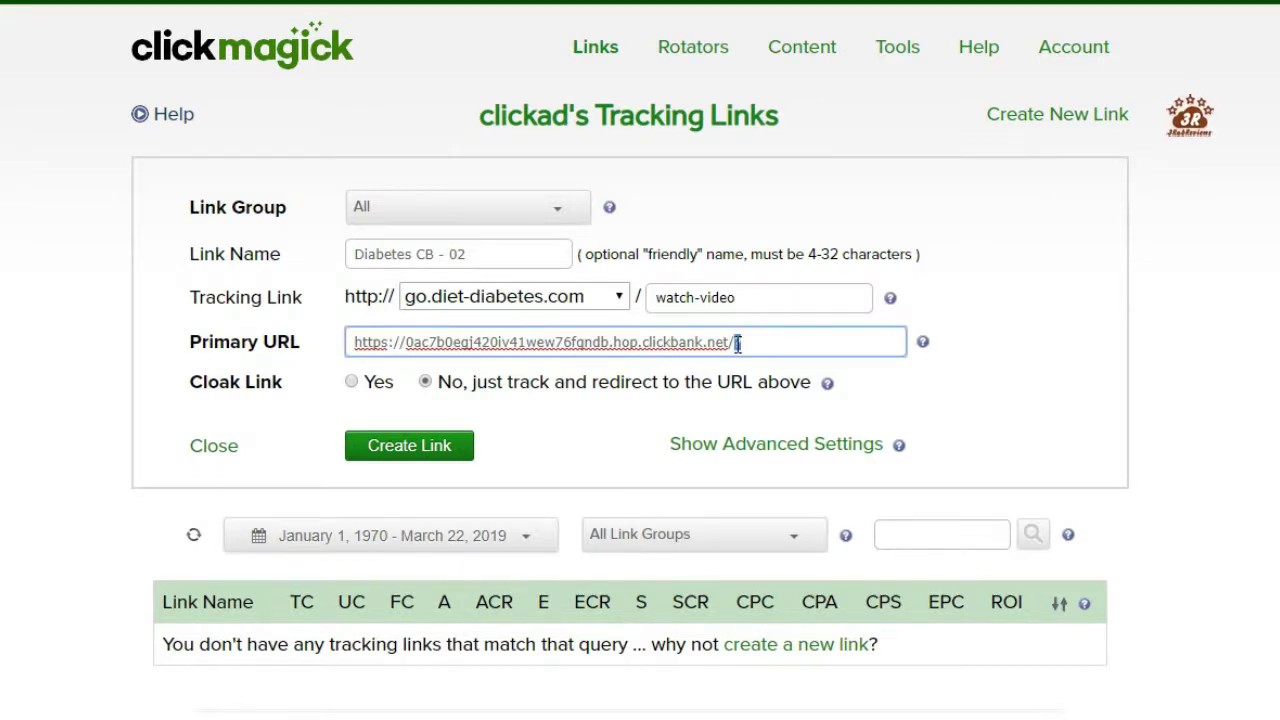
- Append the tracking parameter ?tid=[clickid] to the end of the Primary URL
left_click(768, 338)
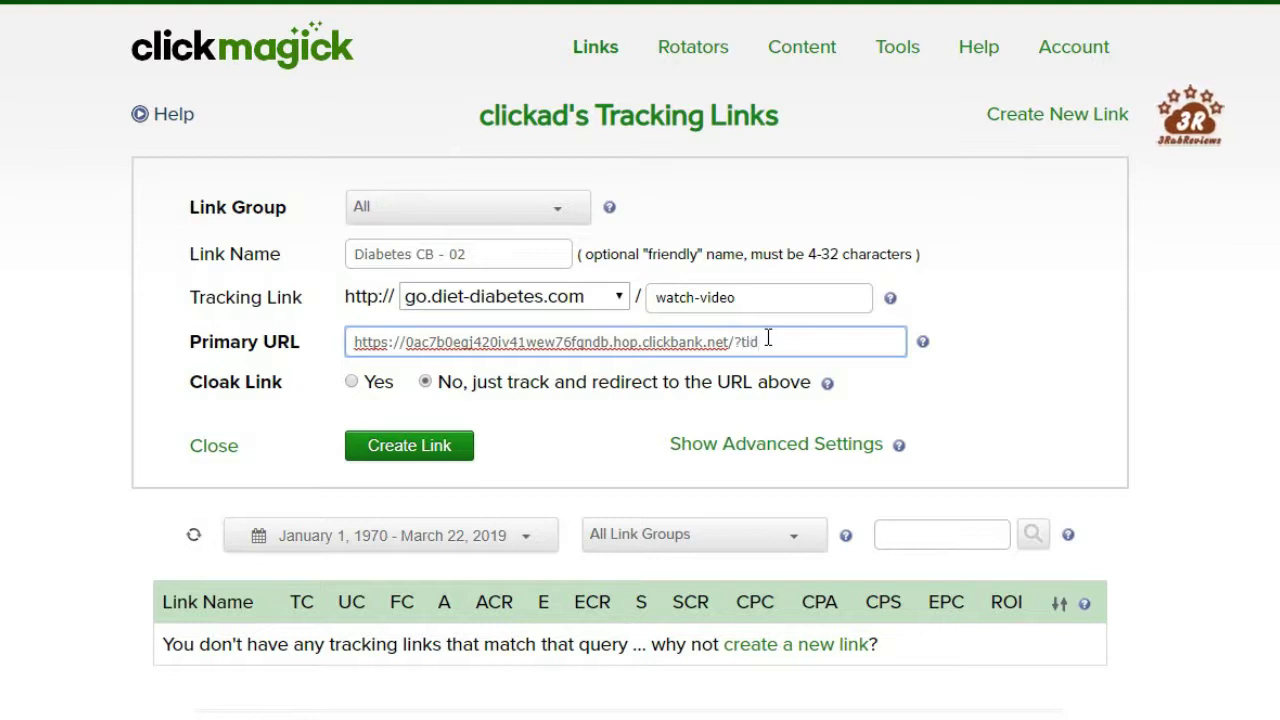
type("tid=")
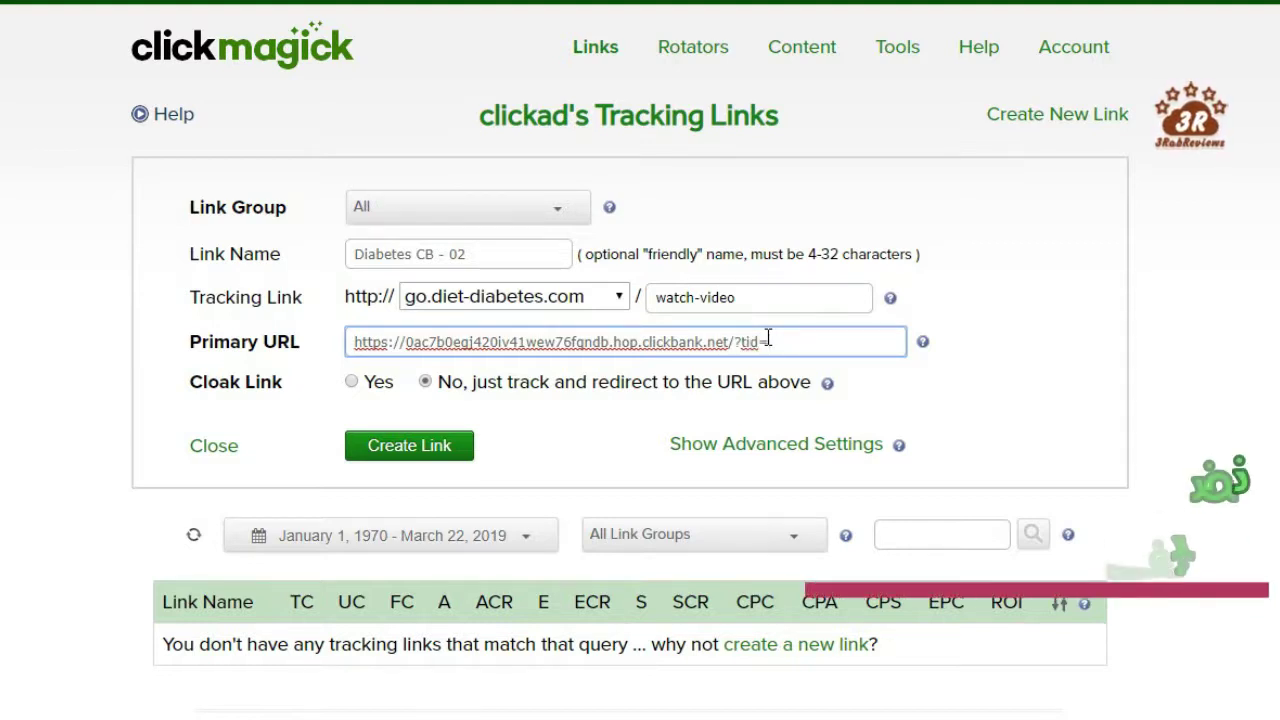
type("{")
type("]")
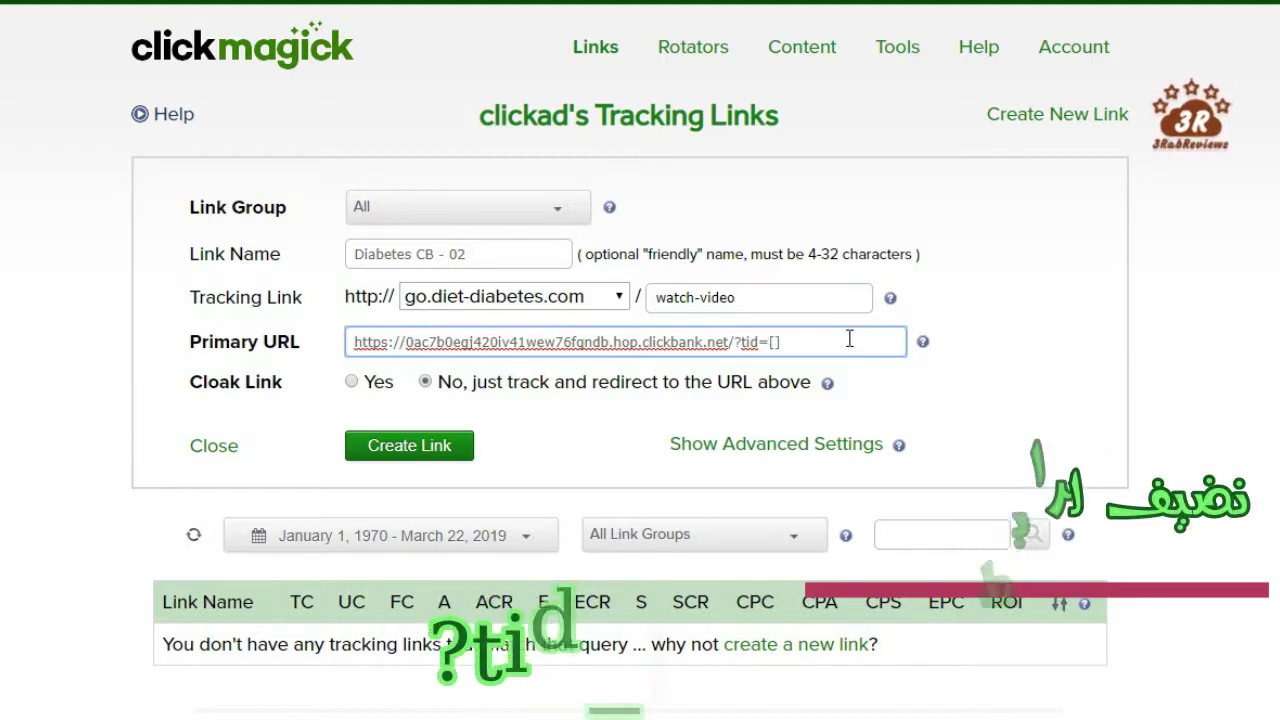
type("clickid")
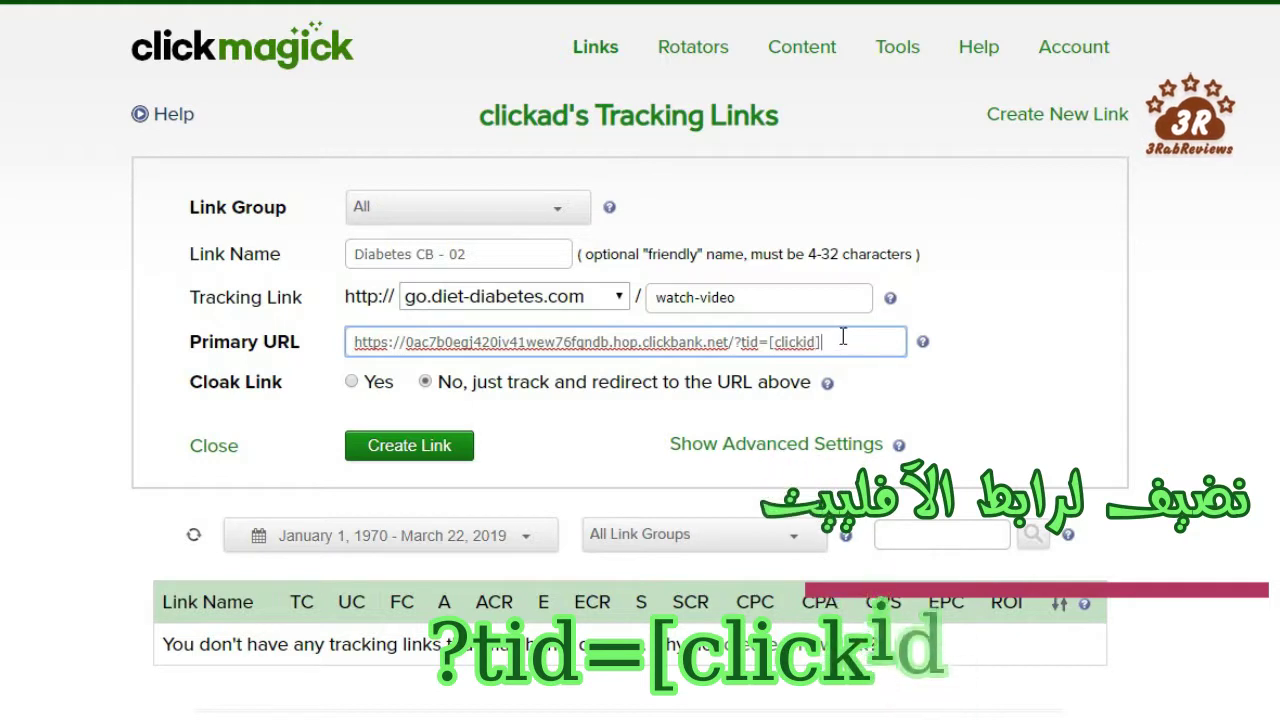
- Examine each part of the ?tid=[clickid] parameter at the end of the Primary URL
left_click_drag(822, 341, 735, 341)
left_click(735, 341)
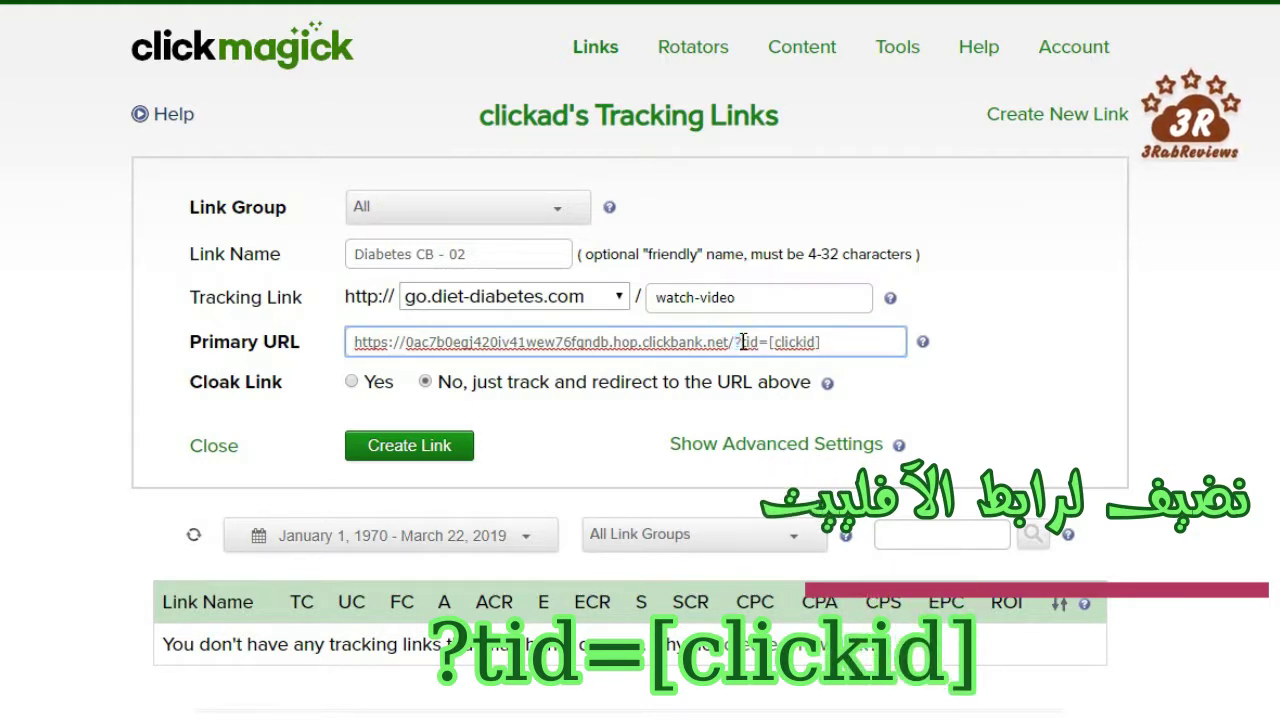
left_click_drag(870, 352, 835, 343)
left_click(771, 344)
left_click(834, 343)
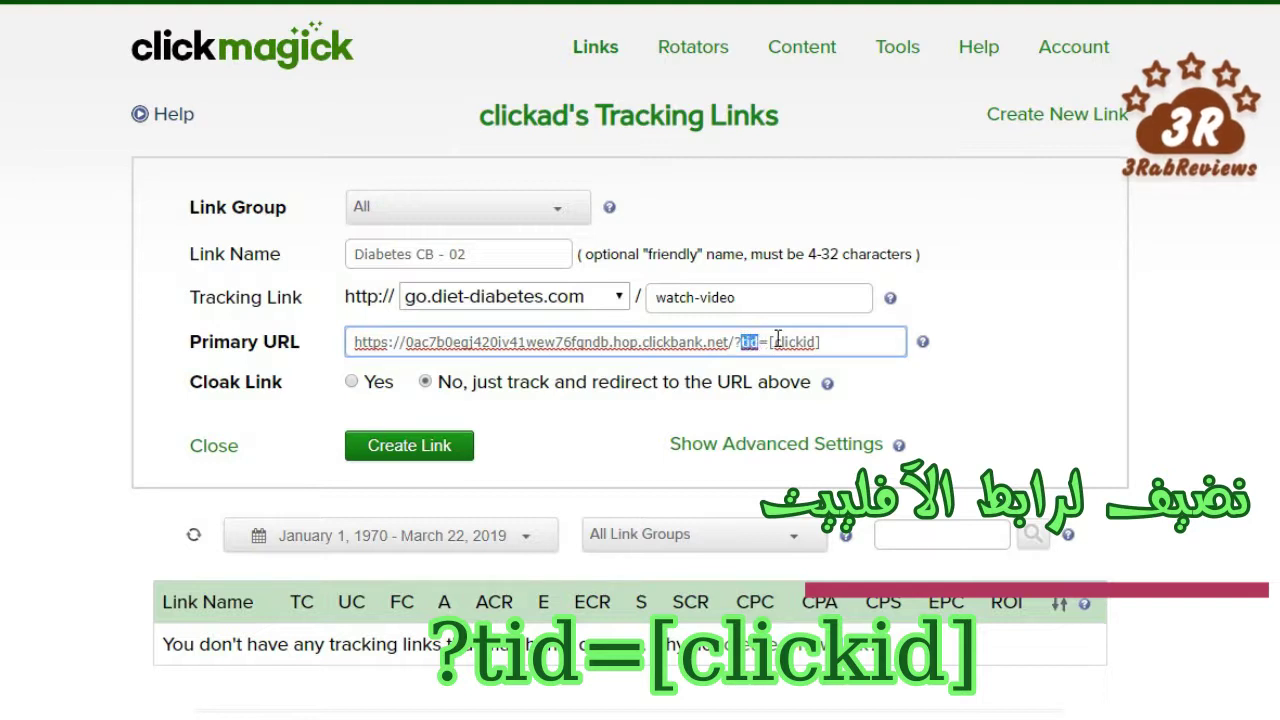
left_click(778, 341)
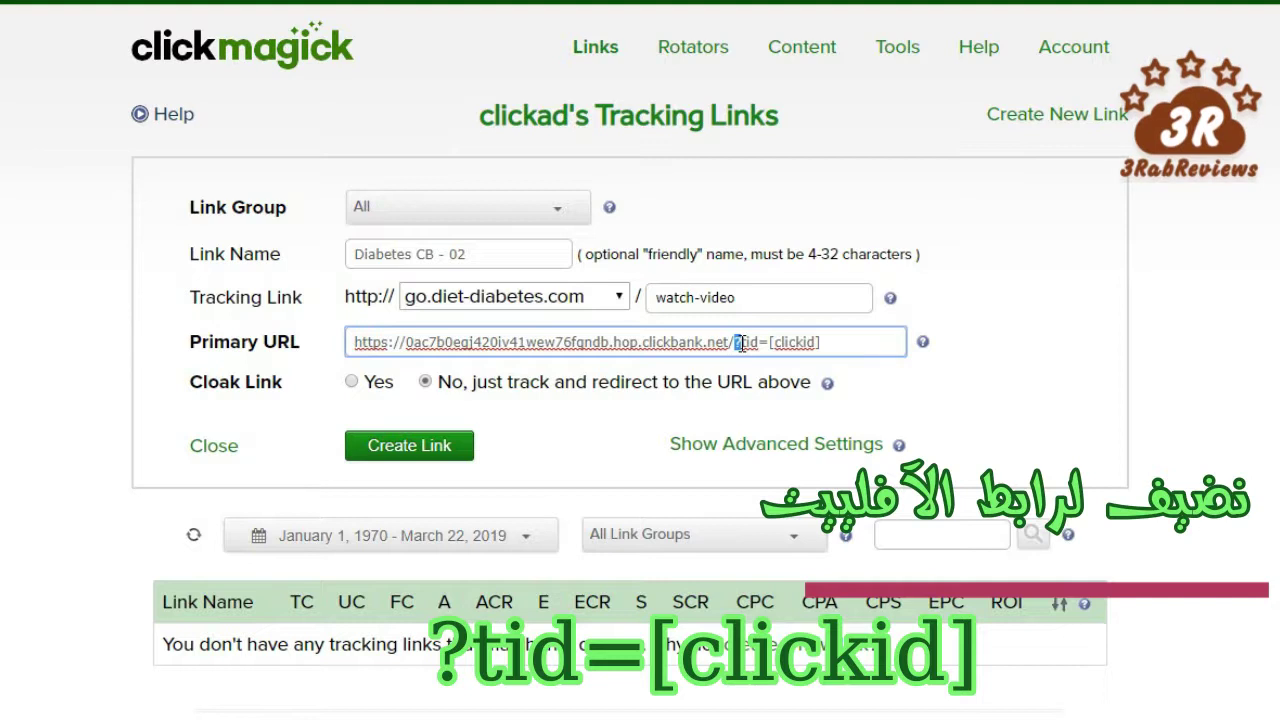
left_click_drag(752, 341, 823, 340)
left_click(823, 341)
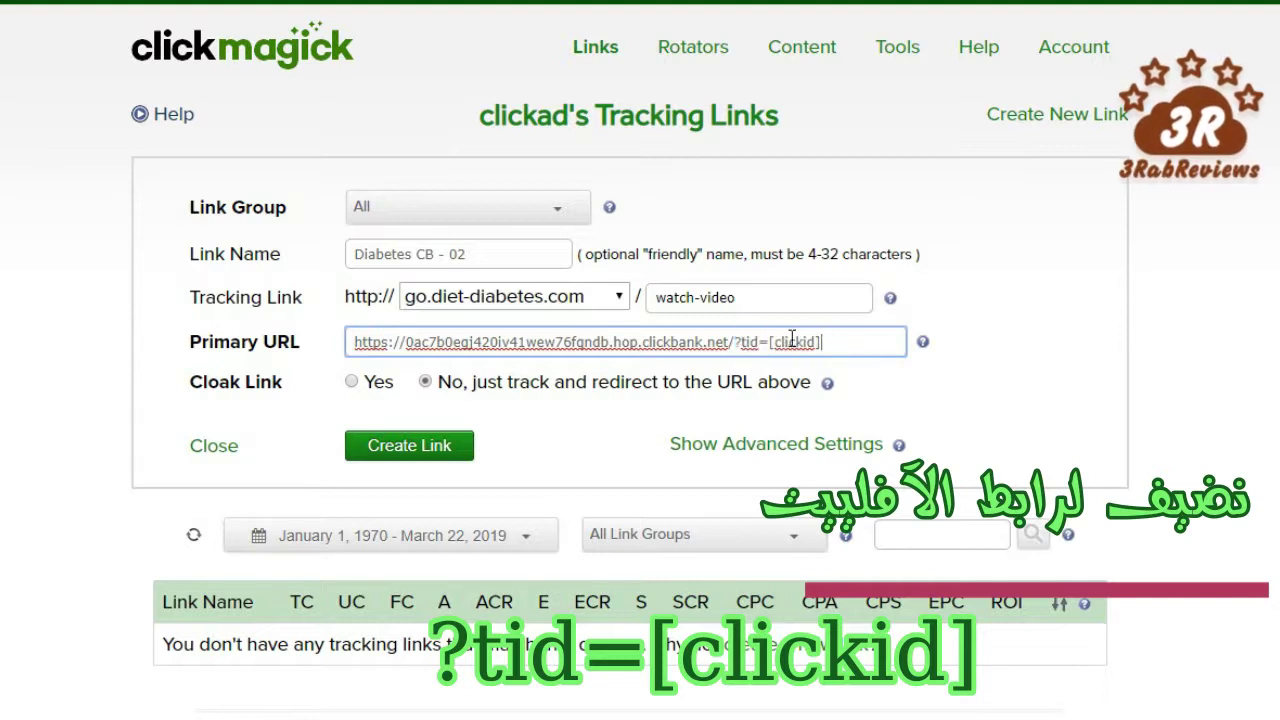
double_click(785, 343)
left_click(851, 342)
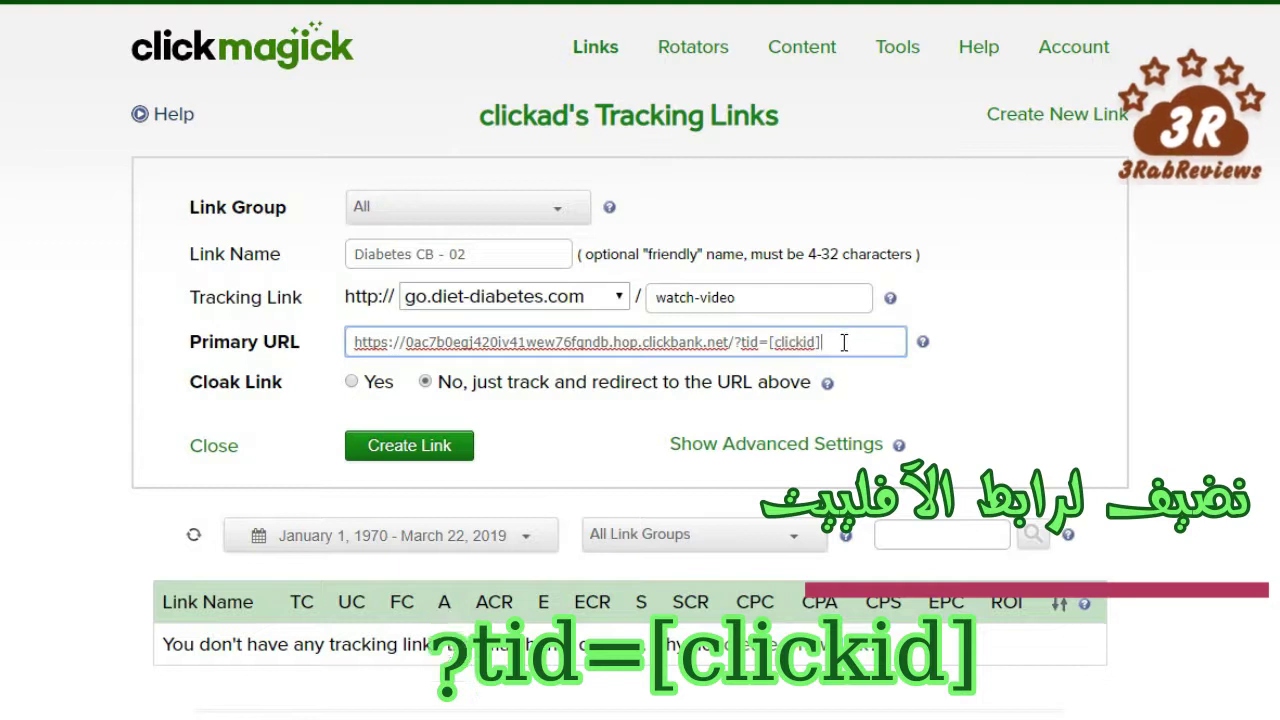
- Replace the offer link in the text editor notes with the full Primary URL including ?tid=[clickid], then return to ClickMagick
left_click_drag(846, 343, 300, 340)
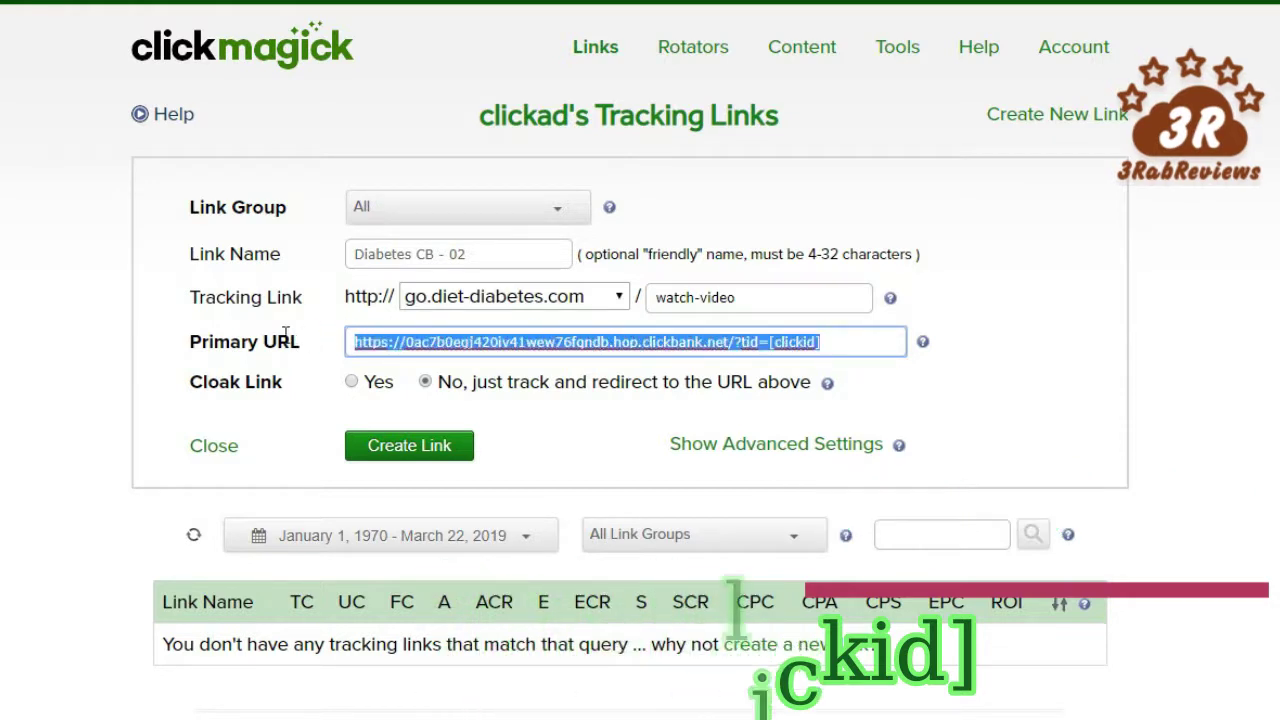
left_click(851, 343)
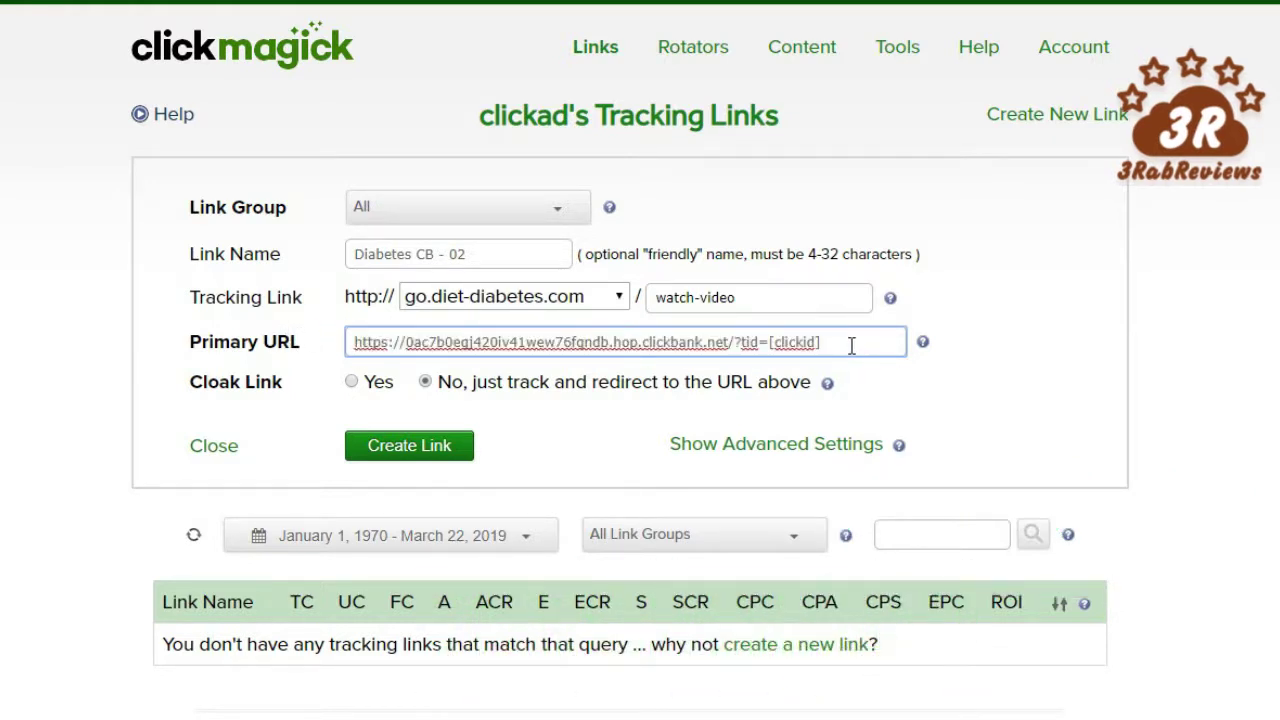
key("ctrl+a")
left_click(851, 345)
left_click_drag(851, 345, 314, 328)
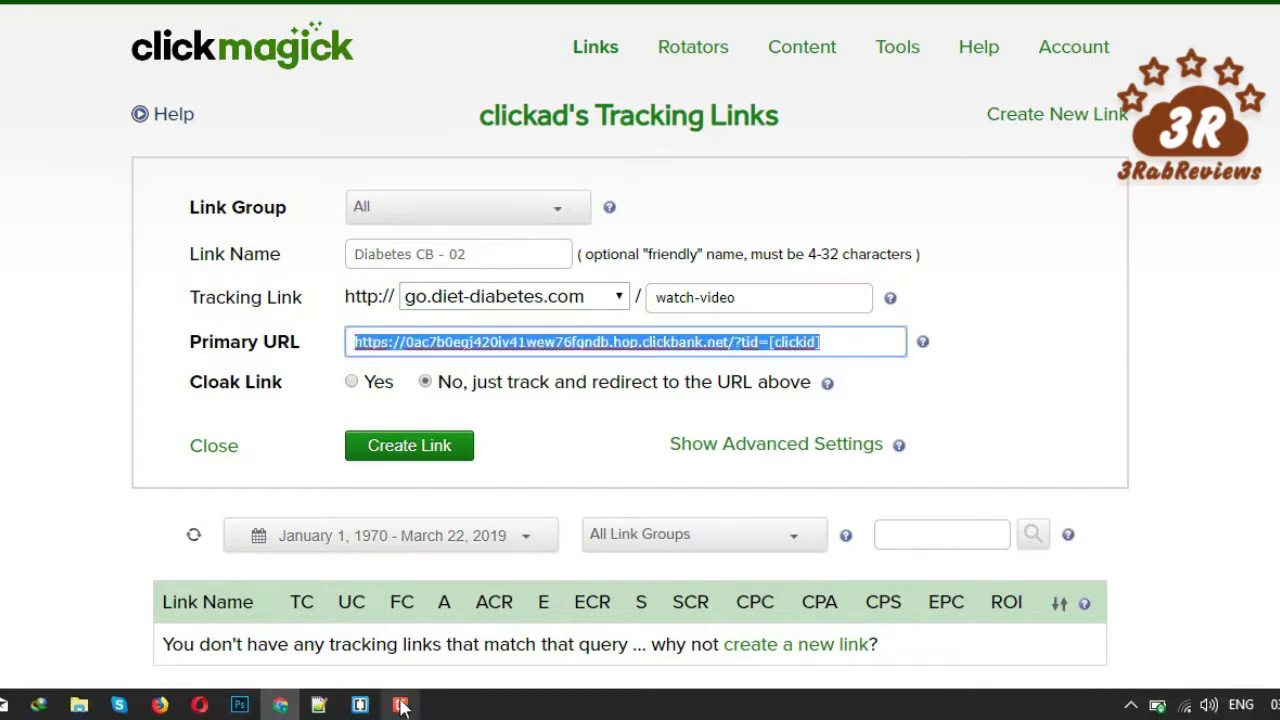
left_click(320, 708)
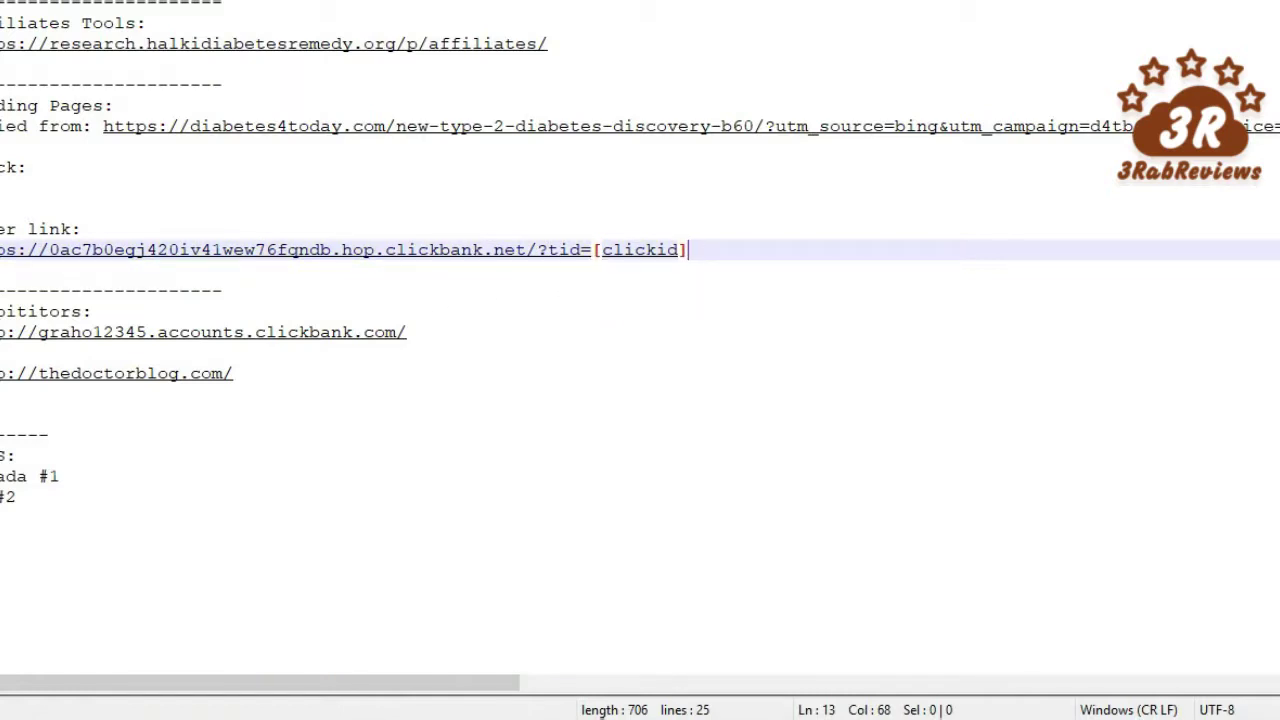
left_click(280, 705)
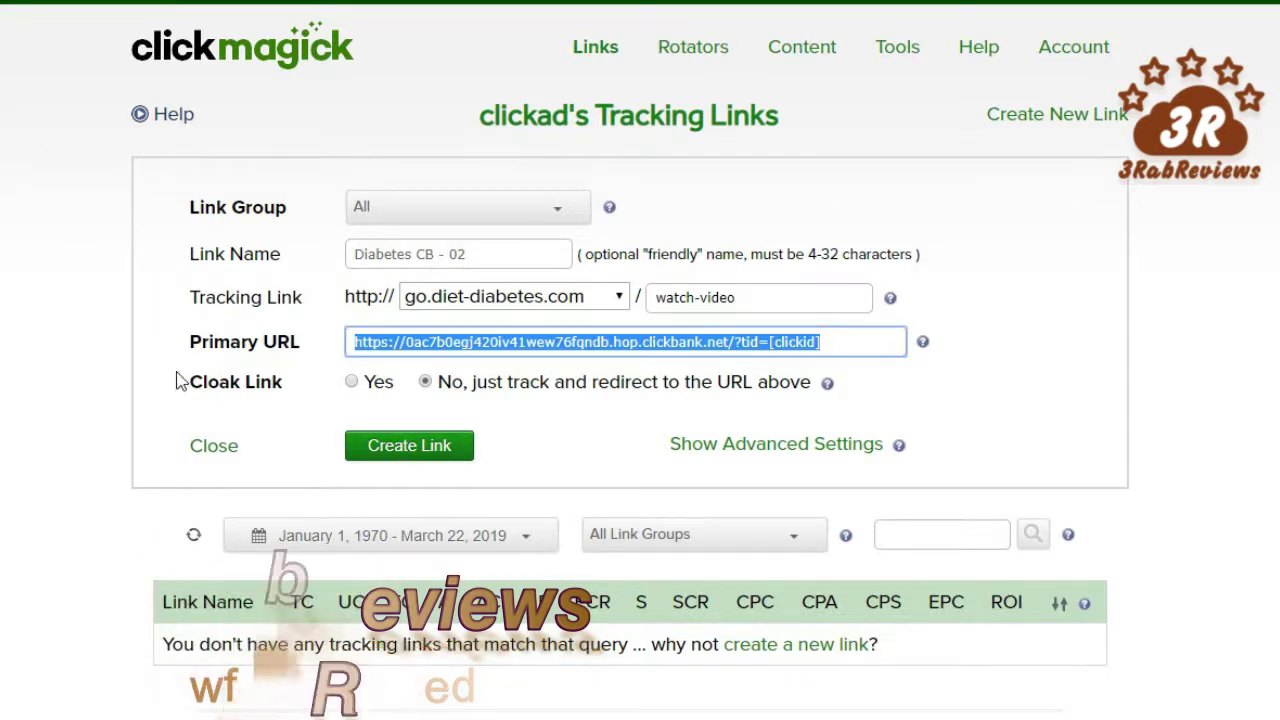
left_click_drag(180, 380, 287, 385)
left_click(273, 384)
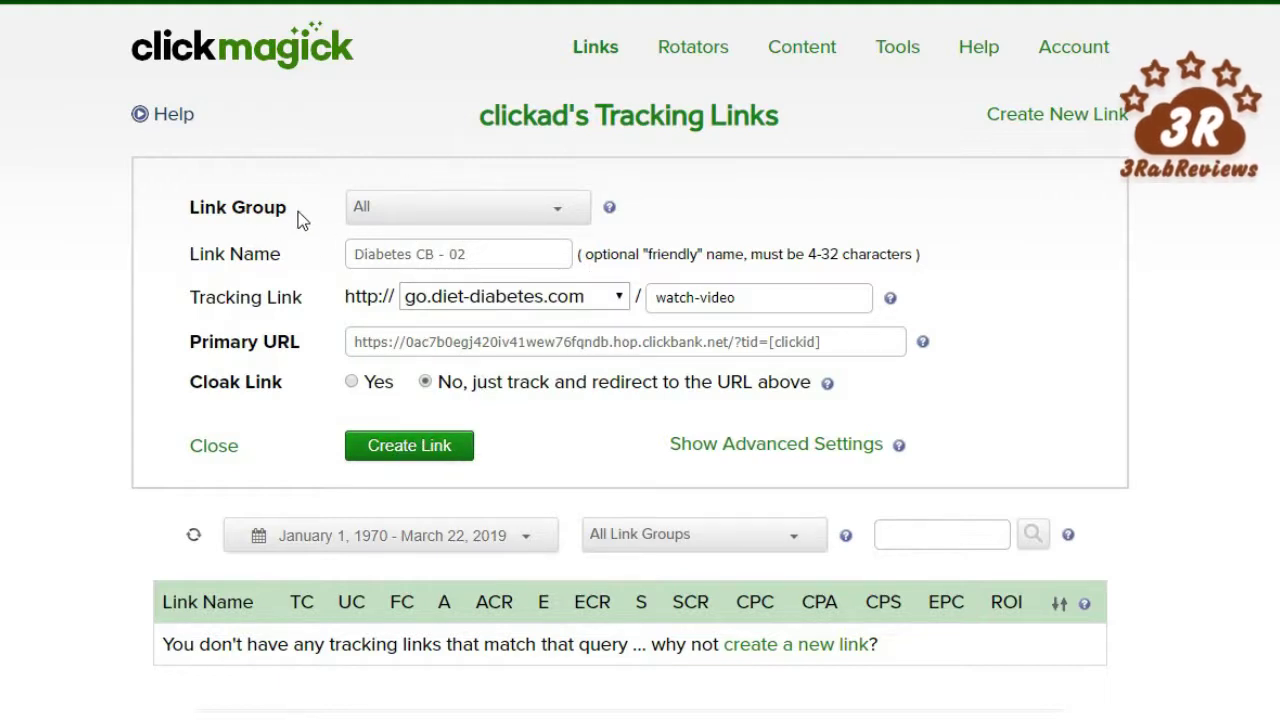
left_click_drag(298, 211, 184, 207)
left_click(214, 253)
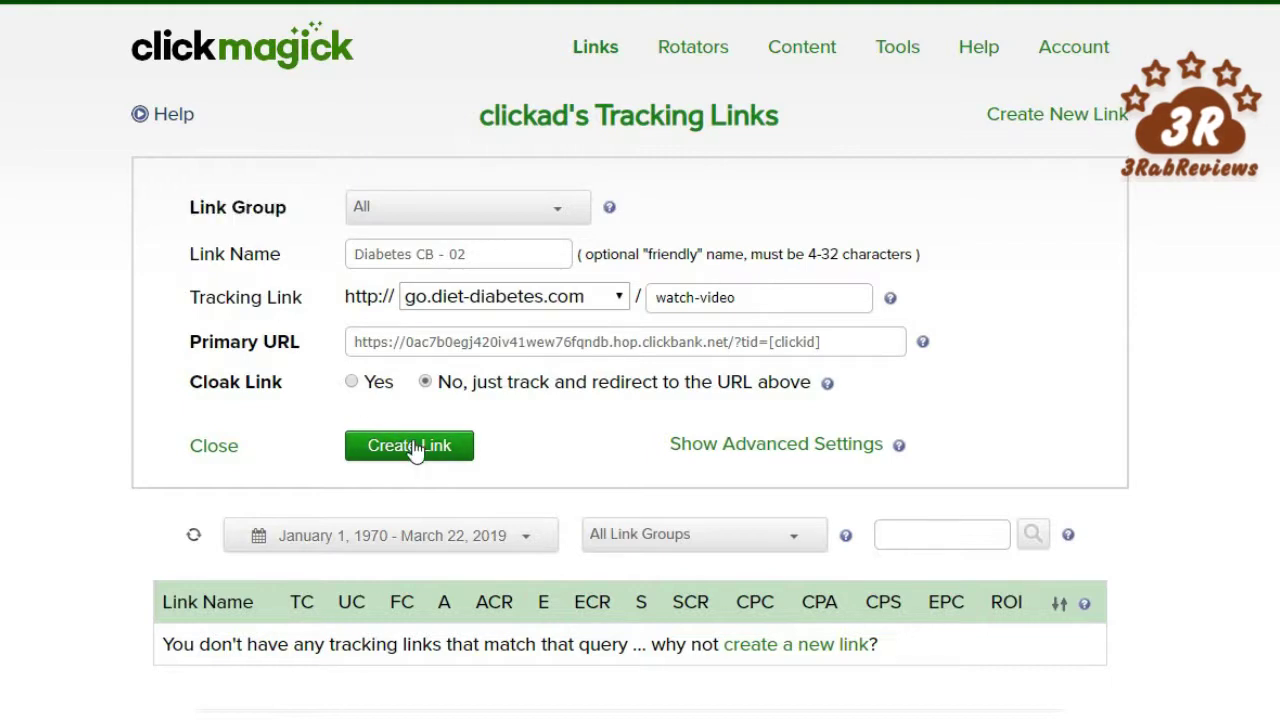
- Create the tracking link with the entered settings and open the details of the Diabetes CB - 02 link
left_click(409, 445)
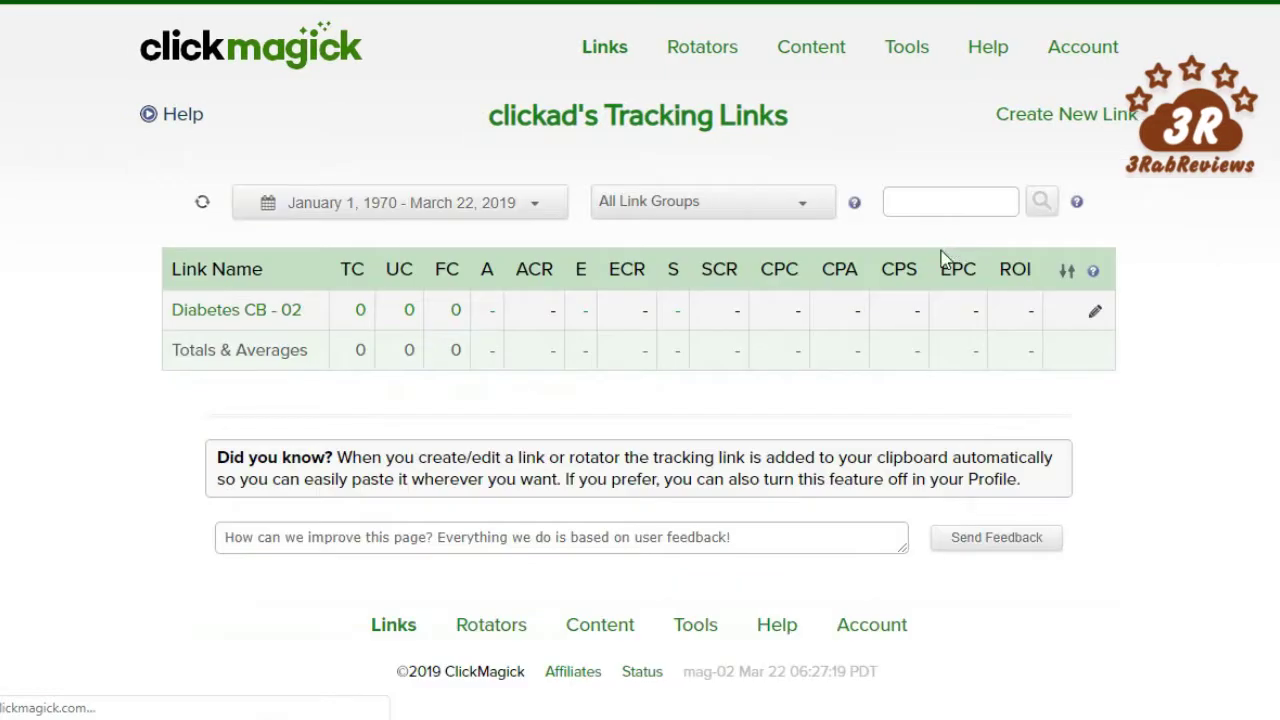
left_click(290, 316)
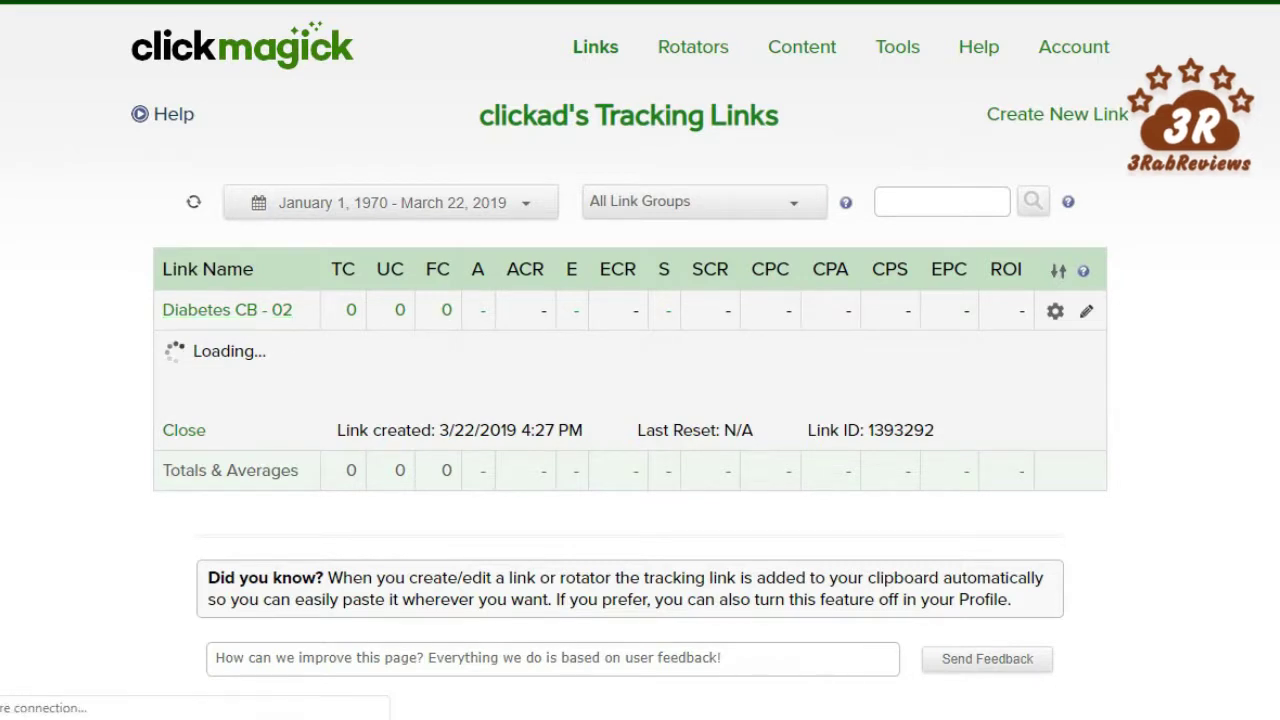
scroll(1237, 357, "down", 2)
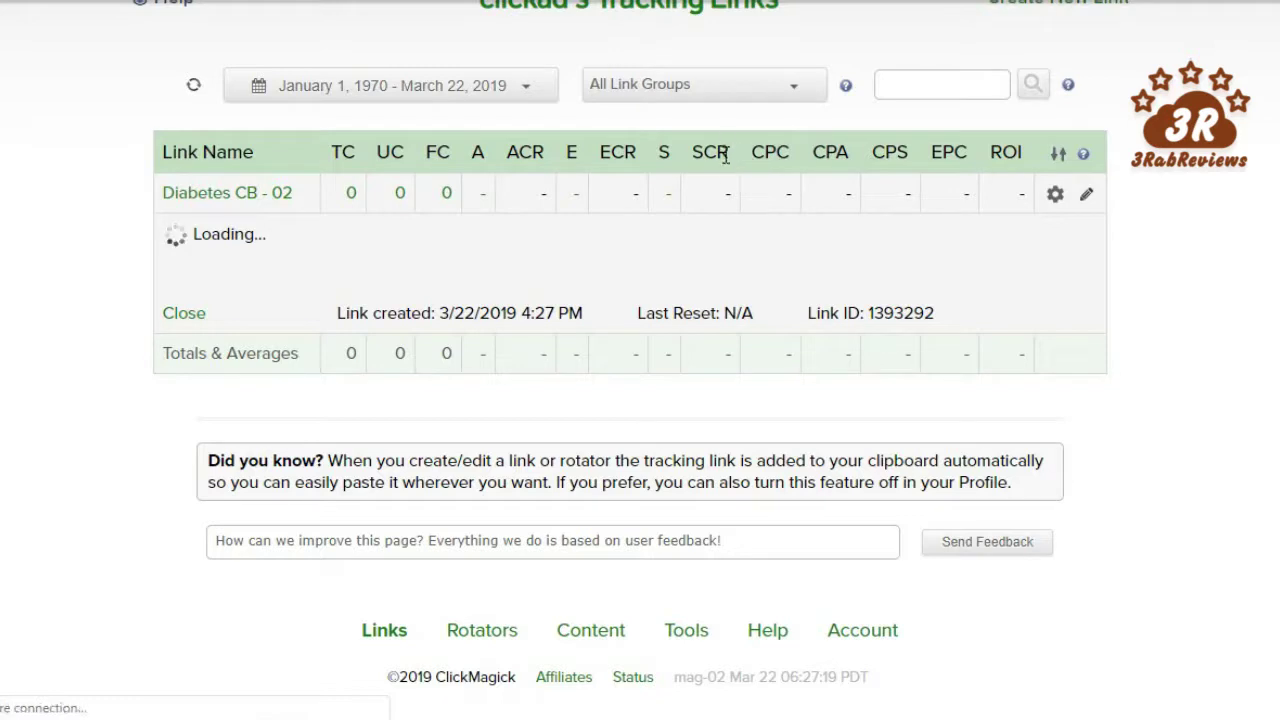
left_click_drag(735, 152, 407, 152)
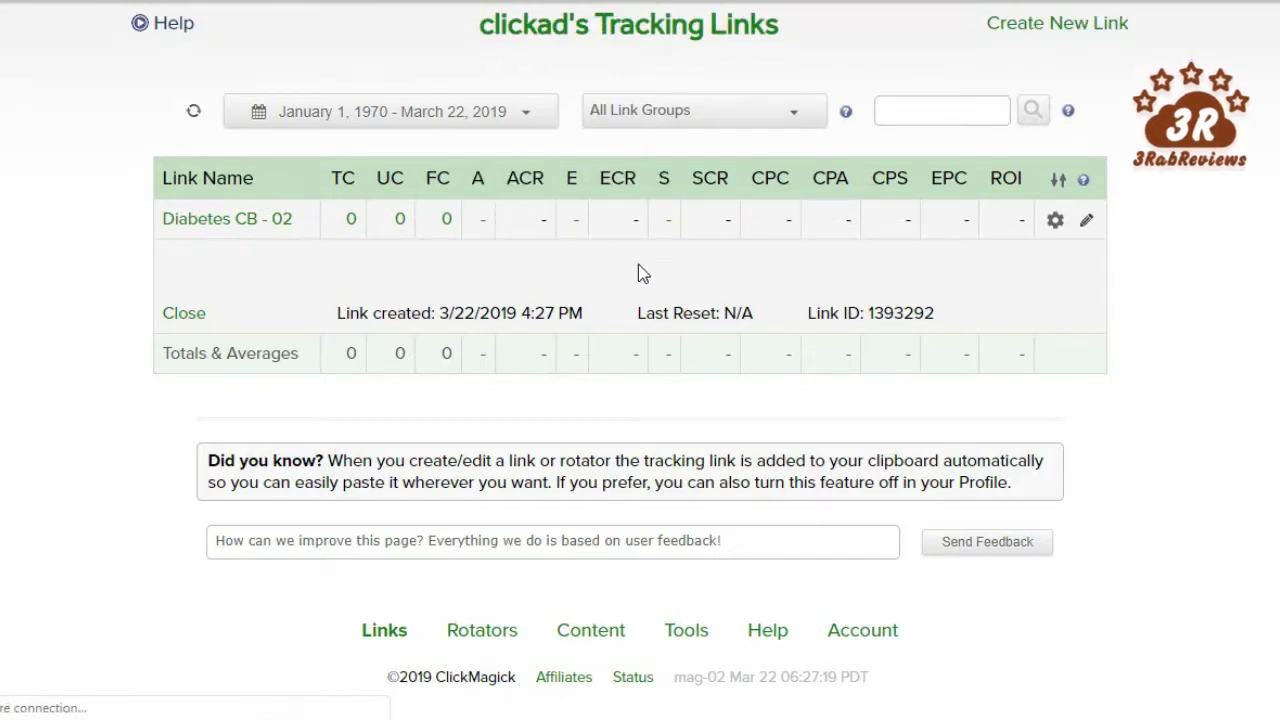
left_click(232, 220)
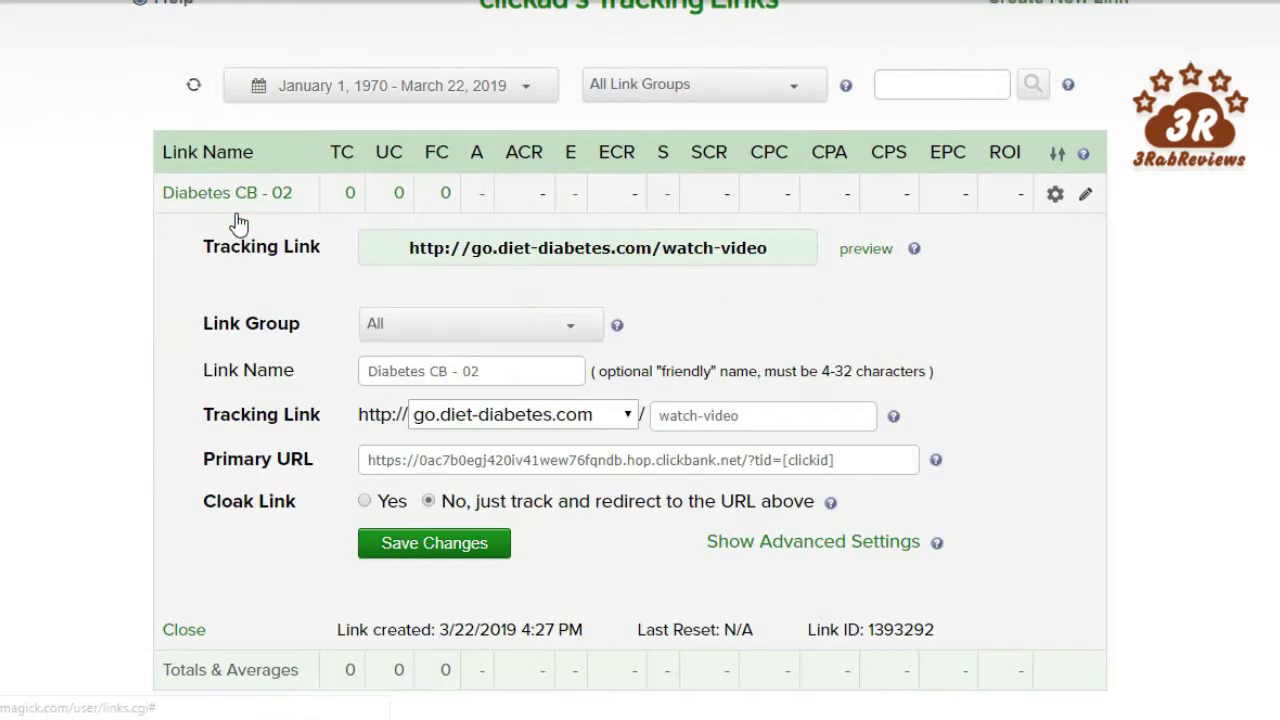
left_click(726, 246)
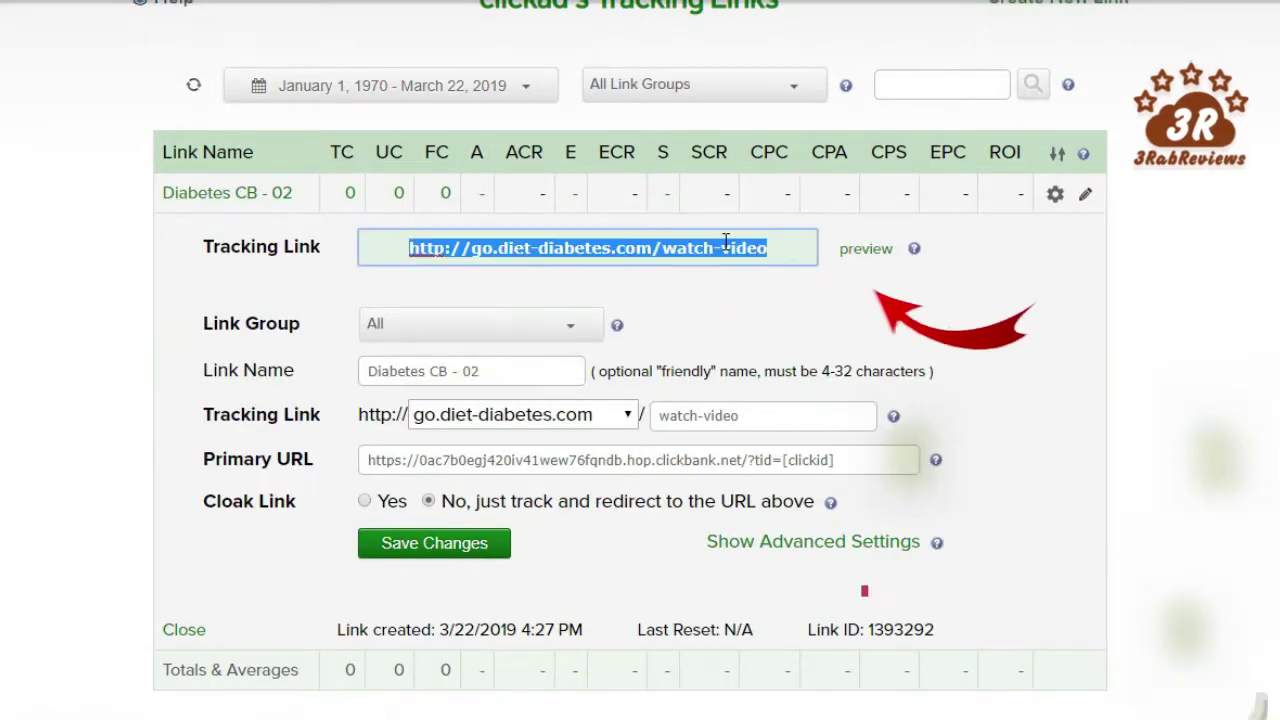
left_click(423, 247)
left_click(455, 258)
key("ctrl+c")
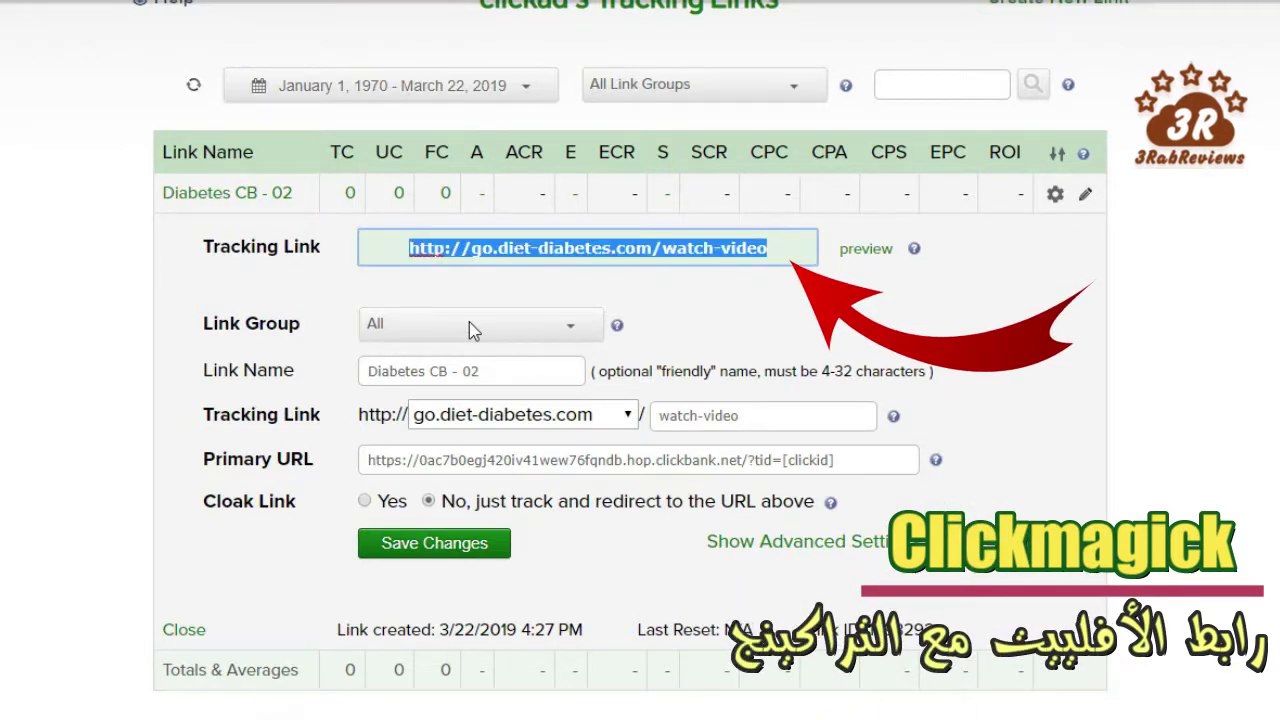
- Switch to the text editor notes, rename the Track heading to "Tracking Link:" and paste the copied tracking link beneath it
left_click(320, 705)
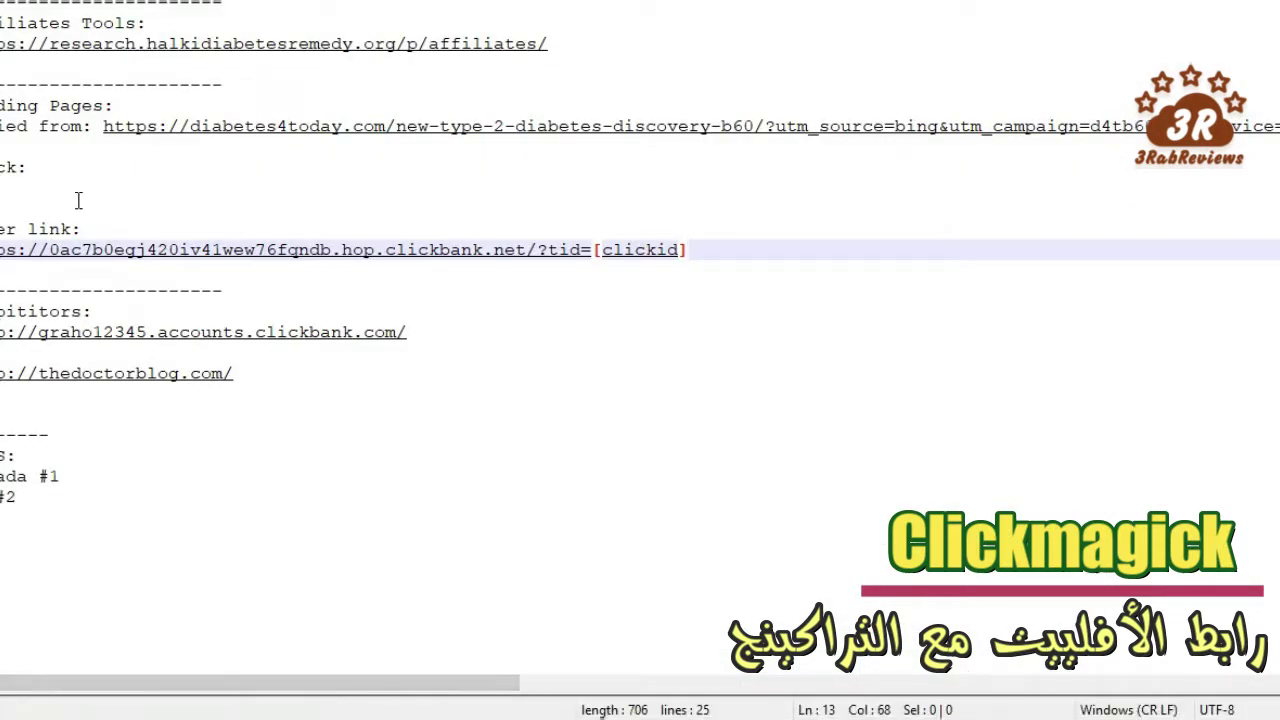
key("Up")
key("Up")
key("Up")
key("Up")
left_click(10, 167)
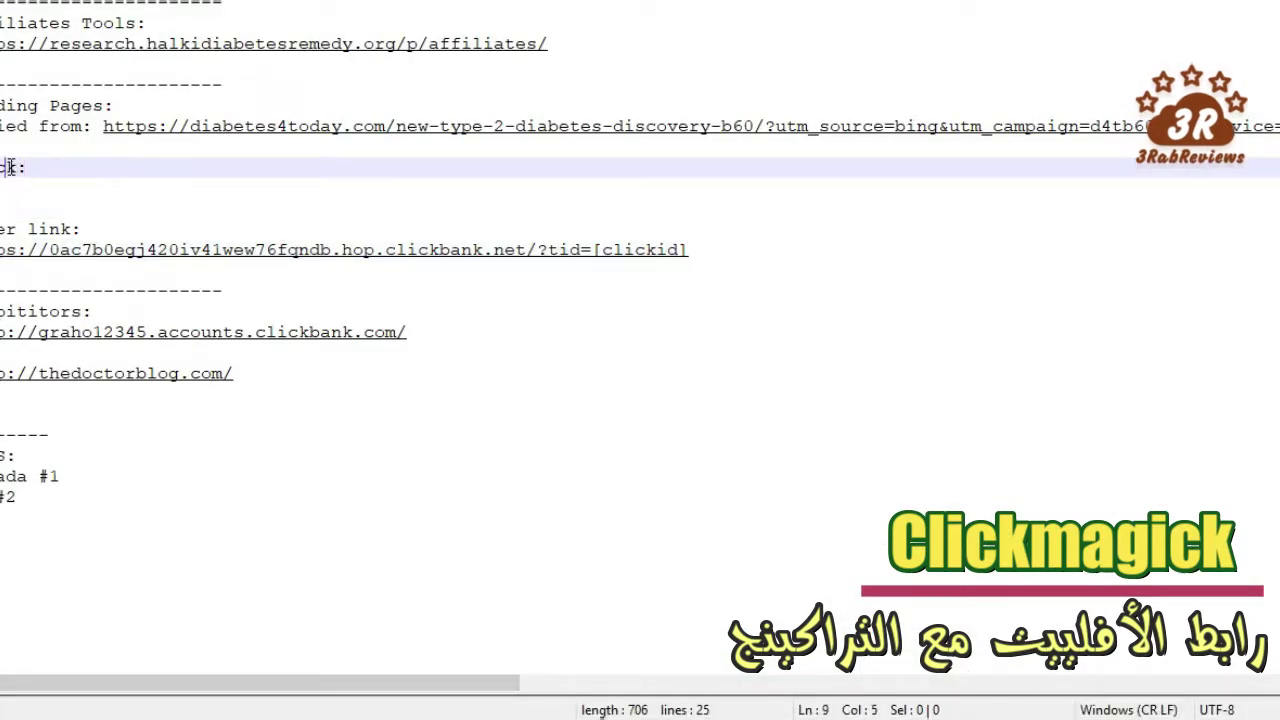
type("Link")
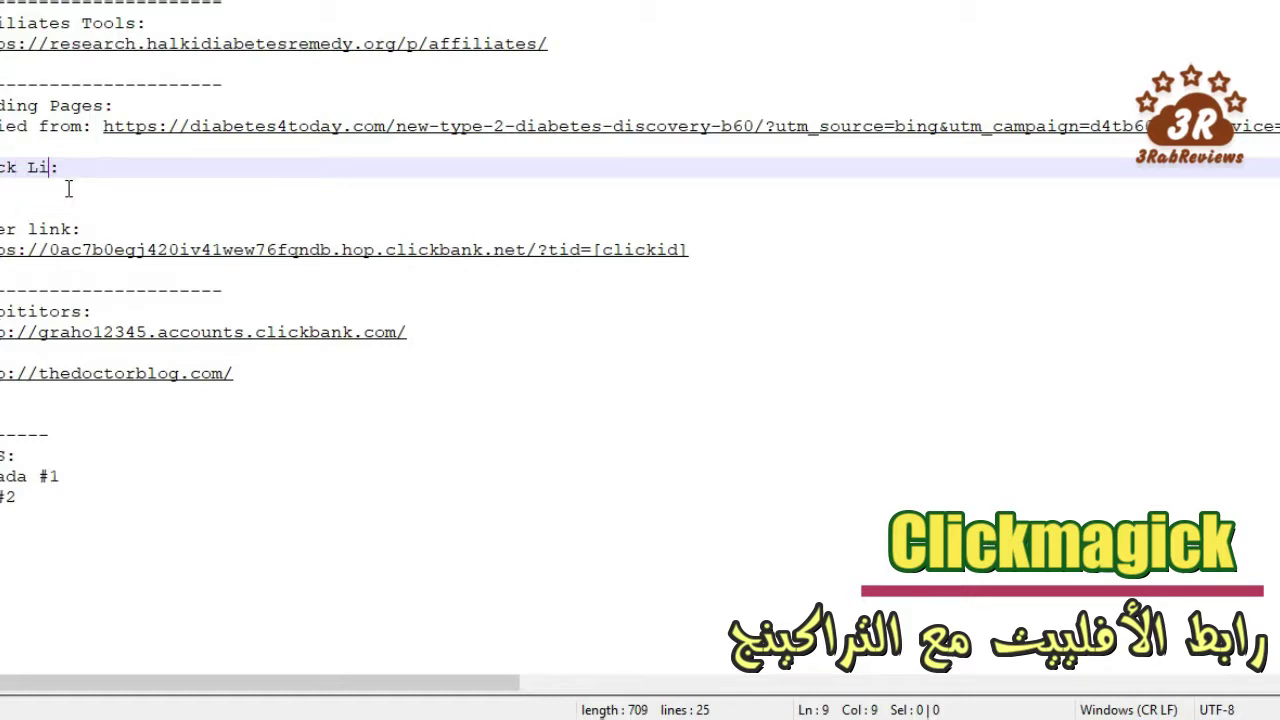
key("Left")
key("Left")
type("ing")
left_click(57, 196)
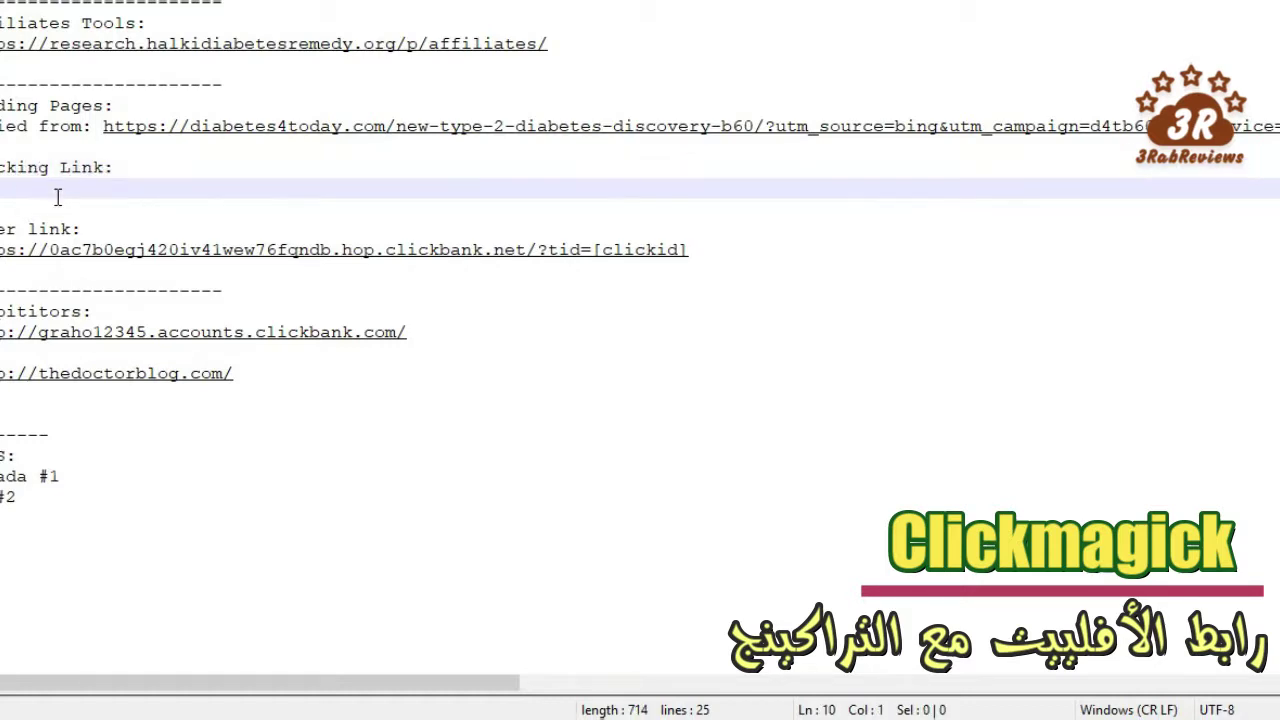
key("ctrl+v")
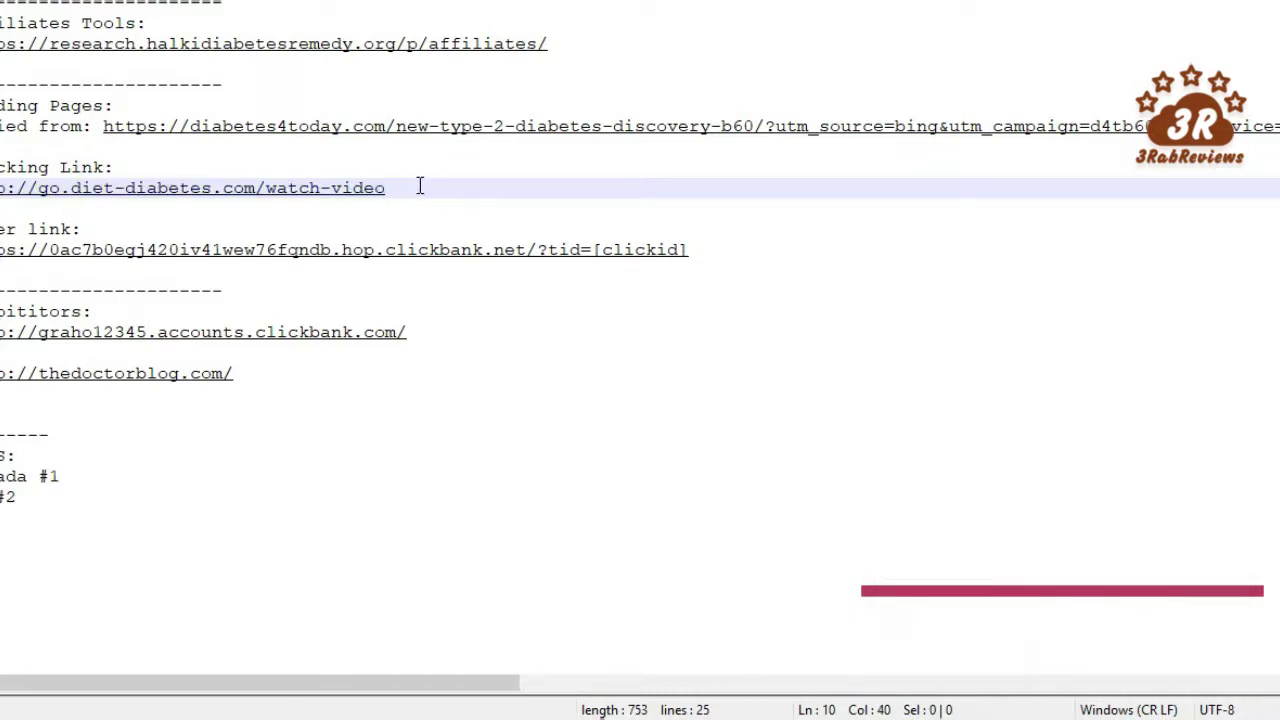
- Append the sub-ID placeholders /[s1]/[s2]/[s3]/ to the end of the tracking link in the notes
type("/")
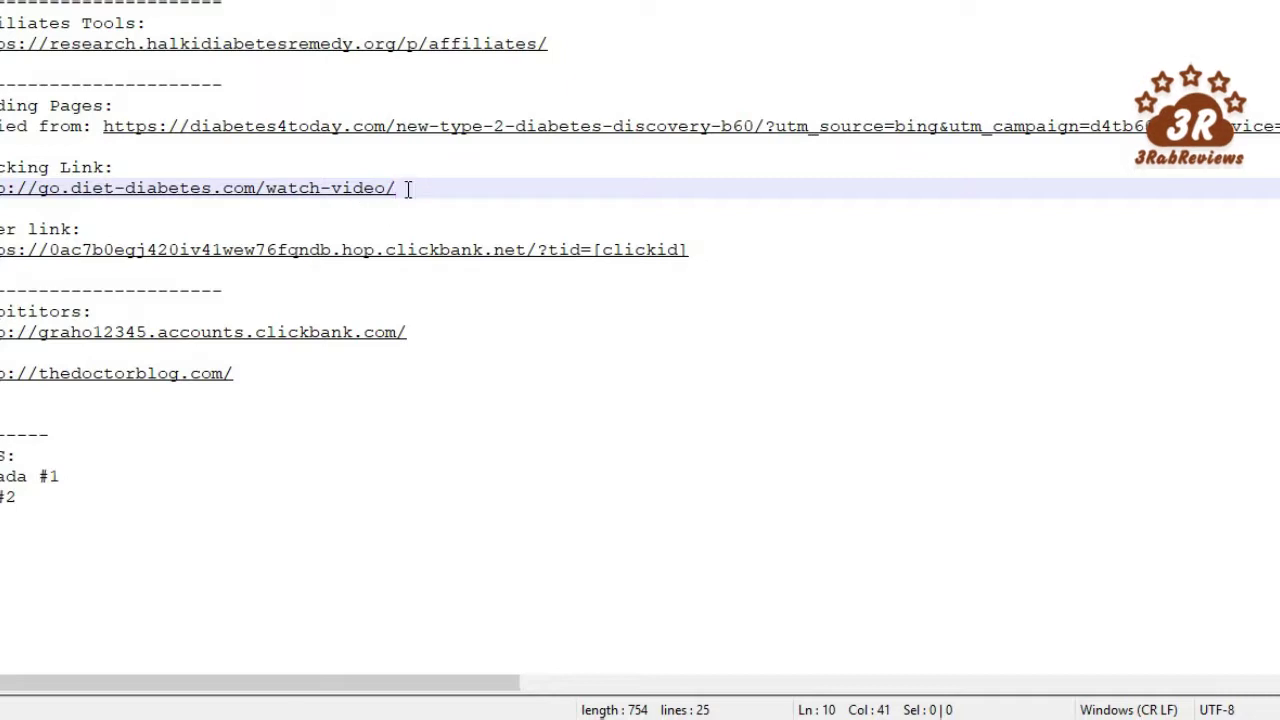
type("[s1")
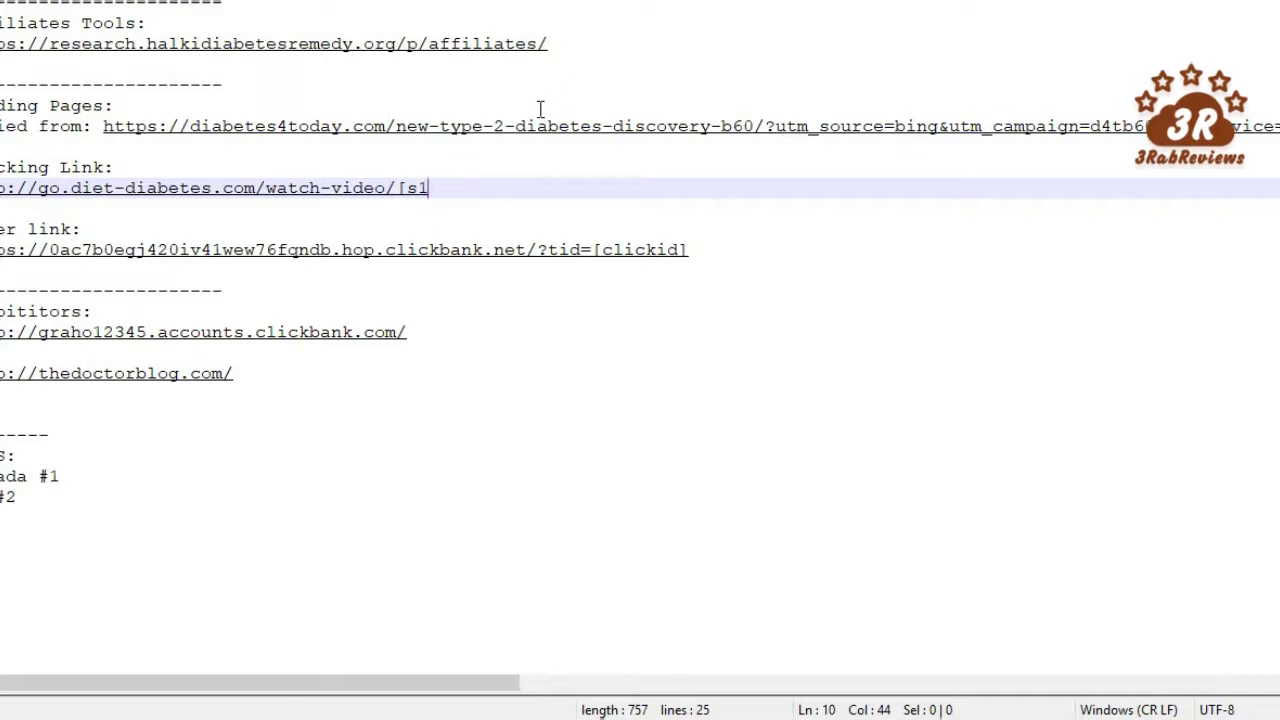
type("]/")
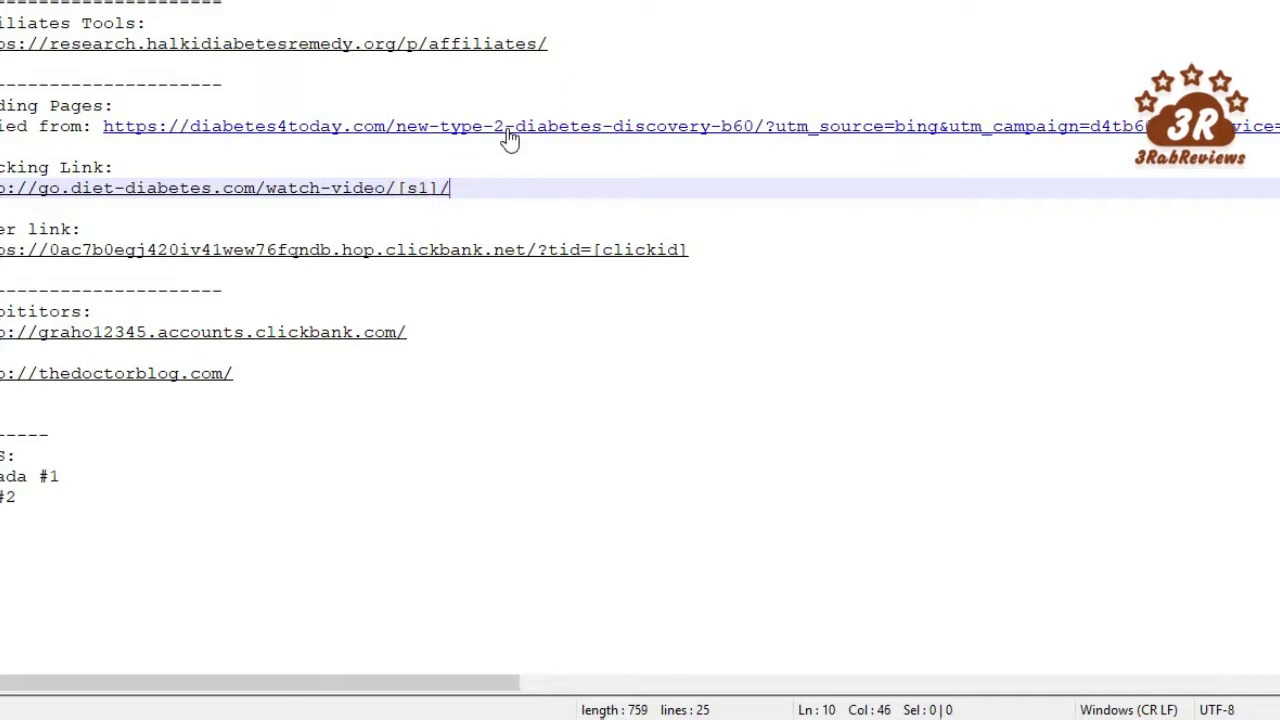
type("[")
key("BackSpace")
type("[s")
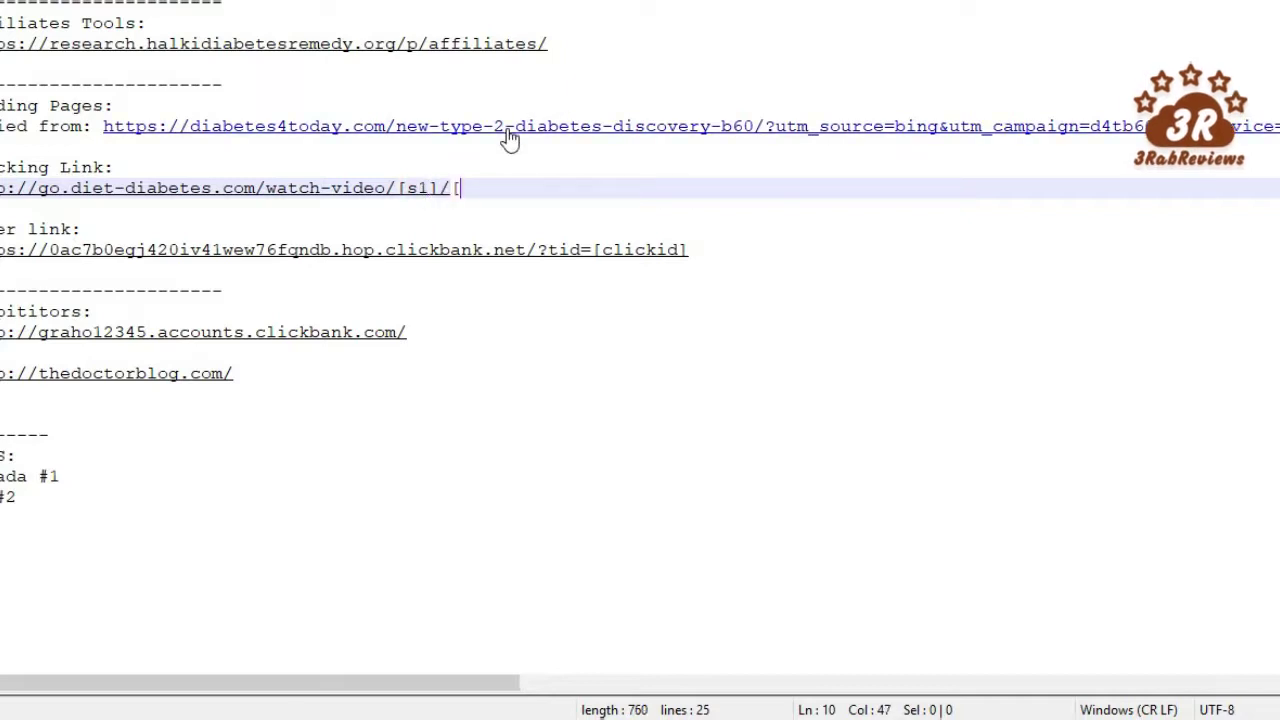
type("2")
type("]/")
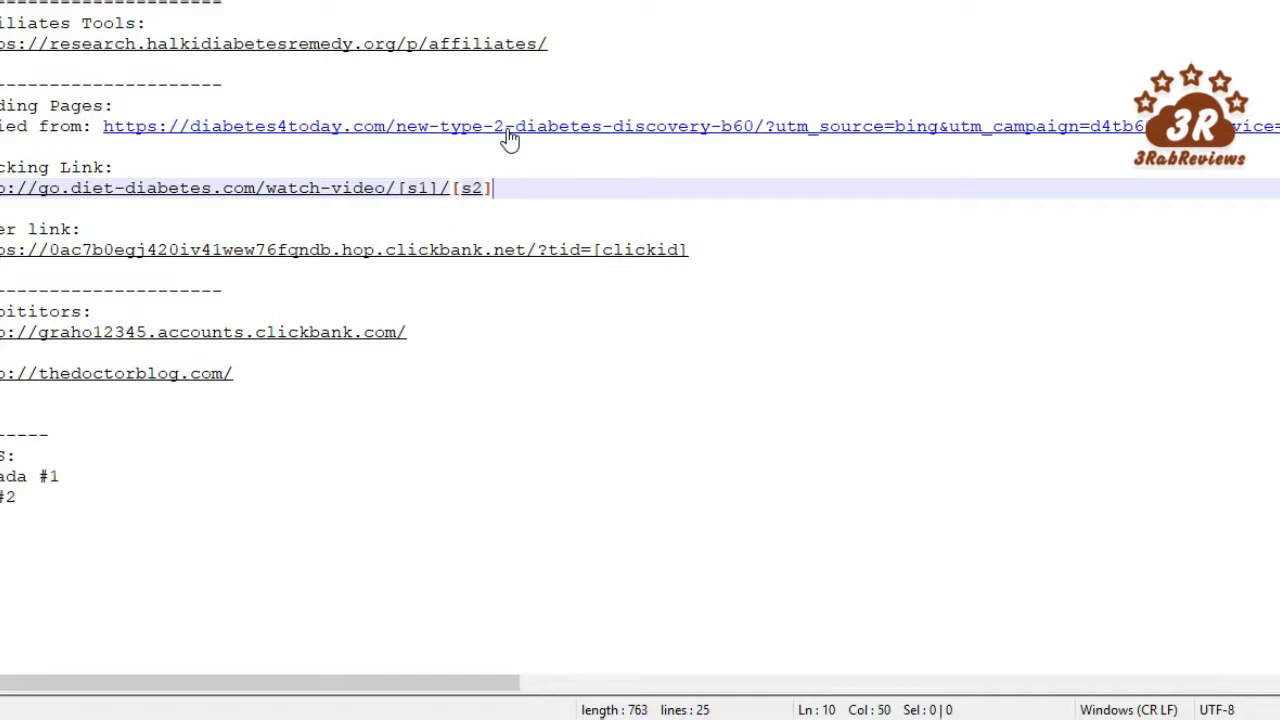
type("[")
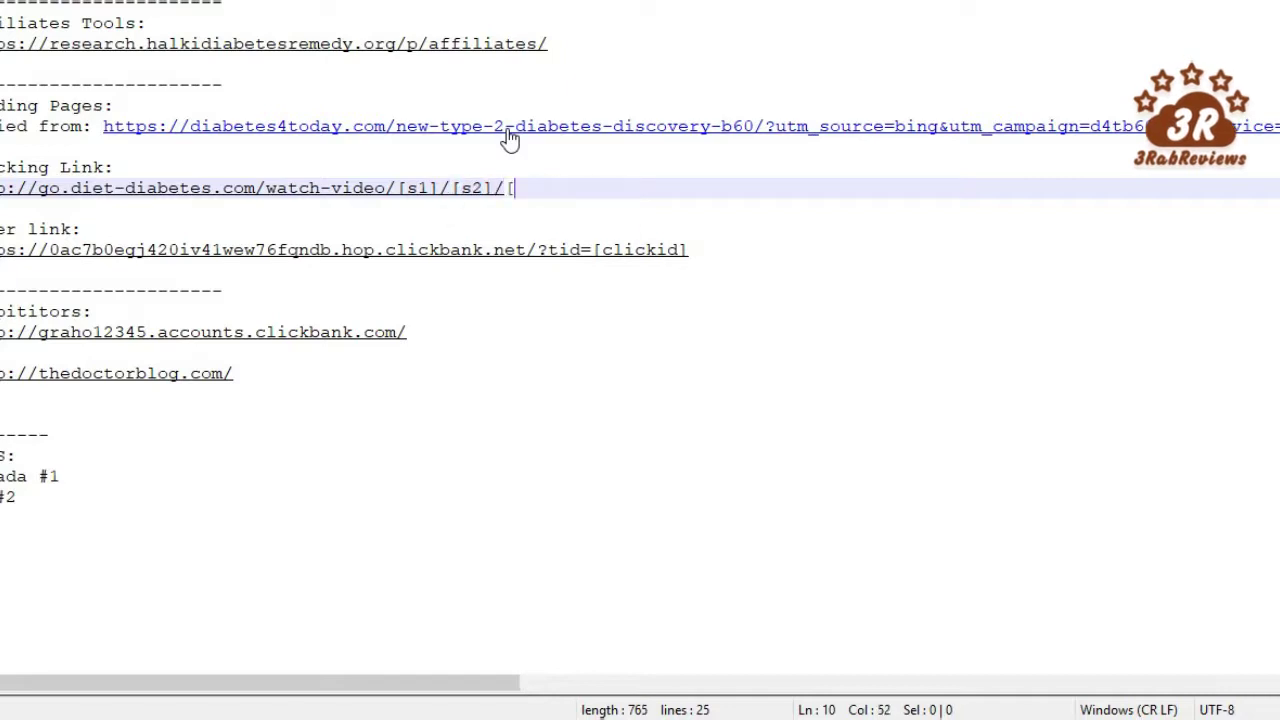
type("s3]/")
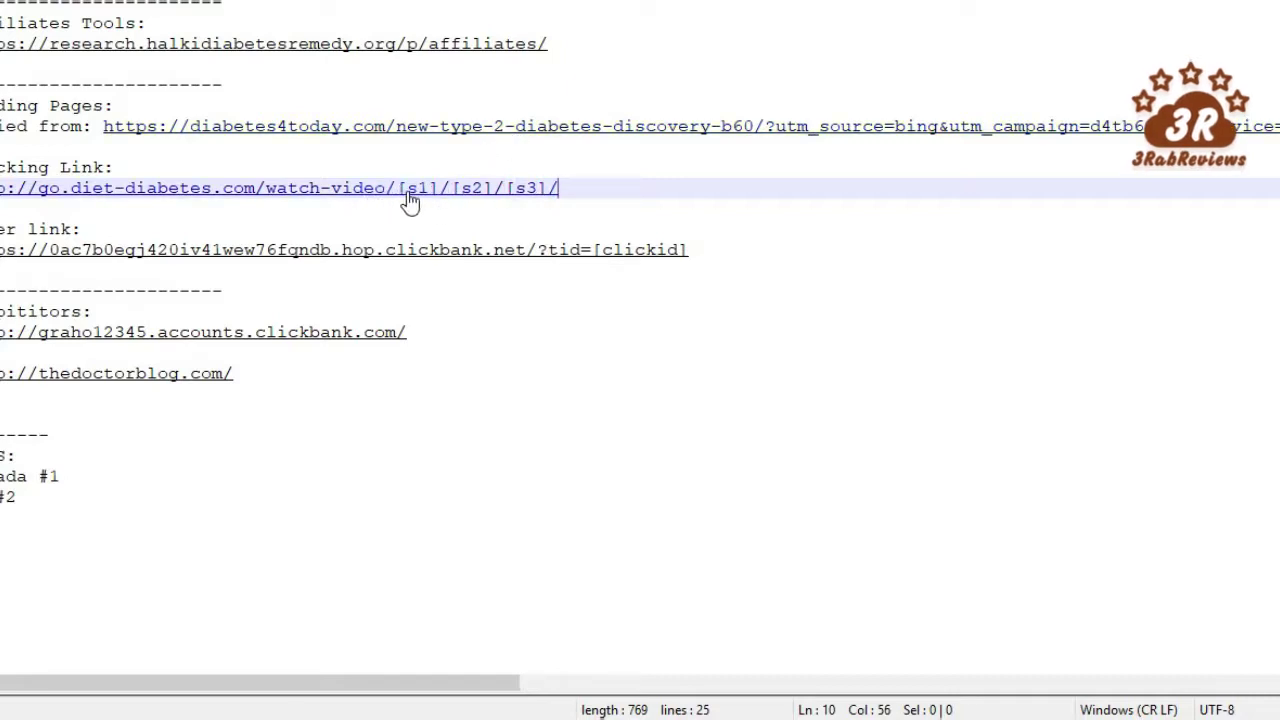
- Examine the [s1], [s2] and [s3] placeholders at the end of the tracking link one by one
left_click_drag(586, 191, 388, 192)
left_click(564, 189)
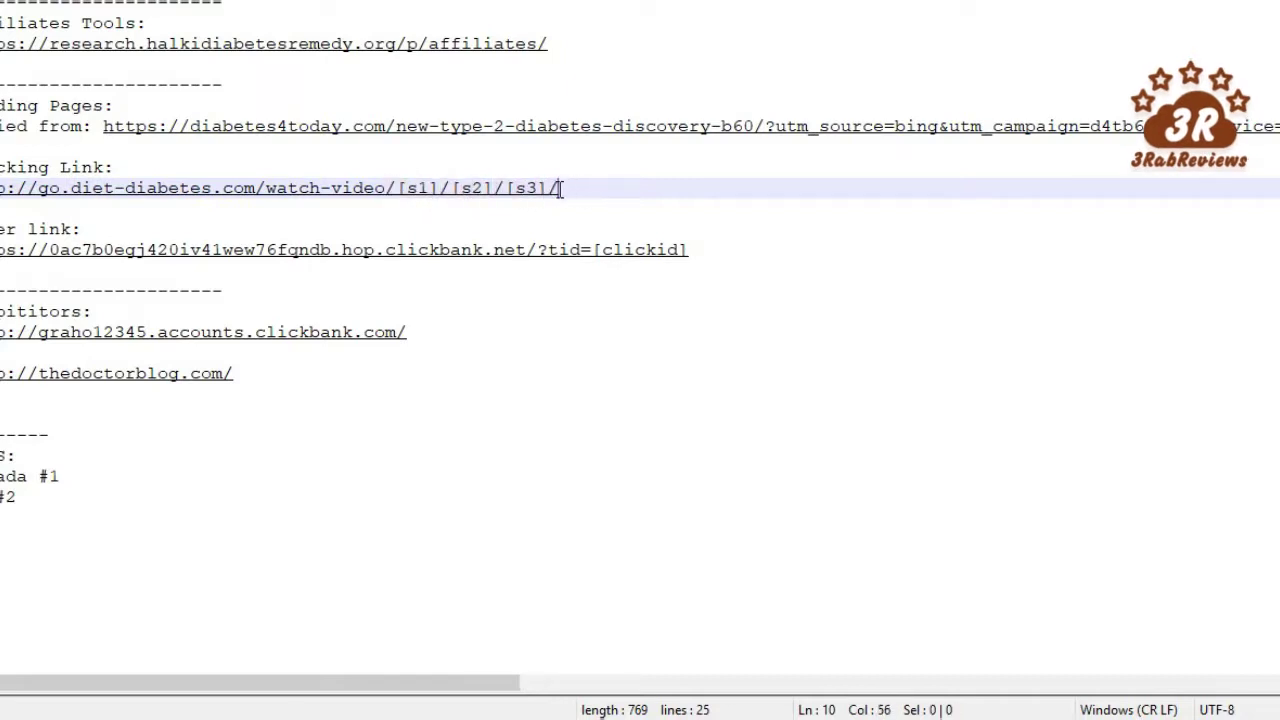
left_click_drag(437, 196, 394, 194)
left_click_drag(496, 194, 449, 193)
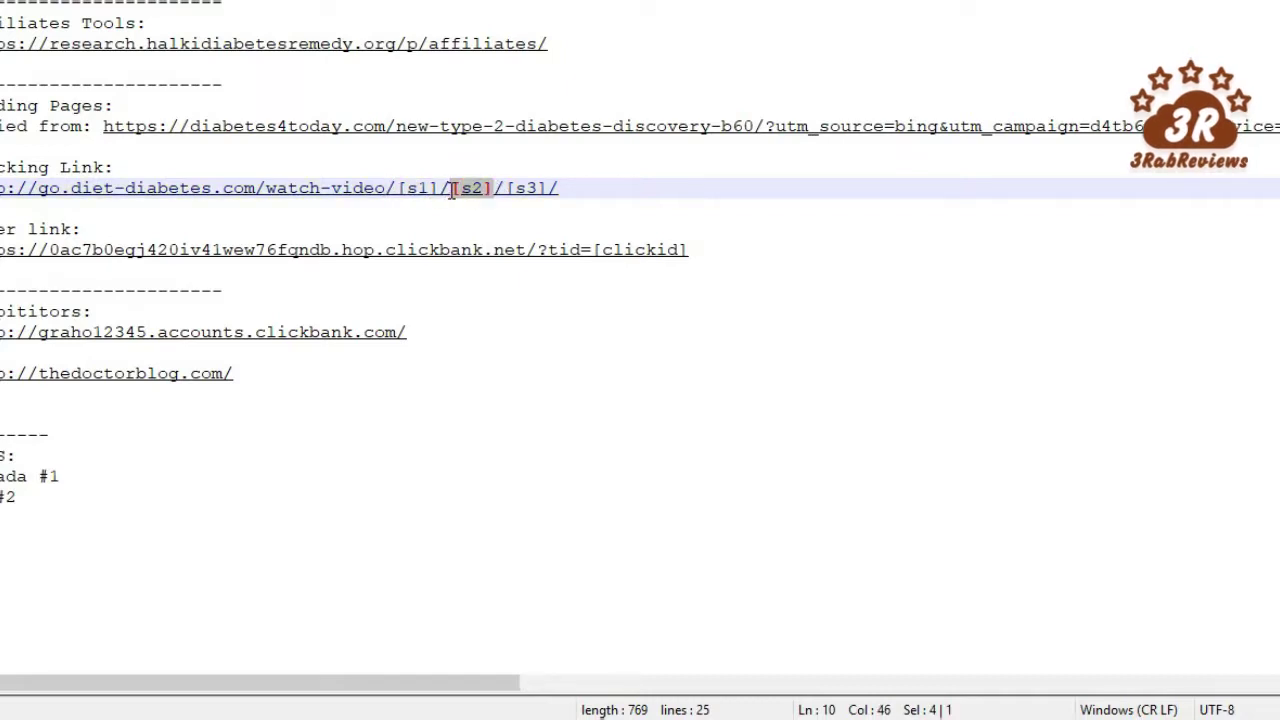
left_click_drag(548, 194, 503, 198)
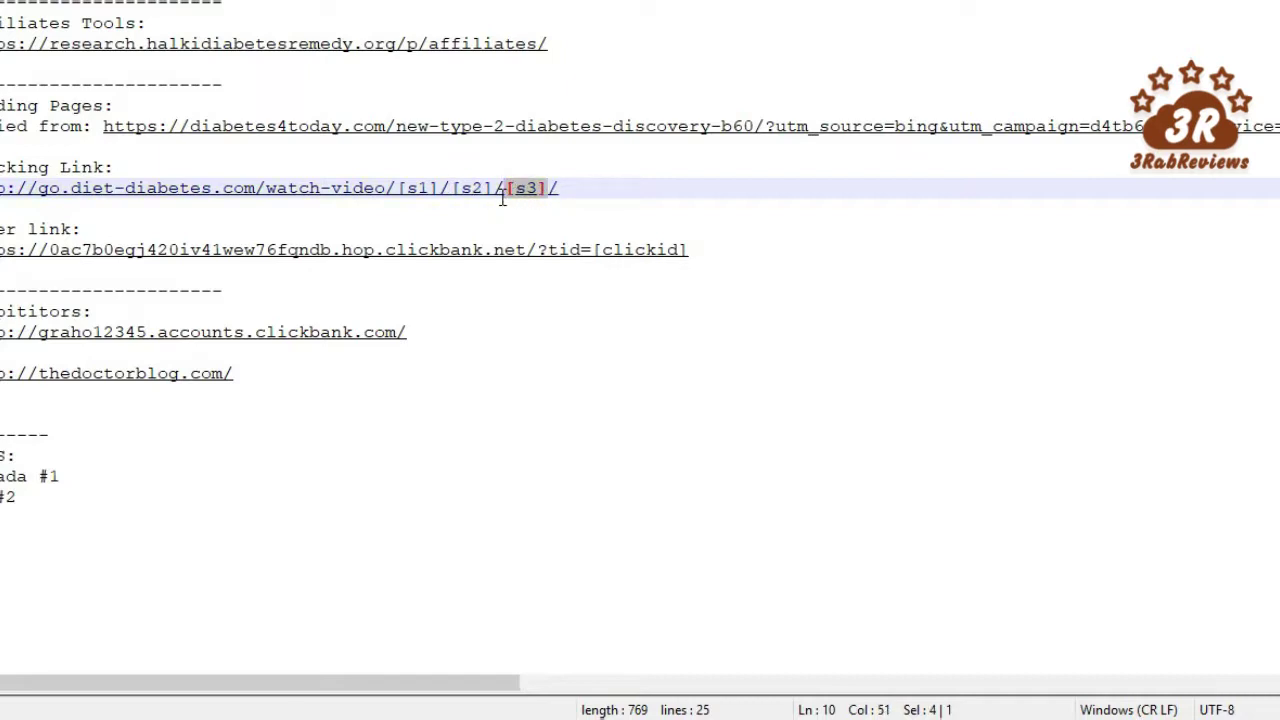
- Add a fourth sub-ID placeholder, [s4], to the end of the tracking link
left_click(586, 190)
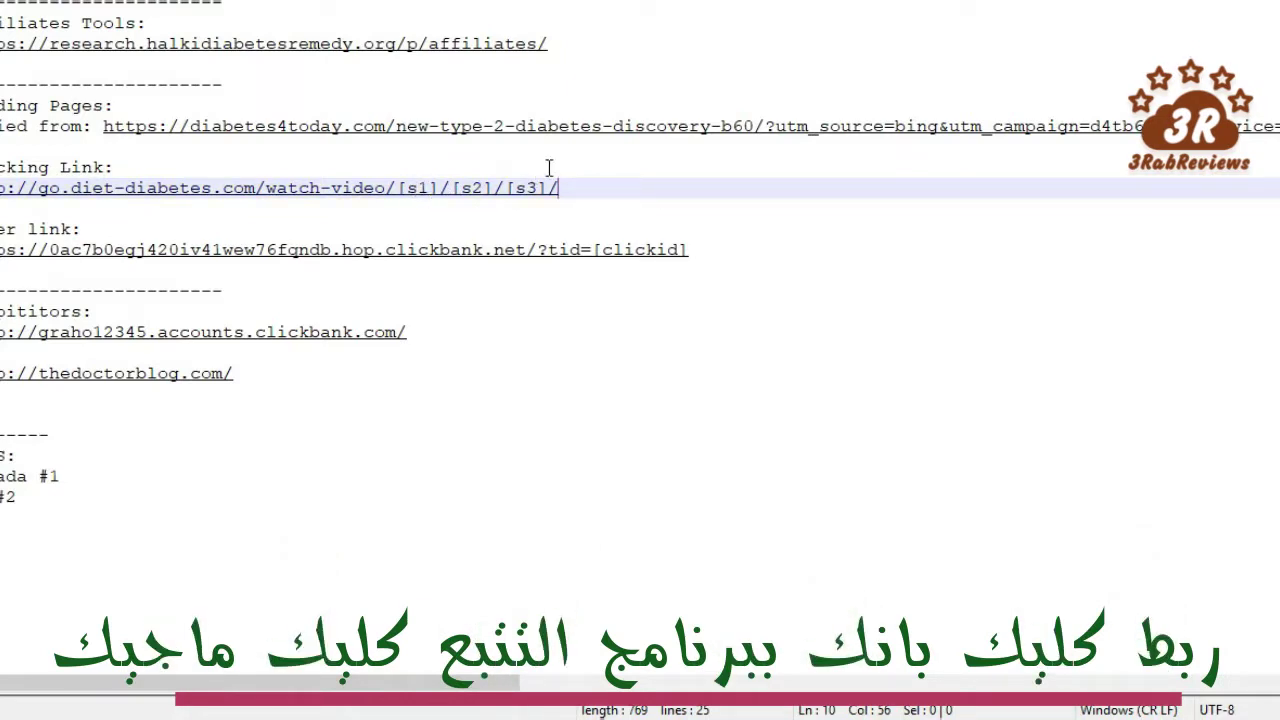
type("[s4")
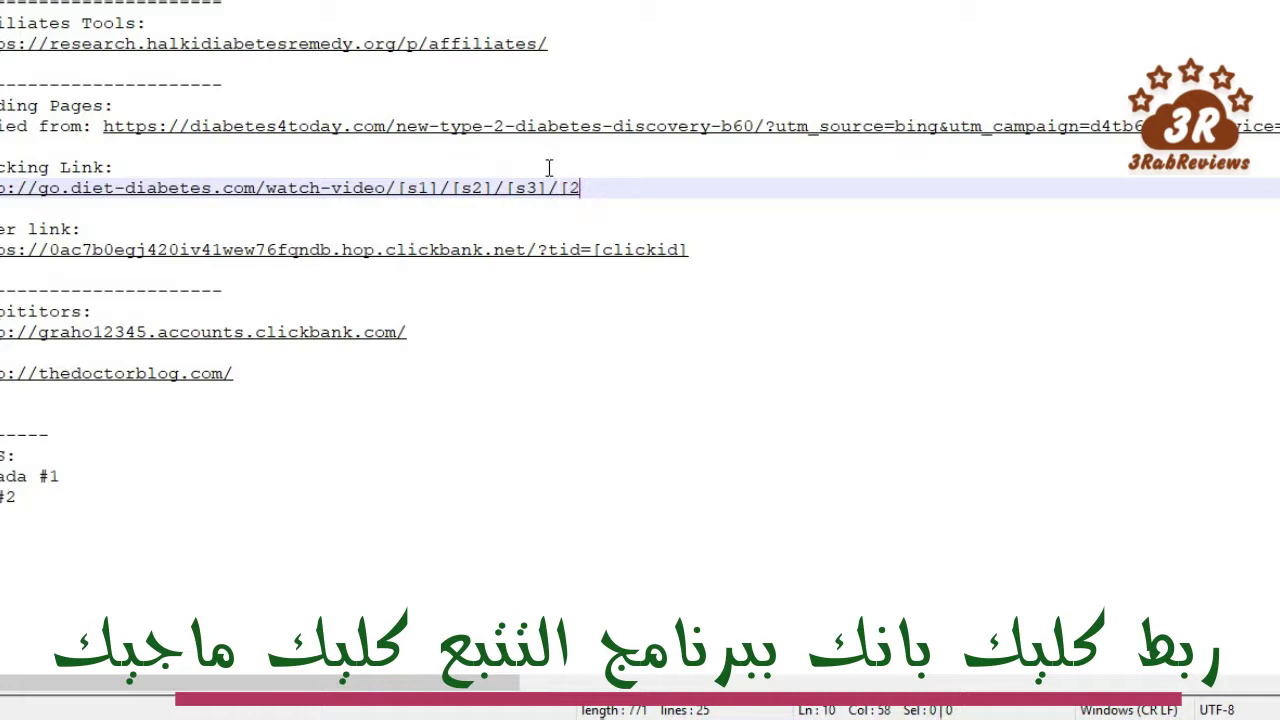
type("]")
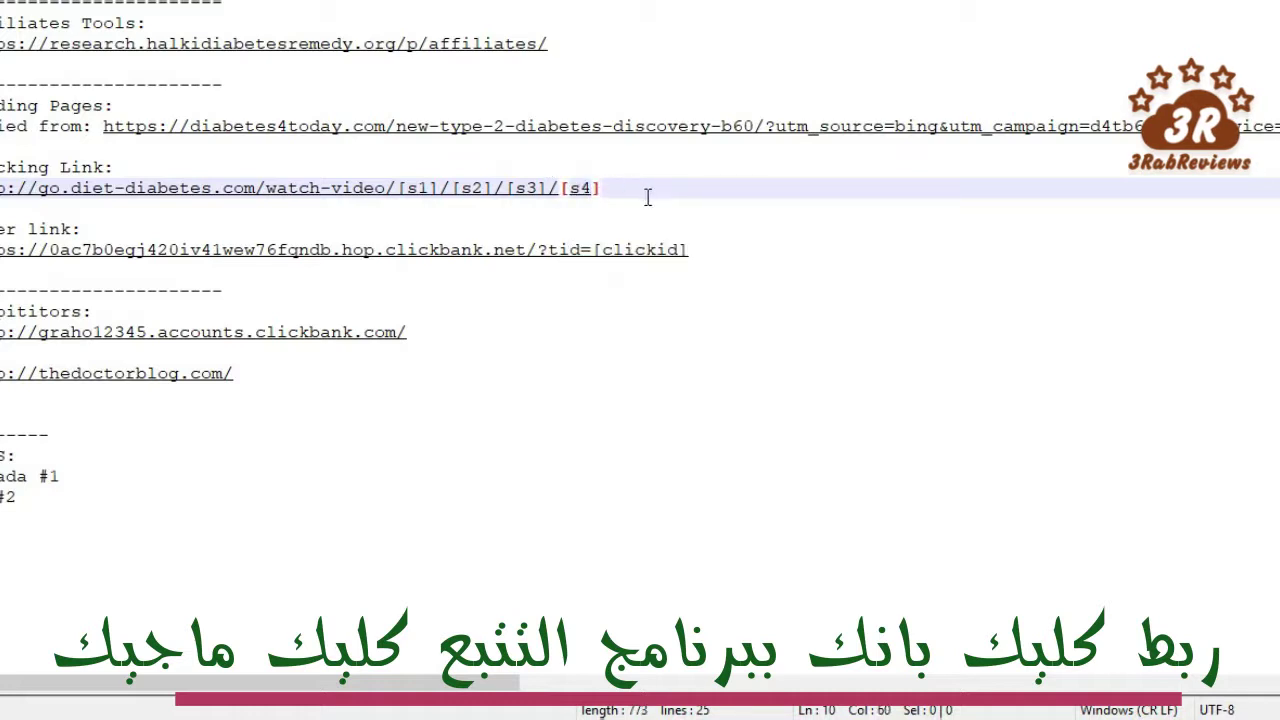
- Select the entire tracking link line in the notes, including all four sub-ID placeholders
key("shift+Left")
key("shift+Left")
key("shift+Left")
key("shift+Left")
key("shift+Home")
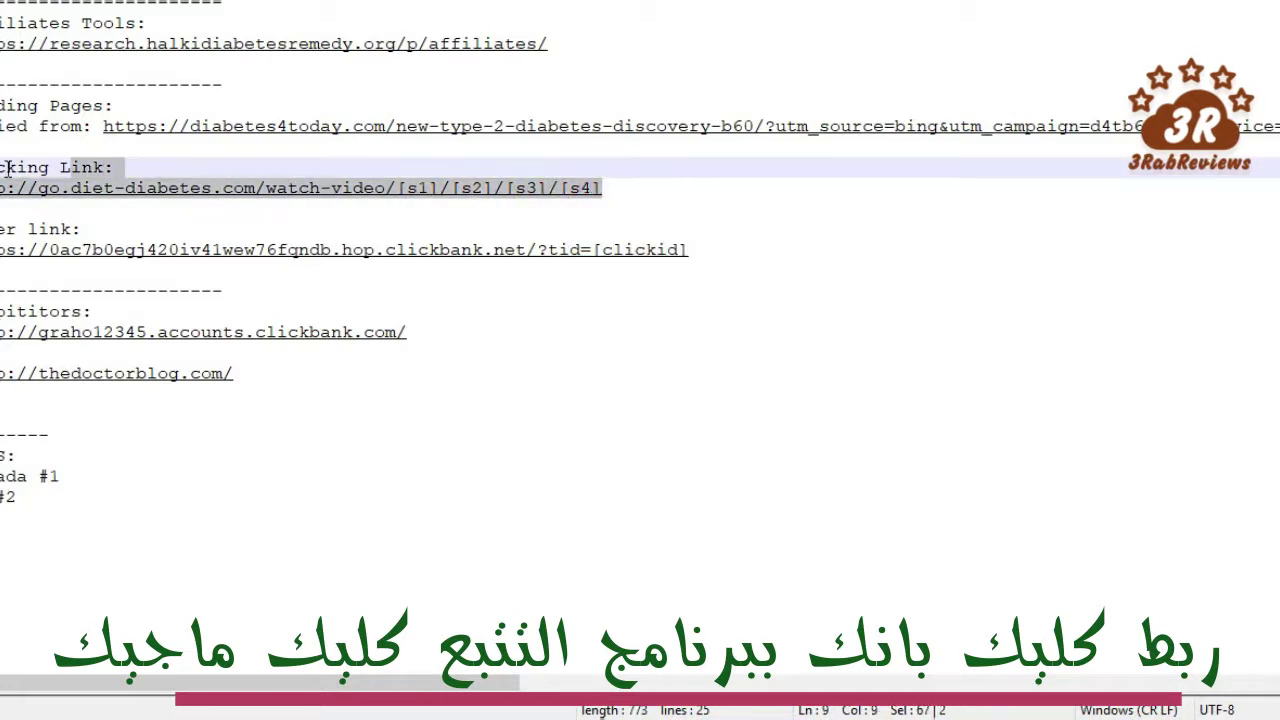
left_click(626, 186)
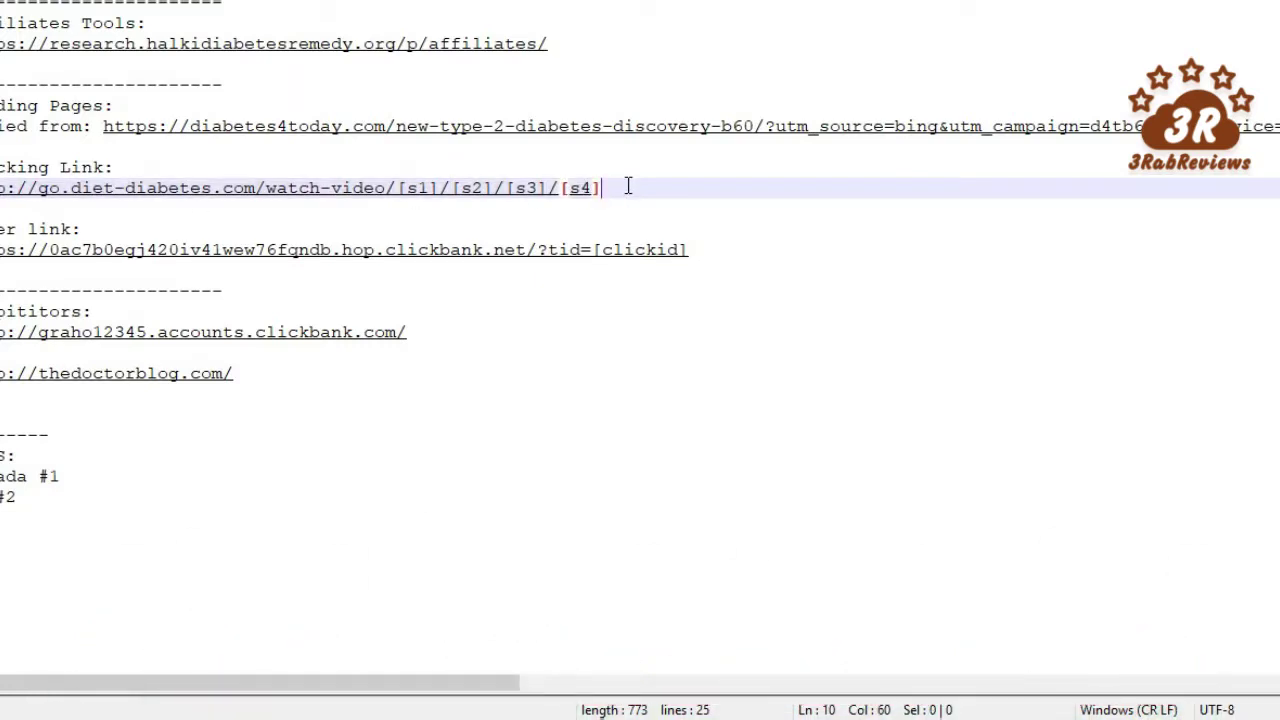
left_click_drag(538, 195, 2, 190)
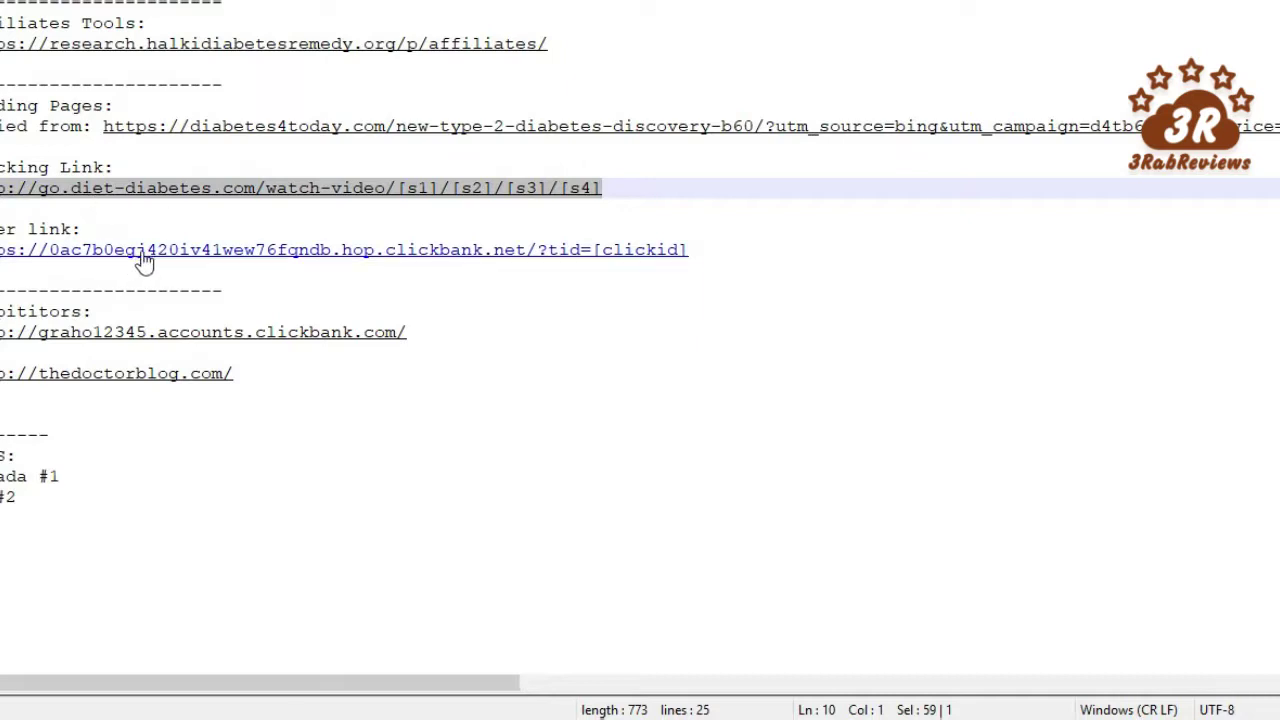
- Switch to the landing page folder in File Explorer and open index.html with Brackets
mouse_move(100, 712)
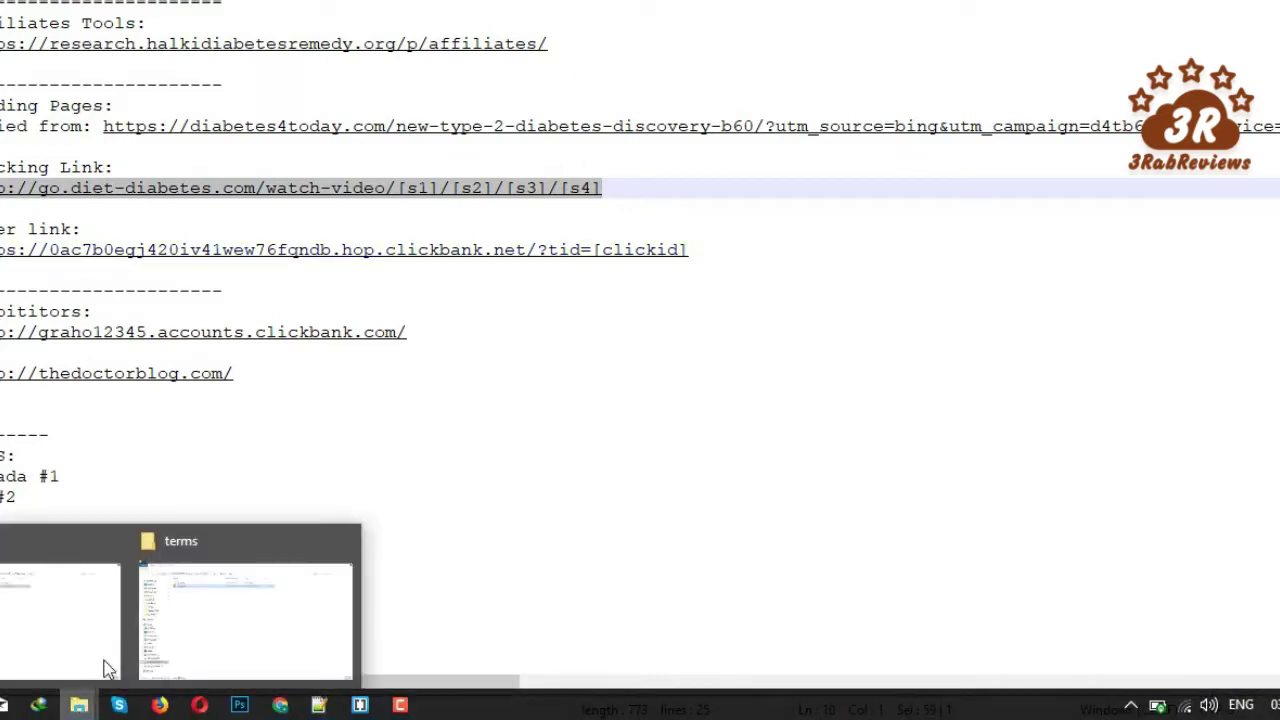
left_click(86, 605)
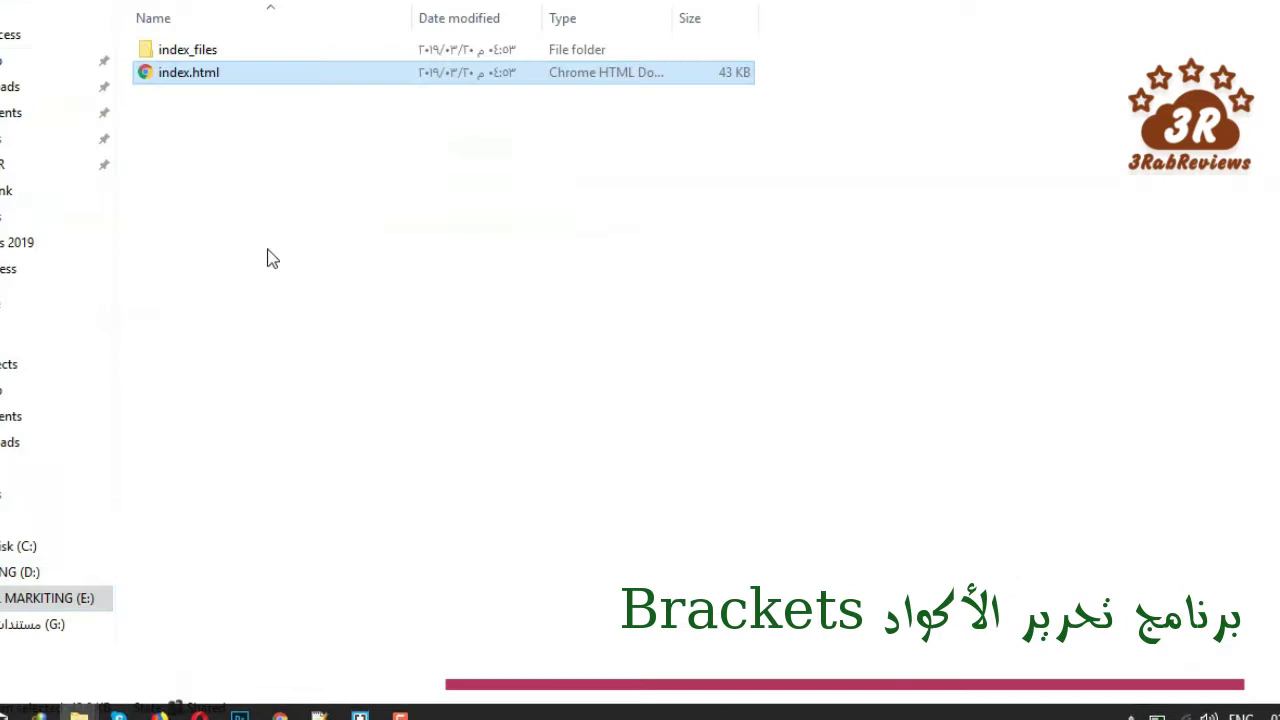
right_click(248, 86)
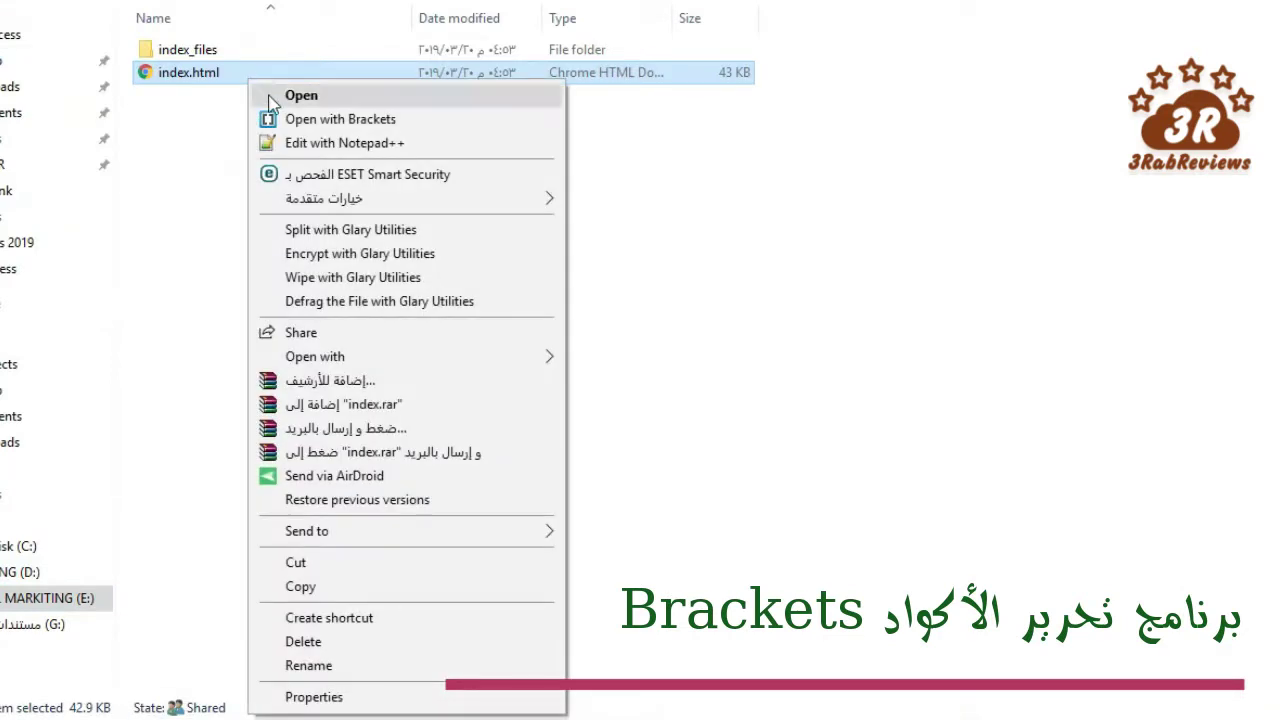
left_click(375, 119)
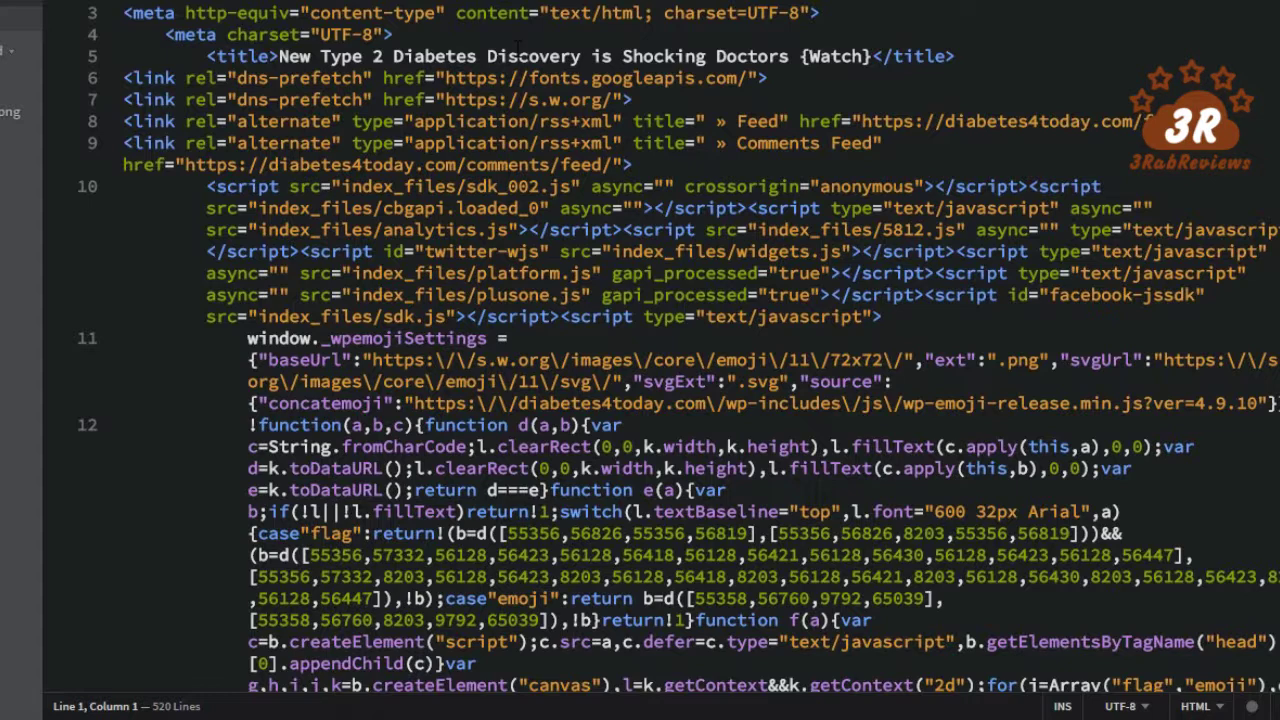
left_click(518, 56)
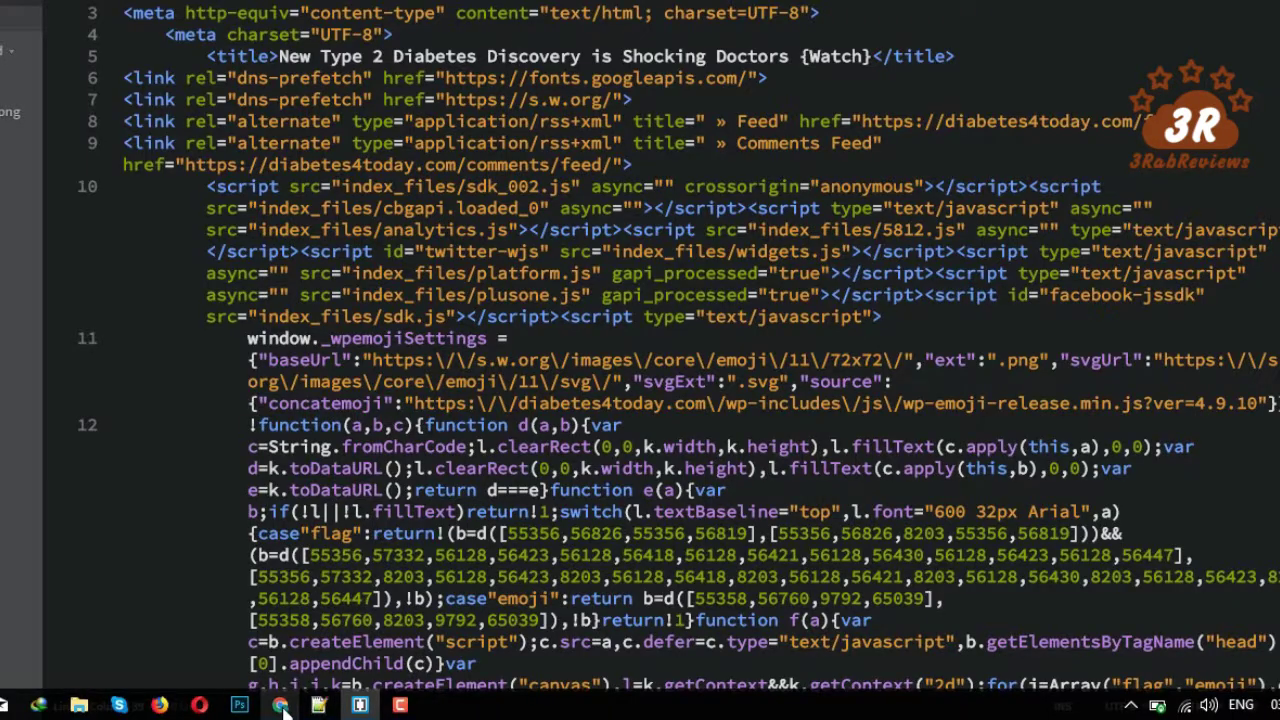
- Open find and replace for index.html in Brackets and clear the old search term
left_click(281, 706)
left_click(281, 706)
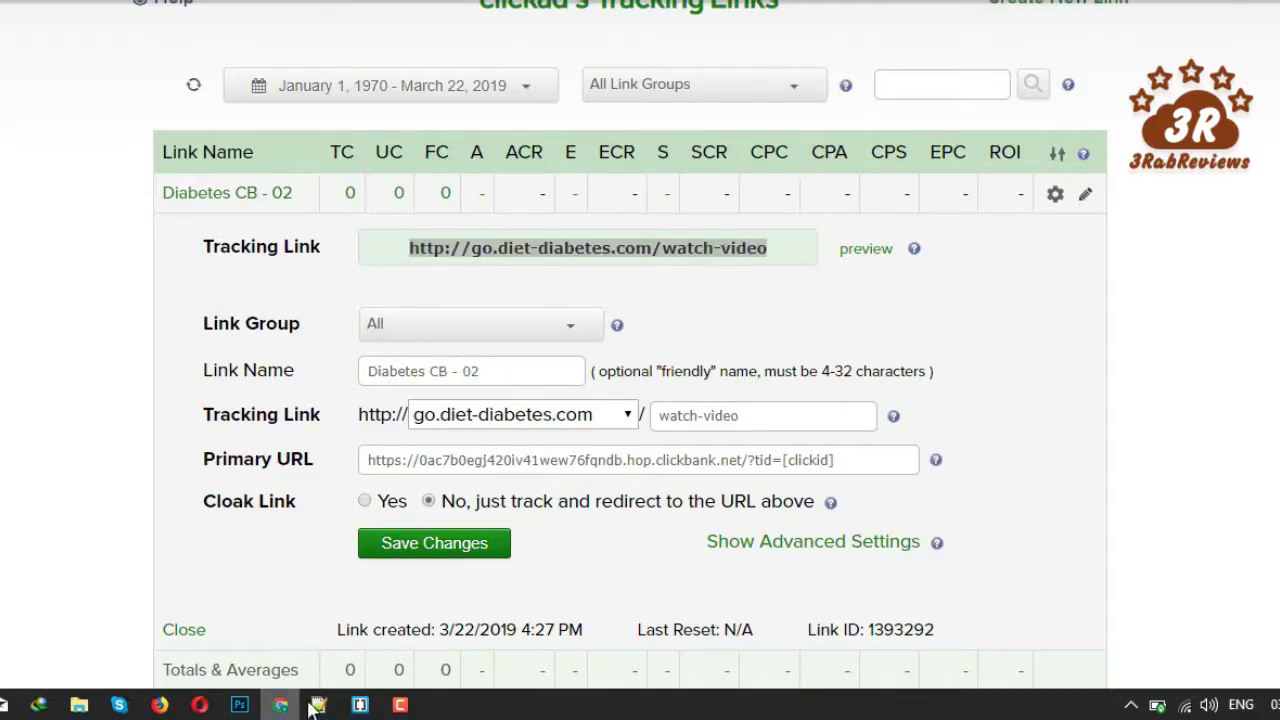
left_click(217, 143)
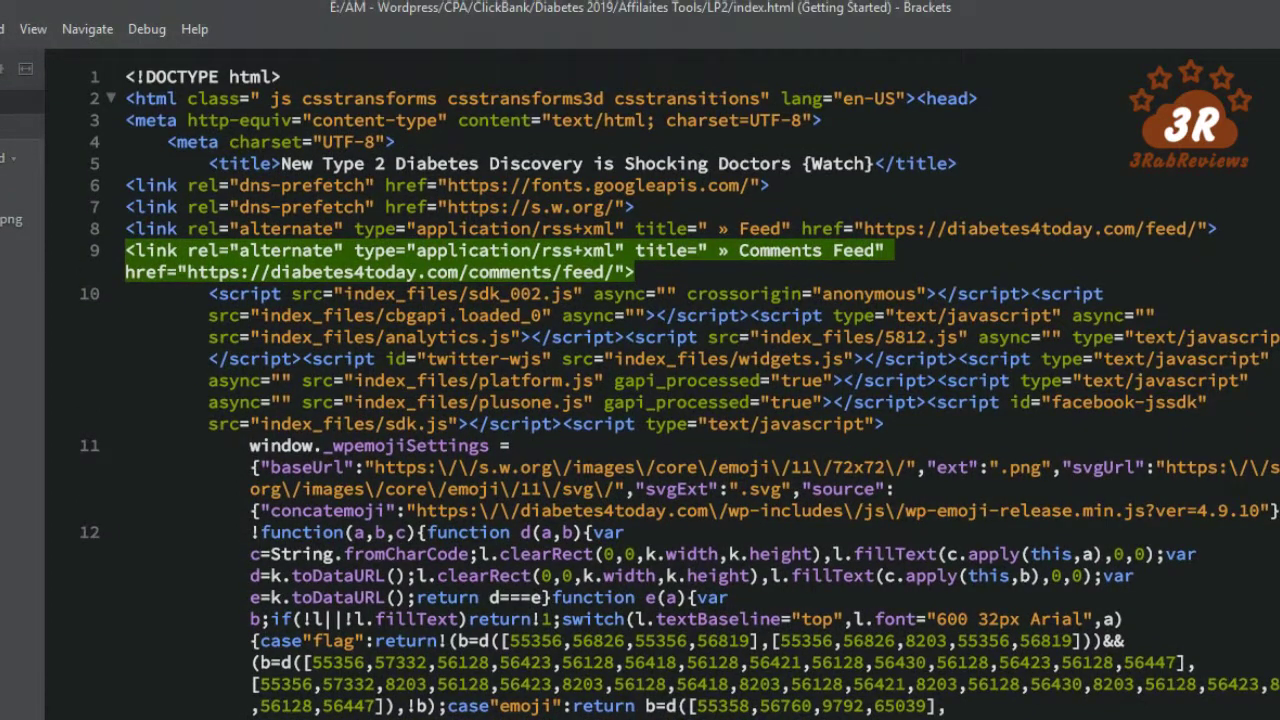
left_click(2, 30)
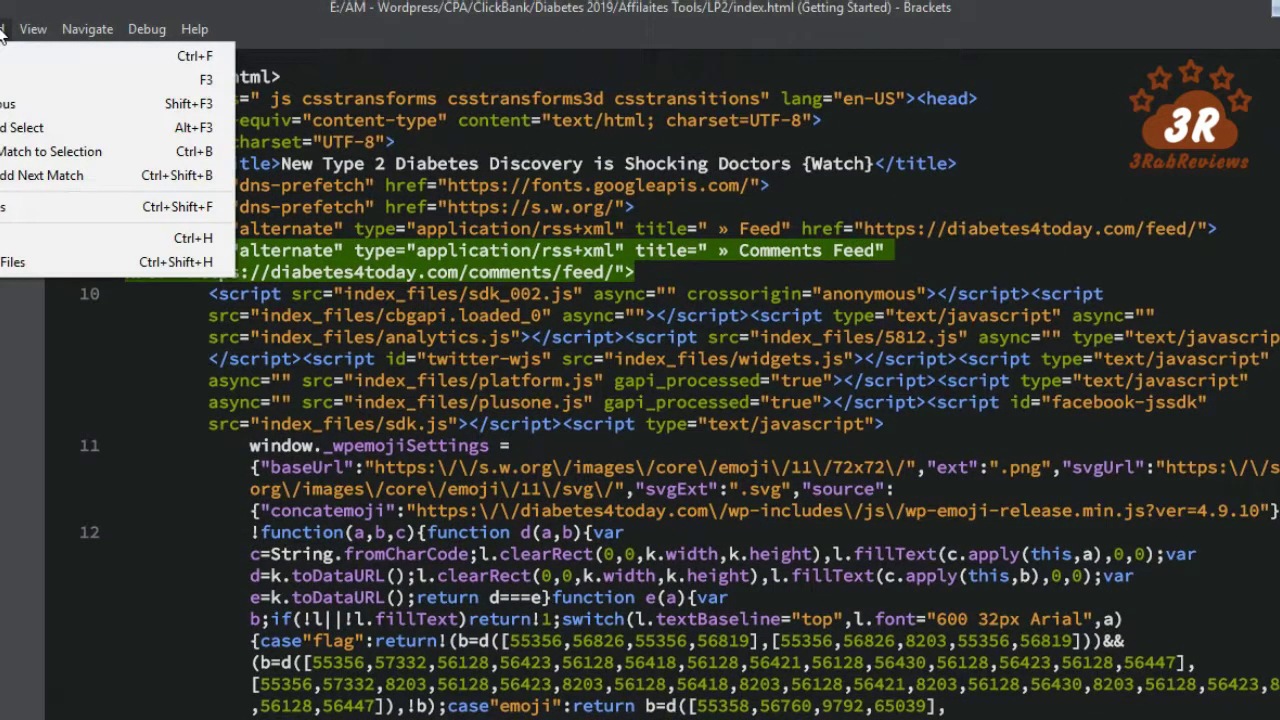
left_click(25, 246)
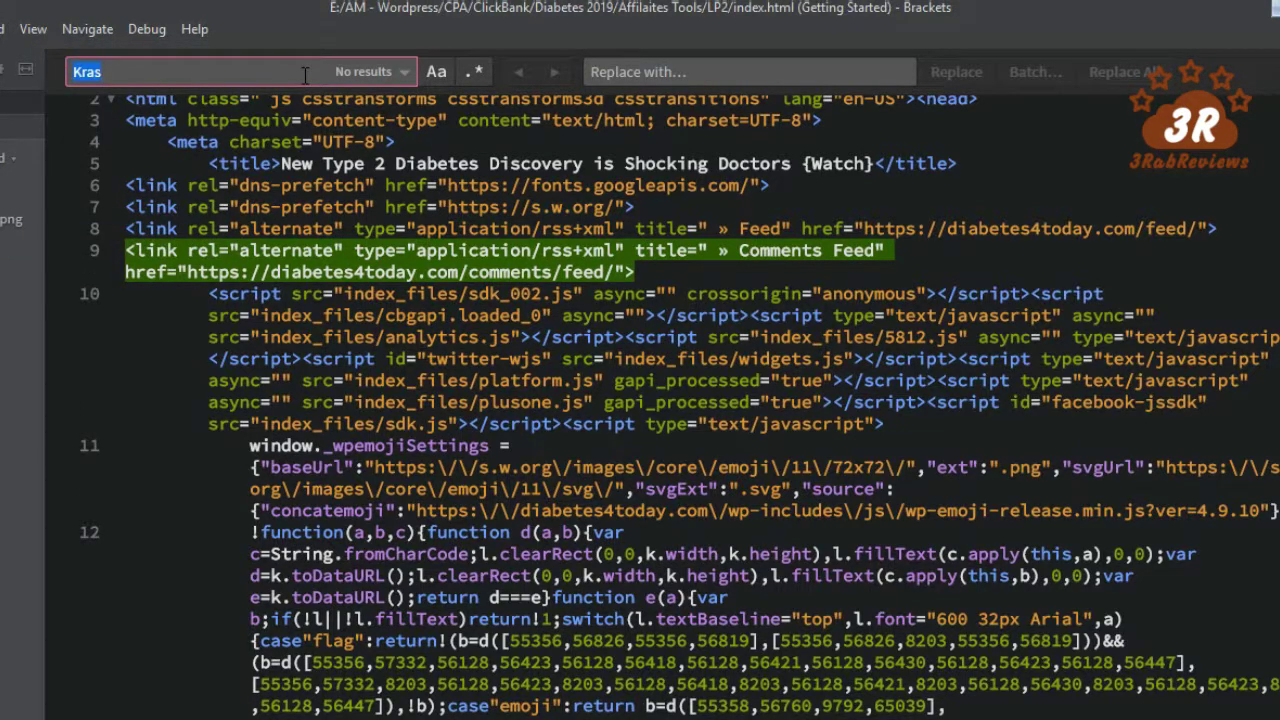
key("BackSpace")
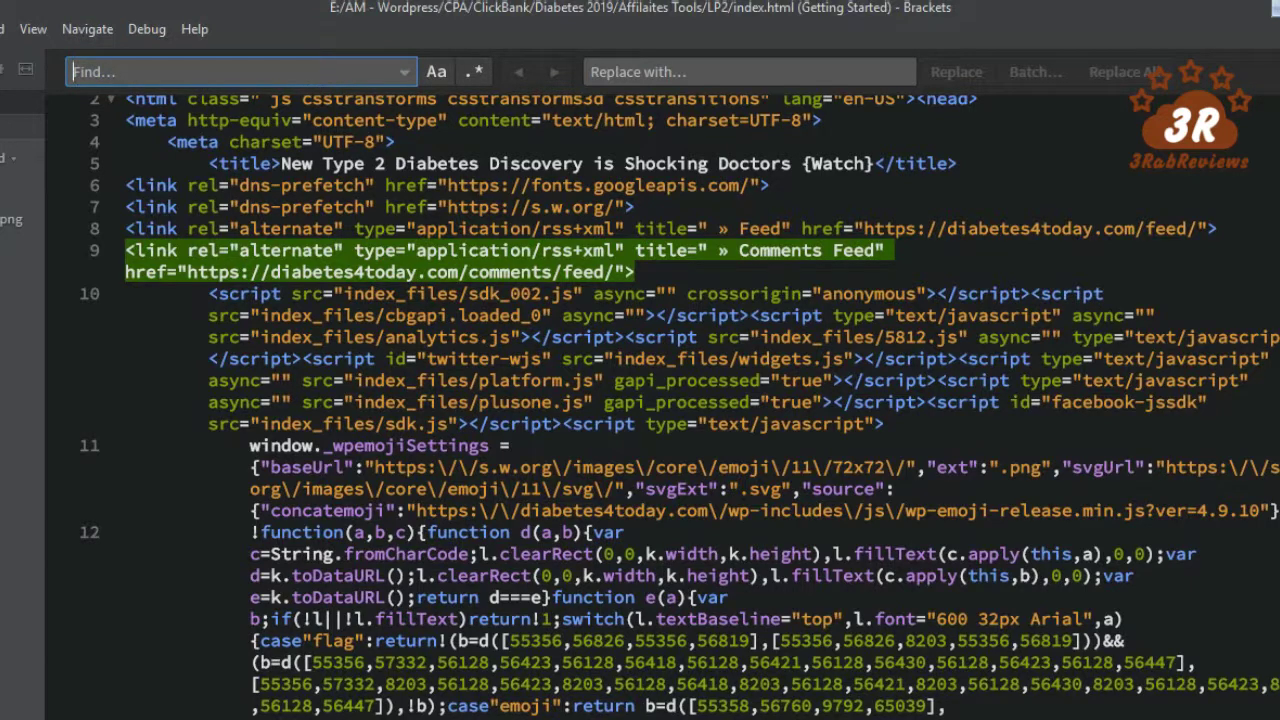
- In the Notepad++ notes, copy the landing page line containing the diabetes4today.com source URL
key("alt+Tab")
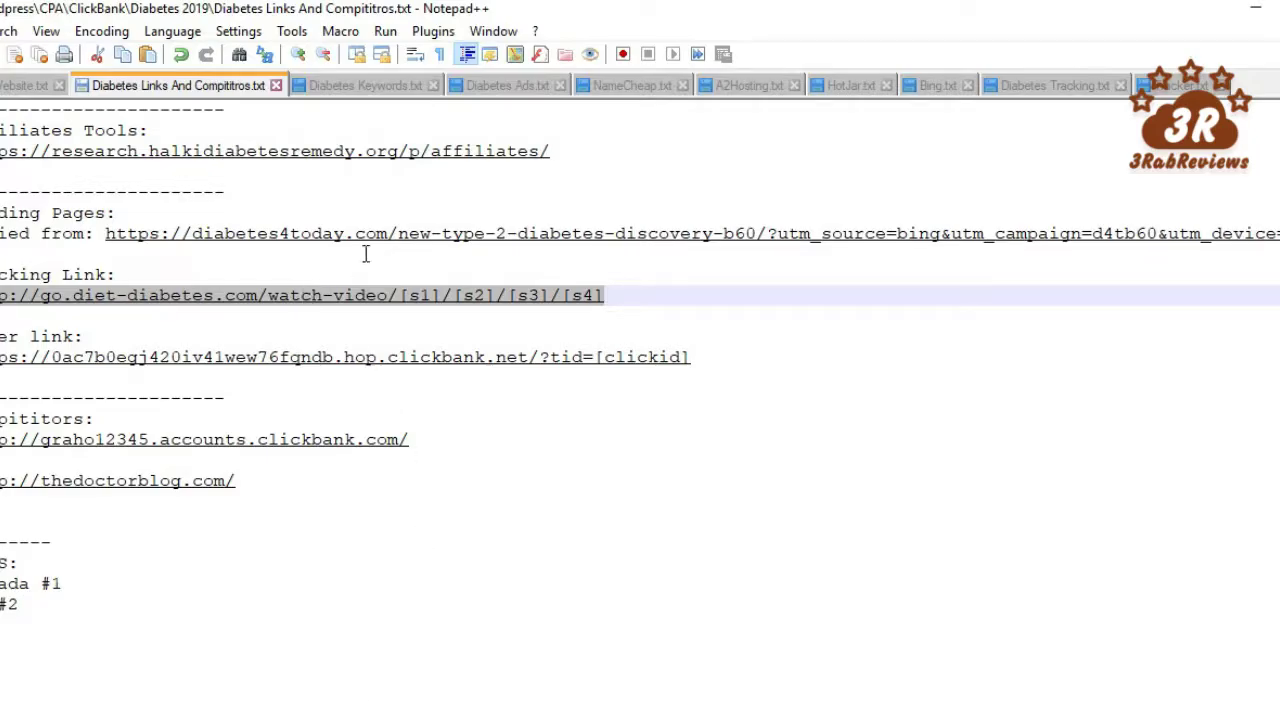
left_click_drag(104, 235, 940, 236)
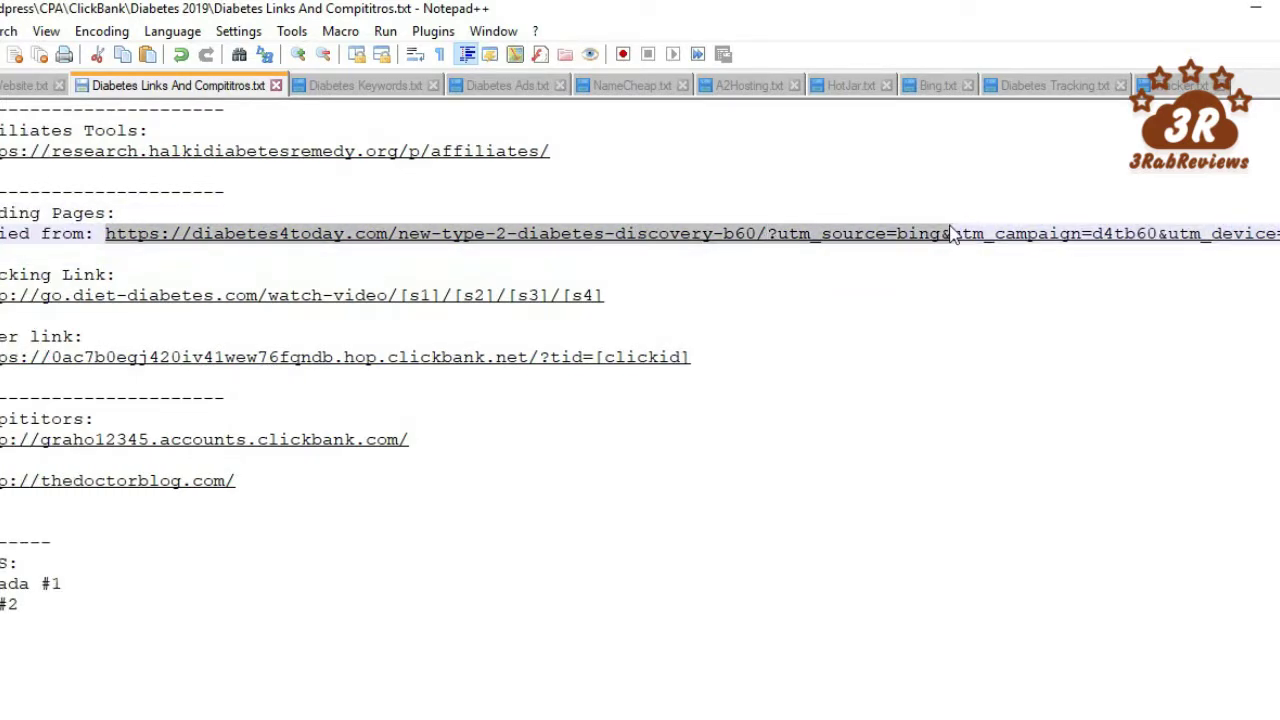
left_click(97, 236)
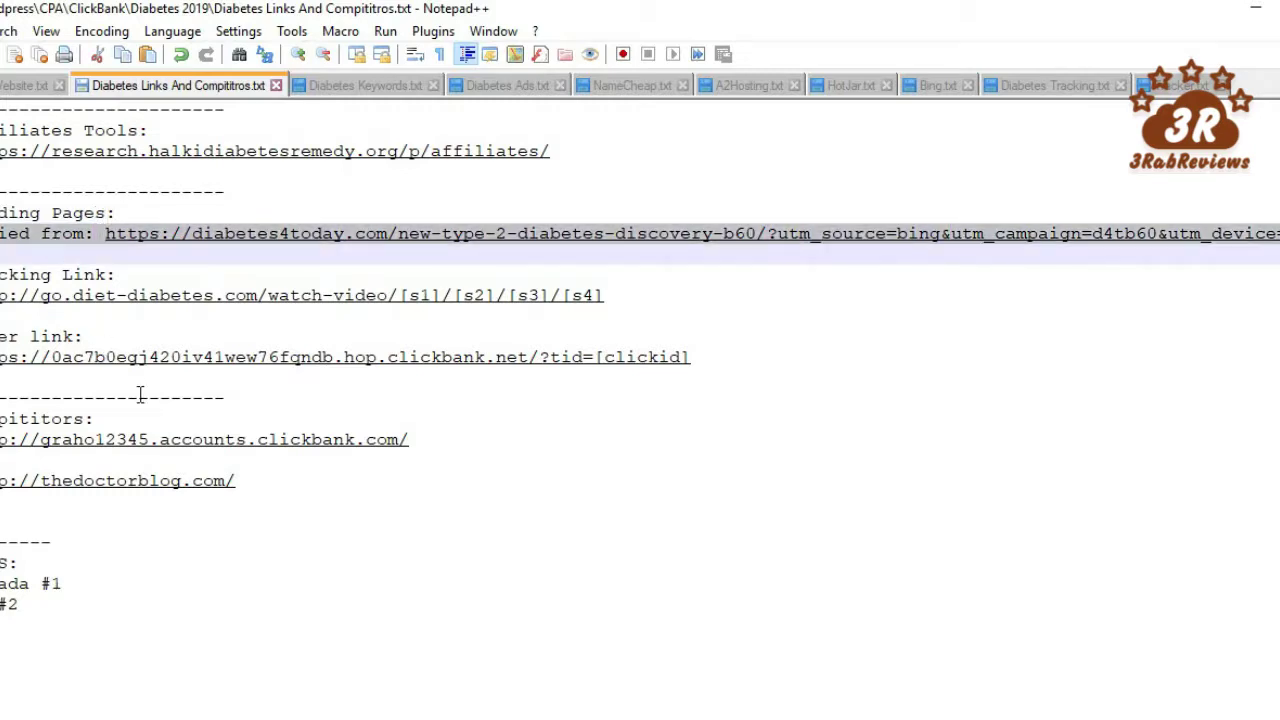
- Open the copied diabetes4today.com address in a new Chrome tab, removing the leading "Copied from:" text
key("alt+Tab")
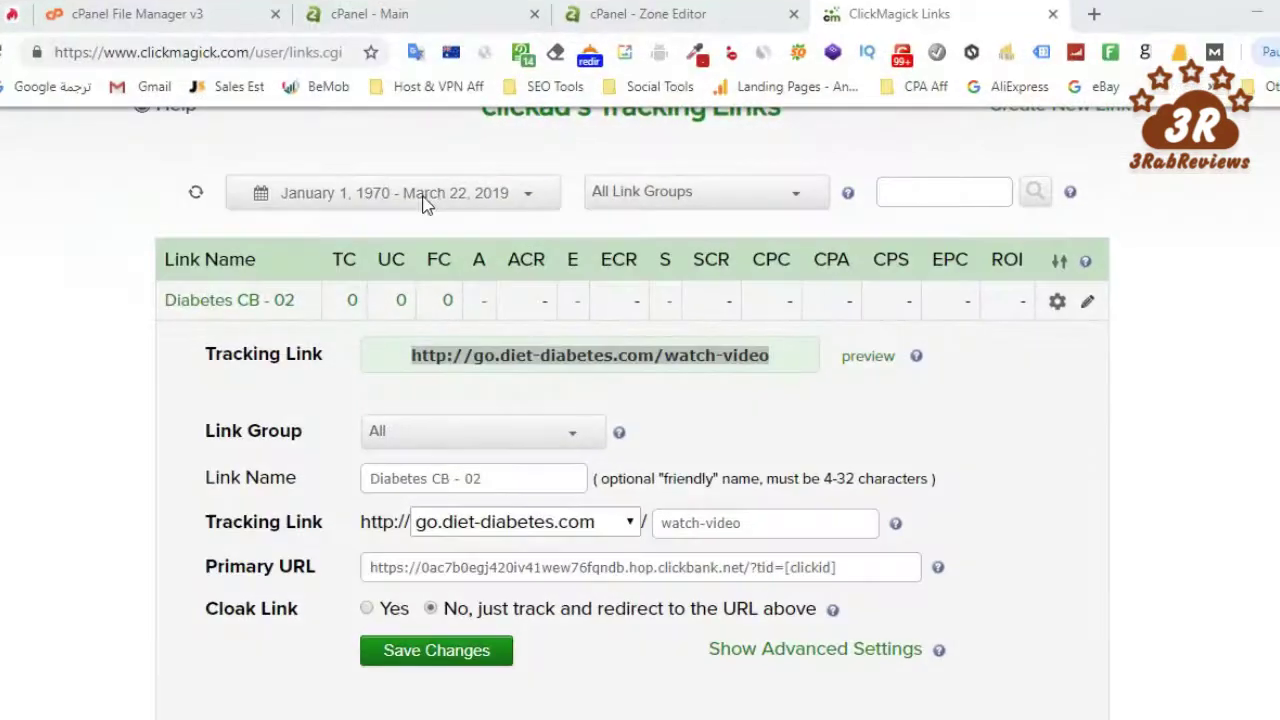
key("ctrl+t")
key("ctrl+v")
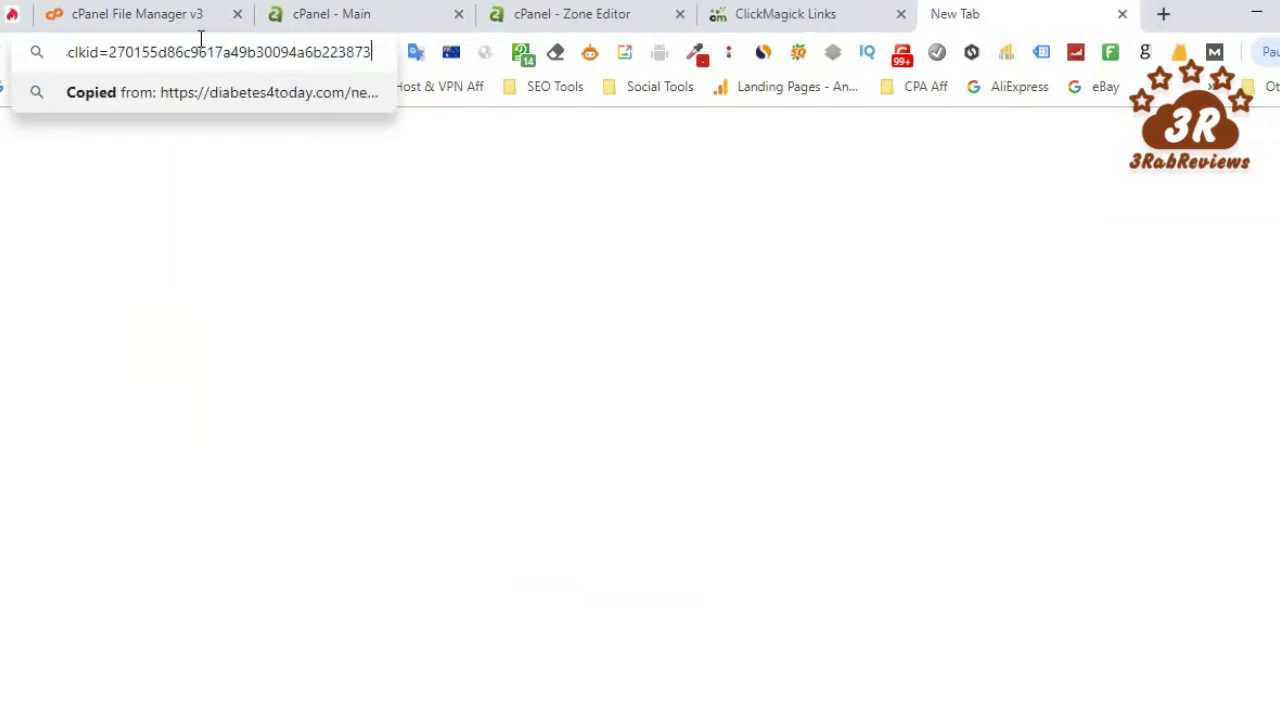
key("Left")
key("Left")
key("Left")
key("Left")
key("Left")
key("Left")
key("Left")
key("Left")
key("Left")
key("Left")
key("Left")
key("Left")
key("Left")
key("Left")
key("Left")
key("Left")
key("Left")
key("Left")
key("Left")
key("Left")
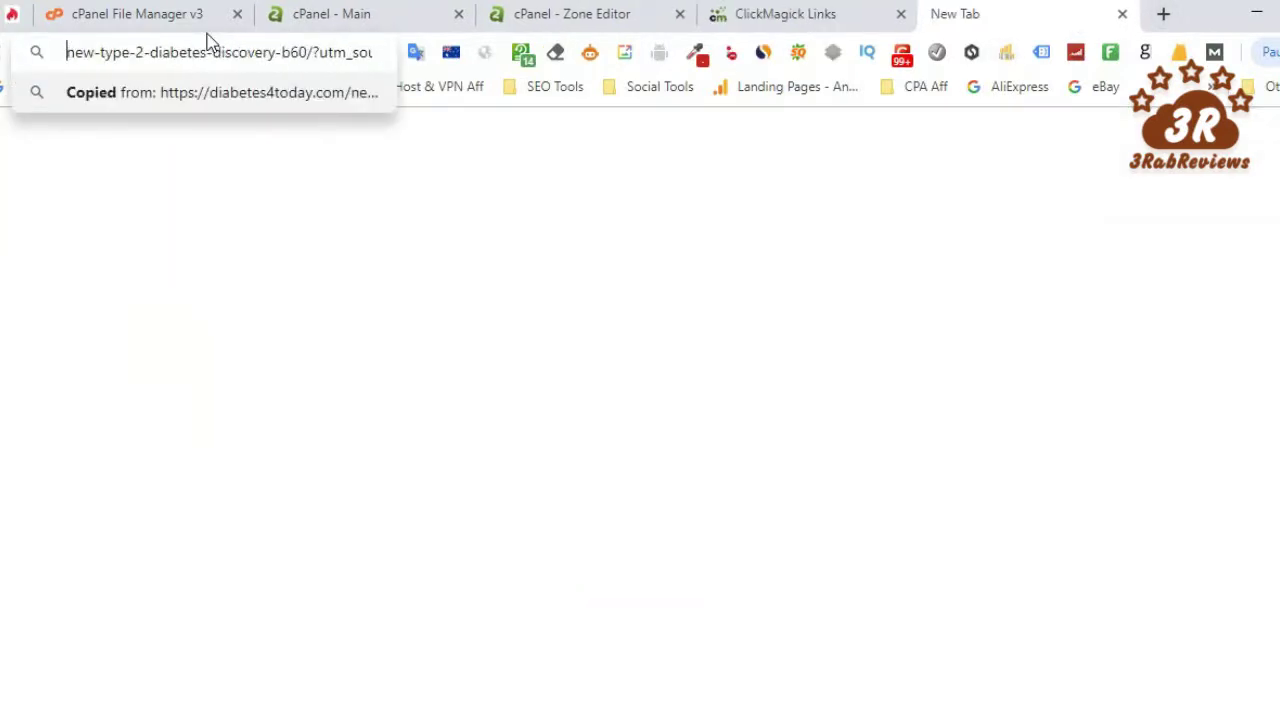
key("ctrl+Right")
key("ctrl+Right")
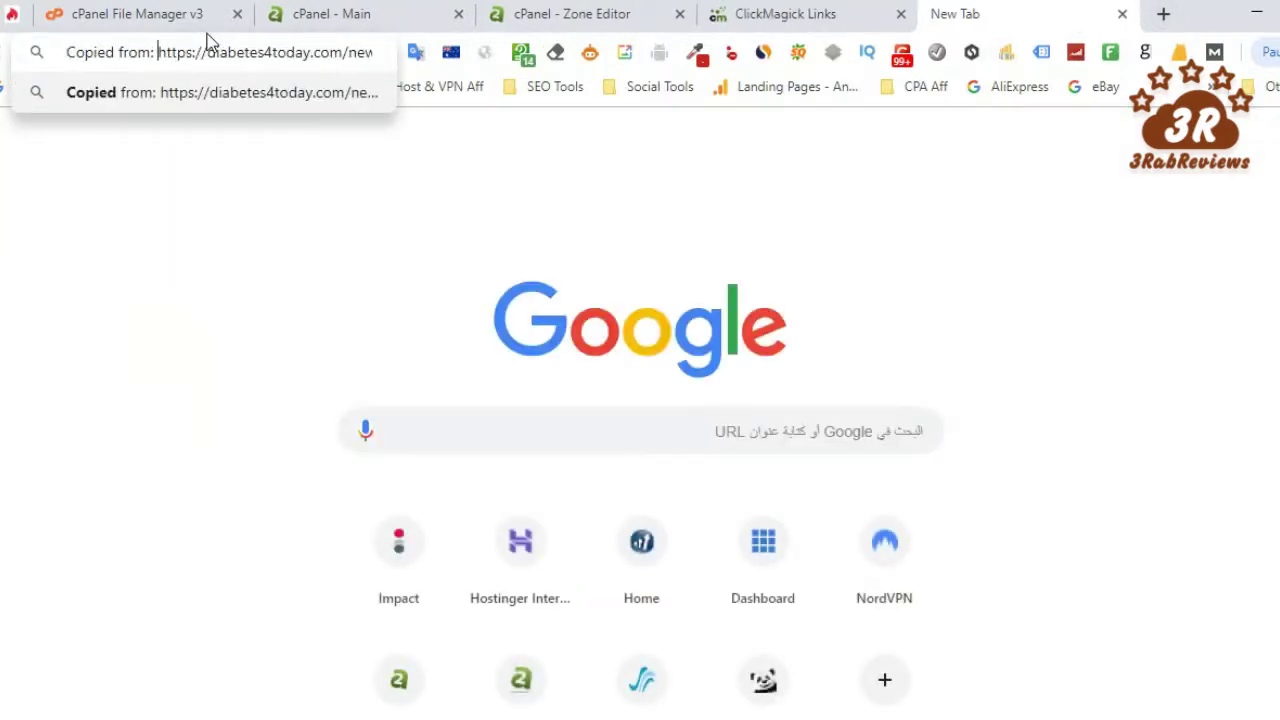
key("ctrl+shift+Left")
key("ctrl+shift+Left")
key("BackSpace")
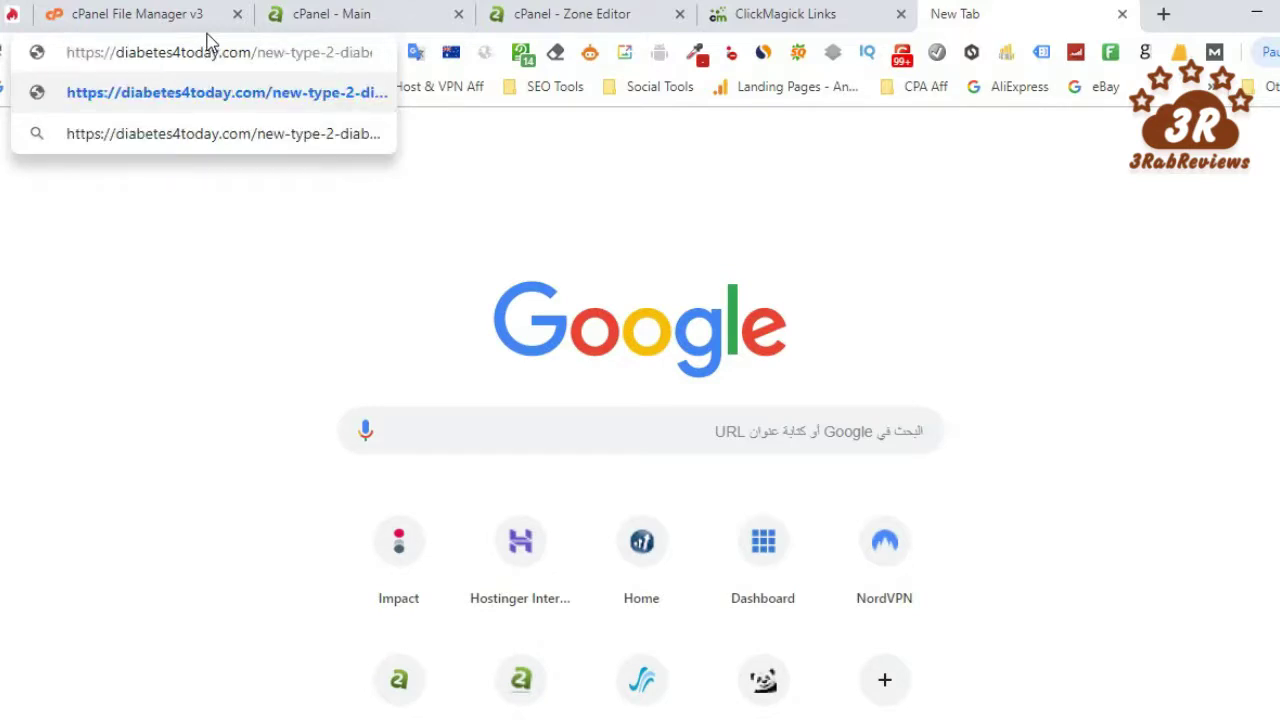
key("Return")
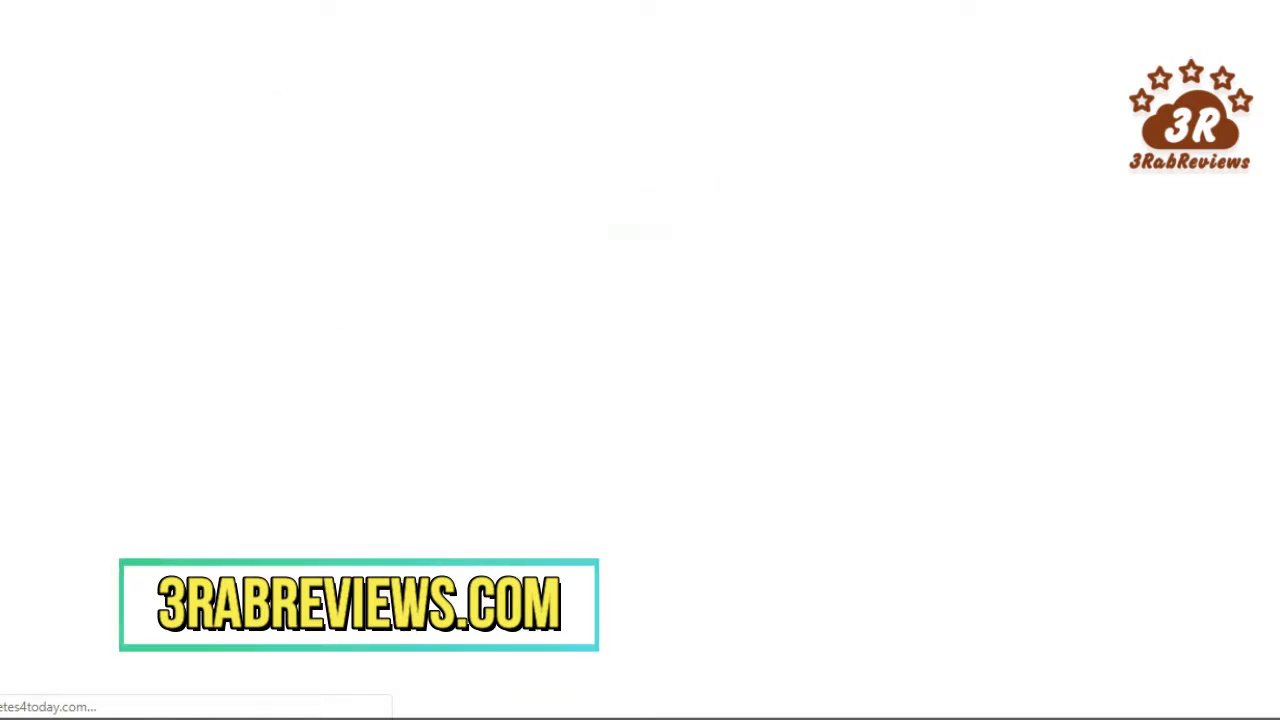
mouse_move(246, 705)
left_click(333, 707)
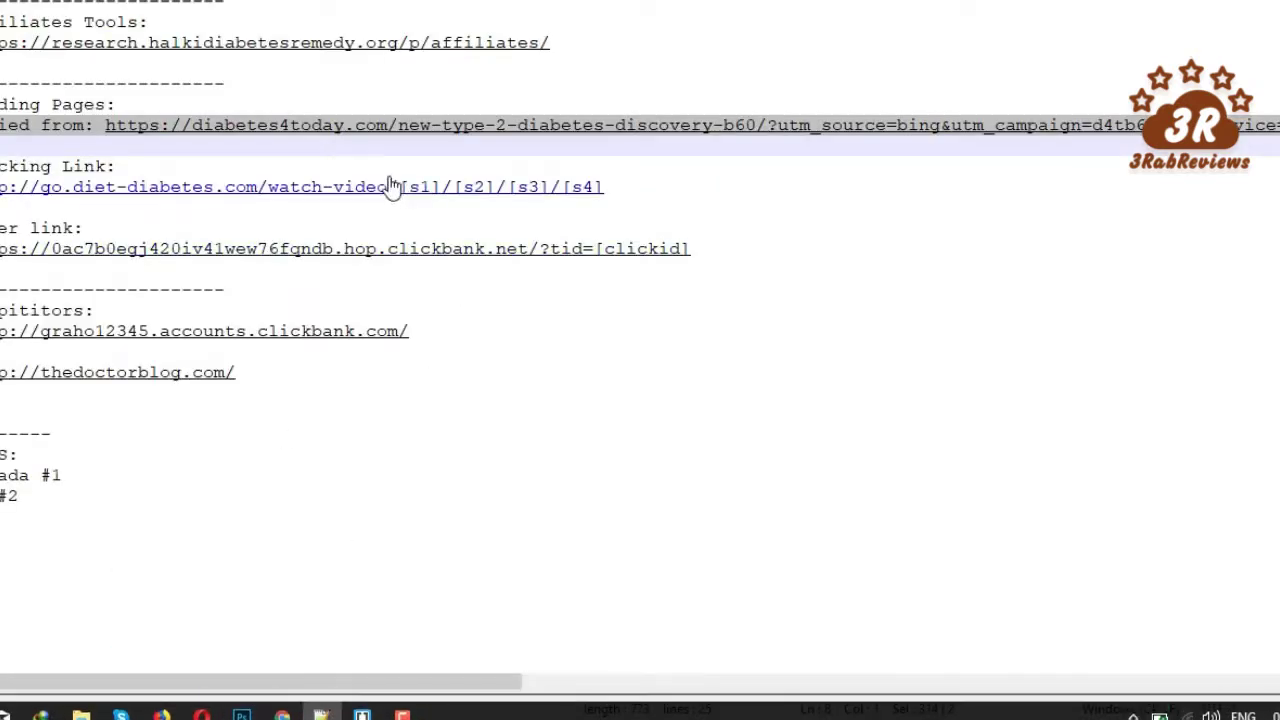
left_click_drag(105, 125, 398, 127)
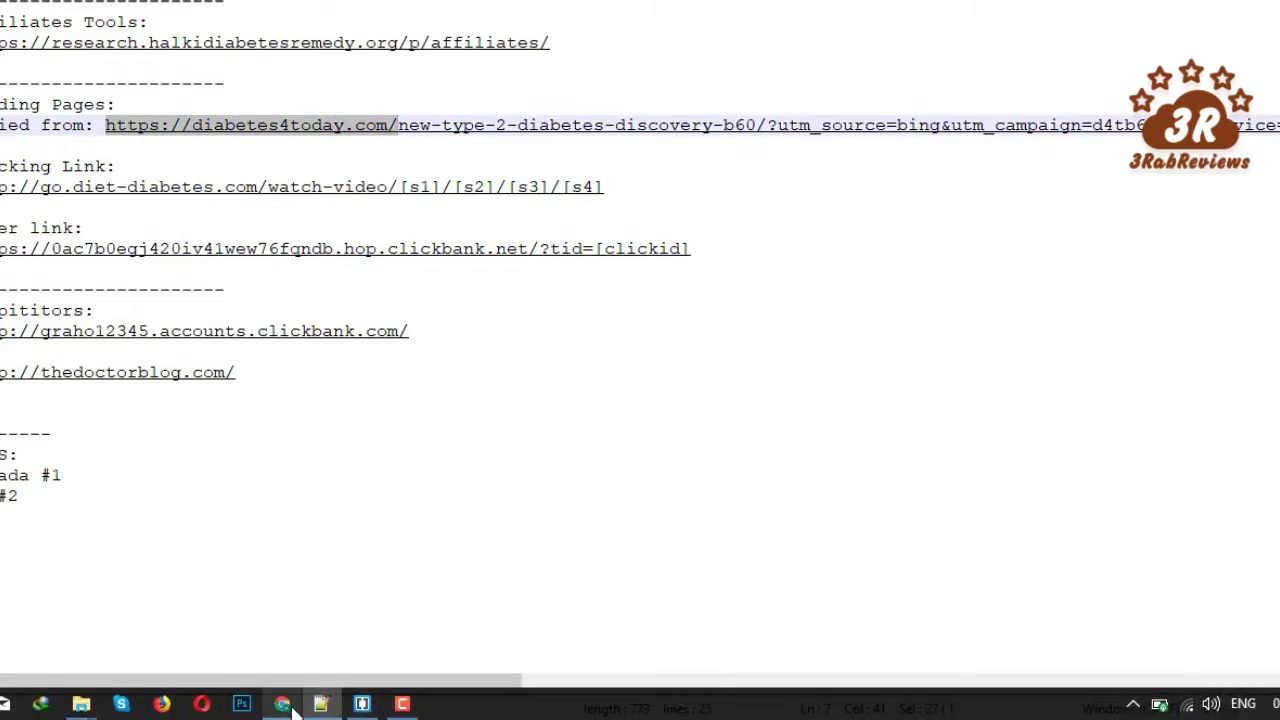
- Copy the link address of "watch this video" from the original landing page in Chrome
left_click(288, 706)
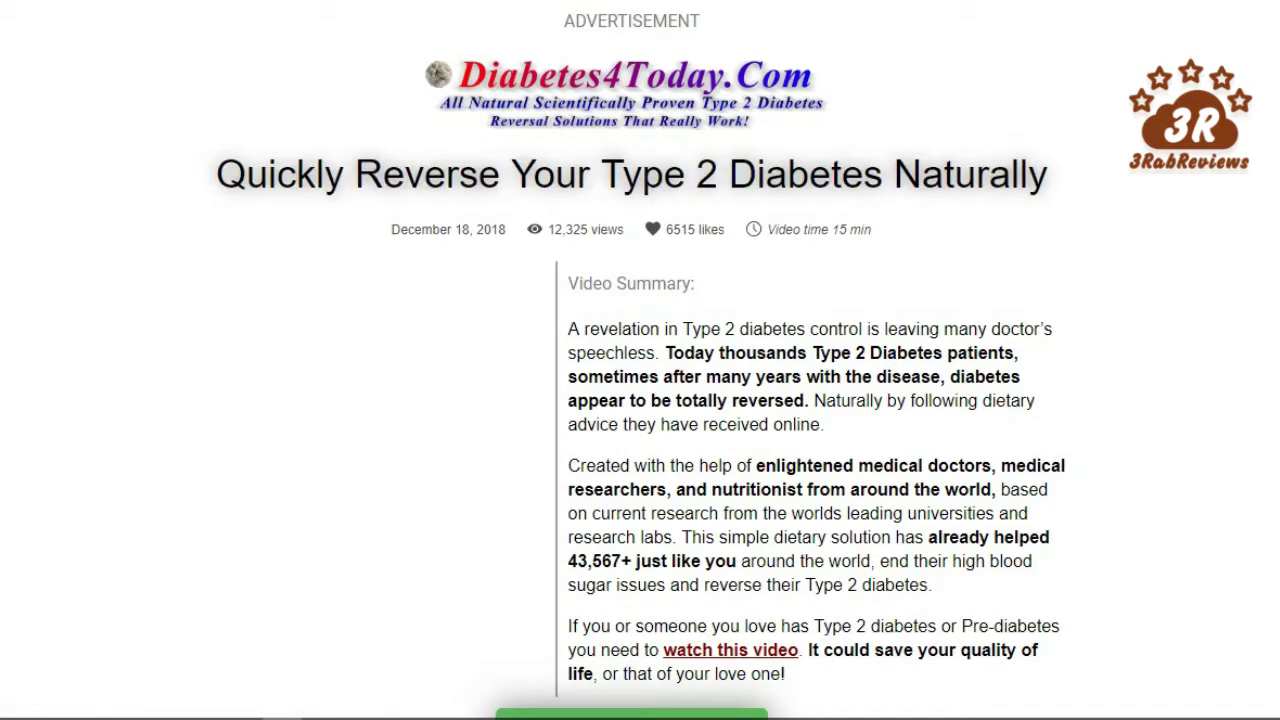
scroll(687, 366, "down", 3)
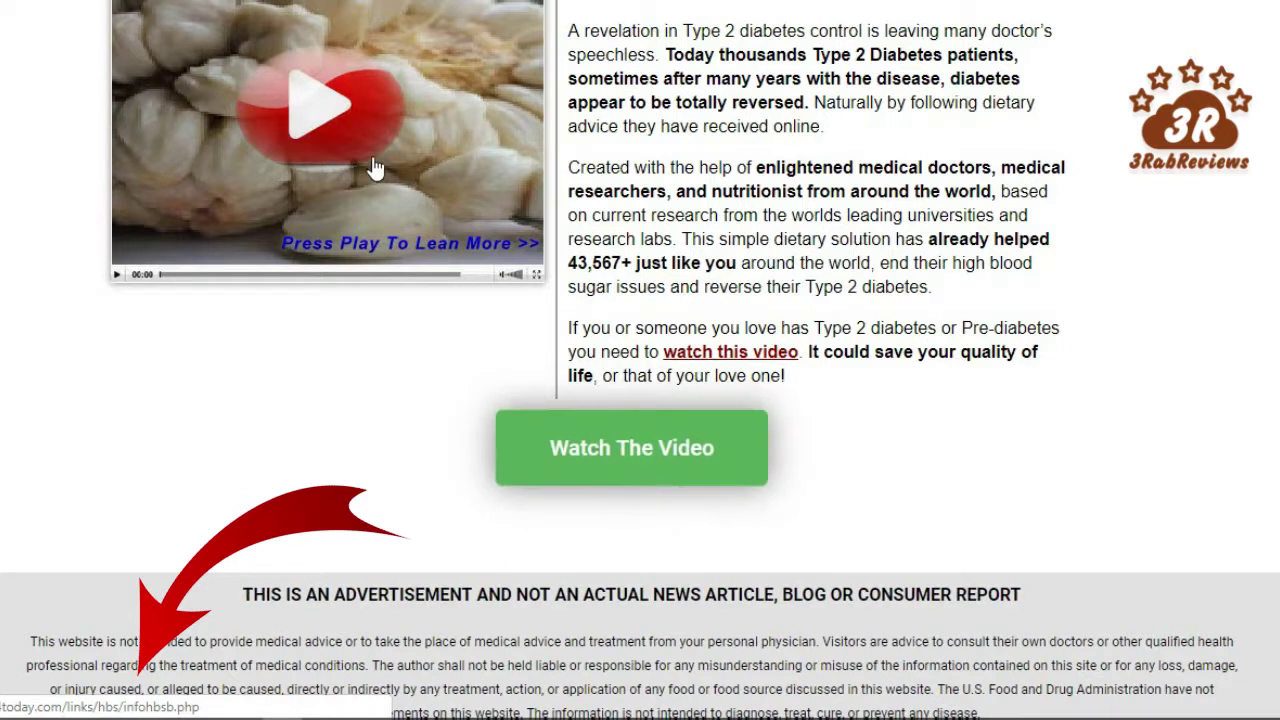
right_click(748, 358)
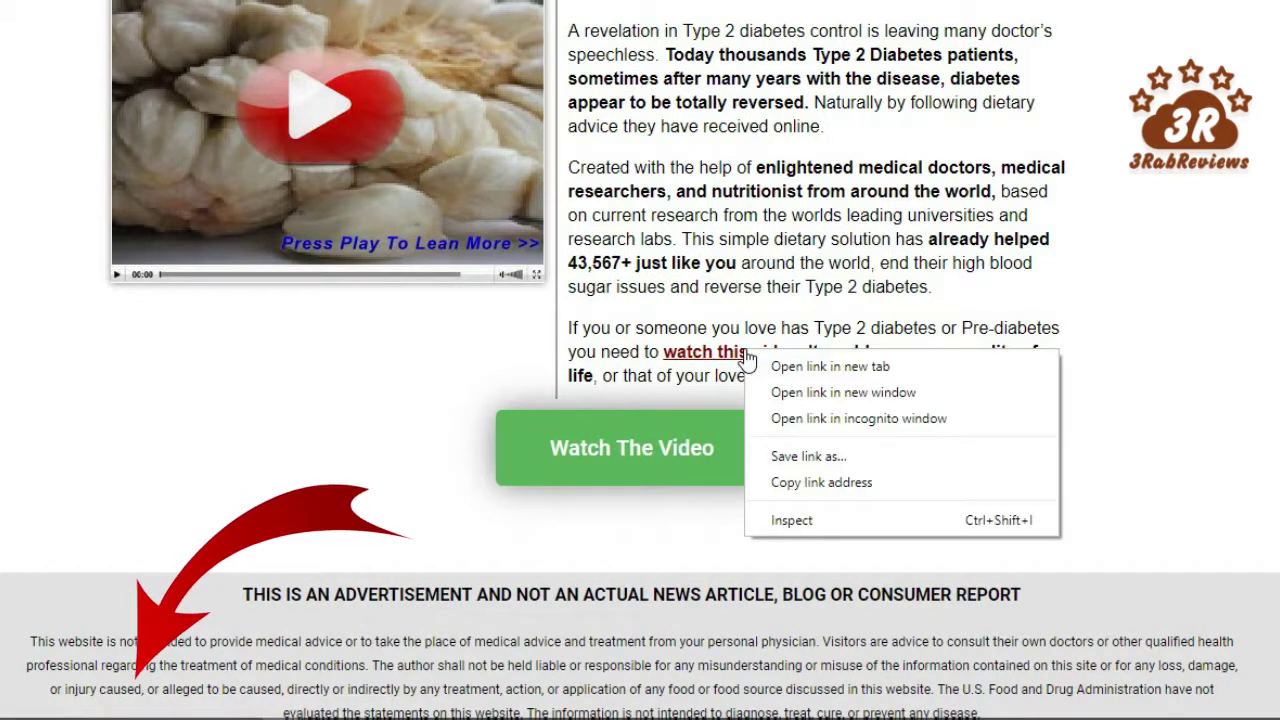
left_click(854, 482)
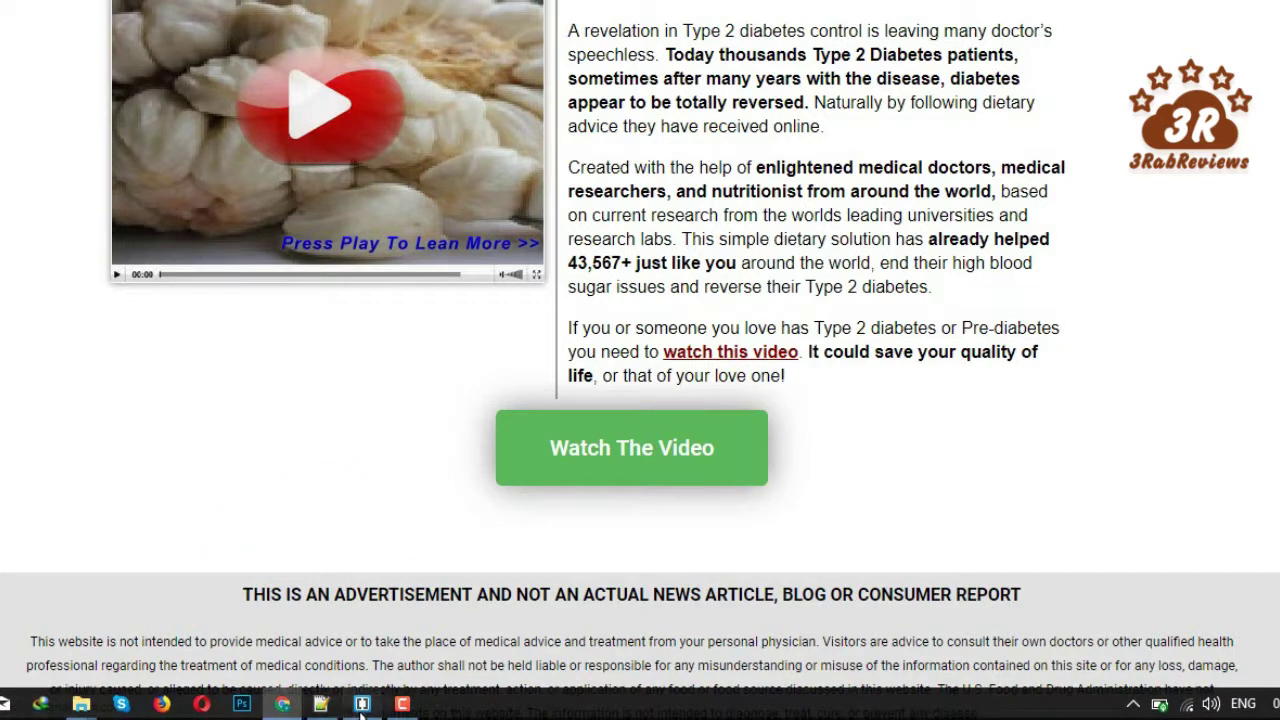
- Find the copied infohbsb.php link in index.html and replace it with the go.diet-diabetes.com/watch-video tracking link including [s1] to [s4]
left_click(362, 706)
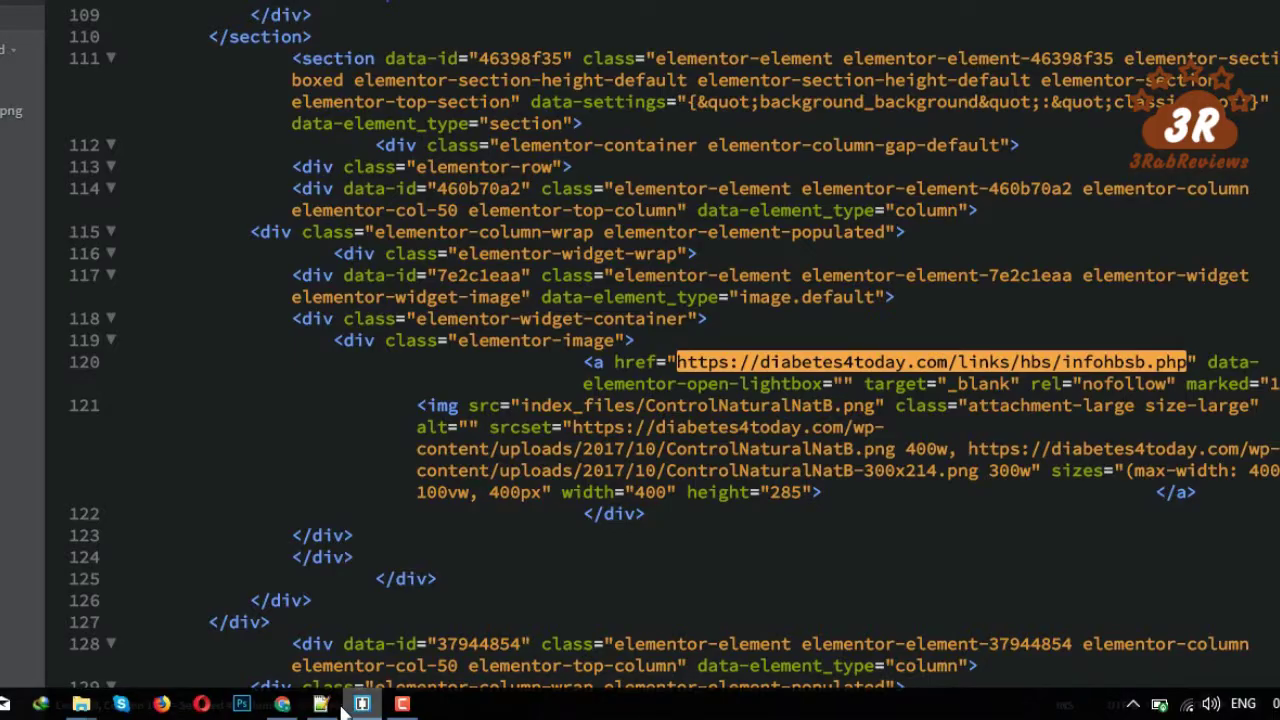
left_click(324, 704)
left_click_drag(605, 187, 2, 187)
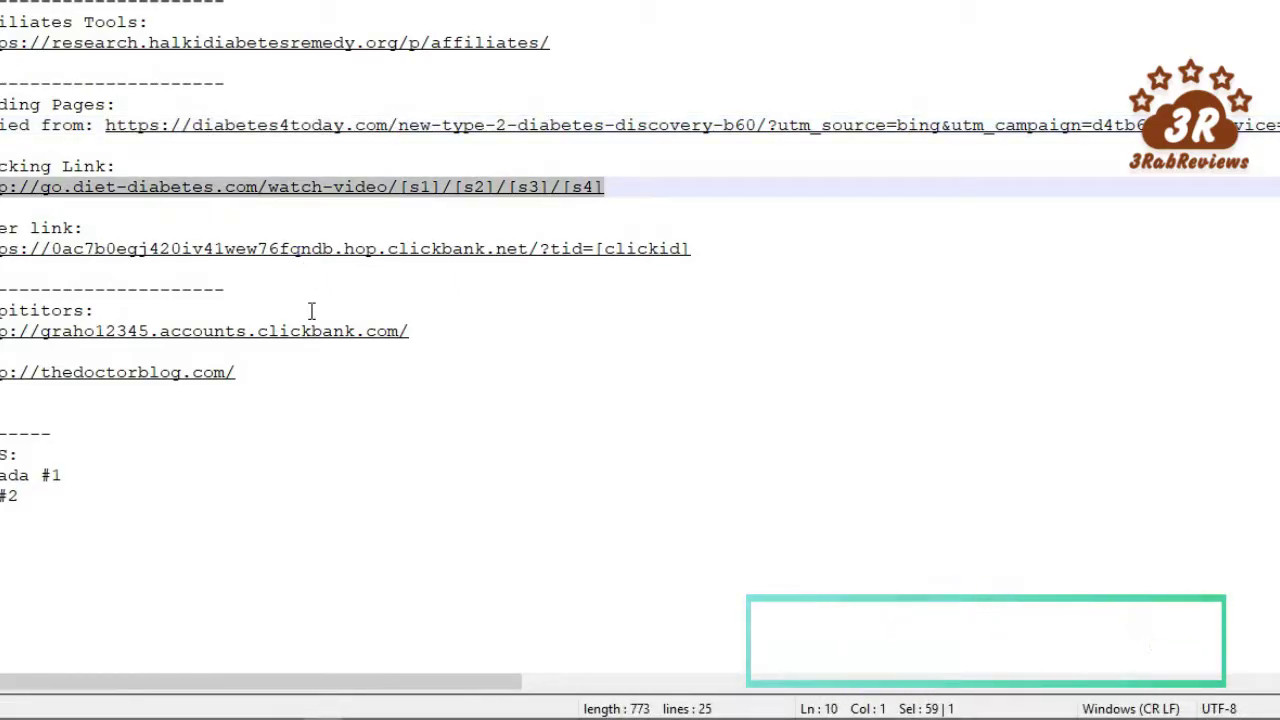
left_click(358, 705)
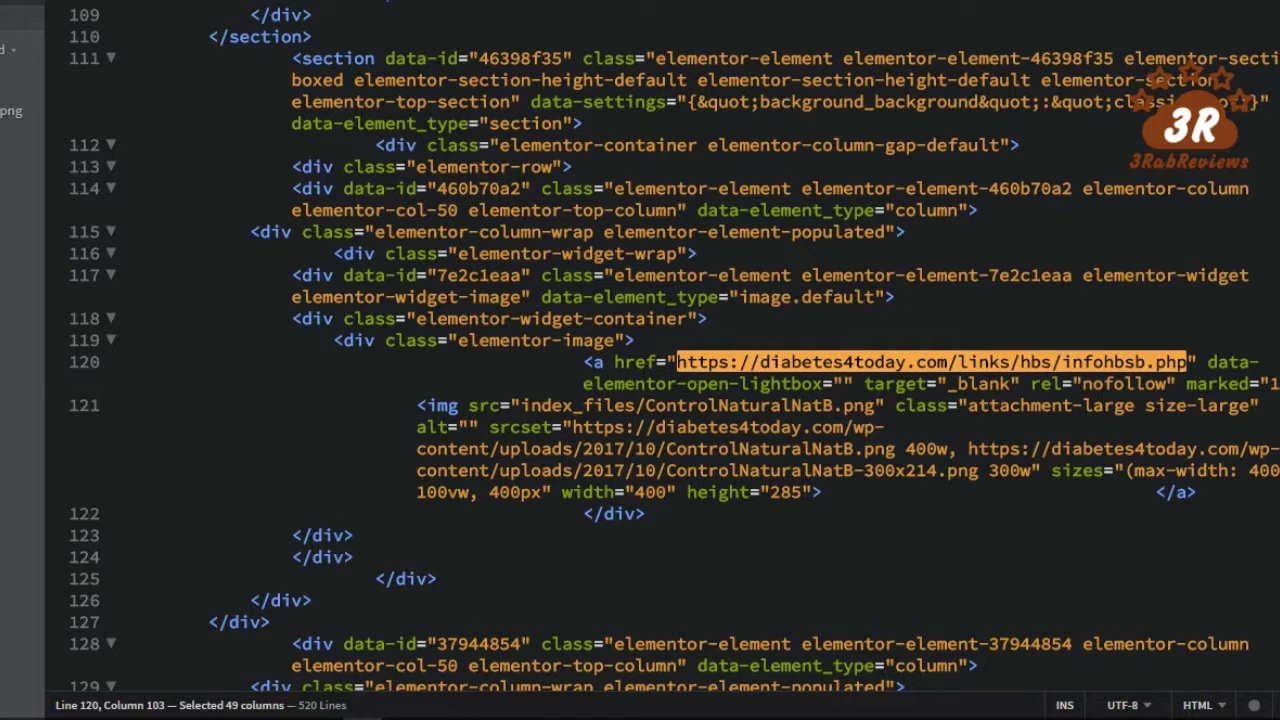
key("ctrl+v")
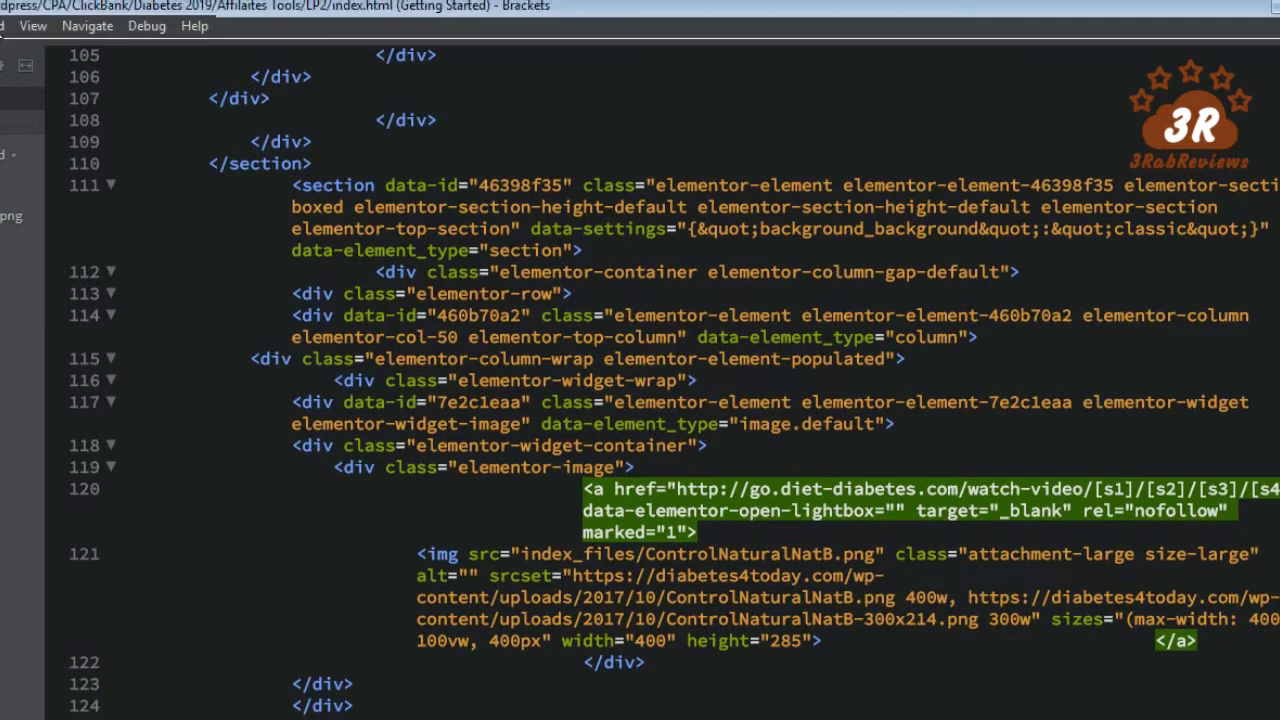
- Search index.html for further infohbsb.php links, enter the tracking link as the replacement, and close find and replace
left_click(87, 26)
mouse_move(2, 26)
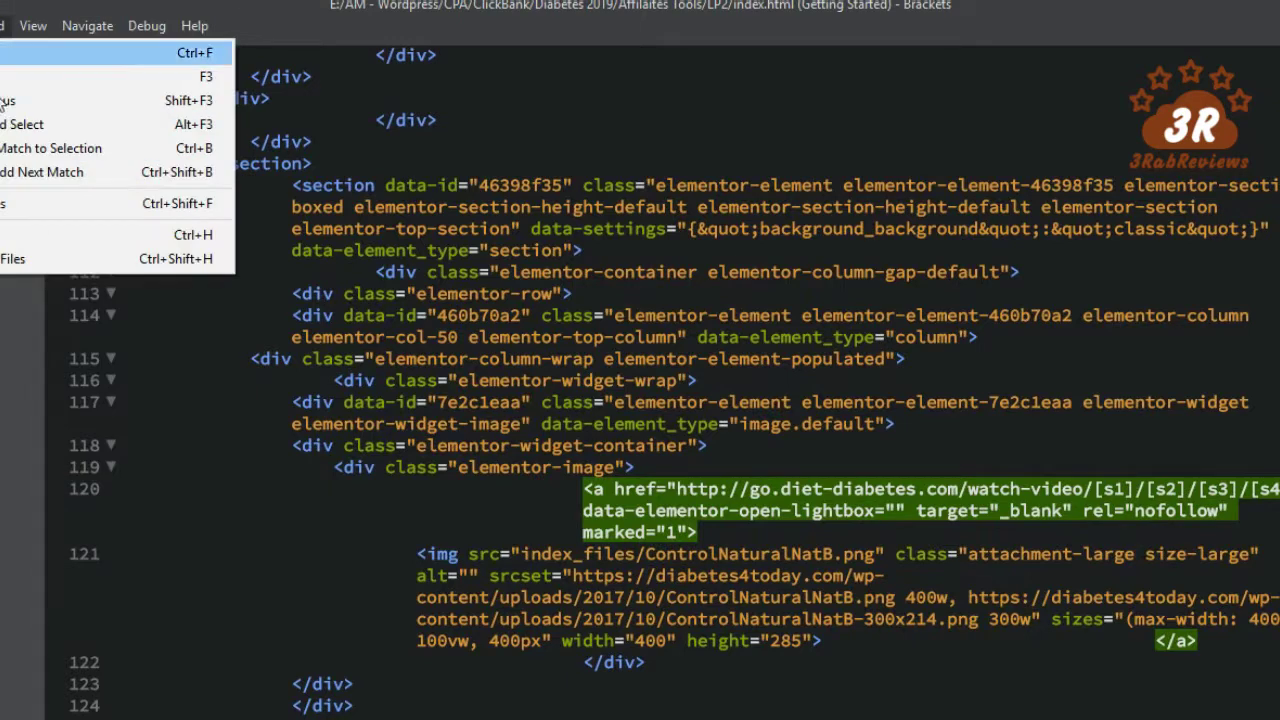
left_click(8, 234)
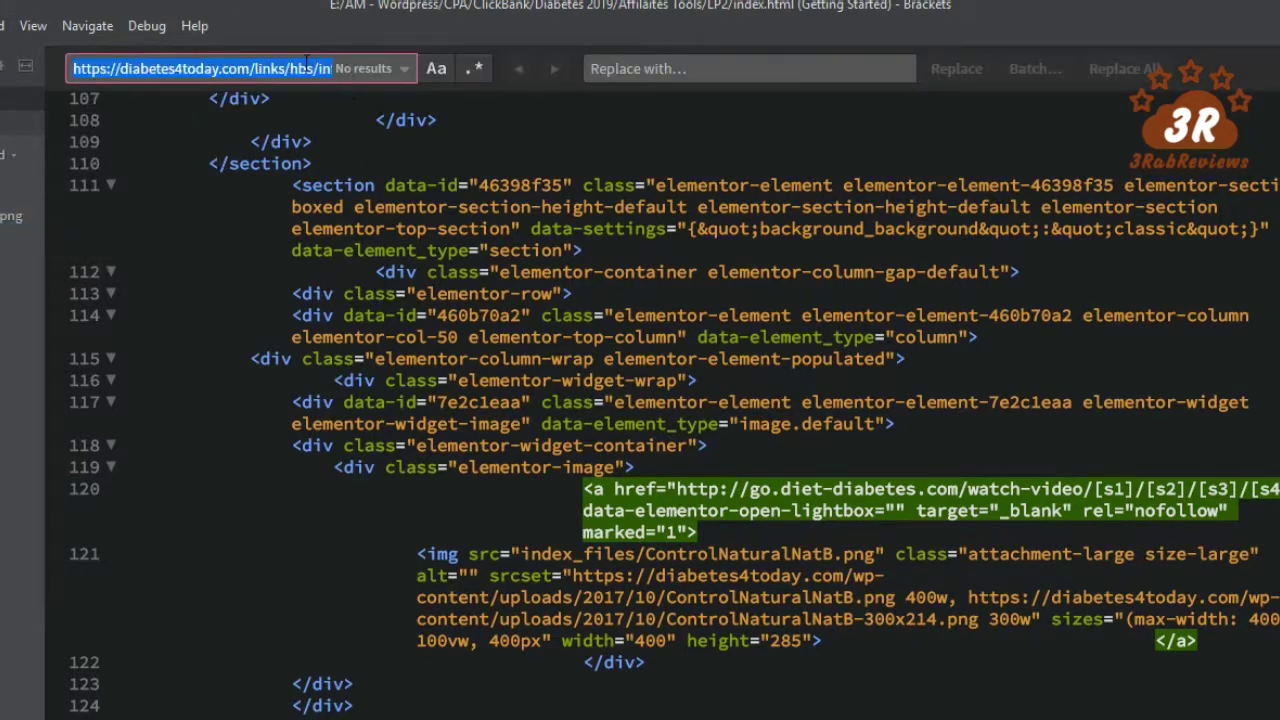
left_click(306, 66)
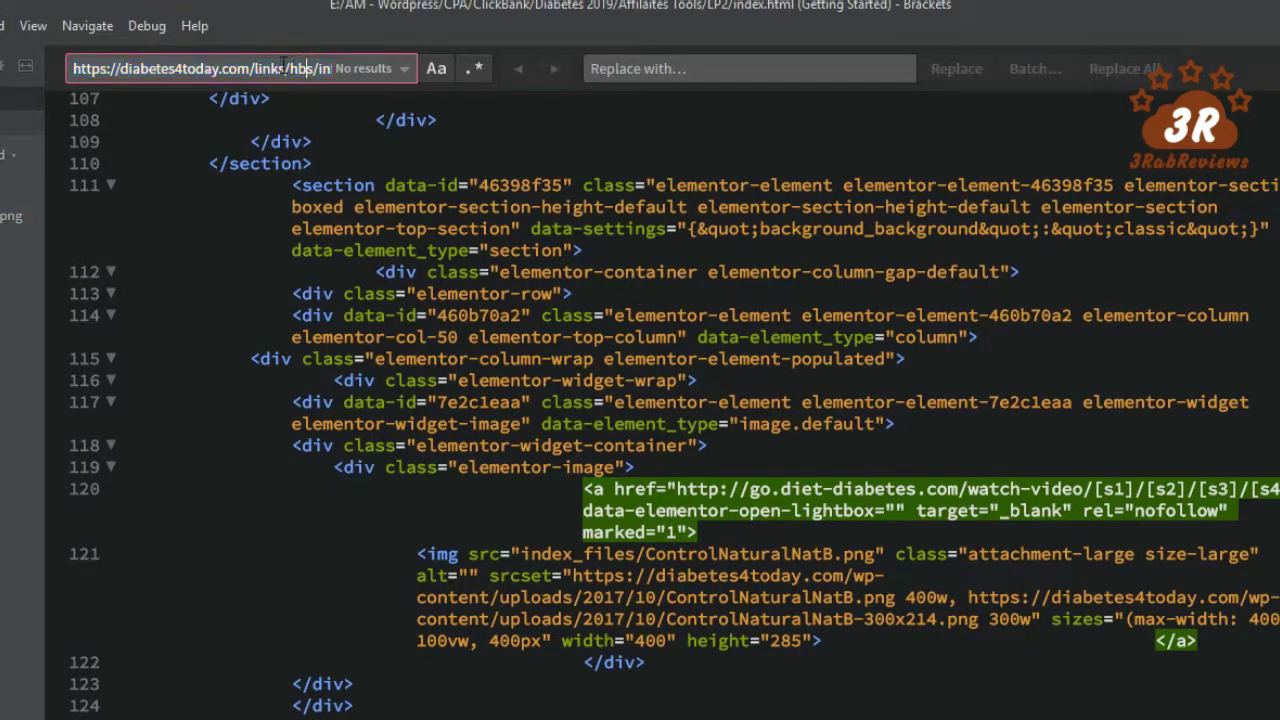
left_click(645, 66)
key("ctrl+v")
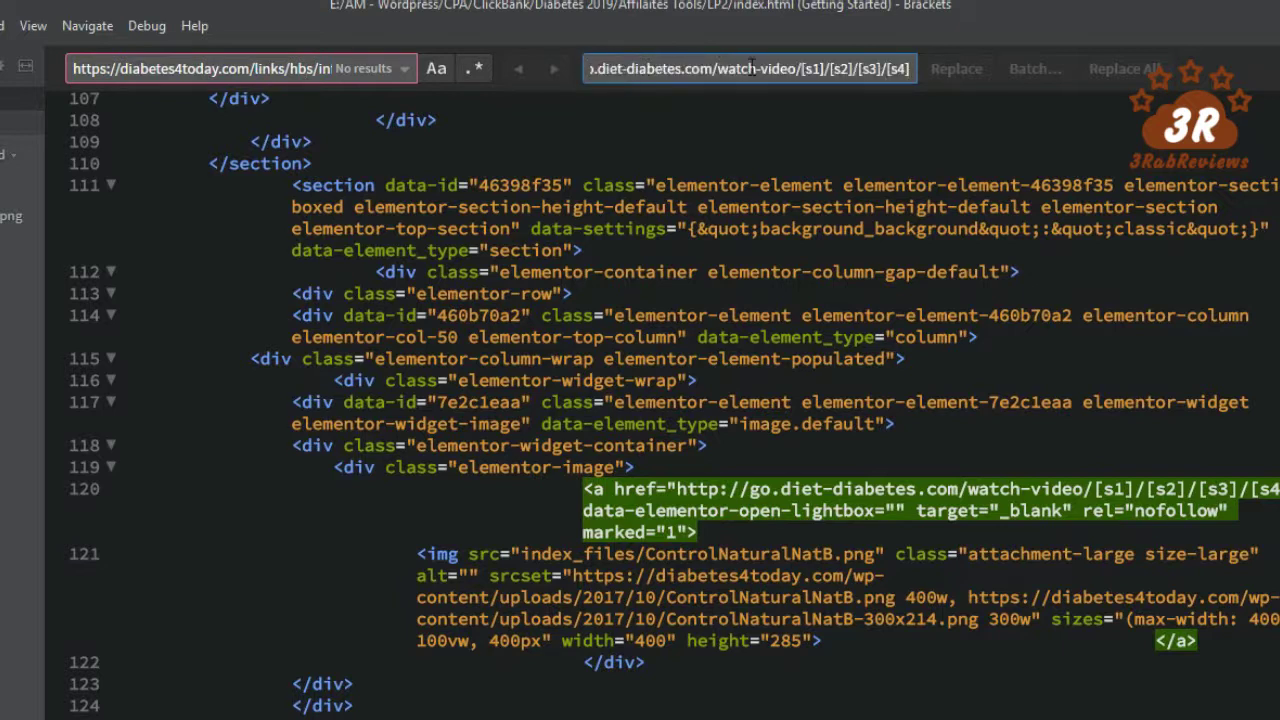
left_click(290, 70)
left_click(670, 70)
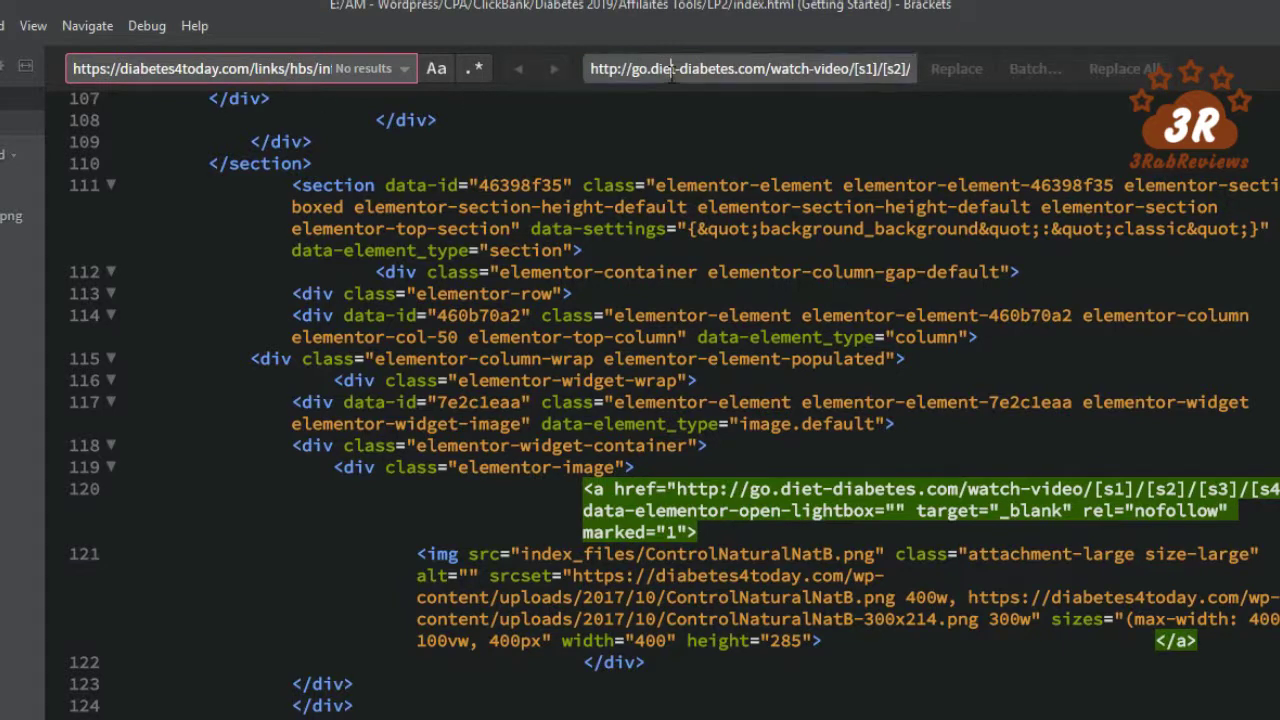
left_click(670, 70)
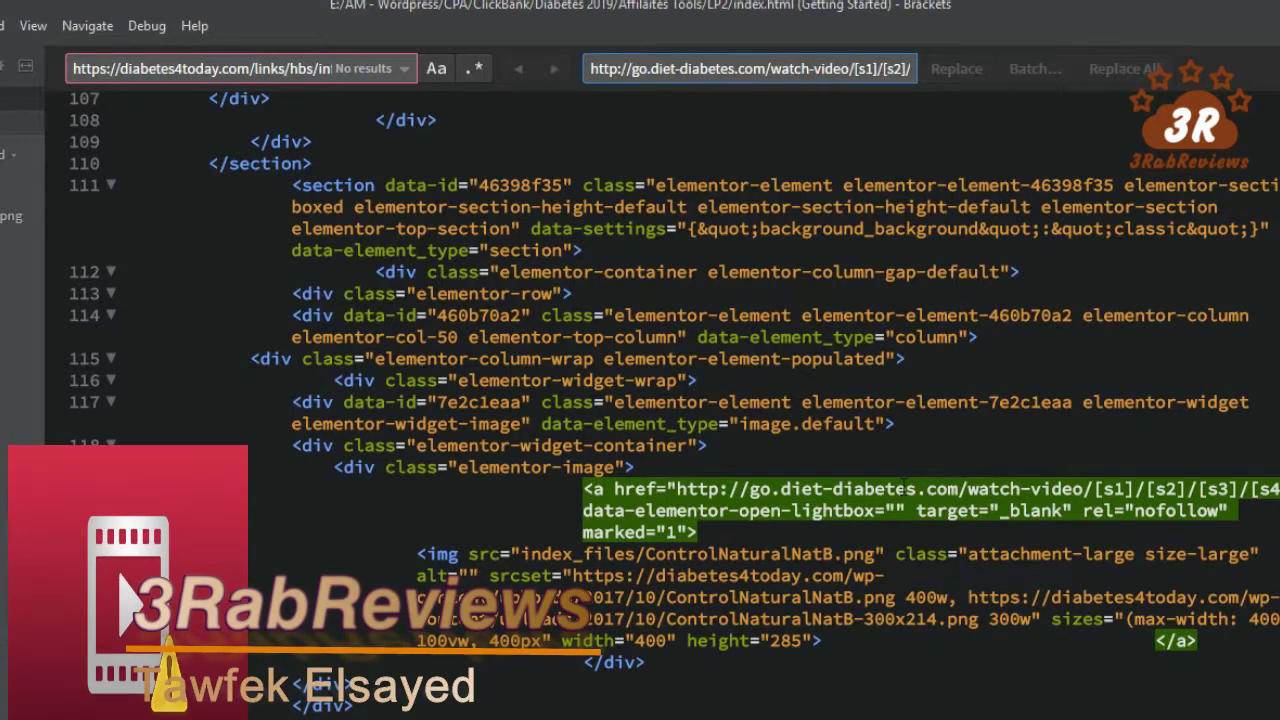
key("Escape")
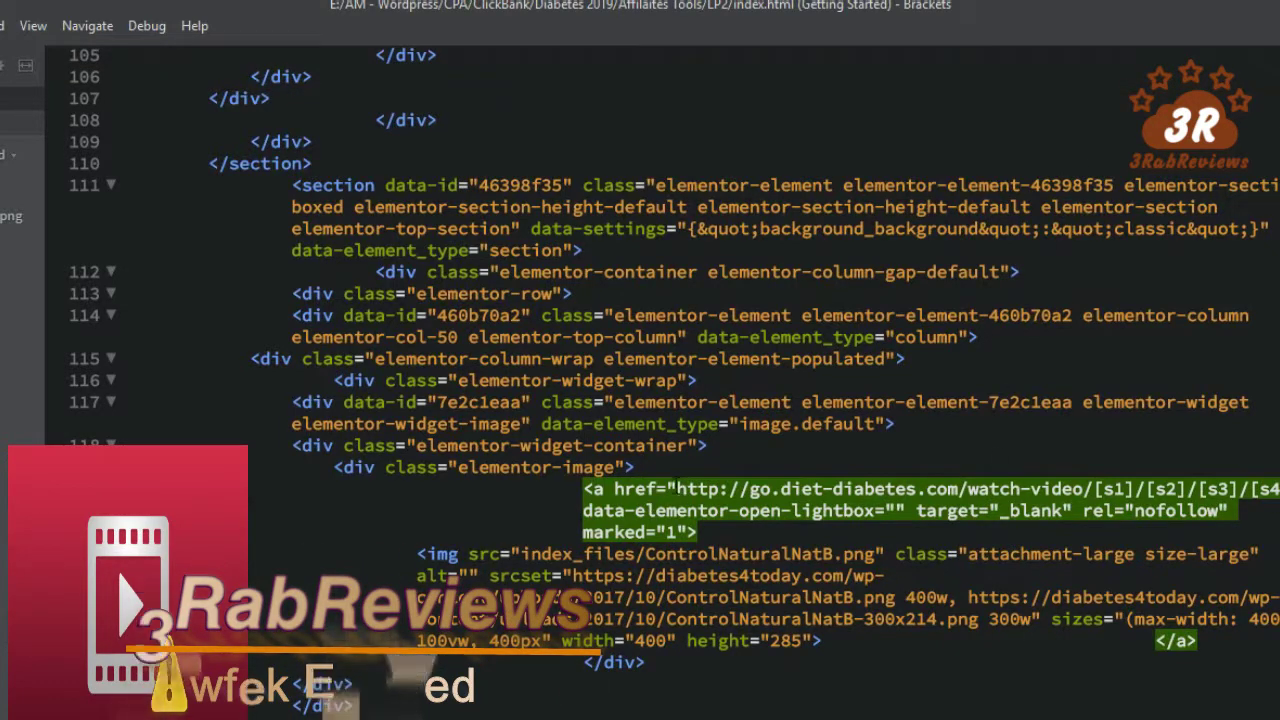
- Review the tracking link and its sub-ID placeholders in line 120, then return to the LP2 folder in File Explorer
left_click_drag(677, 489, 1094, 489)
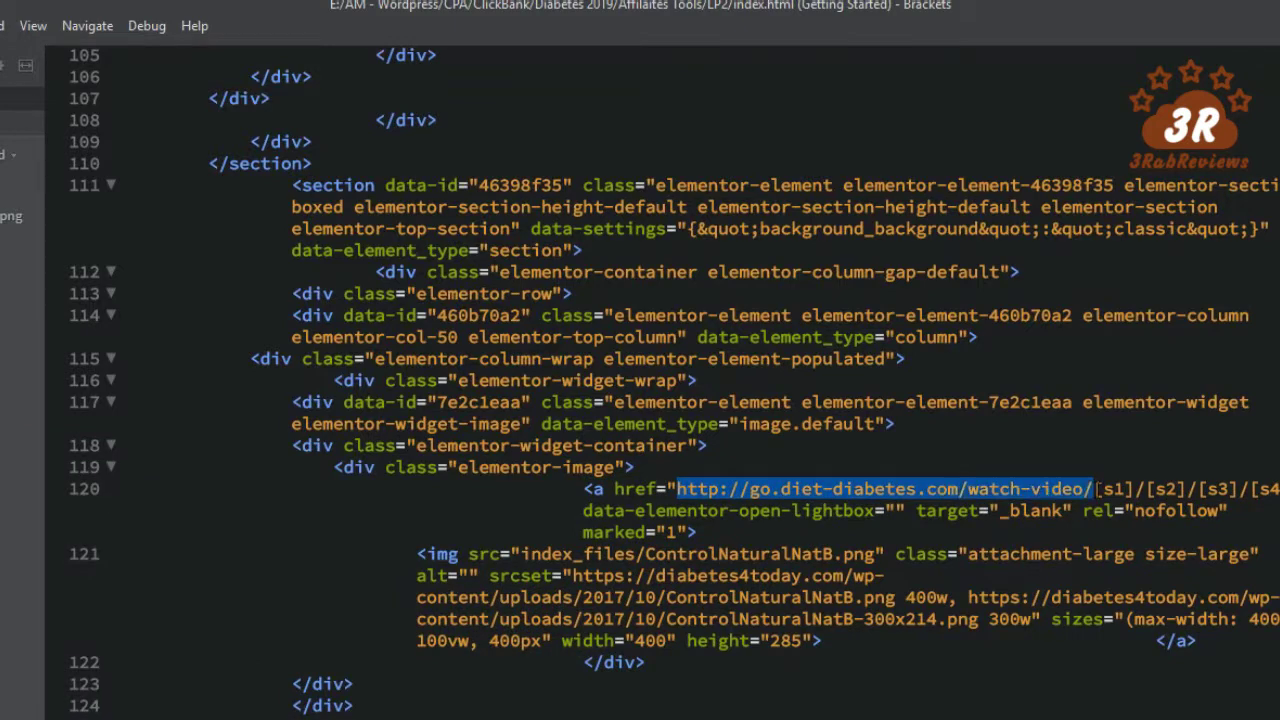
left_click(1232, 489)
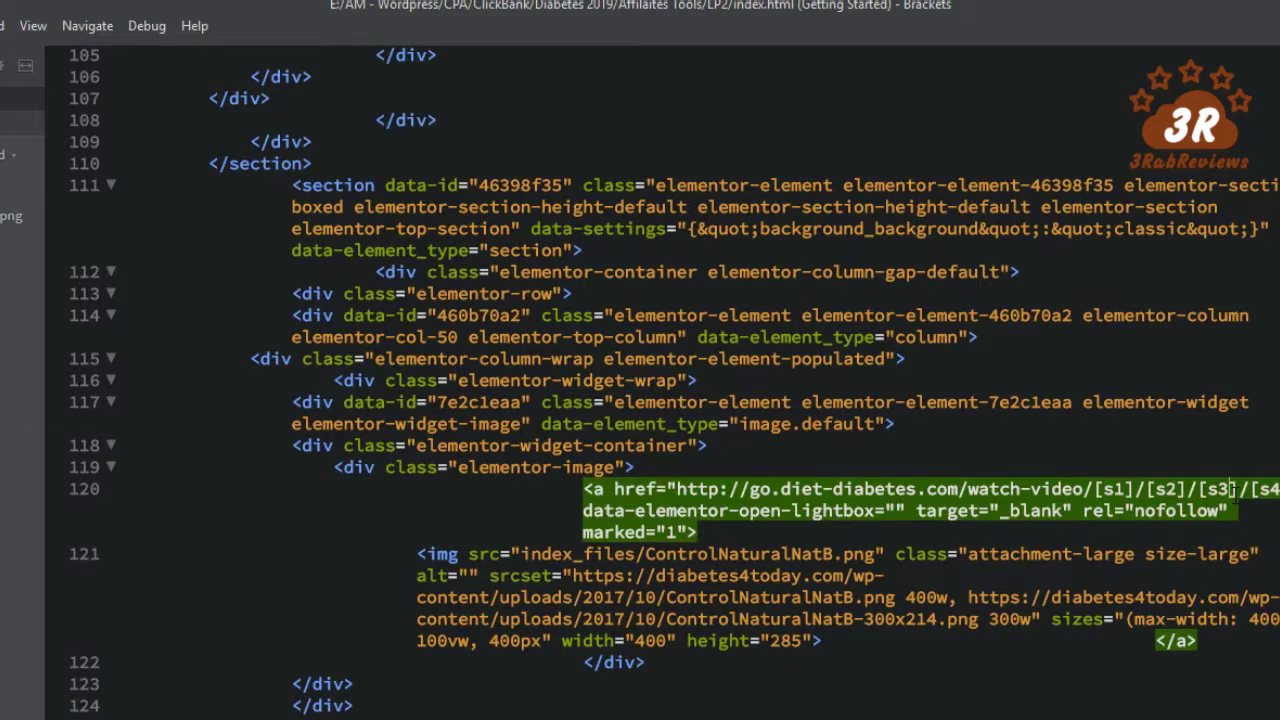
left_click(921, 469)
left_click(972, 509)
scroll(972, 509, "up", 20)
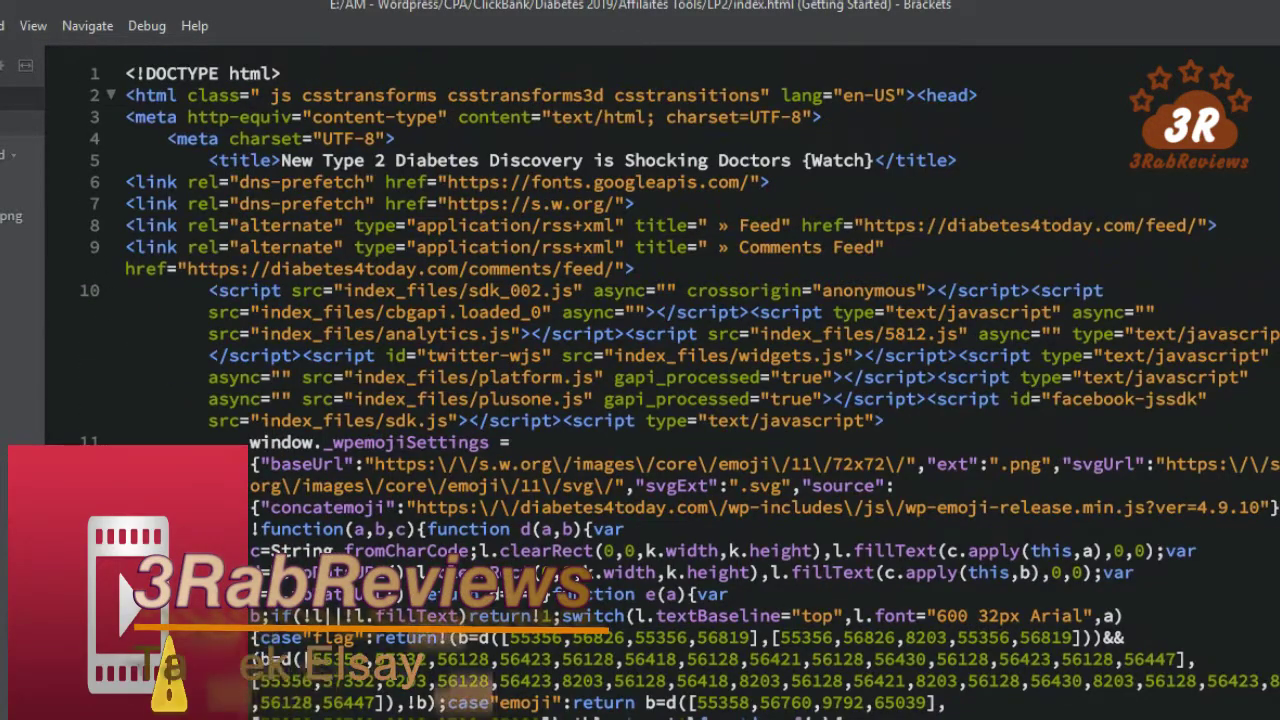
key("alt+Tab")
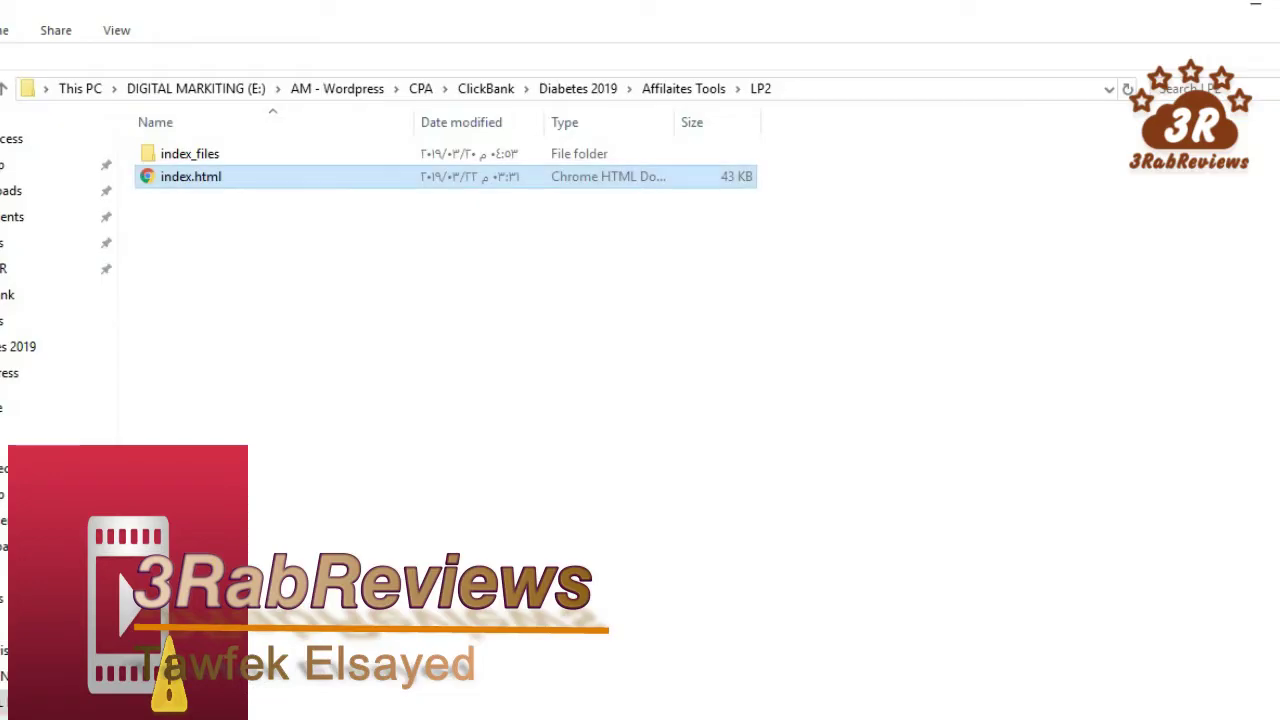
- Open index.html from the LP2 folder in Chrome
right_click(323, 185)
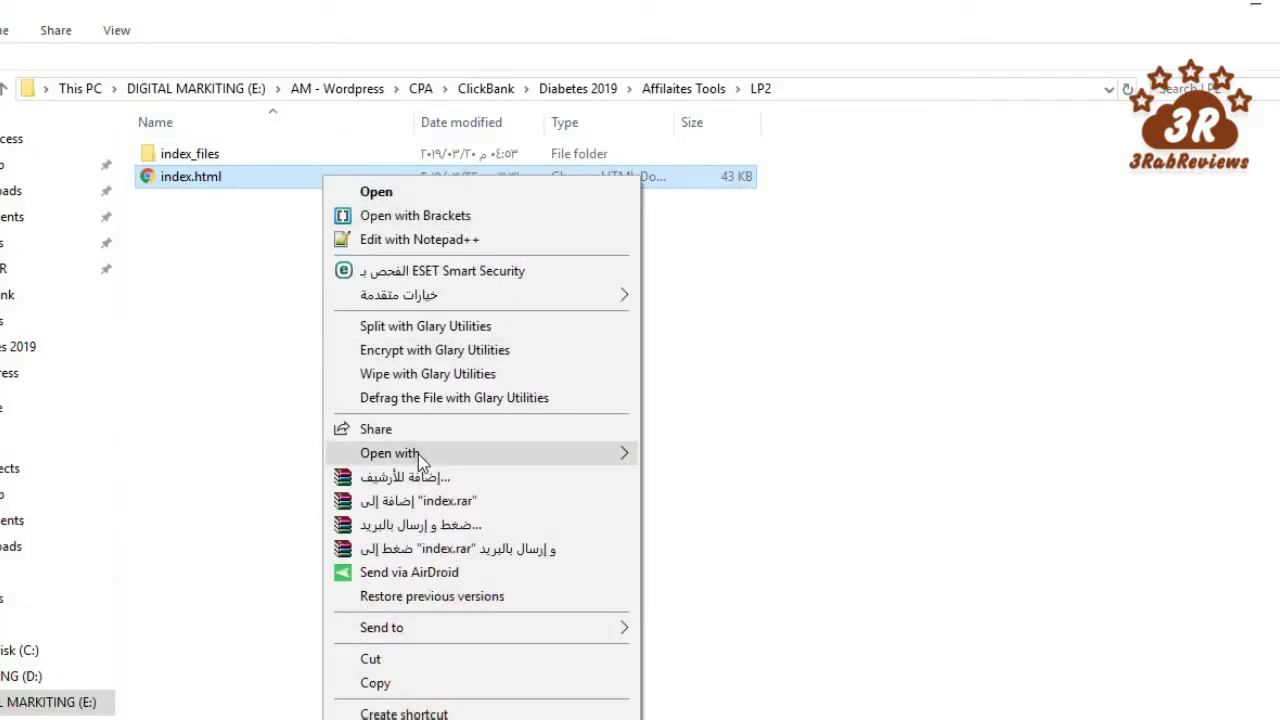
mouse_move(433, 456)
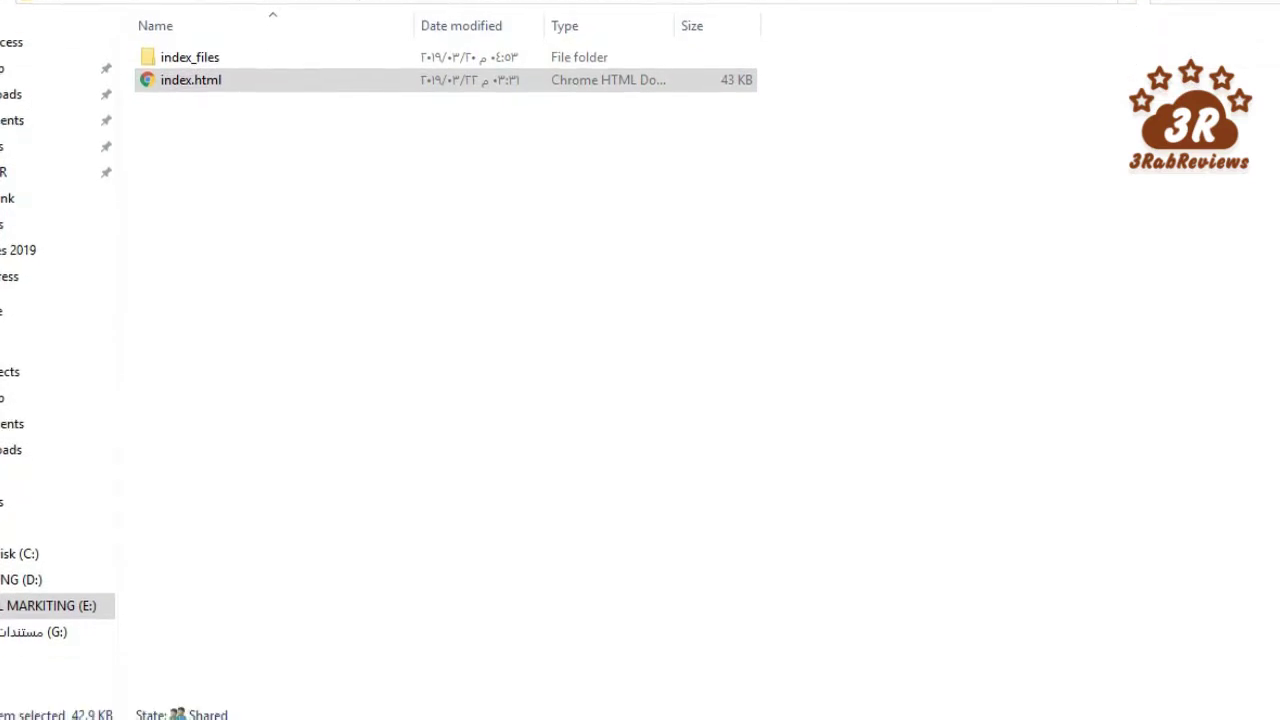
left_click(243, 74)
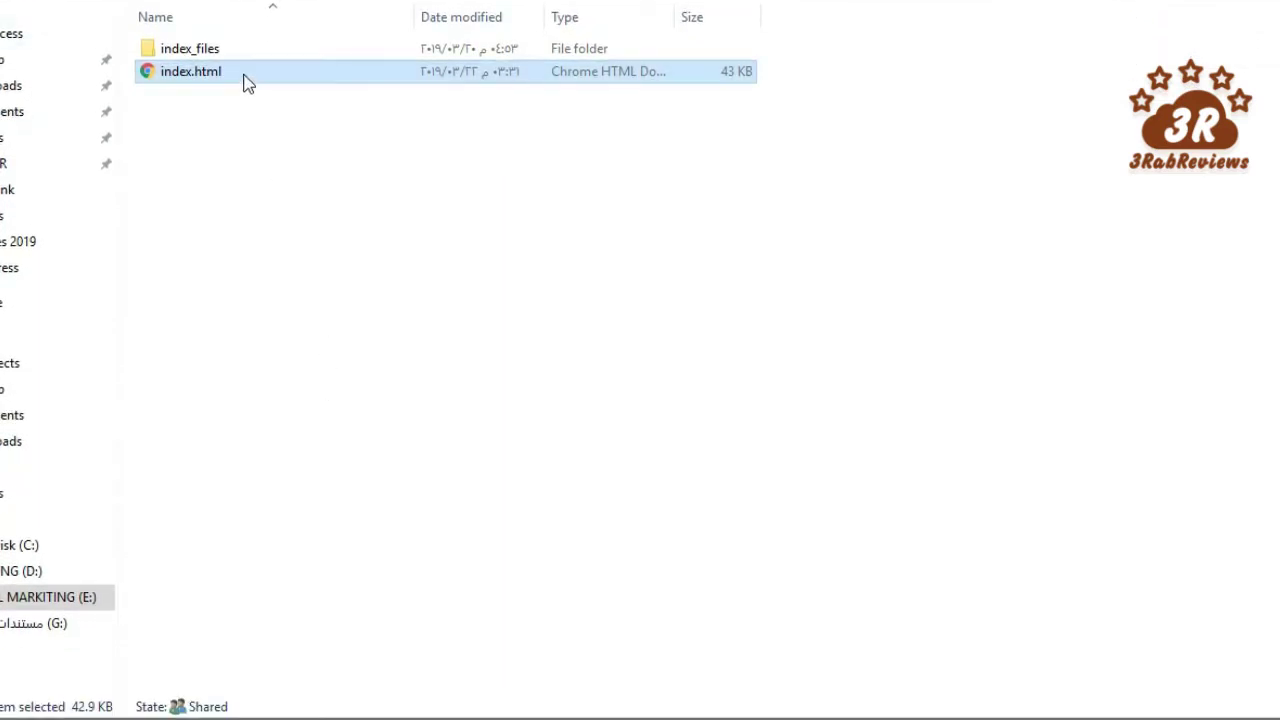
right_click(247, 84)
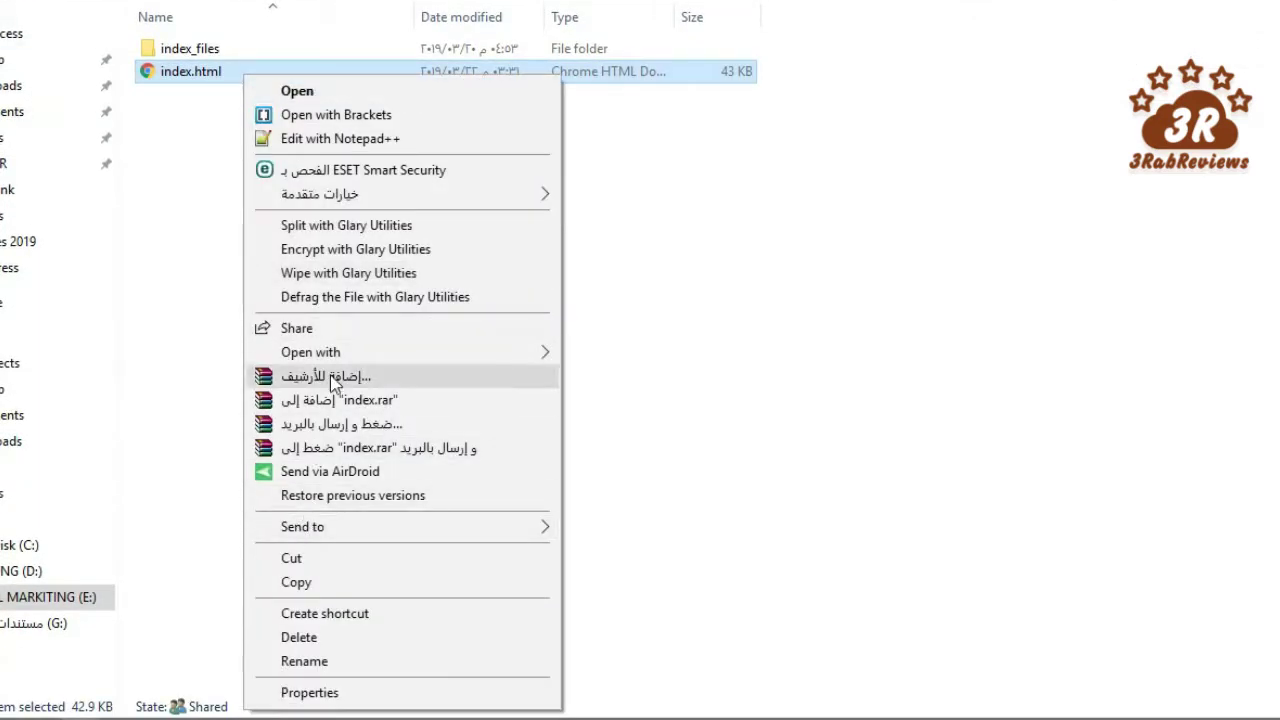
mouse_move(338, 353)
left_click(149, 405)
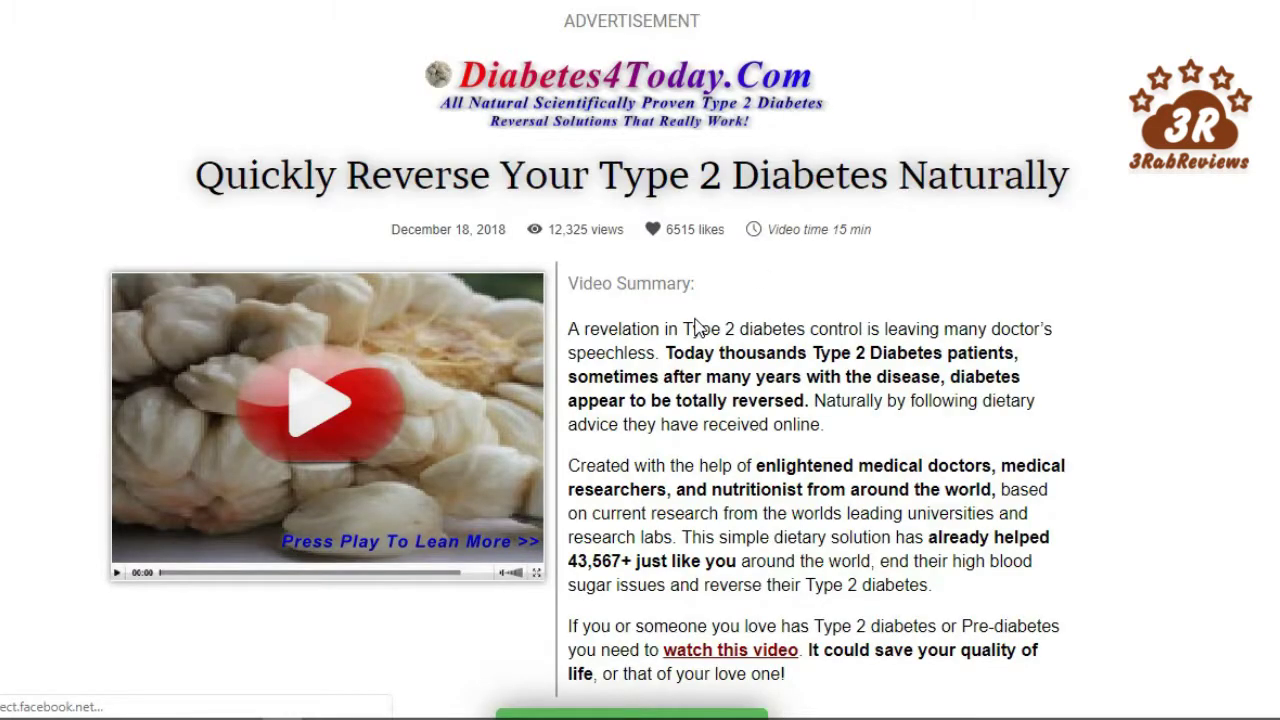
- Check the target of the watch-video link on the local landing page, including its sub-ID placeholders
scroll(586, 260, "down", 5)
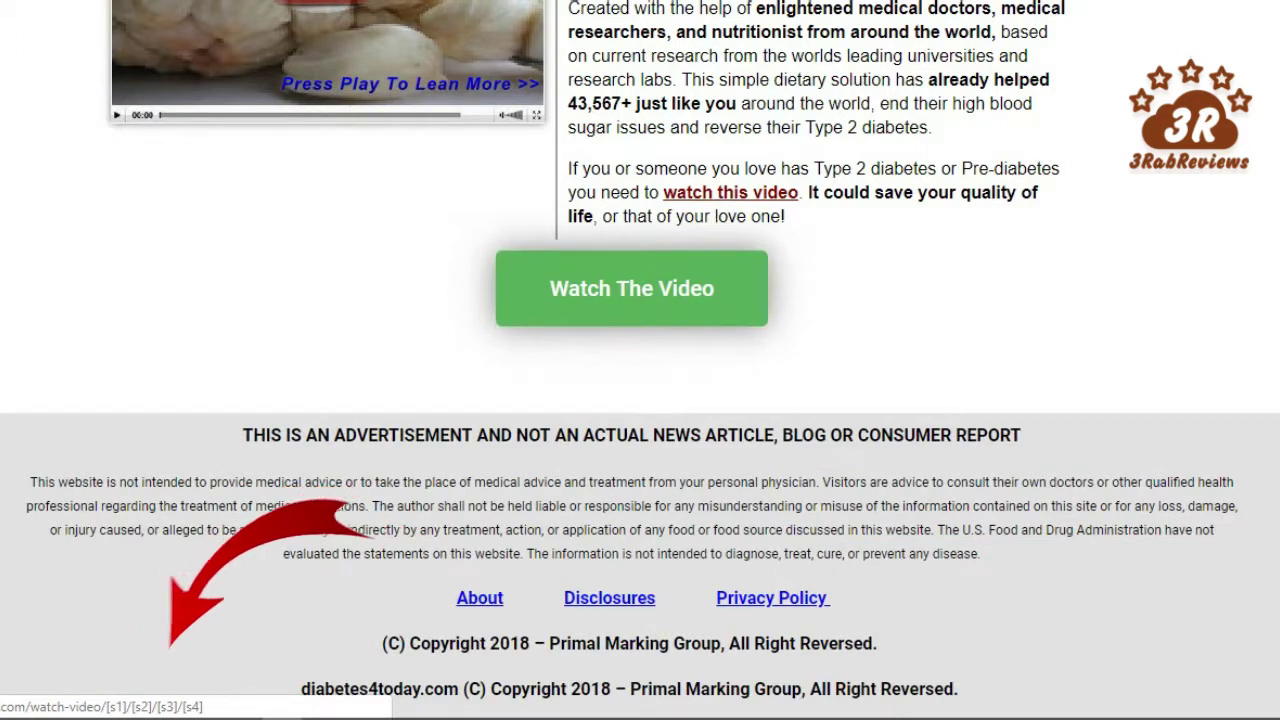
scroll(398, 108, "up", 3)
scroll(589, 367, "up", 2)
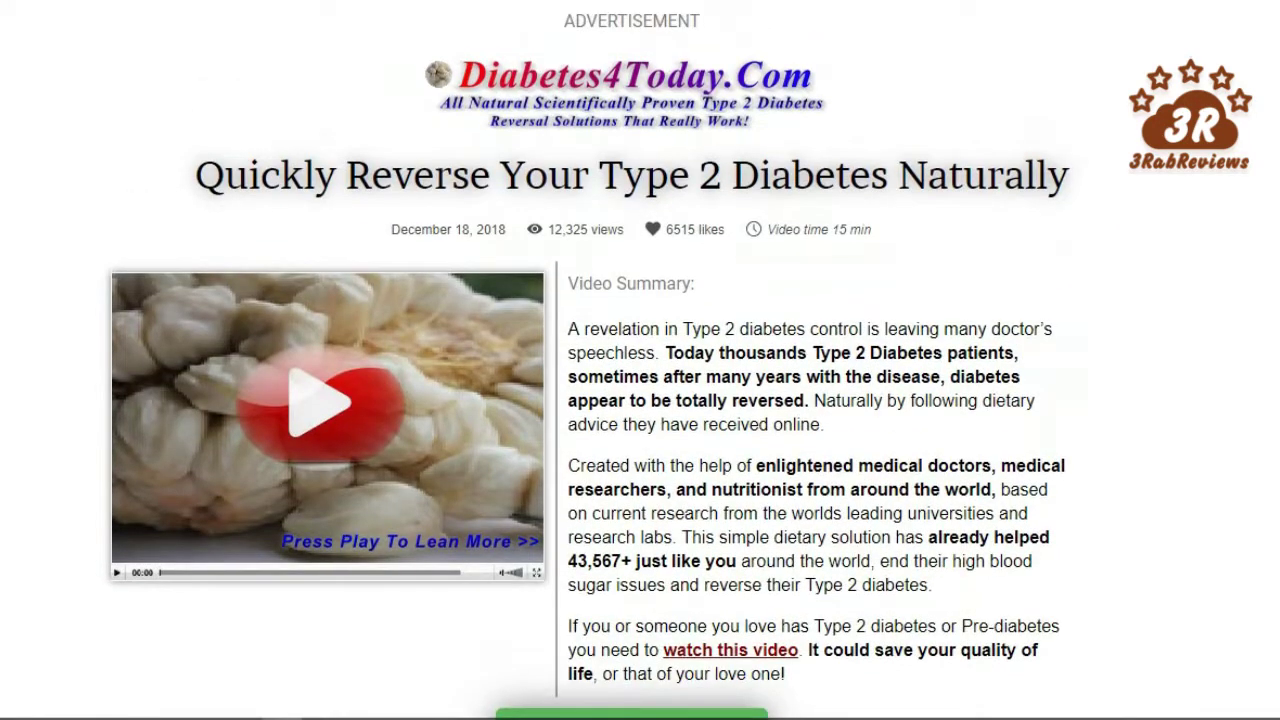
scroll(663, 277, "up", 1)
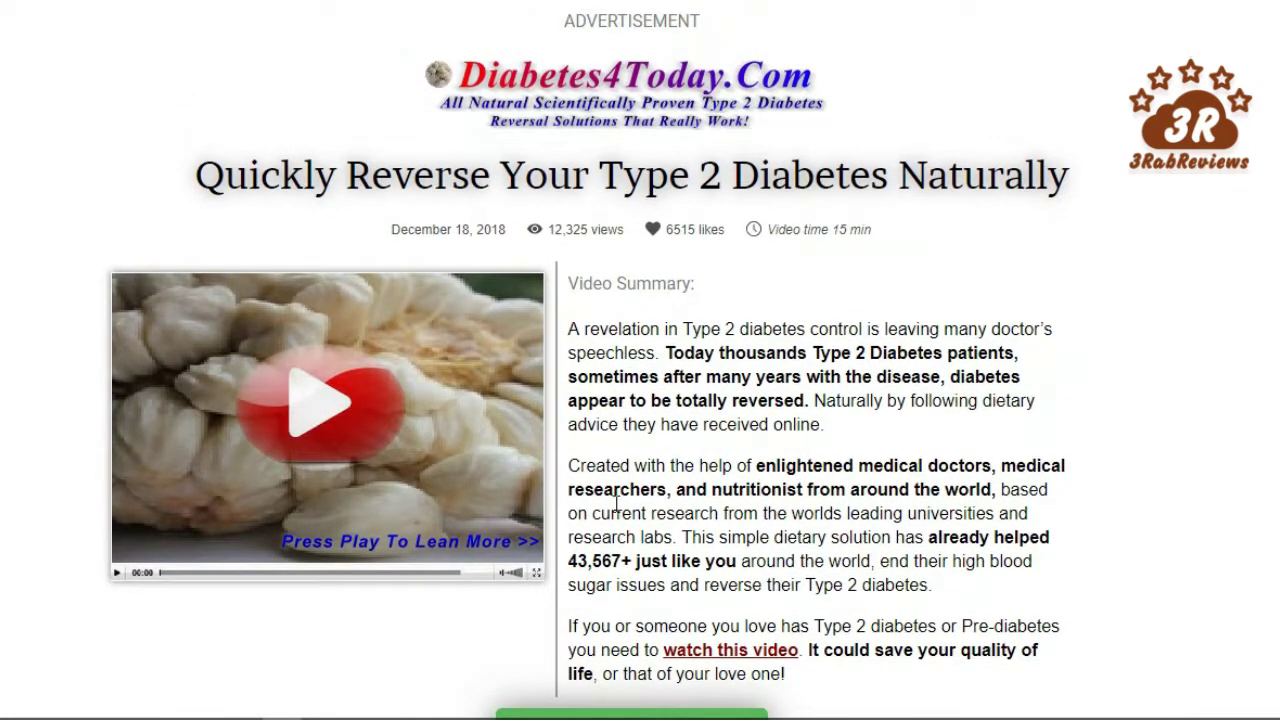
- Switch to Notepad++ and copy the whole Hotjar tracking code, from its comment line to the closing script tag
mouse_move(320, 712)
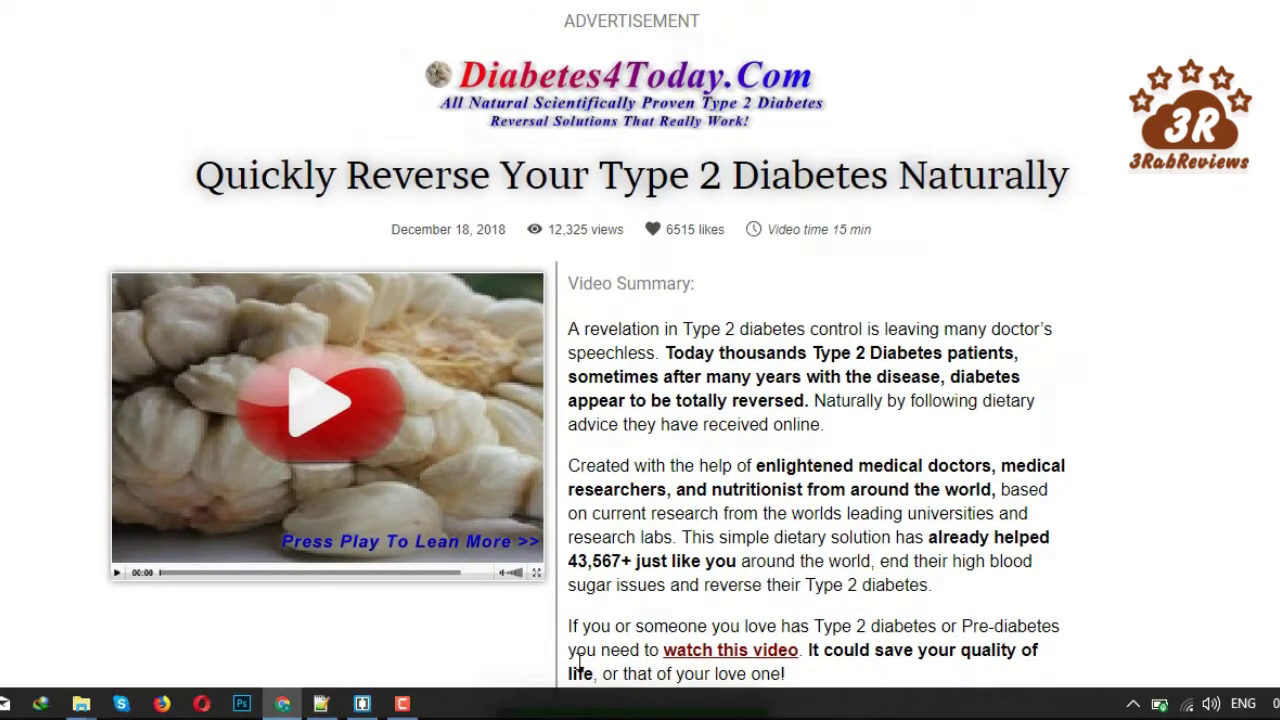
left_click(320, 705)
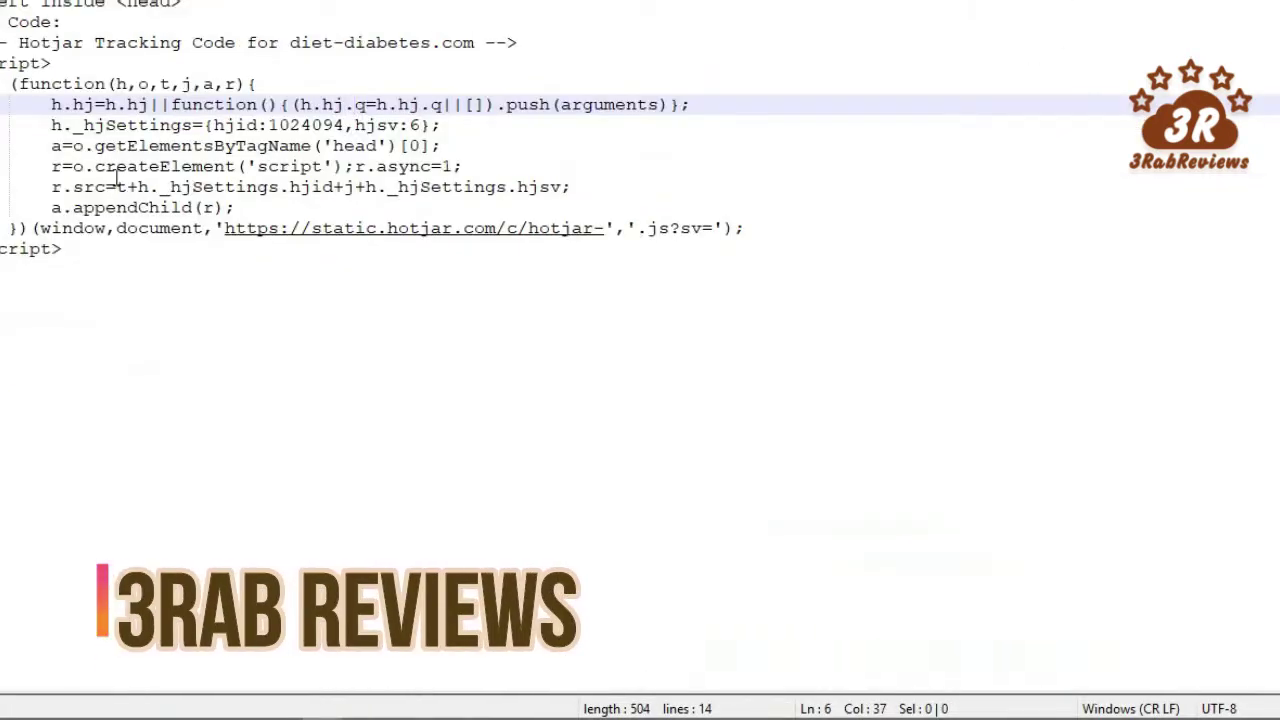
left_click(117, 125)
left_click_drag(62, 249, 2, 42)
key("ctrl+c")
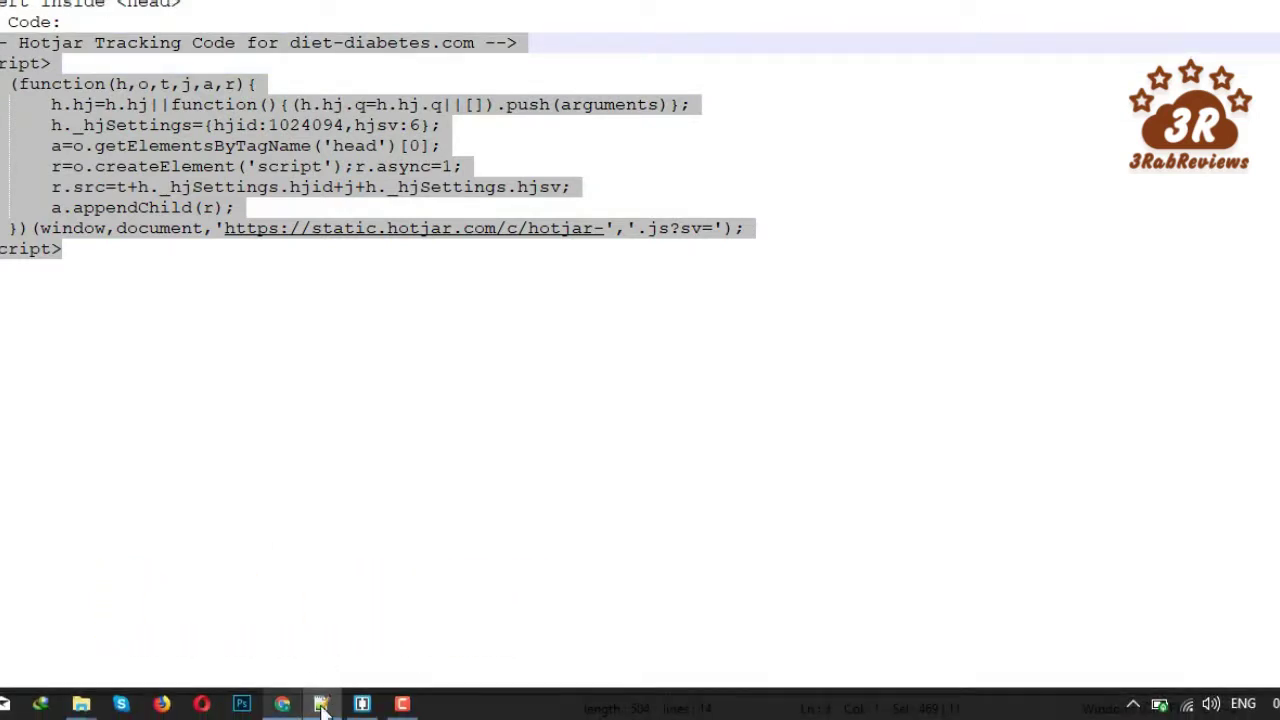
- Switch to Brackets and locate the closing </head> tag at the end of line 67 in index.html
left_click(362, 704)
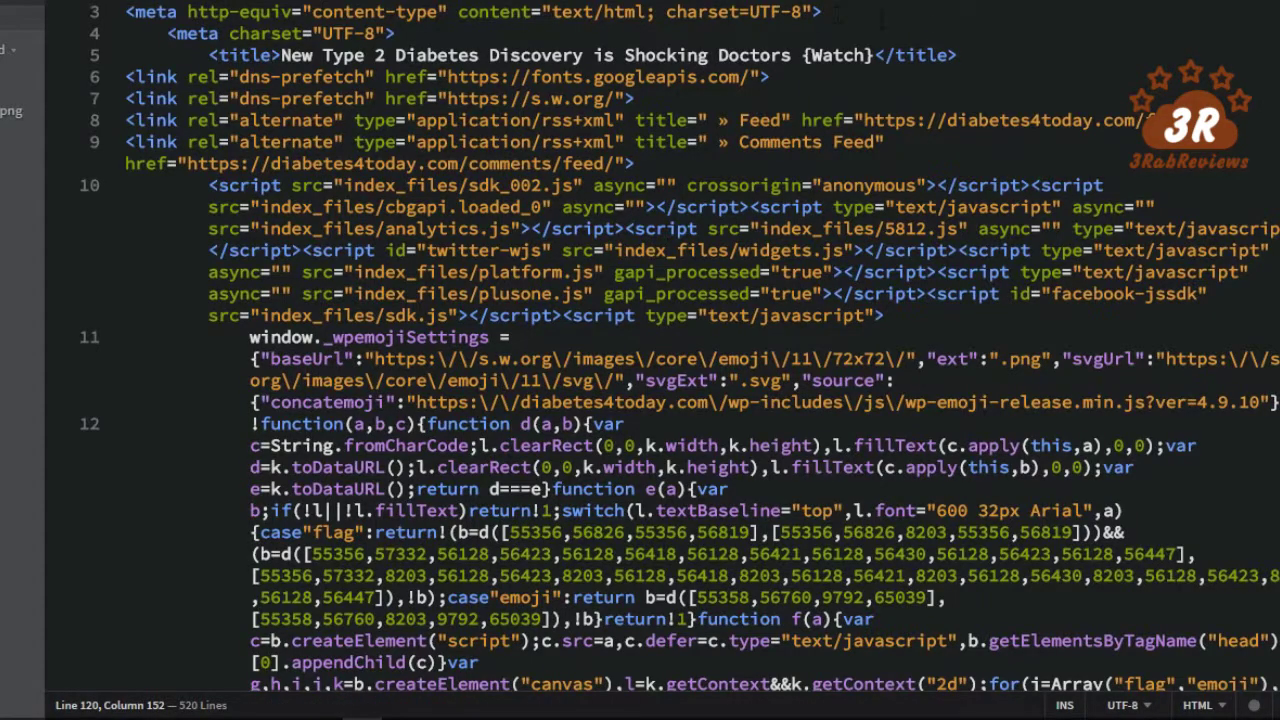
left_click(970, 3)
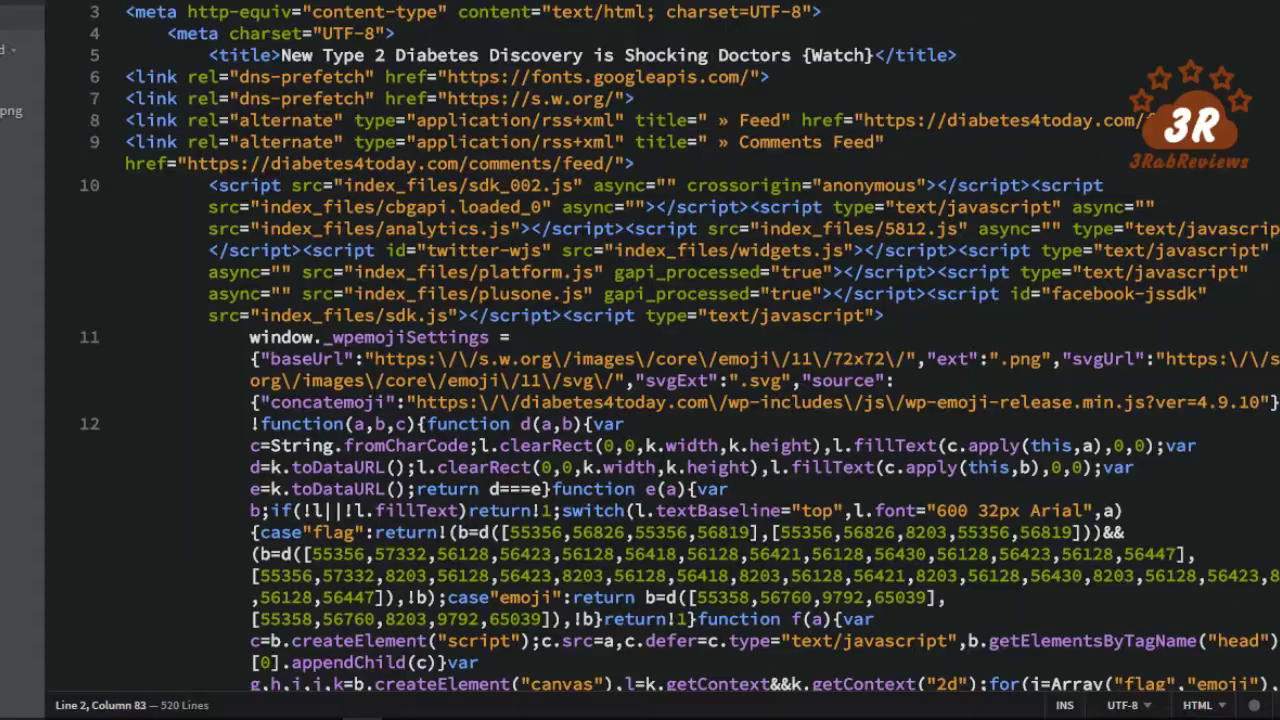
scroll(640, 360, "down", 20)
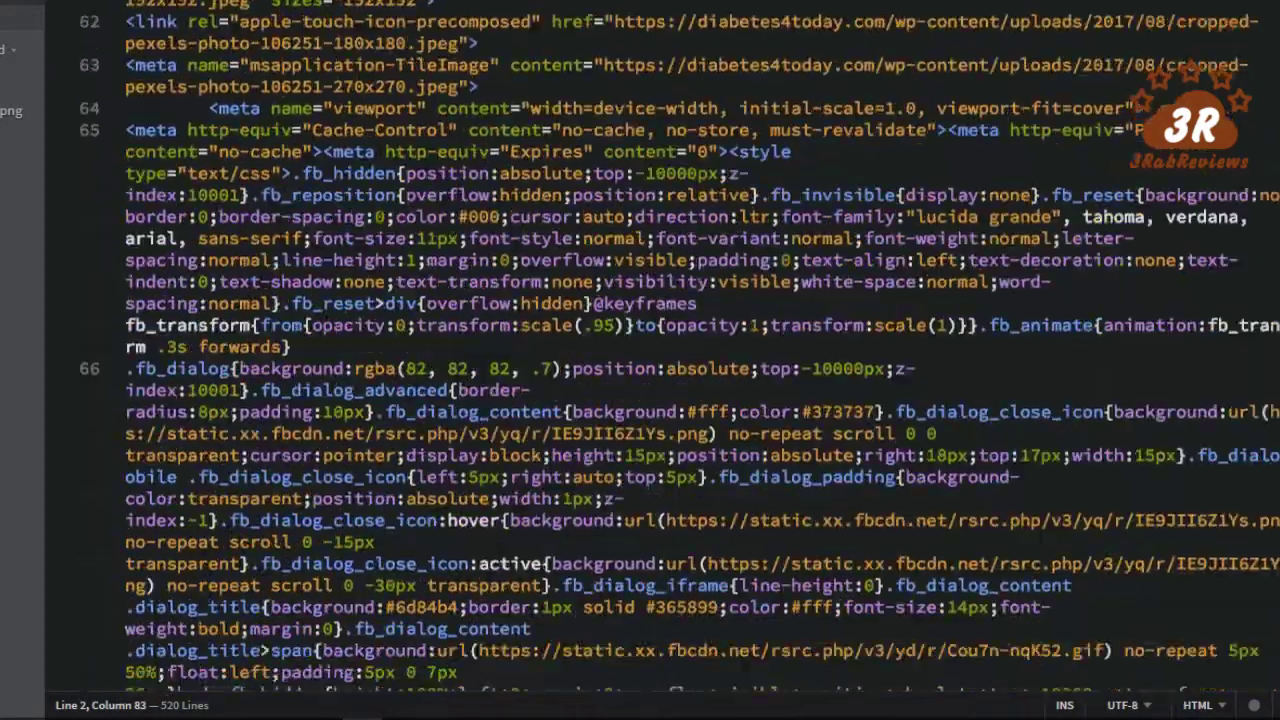
scroll(640, 360, "down", 20)
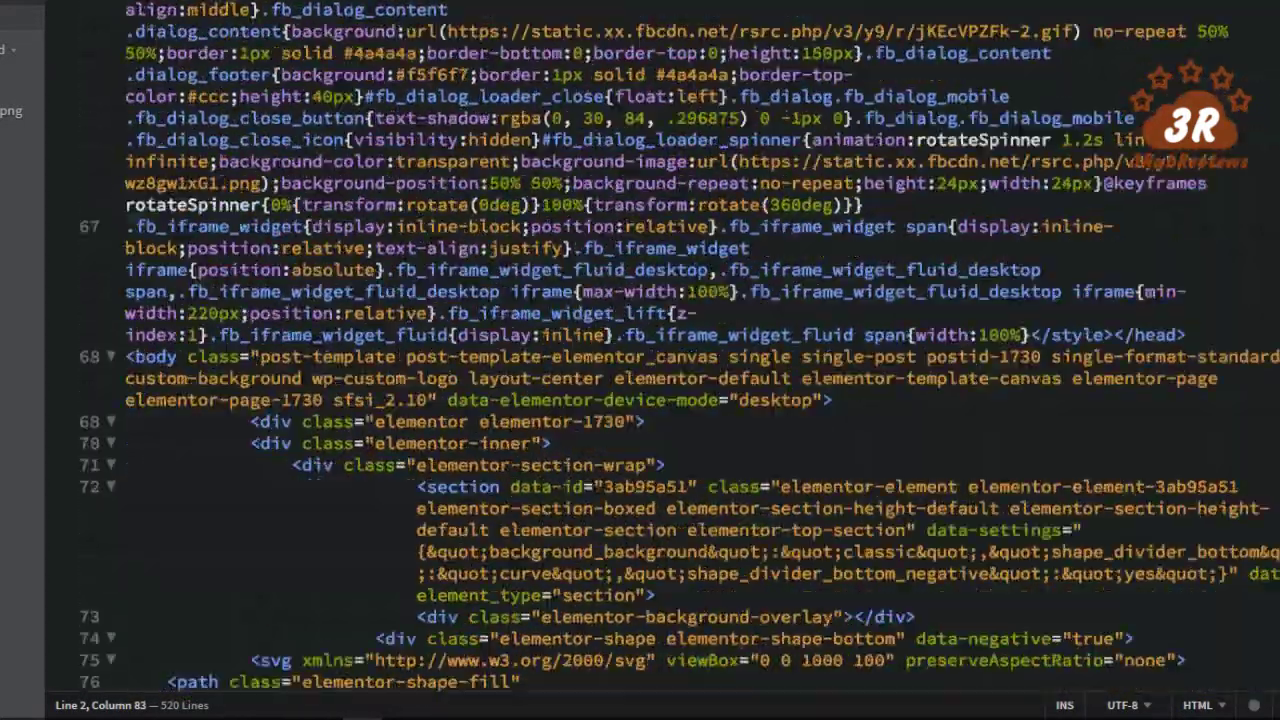
scroll(640, 360, "up", 15)
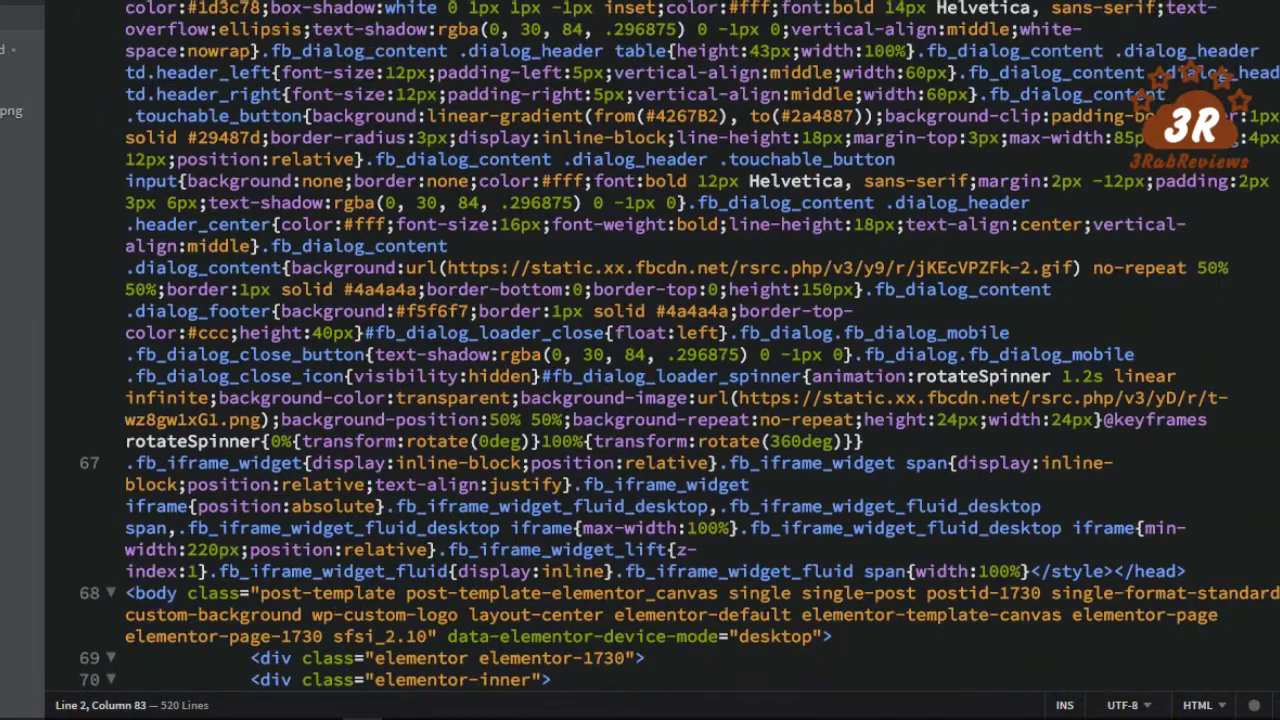
scroll(640, 360, "down", 5)
scroll(640, 360, "up", 4)
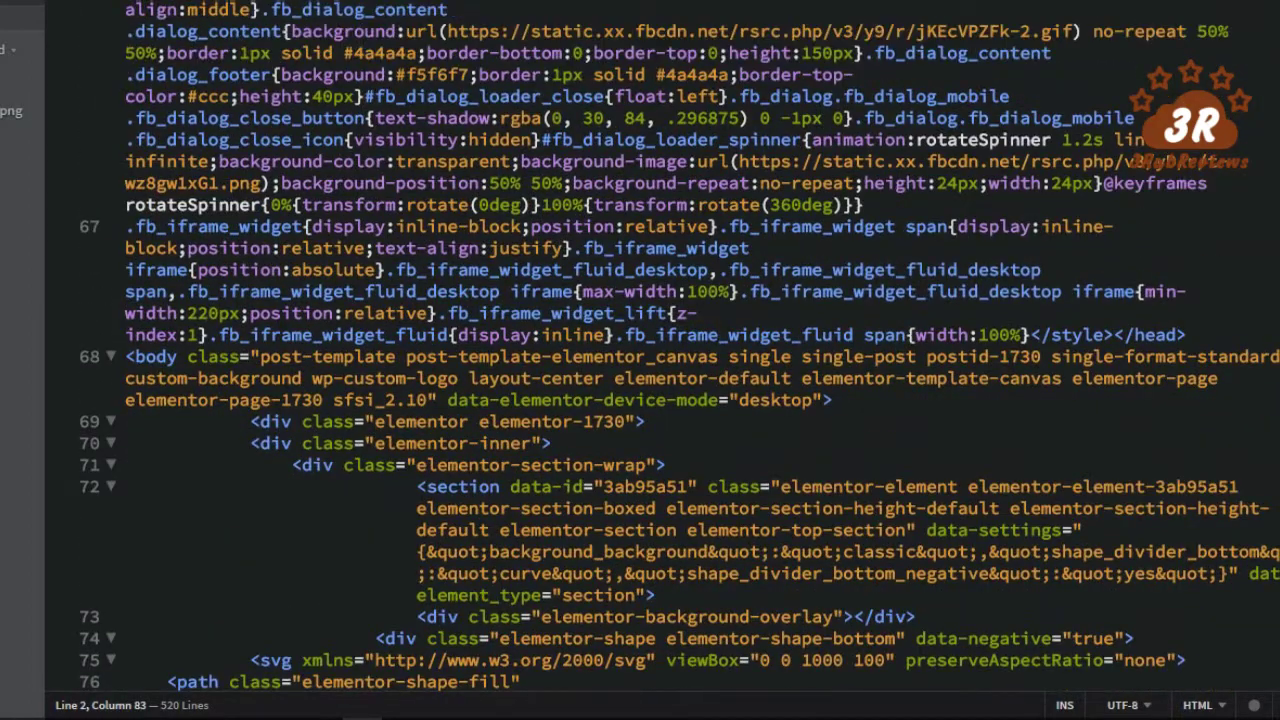
scroll(640, 360, "up", 2)
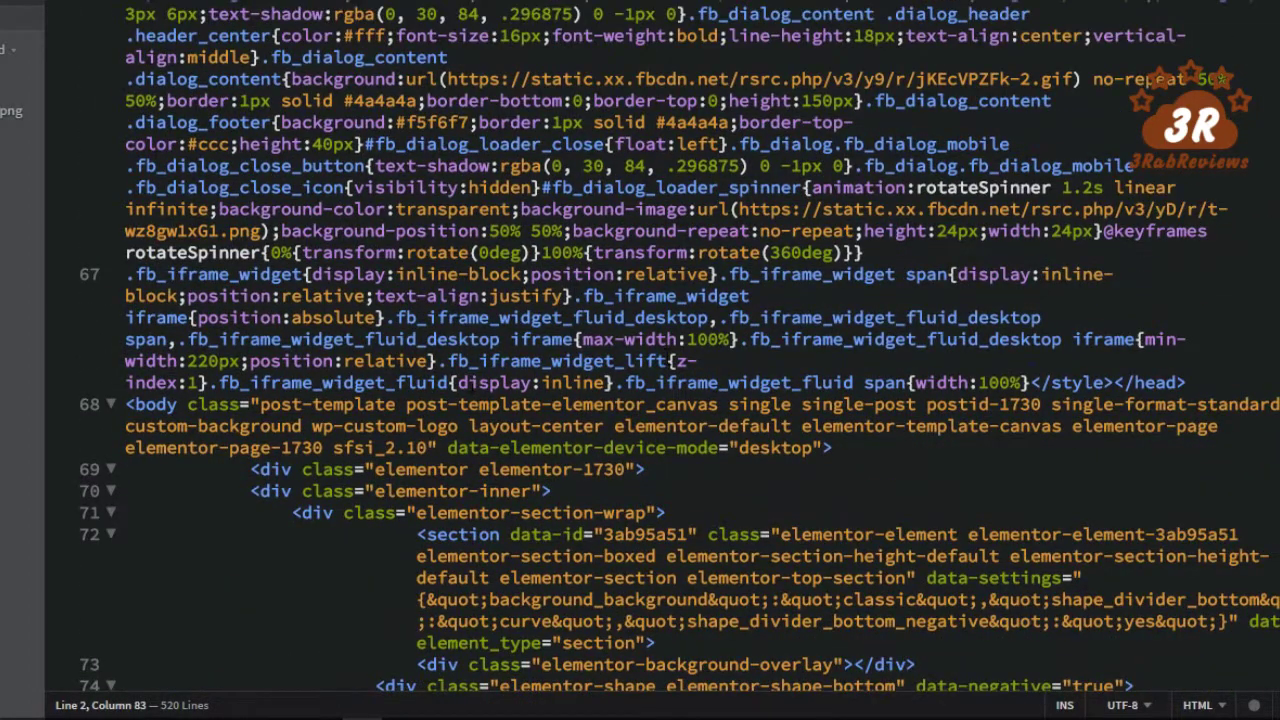
mouse_move(1187, 382)
left_mouse_down()
mouse_move(1116, 382)
mouse_move(1188, 382)
left_mouse_up()
left_click(1116, 382)
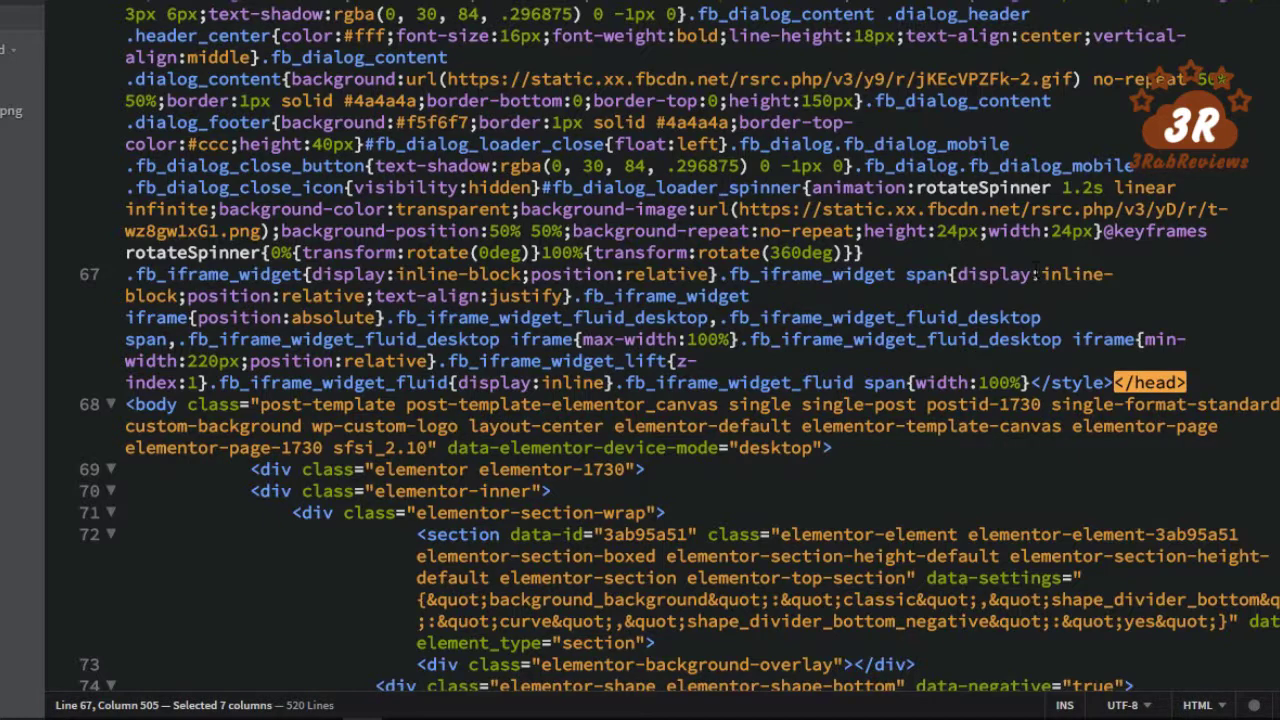
- Move the </head> tag onto its own line and paste the Hotjar tracking code directly above it
key("Left")
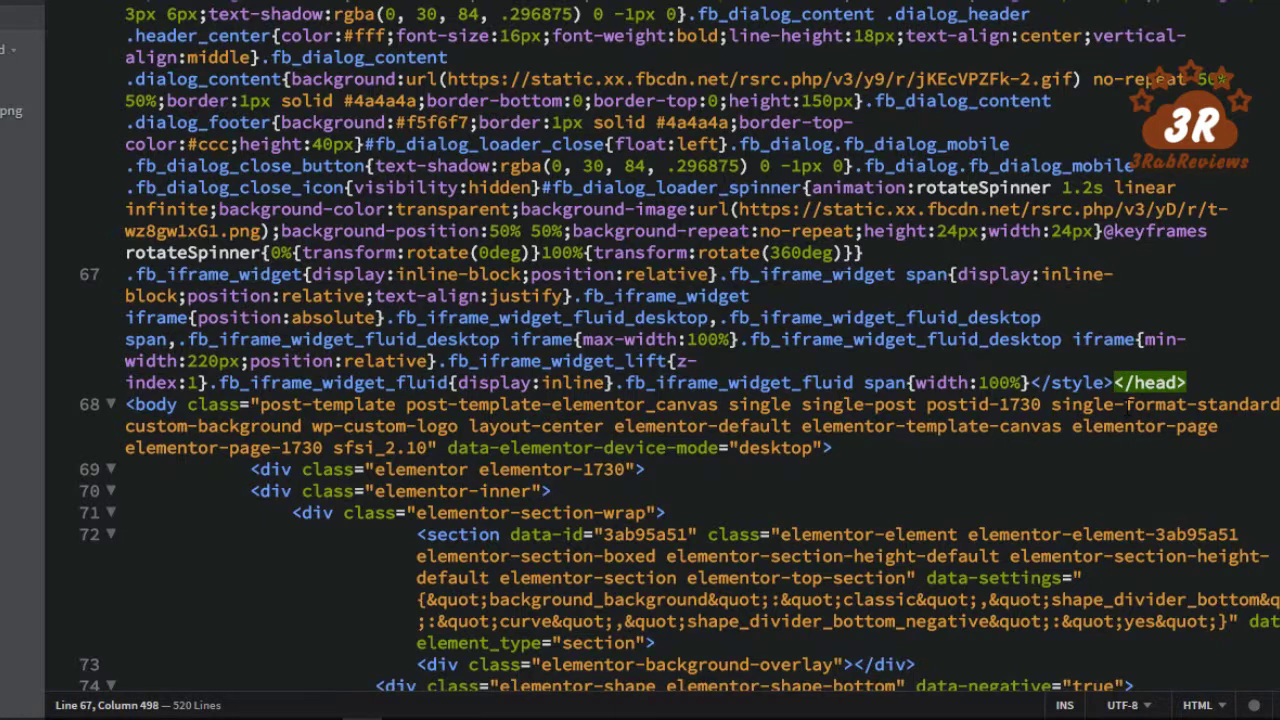
key("Return")
key("Left")
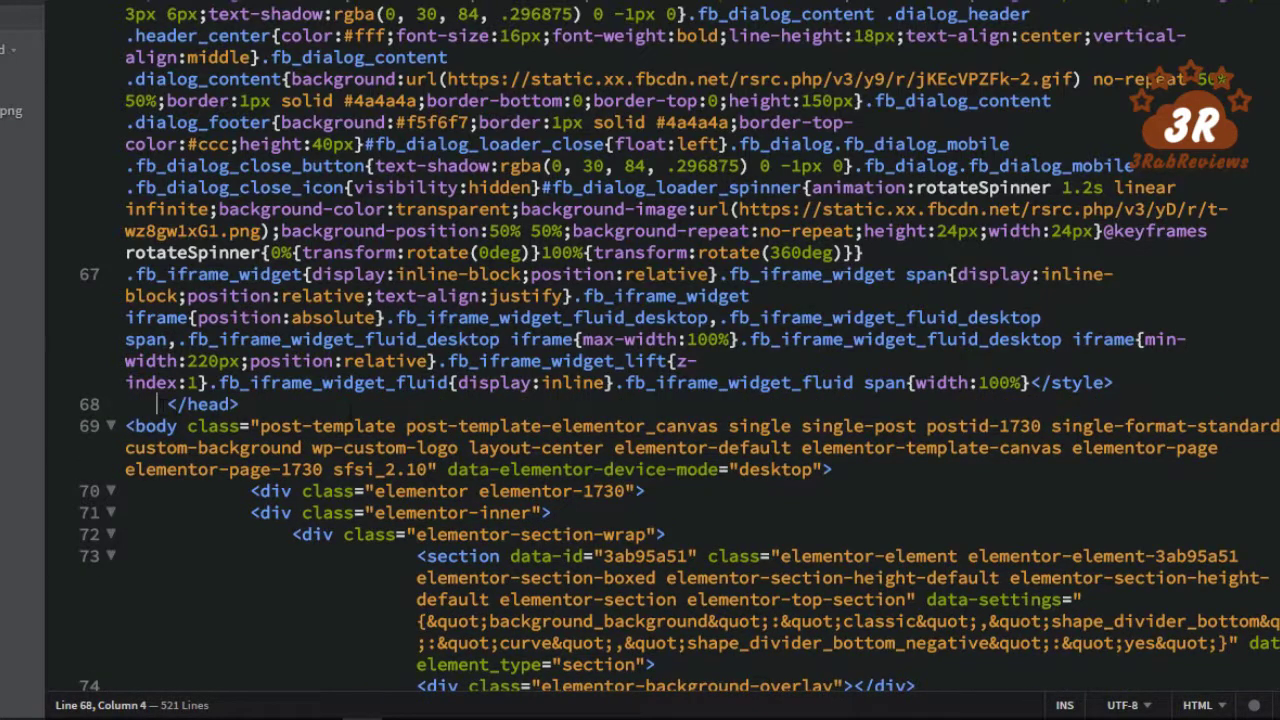
key("Return")
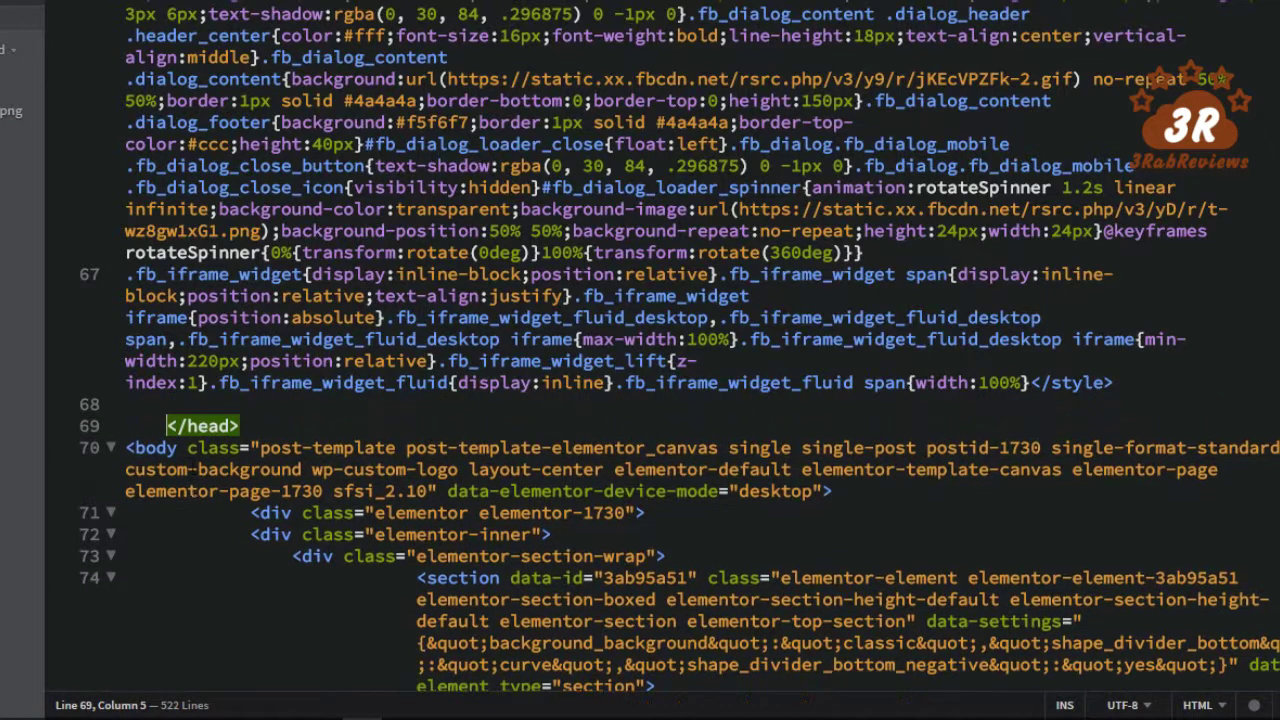
key("Up")
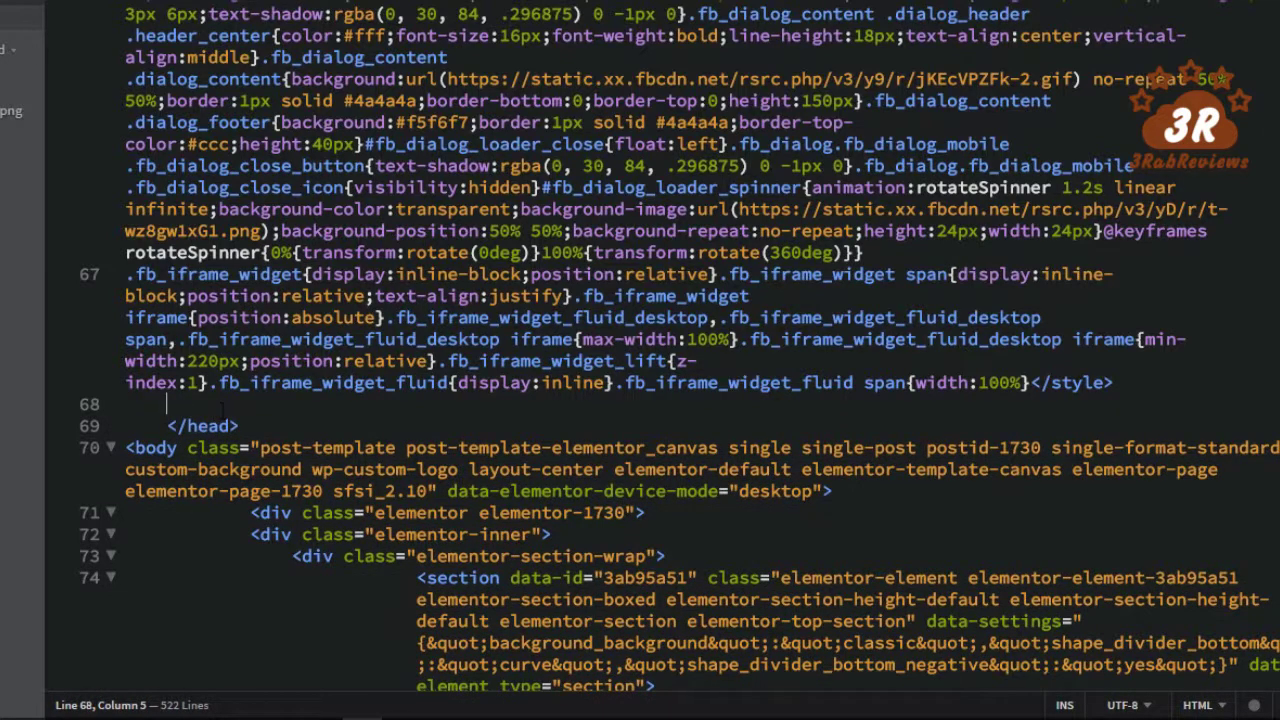
key("ctrl+v")
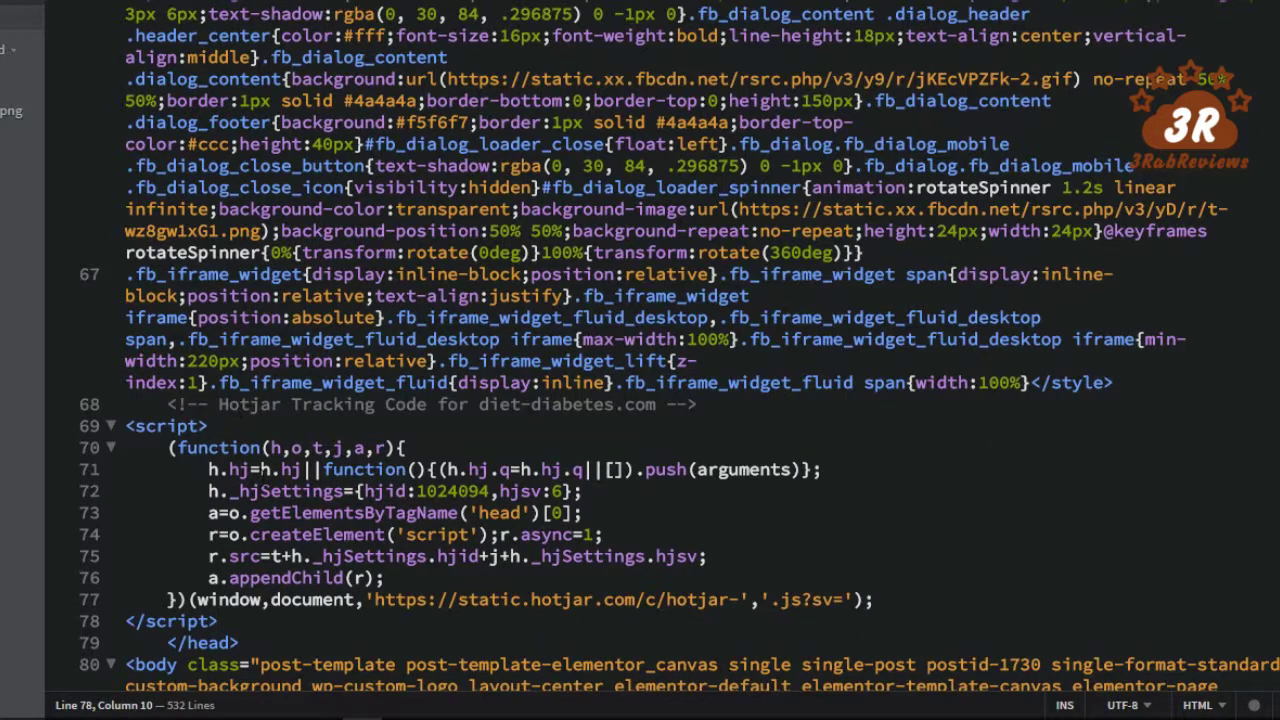
left_click(261, 491)
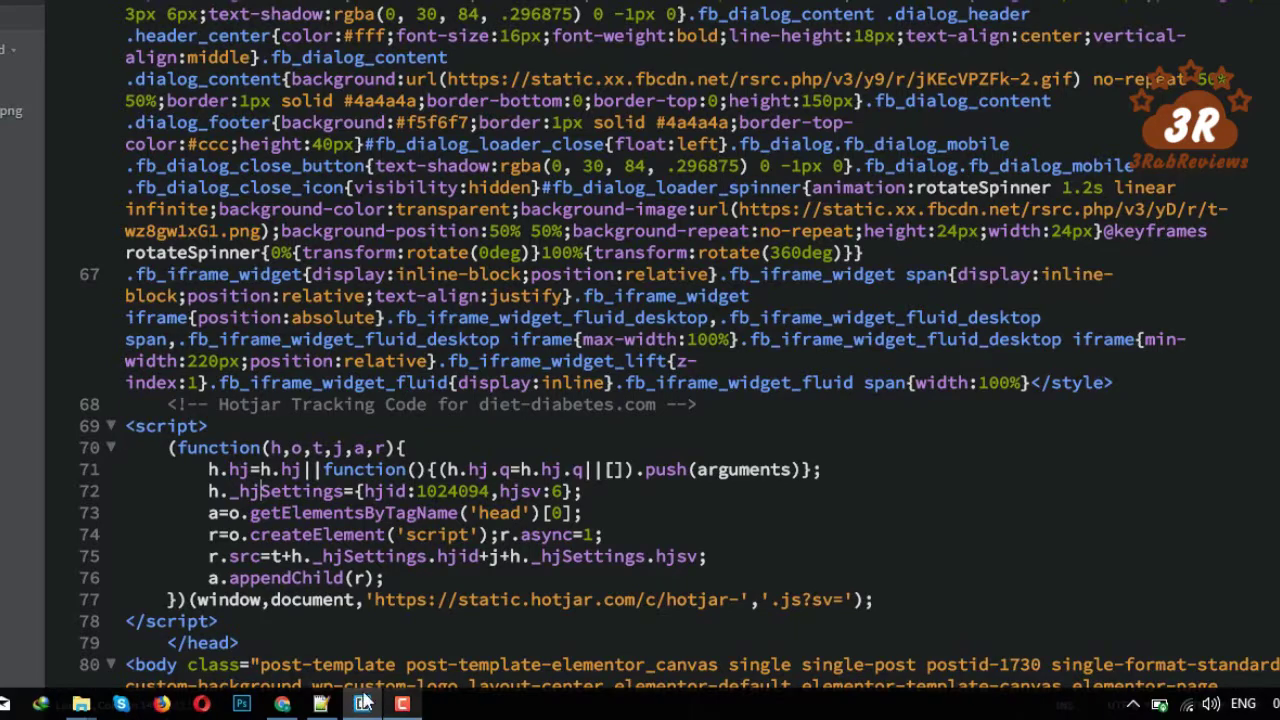
- Switch to the Hotjar page in Chrome and copy the diet-diabetes.com tracking code to the clipboard
left_click(284, 704)
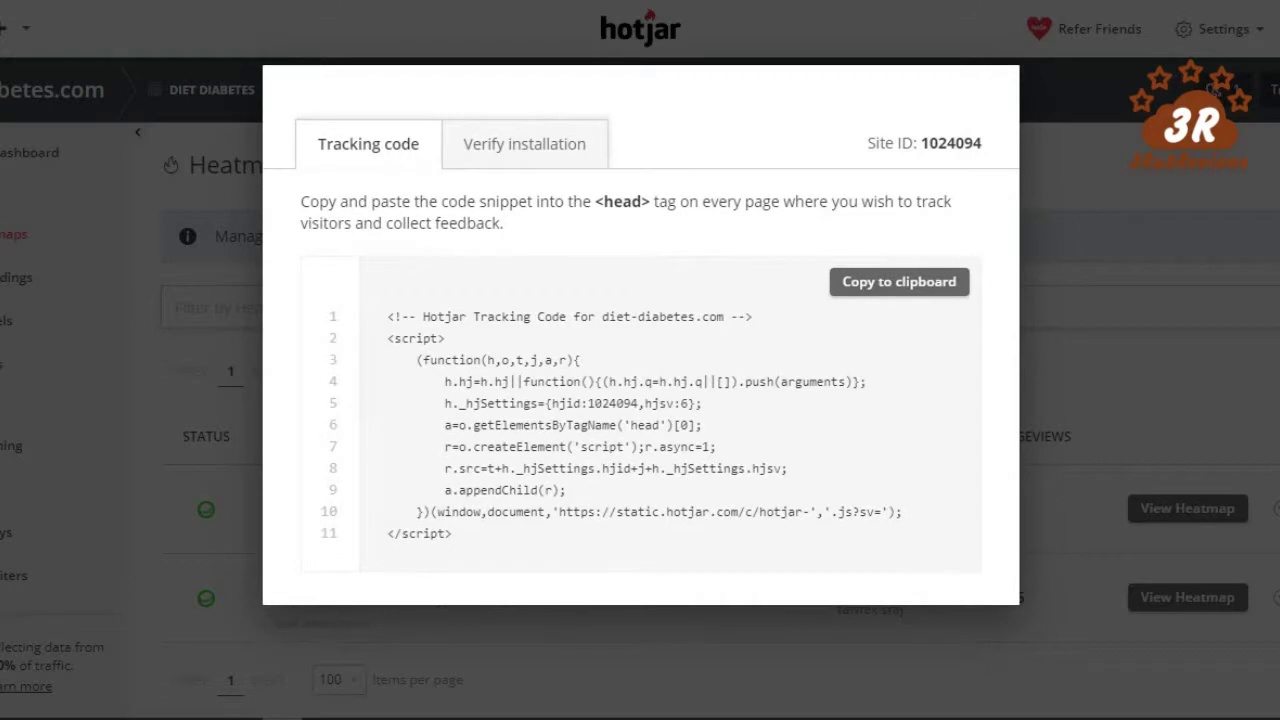
left_click(882, 292)
left_click(860, 314)
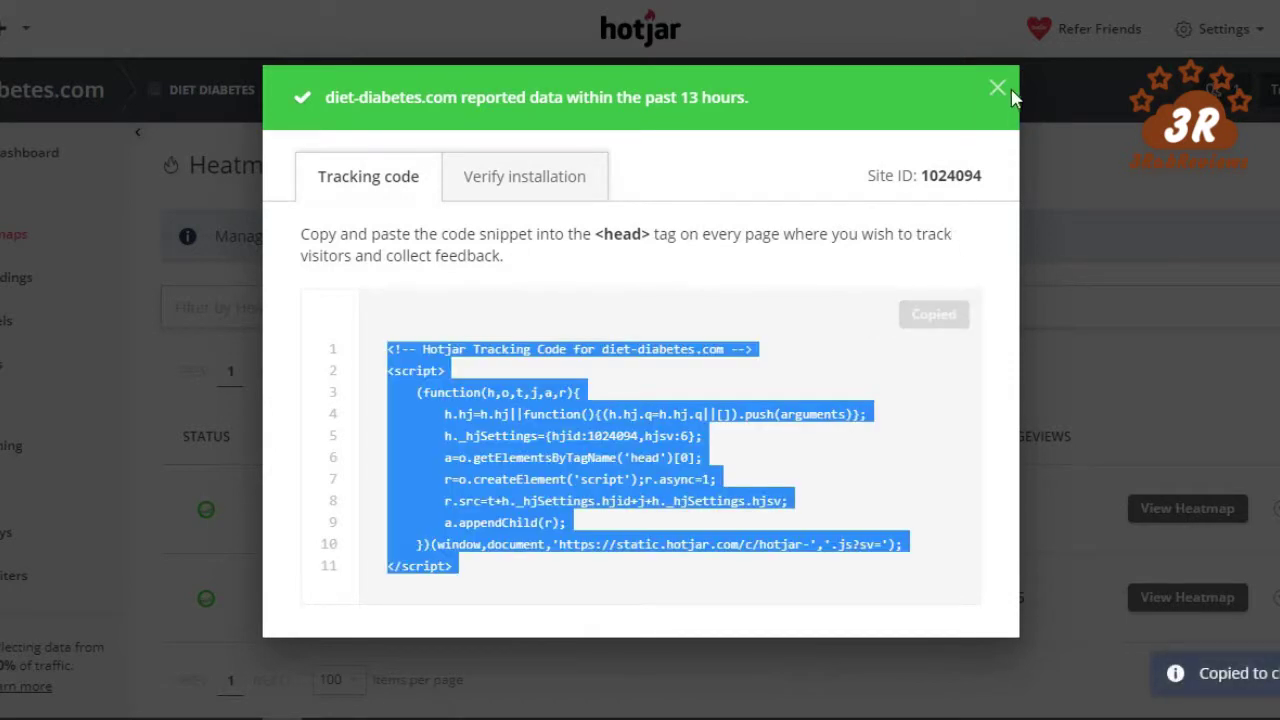
- Return to index.html in Brackets and review the </head> tag on line 79, below the inserted Hotjar script
mouse_move(400, 708)
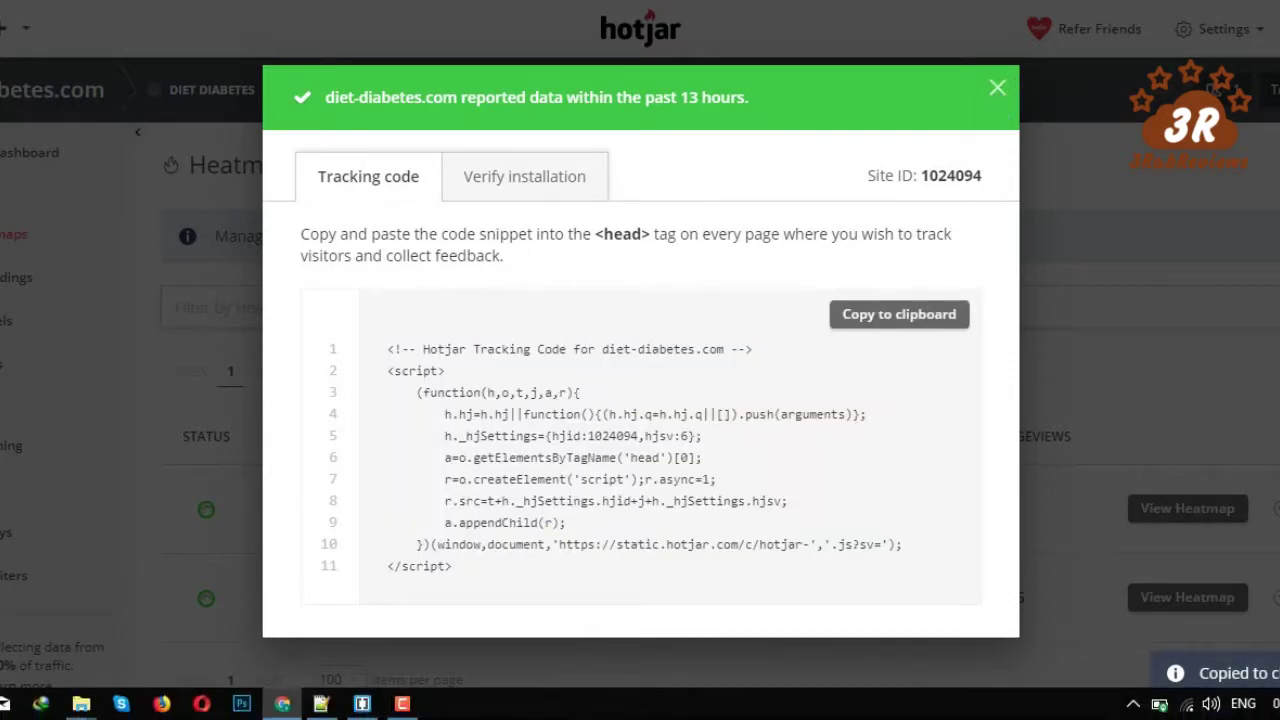
left_click(360, 704)
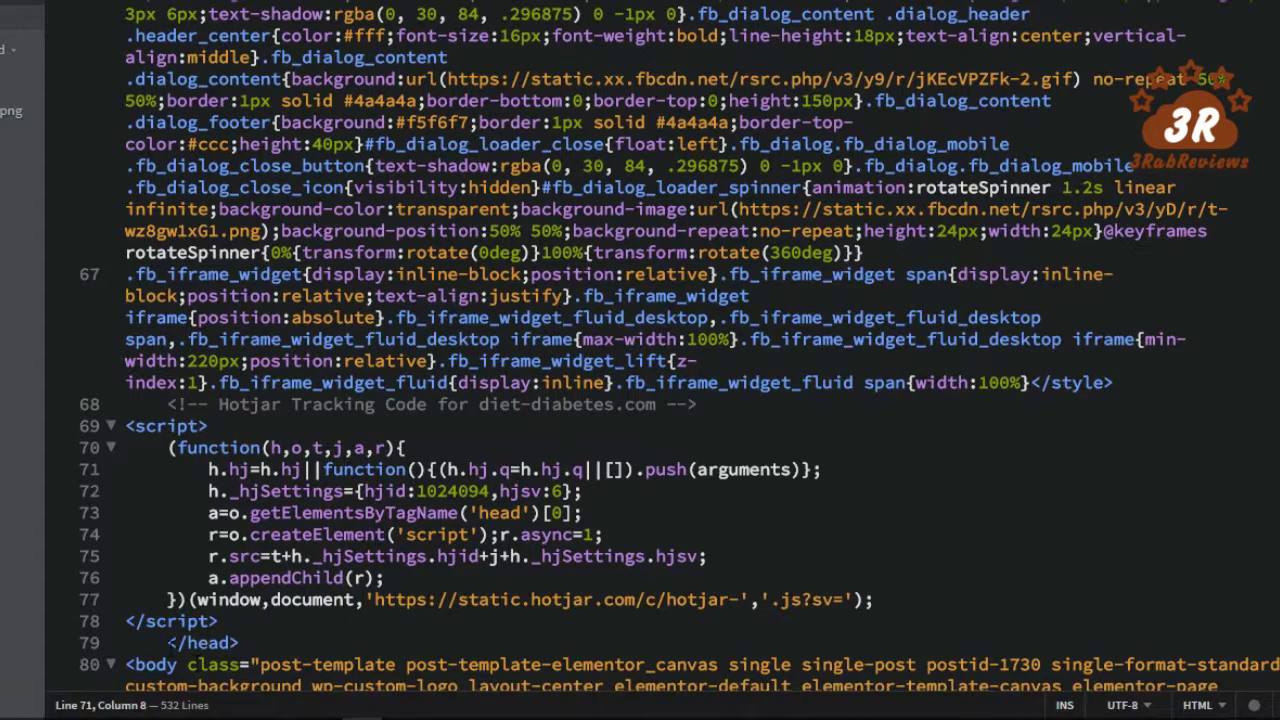
left_click(167, 643)
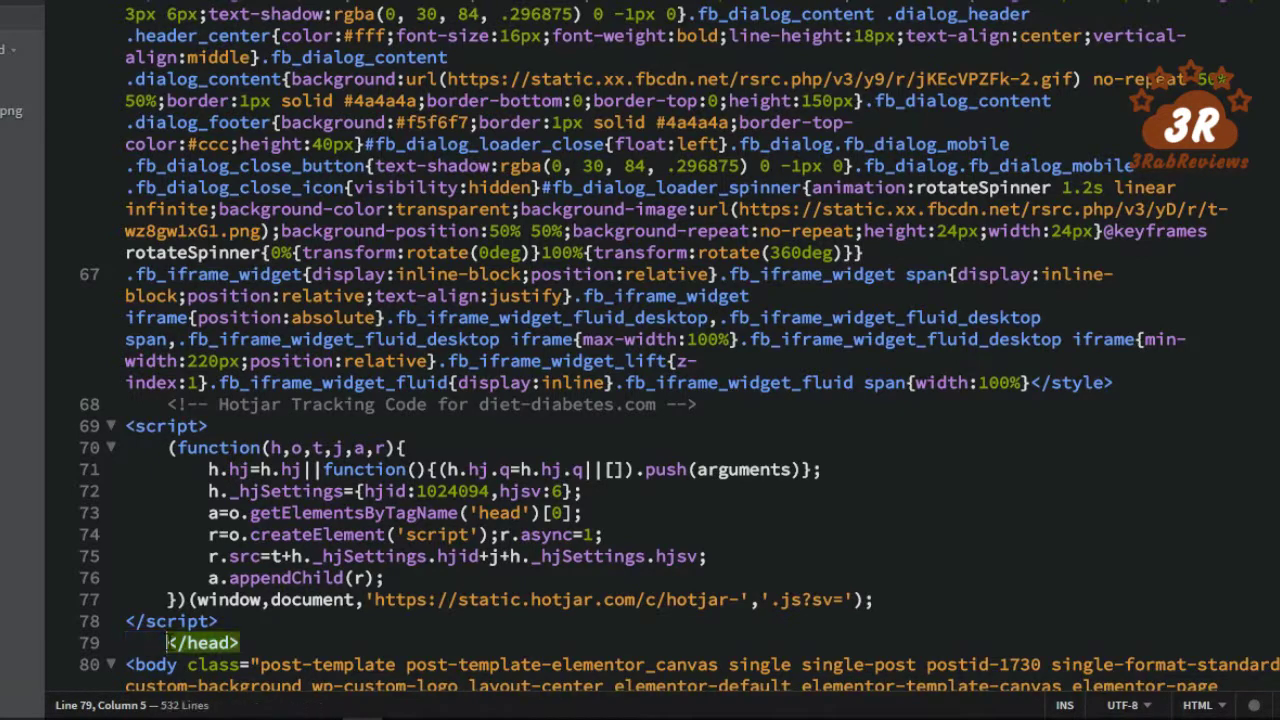
left_click_drag(167, 643, 262, 633)
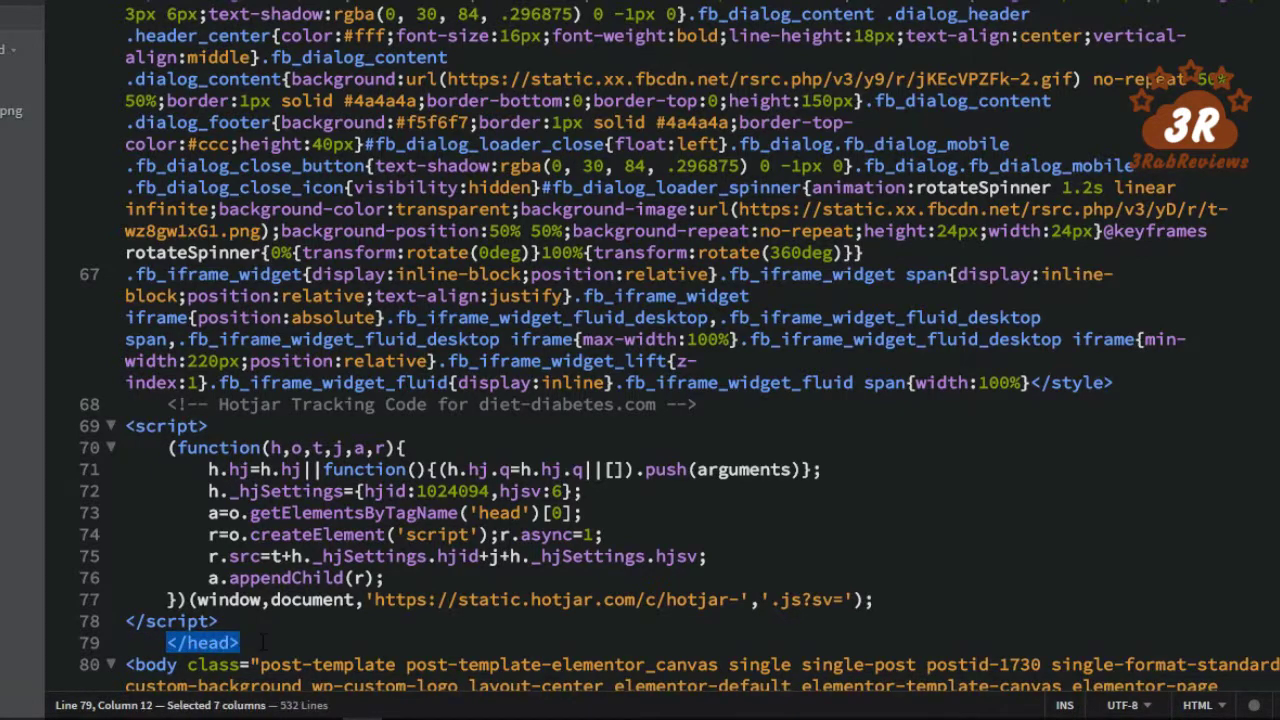
scroll(262, 578, "down", 5)
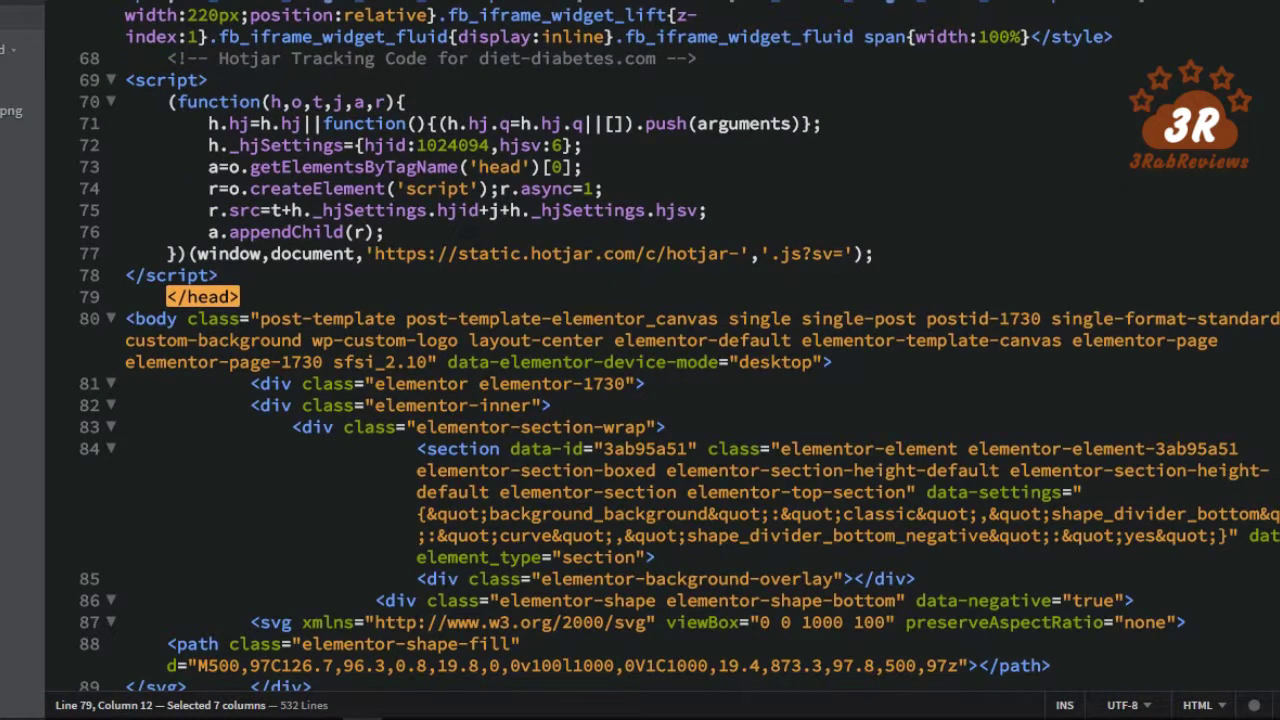
- Search index.html for "/head" to locate the closing head tag
left_click_drag(178, 297, 228, 297)
key("ctrl+f")
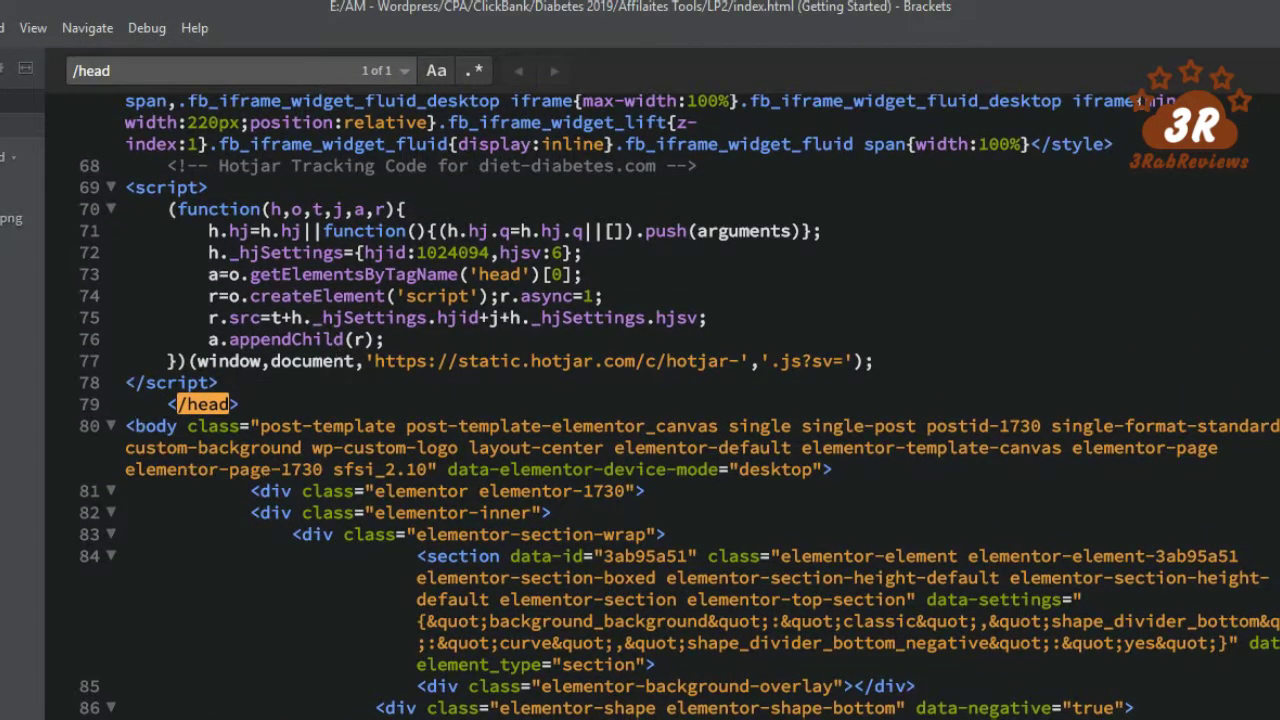
left_click(120, 69)
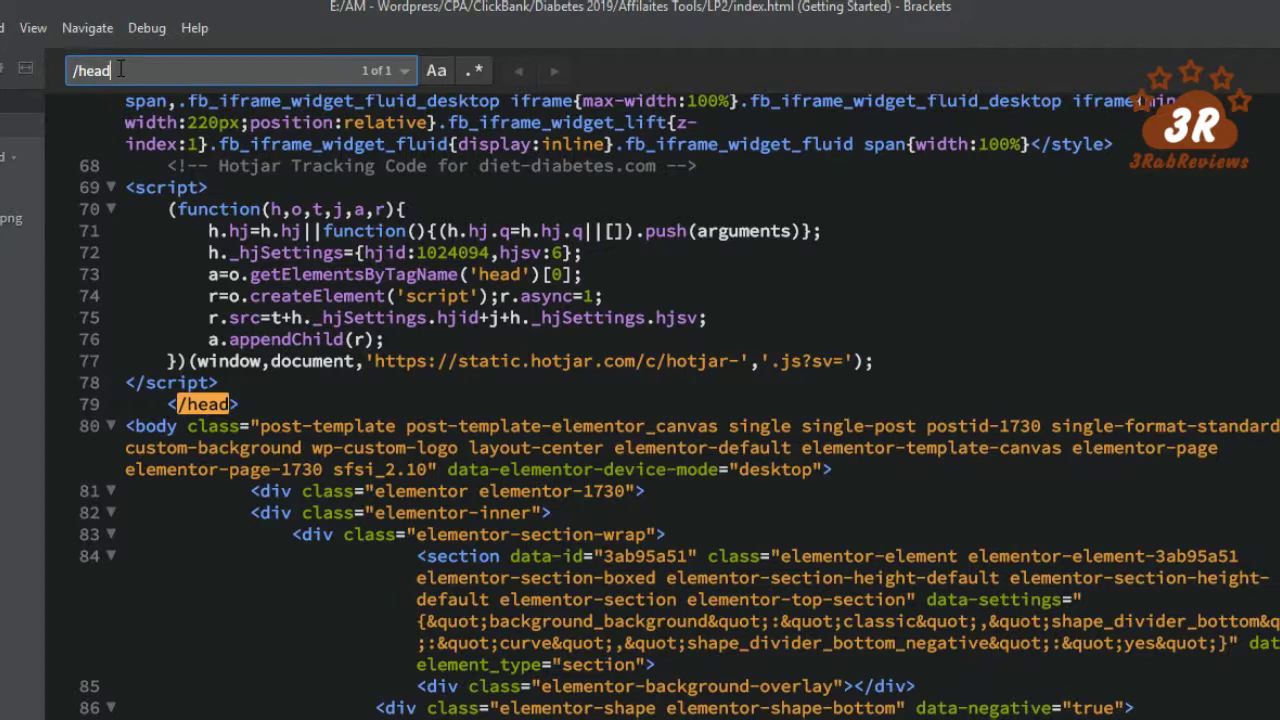
left_click_drag(120, 69, 64, 76)
type("/")
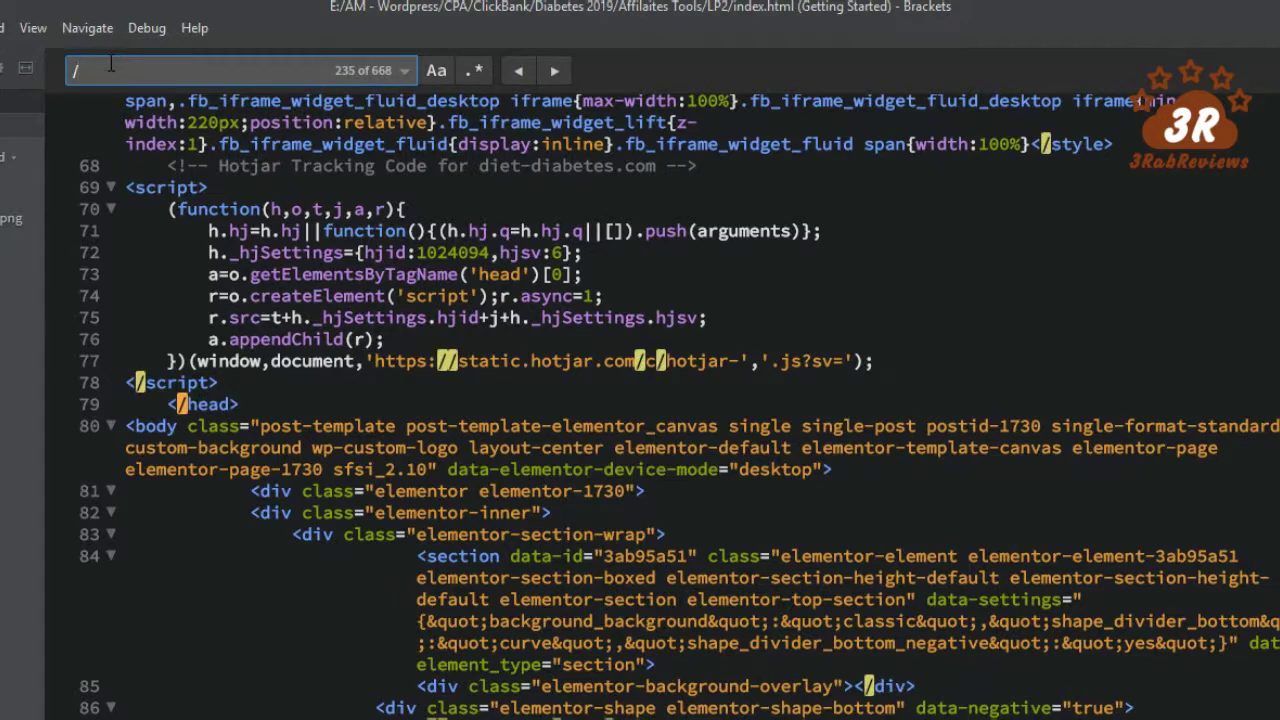
type("head")
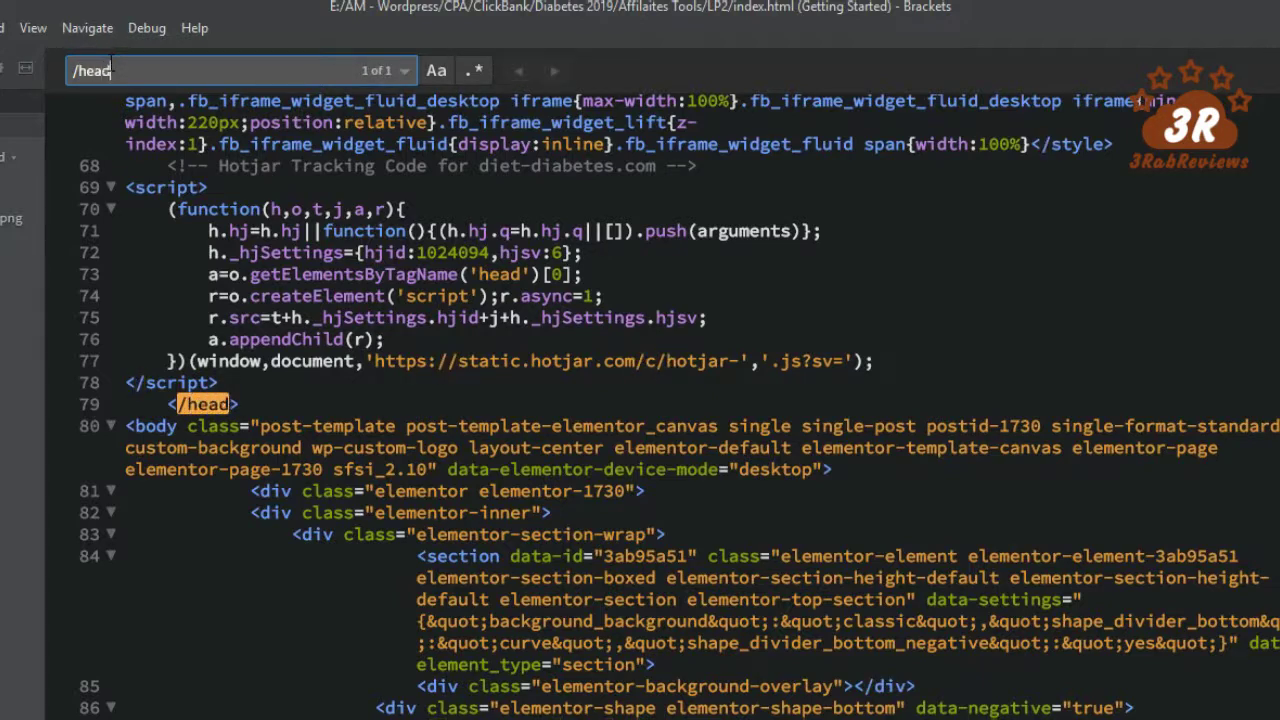
- Undo the recent edits back to the empty line above the </head> tag and paste the Hotjar tracking code there again
left_click(168, 404)
key("Return")
key("Return")
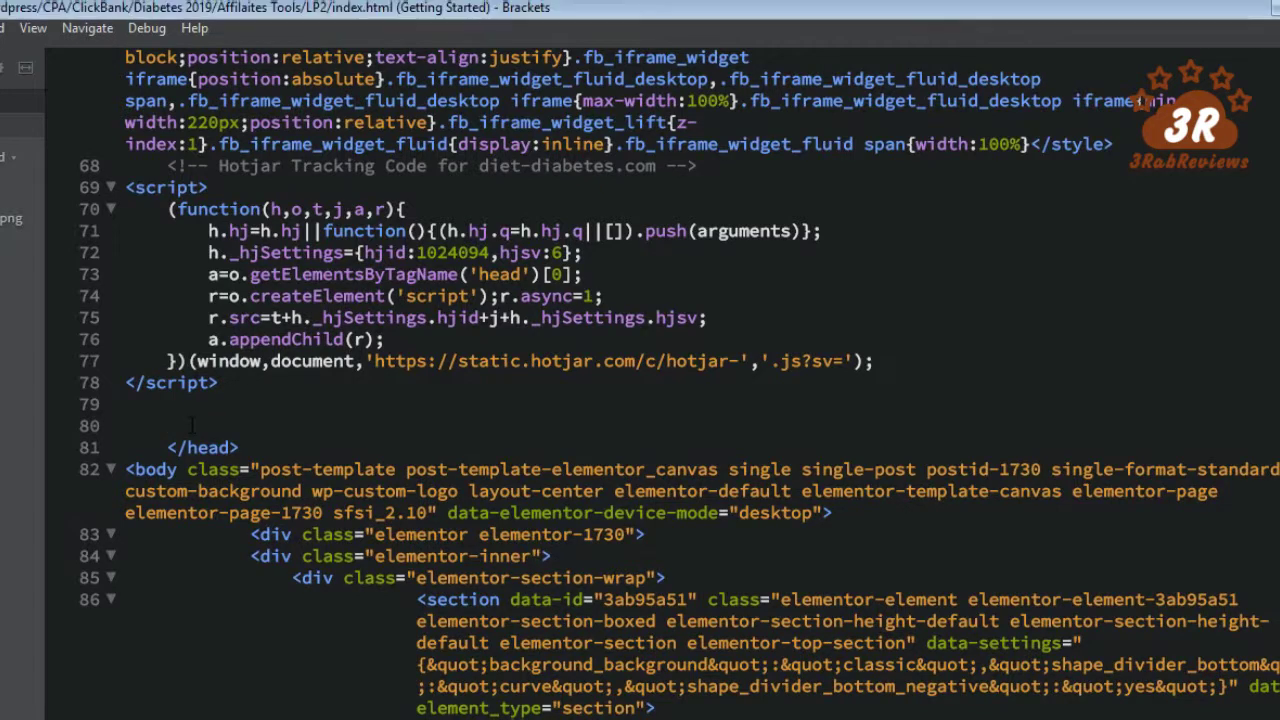
key("ctrl+z")
key("ctrl+z")
key("ctrl+z")
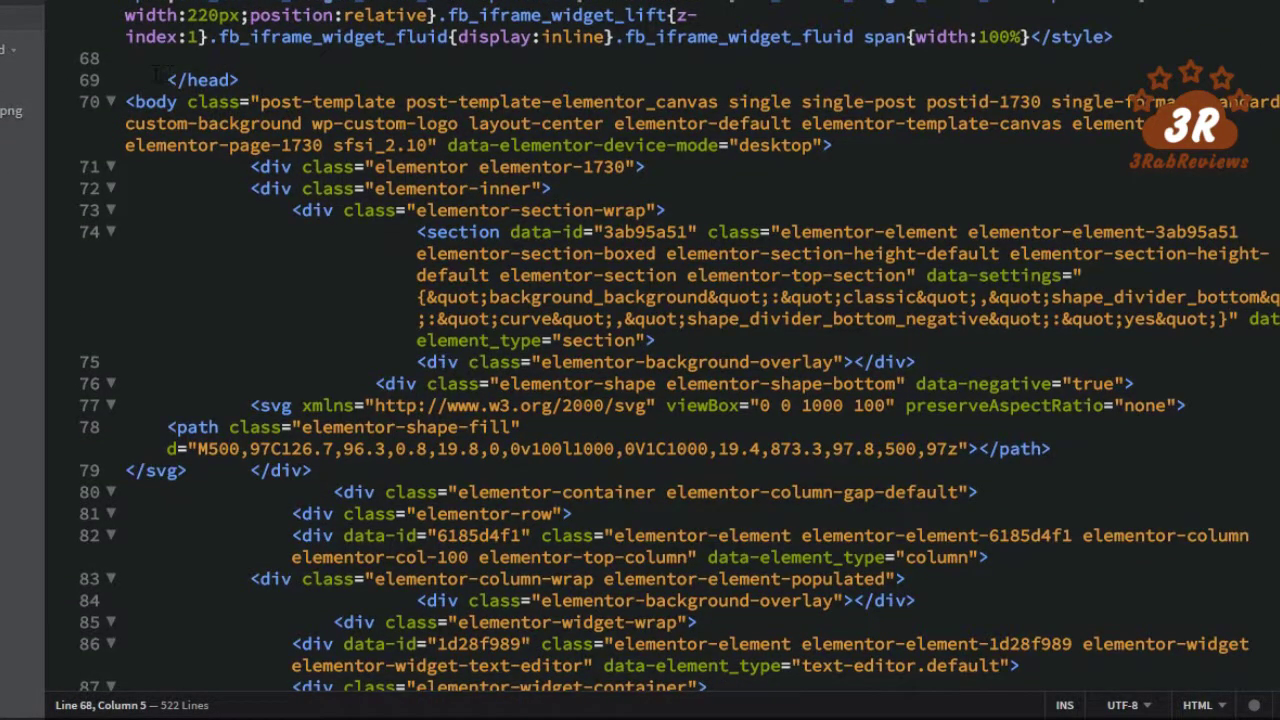
key("ctrl+v")
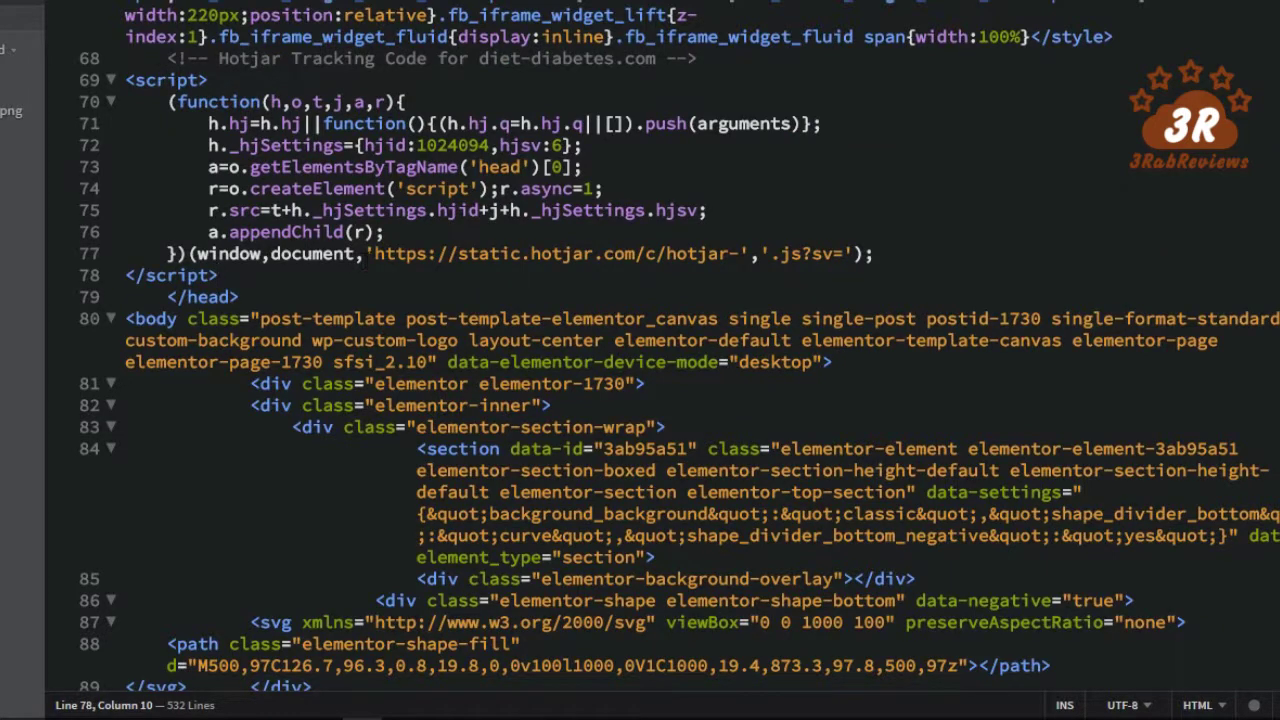
- Switch to Chrome, close the Hotjar tracking code dialog and return to the ClickMagick tracking links page
mouse_move(286, 707)
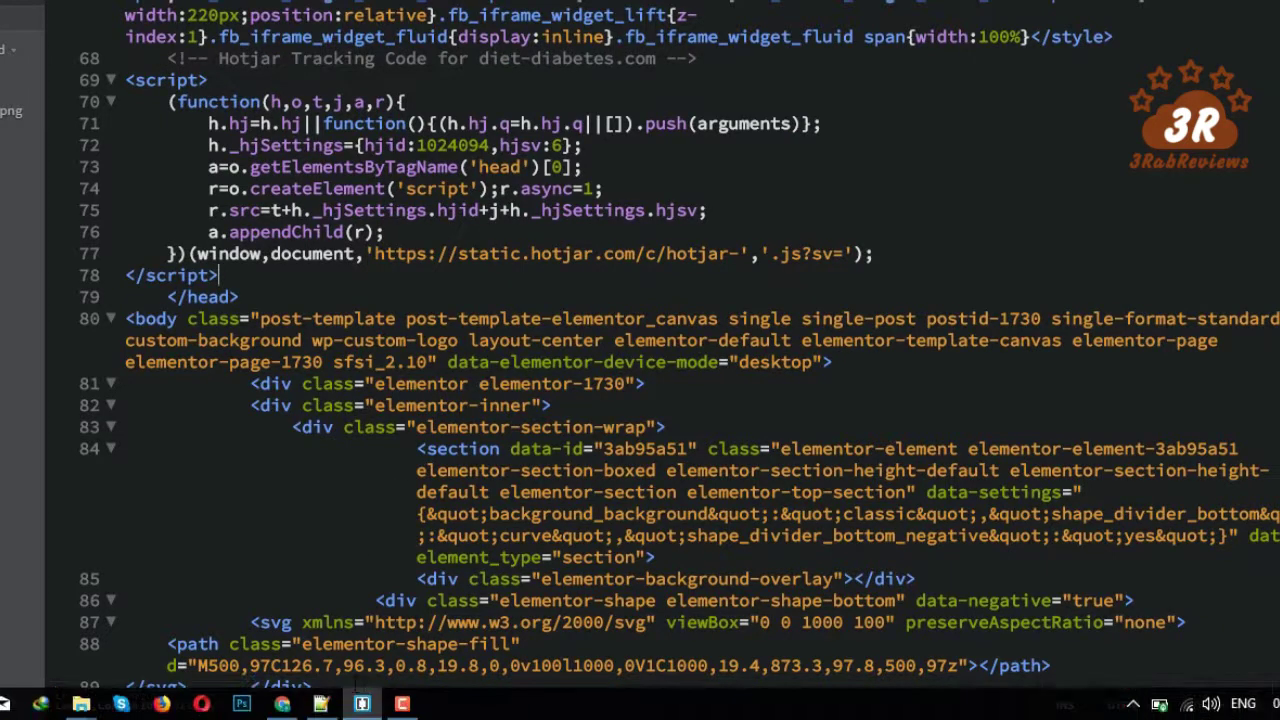
left_click(286, 707)
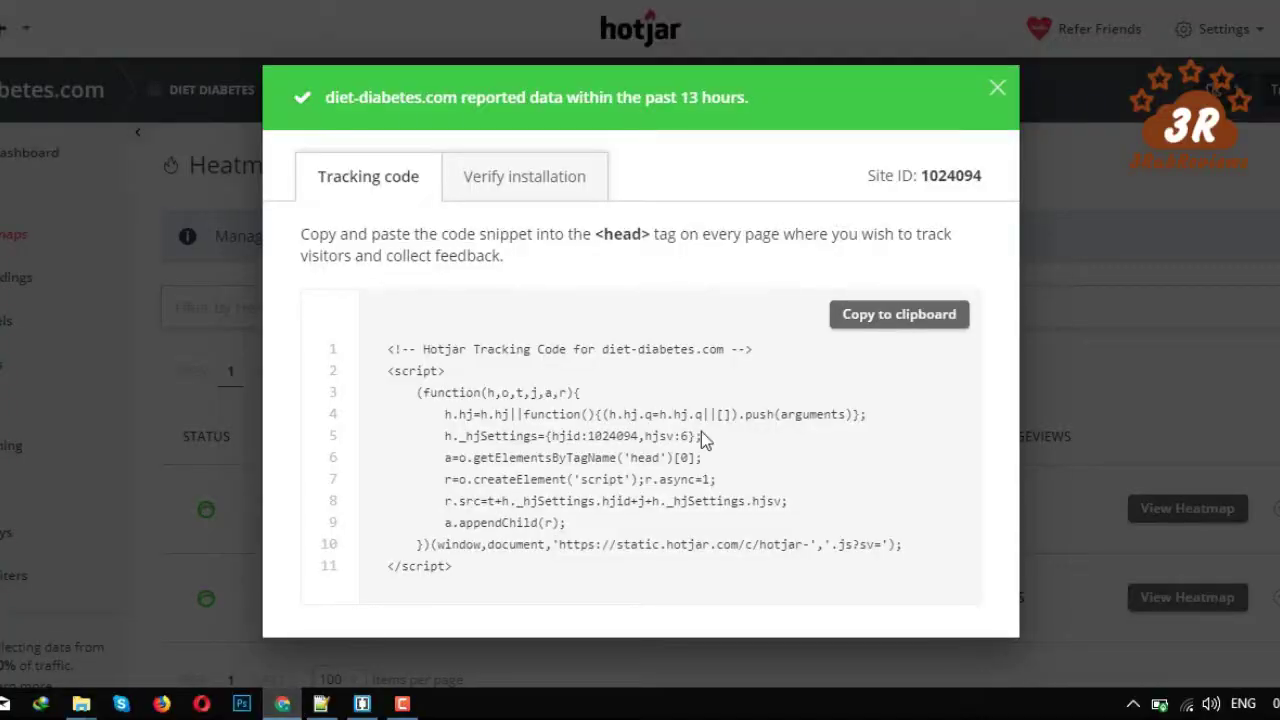
left_click(997, 88)
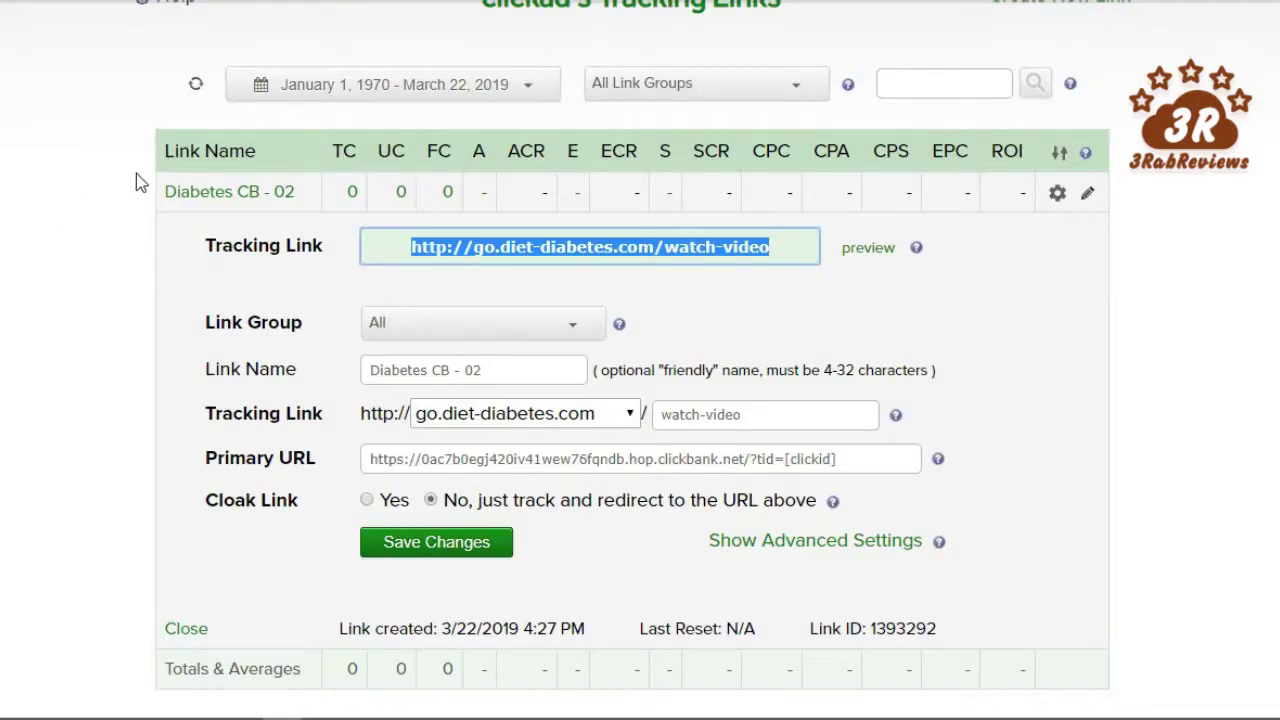
left_click(84, 225)
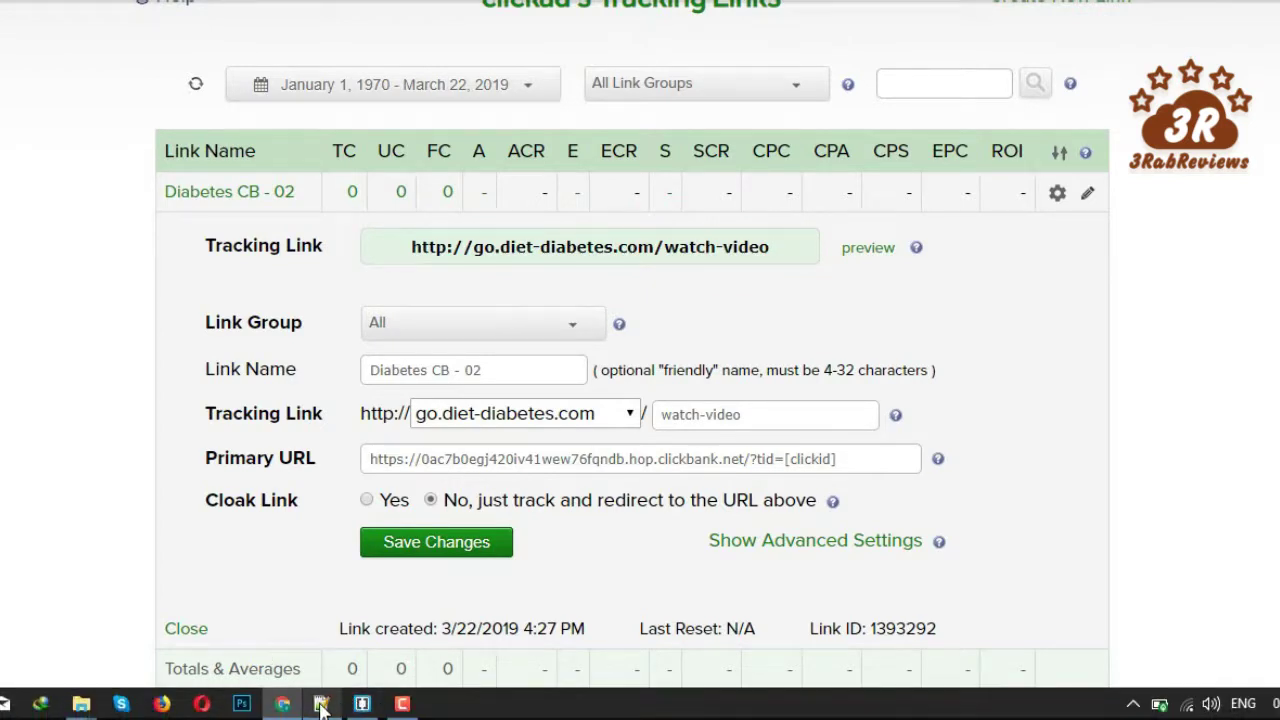
- Switch to the text notes, find the Pass SubId instructions and copy the ClickMagick pass_subidsv2.js script line
left_click(322, 708)
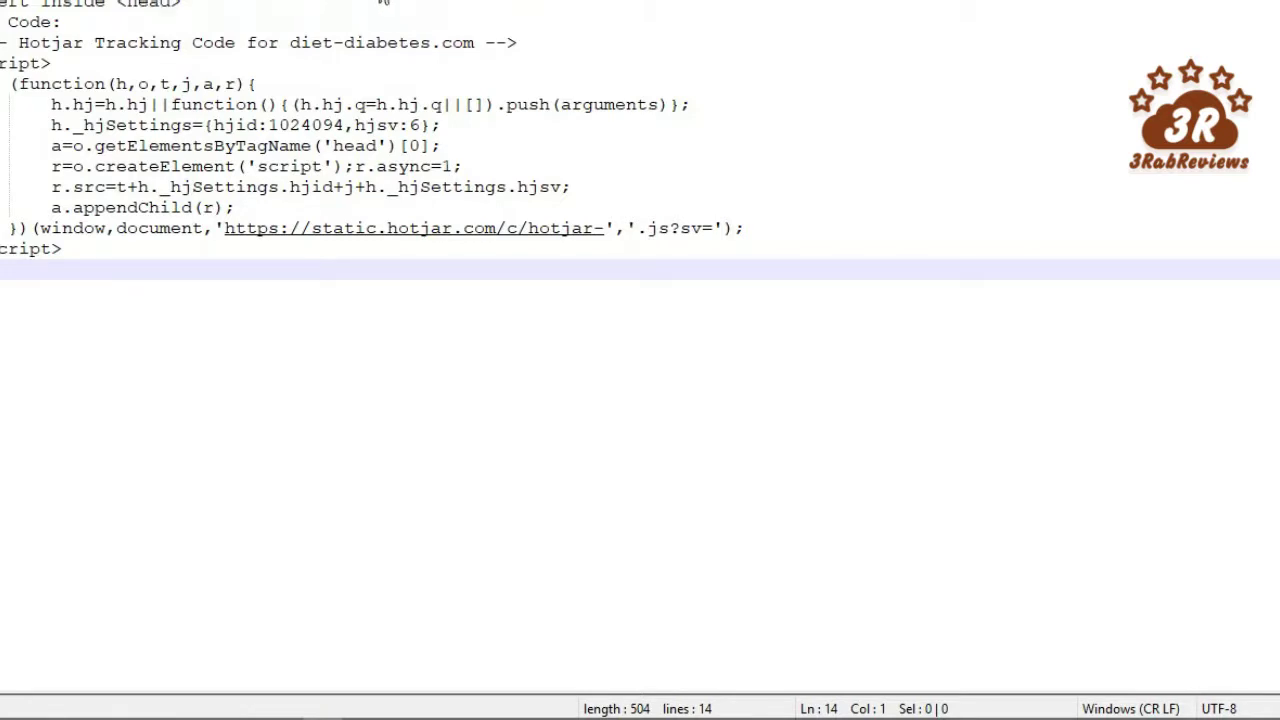
key("ctrl+Tab")
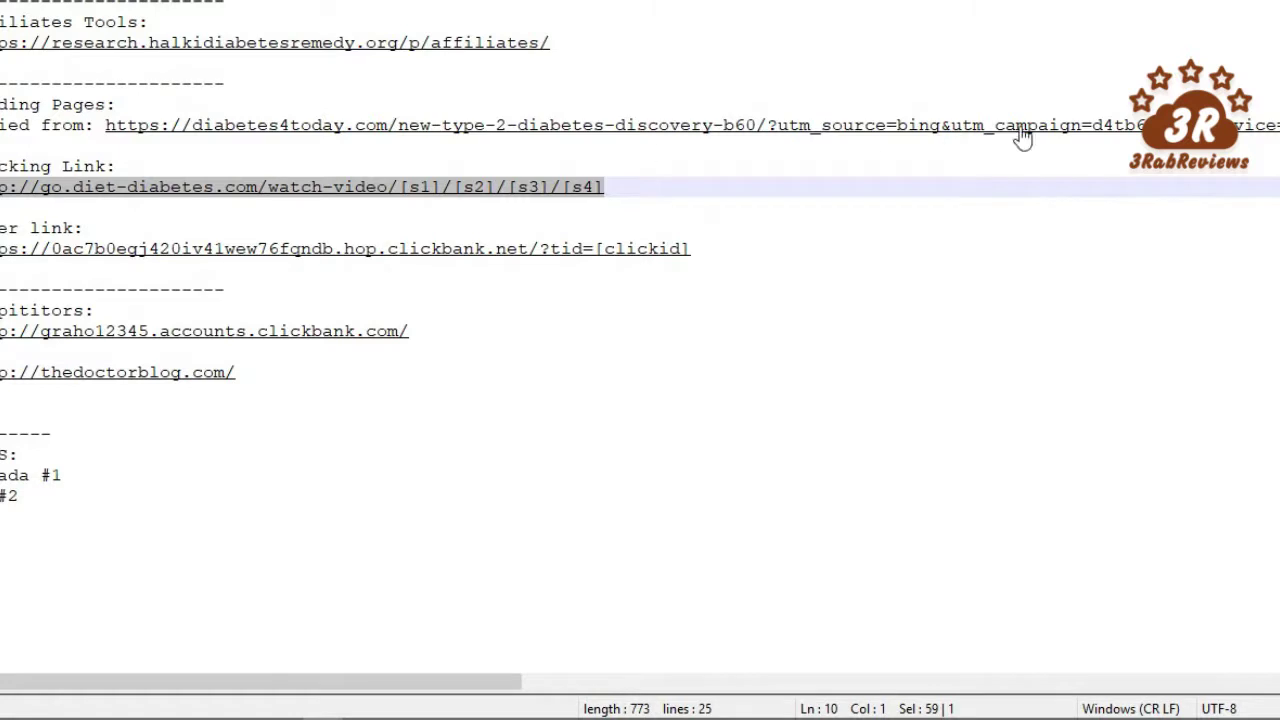
key("ctrl+Tab")
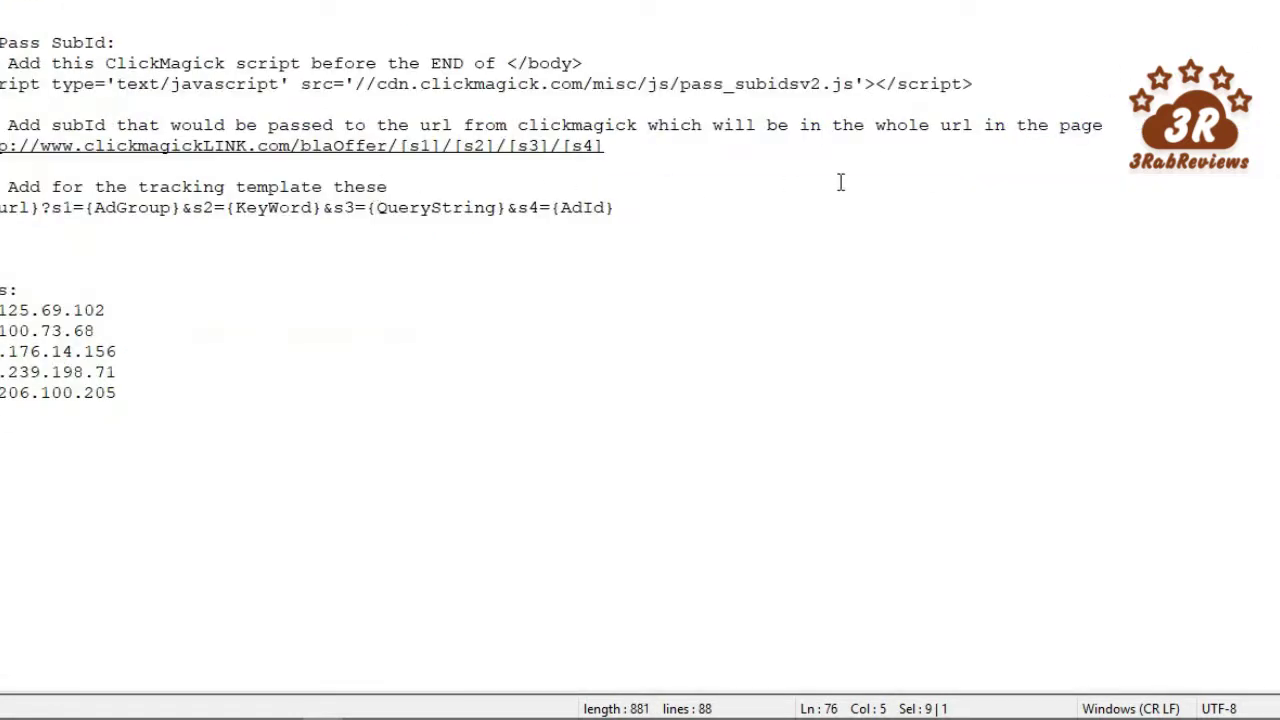
left_click(631, 206)
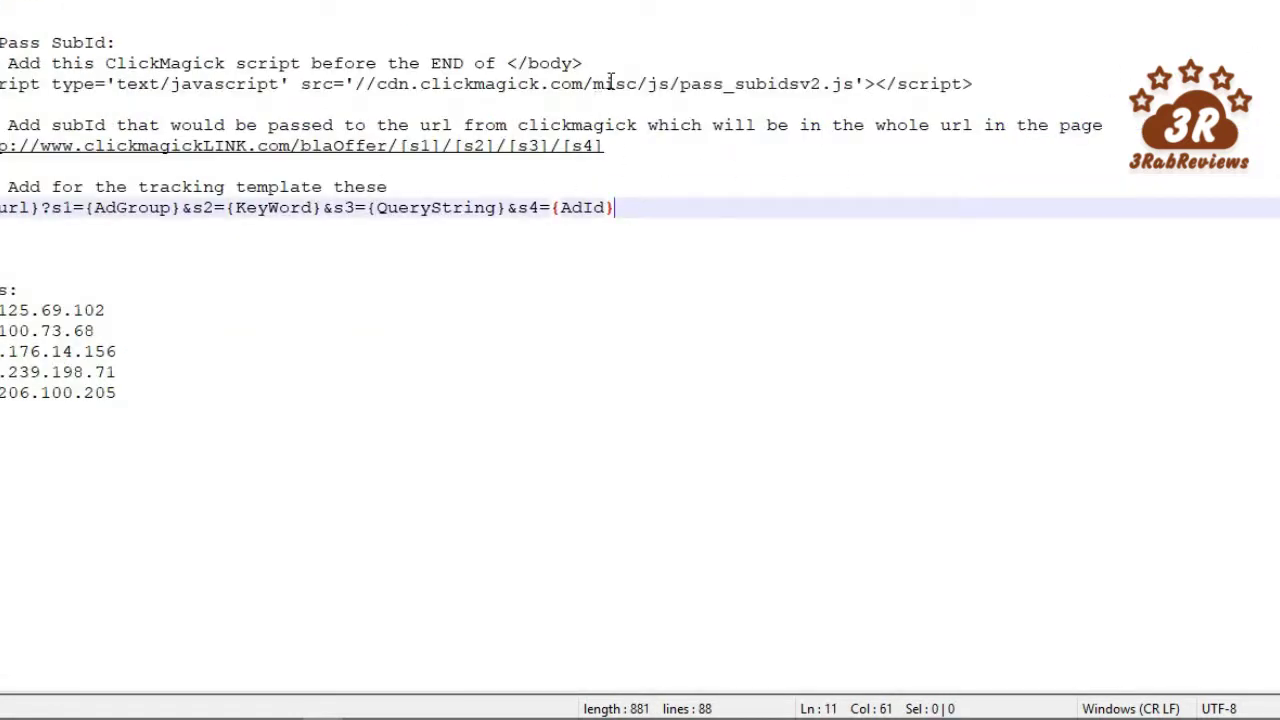
left_click_drag(972, 86, 2, 85)
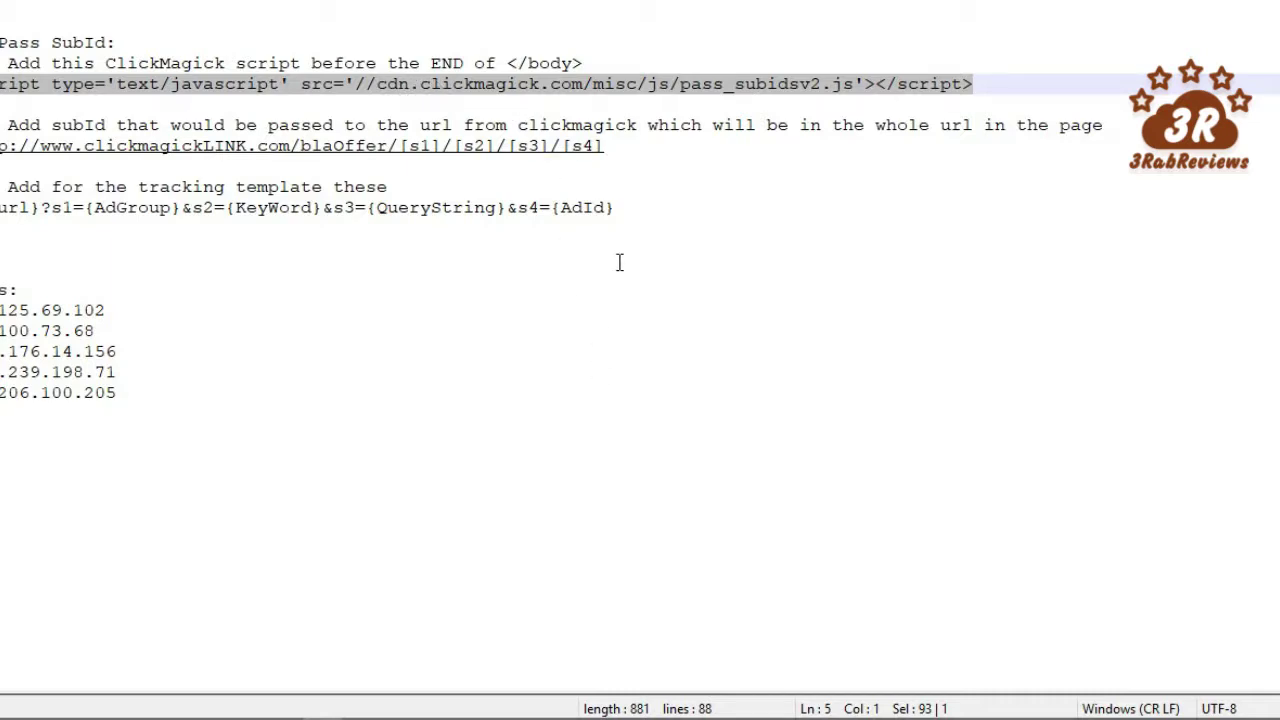
- Switch to Brackets and place the cursor directly before the closing </body> tag on line 532 of index.html
mouse_move(617, 713)
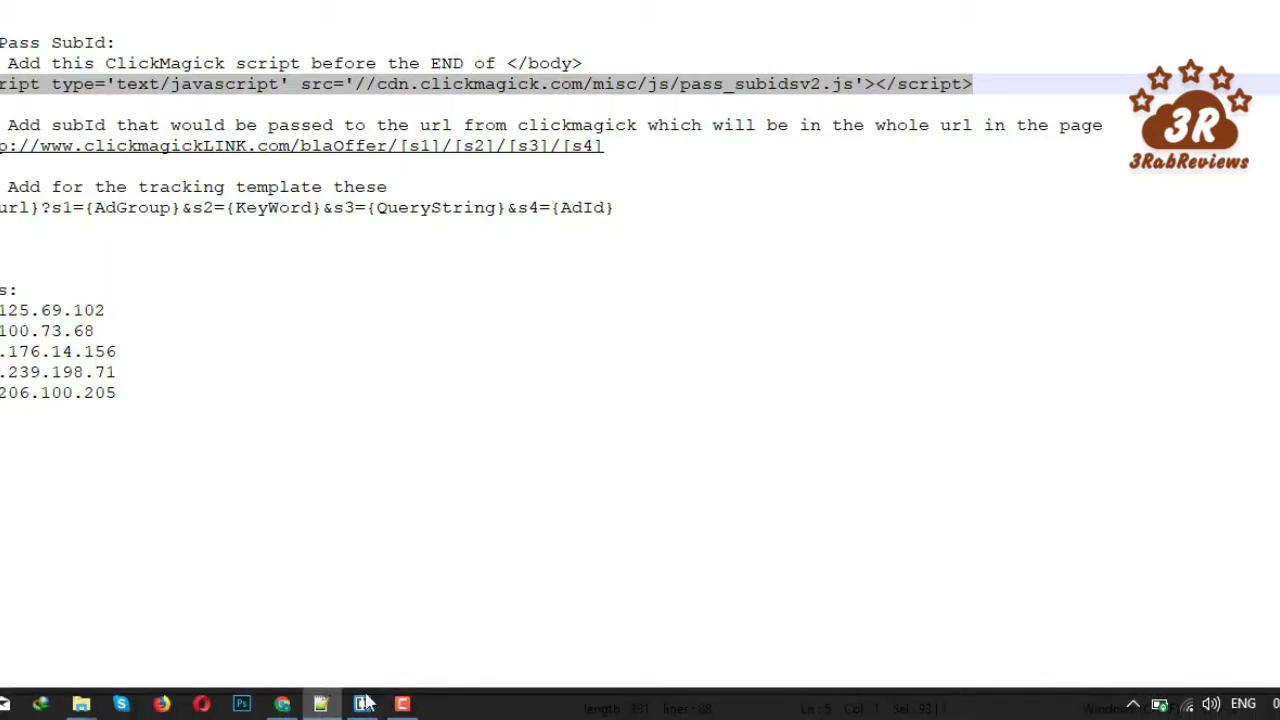
mouse_move(287, 710)
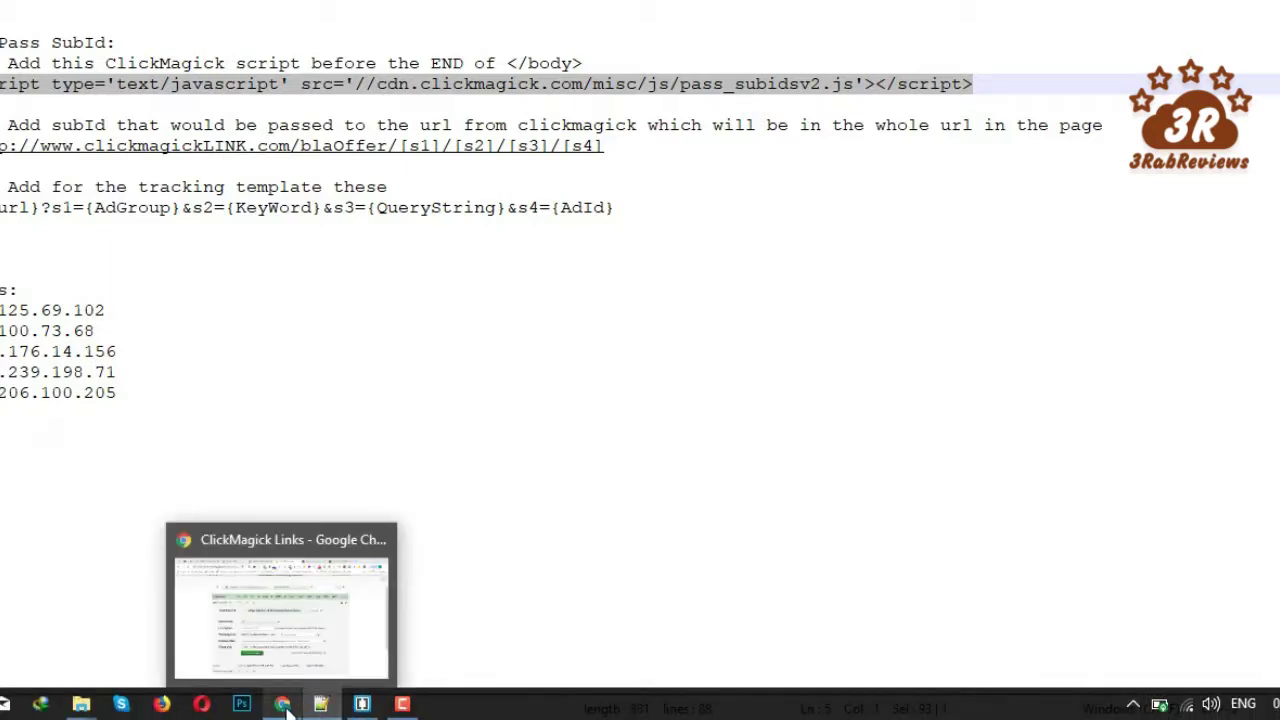
left_click(360, 705)
triple_click(583, 340)
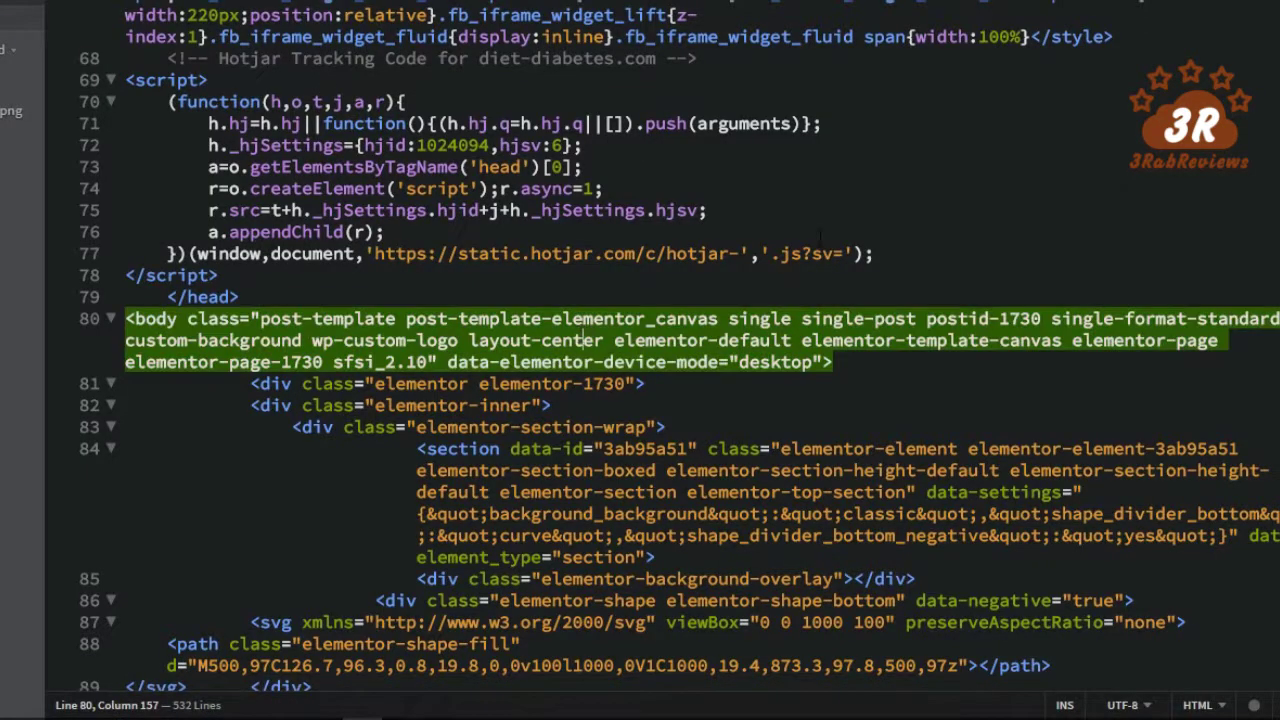
scroll(582, 340, "down", 15)
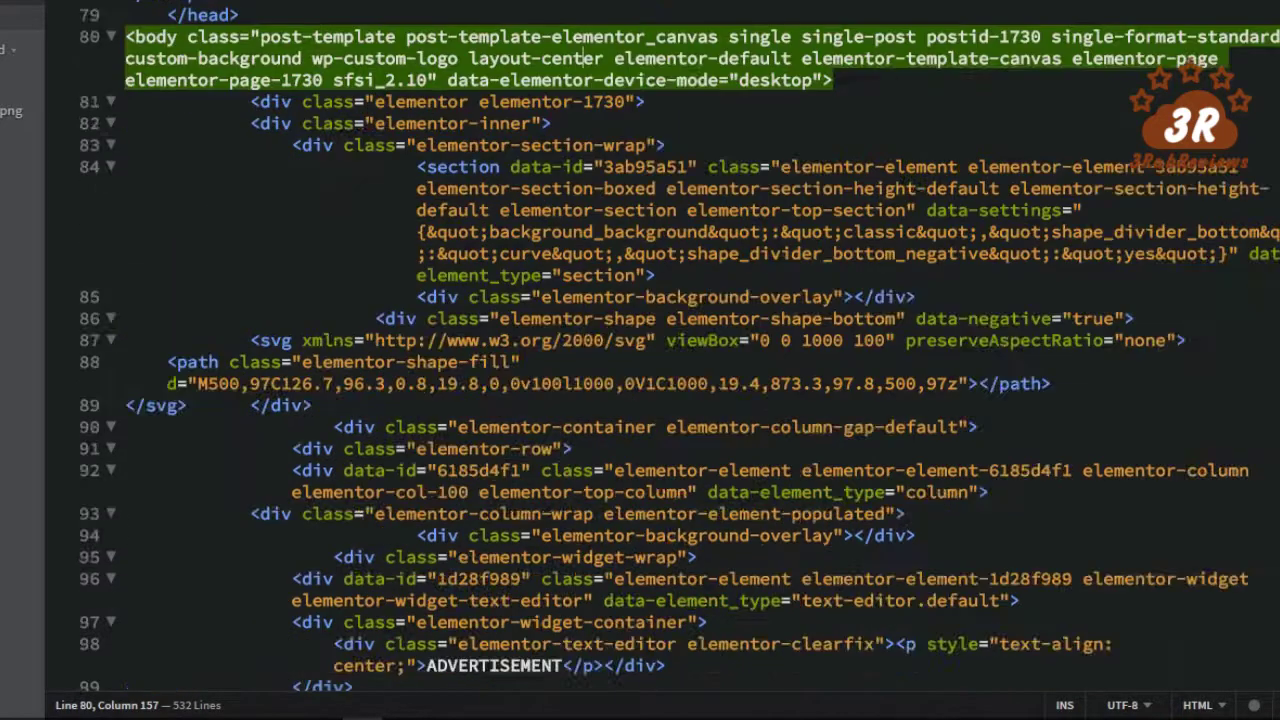
scroll(582, 340, "down", 10)
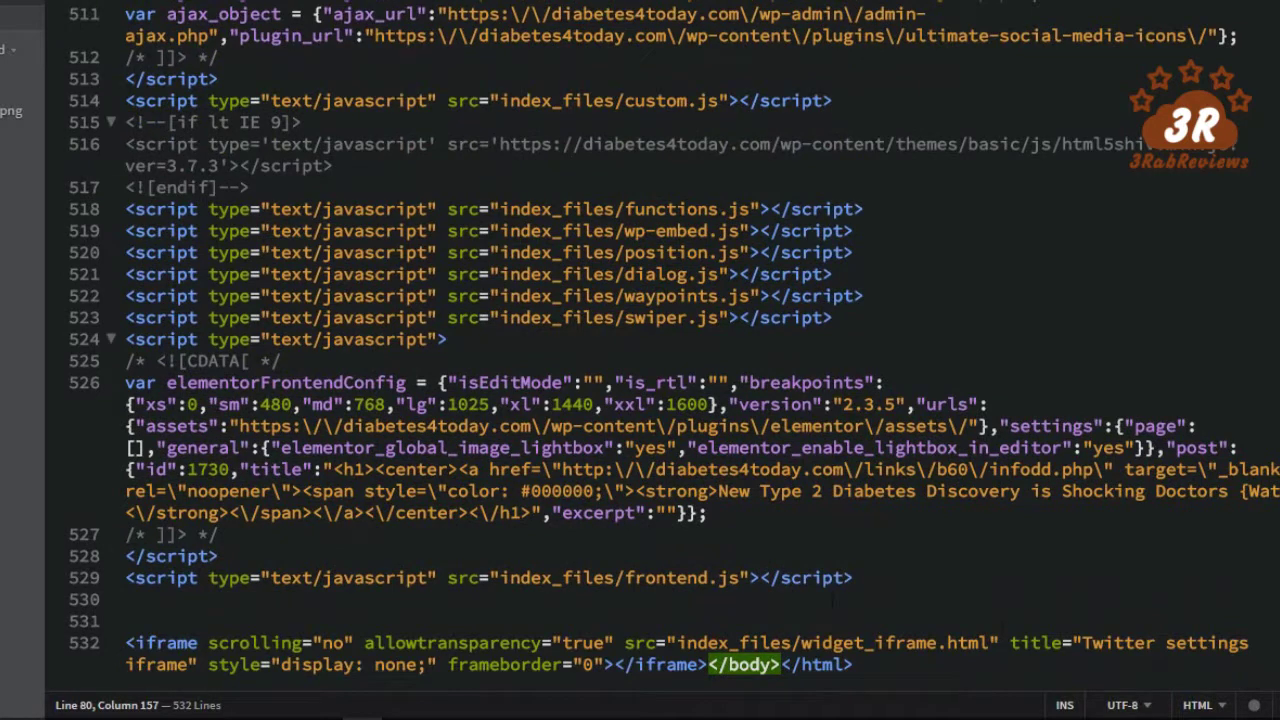
left_click(708, 665)
- Search index.html for "/body" to locate the closing body tag, and close the search
key("F3")
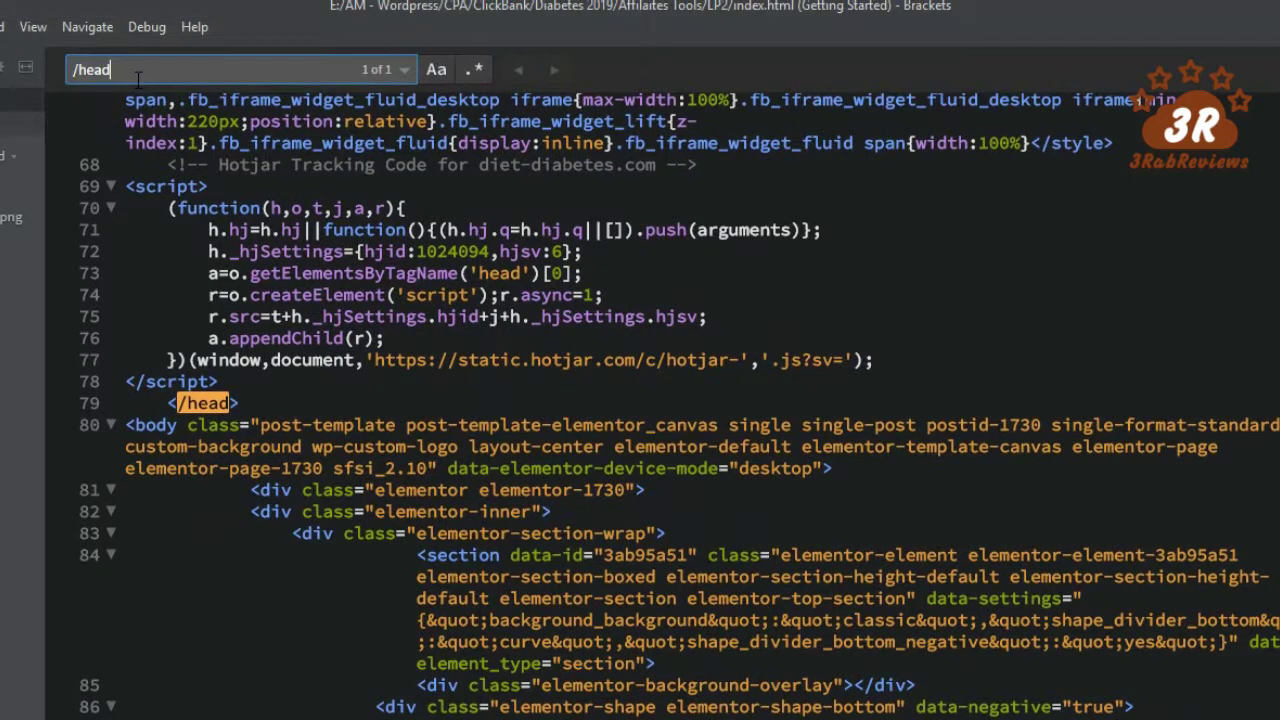
triple_click(141, 78)
type("/")
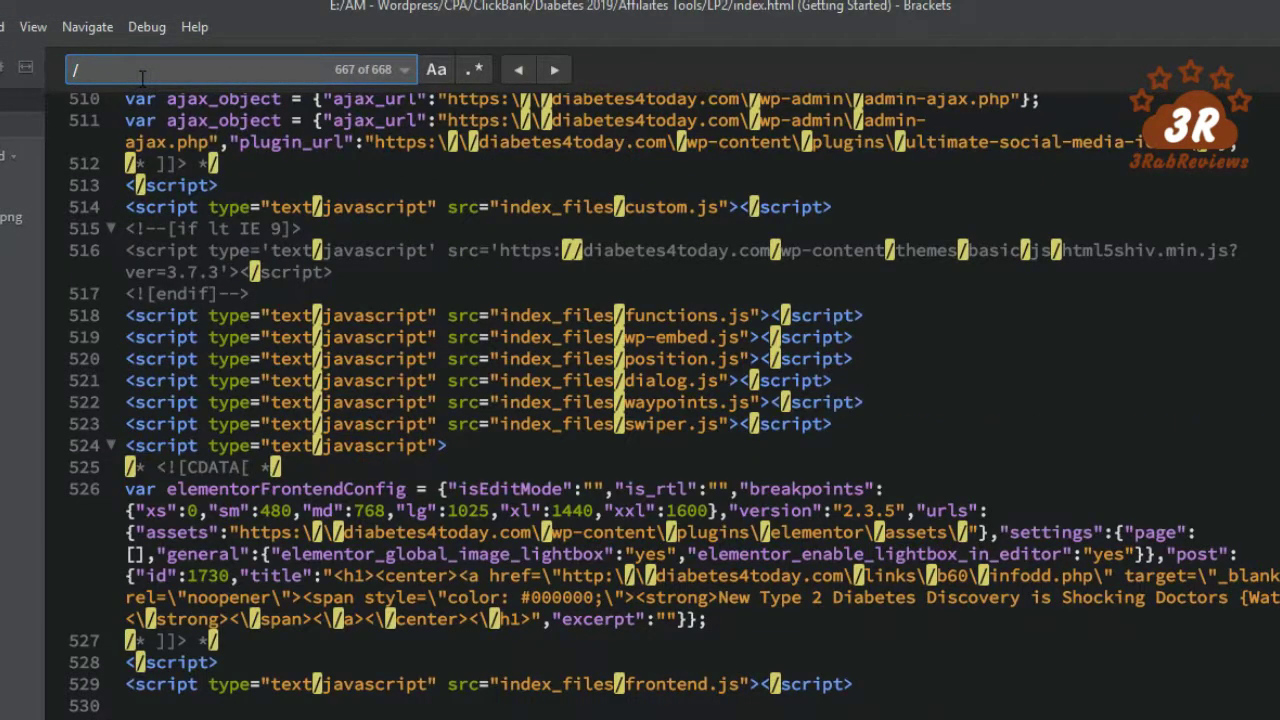
type("body")
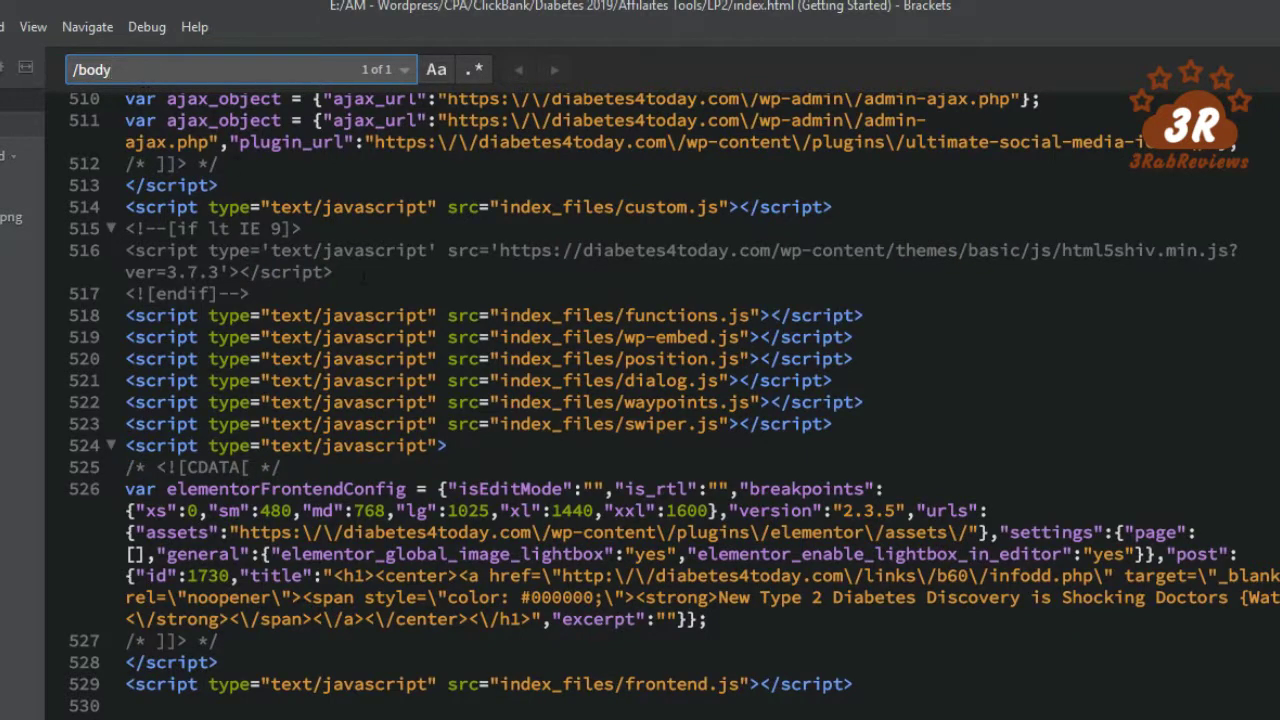
key("Escape")
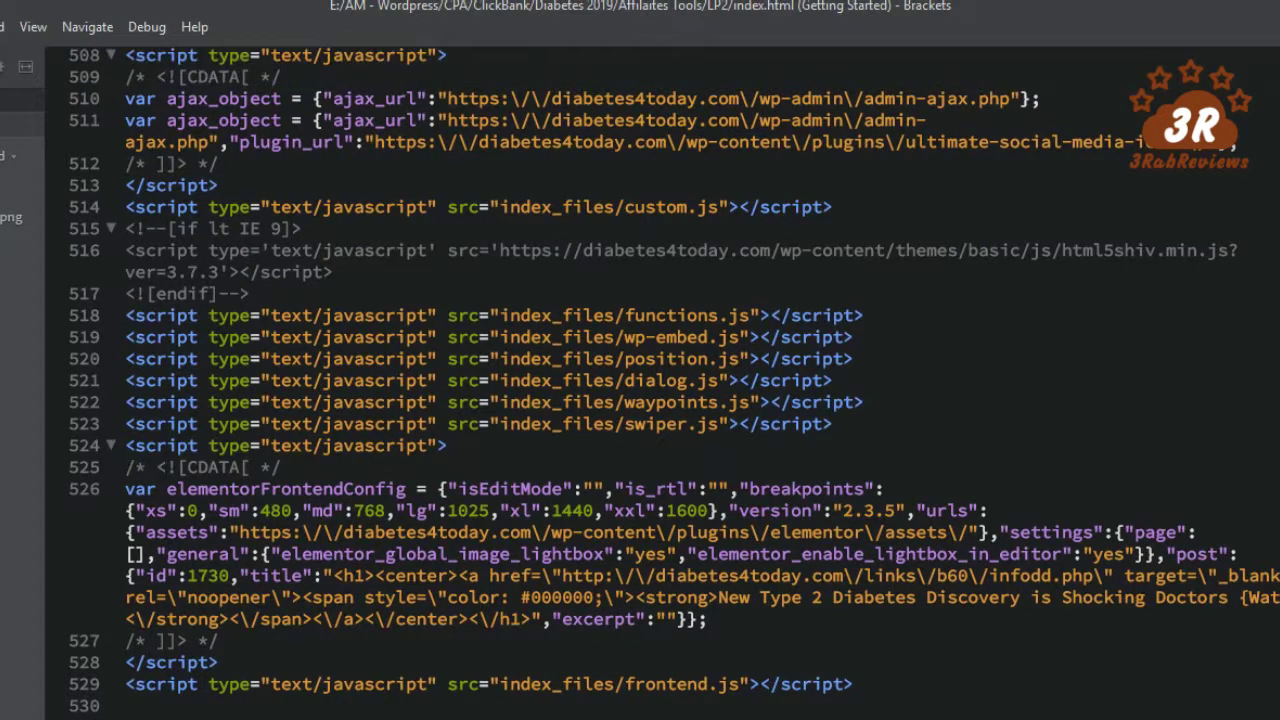
- Insert the ClickMagick pass_subidsv2.js script on its own line above the </body> tag and save index.html
key("Return")
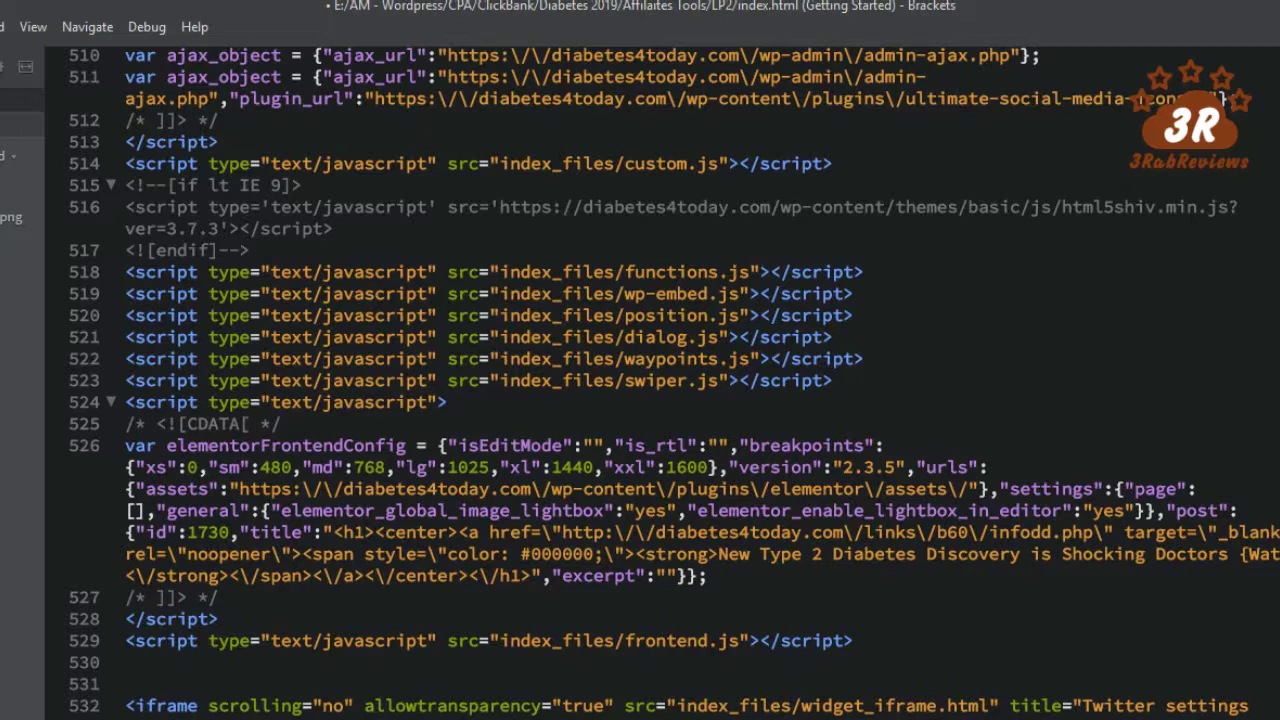
key("ctrl+s")
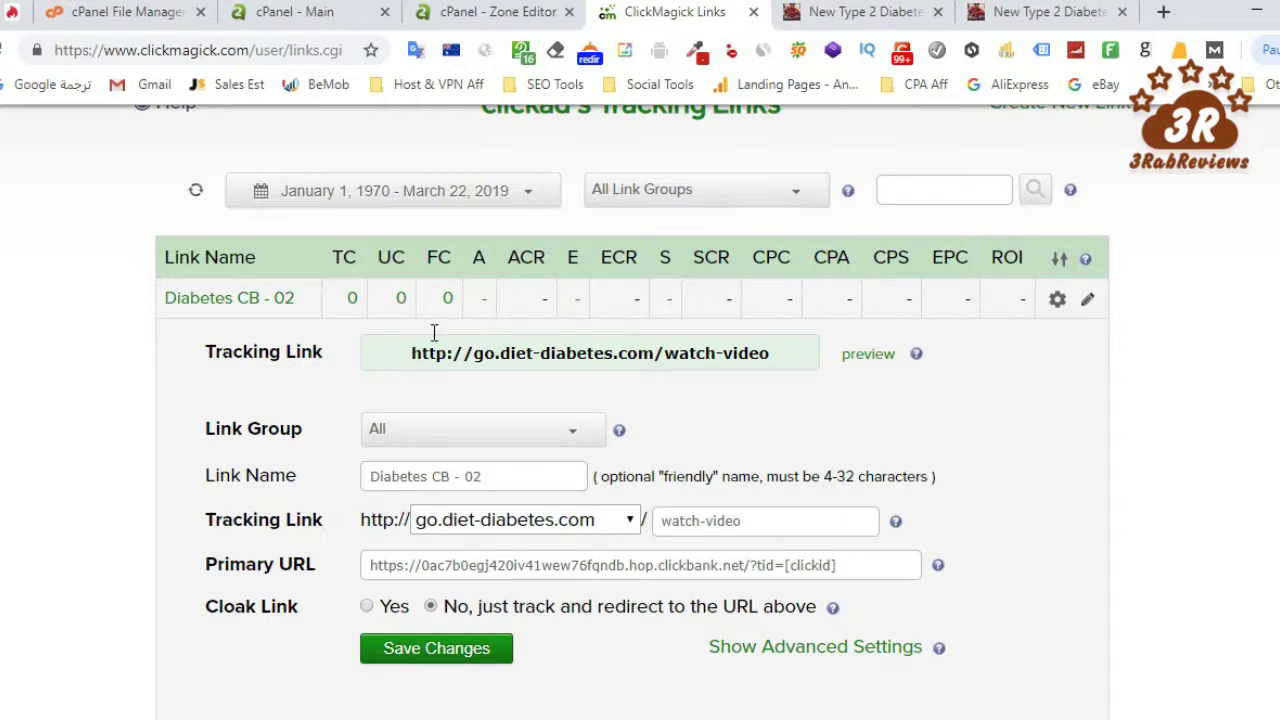
- Switch to Chrome, view the original diabetes4today.com landing page and load the edited local copy
left_click(897, 8)
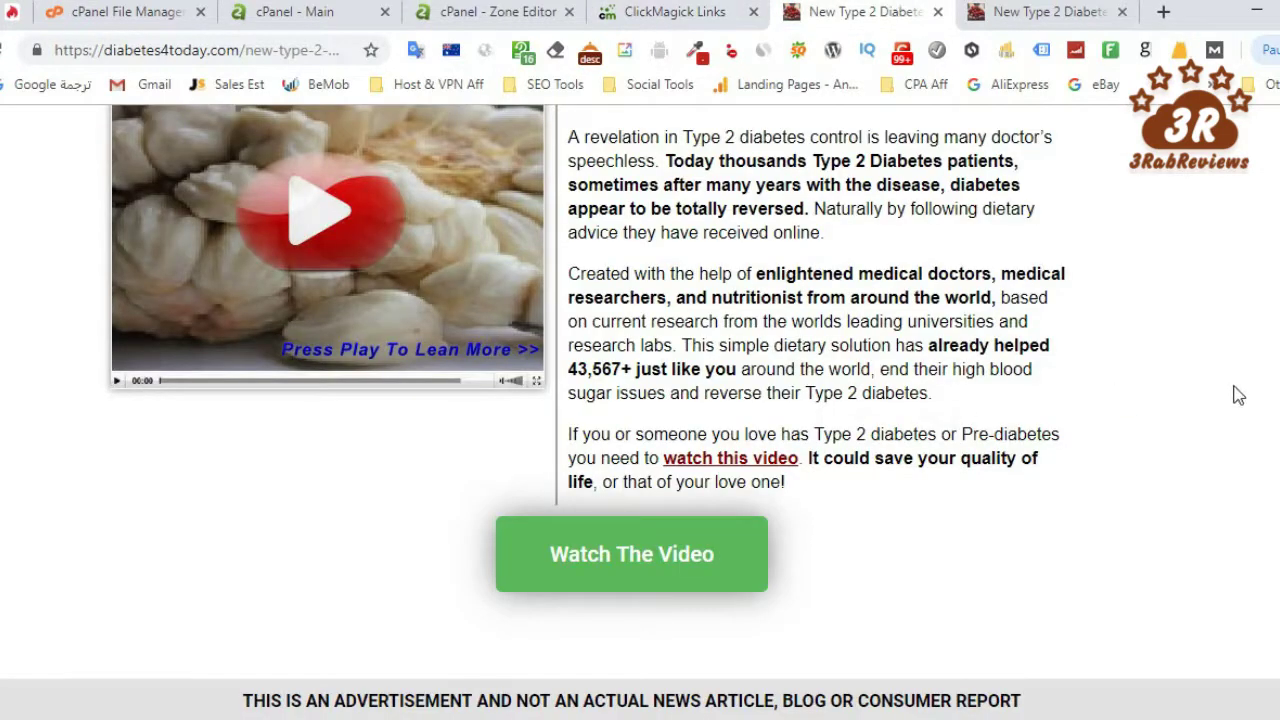
left_click(1000, 12)
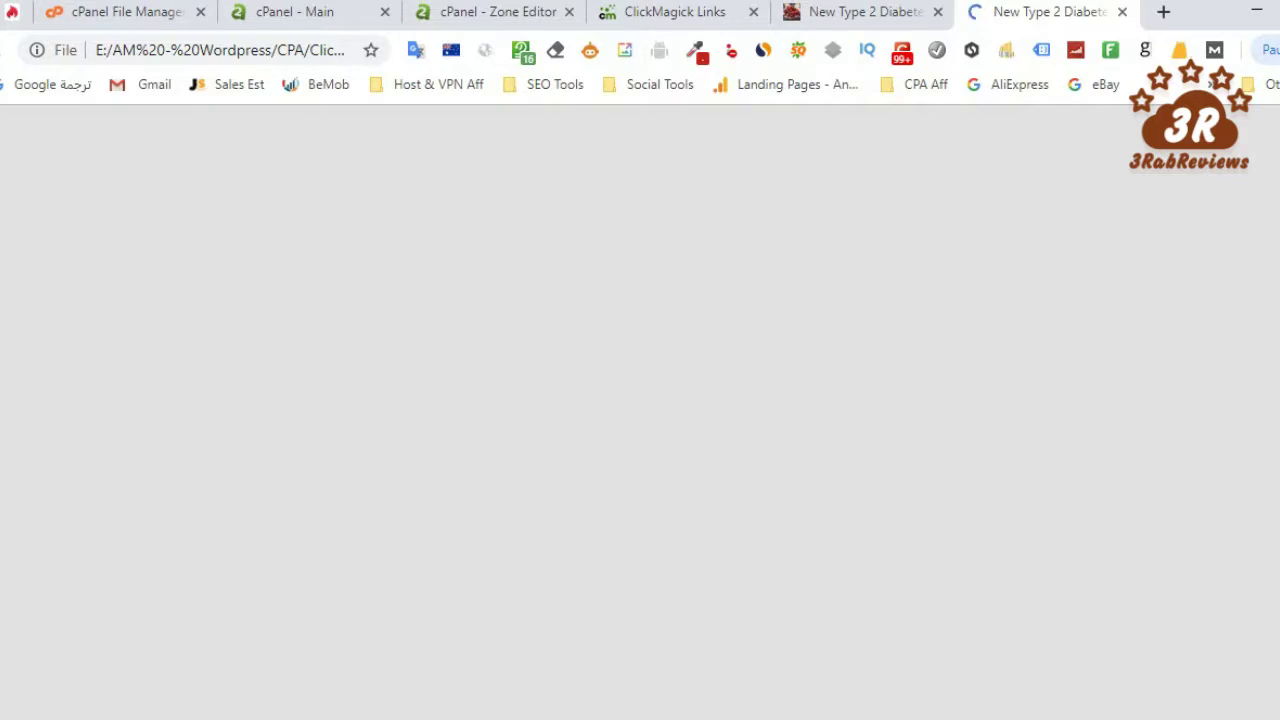
key("F11")
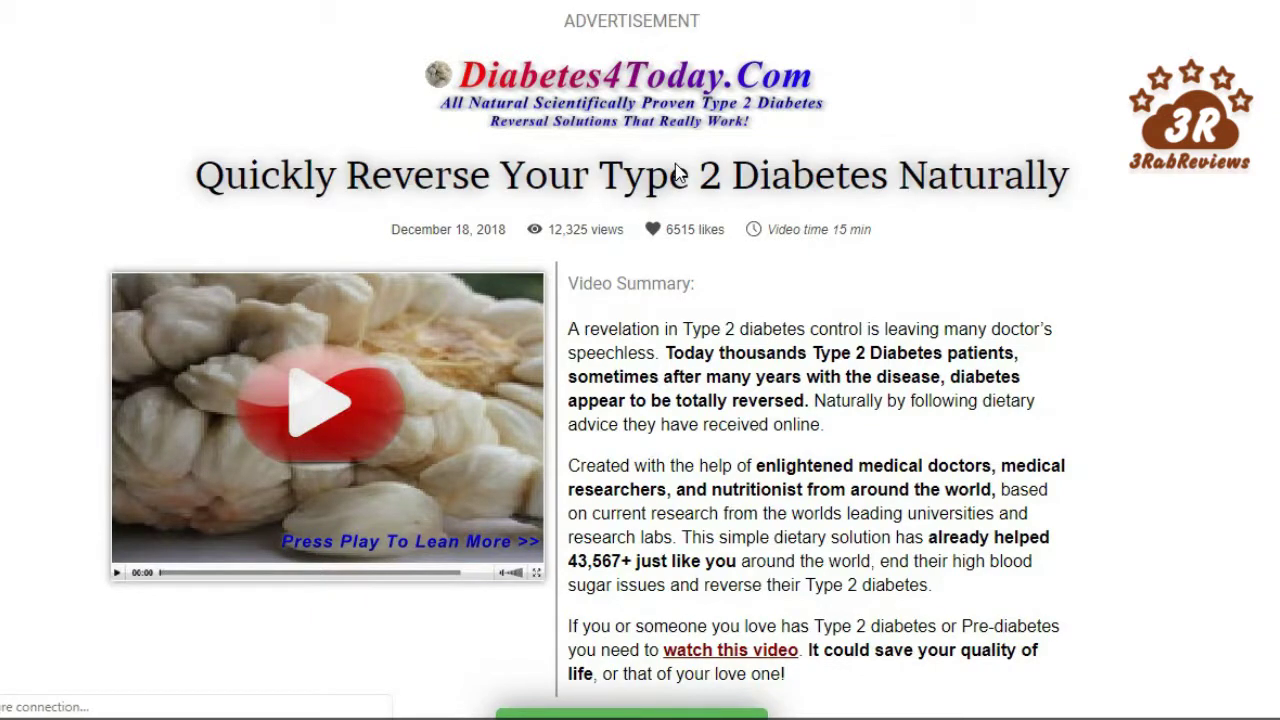
- Look through the local landing page and check where its "watch this video" link leads
scroll(640, 400, "down", 2)
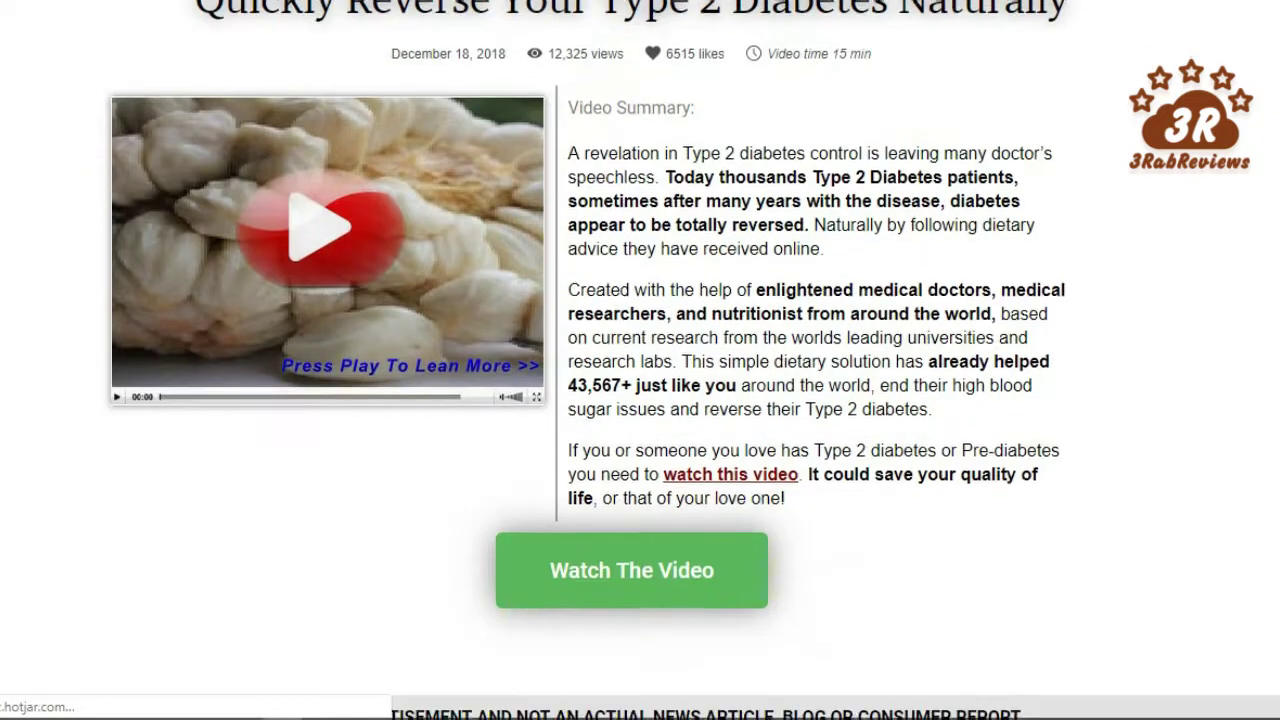
scroll(640, 400, "up", 1)
scroll(640, 400, "down", 1)
scroll(640, 400, "up", 1)
scroll(640, 400, "up", 1)
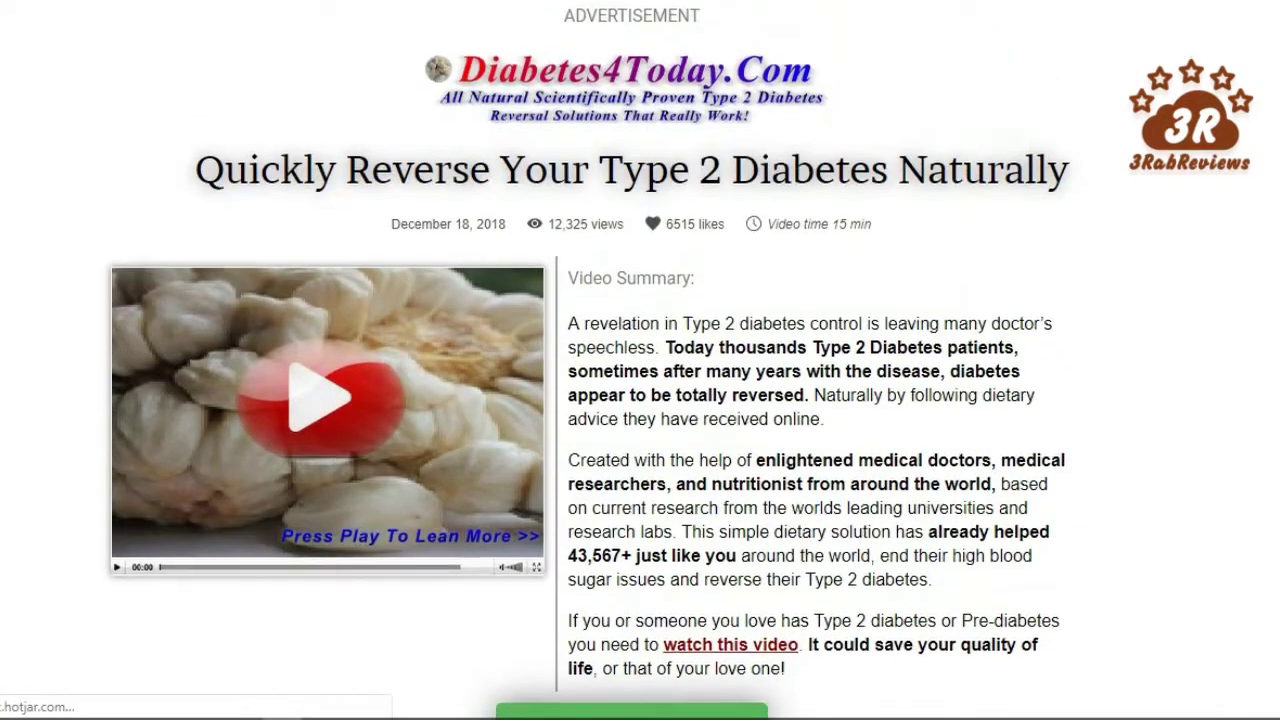
scroll(640, 400, "down", 2)
scroll(1194, 229, "up", 1)
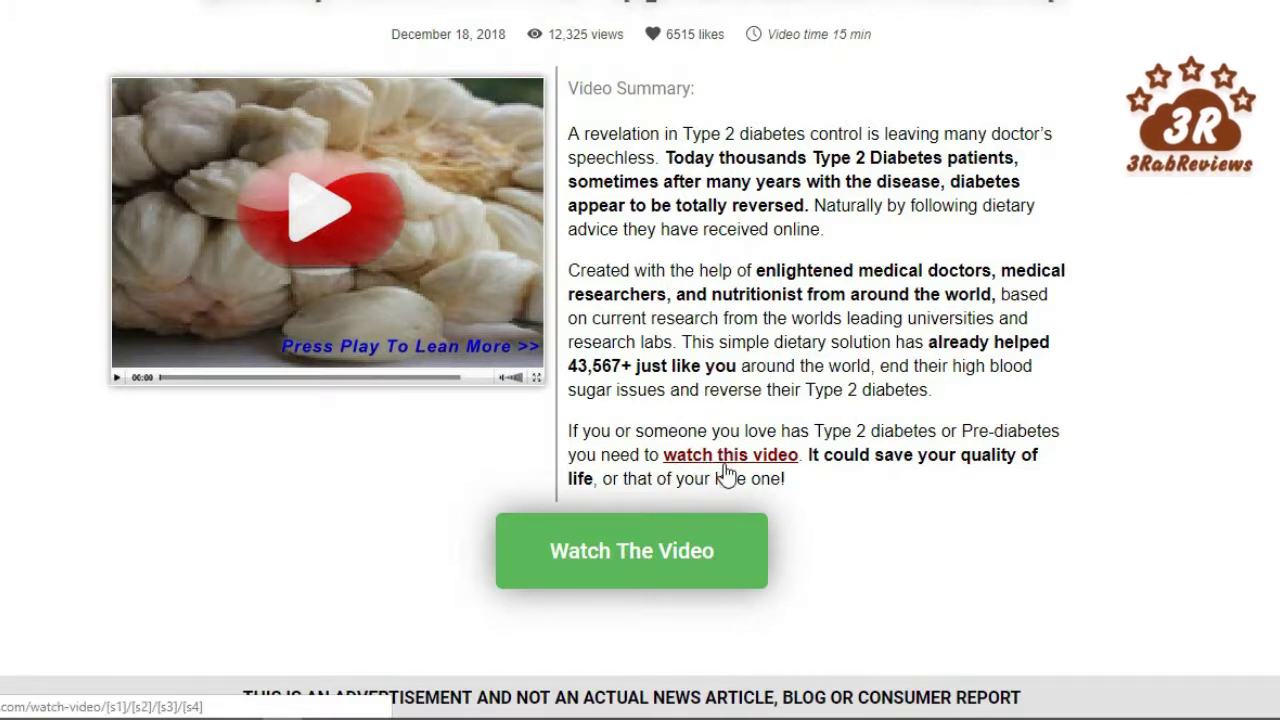
left_click(725, 466)
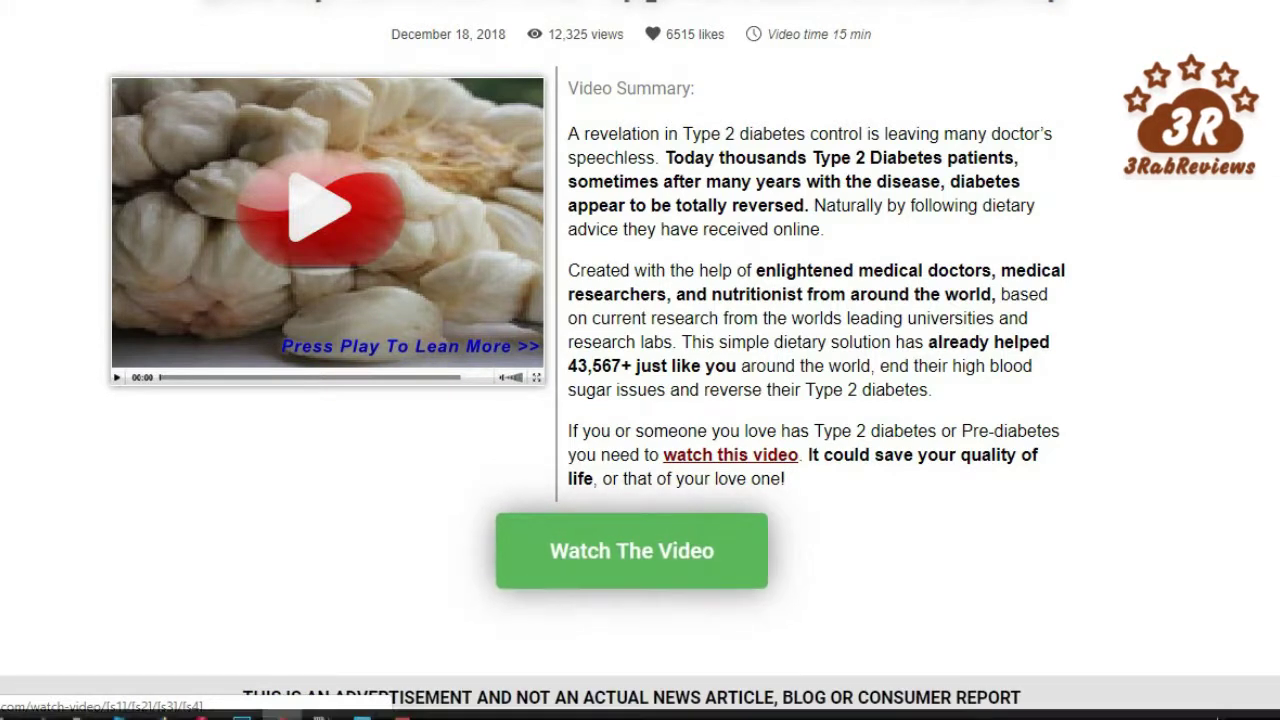
- Check the ClickMagick script in index.html in Brackets, and switch back to Chrome to look over the local landing page from header to footer
left_click(368, 706)
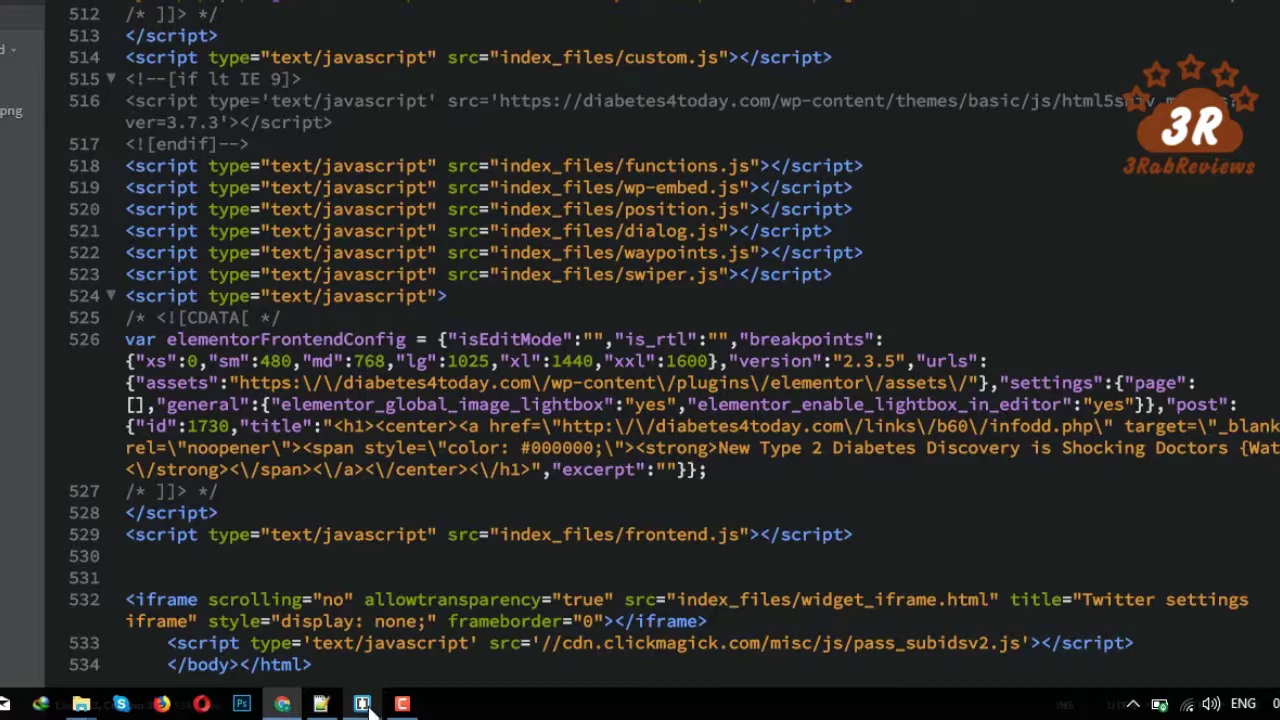
left_click(284, 704)
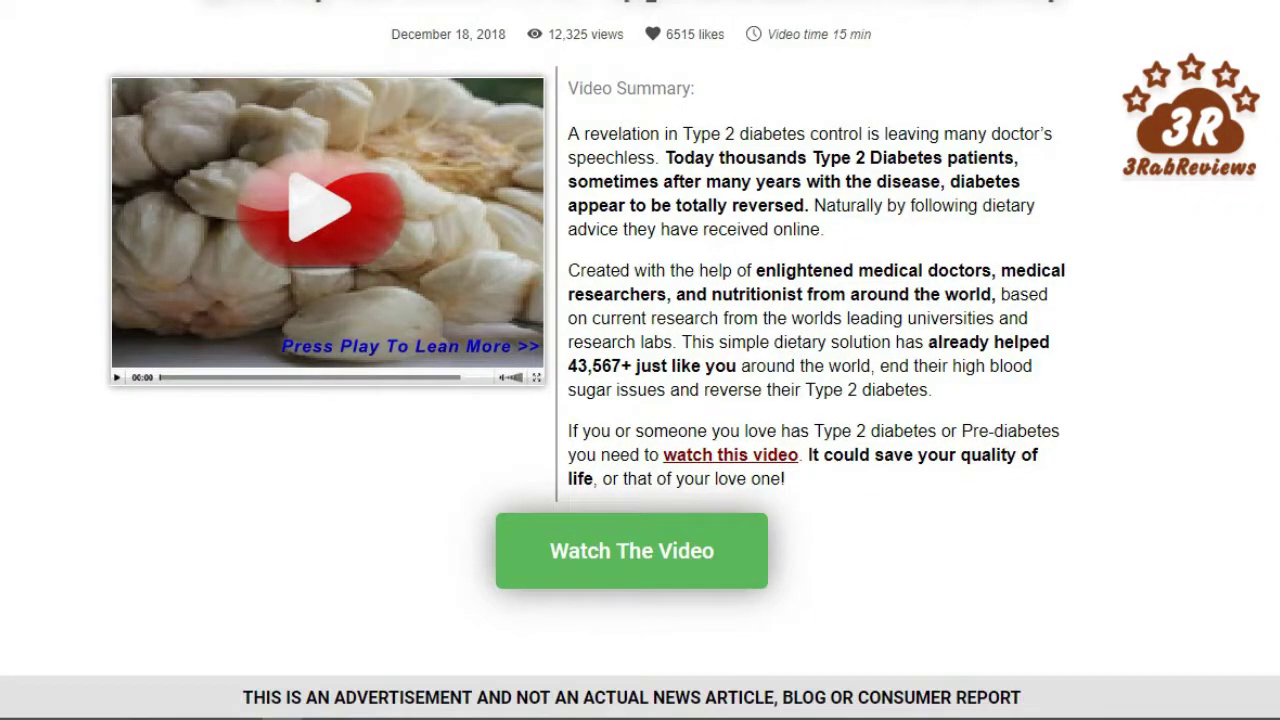
scroll(830, 162, "up", 2)
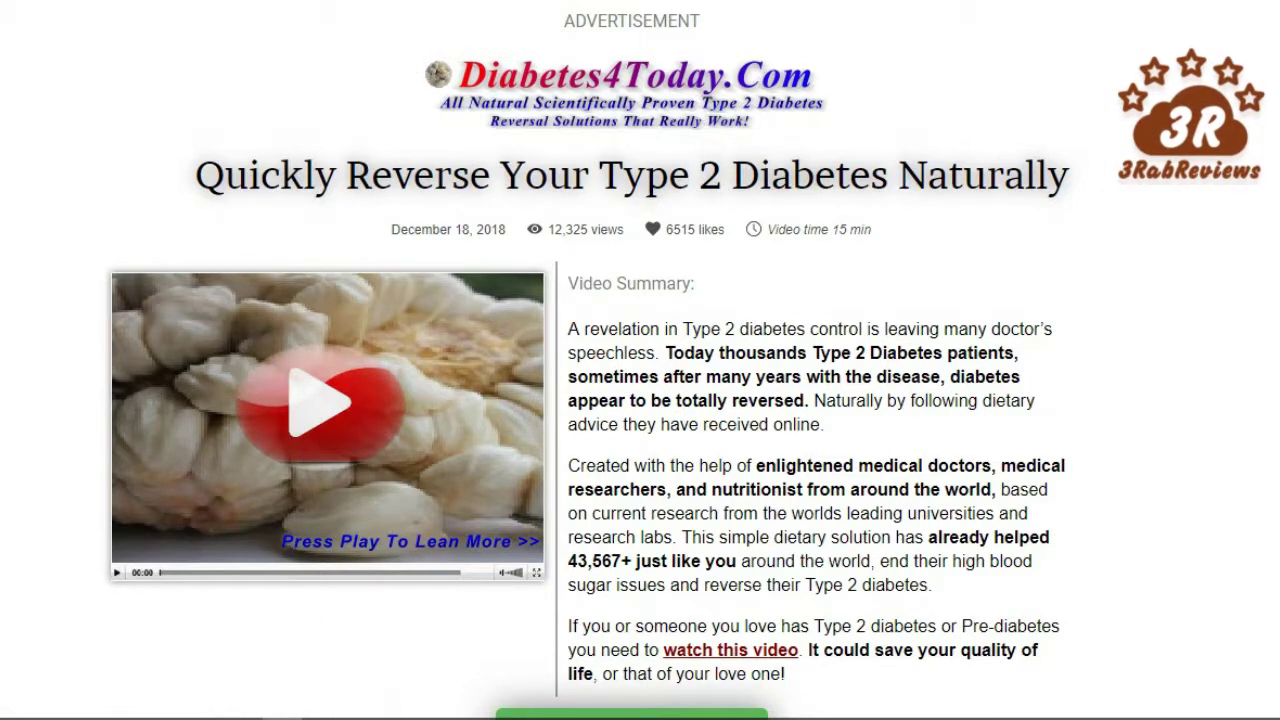
scroll(1246, 314, "down", 3)
scroll(1246, 314, "up", 3)
scroll(1246, 314, "down", 1)
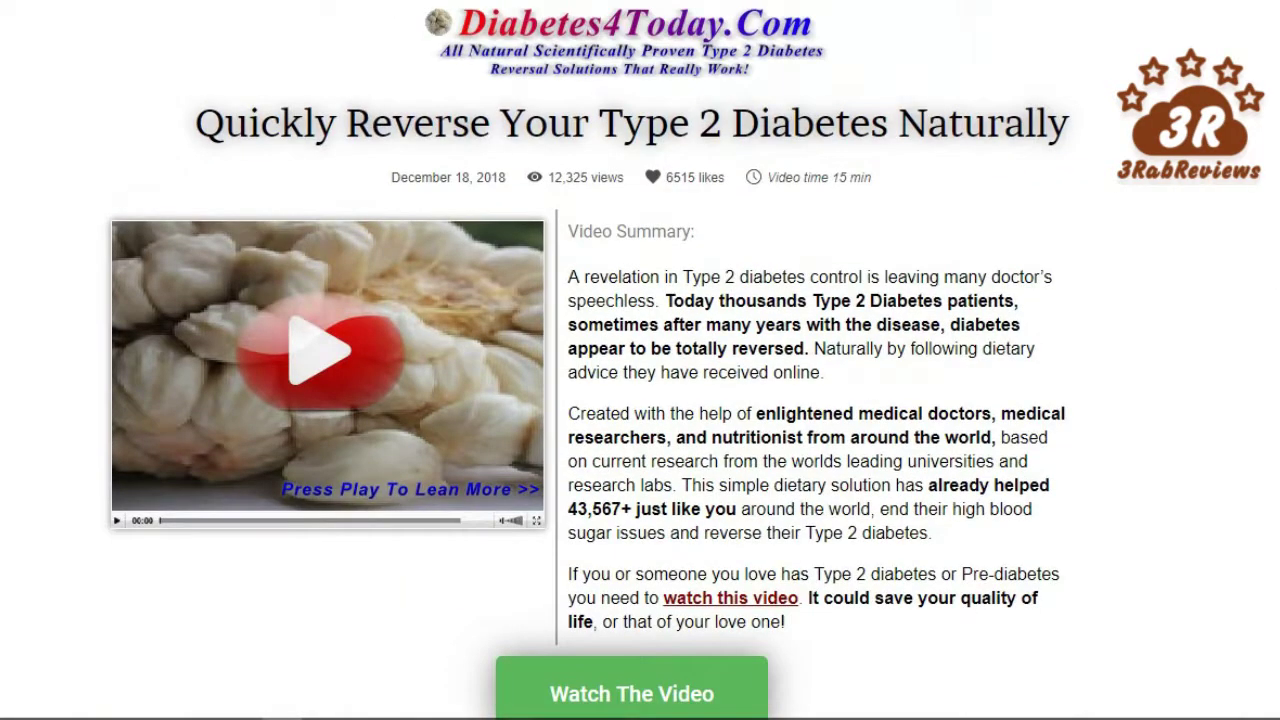
scroll(640, 360, "down", 5)
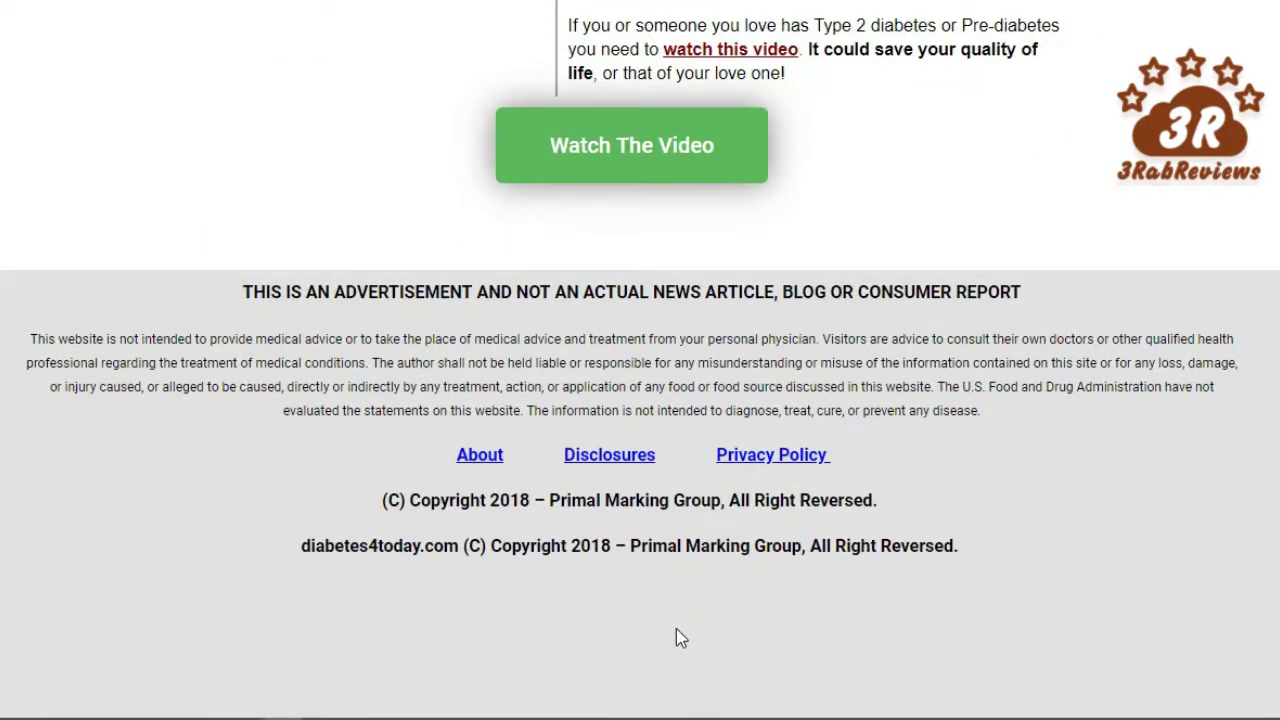
scroll(787, 510, "up", 6)
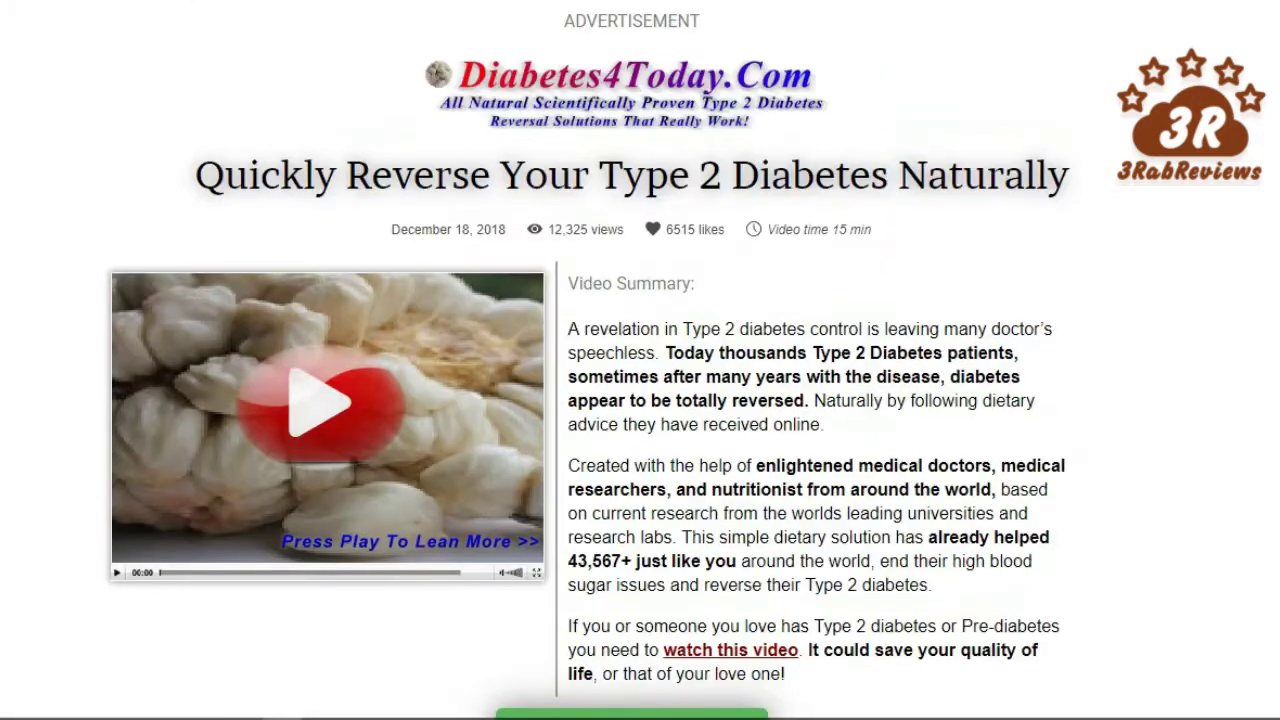
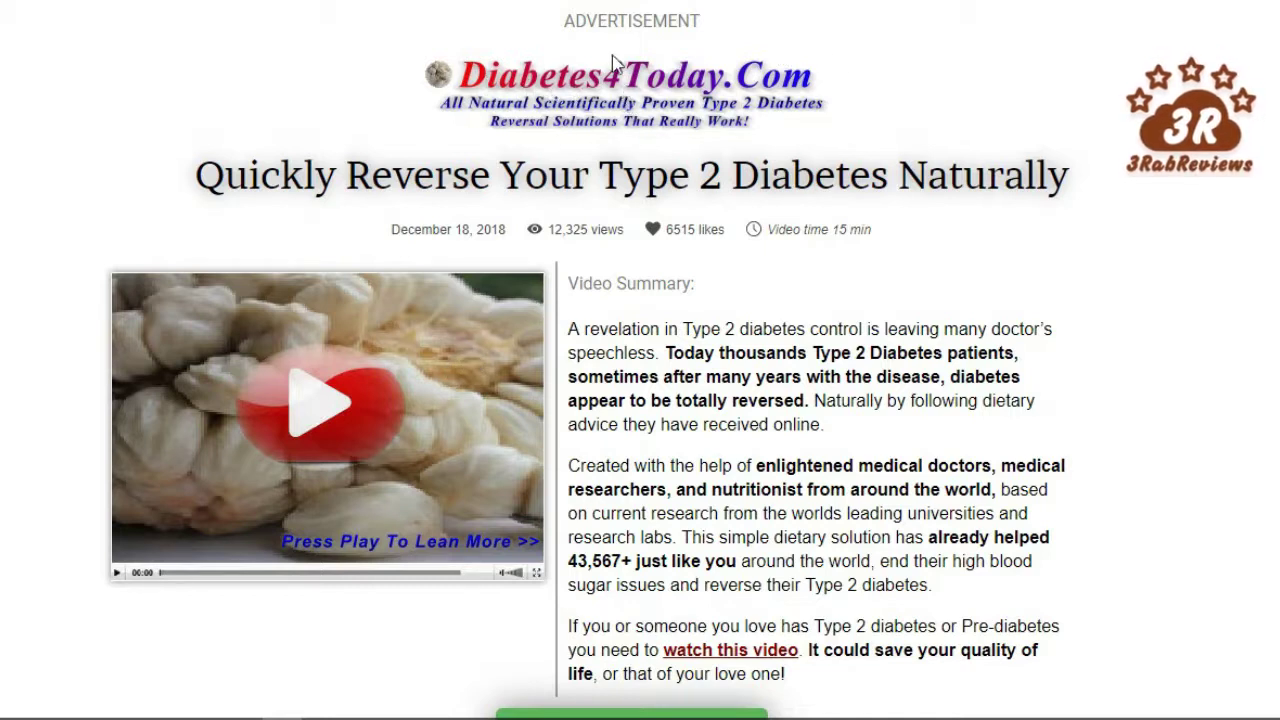
- Check the file name of the landing page's header logo in its save dialog, and cancel without saving
right_click(561, 91)
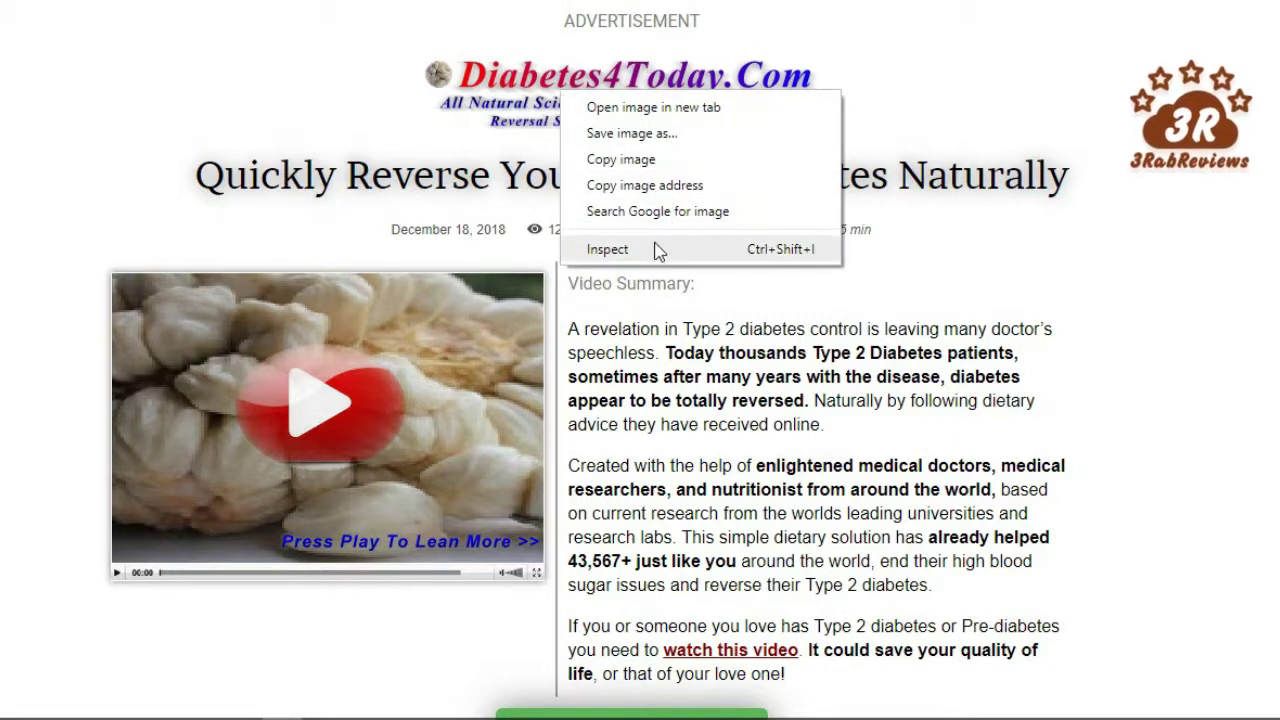
left_click(528, 104)
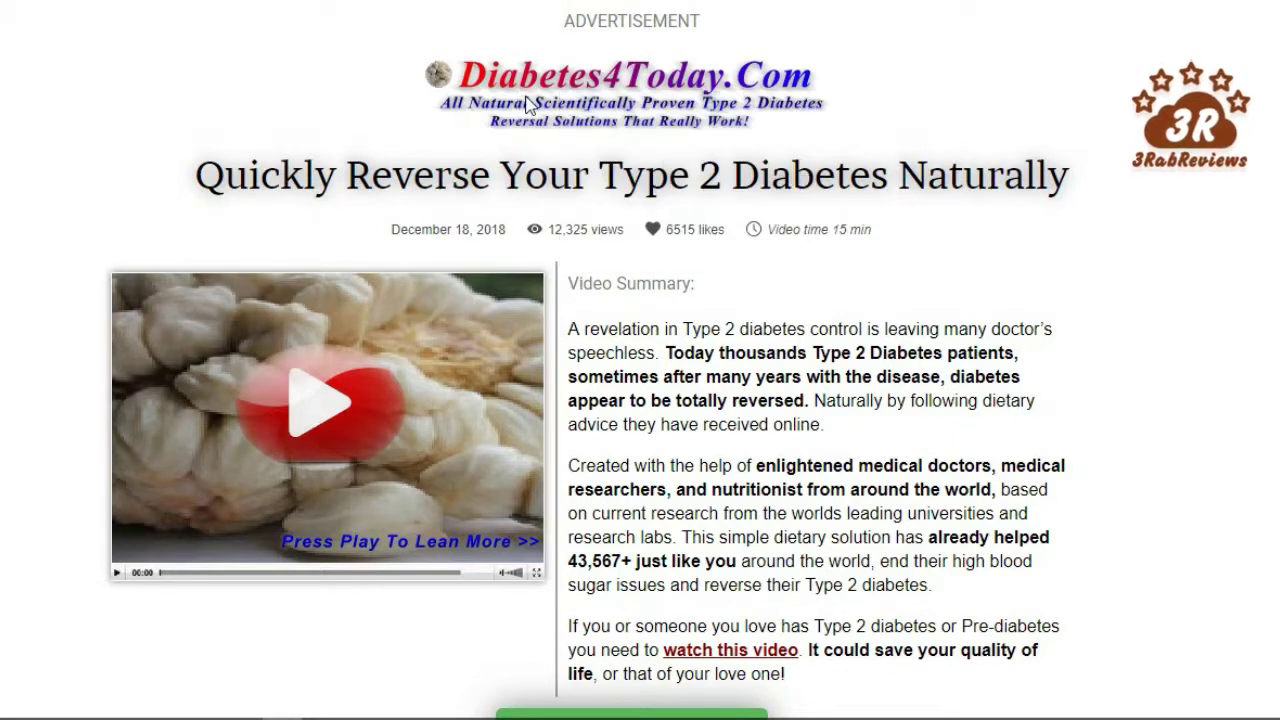
right_click(528, 104)
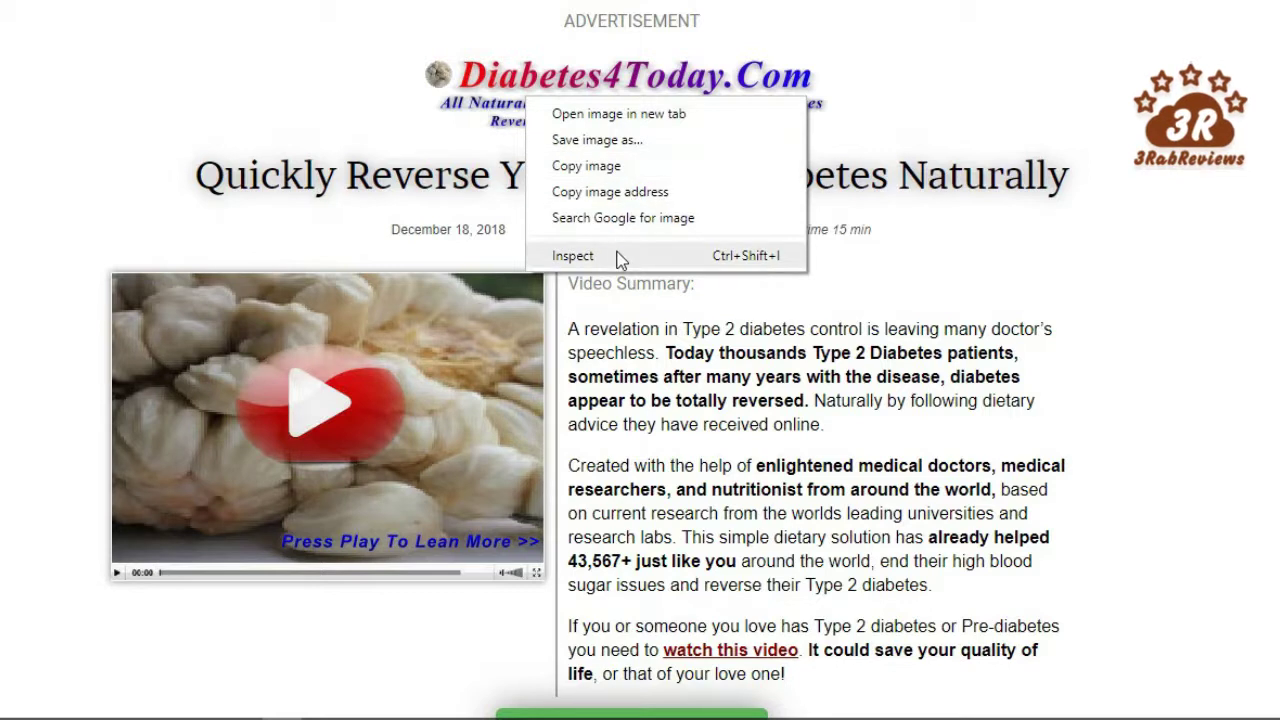
left_click(663, 141)
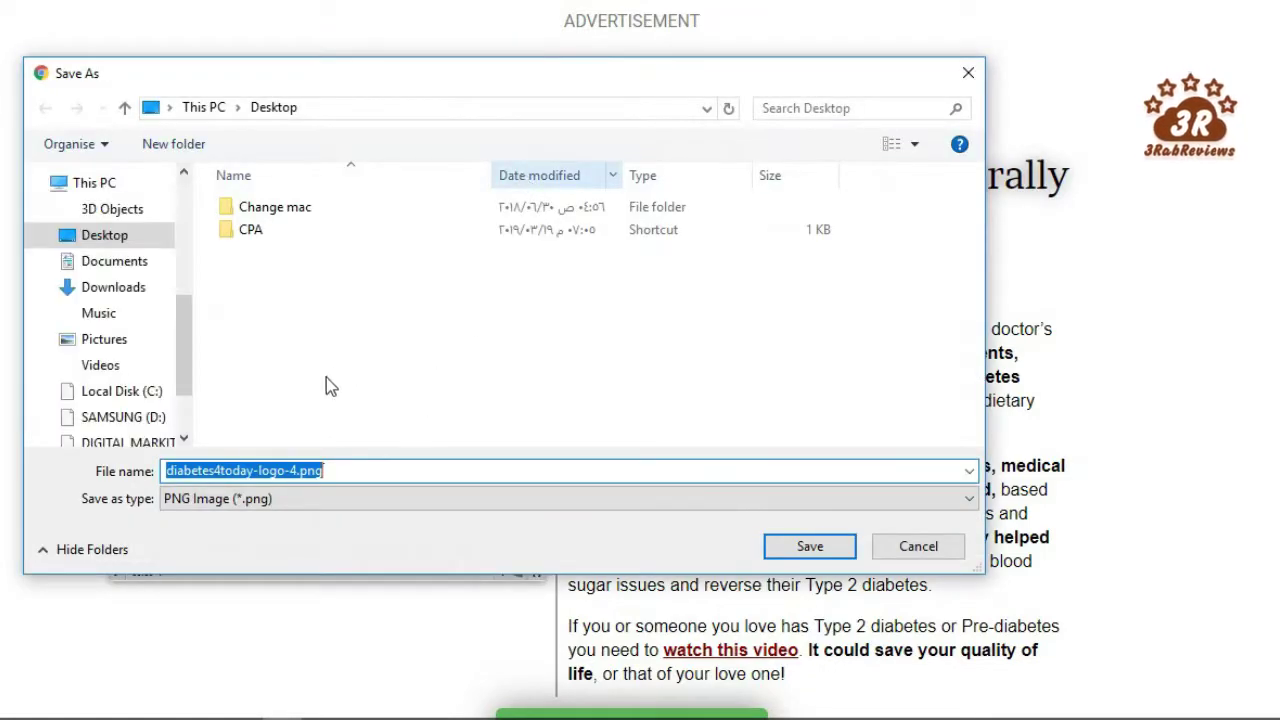
left_click(294, 471)
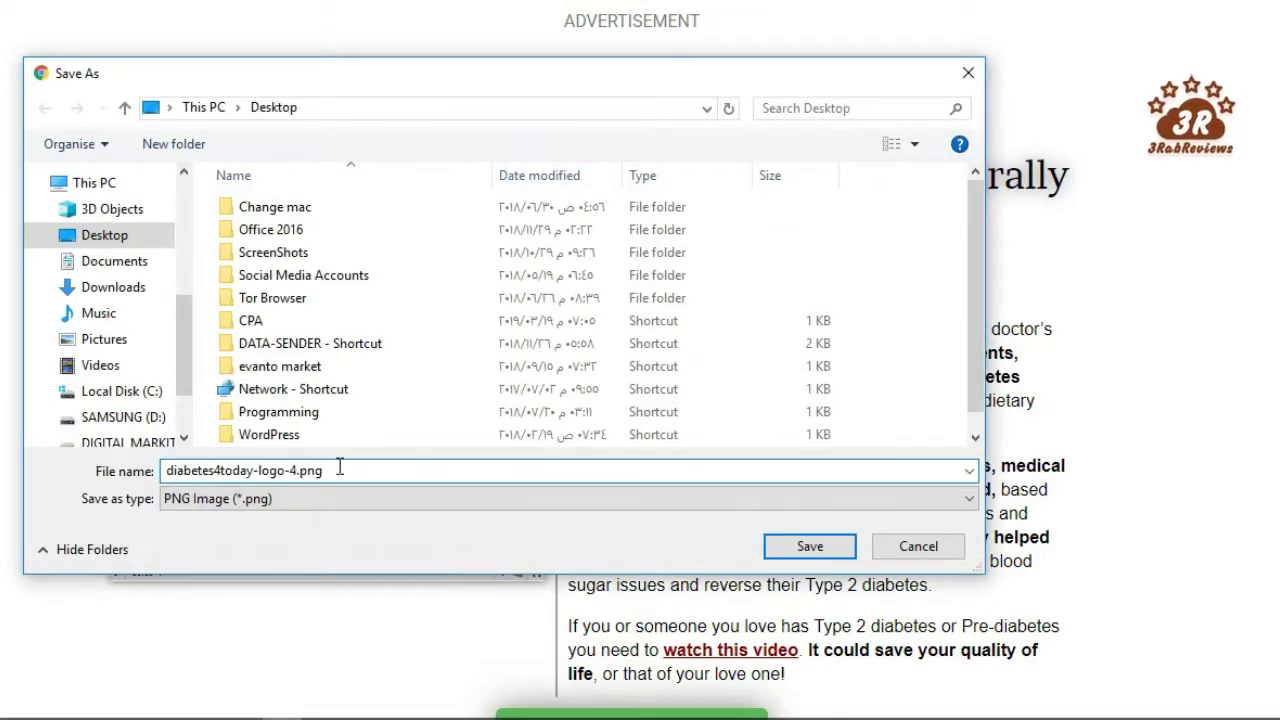
left_click_drag(337, 468, 163, 470)
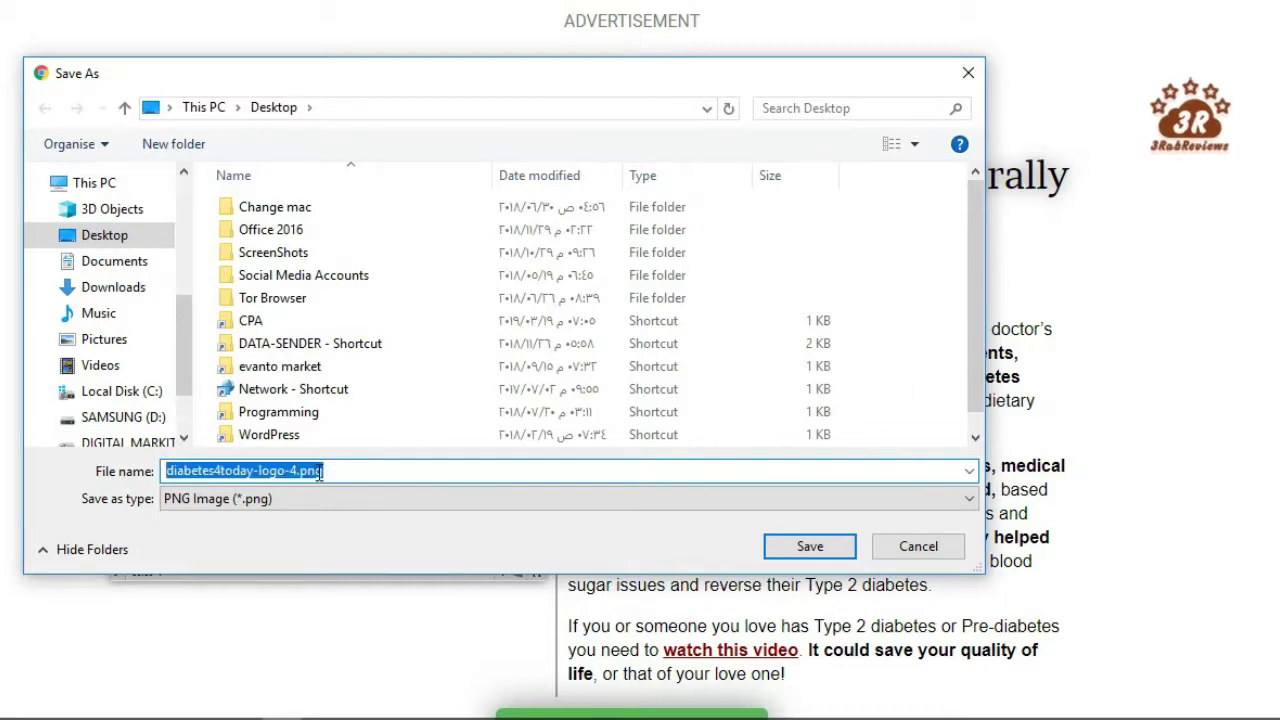
left_click(913, 543)
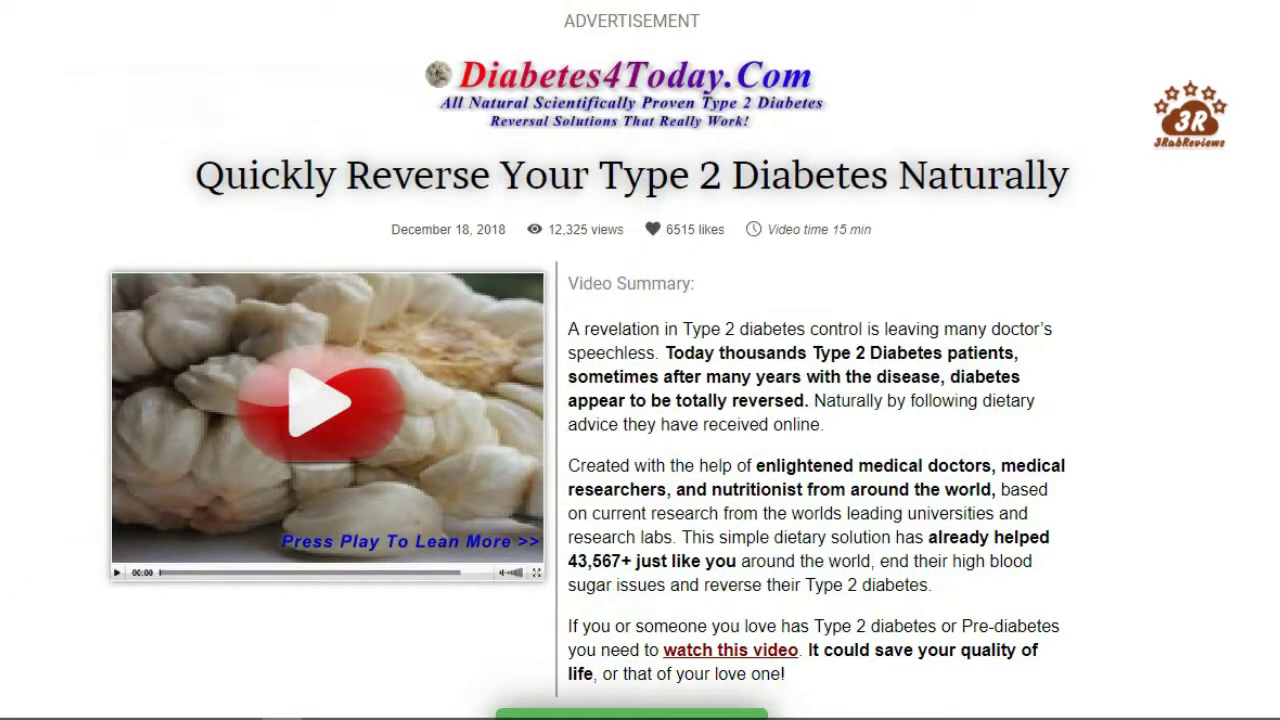
- Switch to File Explorer, open the landing page's index_files folder and locate diabetes4today-logo-4.png
mouse_move(81, 703)
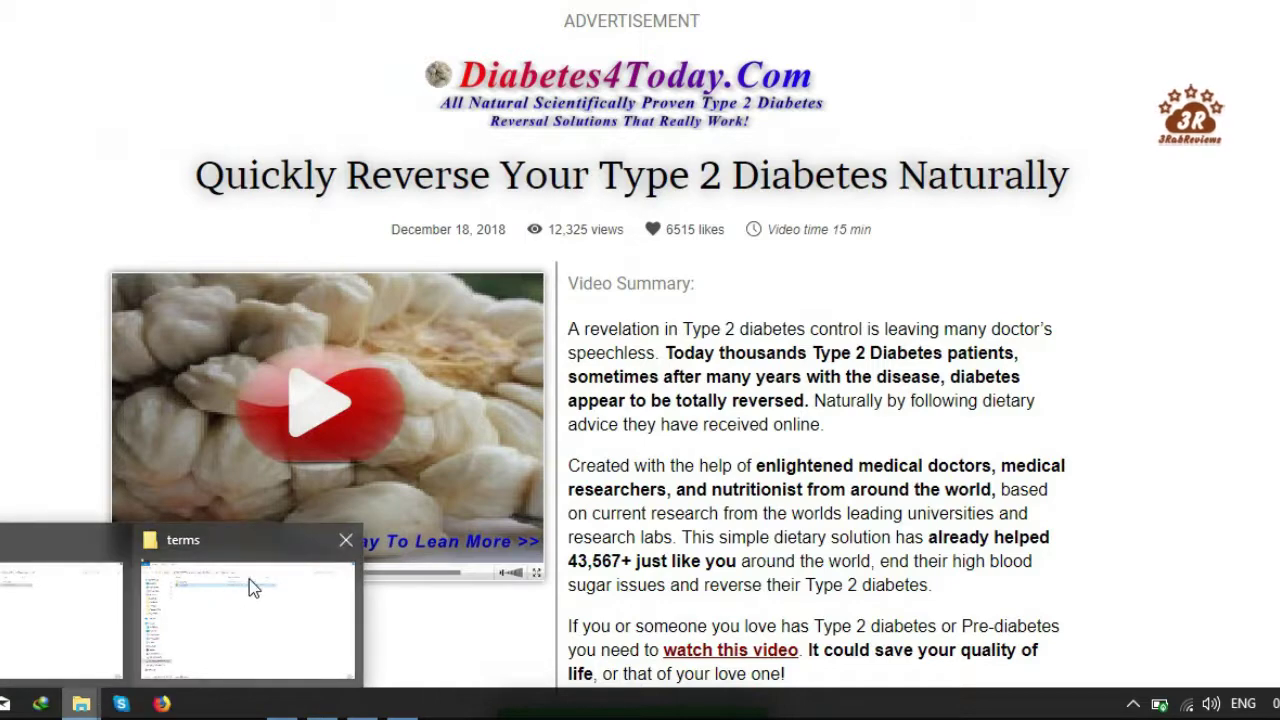
left_click(43, 590)
left_click(336, 60)
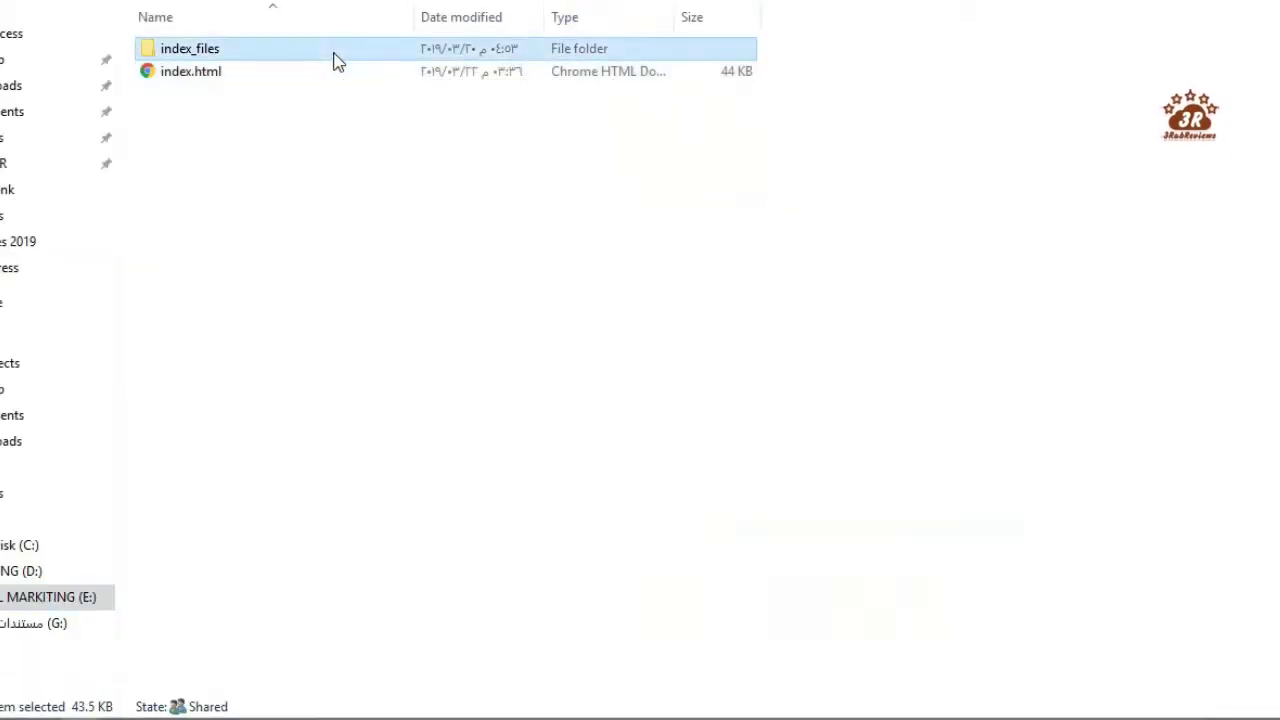
double_click(336, 60)
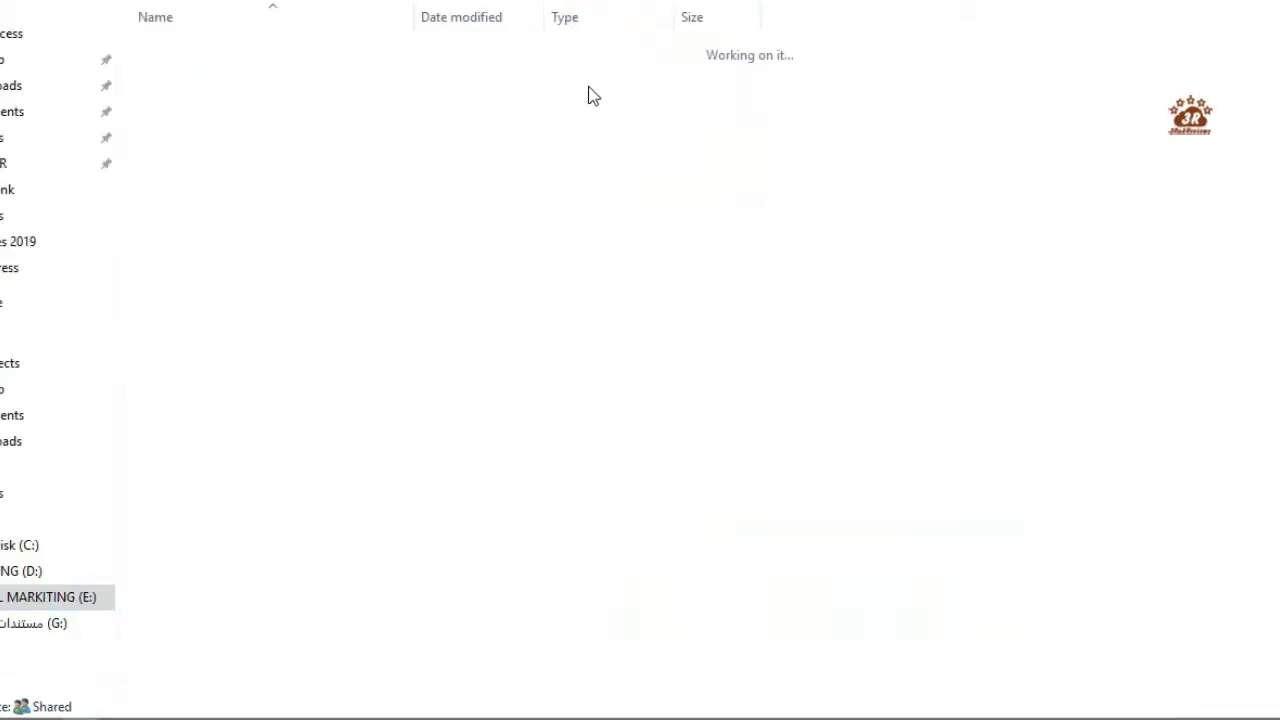
left_click(250, 277)
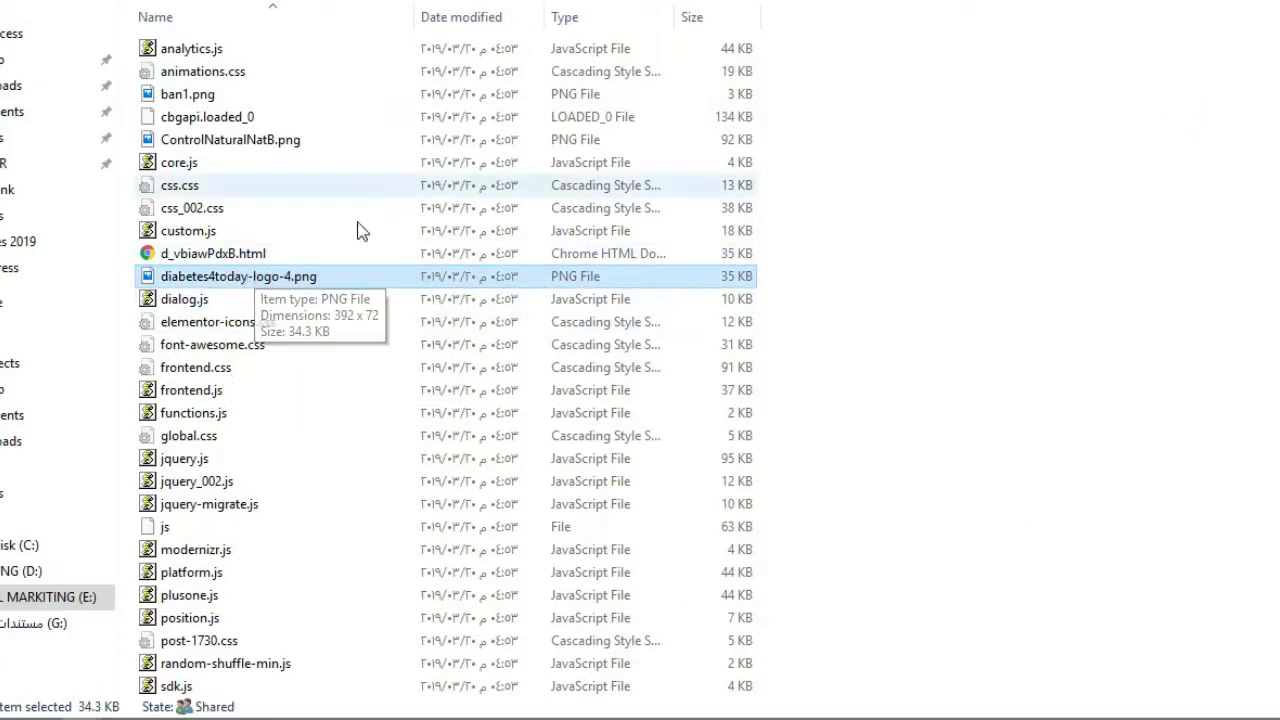
- Add a copy of the replacement logo Diet-Diabetes-Logo-US.png to the landing page's index_files folder
key("alt+Up")
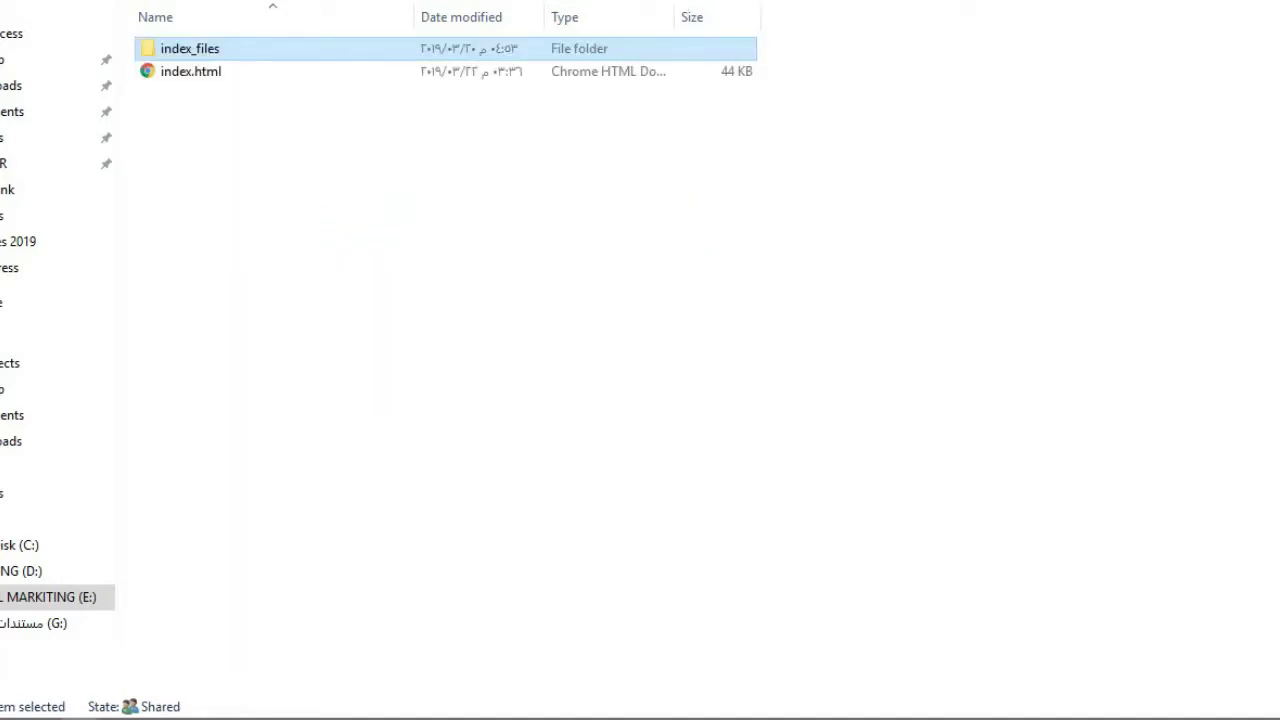
key("alt+Up")
key("Return")
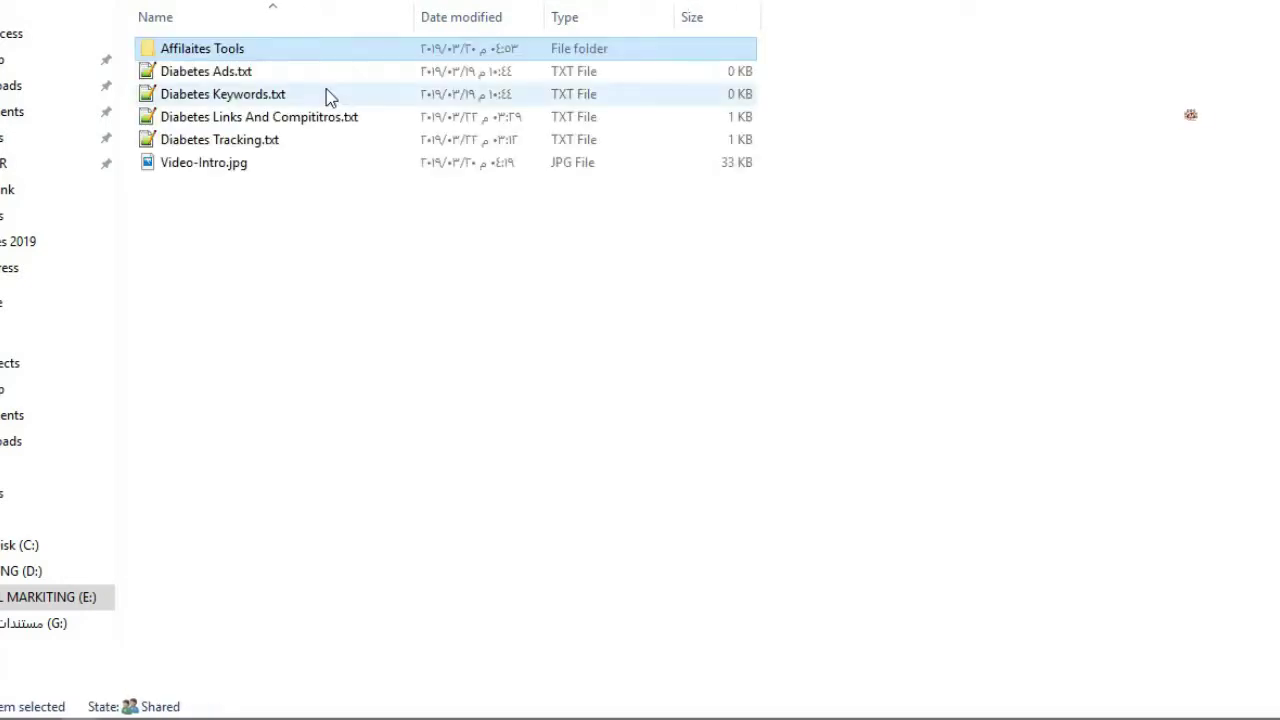
key("alt+Up")
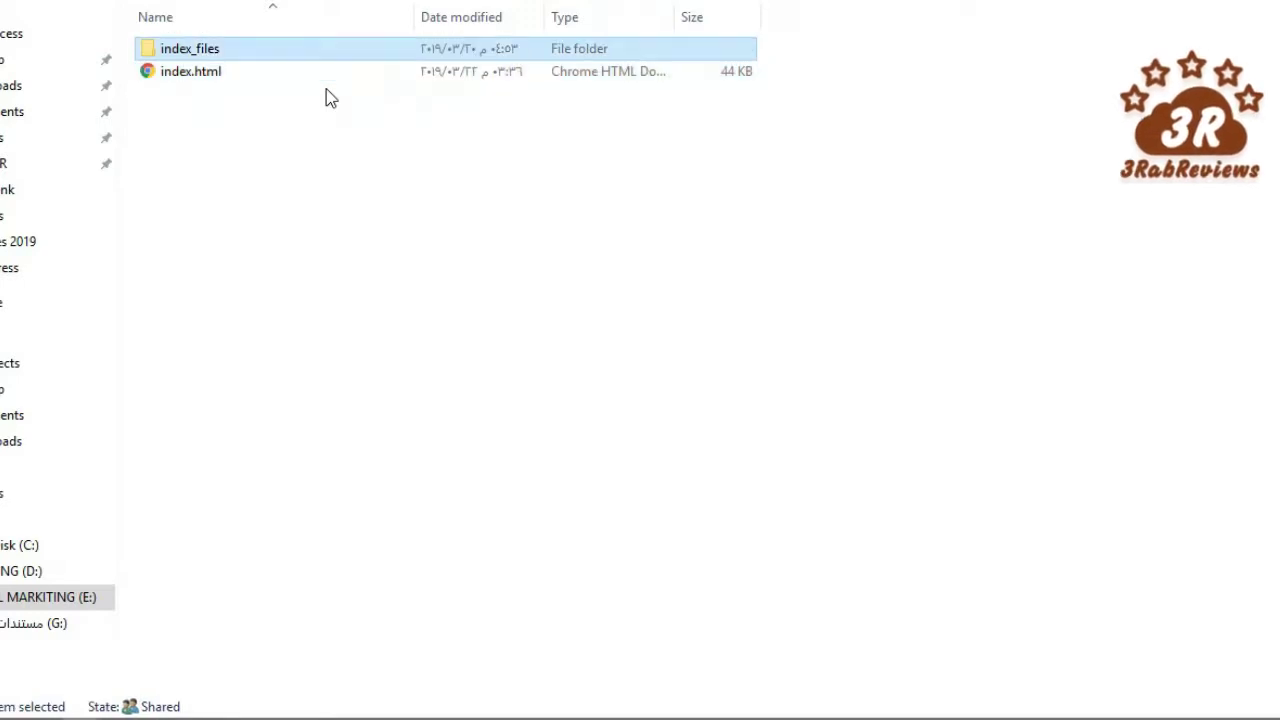
key("Return")
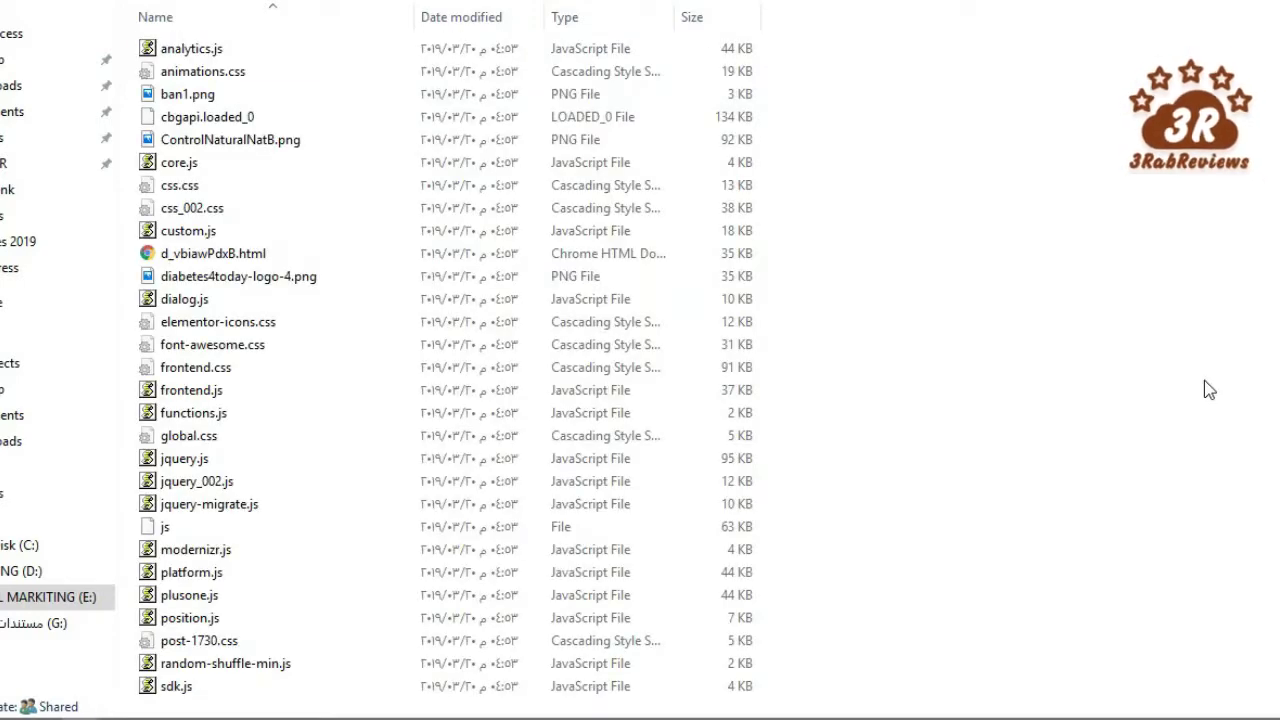
key("ctrl+v")
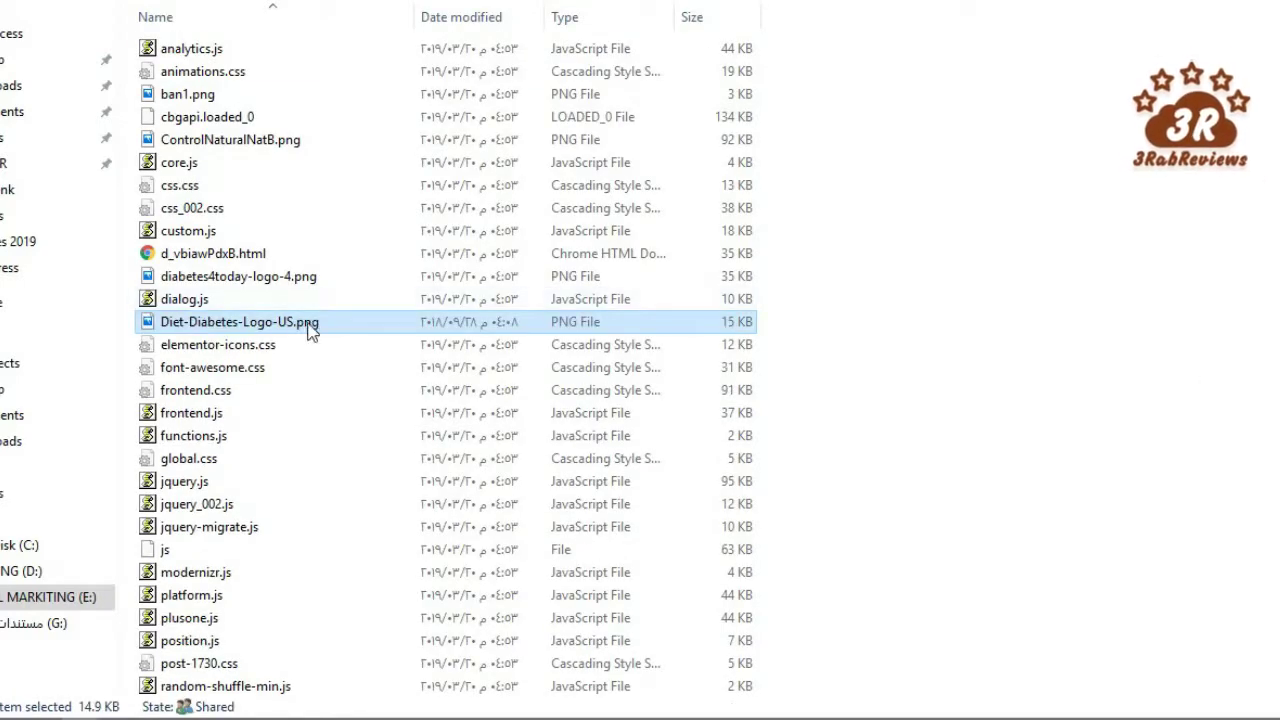
- Move diabetes4today-logo-4.png out of index_files into the parent folder that holds index.html
left_click(296, 280)
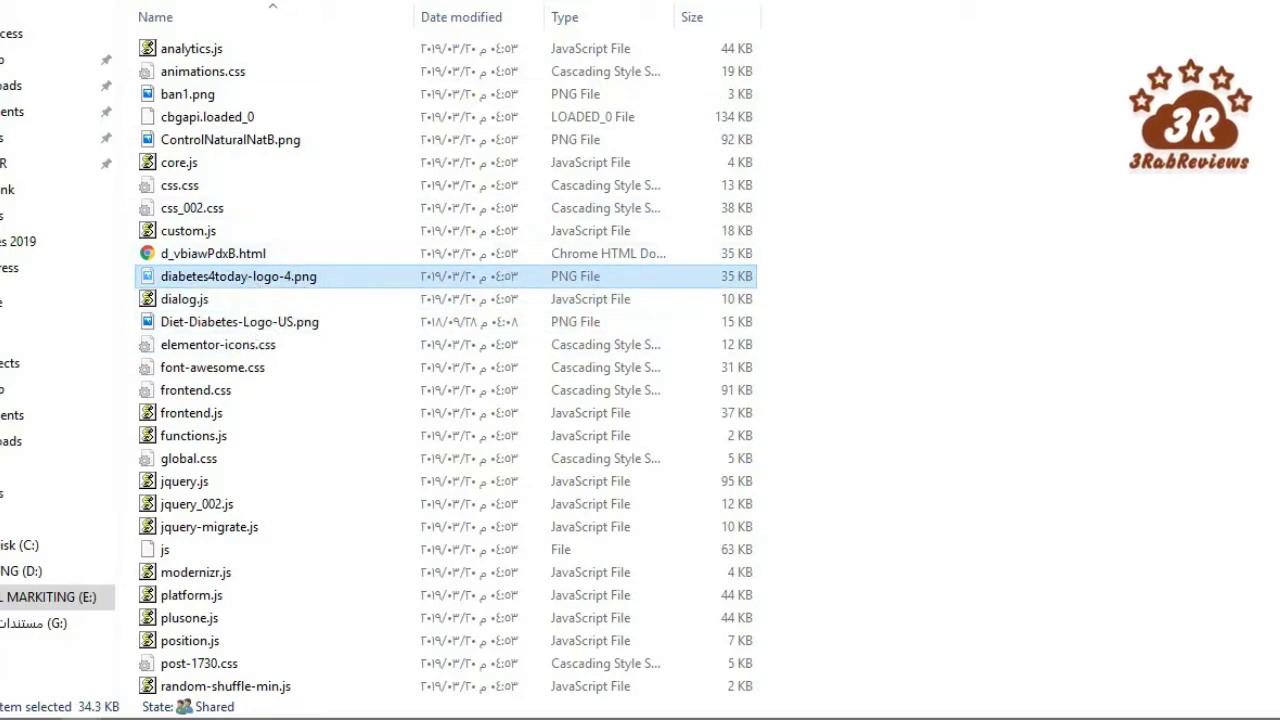
key("alt+Up")
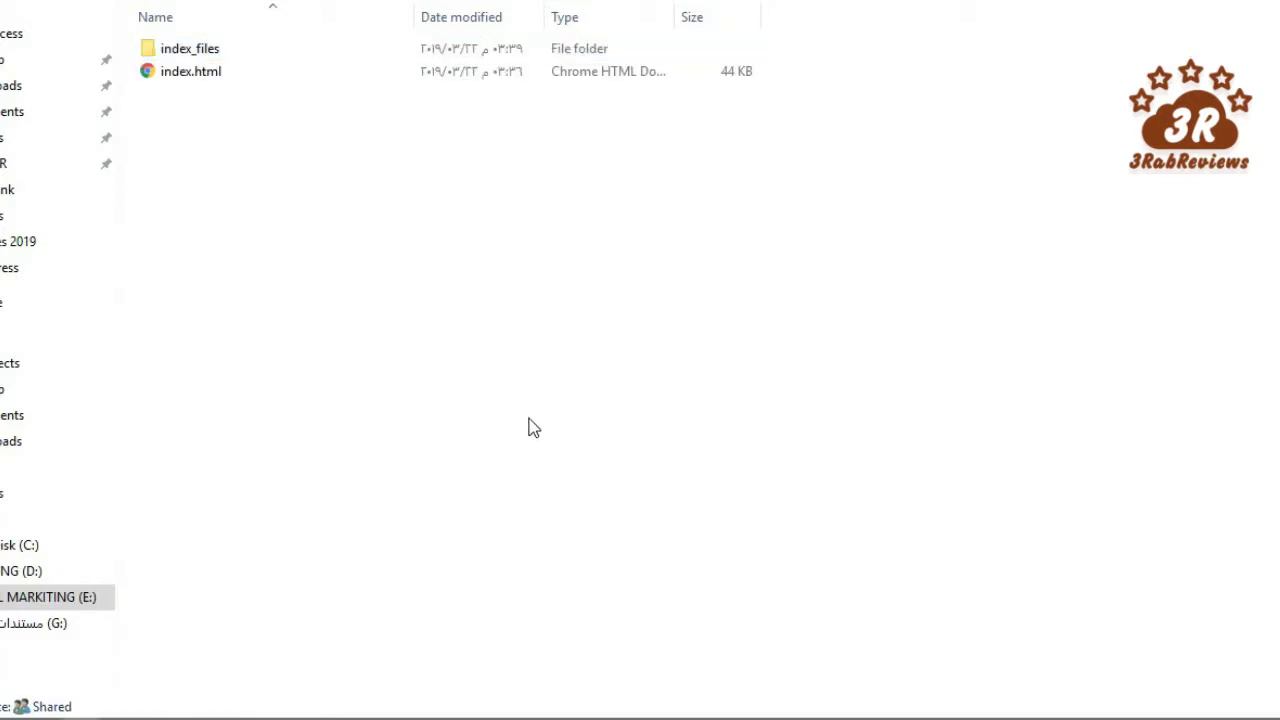
key("ctrl+v")
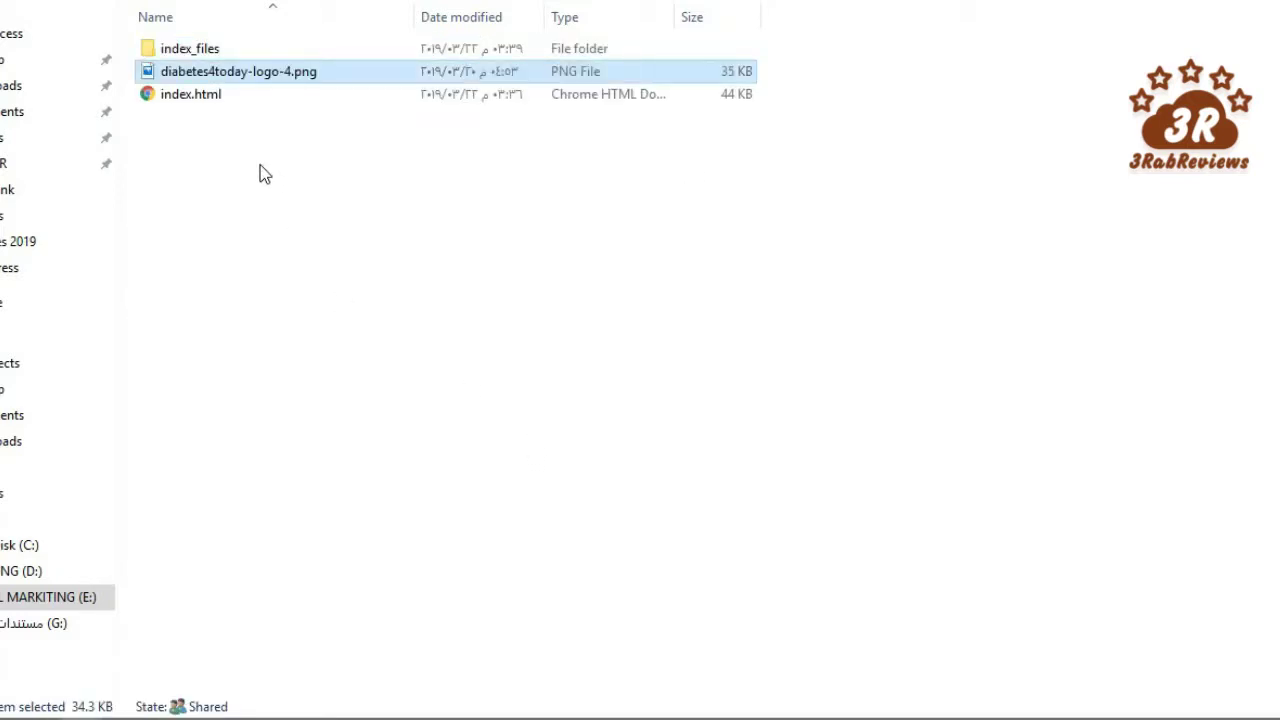
- Copy the moved logo's full file name and rename Diet-Diabetes-Logo-US.png in index_files as diabetes4today-logo-4.png
key("F2")
key("ctrl+c")
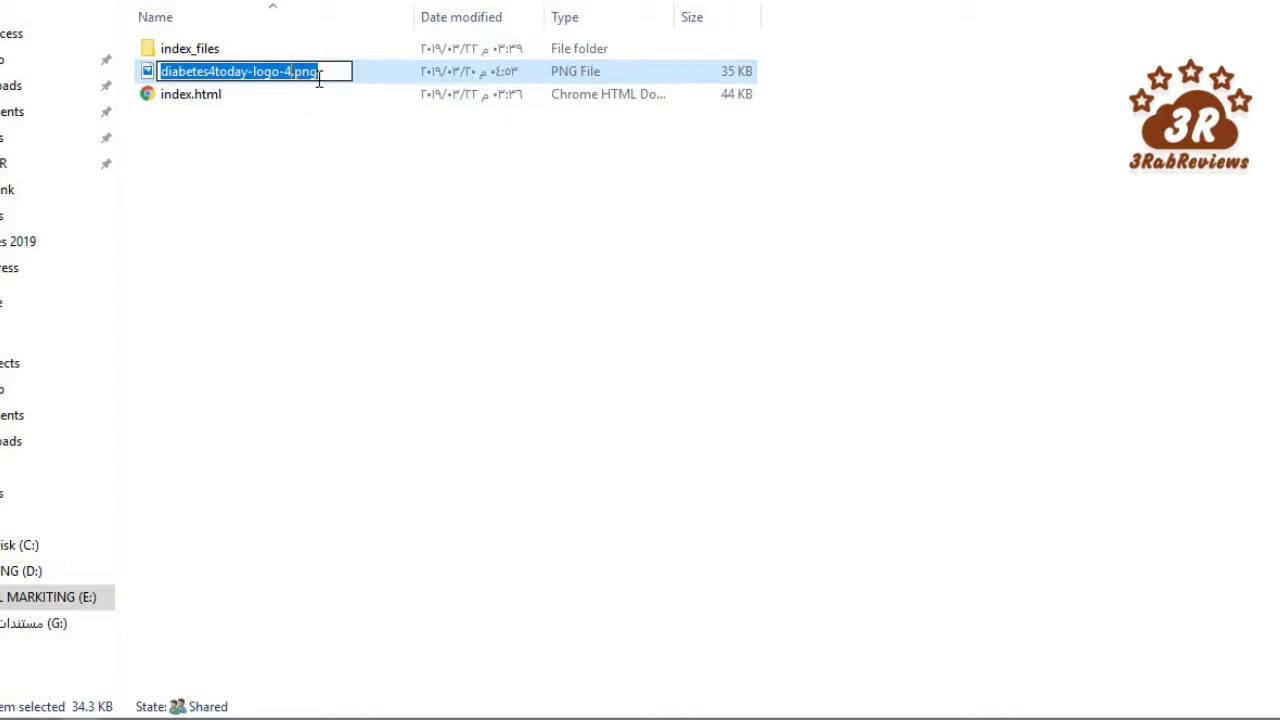
key("Return")
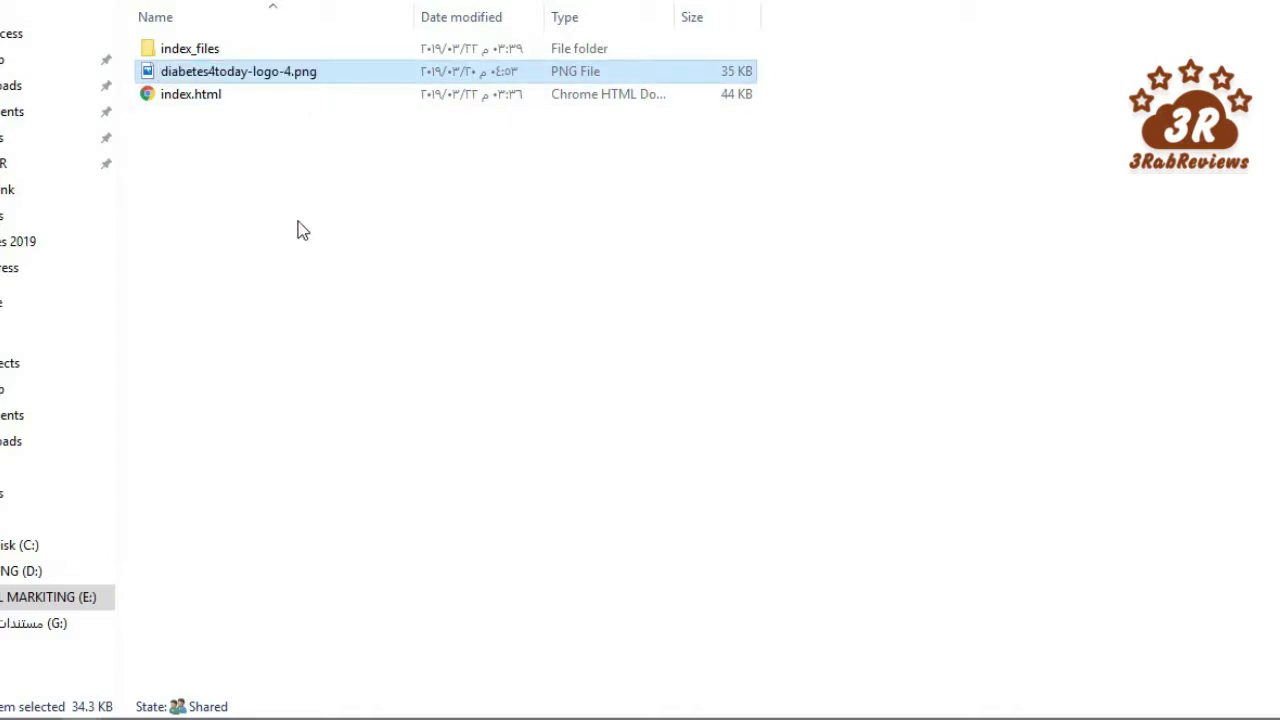
double_click(280, 46)
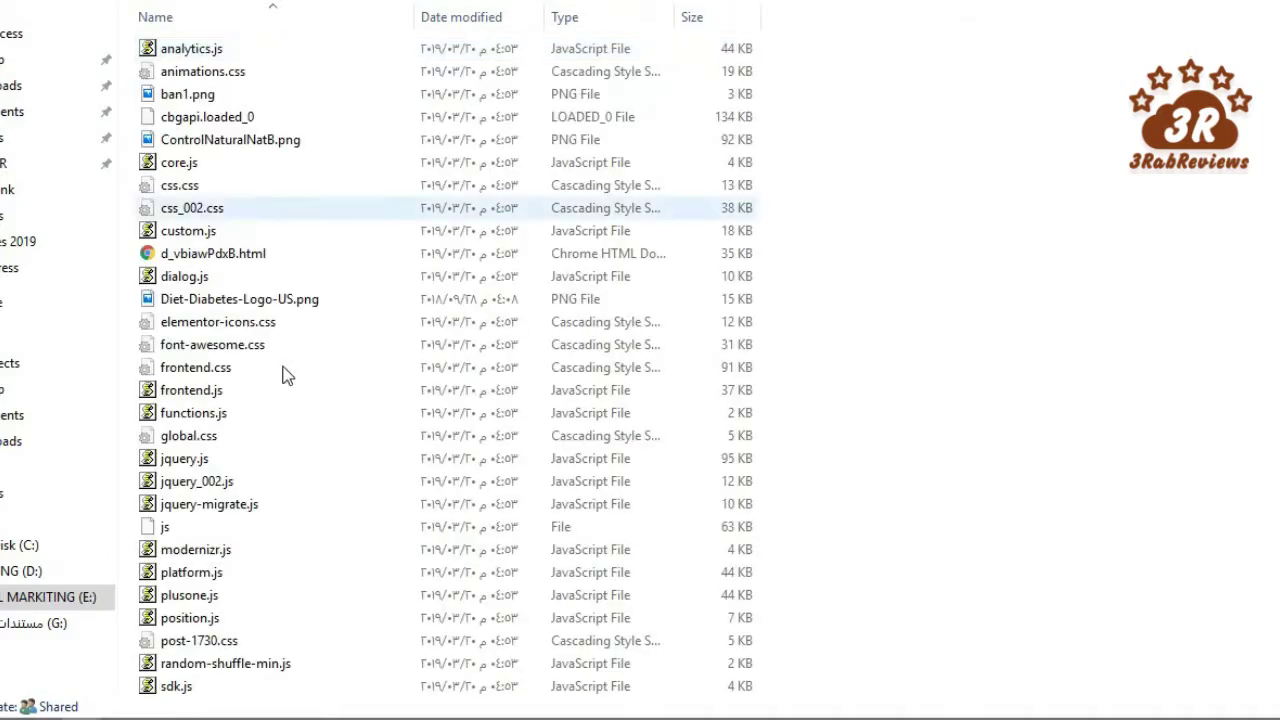
left_click(260, 300)
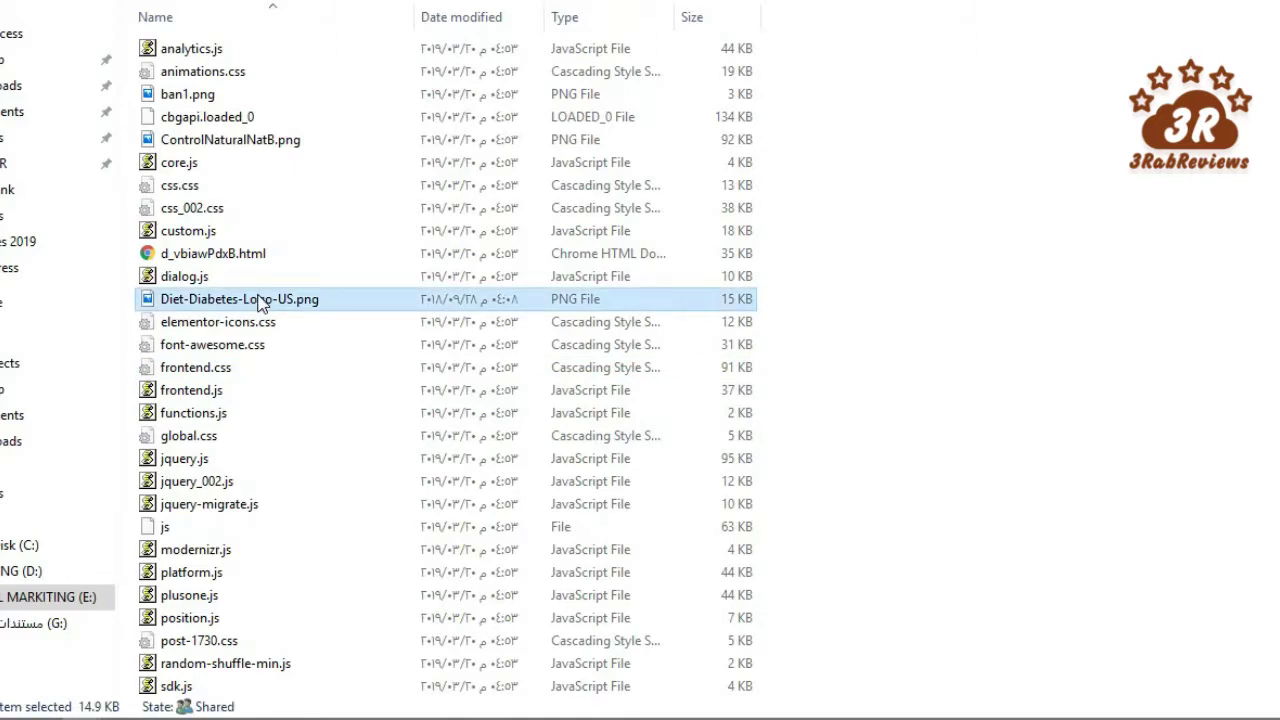
key("F2")
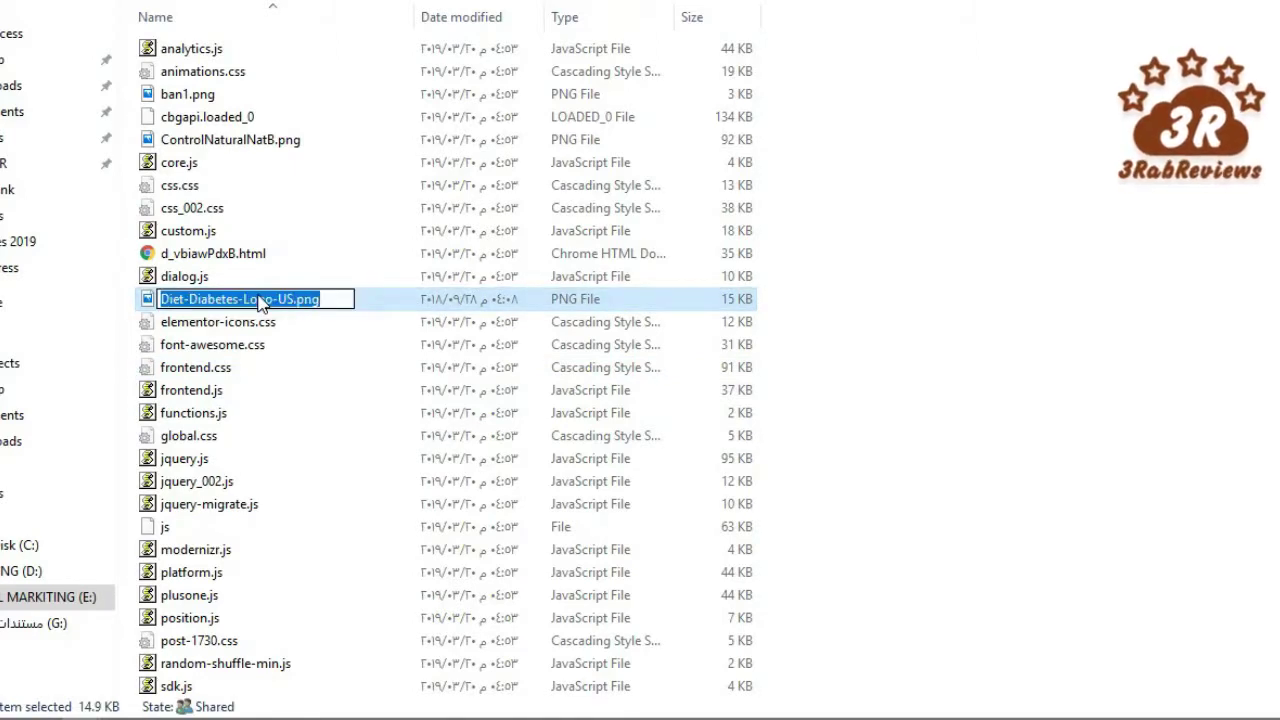
key("ctrl+v")
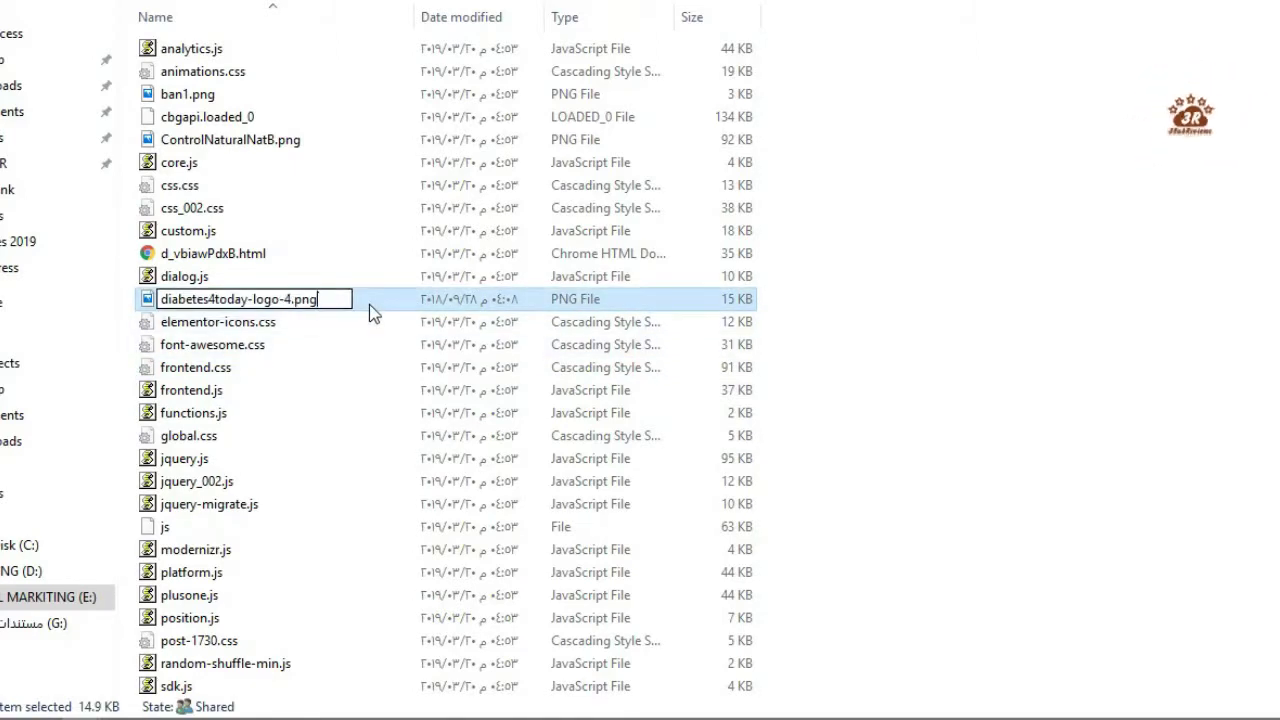
key("Return")
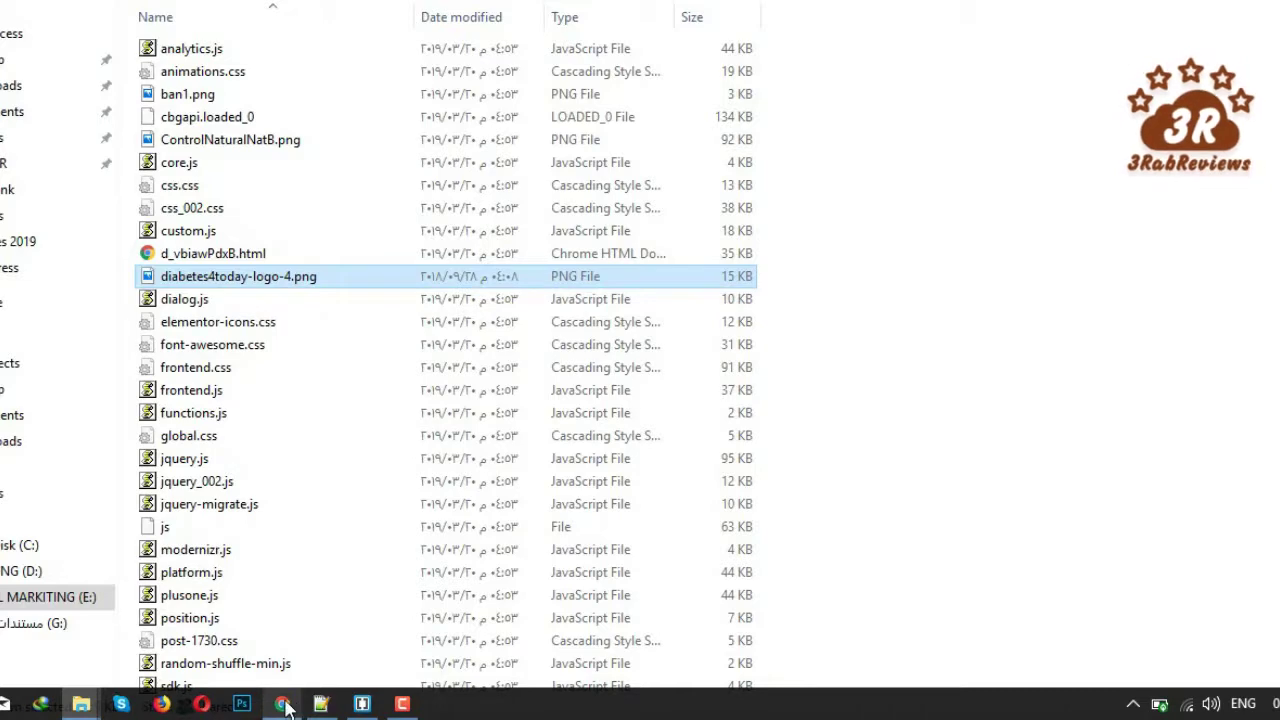
- View the landing page in the browser, and switch to Brackets to look for the header logo's image tag in index.html
left_click(283, 704)
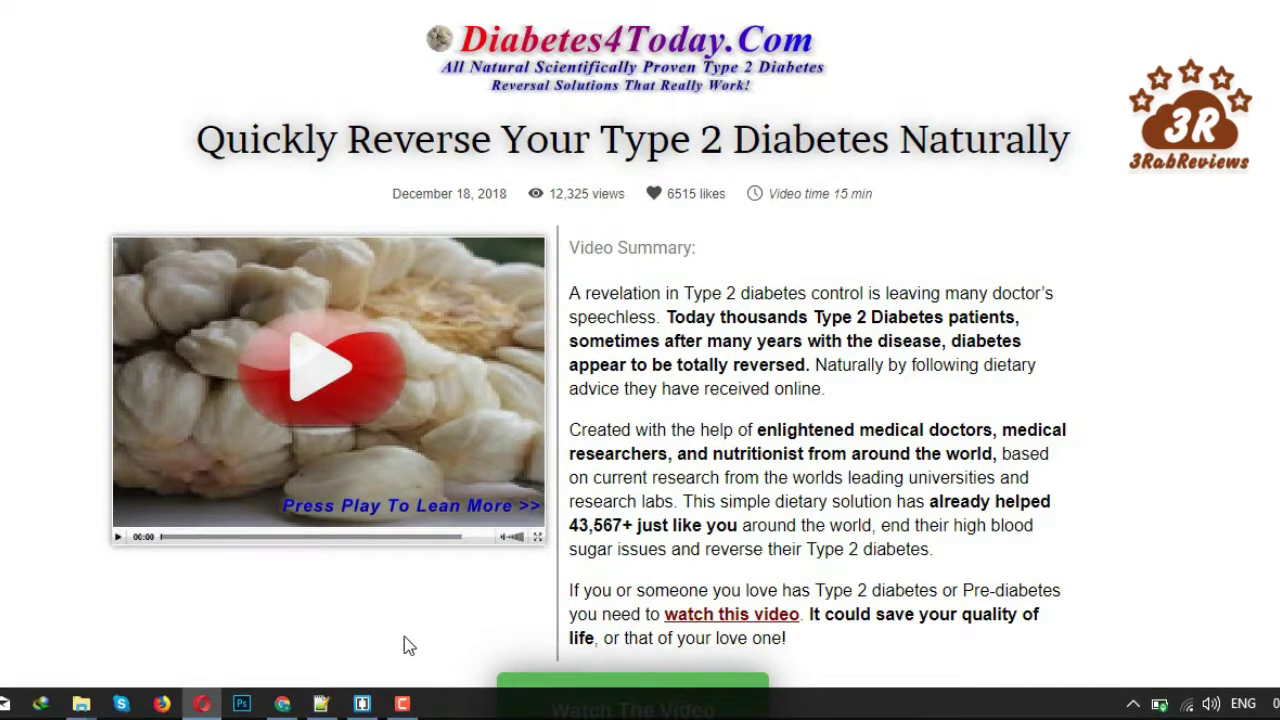
left_click(362, 706)
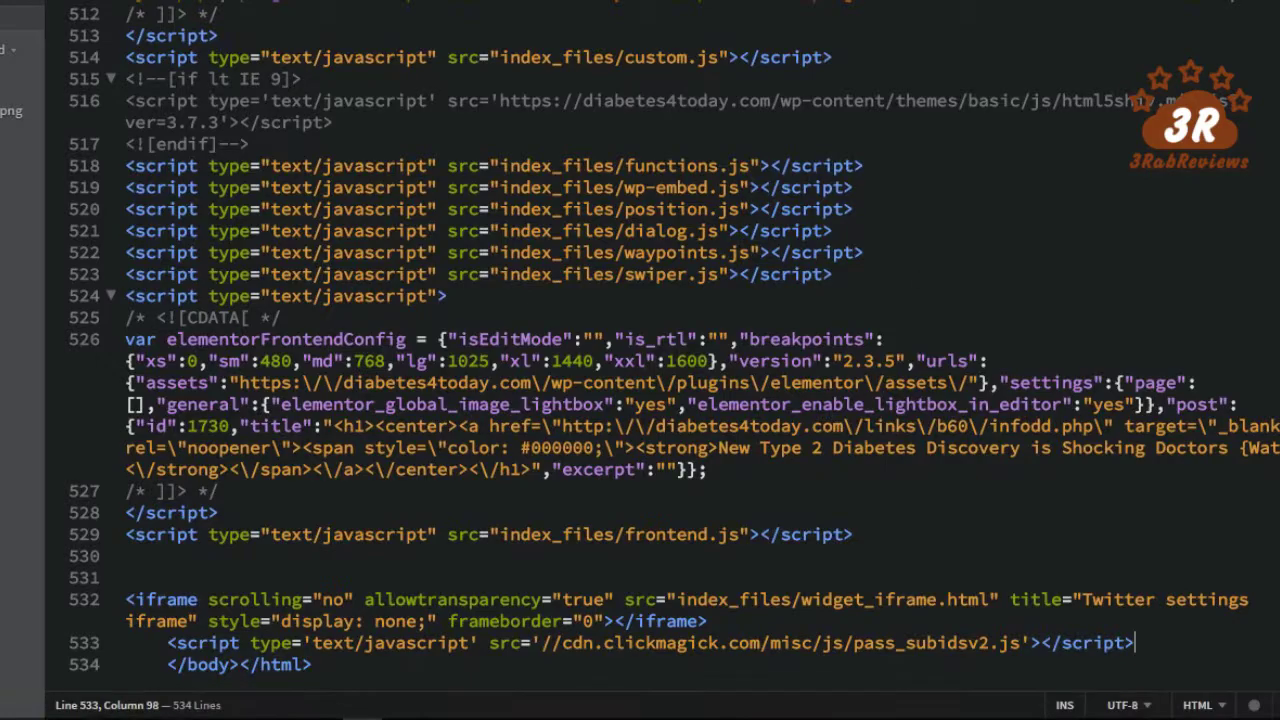
scroll(640, 360, "up", 20)
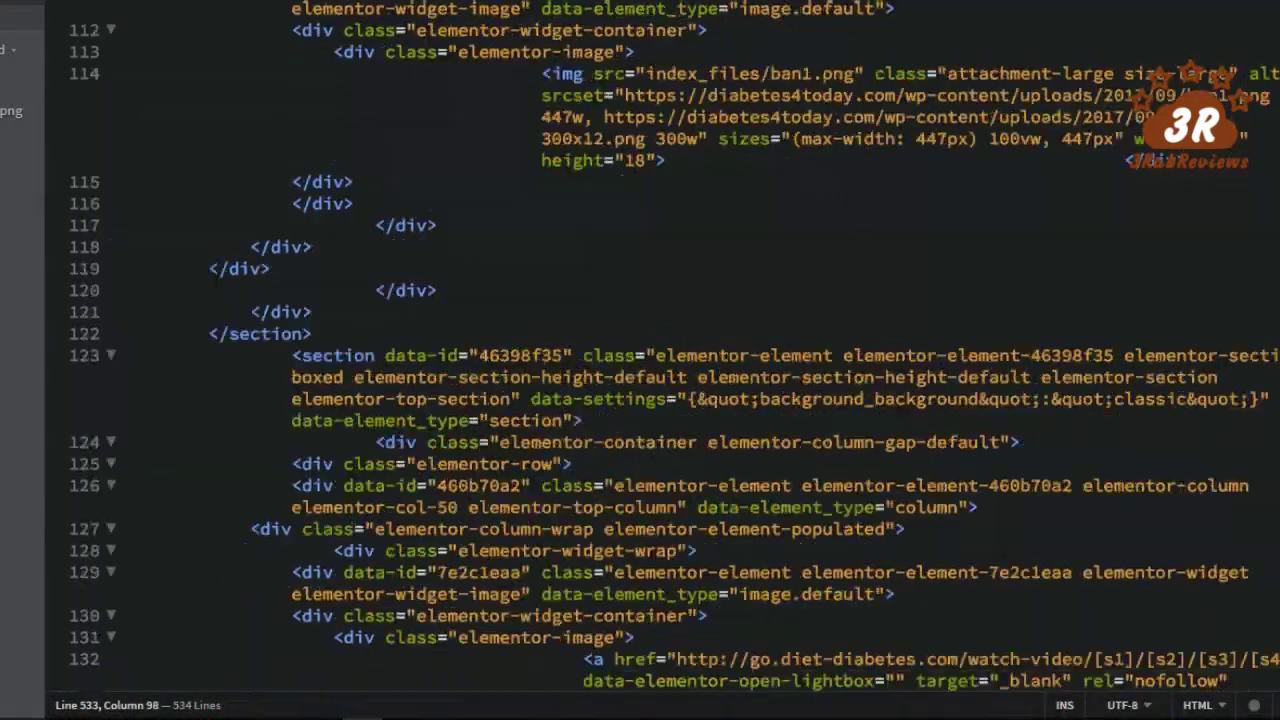
scroll(640, 360, "up", 5)
scroll(640, 360, "down", 15)
scroll(640, 360, "up", 2)
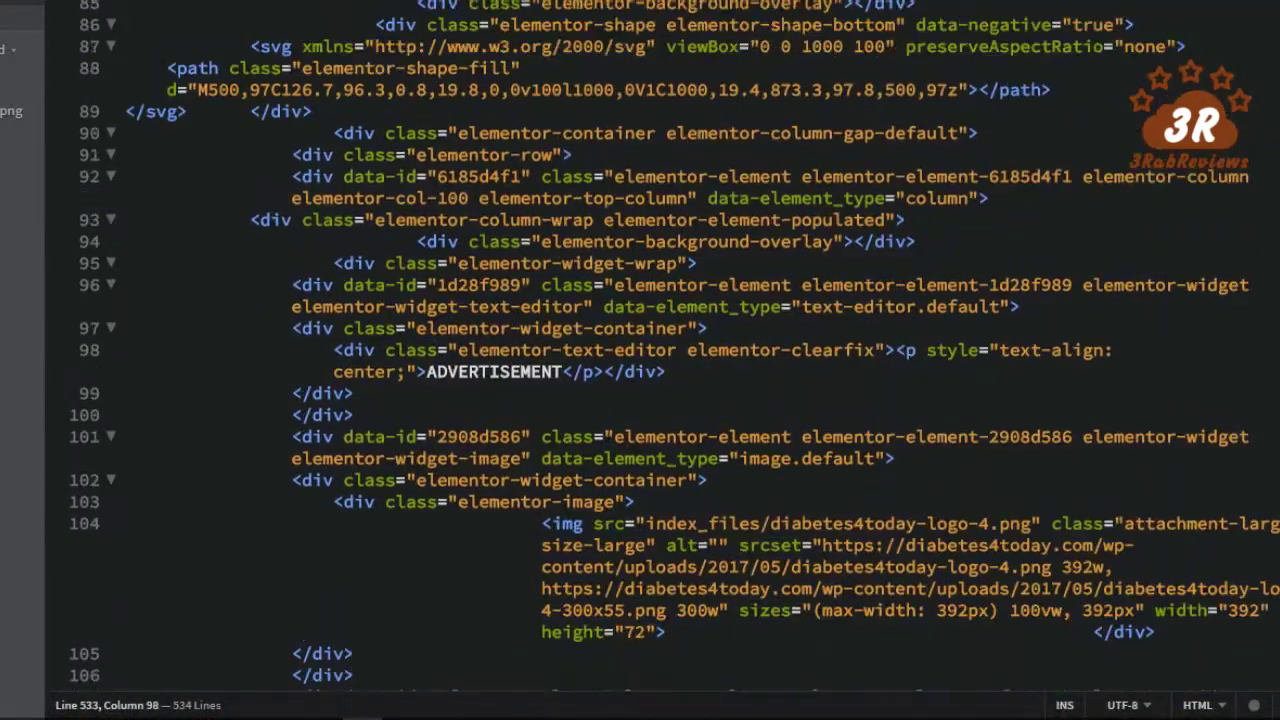
- Search the landing page's code for diabetes4 to locate the references to the original logo
key("ctrl+g")
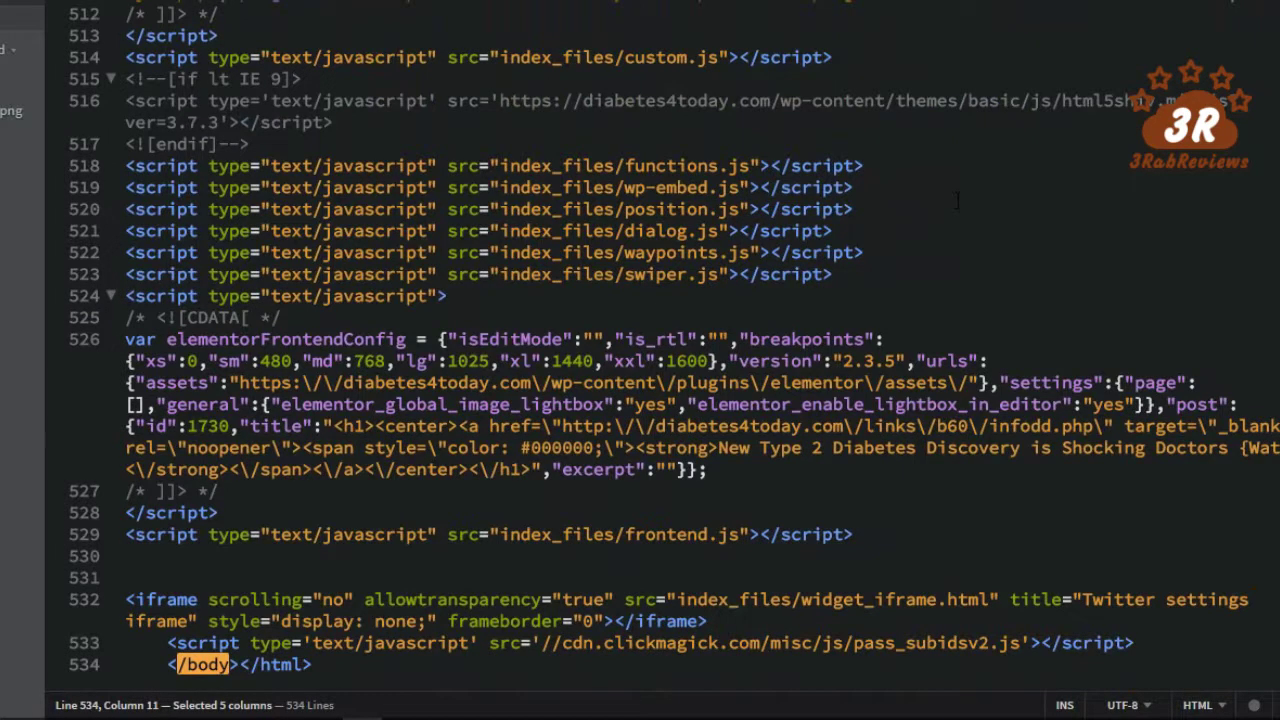
key("Left")
key("Right")
key("Right")
key("Right")
key("shift+Right")
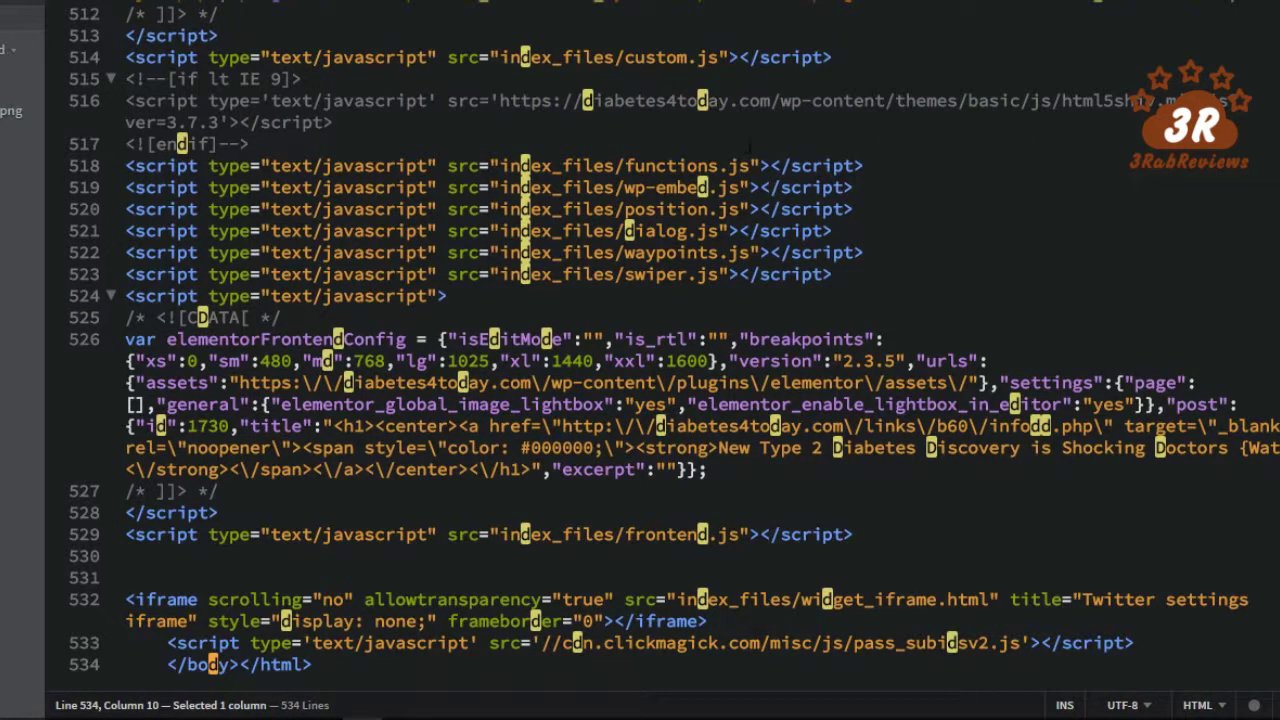
type("iabetes4today.com/feed/\" />")
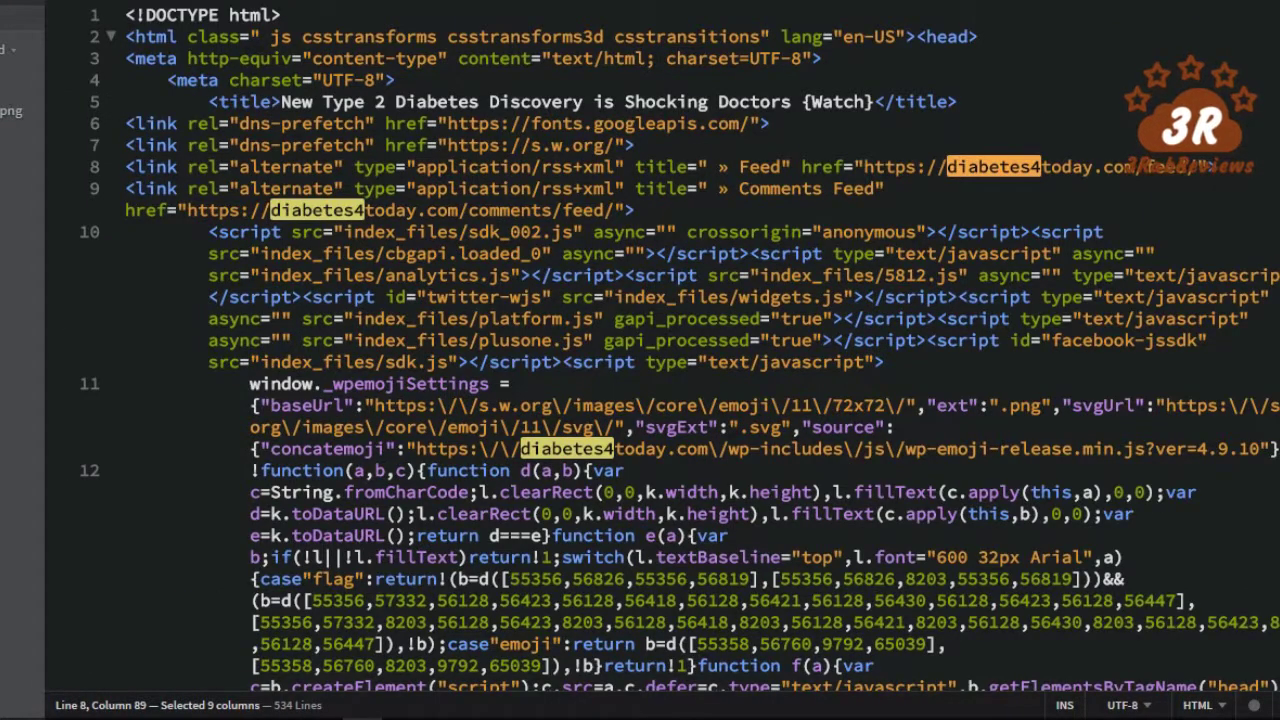
left_click(415, 101)
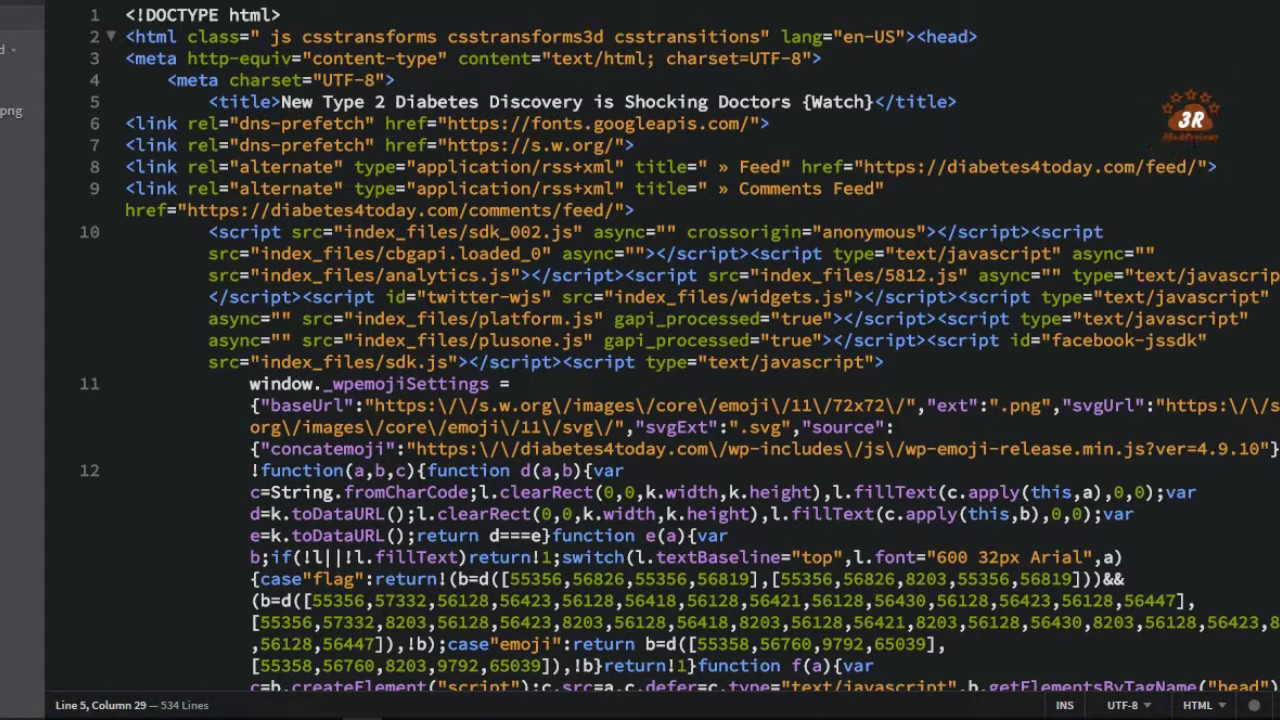
key("ctrl+End")
key("shift+Left")
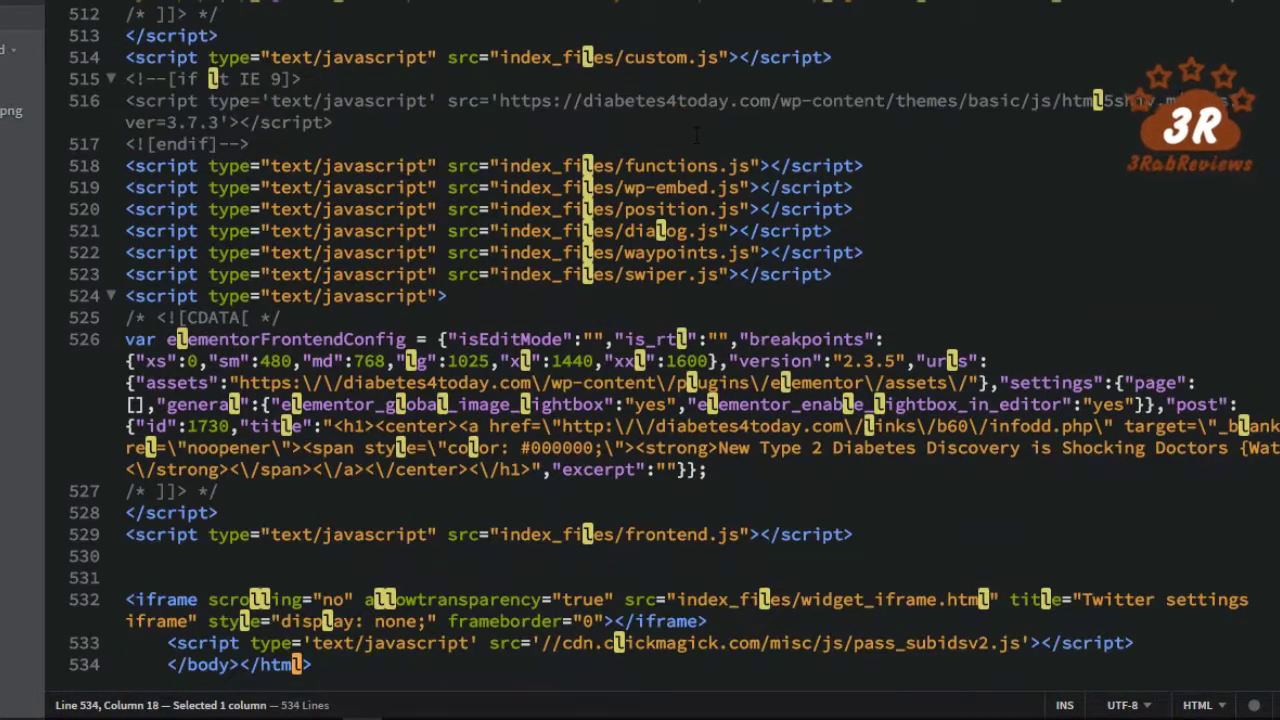
- Find the logo image tag by searching for logo, and delete its srcset, sizes, width and height attributes
double_click(437, 297)
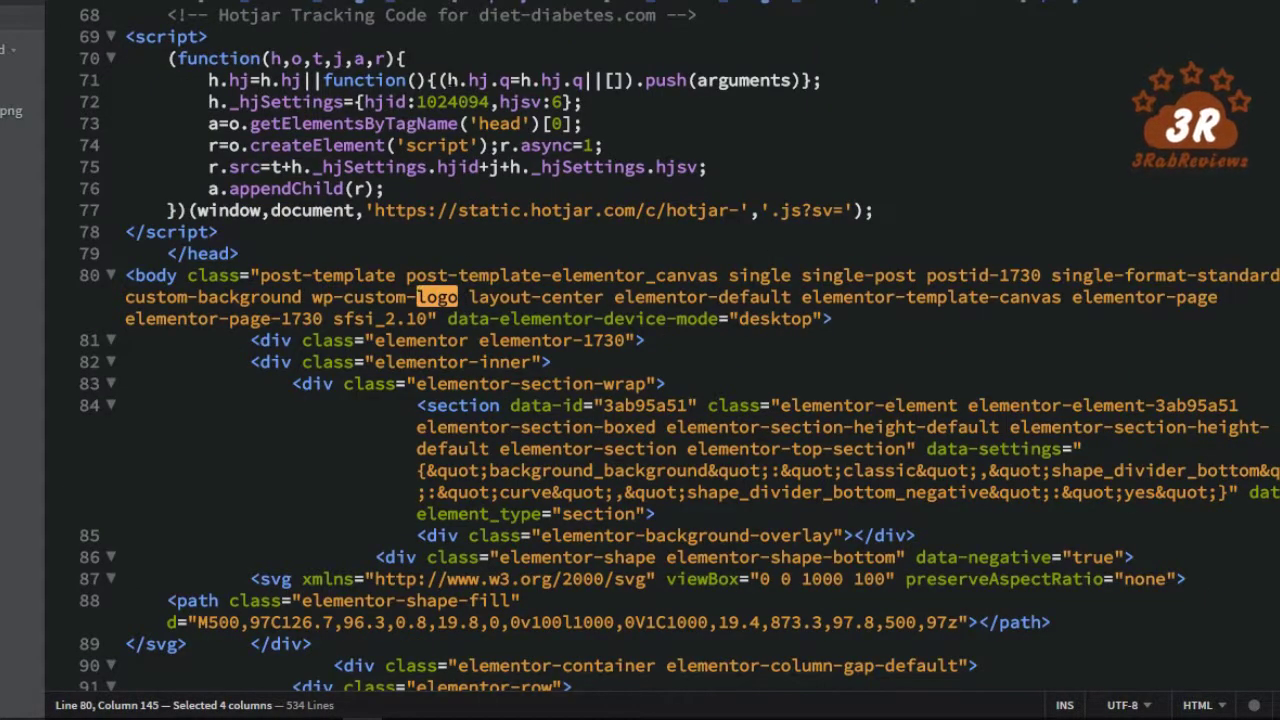
key("F3")
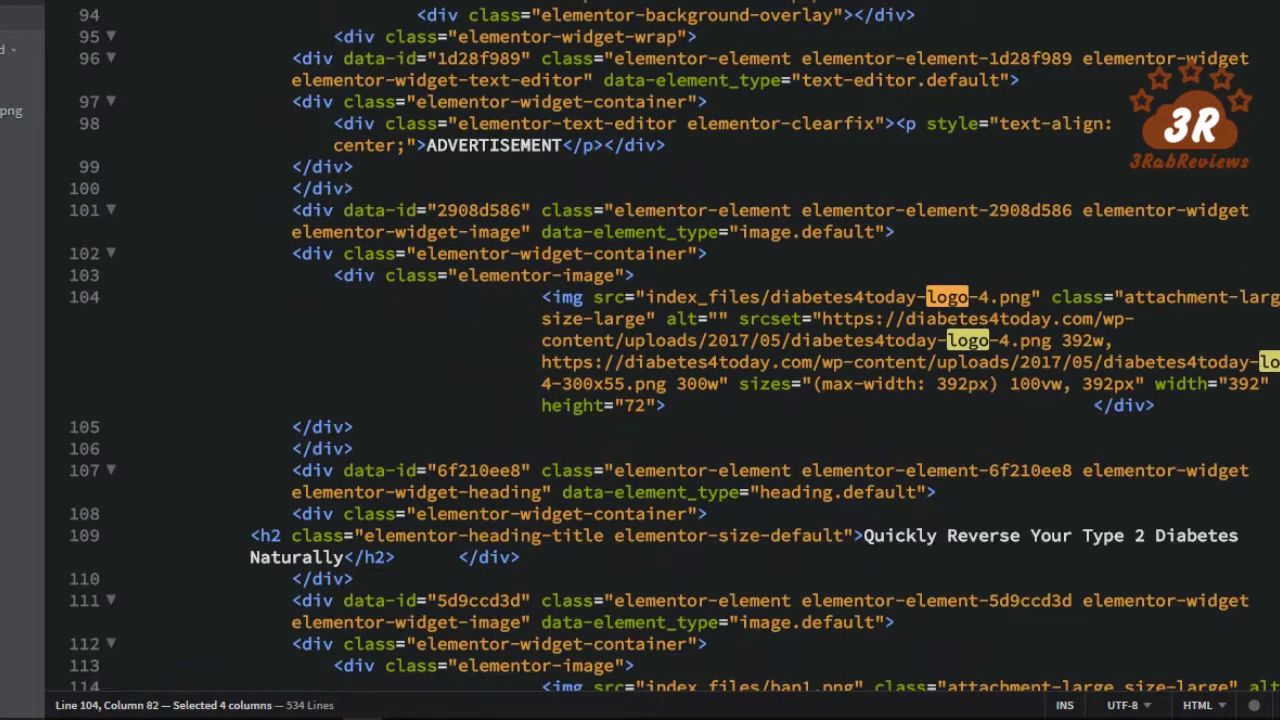
left_click(691, 318)
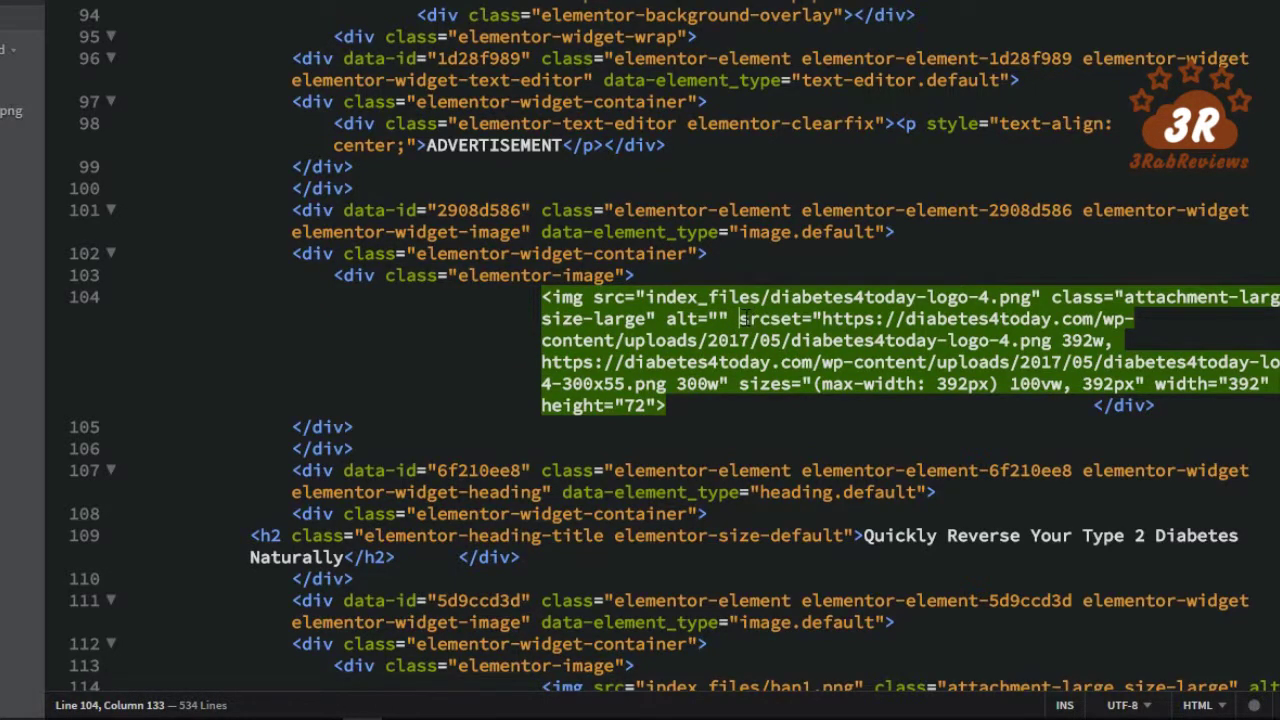
left_click_drag(741, 318, 665, 405)
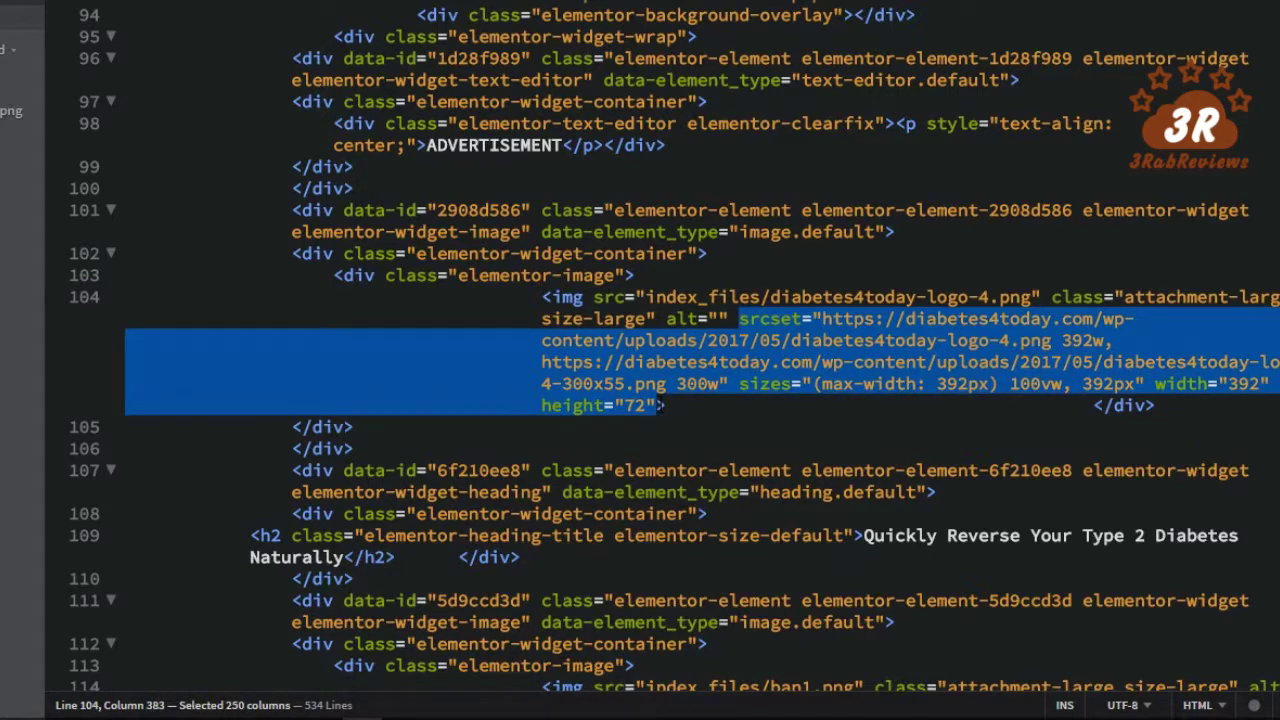
key("BackSpace")
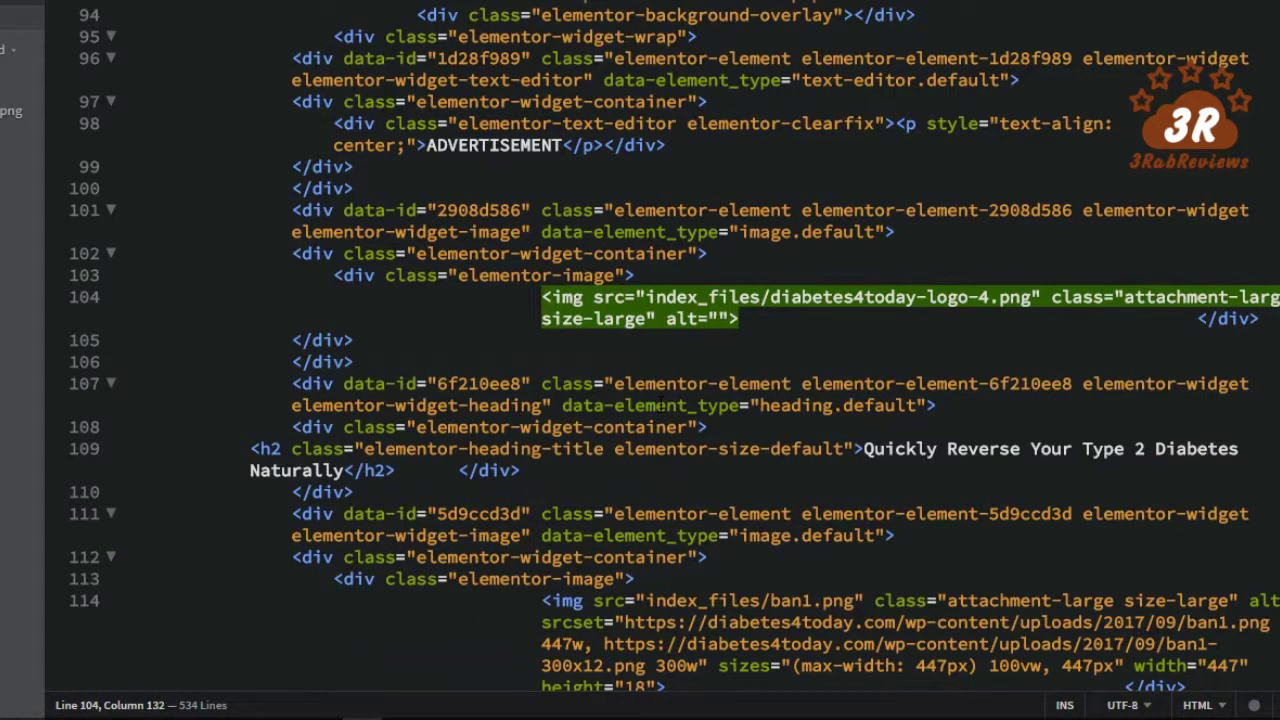
- Reload the landing page in Opera to check the header logo, and view the page in Chrome
left_click(190, 704)
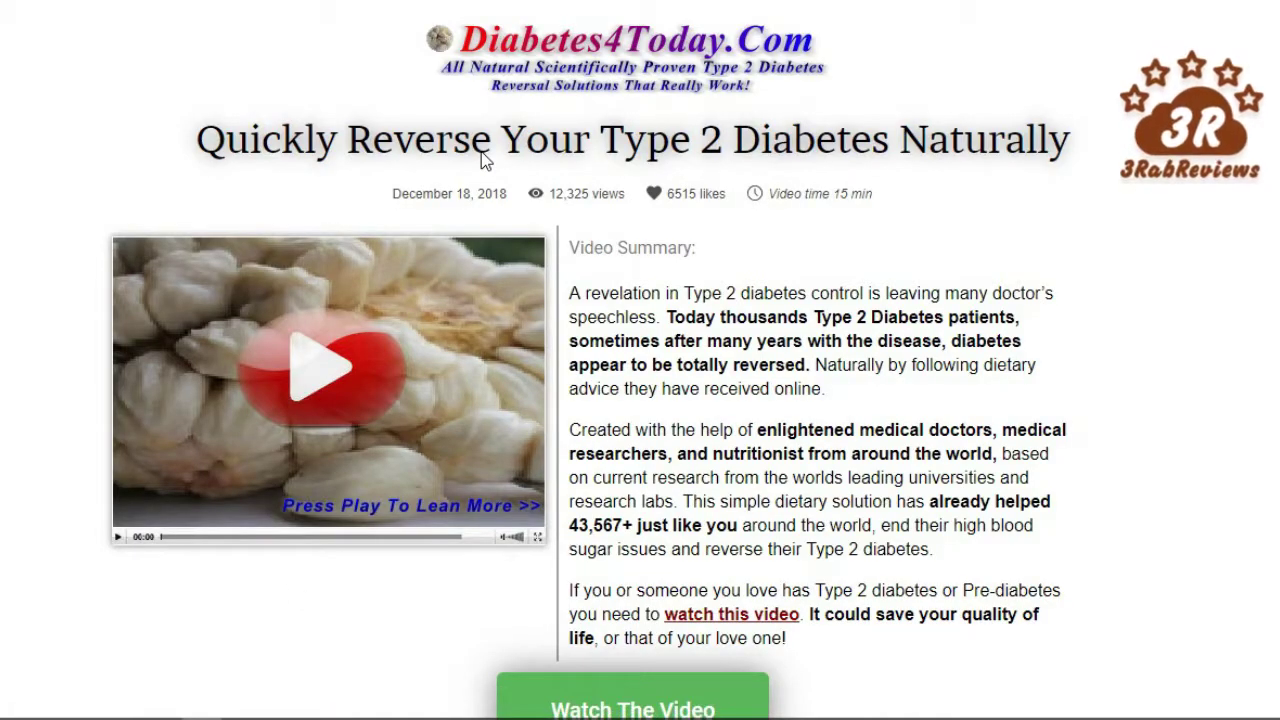
key("F5")
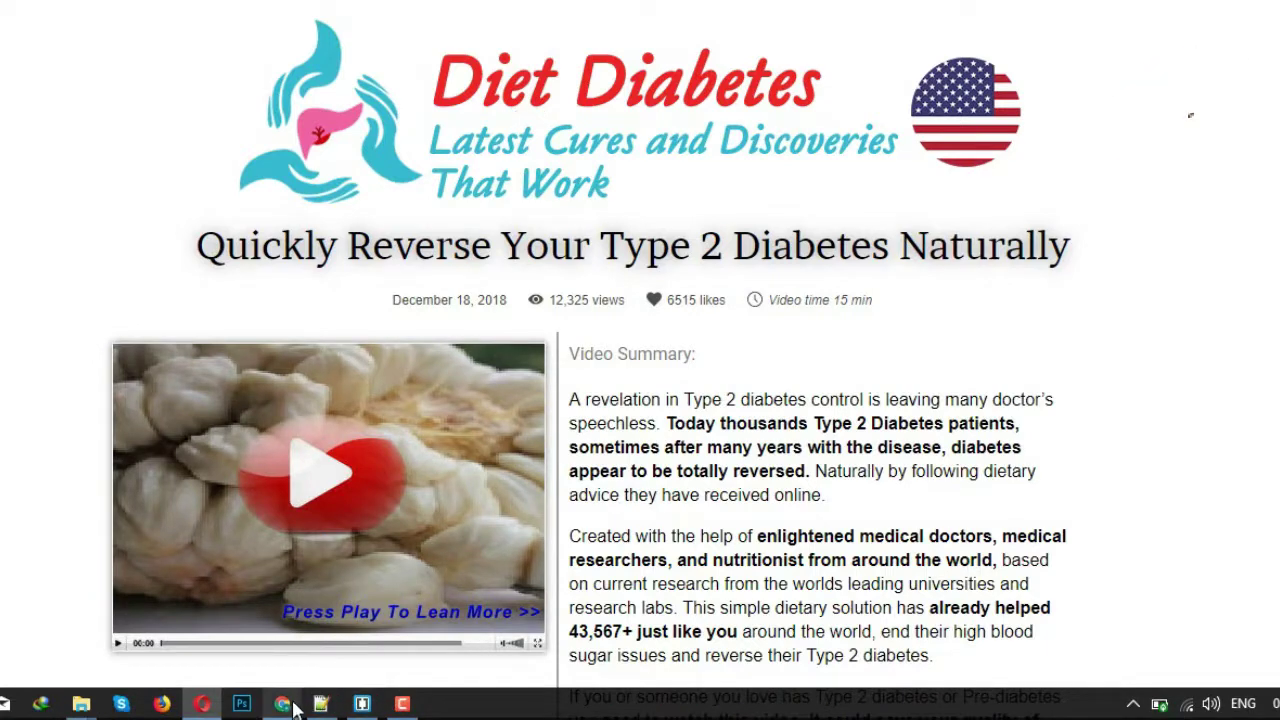
left_click(287, 705)
left_click(362, 705)
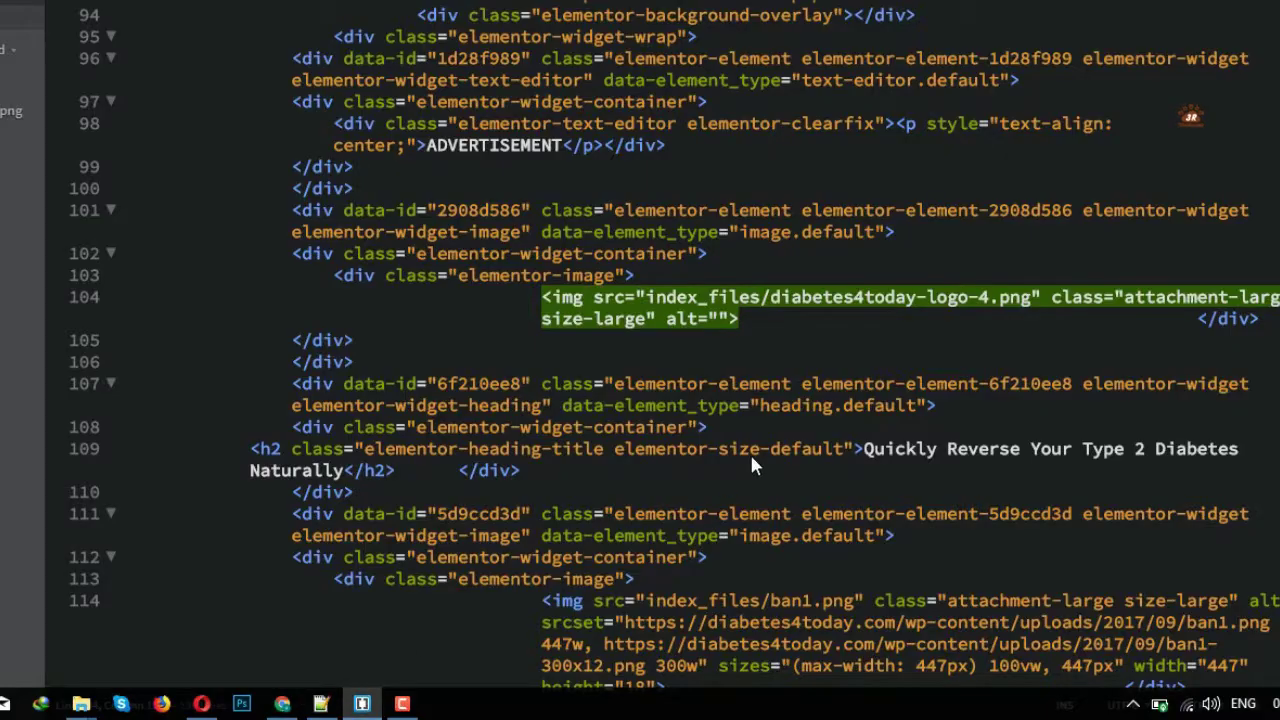
left_click(212, 712)
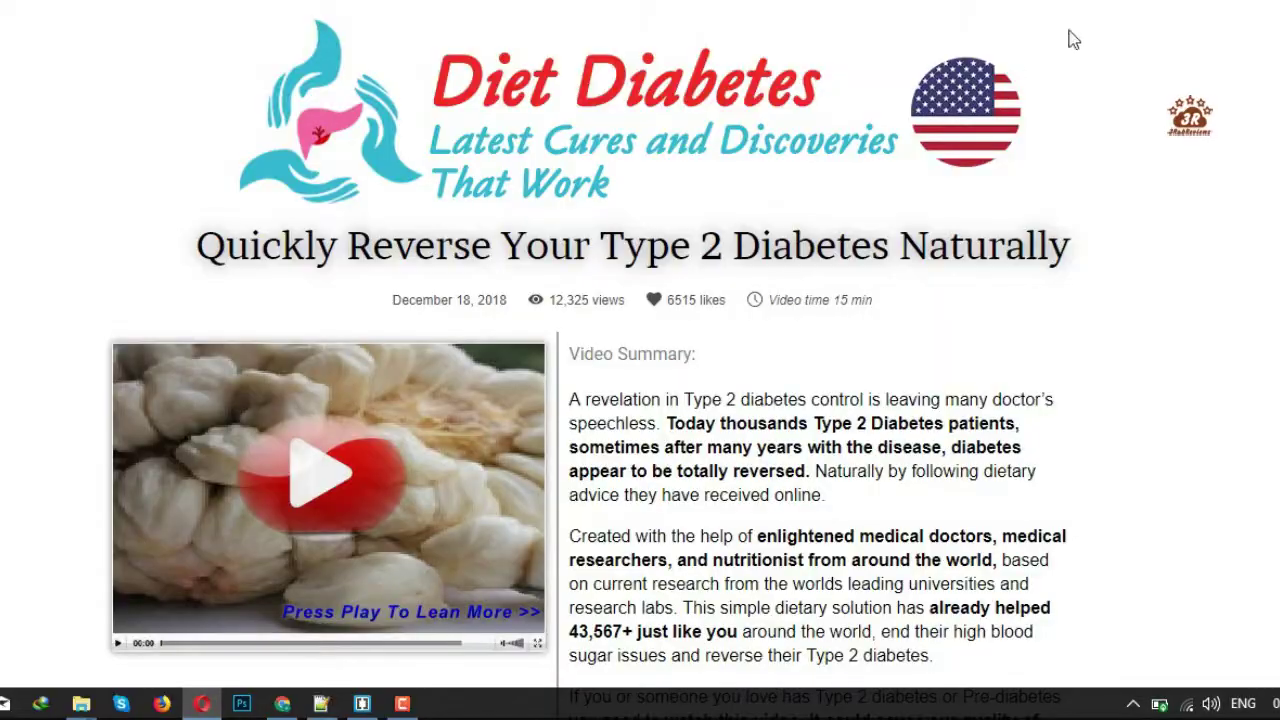
key("alt+Tab")
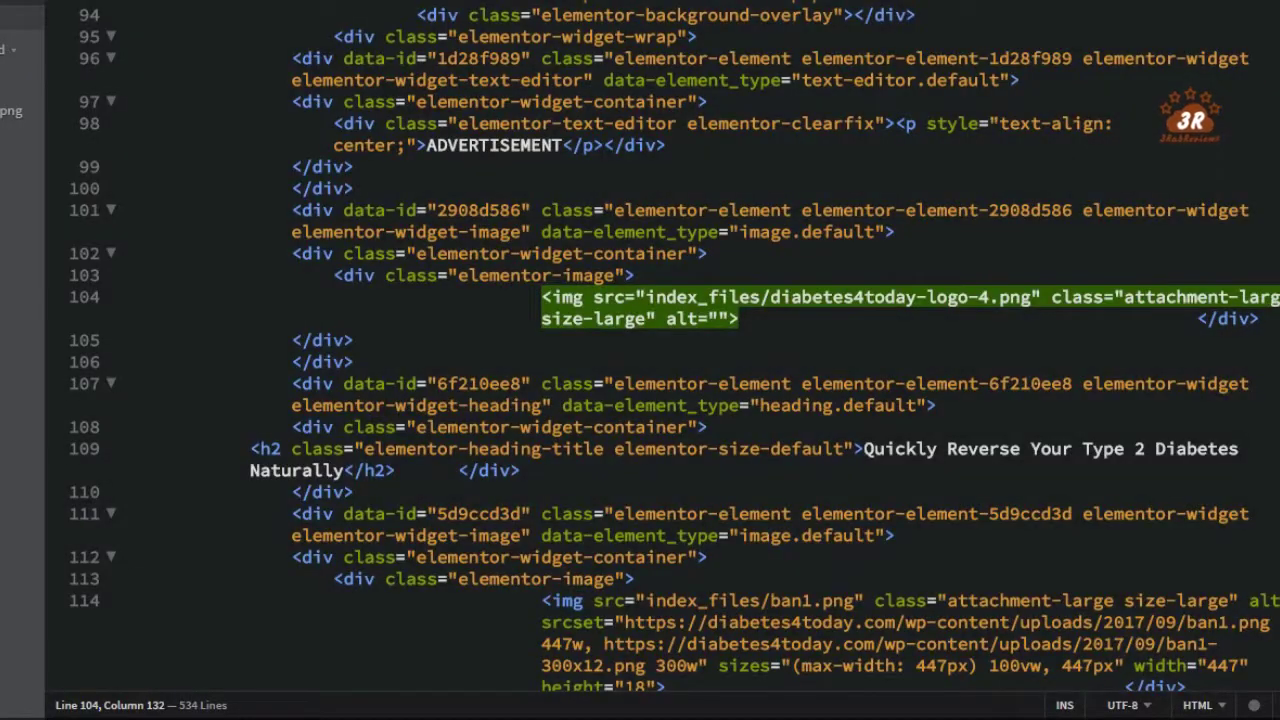
left_click(284, 705)
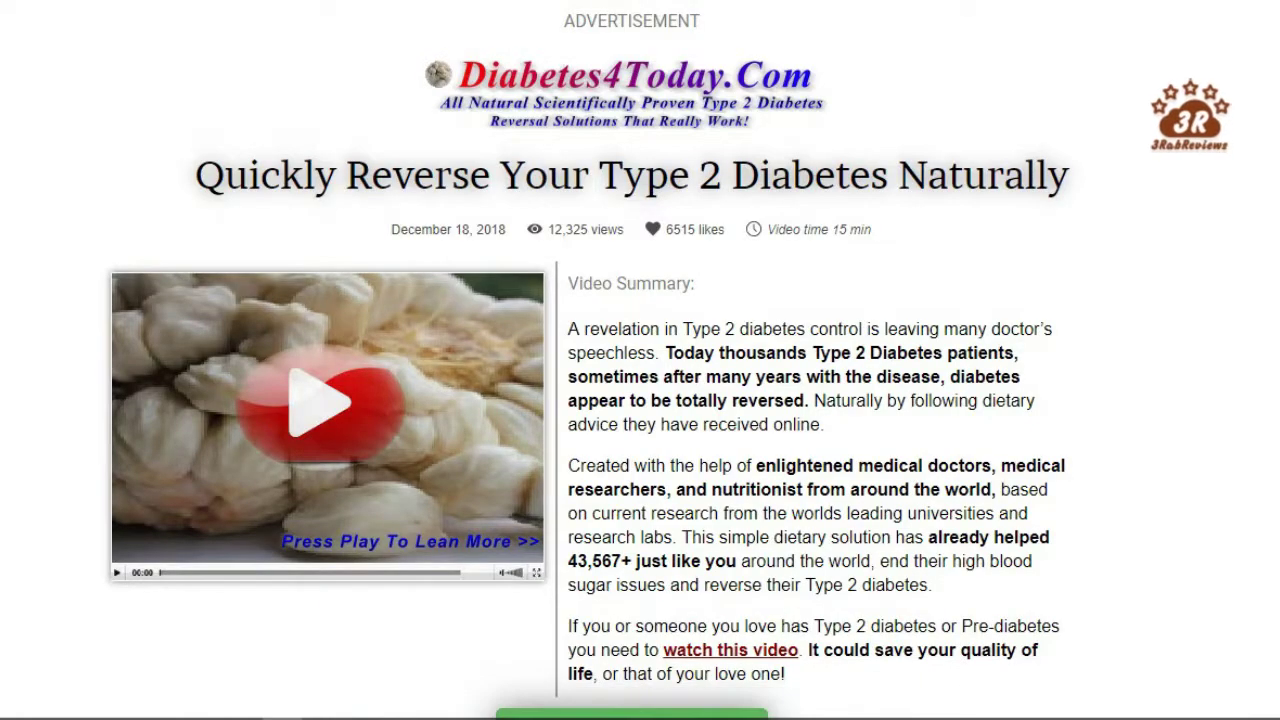
mouse_move(330, 712)
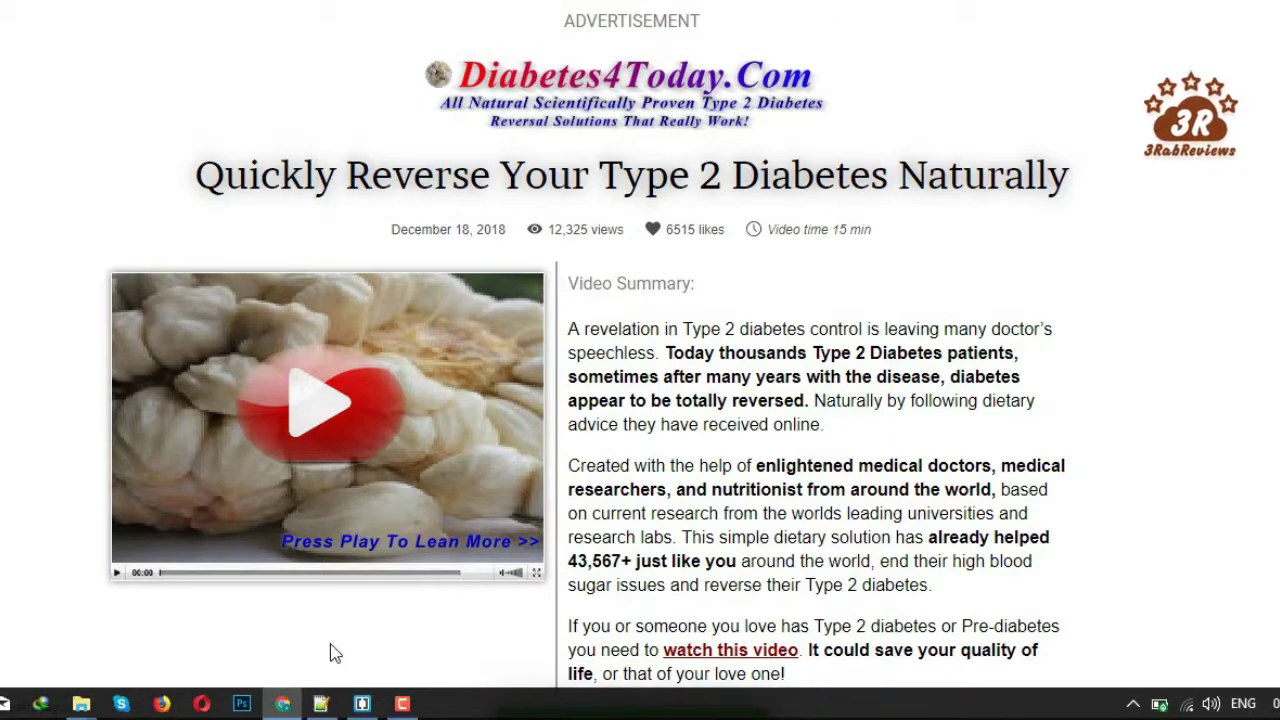
- Switch to Brackets, restore the logo image tag's deleted attributes and remove only srcset and sizes, leaving a space before width
left_click(362, 705)
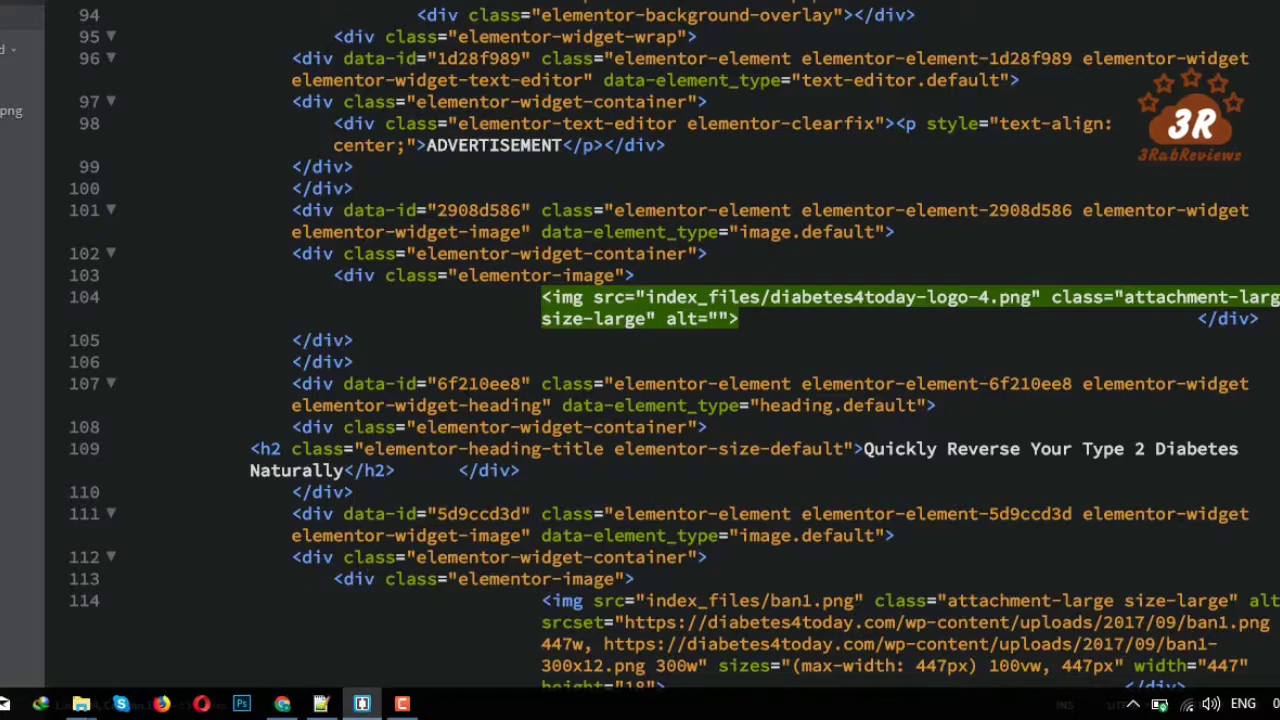
left_click(887, 364)
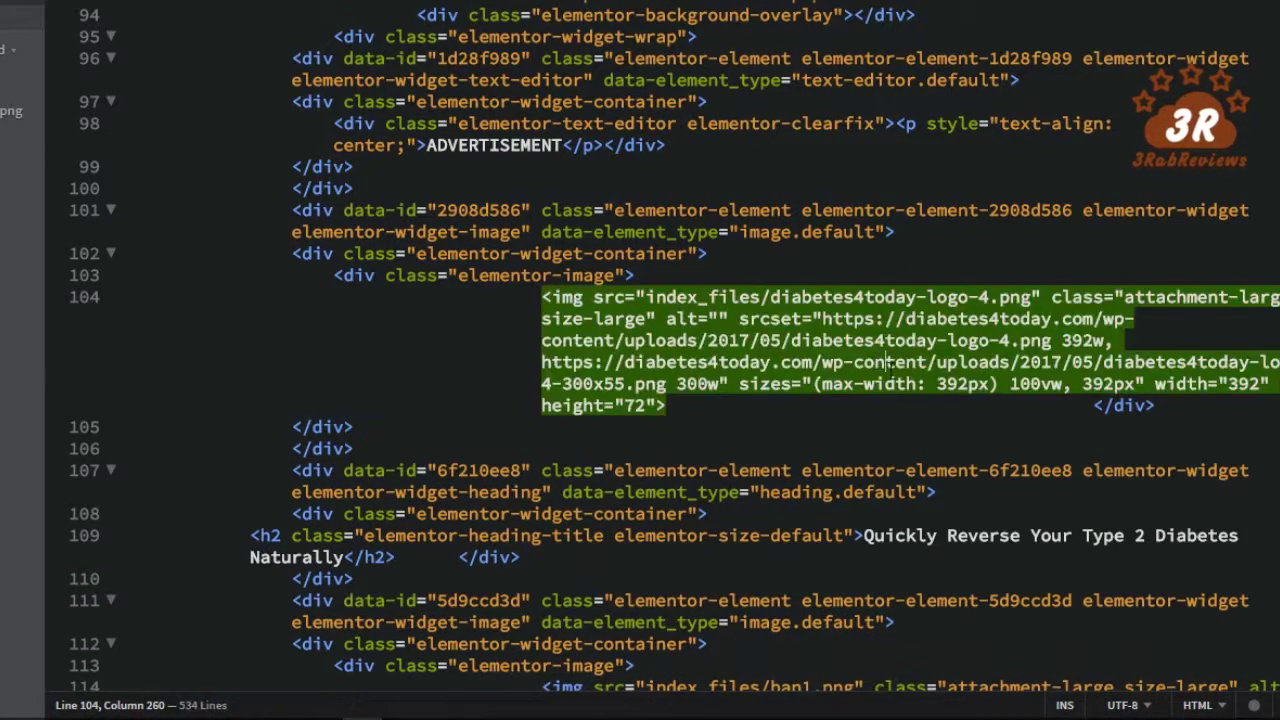
left_click_drag(740, 318, 1156, 383)
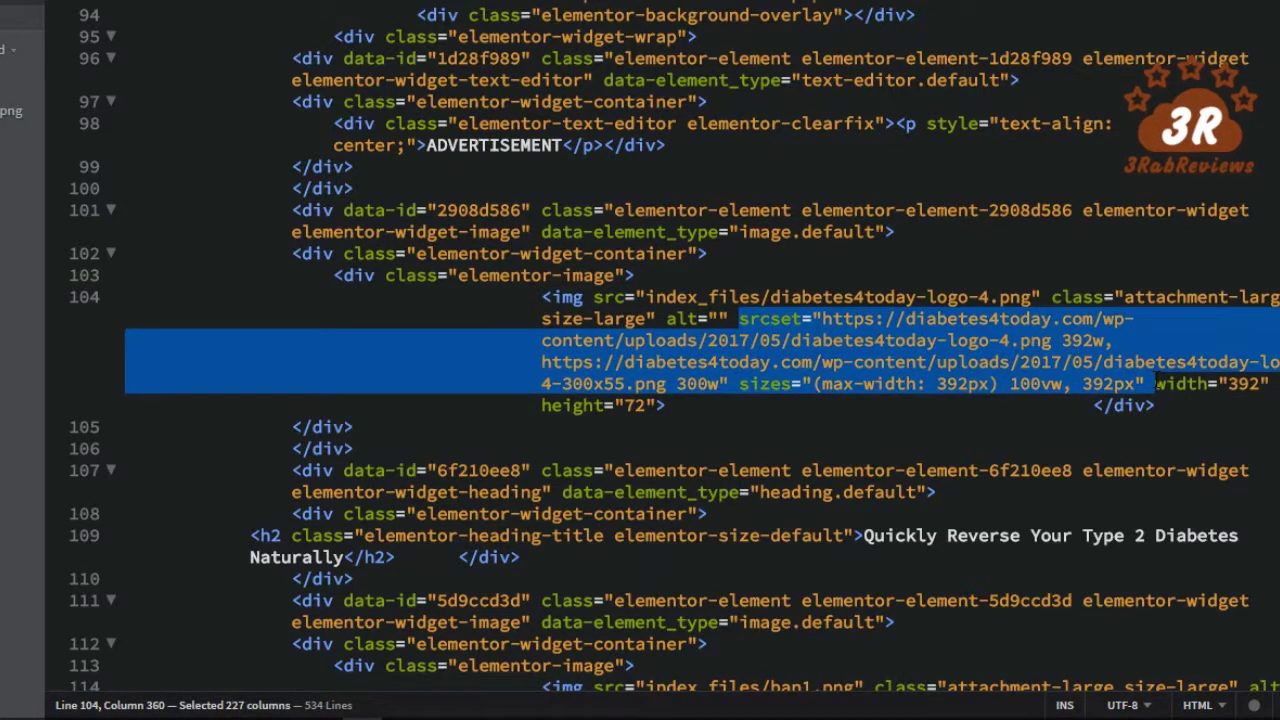
key("BackSpace")
key("BackSpace")
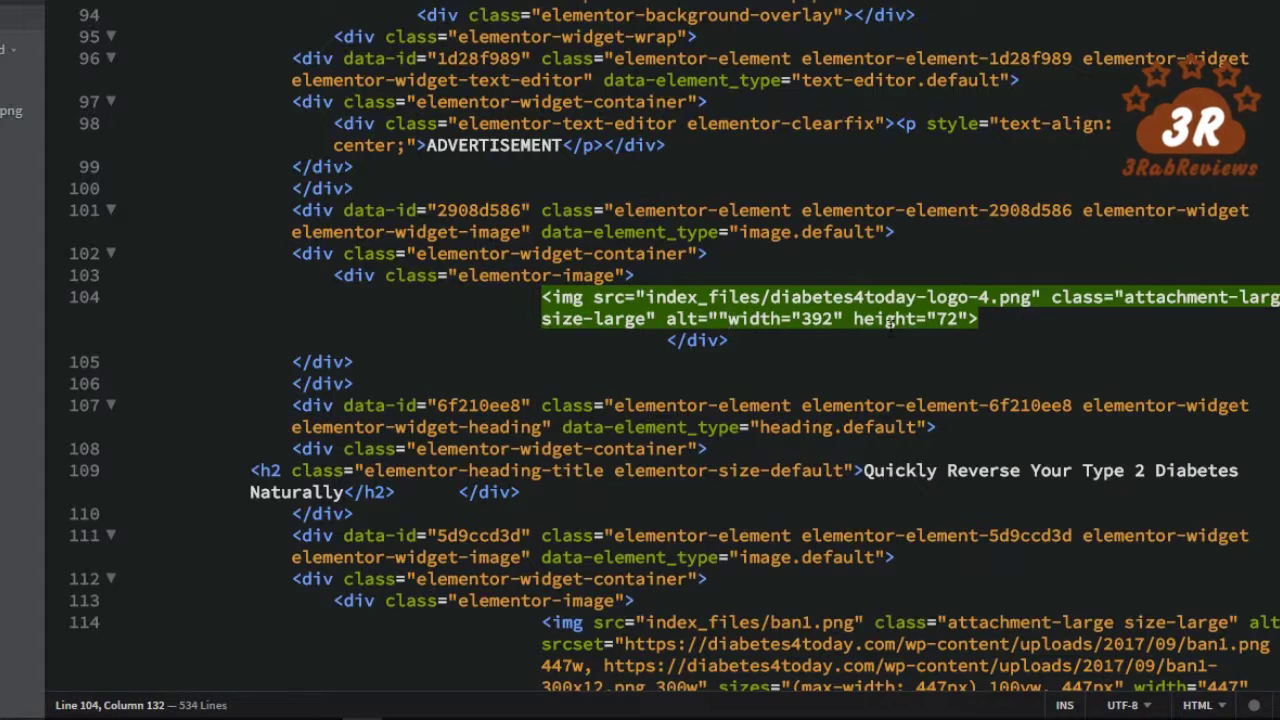
key("Escape")
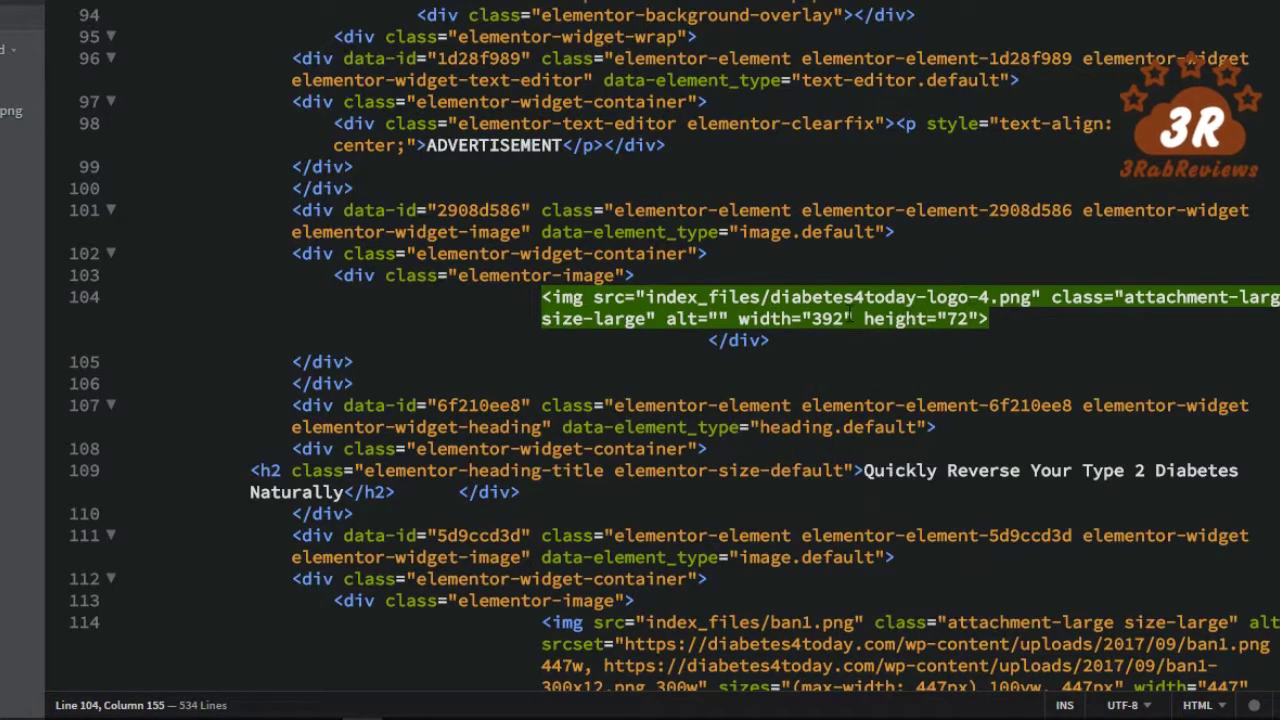
- Set the logo image tag's width attribute to 450
key("shift+Left")
key("shift+Left")
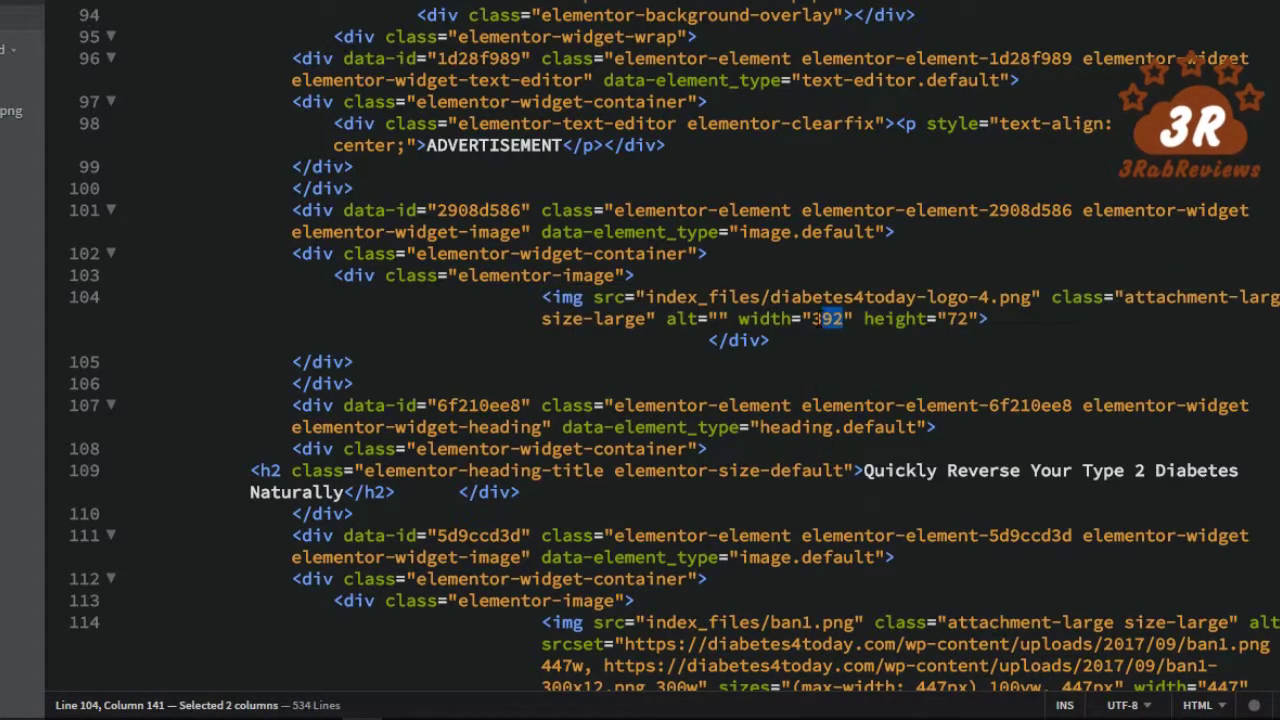
type("450")
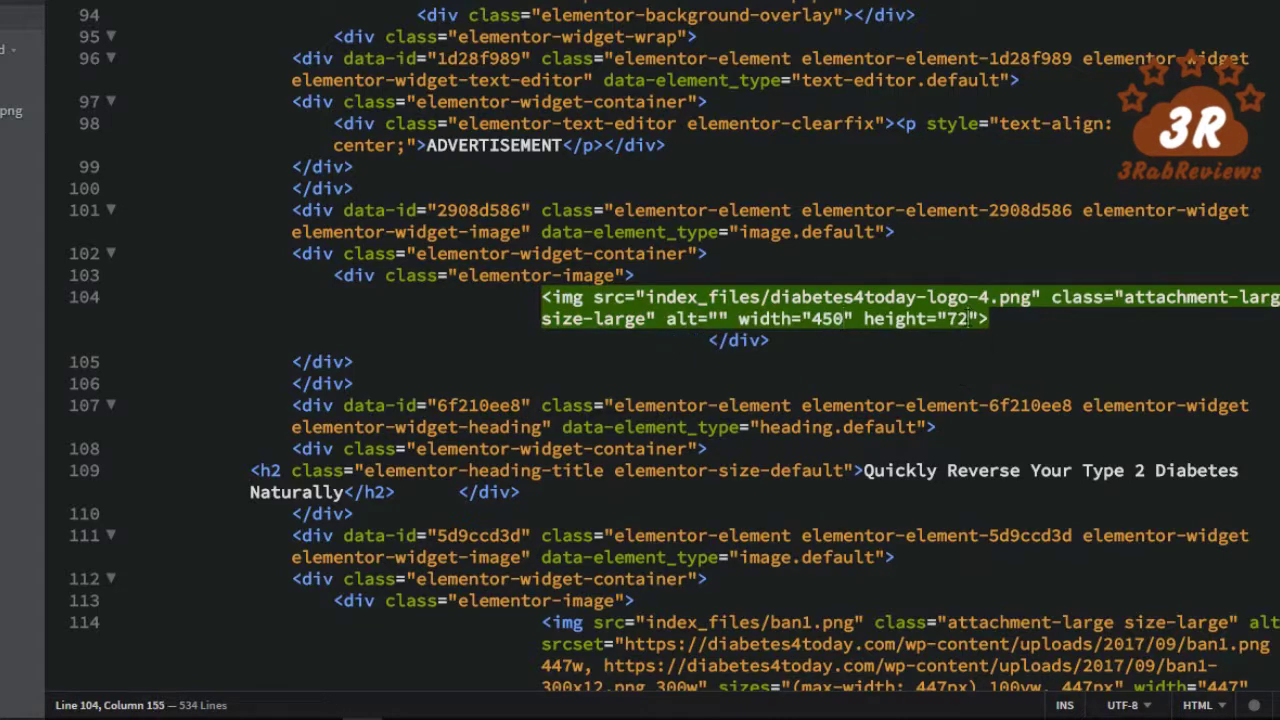
- Remove the height attribute from the logo image tag and check the reloaded page in Chrome
key("shift+Left")
key("shift+Left")
key("Right")
key("Right")
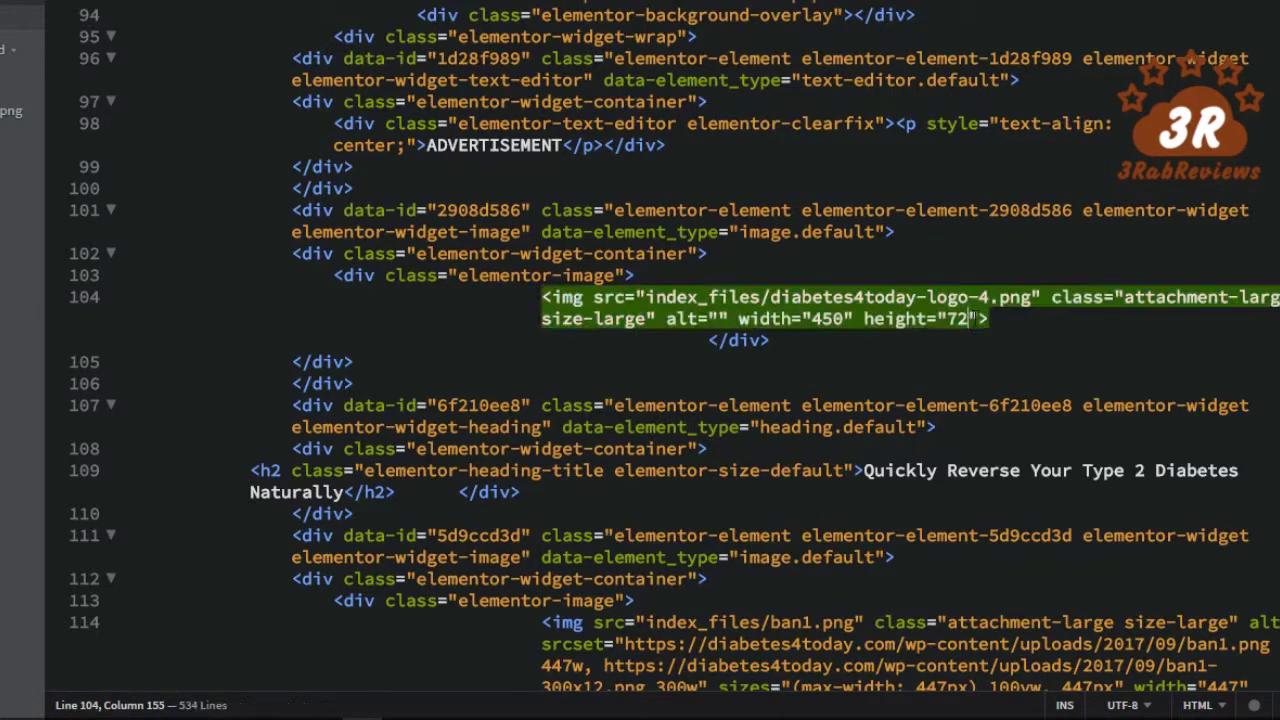
key("shift+Left")
key("shift+Left")
key("shift+Left")
key("shift+Left")
key("shift+Left")
key("shift+Left")
key("shift+Left")
key("shift+Left")
key("shift+Left")
key("shift+Left")
key("shift+Left")
key("BackSpace")
key("BackSpace")
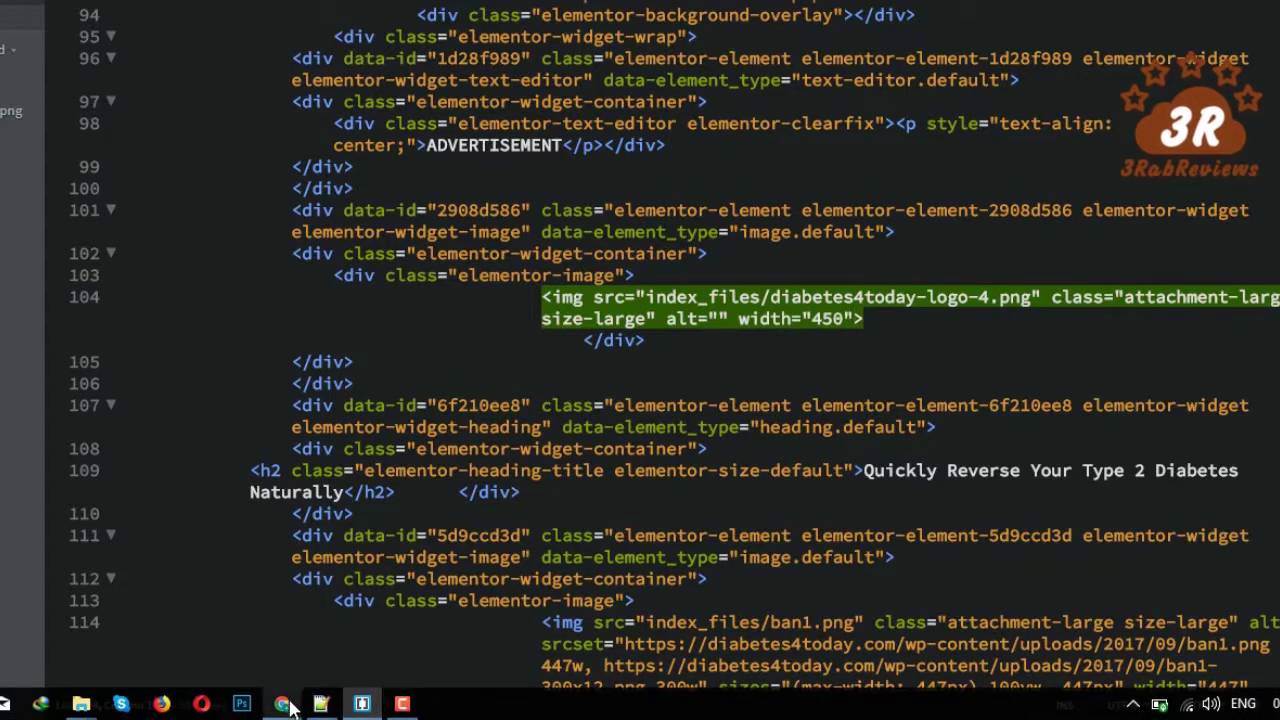
left_click(283, 704)
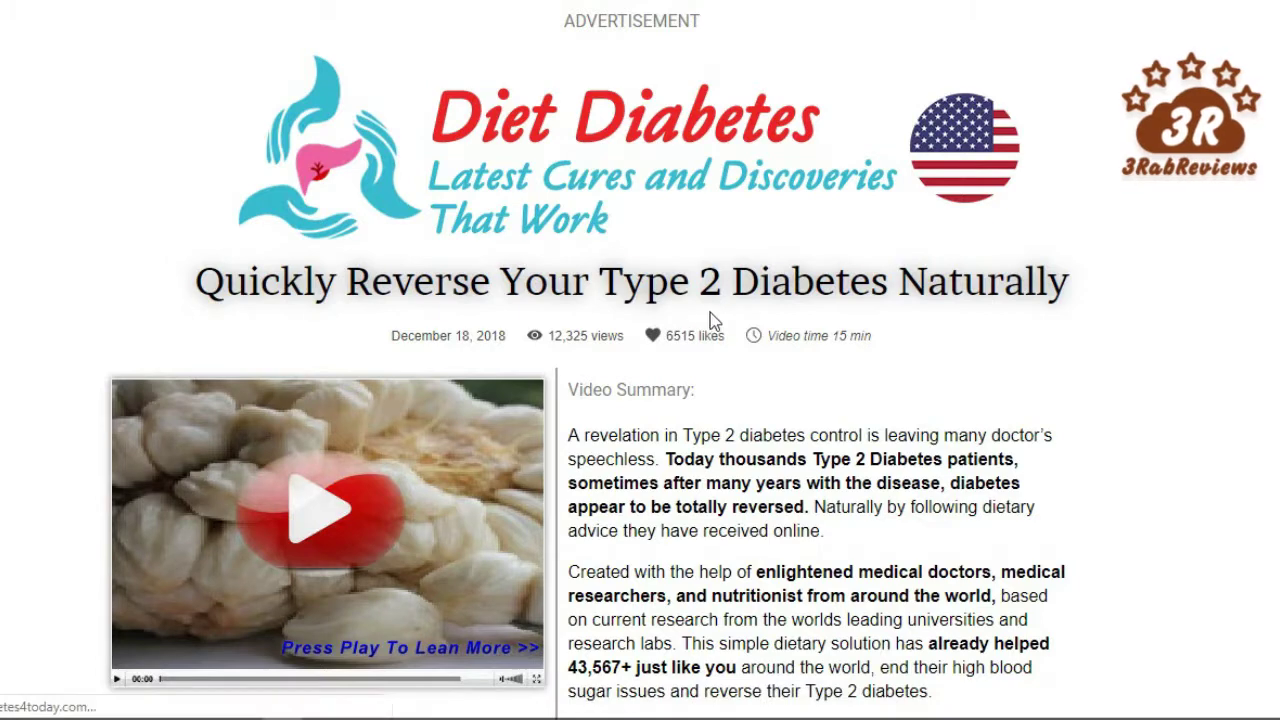
scroll(1053, 78, "down", 1)
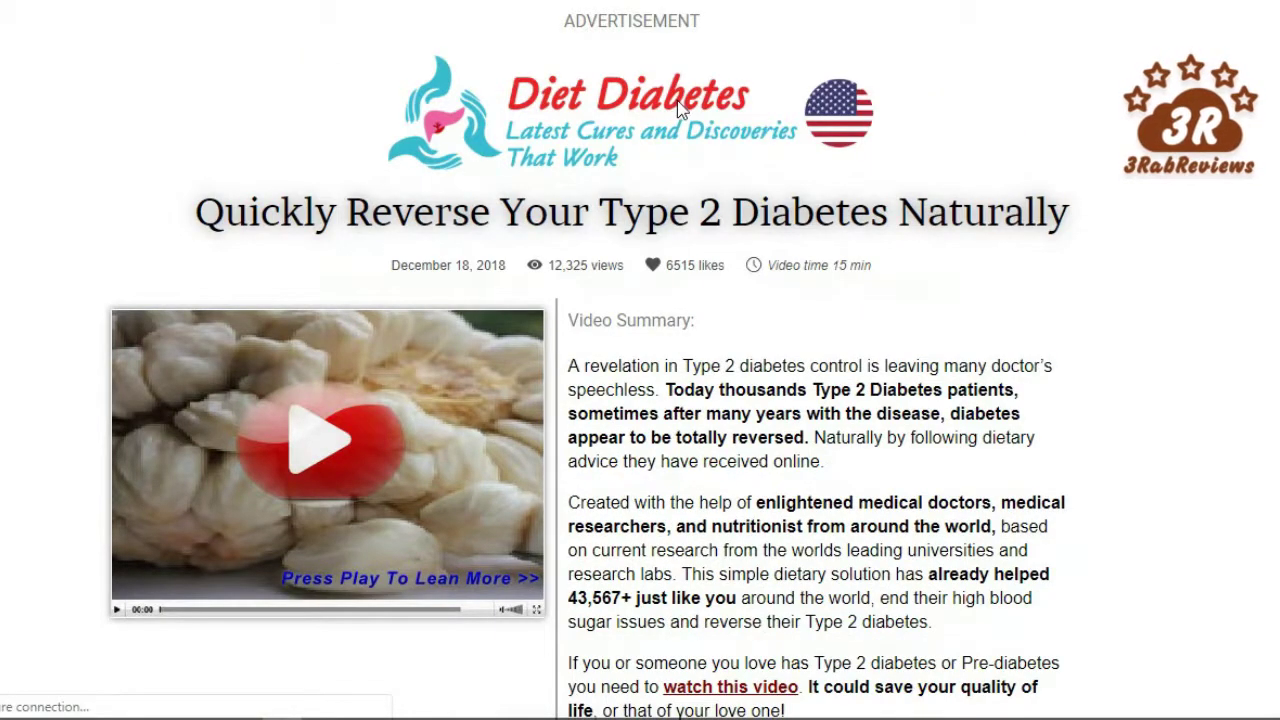
- Switch to Brackets, set the logo image tag's width to 500, and switch to Chrome to check the page
left_click(362, 706)
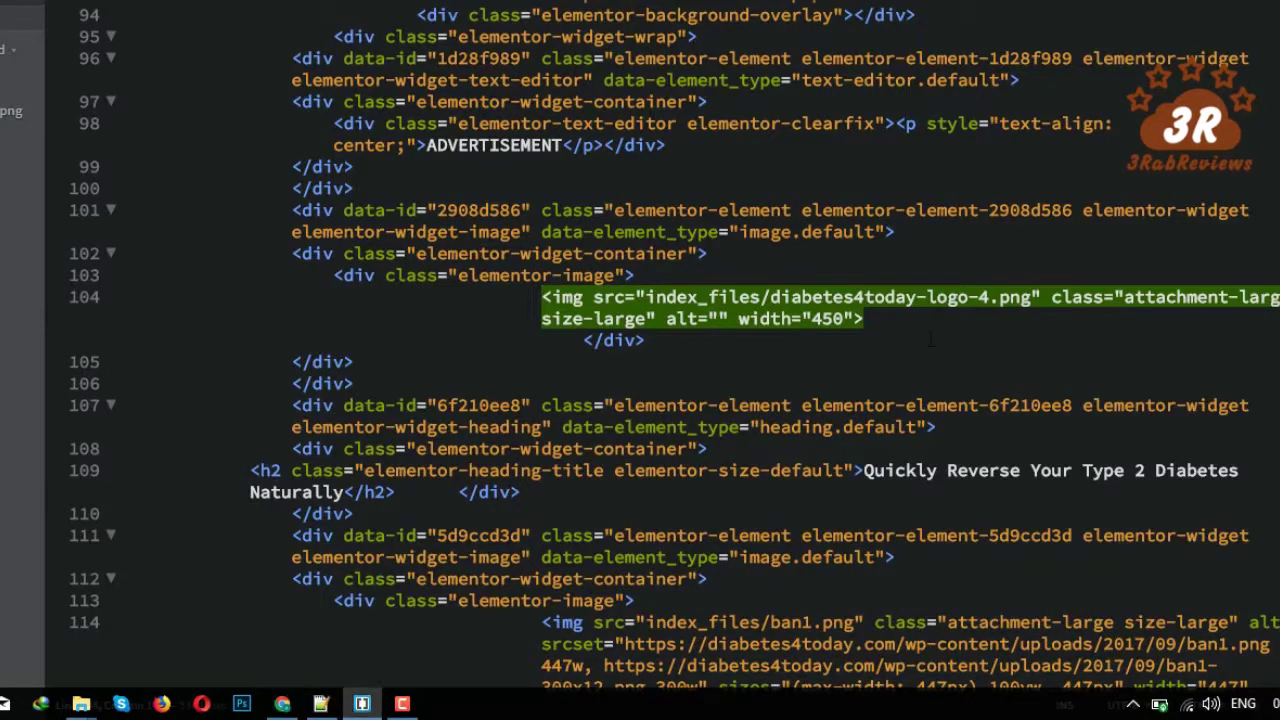
double_click(828, 319)
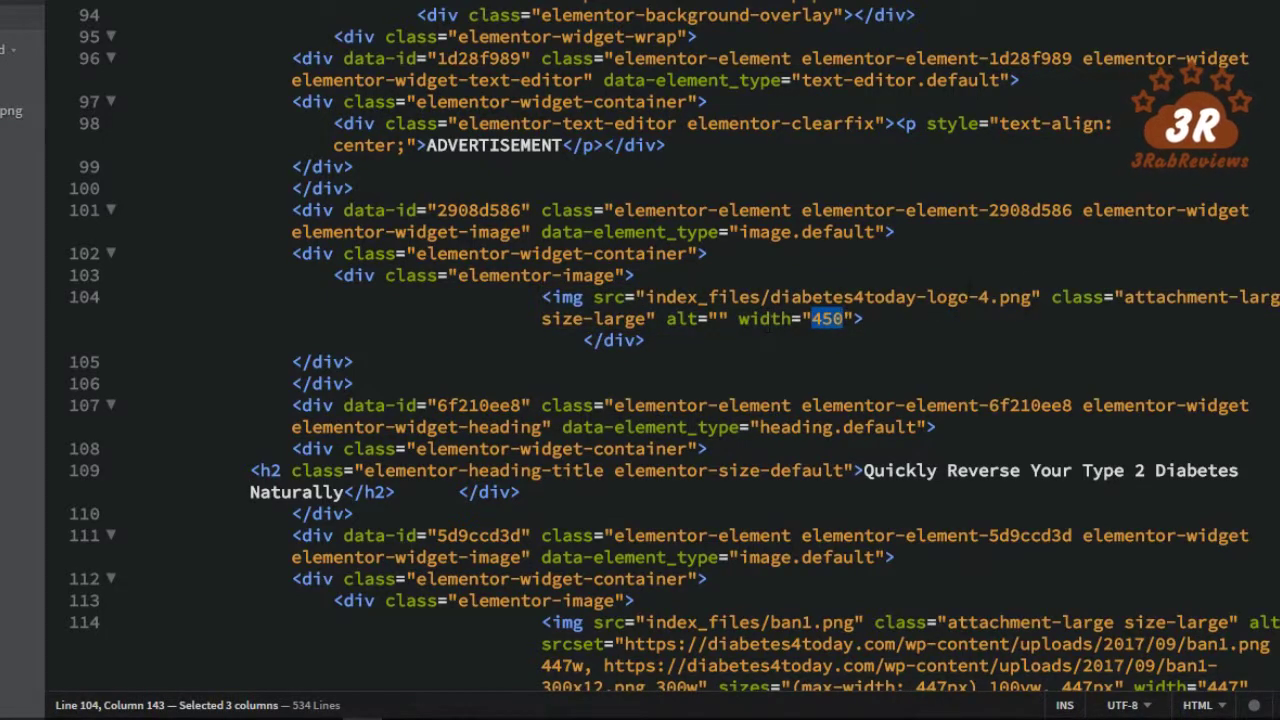
type("5")
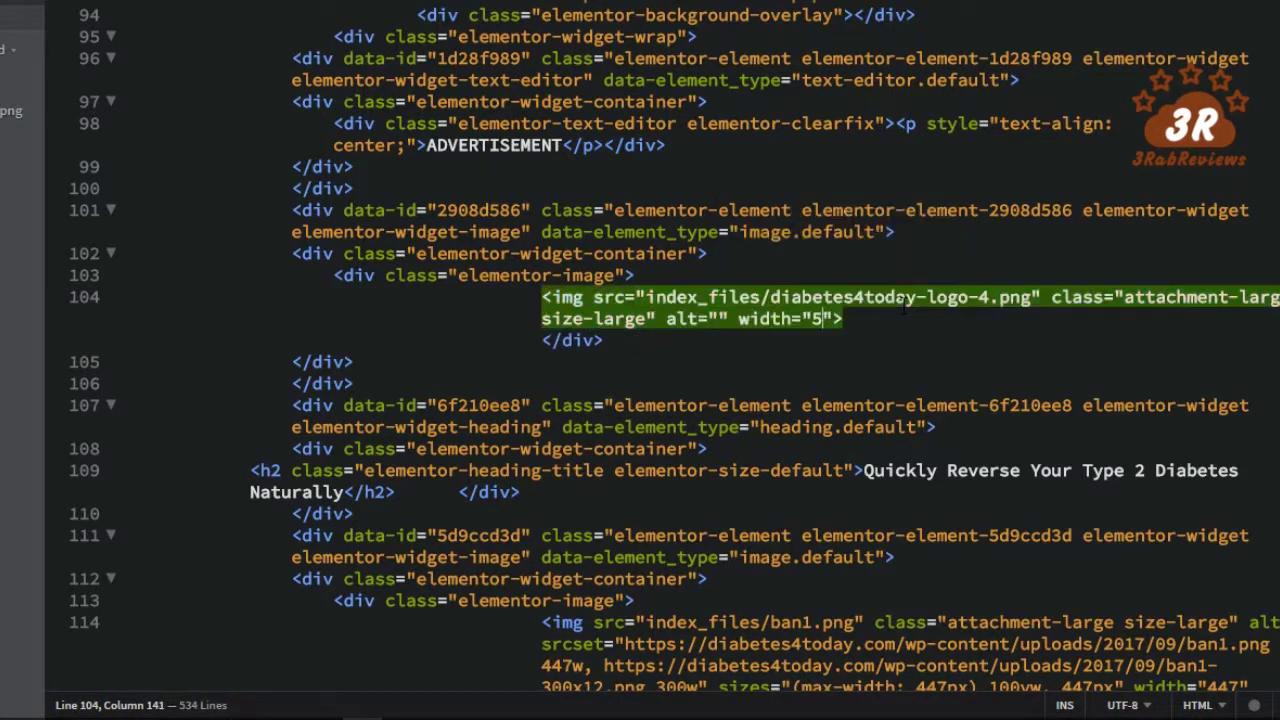
type("00")
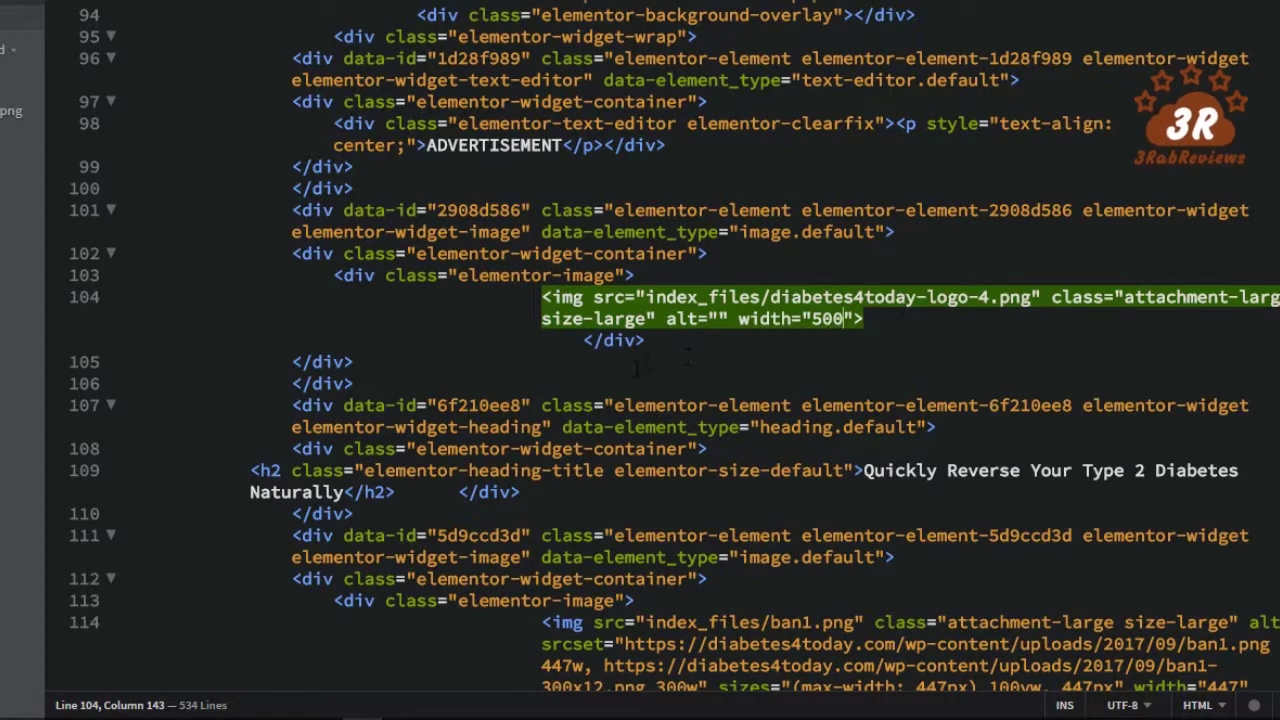
left_click(282, 712)
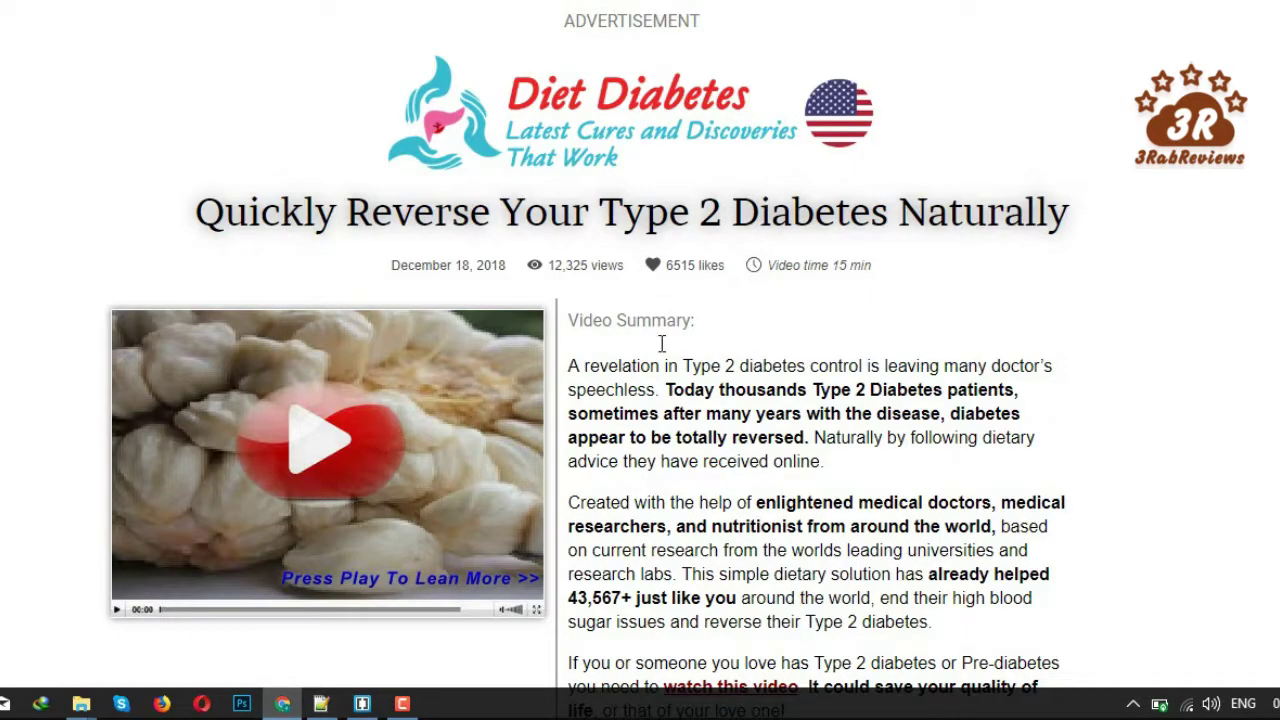
- Switch to the code editor and set the width attribute of the diabetes4today-logo-4.png image to 500
left_click(708, 138)
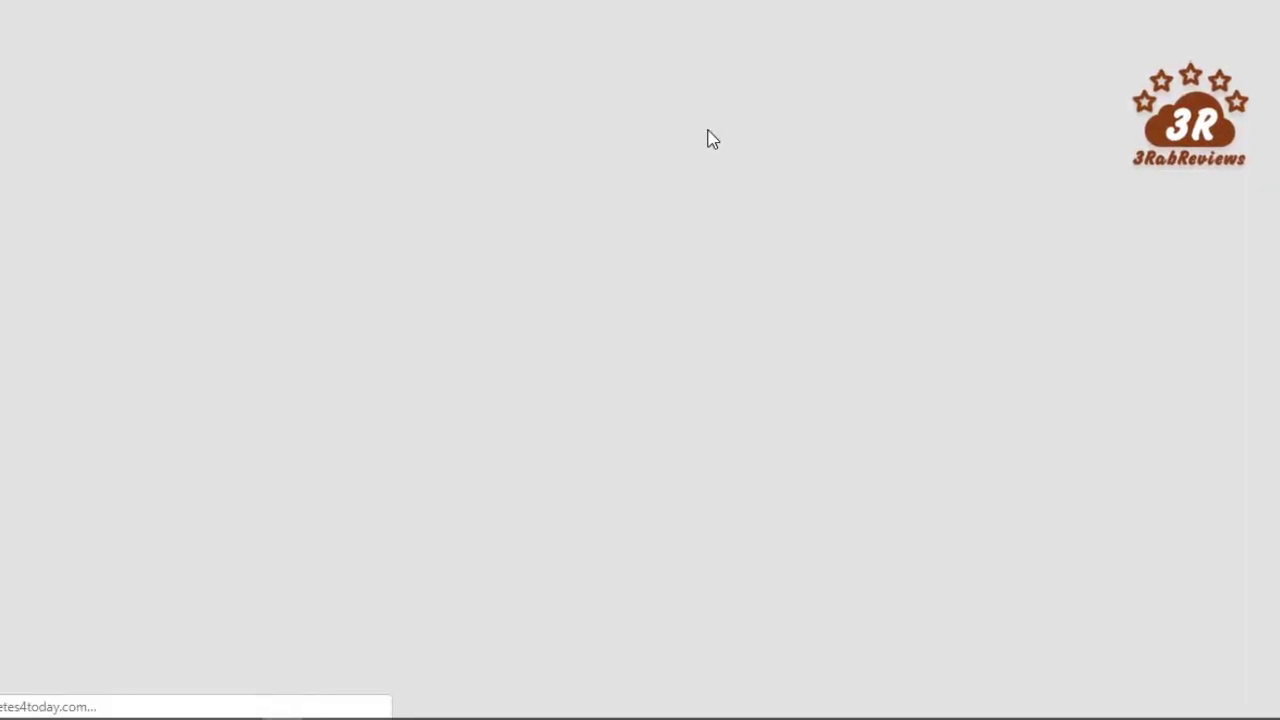
mouse_move(571, 714)
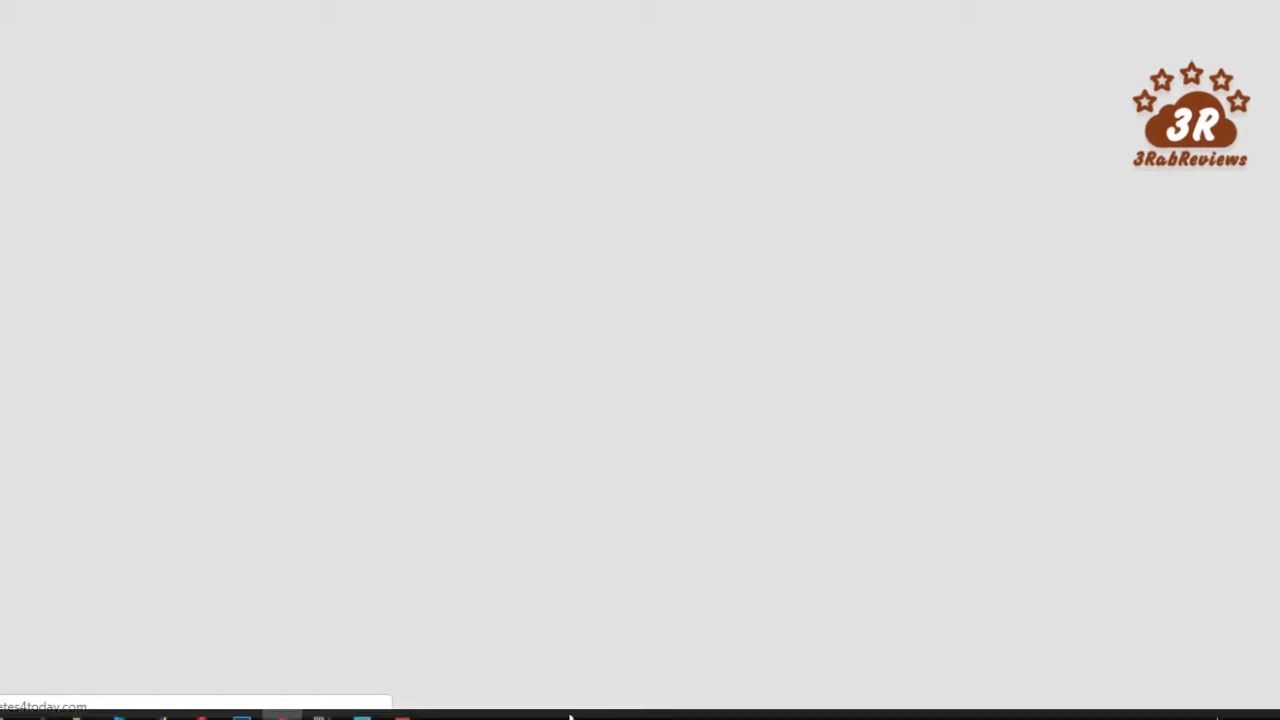
left_click(364, 705)
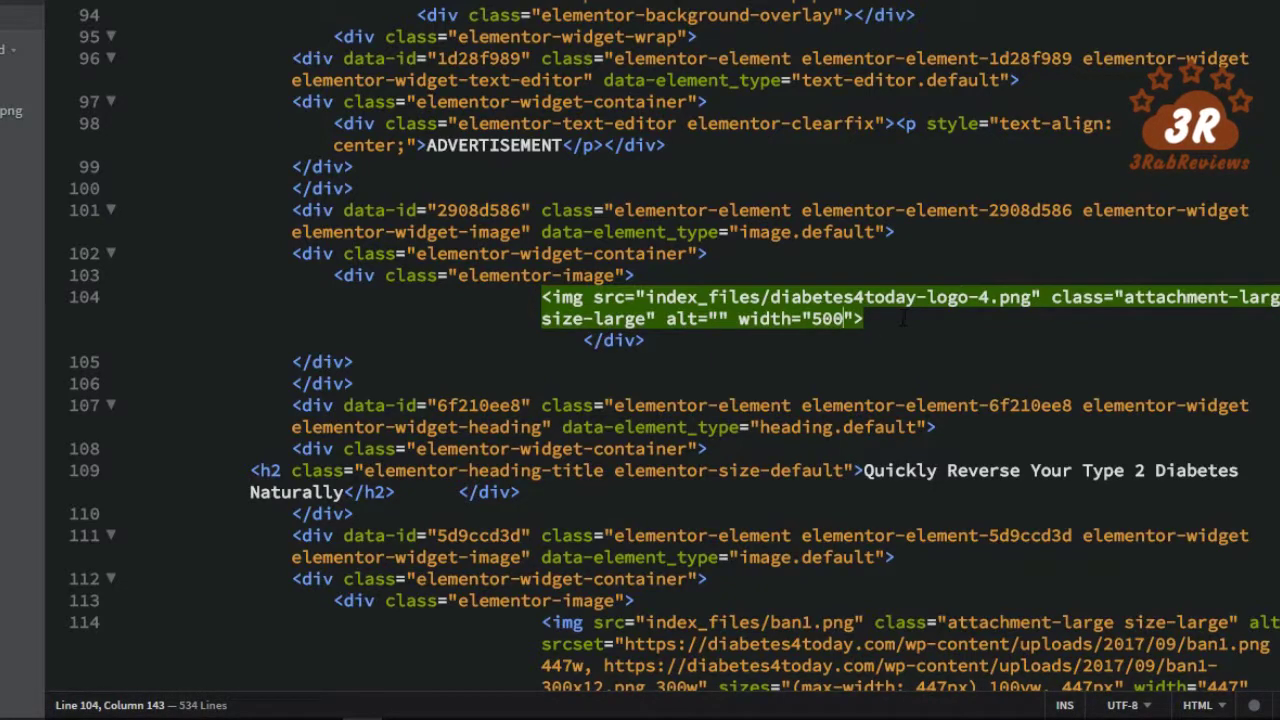
key("Right")
key("Right")
left_click(992, 318)
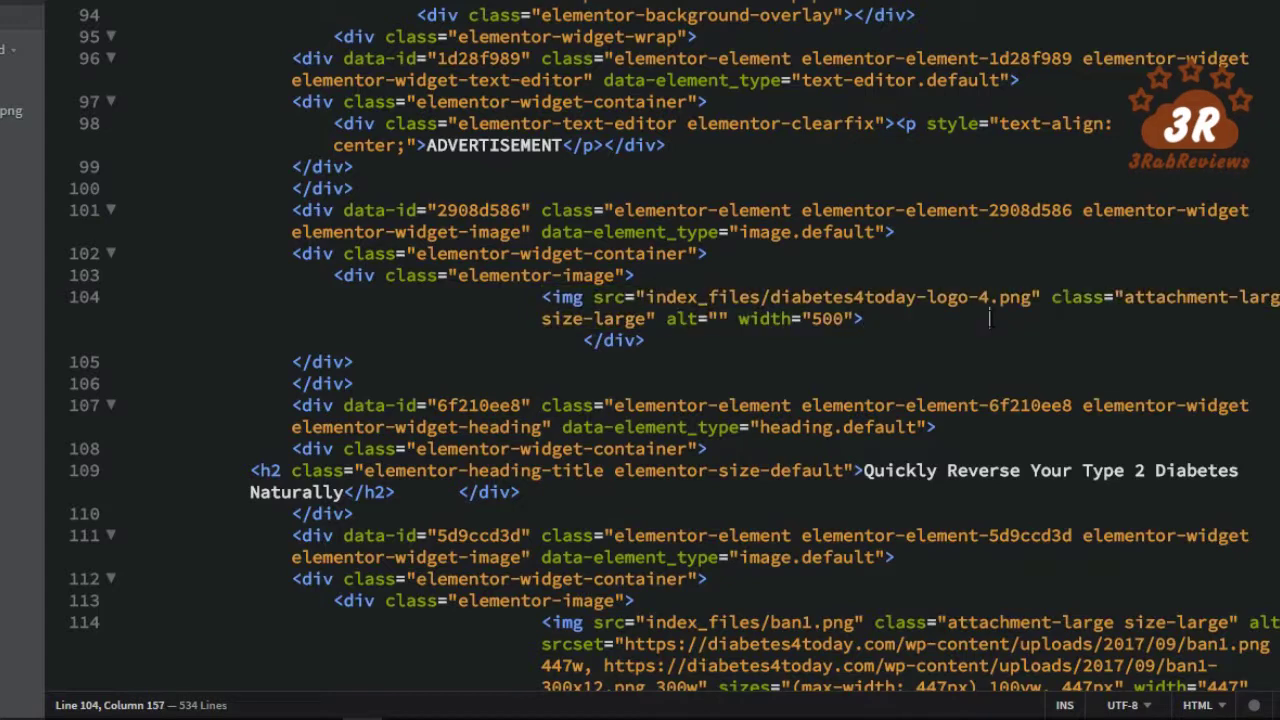
key("BackSpace")
key("BackSpace")
key("BackSpace")
key("BackSpace")
key("BackSpace")
key("BackSpace")
key("BackSpace")
key("BackSpace")
key("BackSpace")
key("BackSpace")
key("BackSpace")
key("BackSpace")
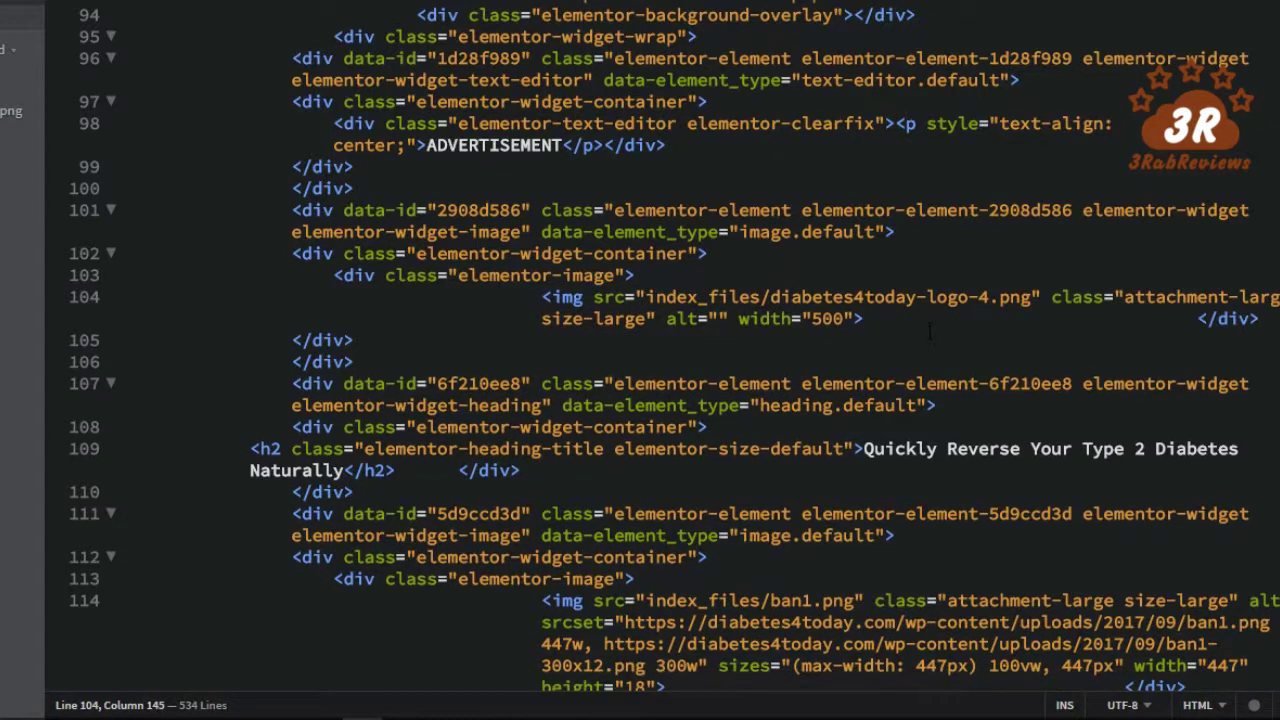
key("ctrl+z")
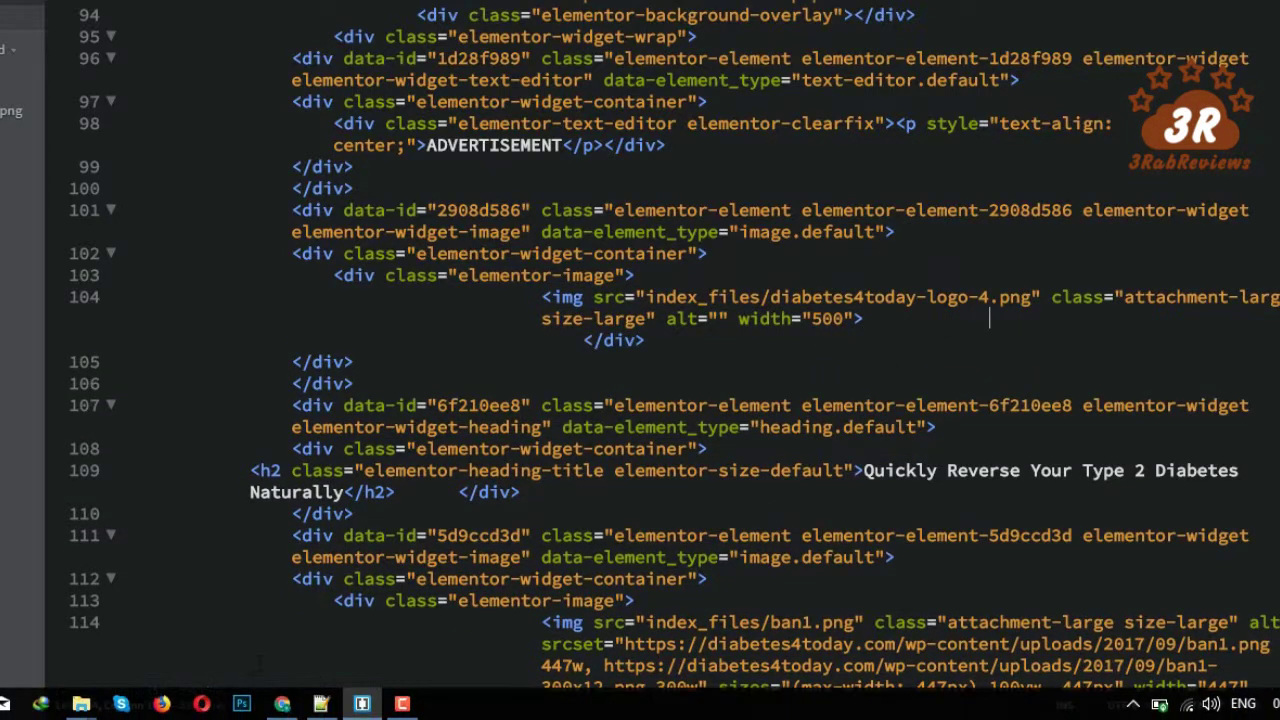
- Switch to the browser, review the landing page with its logo and video section, and follow the video thumbnail's link
left_click(283, 708)
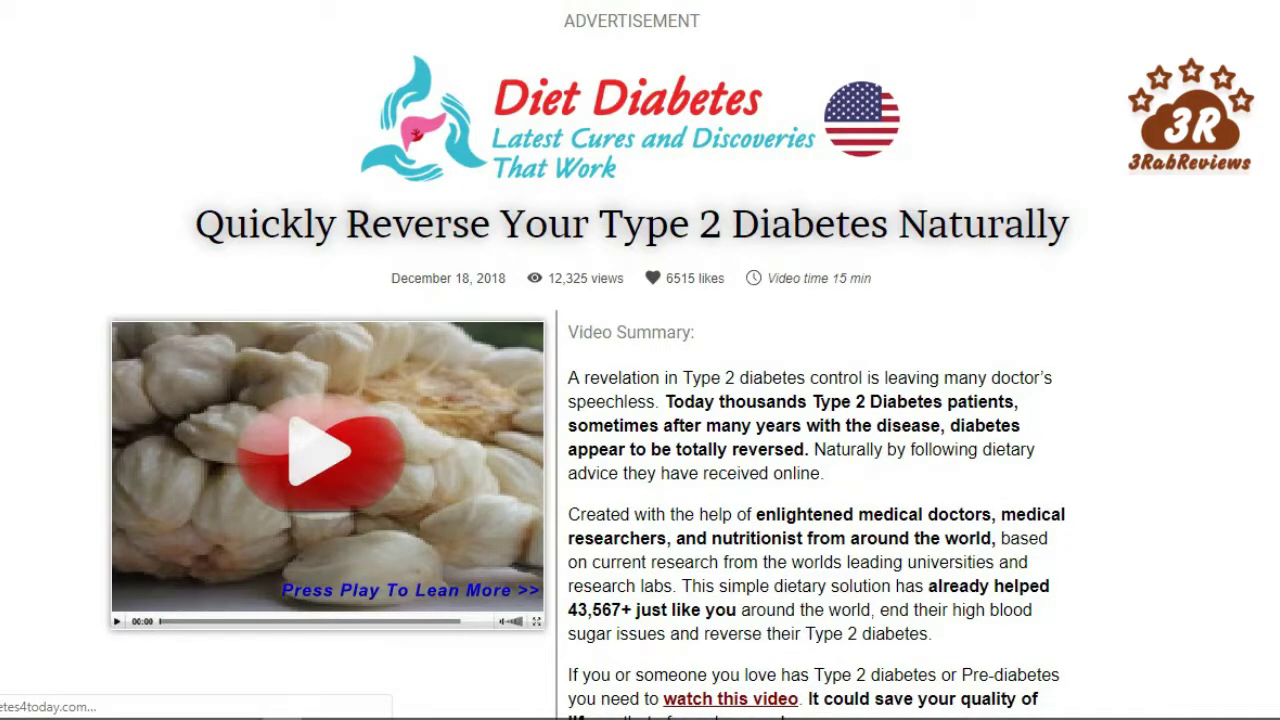
scroll(993, 171, "down", 4)
scroll(993, 171, "up", 4)
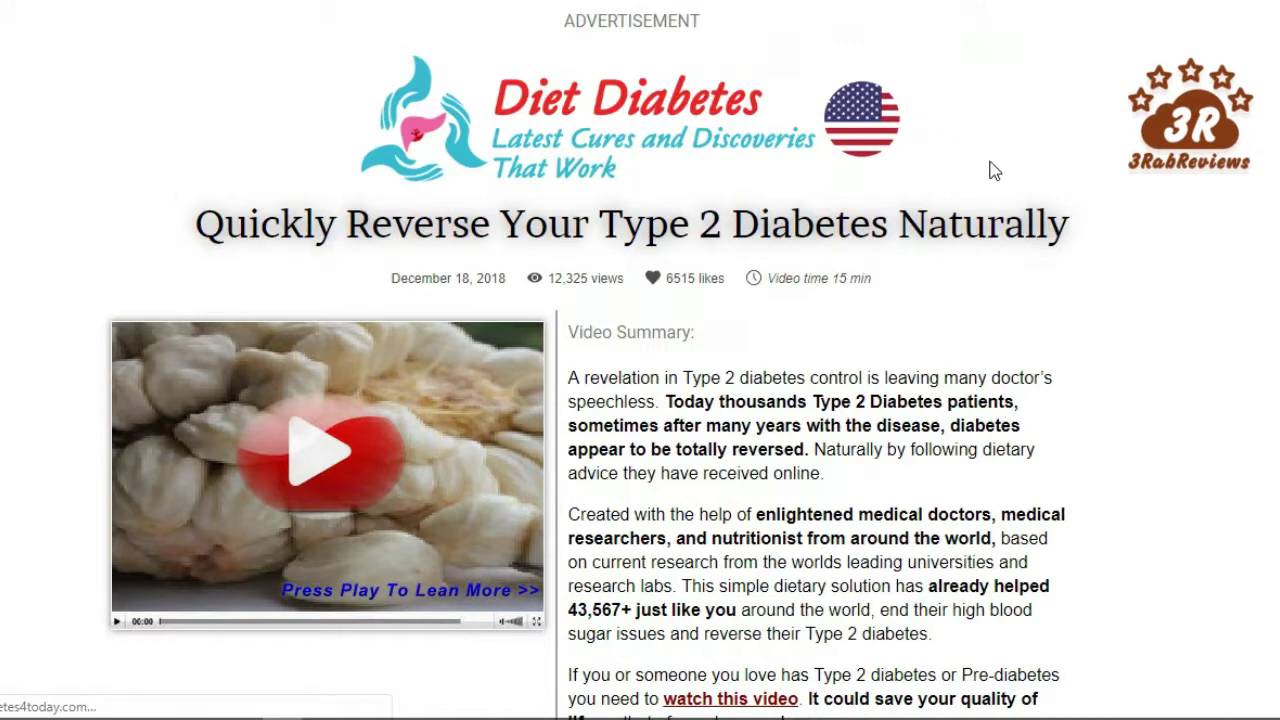
scroll(1115, 385, "down", 4)
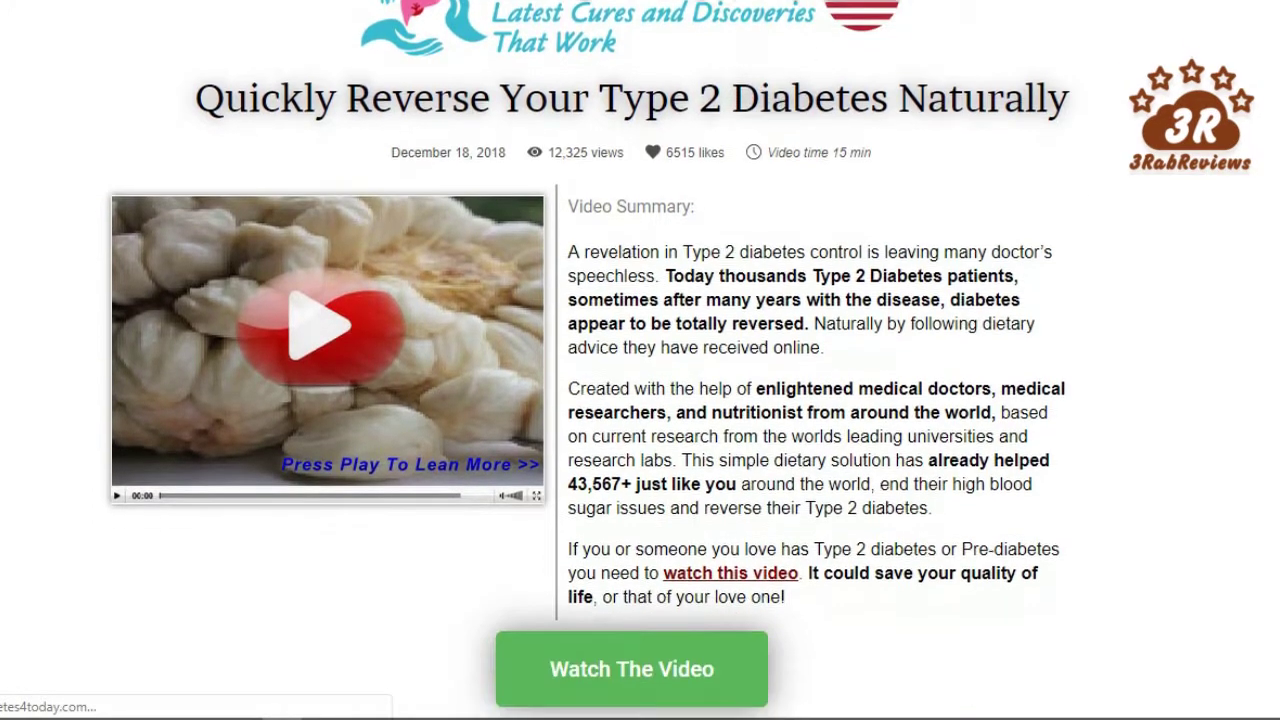
scroll(1115, 385, "up", 1)
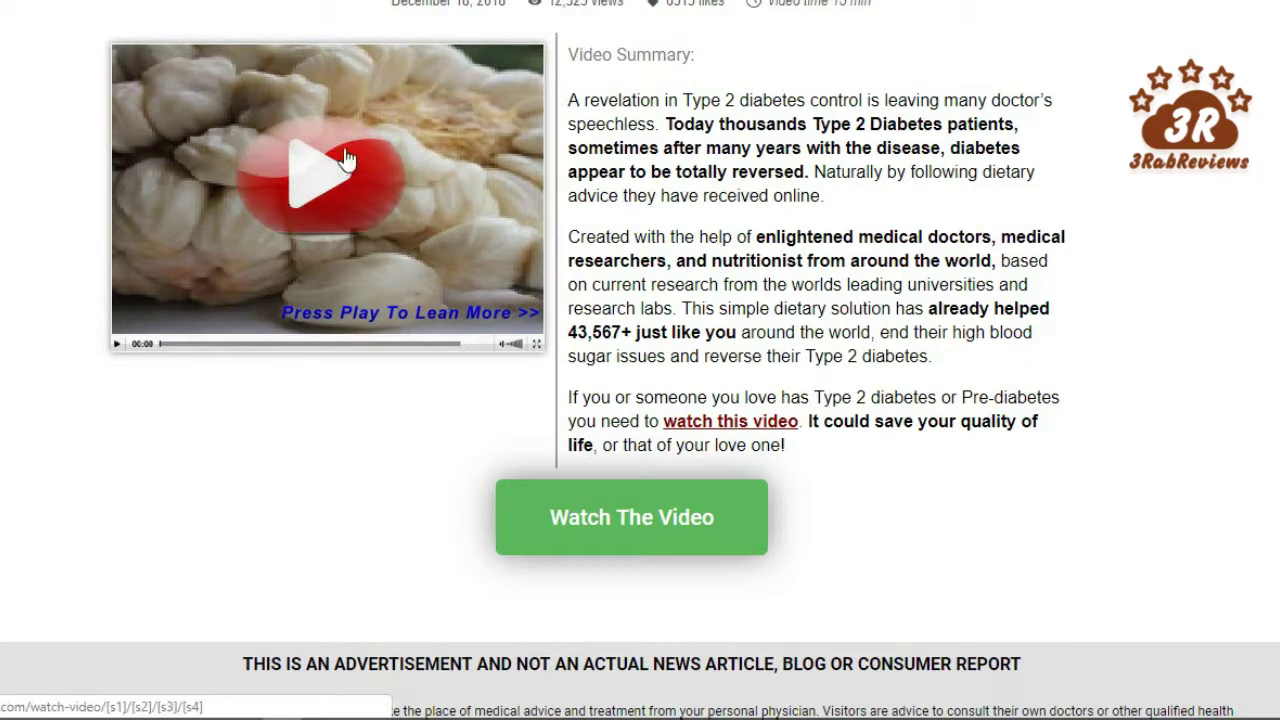
left_click(339, 179)
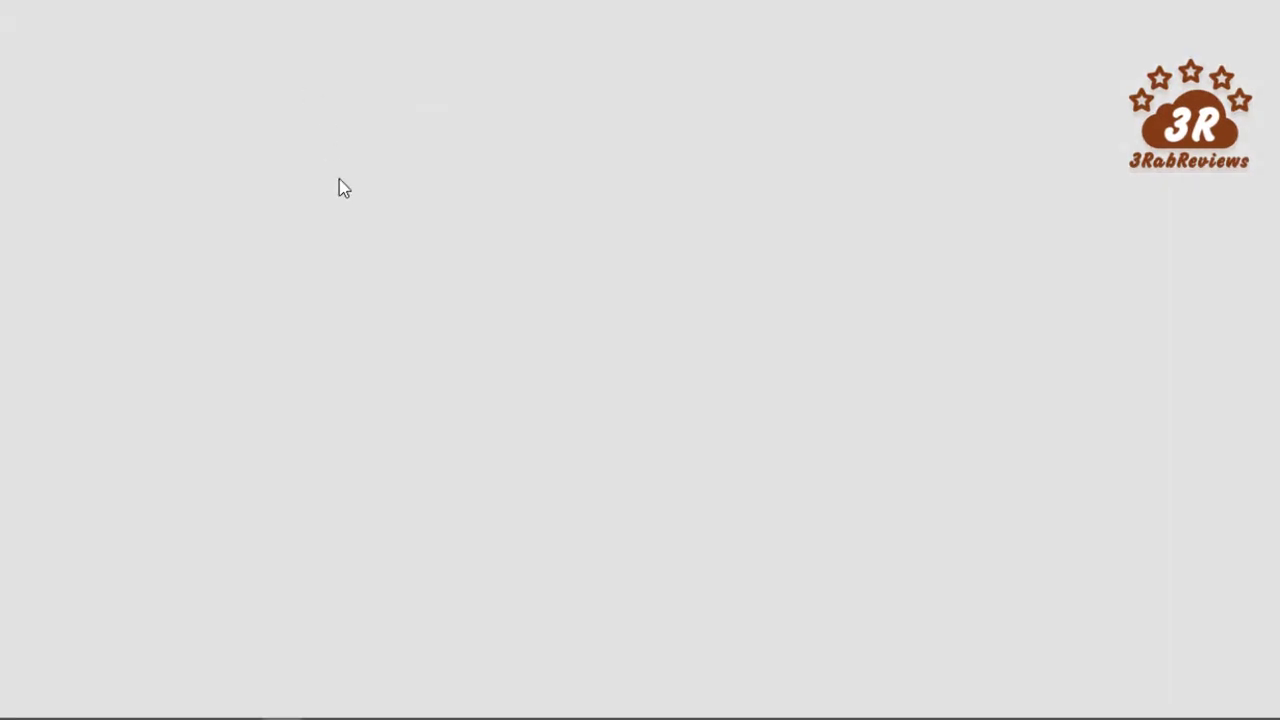
- Open the Google homepage in the browser
type("googl")
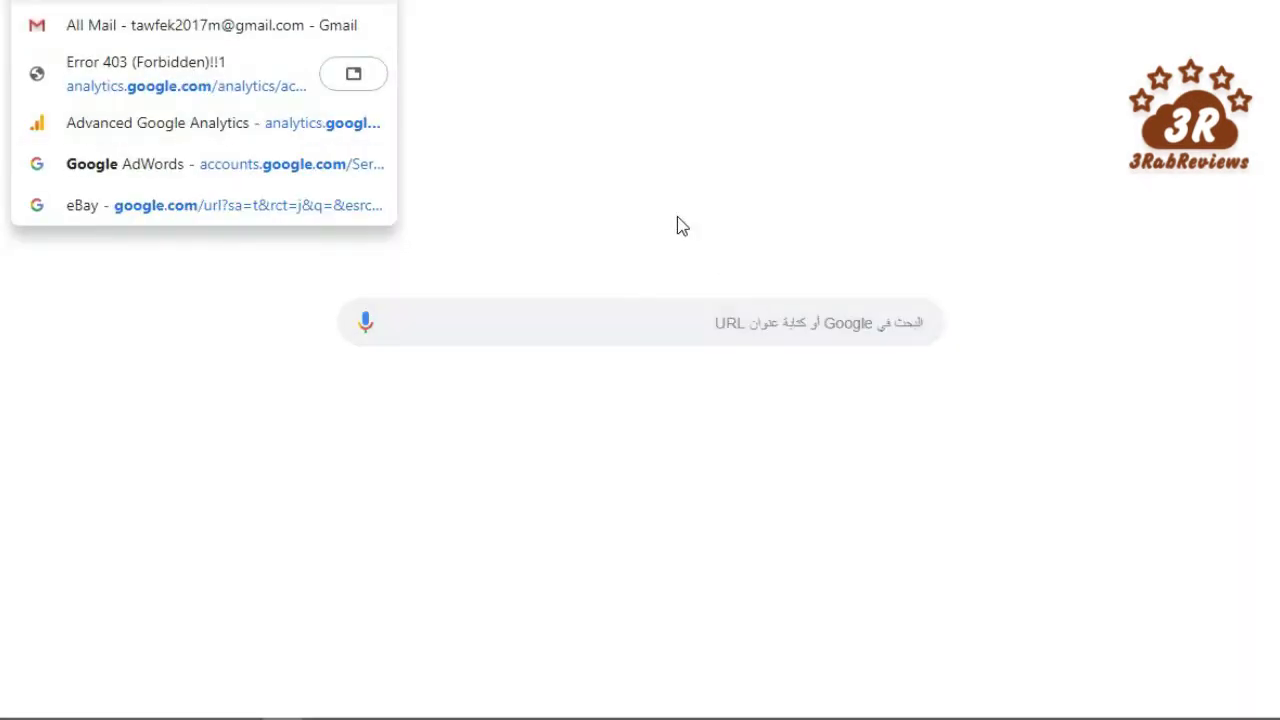
key("BackSpace")
key("BackSpace")
key("BackSpace")
key("BackSpace")
type("oogle.")
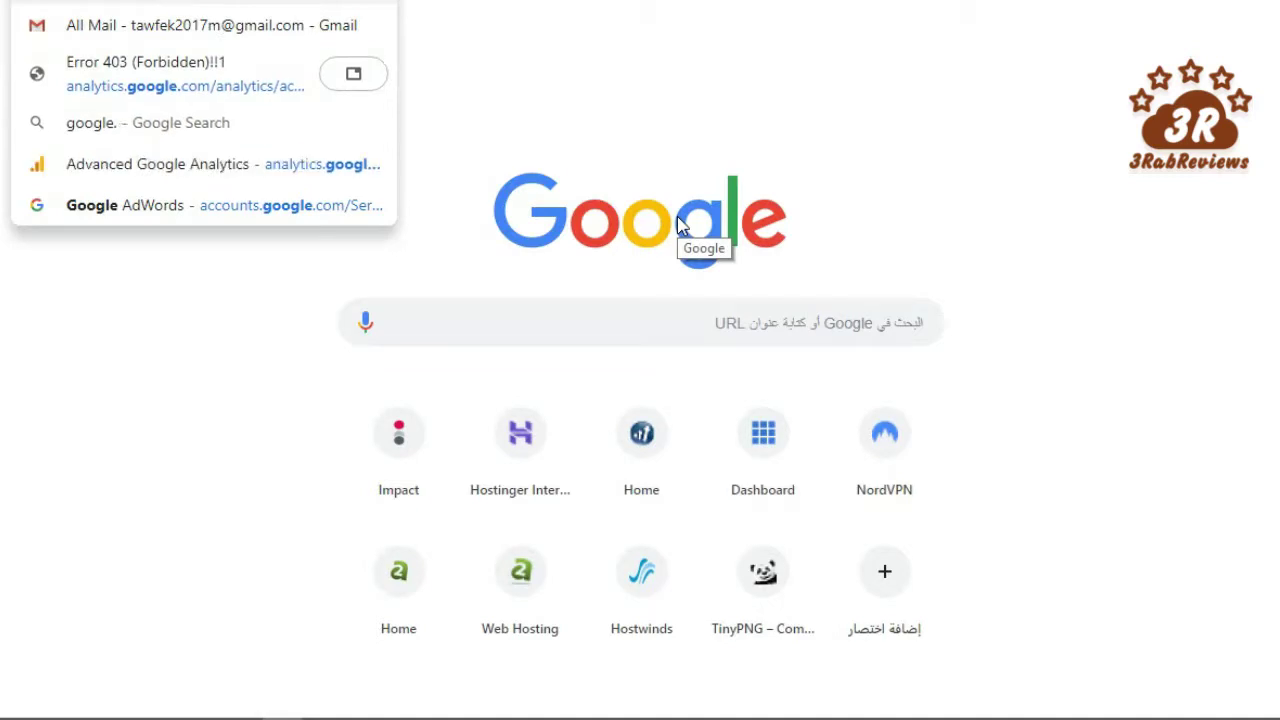
key("Return")
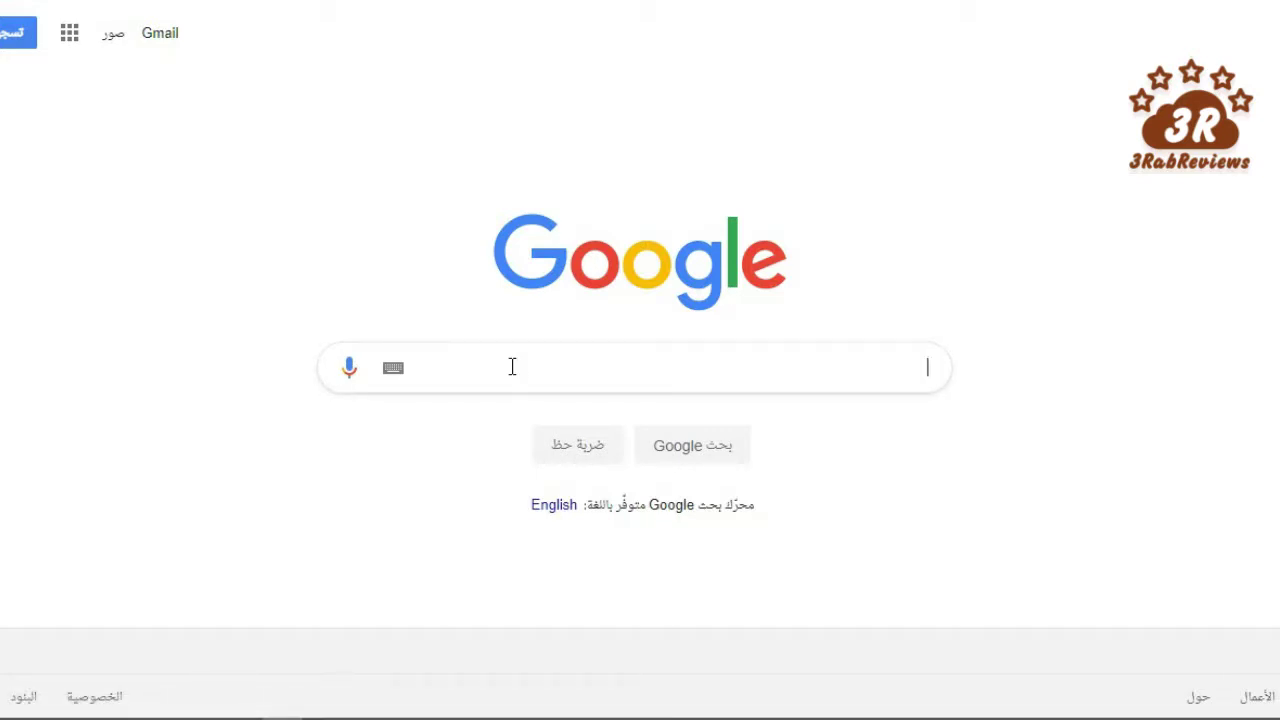
- Search Google for "play png icon" and refine the query to "play png icon red"
type("play")
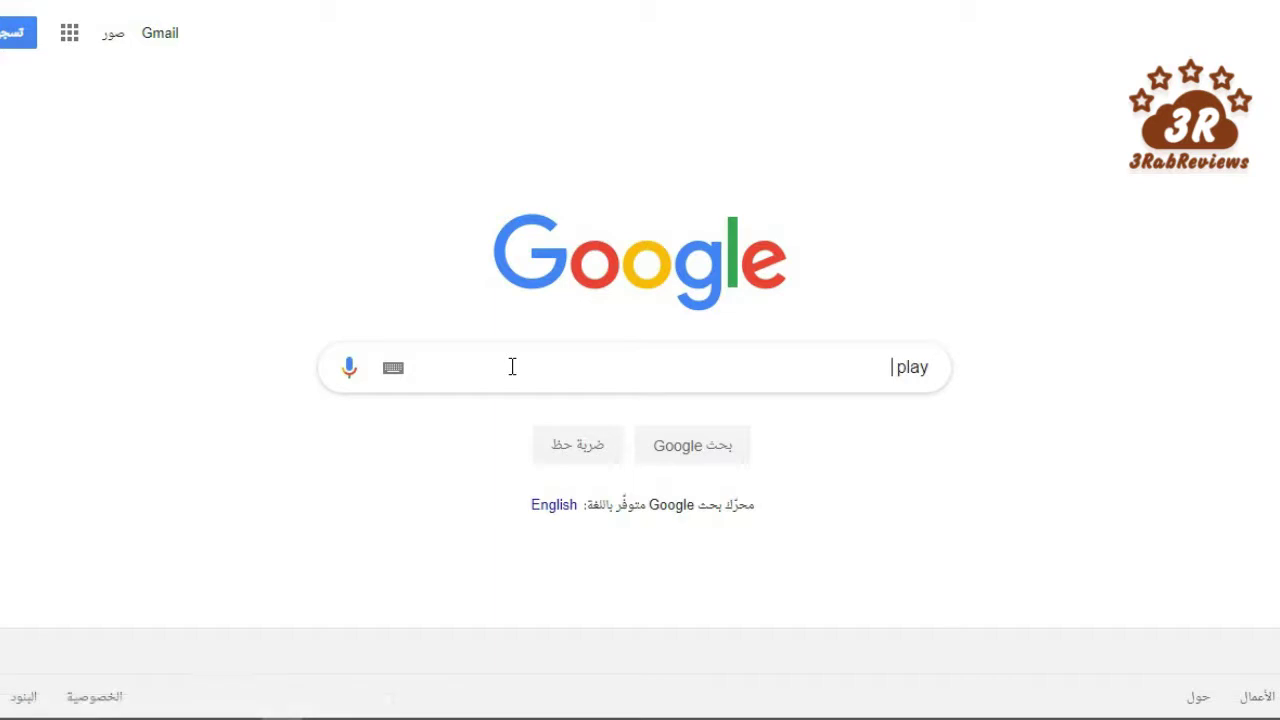
type(" png")
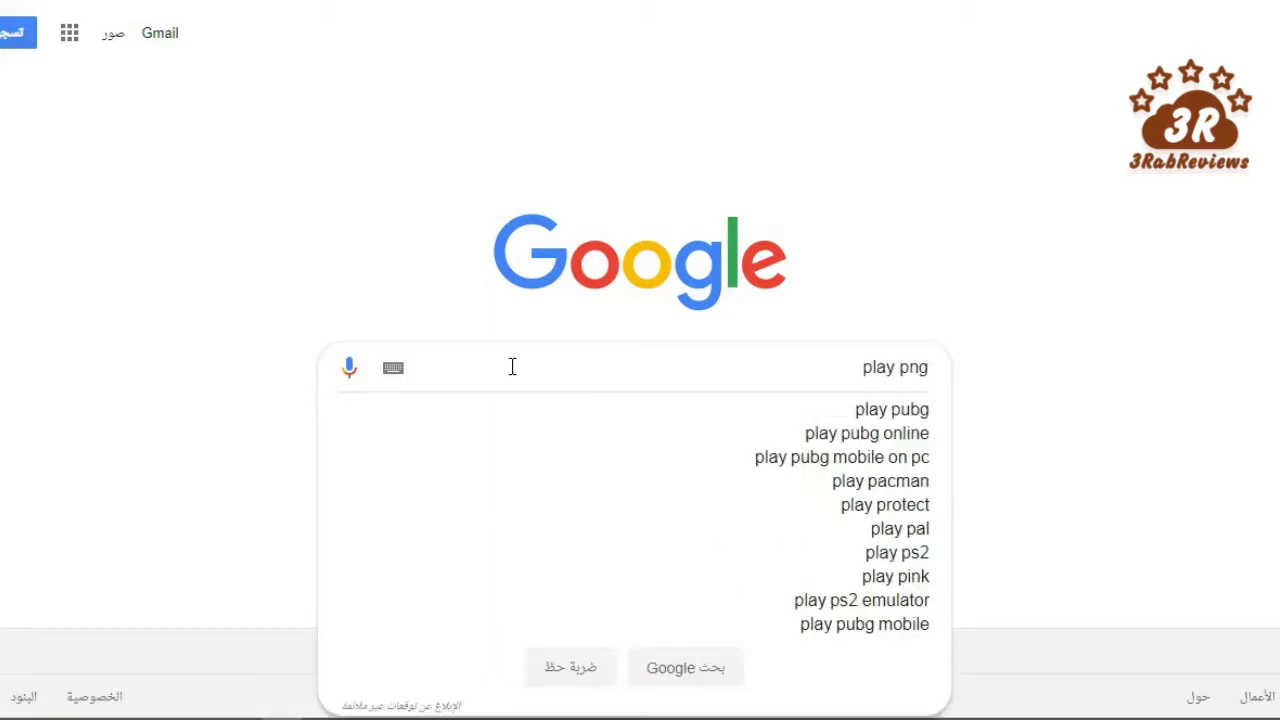
type(" icon")
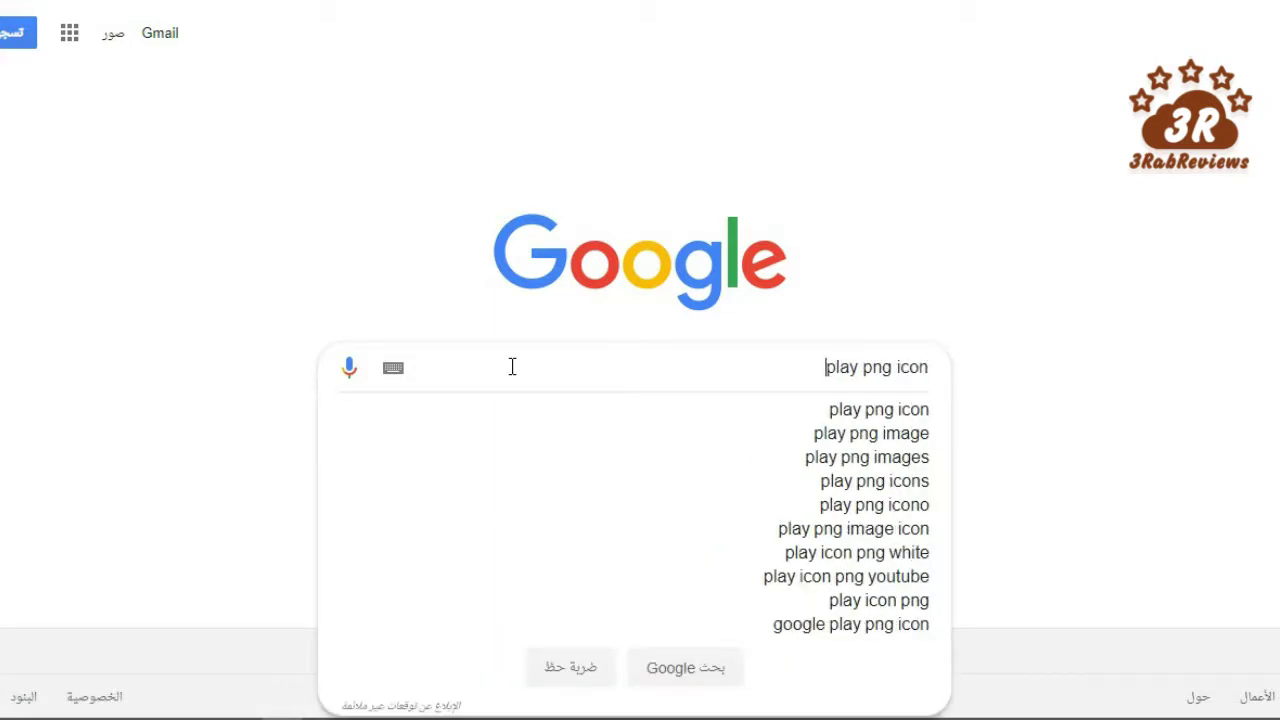
key("Escape")
left_click(512, 367)
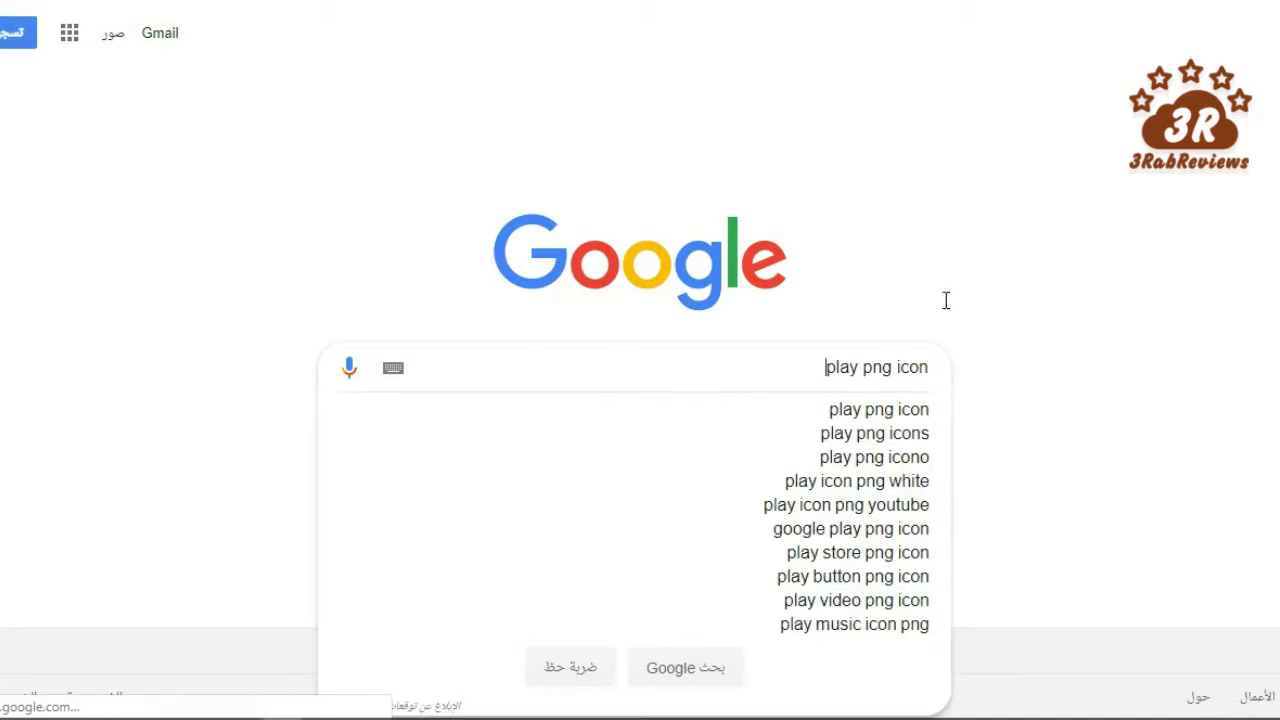
key("Return")
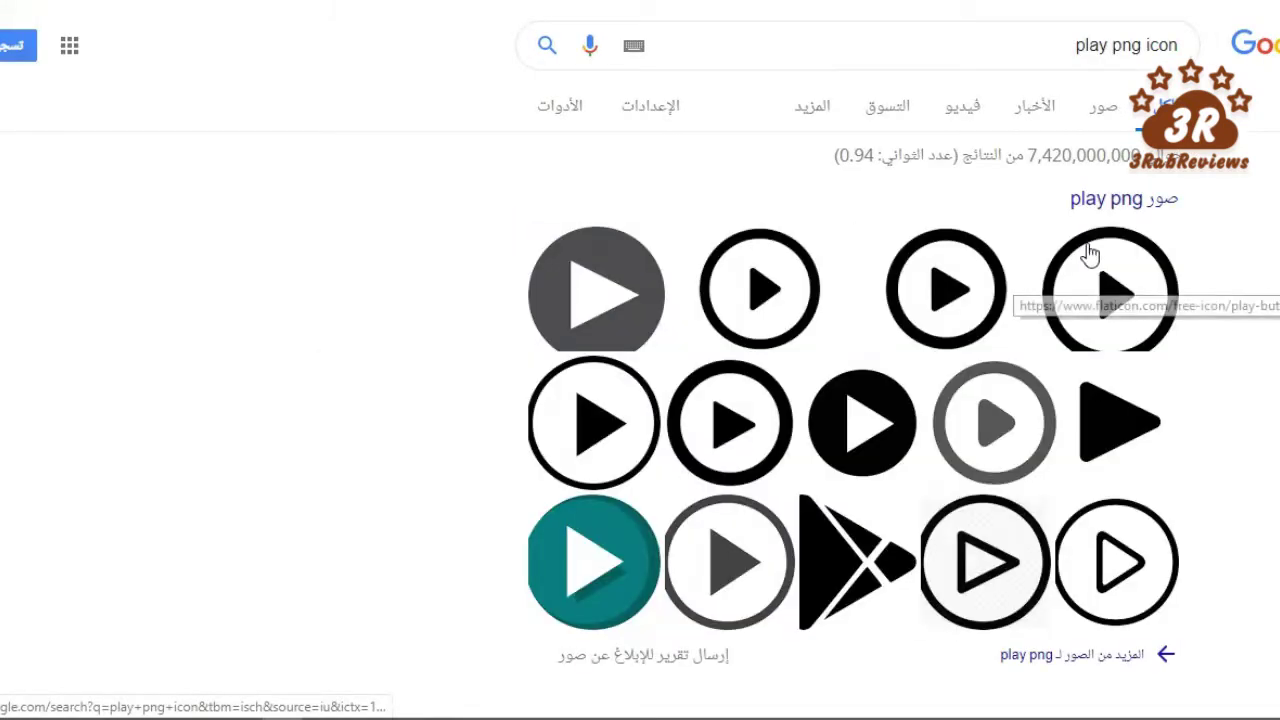
left_click(1038, 55)
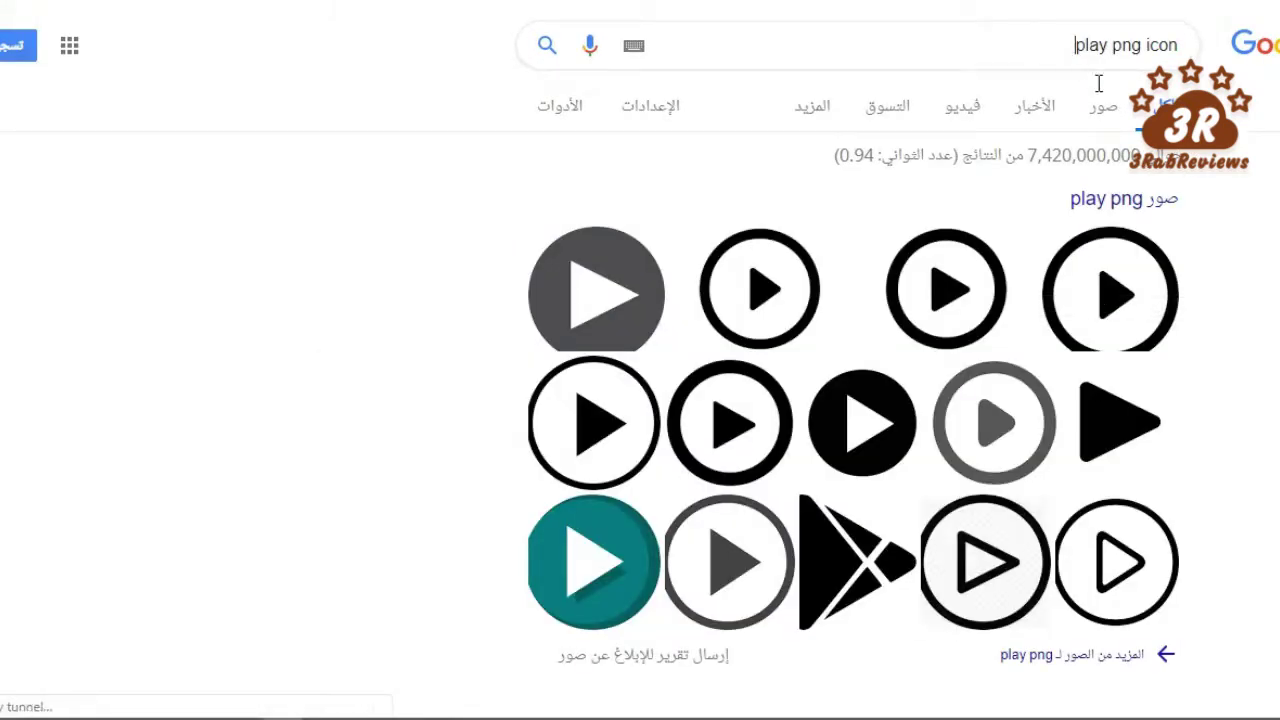
type("red")
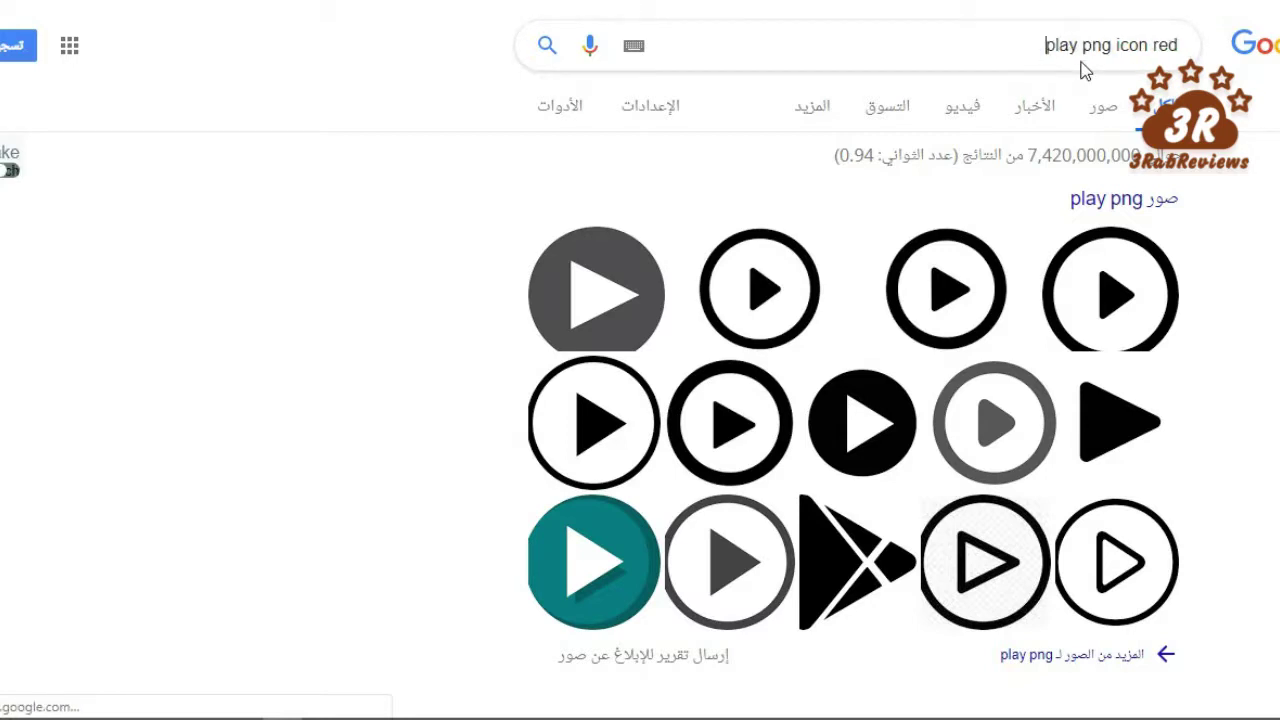
left_click(550, 52)
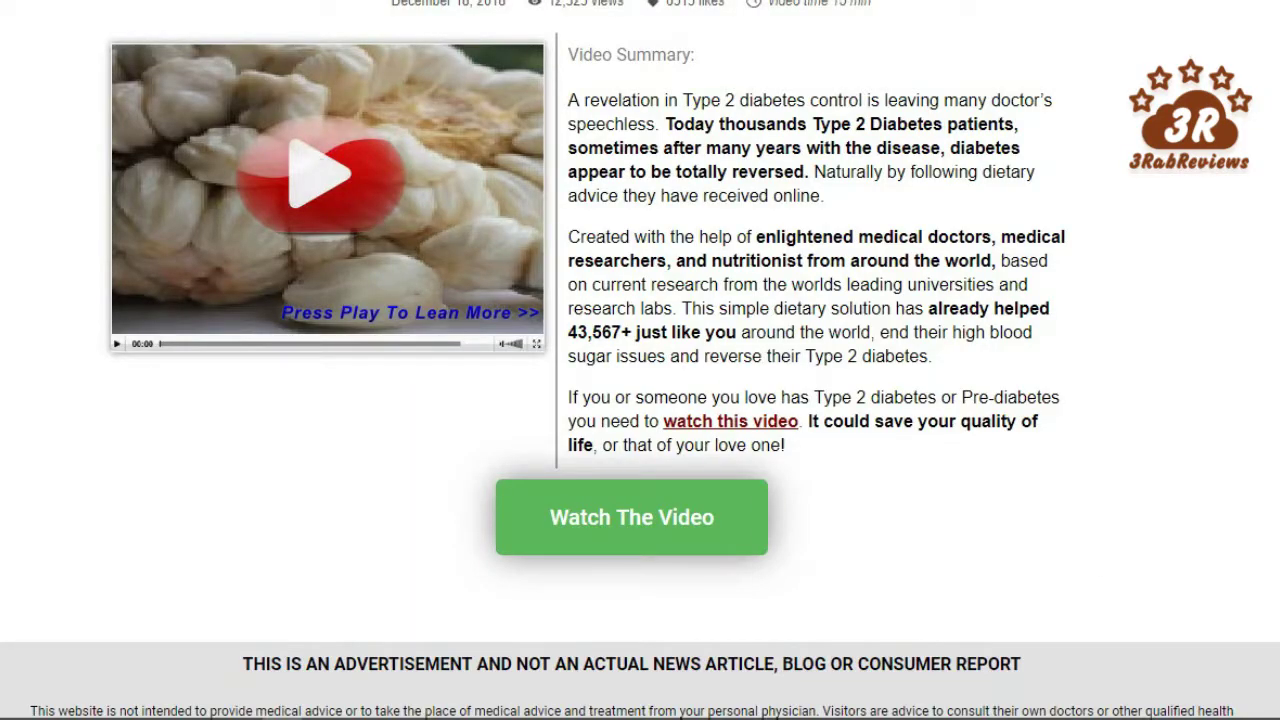
right_click(1096, 284)
key("Escape")
scroll(1083, 257, "up", 1)
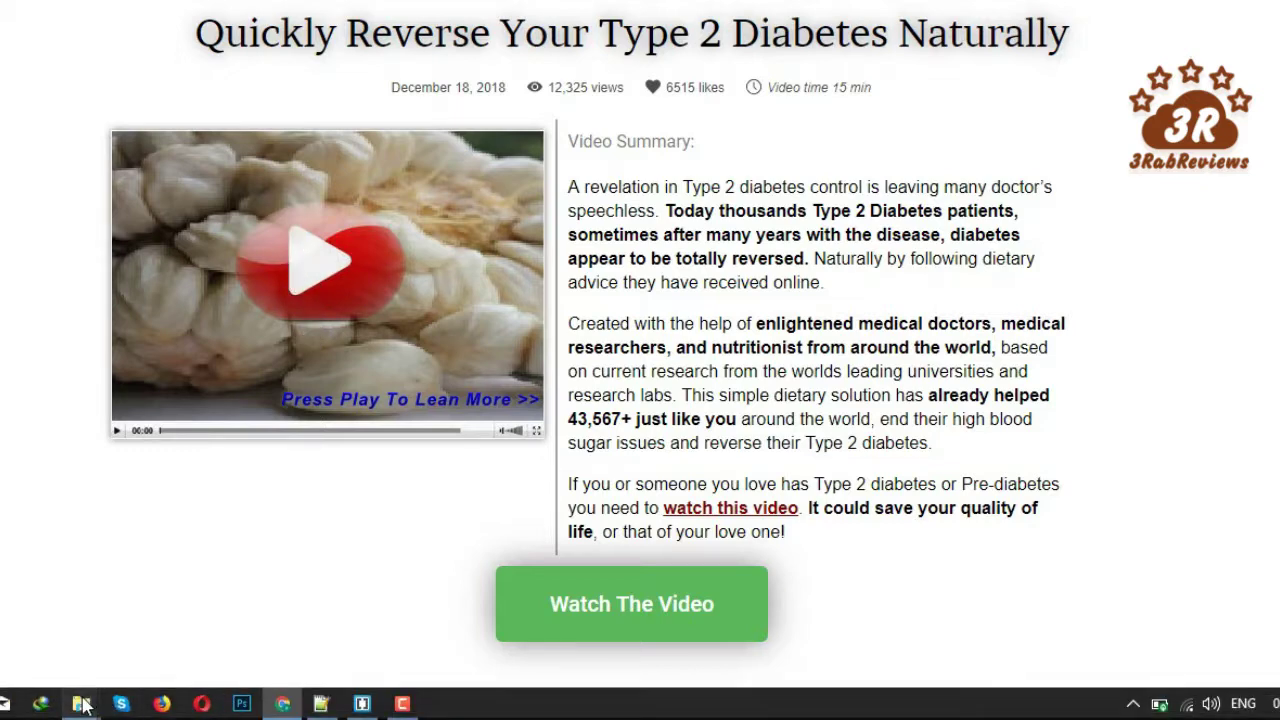
- Switch to File Explorer and open the Video-Intro.jpg image for viewing
mouse_move(81, 703)
left_click(69, 597)
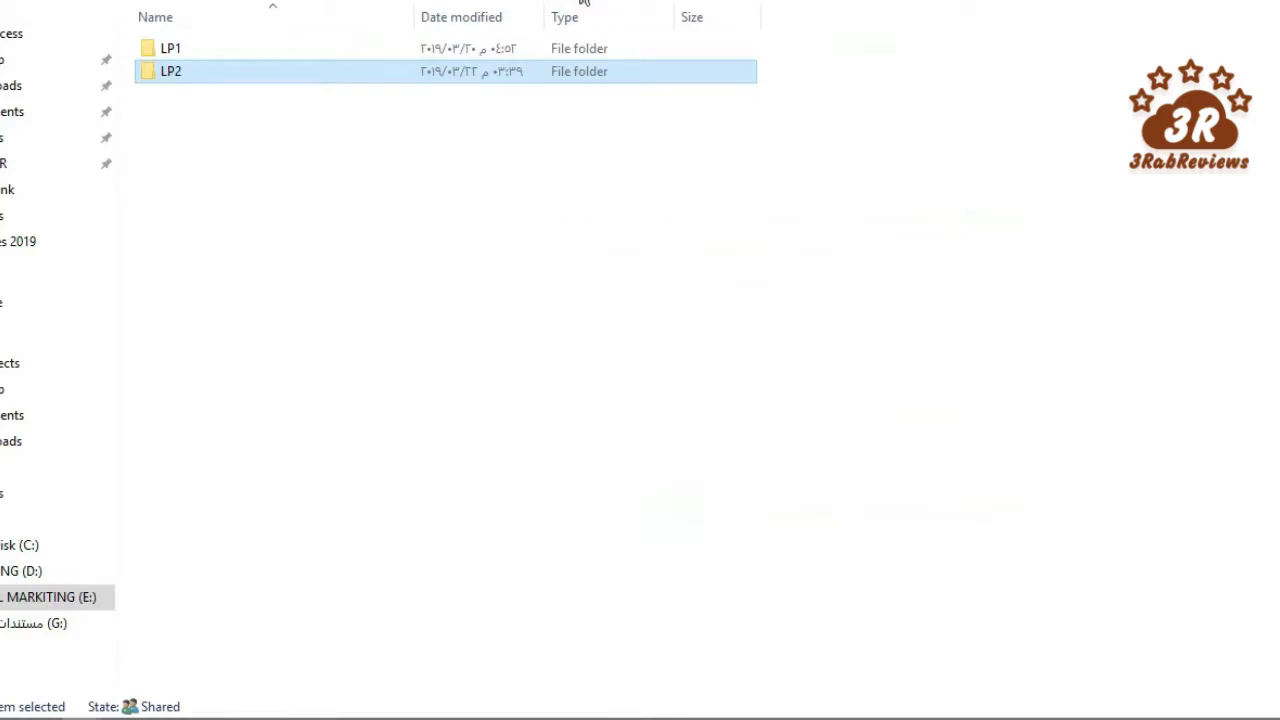
key("Return")
left_click(260, 146)
left_click(233, 166)
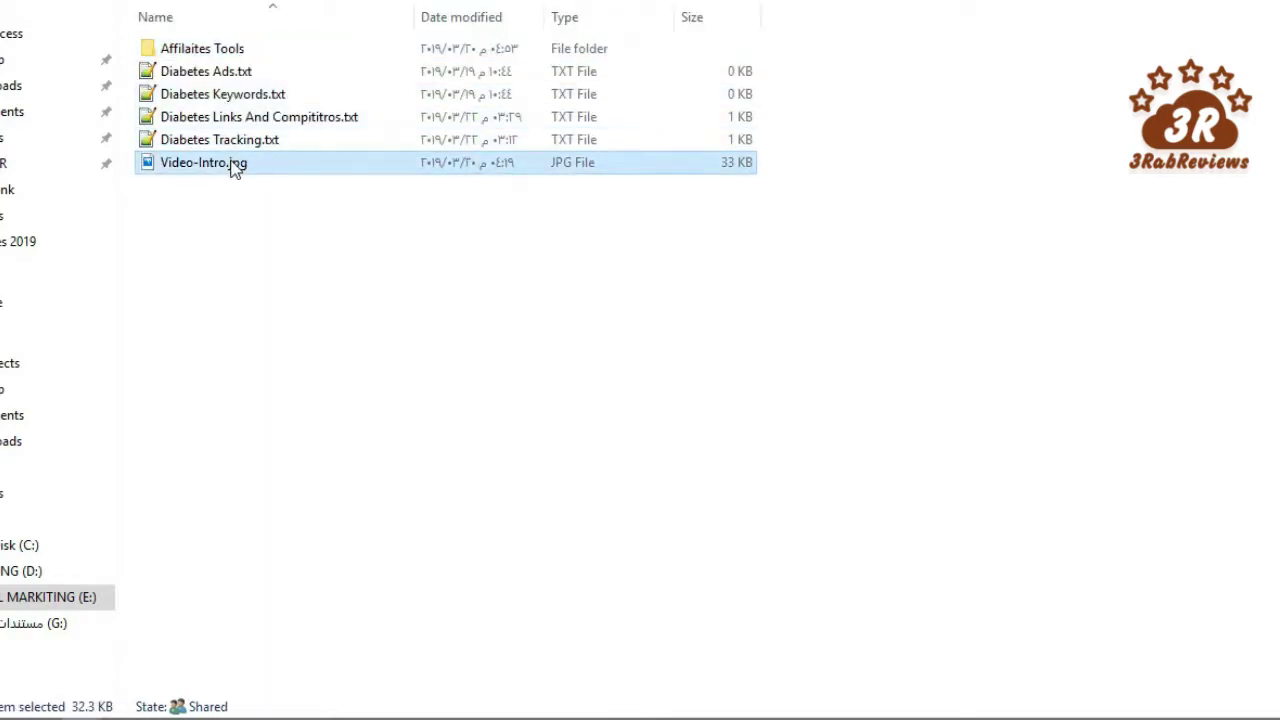
double_click(233, 166)
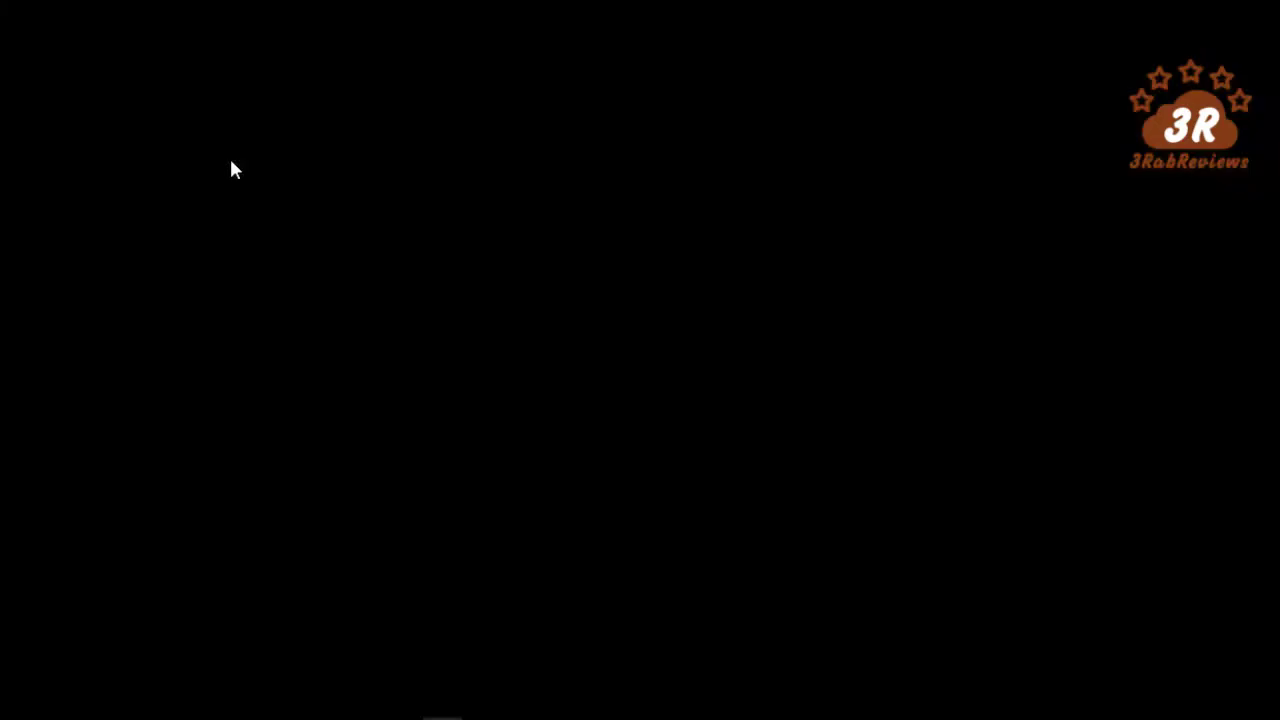
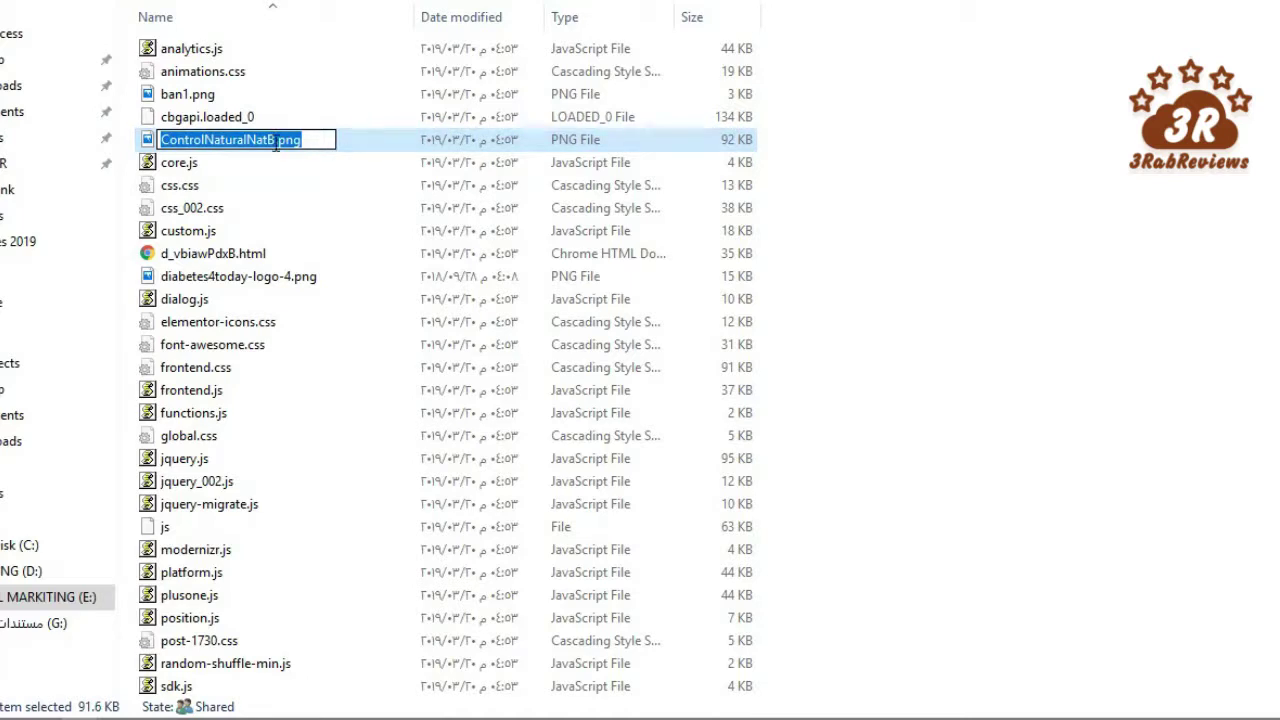
- Keep the name of ControlNaturalNatB.png and move the file from index_files up to the folder containing index.html
key("Return")
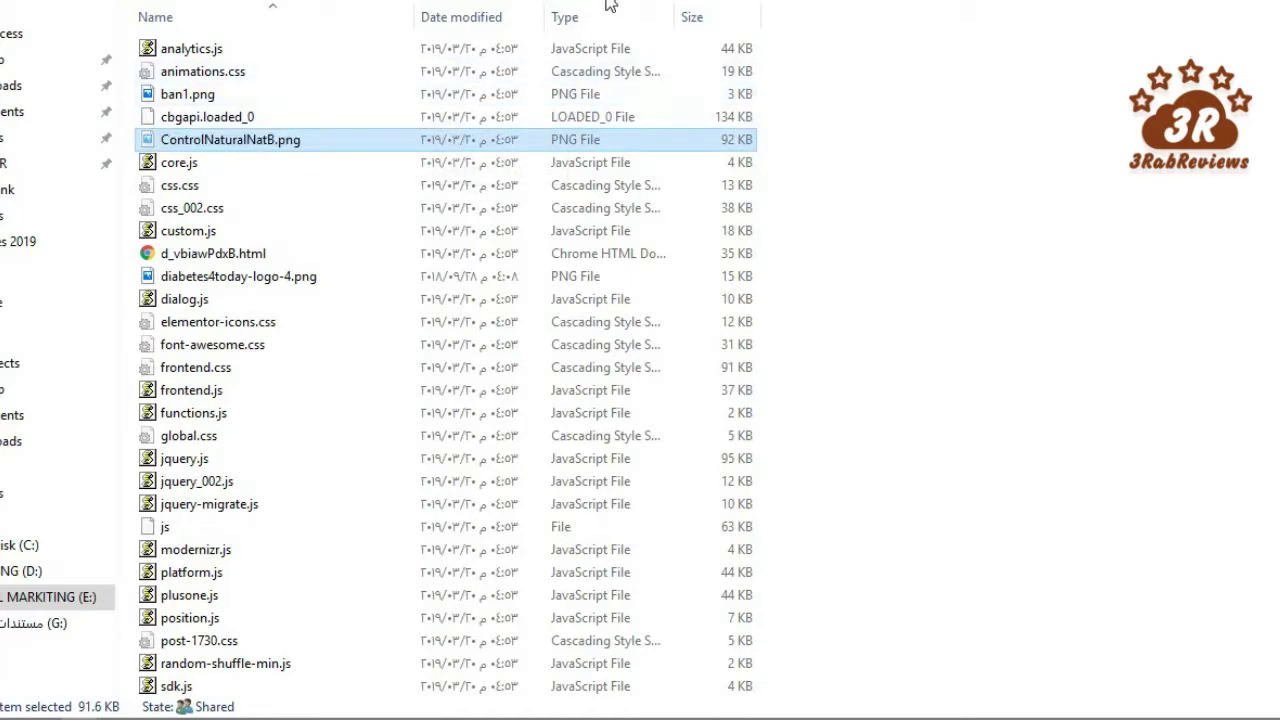
key("BackSpace")
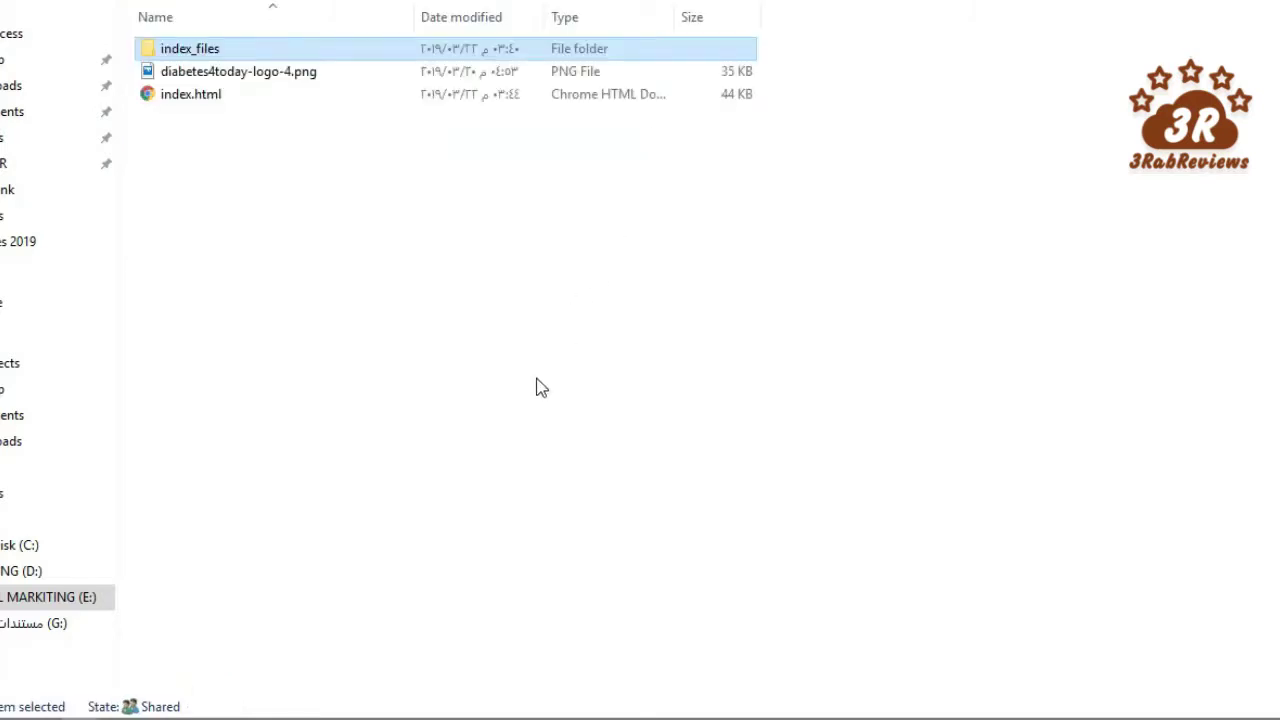
key("ctrl+v")
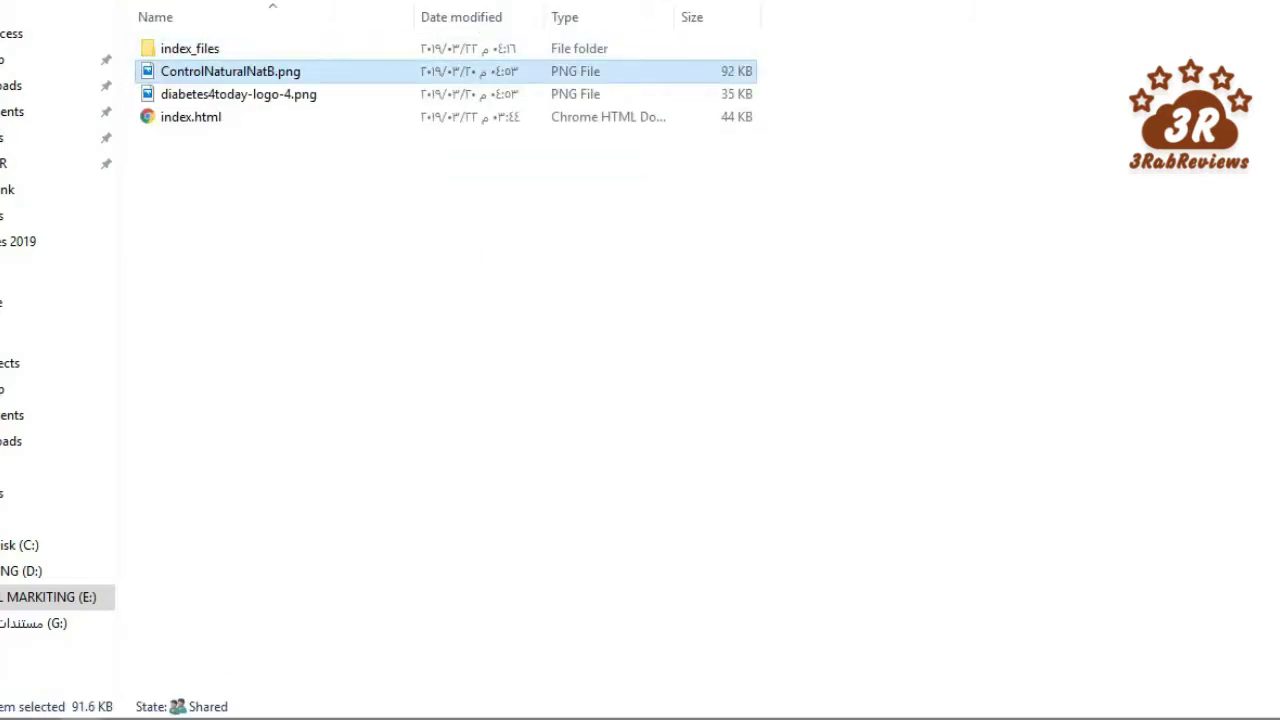
- Place ControlNaturalNatB.jpg from the parent folder into the index_files folder of LP2
key("BackSpace")
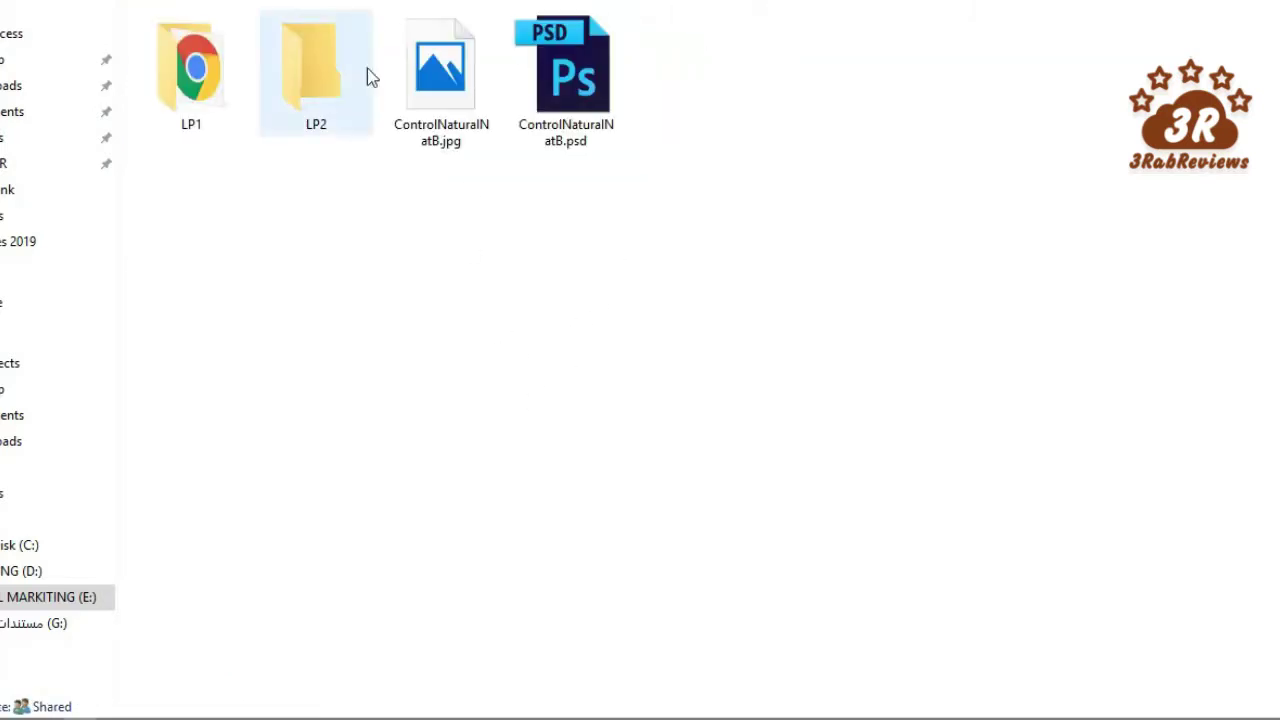
left_click(463, 66)
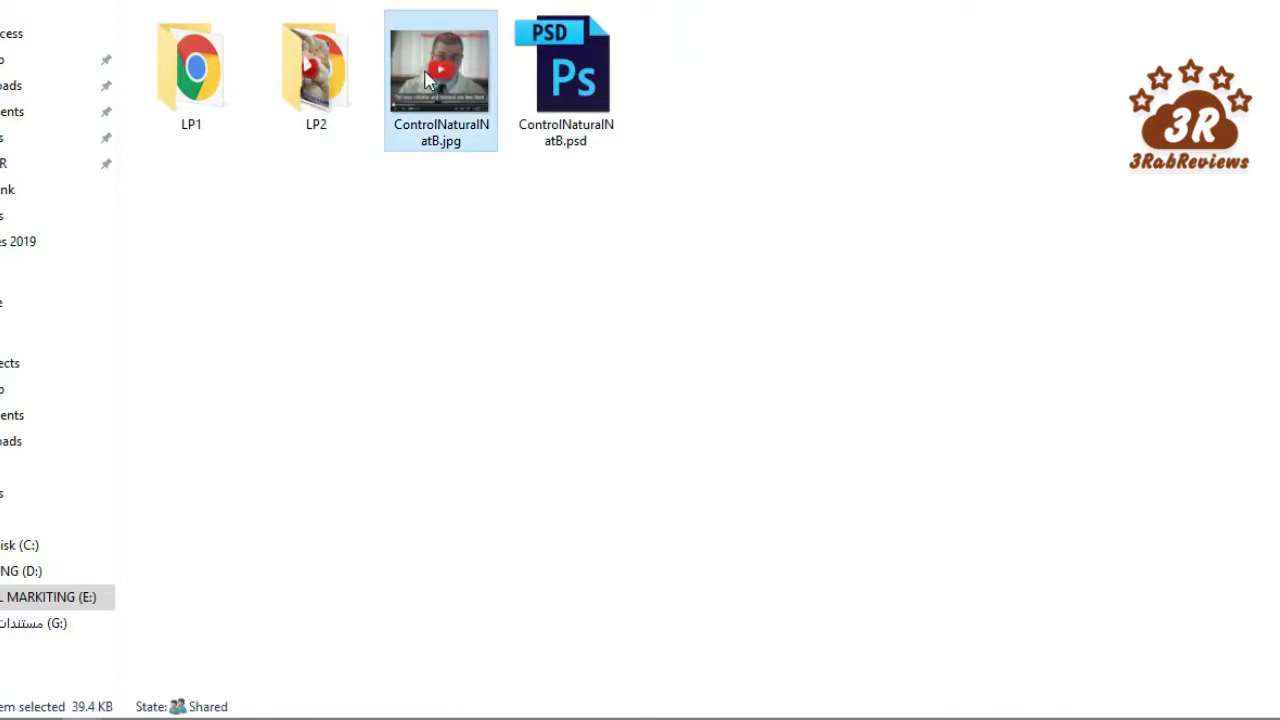
left_click(309, 93)
double_click(309, 93)
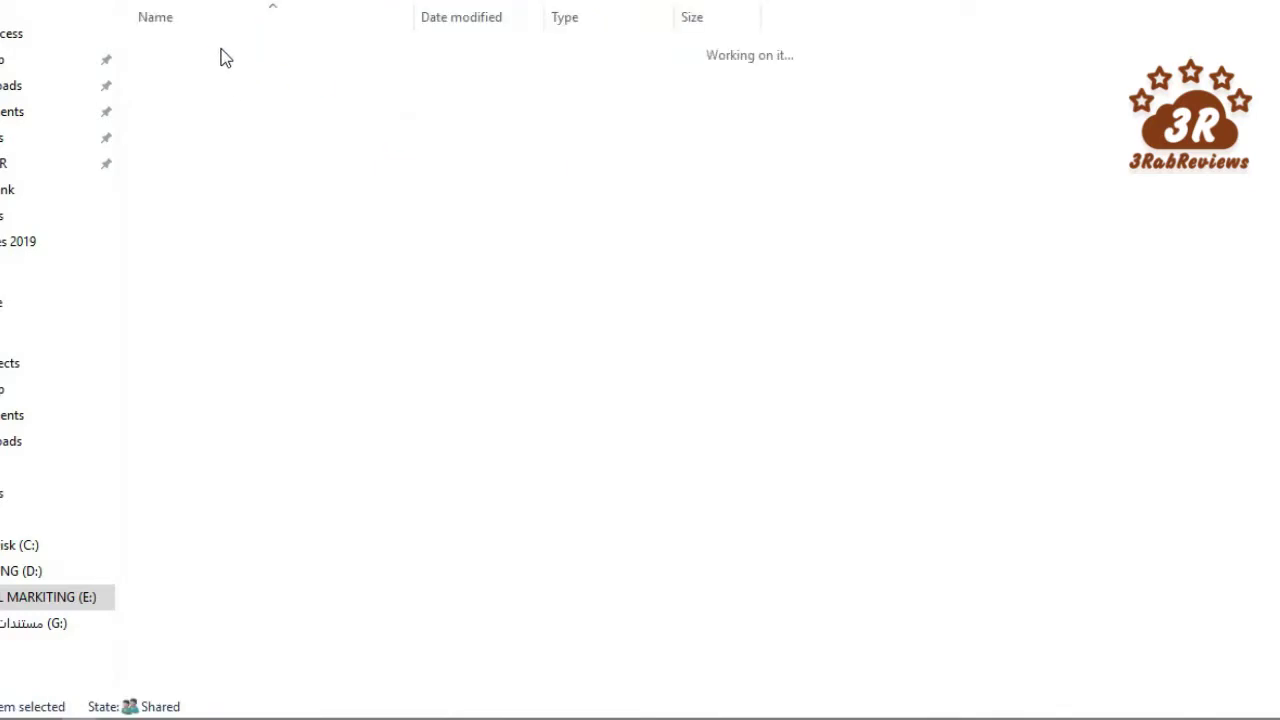
left_click(210, 65)
double_click(212, 65)
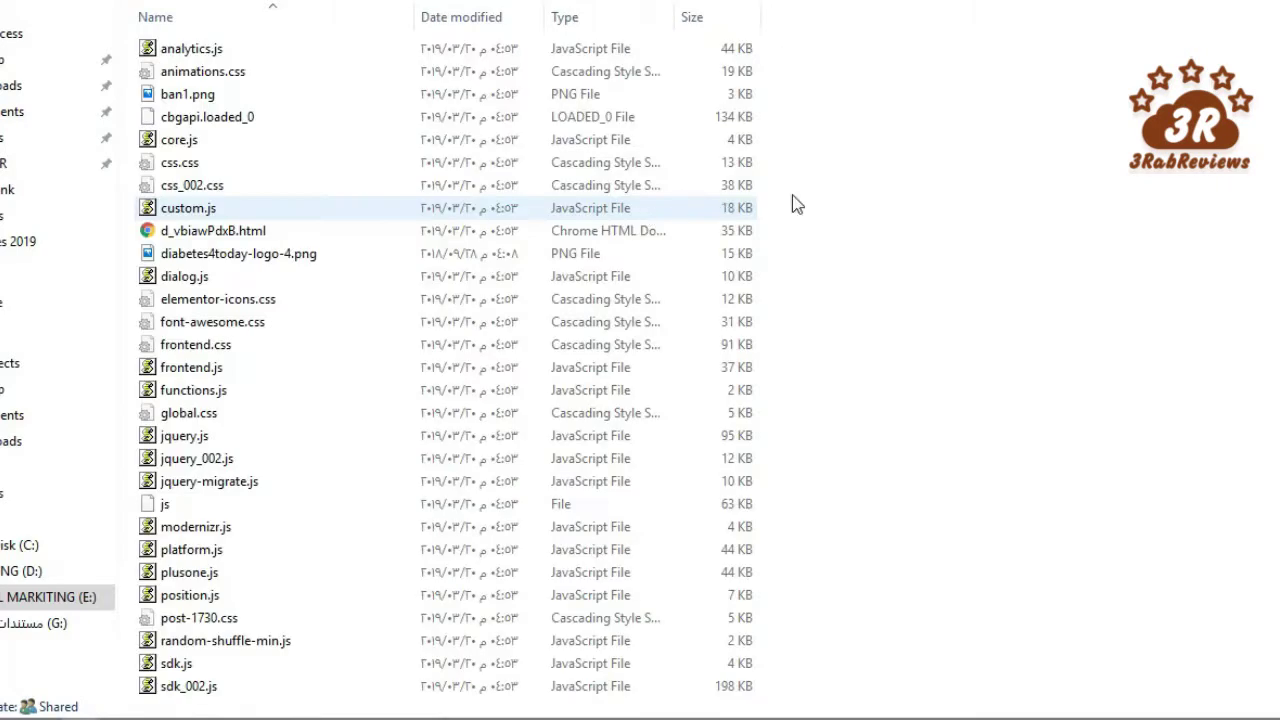
key("ctrl+v")
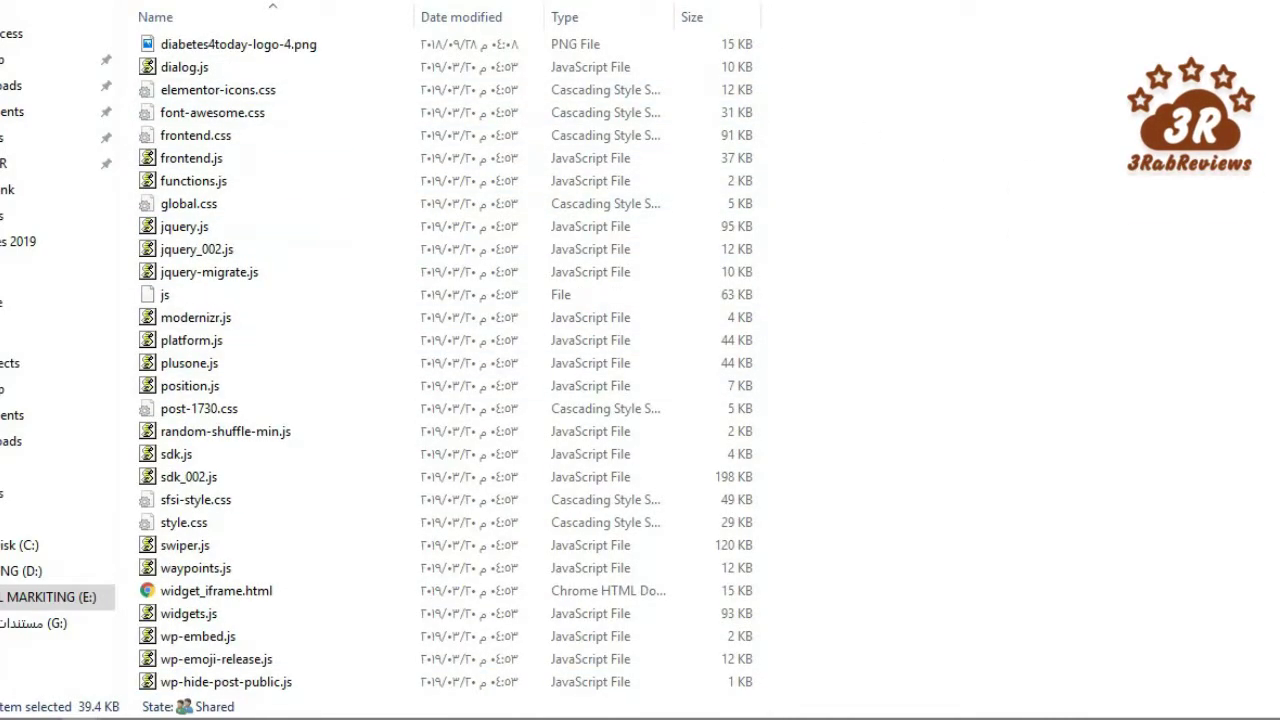
left_click(337, 137)
left_click(319, 139)
key("BackSpace")
key("BackSpace")
key("BackSpace")
type("png")
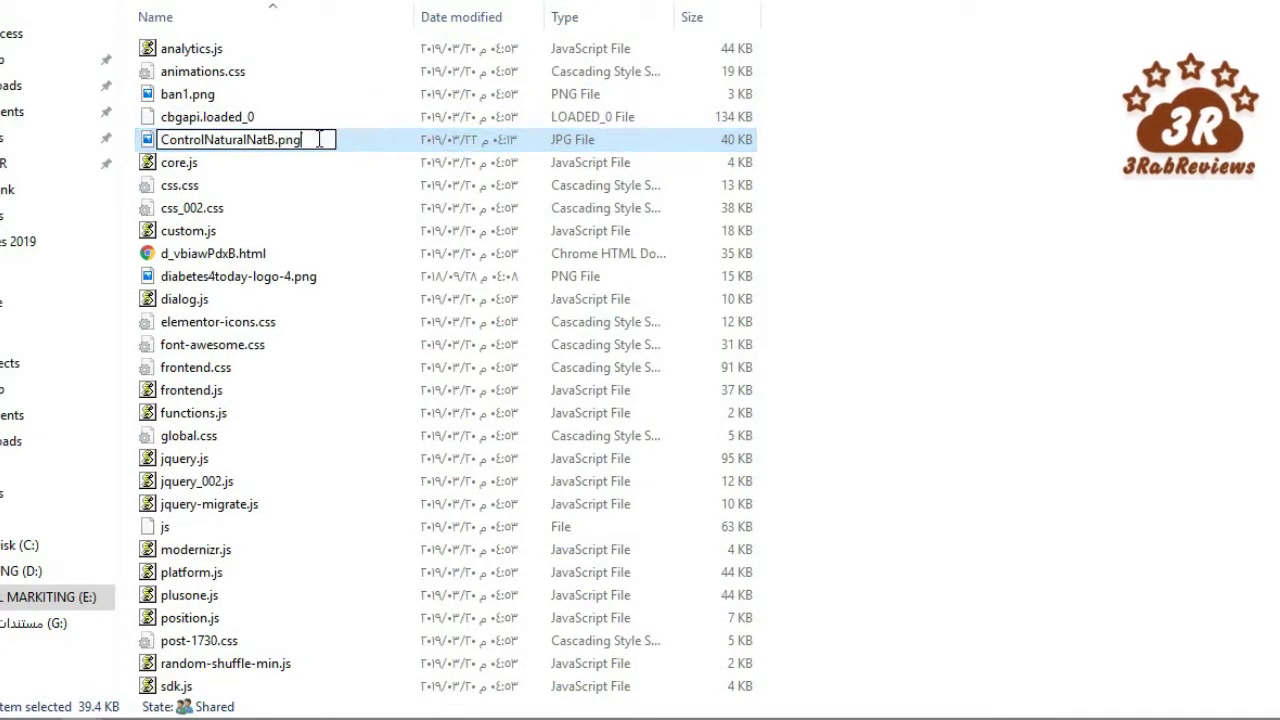
key("BackSpace")
key("BackSpace")
key("BackSpace")
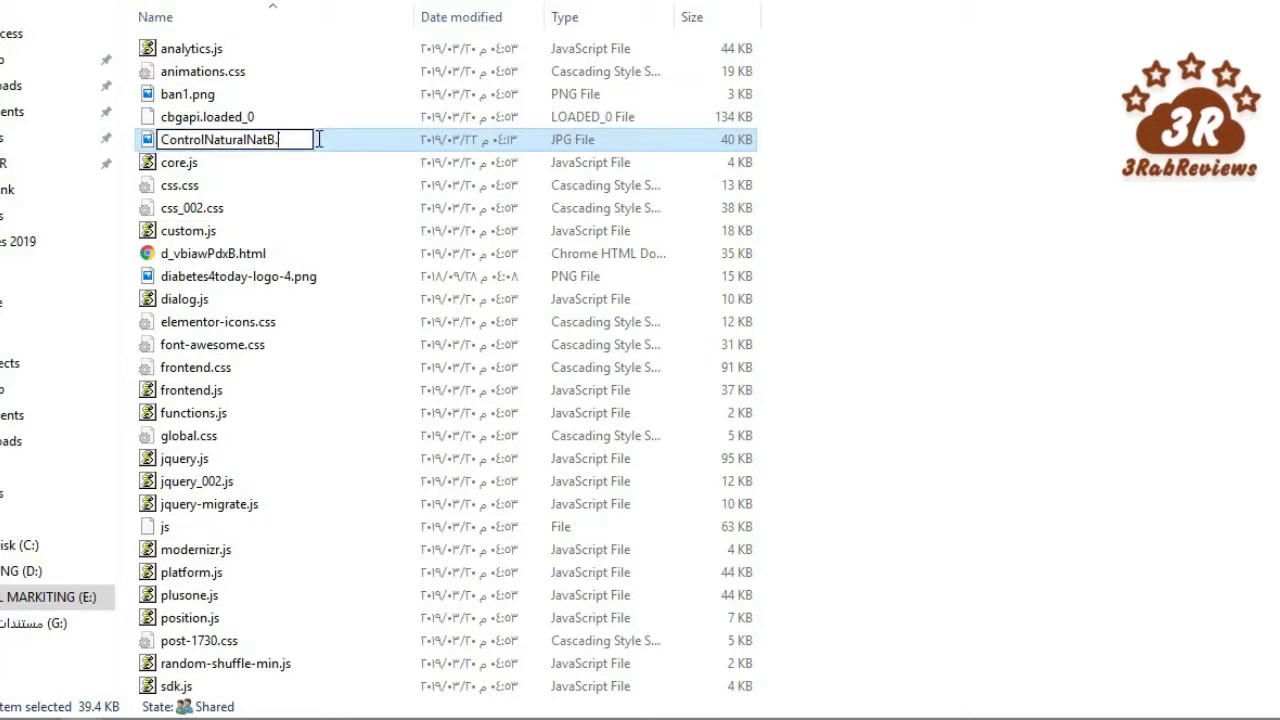
type("jpg")
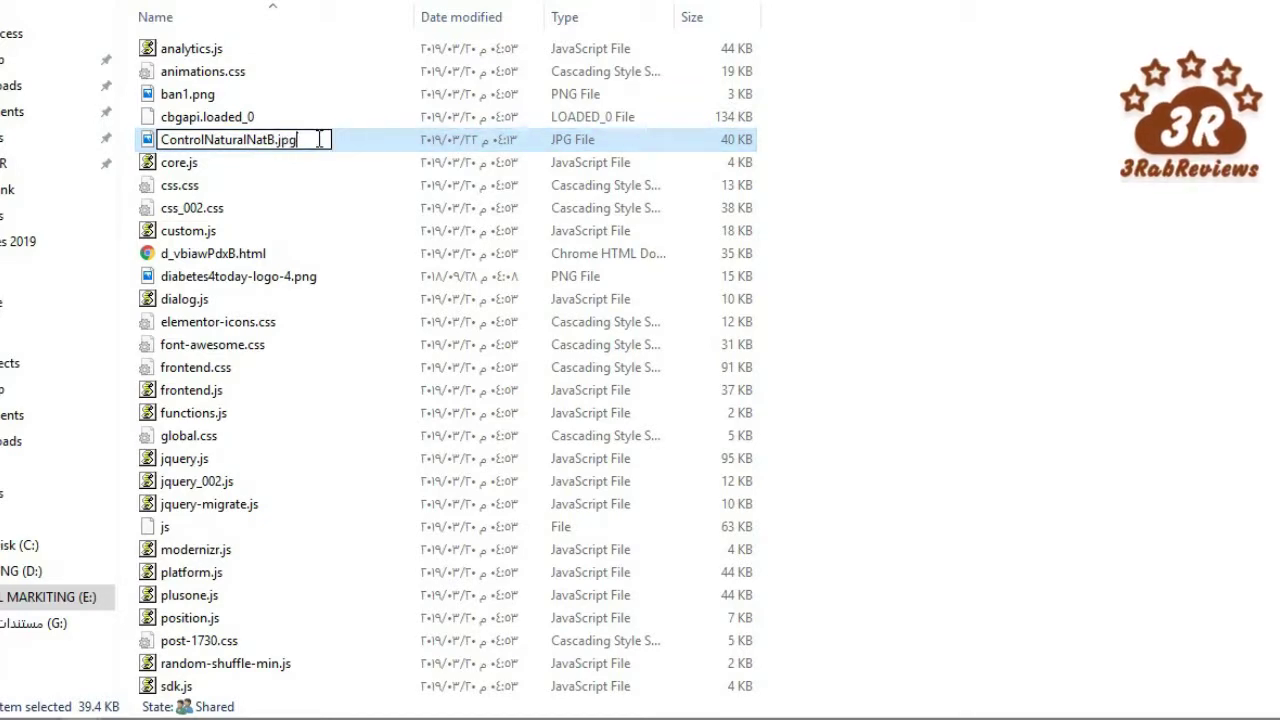
key("ctrl+a")
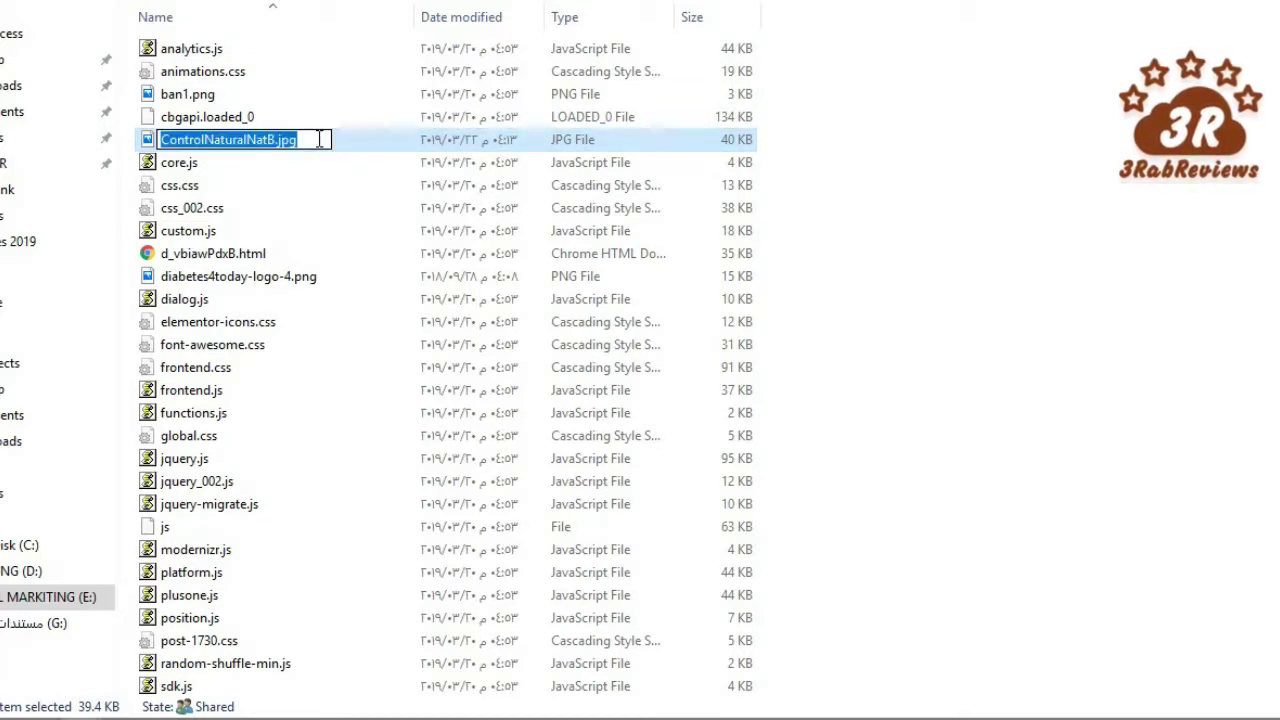
left_click(406, 145)
mouse_move(293, 148)
left_click(941, 222)
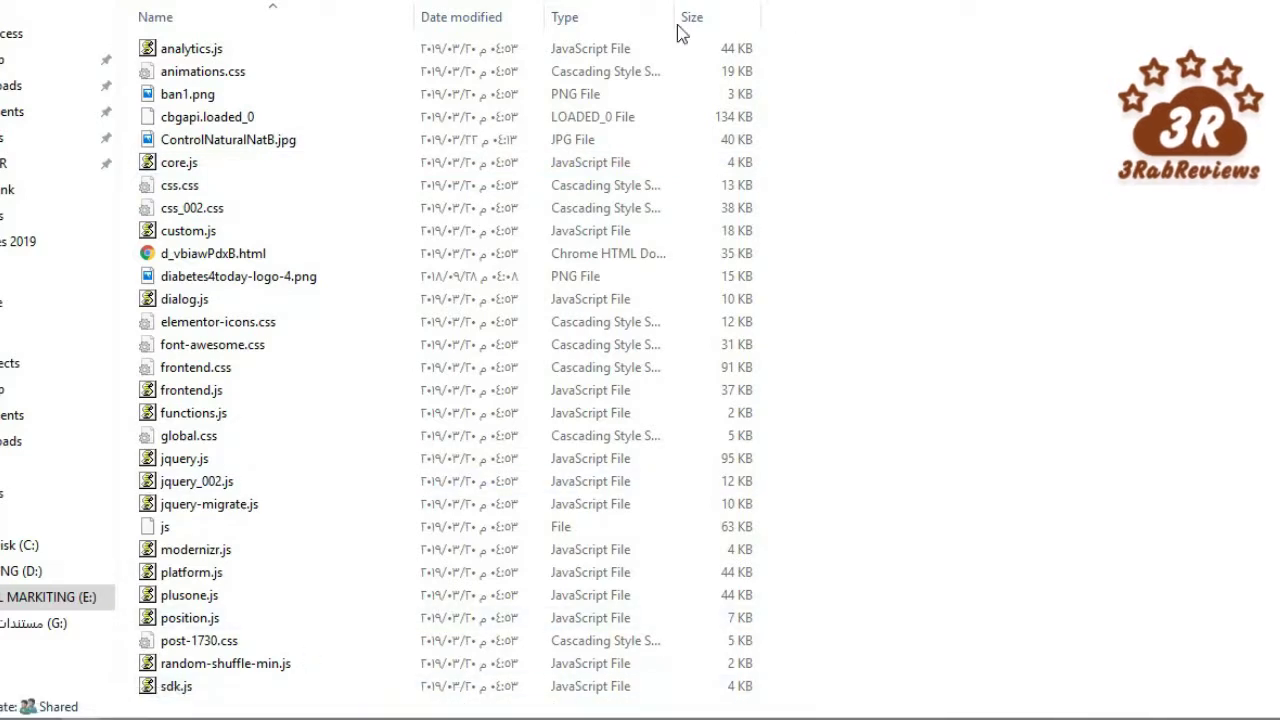
- Return to the folder containing index.html and open that file in Brackets
key("alt+Up")
left_click(597, 70)
right_click(596, 70)
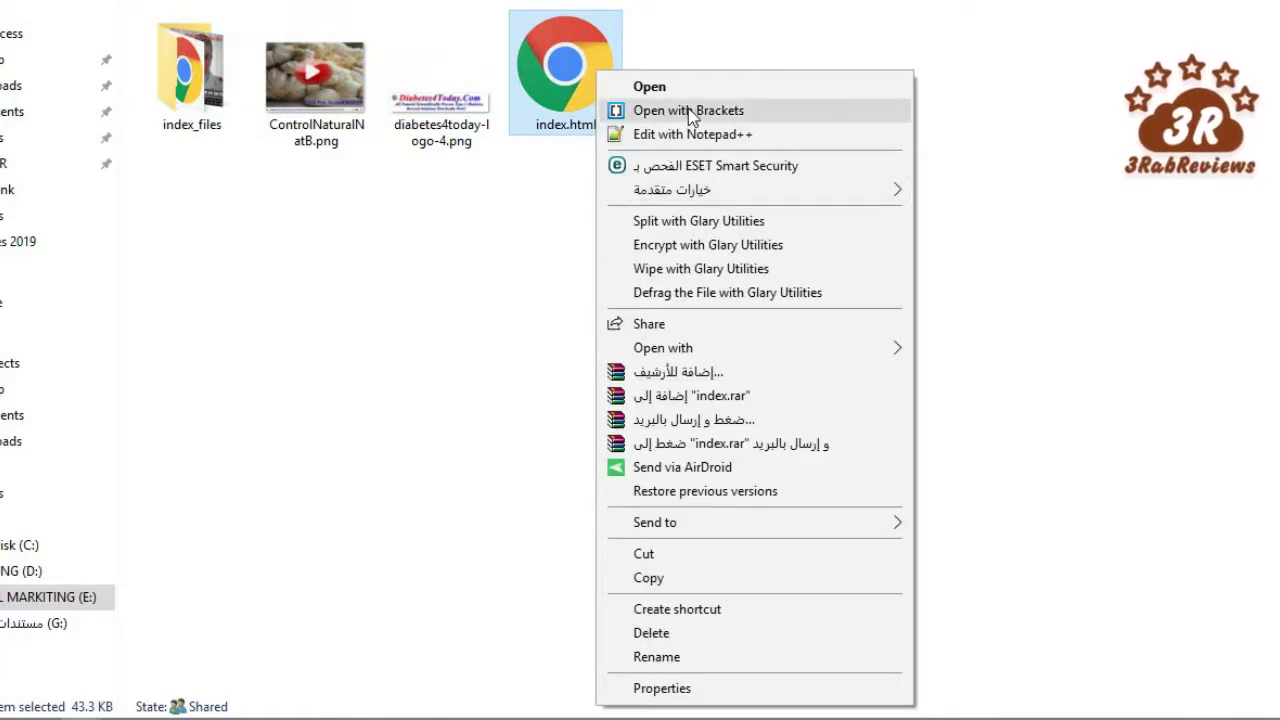
left_click(688, 110)
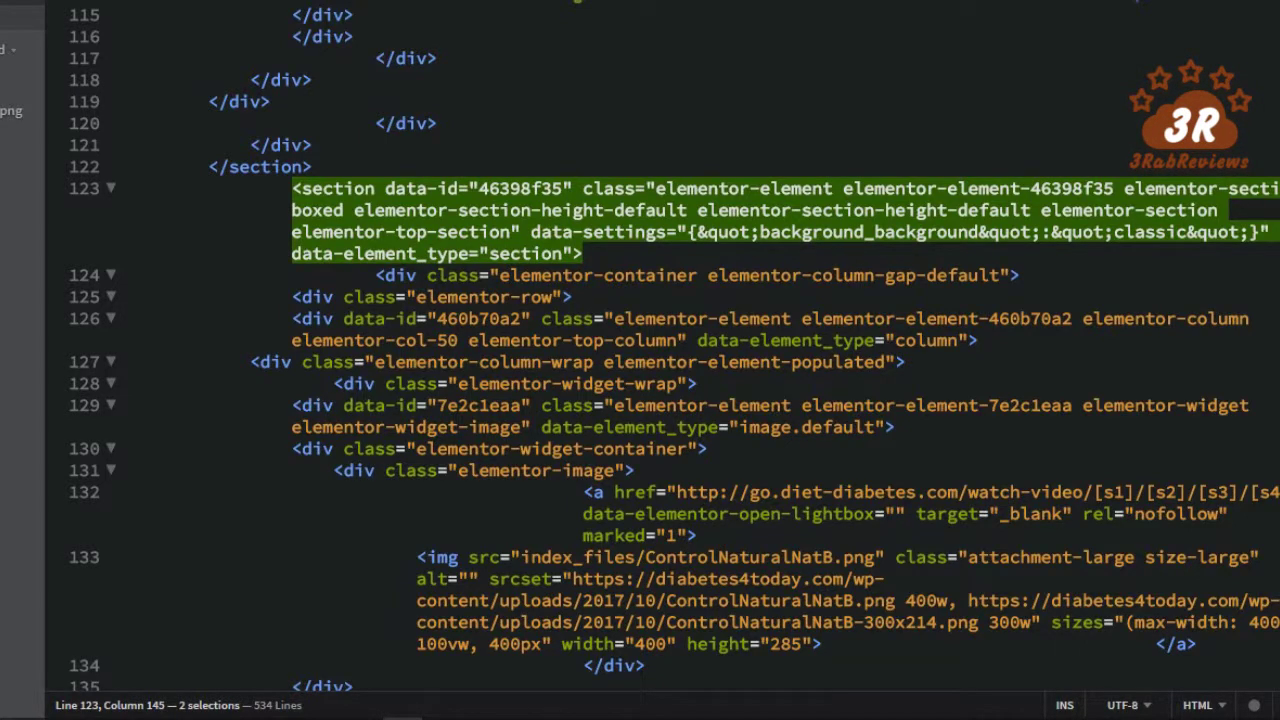
- Change the video thumbnail's img src on line 133 to index_files/ControlNaturalNatB.jpg
left_click_drag(749, 210, 759, 210)
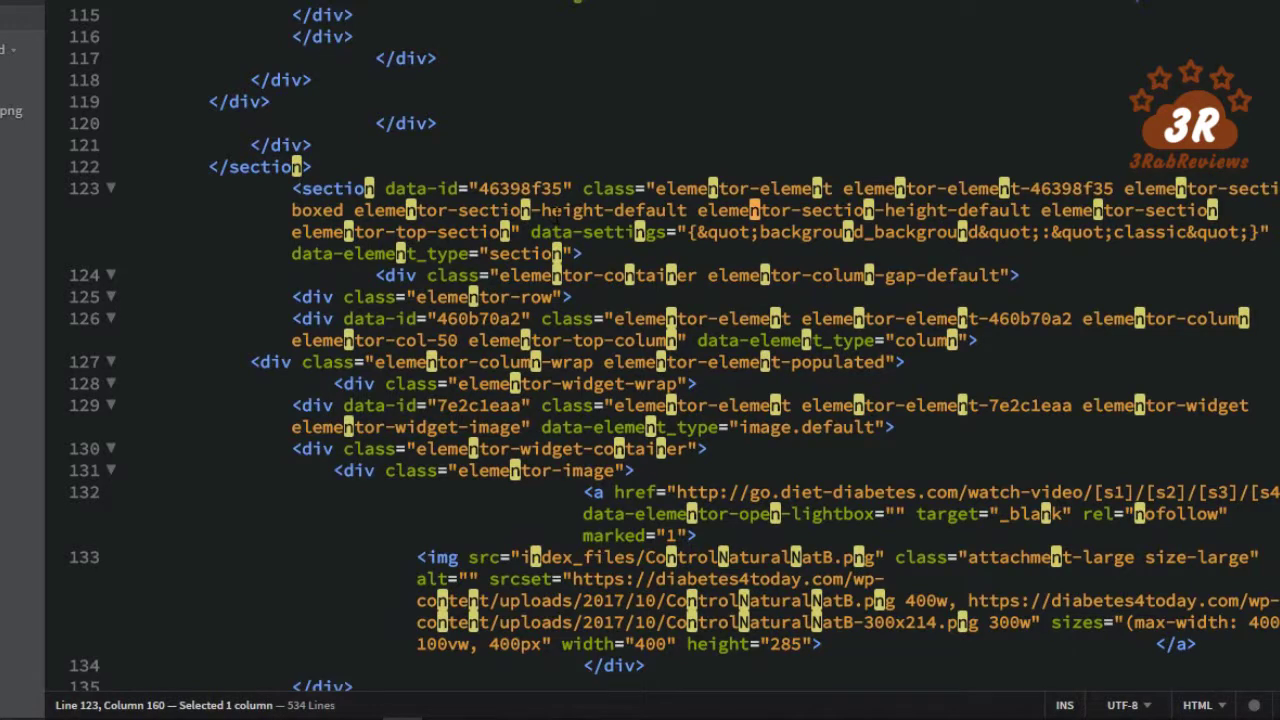
double_click(754, 557)
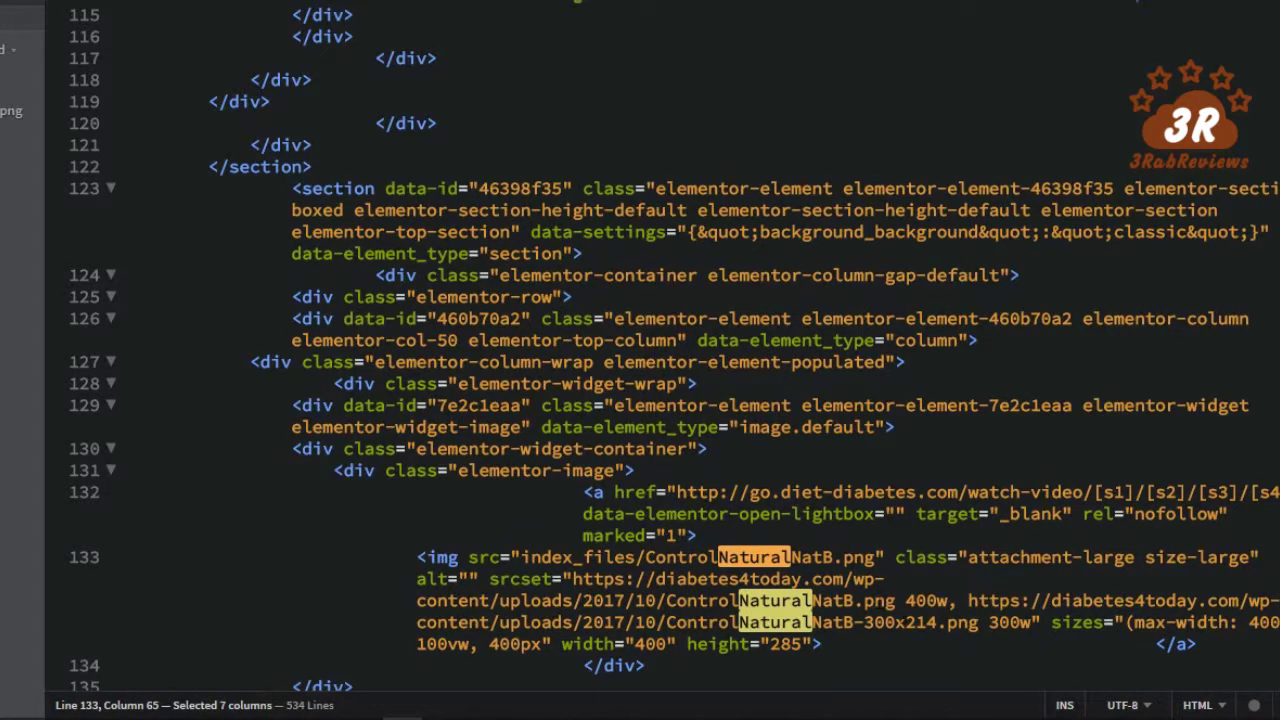
left_click(895, 600)
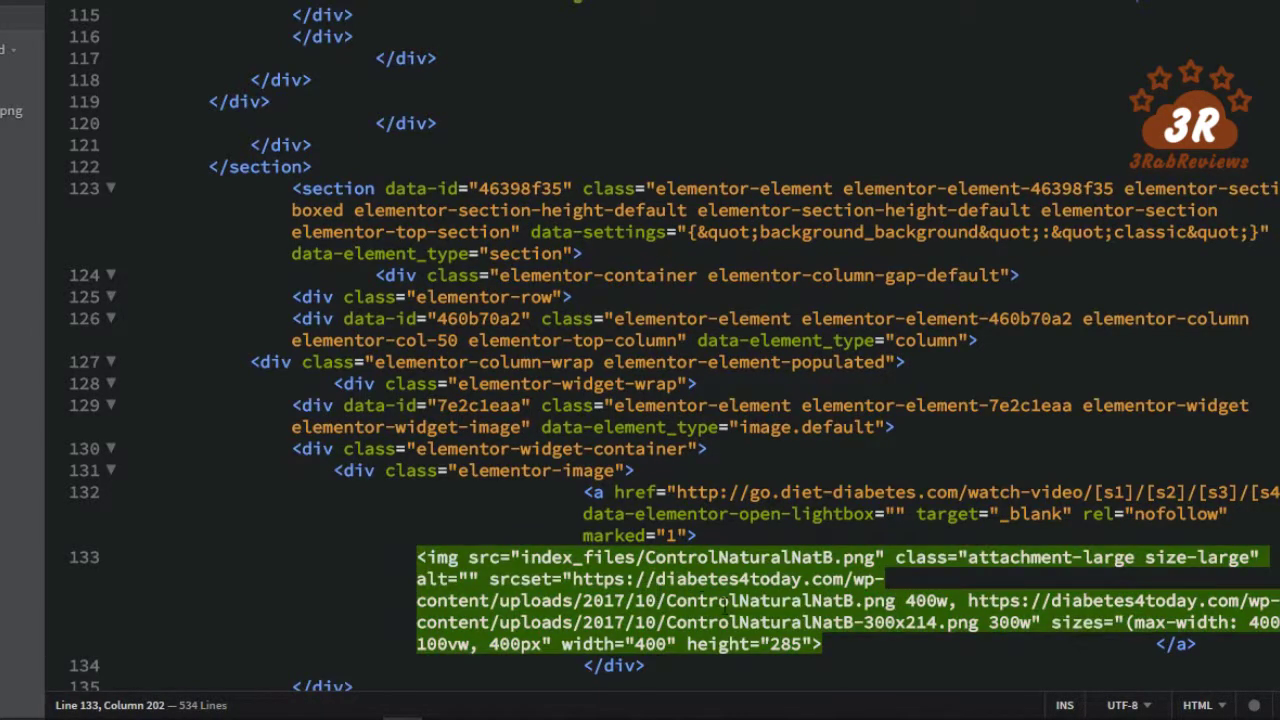
double_click(858, 557)
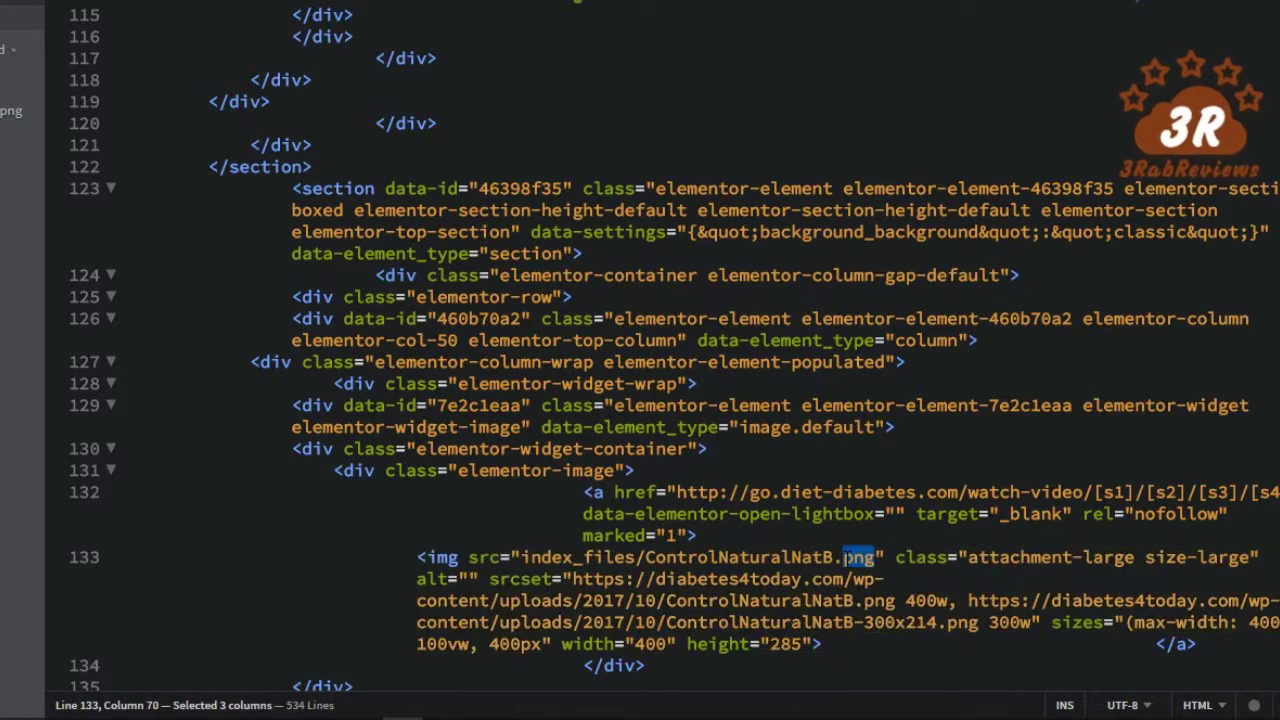
type("j")
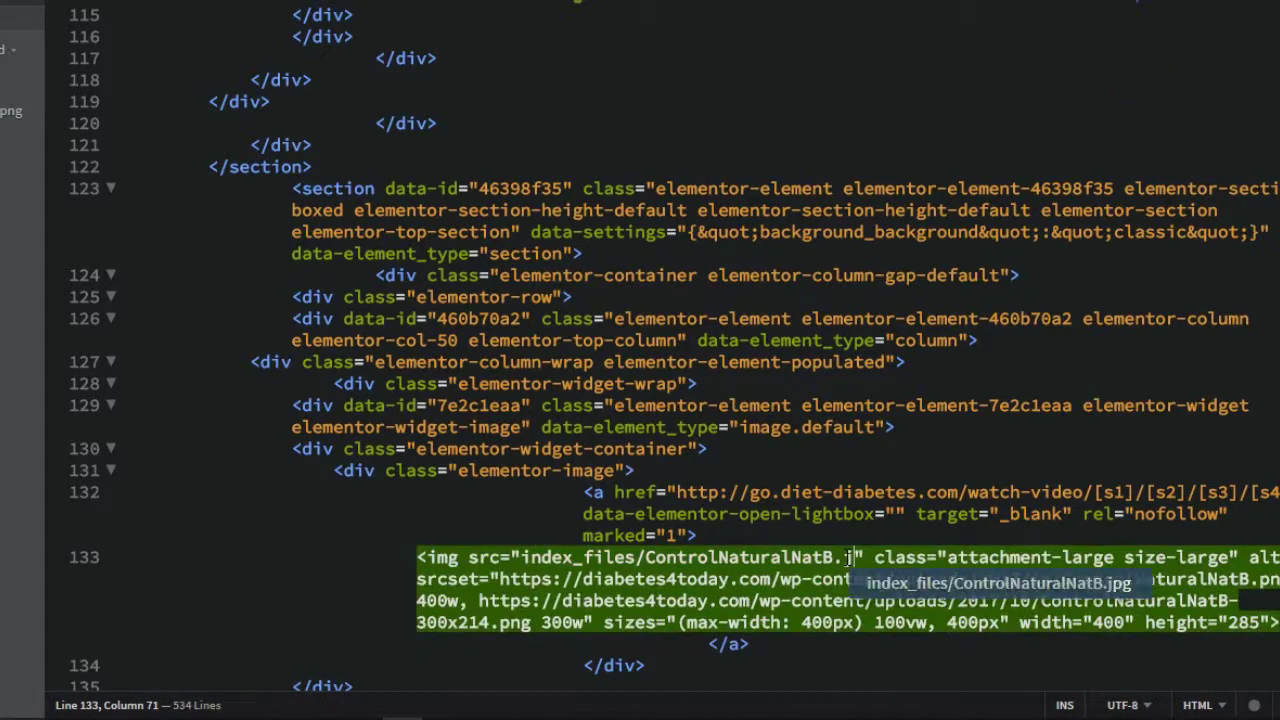
type("p")
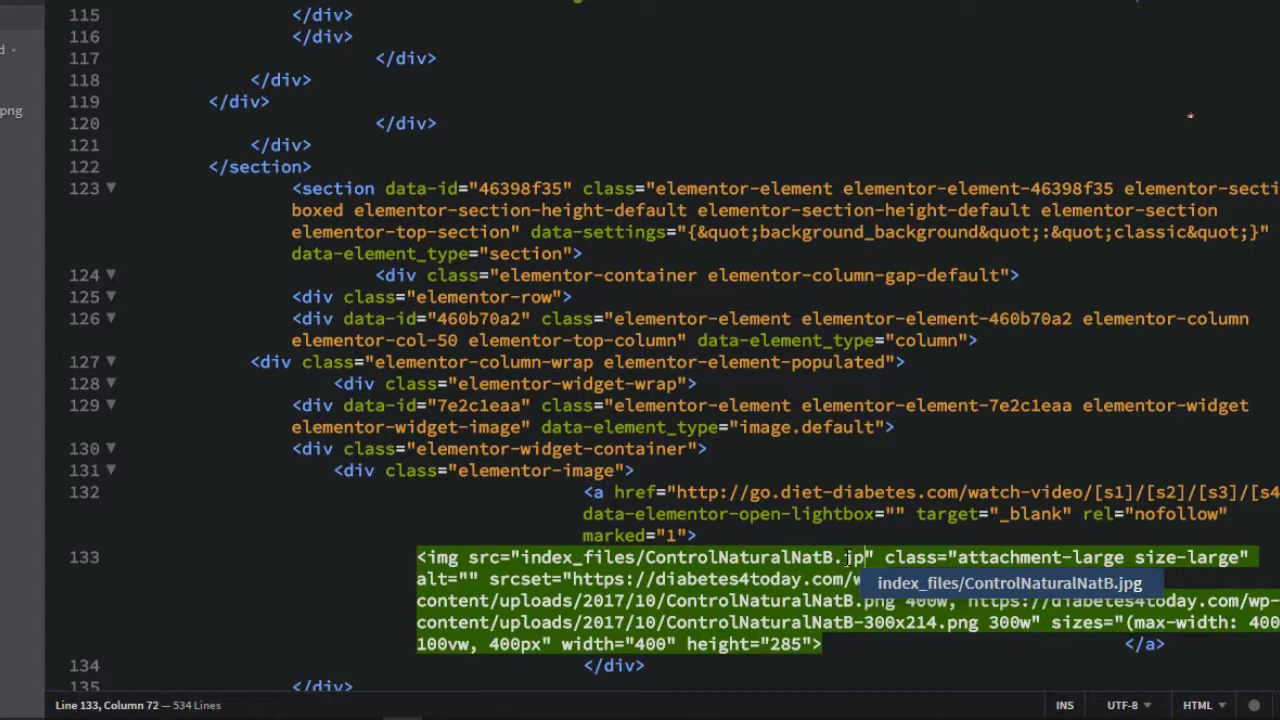
type("g")
- Delete the srcset and sizes attributes from the thumbnail's img tag, keeping alt, width and height
left_click(828, 601)
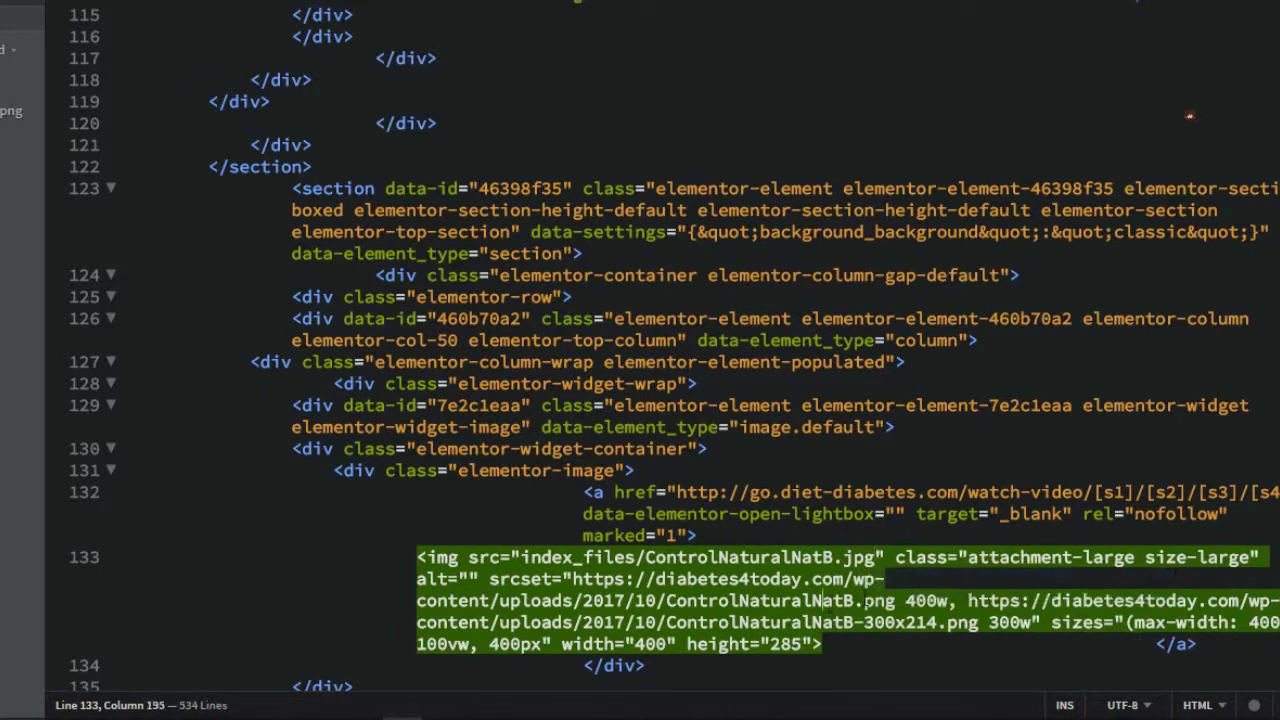
left_click_drag(490, 579, 552, 644)
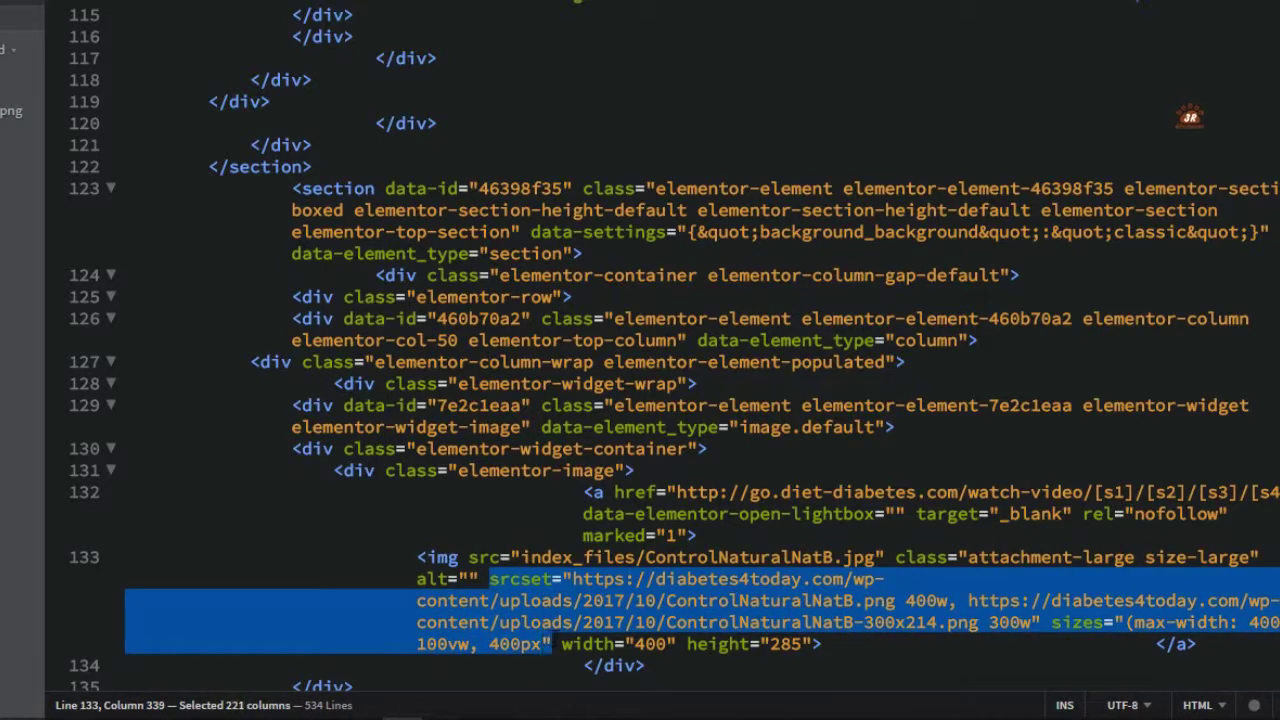
key("BackSpace")
key("BackSpace")
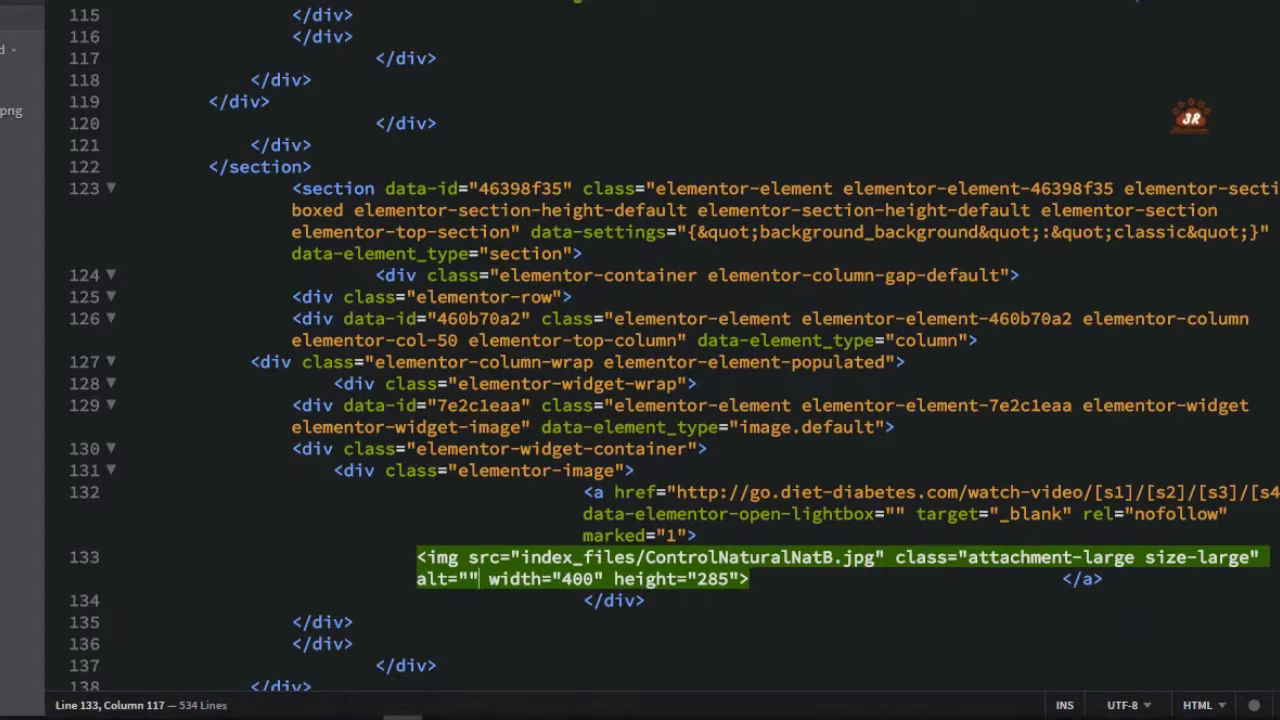
- Save the edited index.html file
left_click(283, 704)
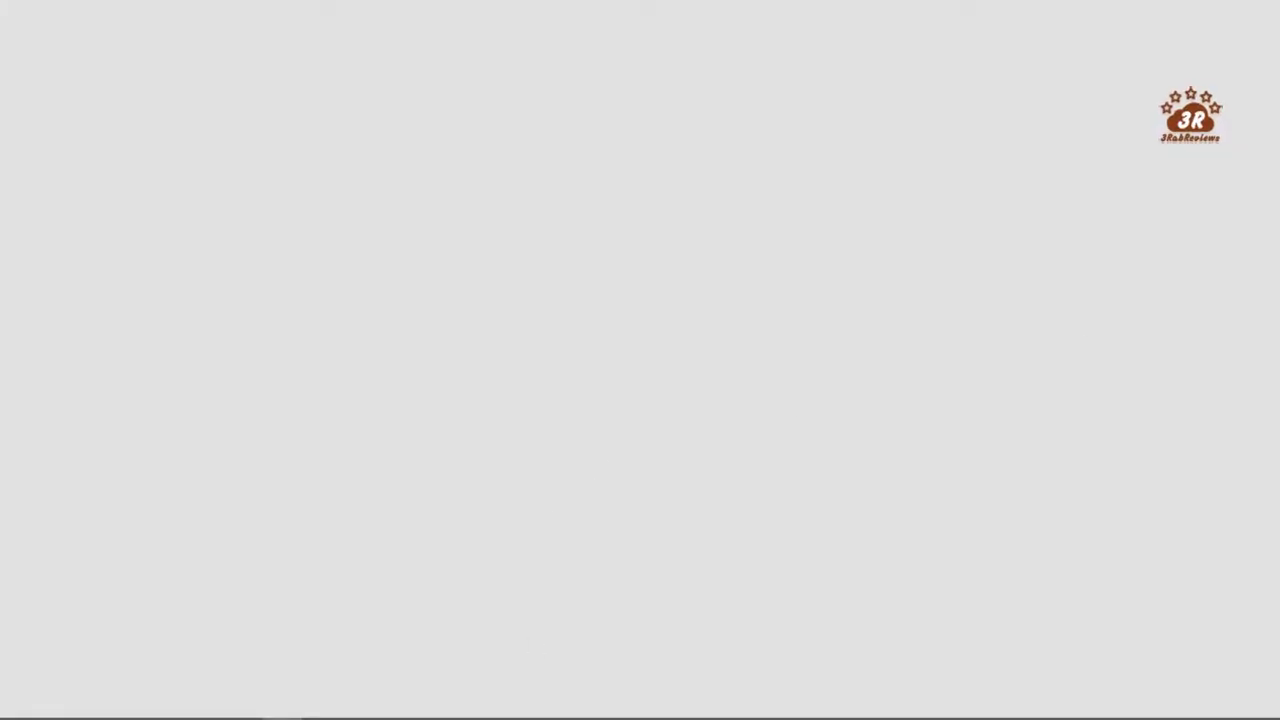
left_click(402, 704)
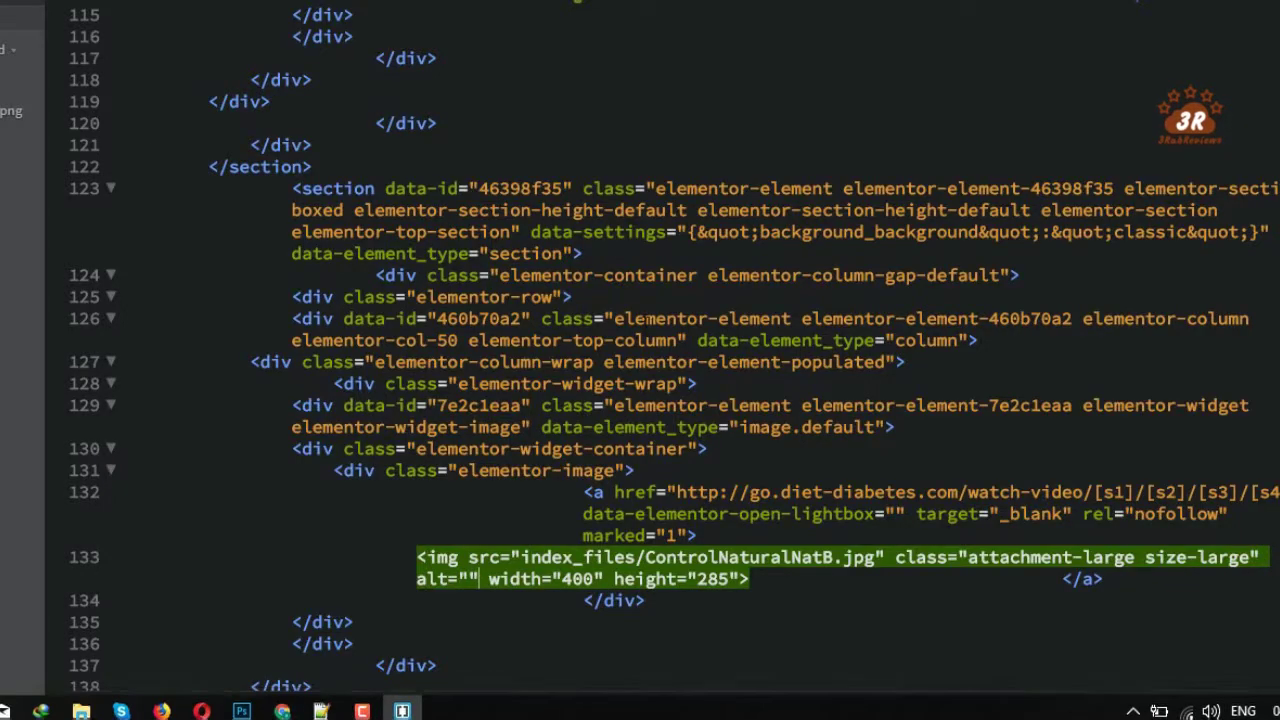
key("alt+f")
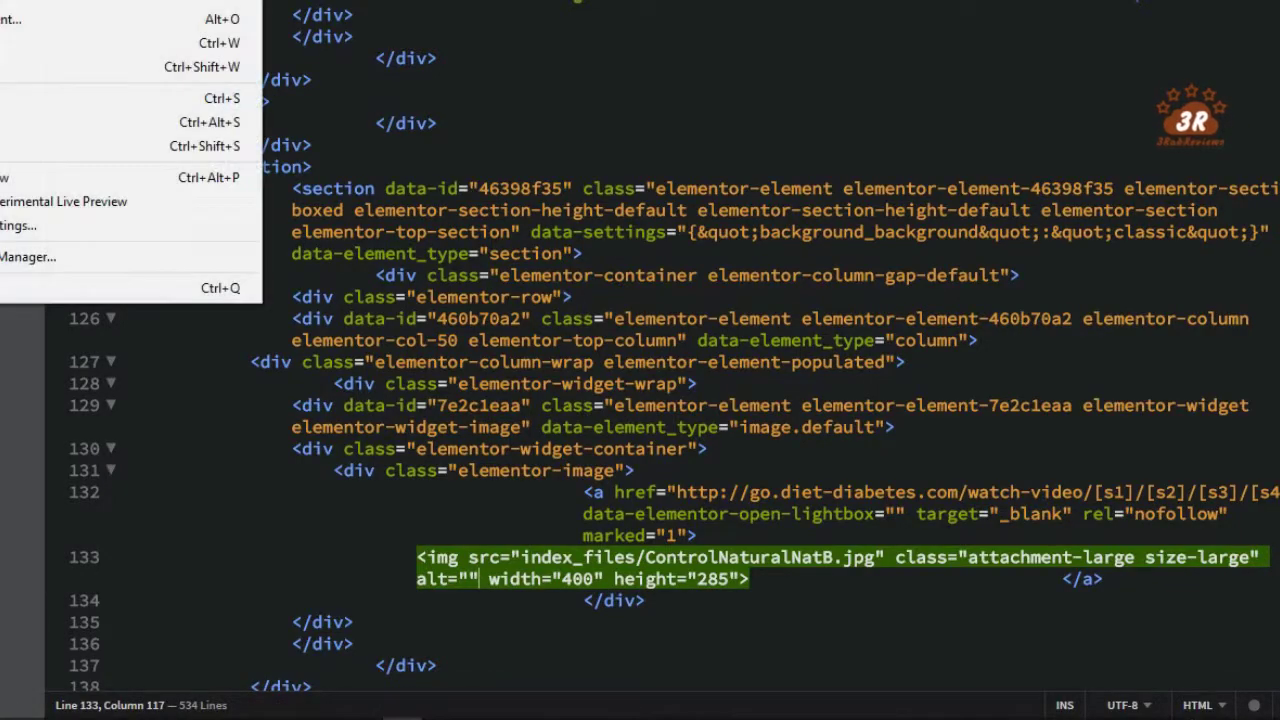
key("Down")
key("Down")
key("Down")
key("Down")
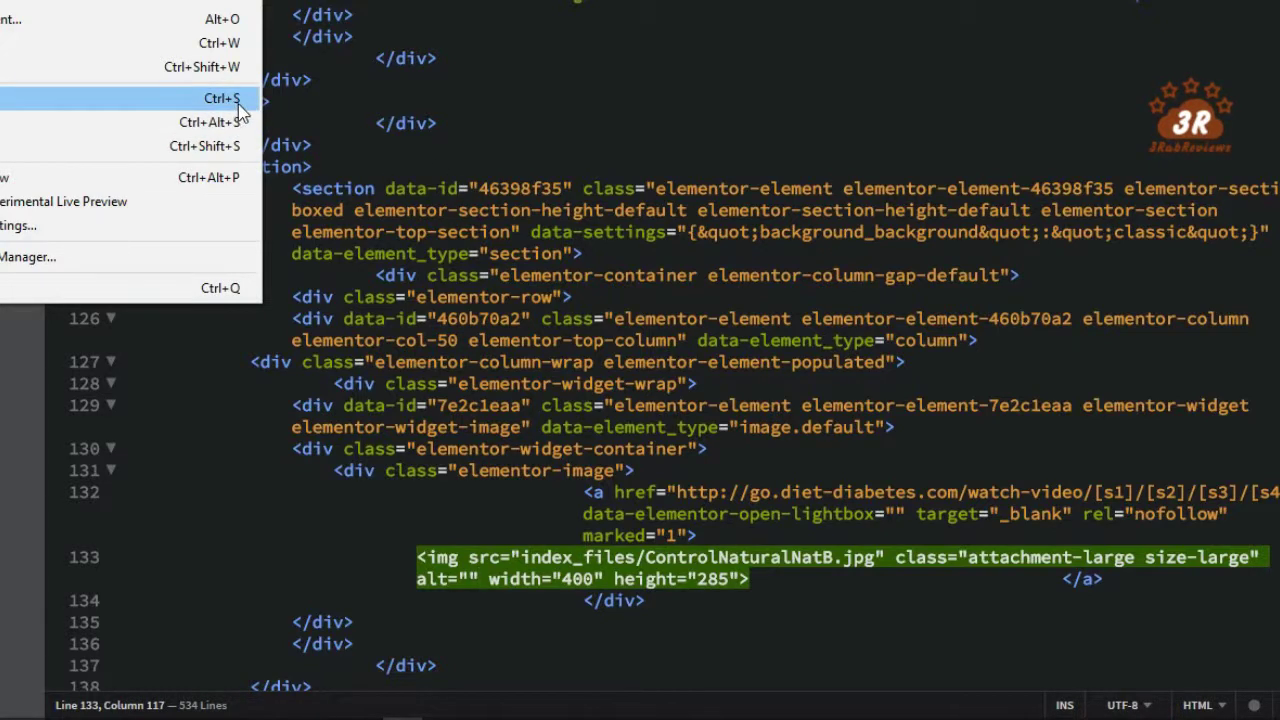
left_click(552, 380)
- Switch to Chrome and check the landing page's new logo, video thumbnail and overall layout
left_click(283, 704)
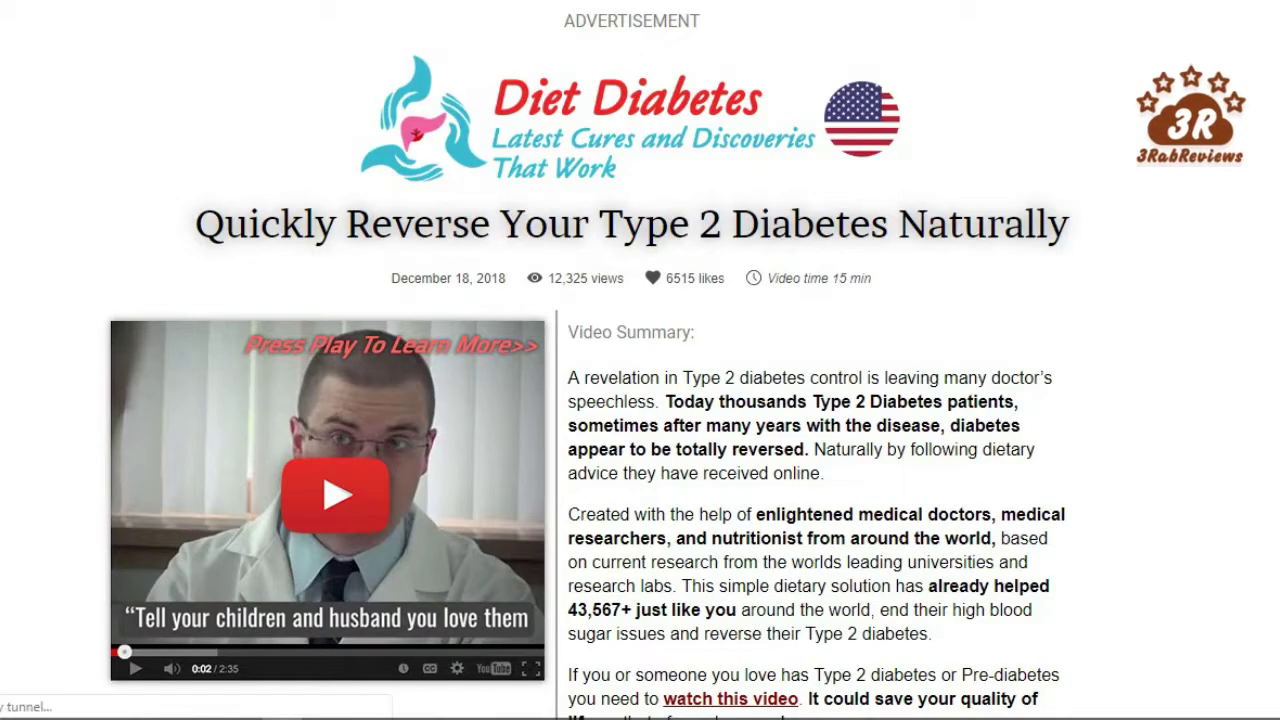
scroll(362, 257, "down", 2)
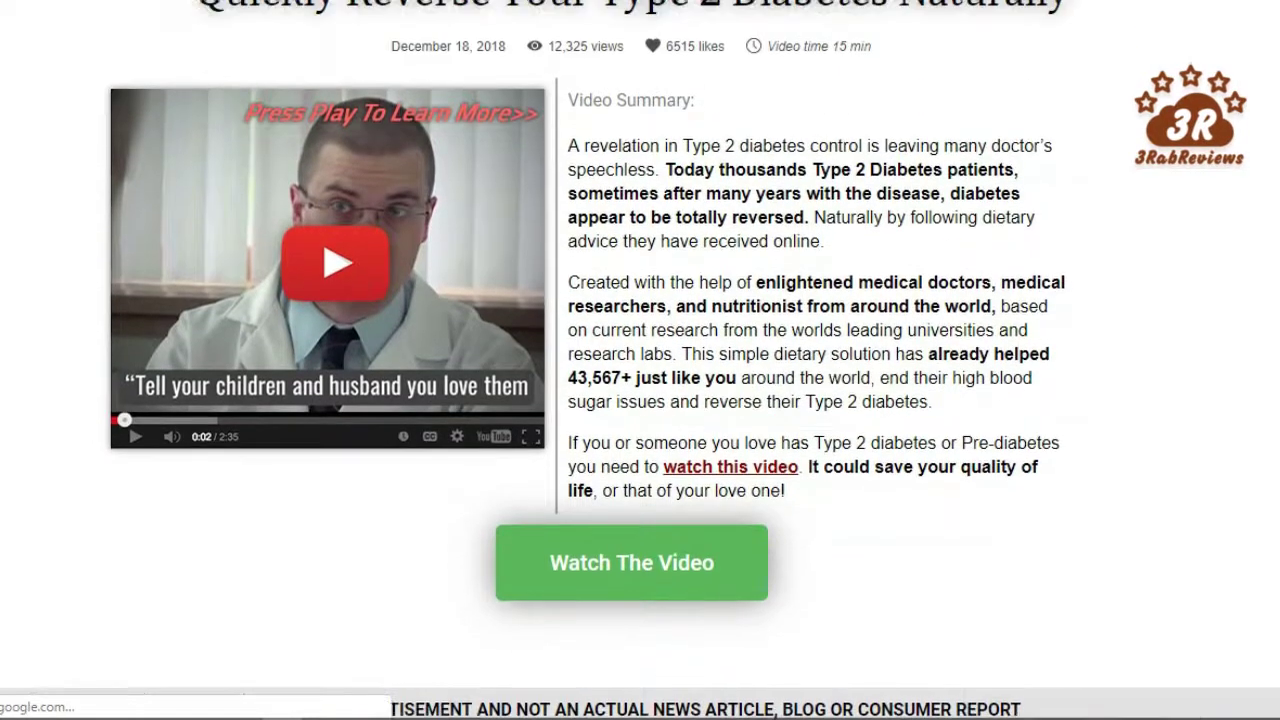
scroll(362, 257, "up", 1)
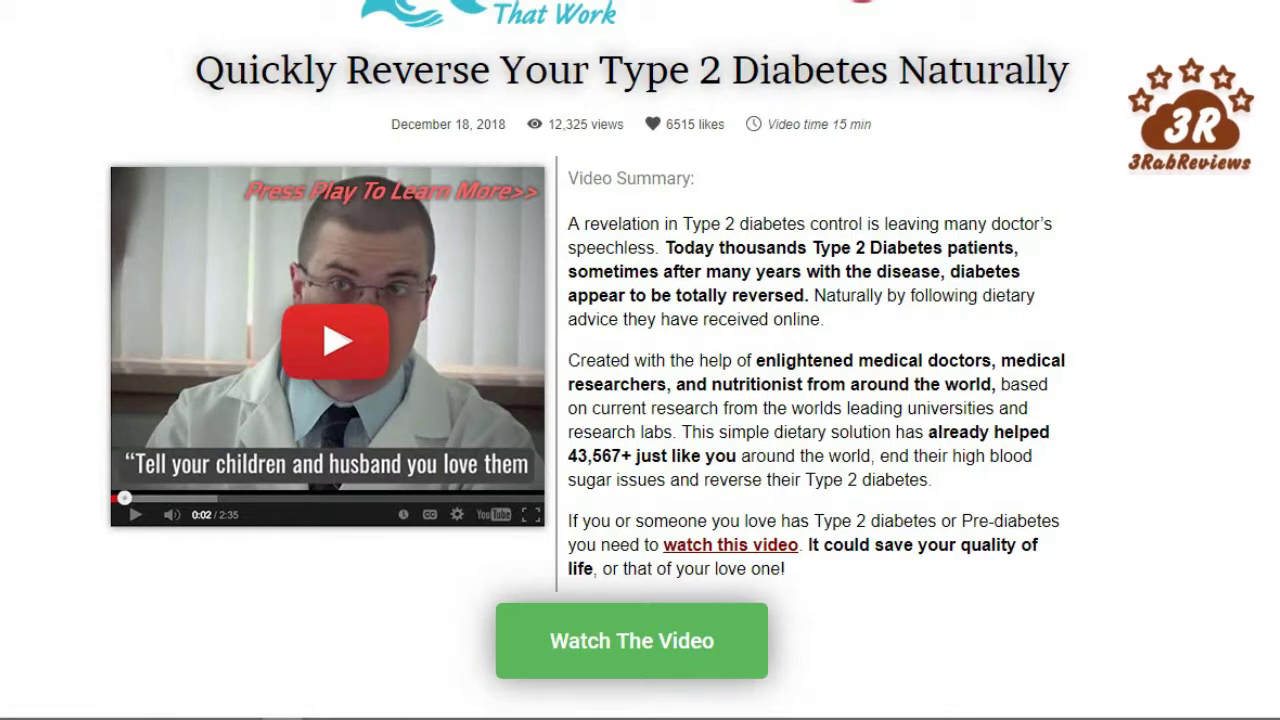
scroll(1137, 266, "down", 2)
scroll(1137, 266, "up", 3)
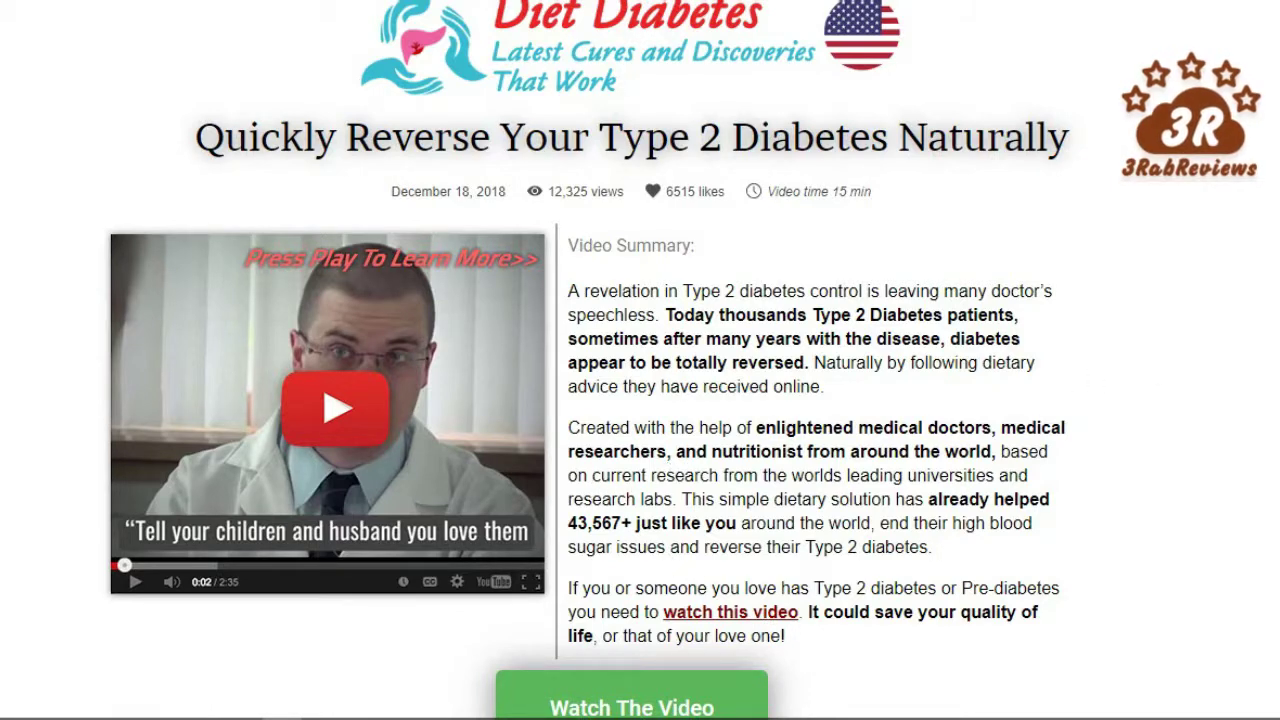
scroll(640, 400, "up", 1)
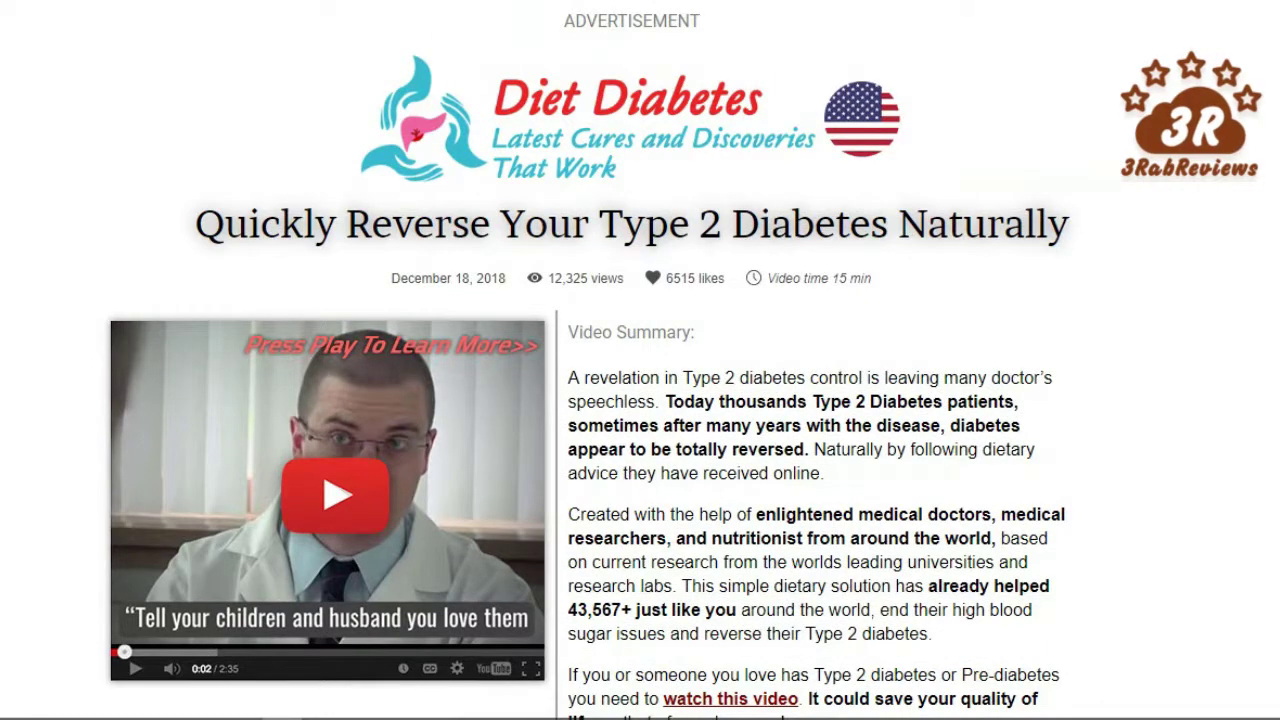
scroll(640, 400, "down", 1)
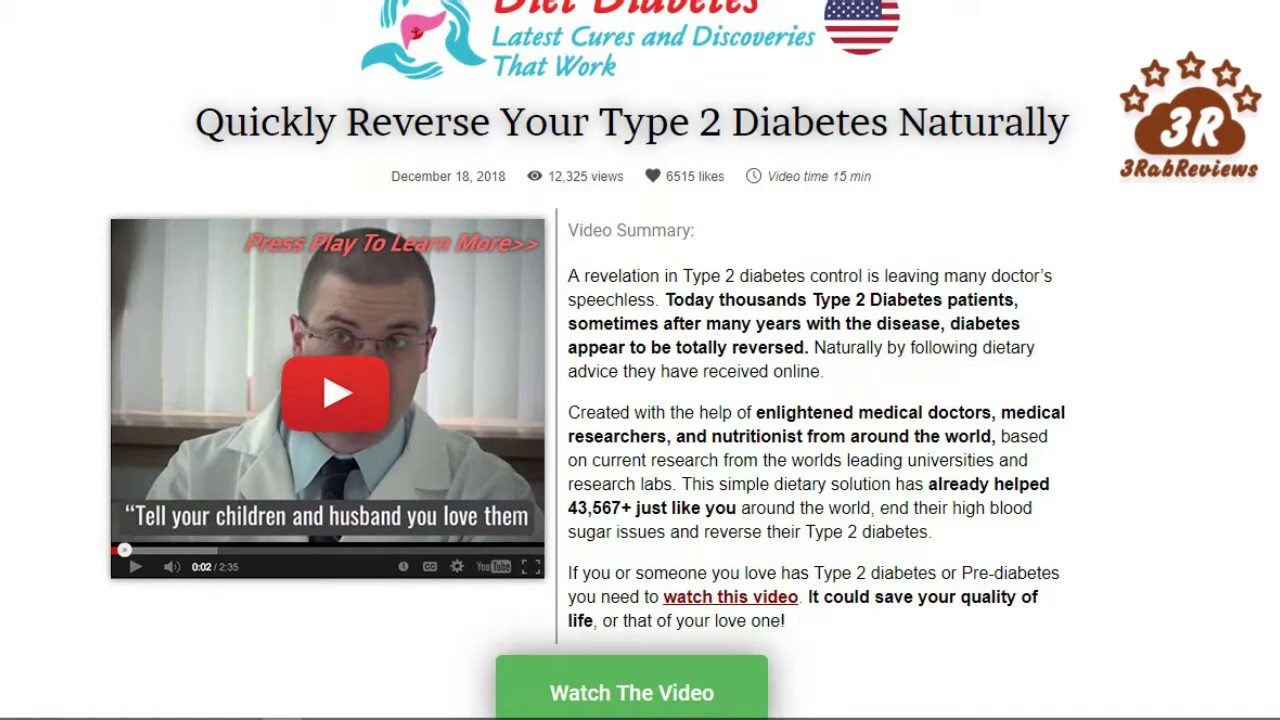
scroll(640, 400, "down", 5)
scroll(640, 400, "up", 6)
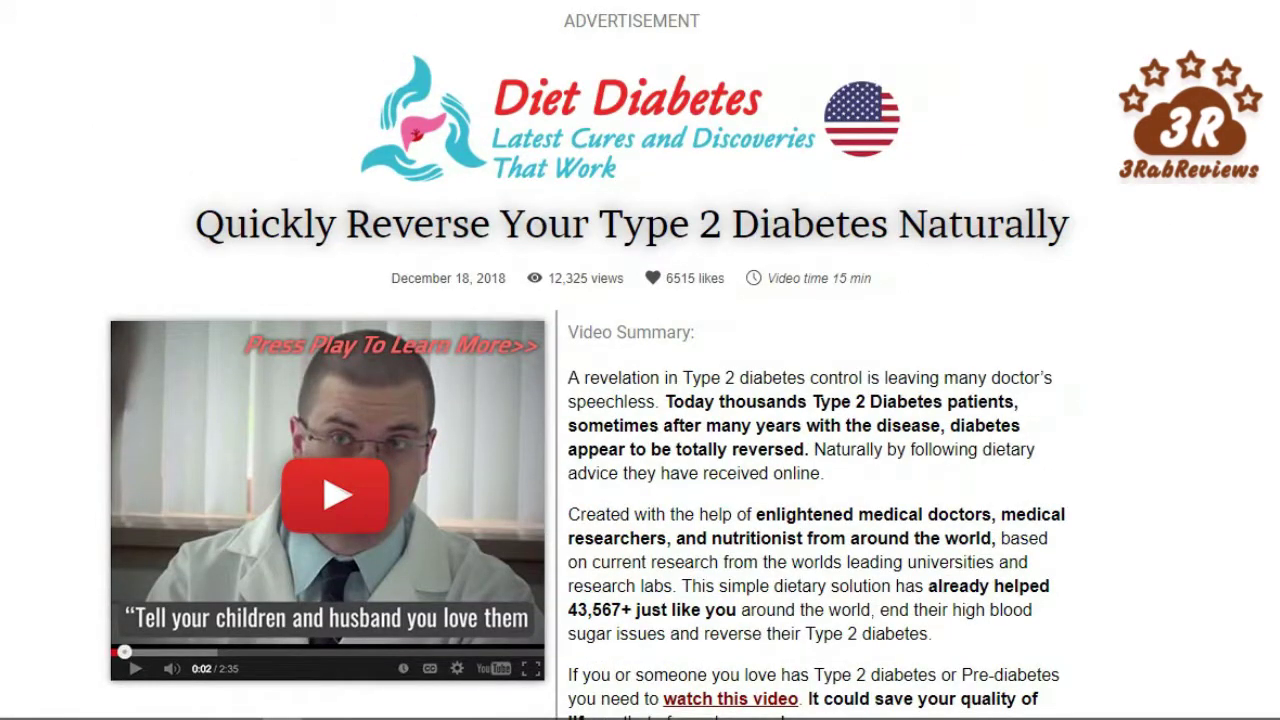
scroll(640, 400, "down", 4)
scroll(640, 400, "up", 2)
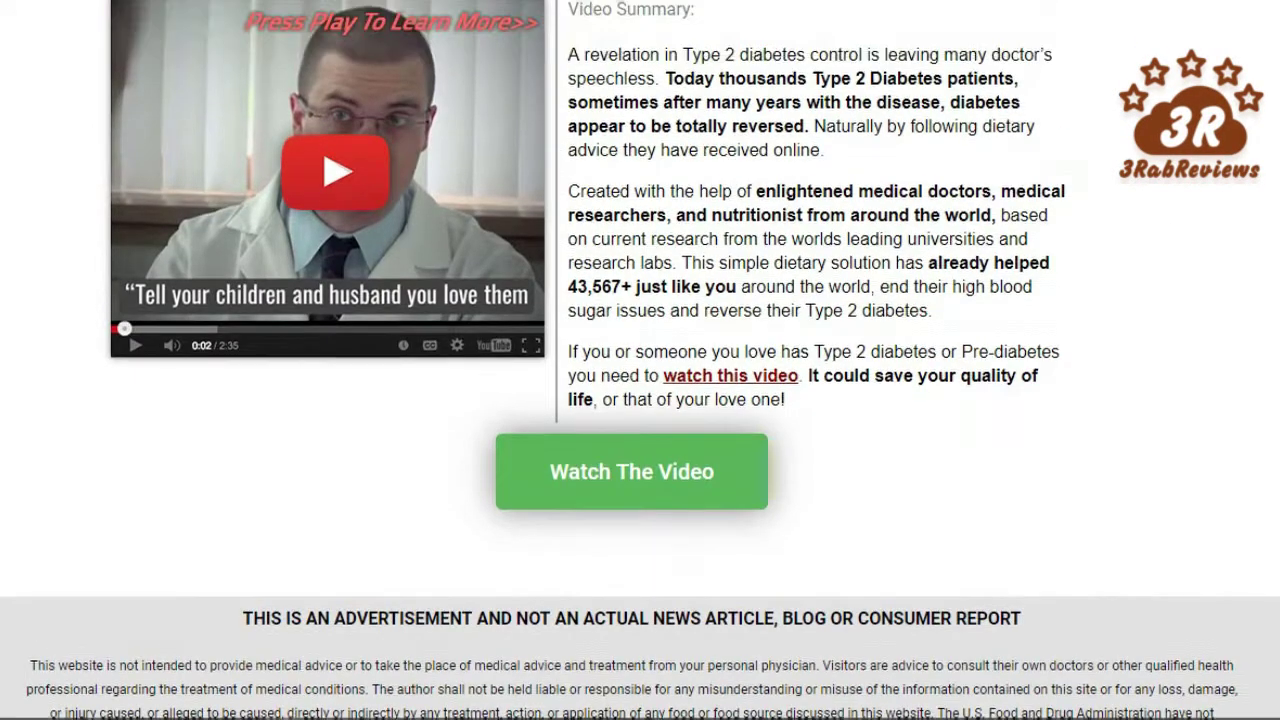
scroll(640, 400, "up", 2)
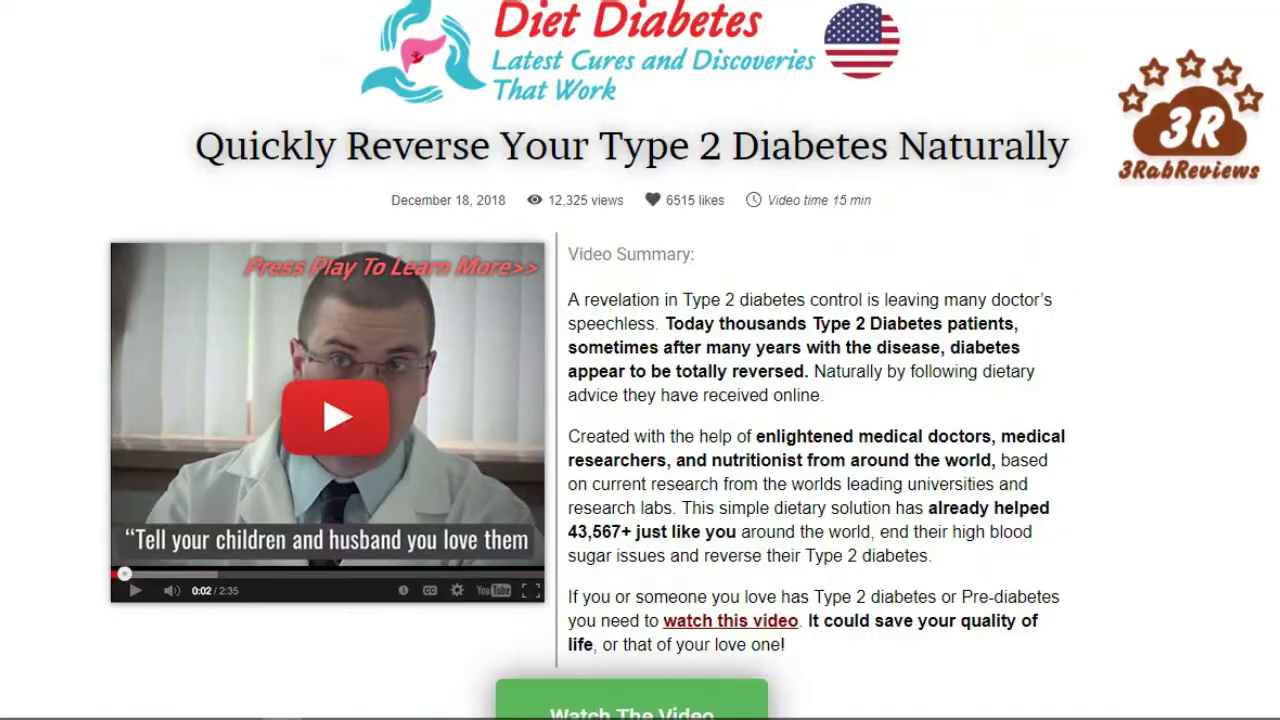
- Switch to the A2 Hosting cPanel and open the File Manager at the diet-diabetes.com directory
left_click(443, 44)
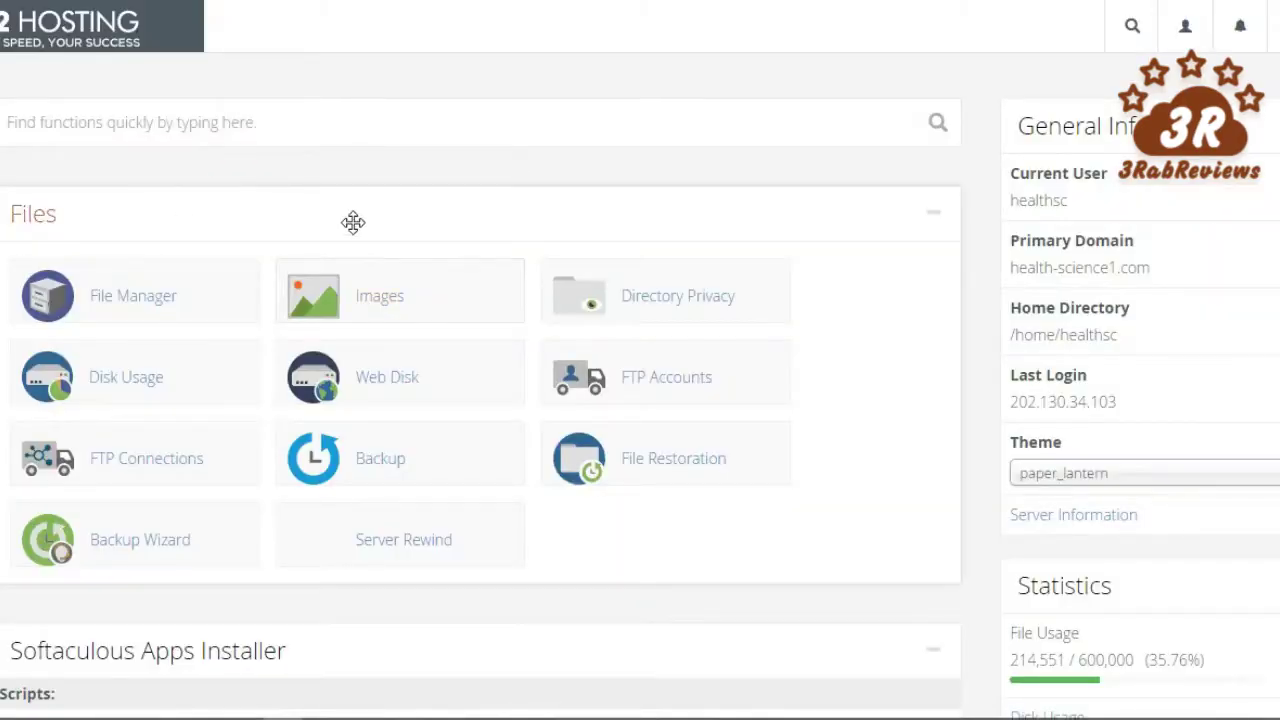
left_click(135, 307)
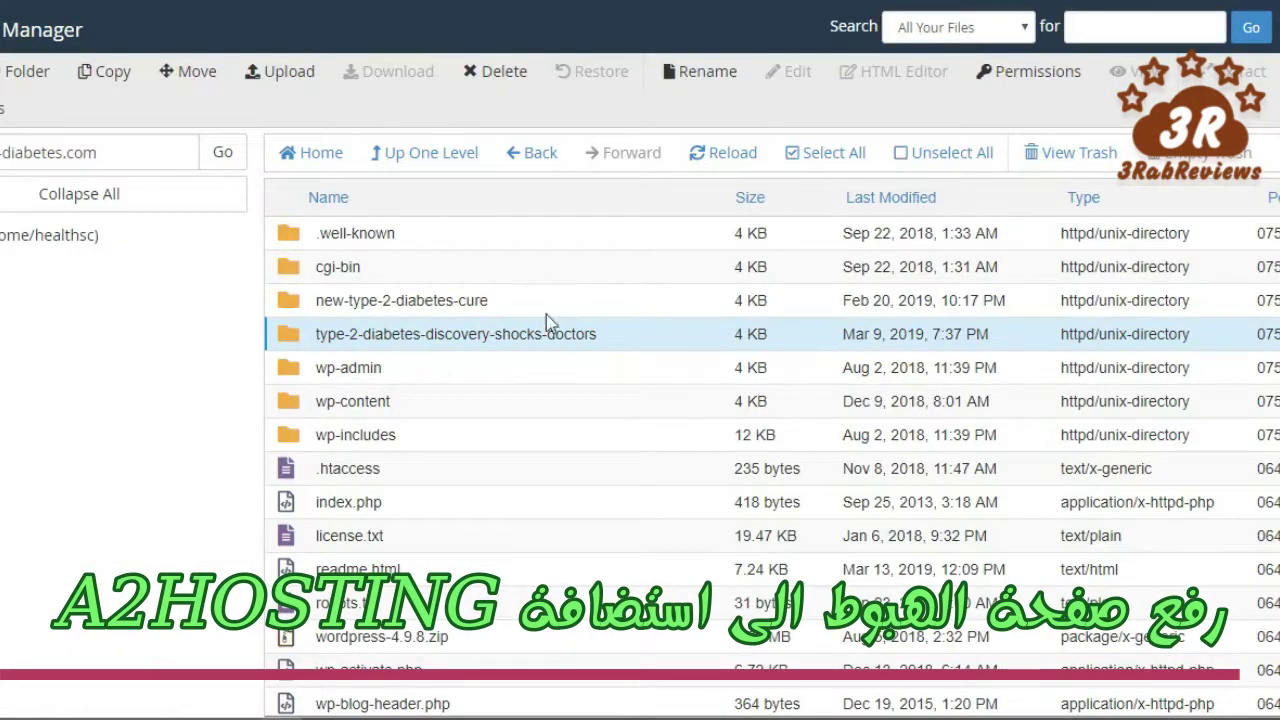
triple_click(89, 152)
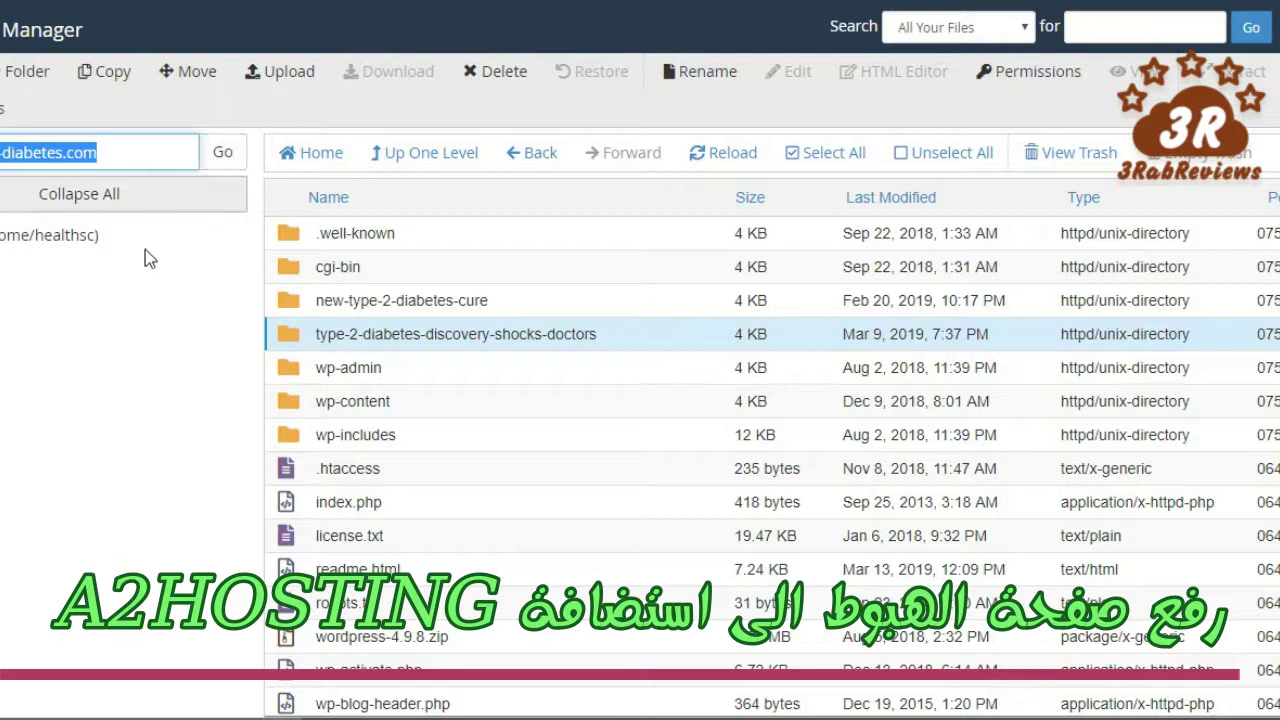
left_click(462, 401)
left_click(562, 310)
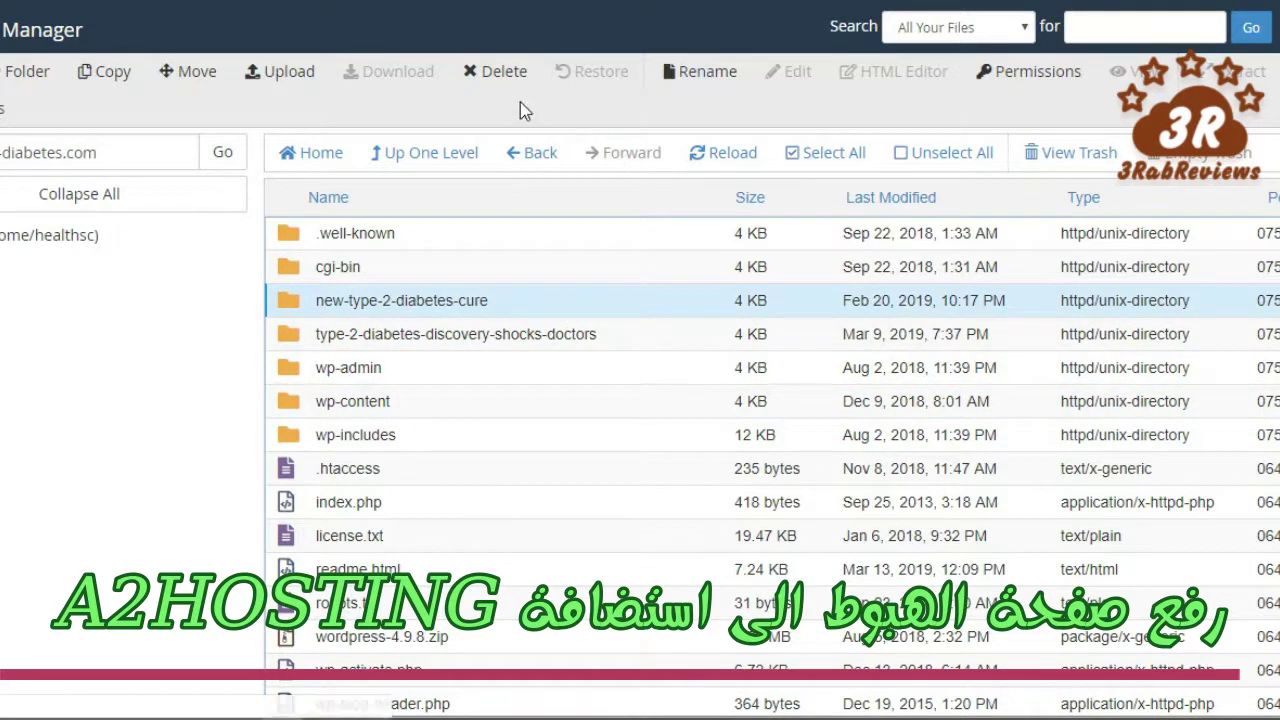
- Enter new-type-2-diabetes-discovery-shocks-doctors as a new folder name, copy the name, and cancel the folder creation
left_click(22, 84)
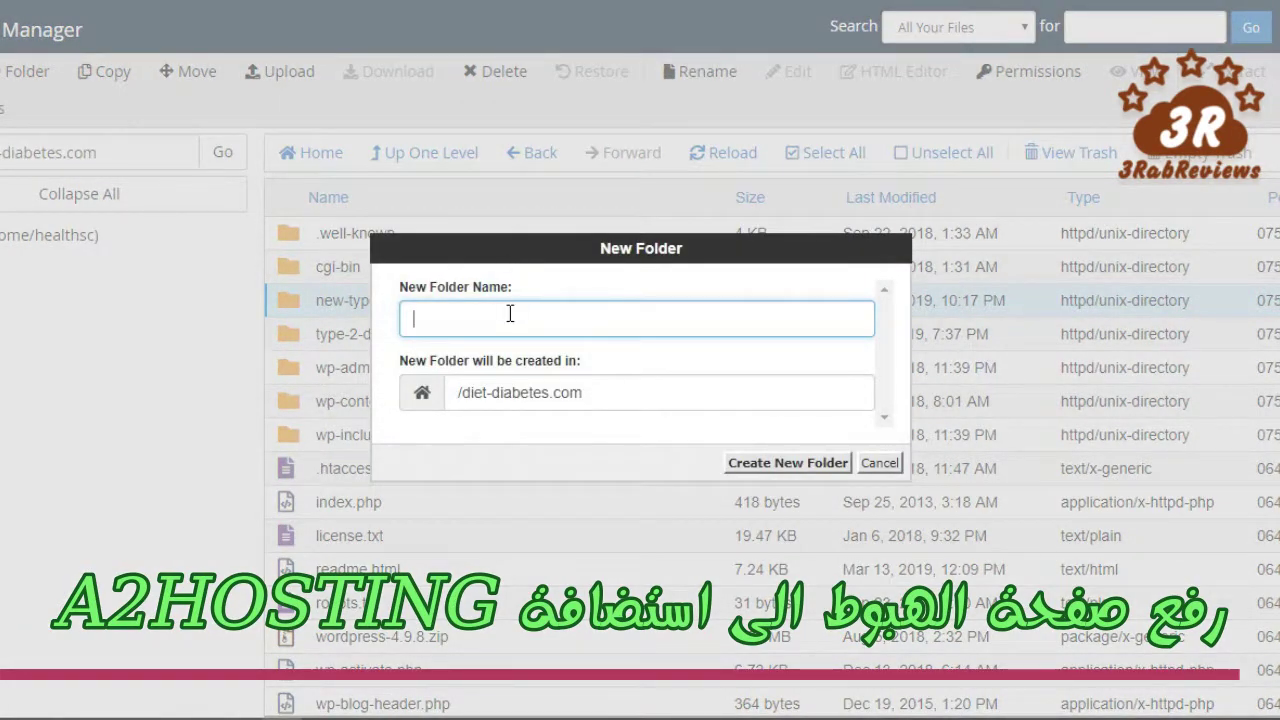
left_click(510, 316)
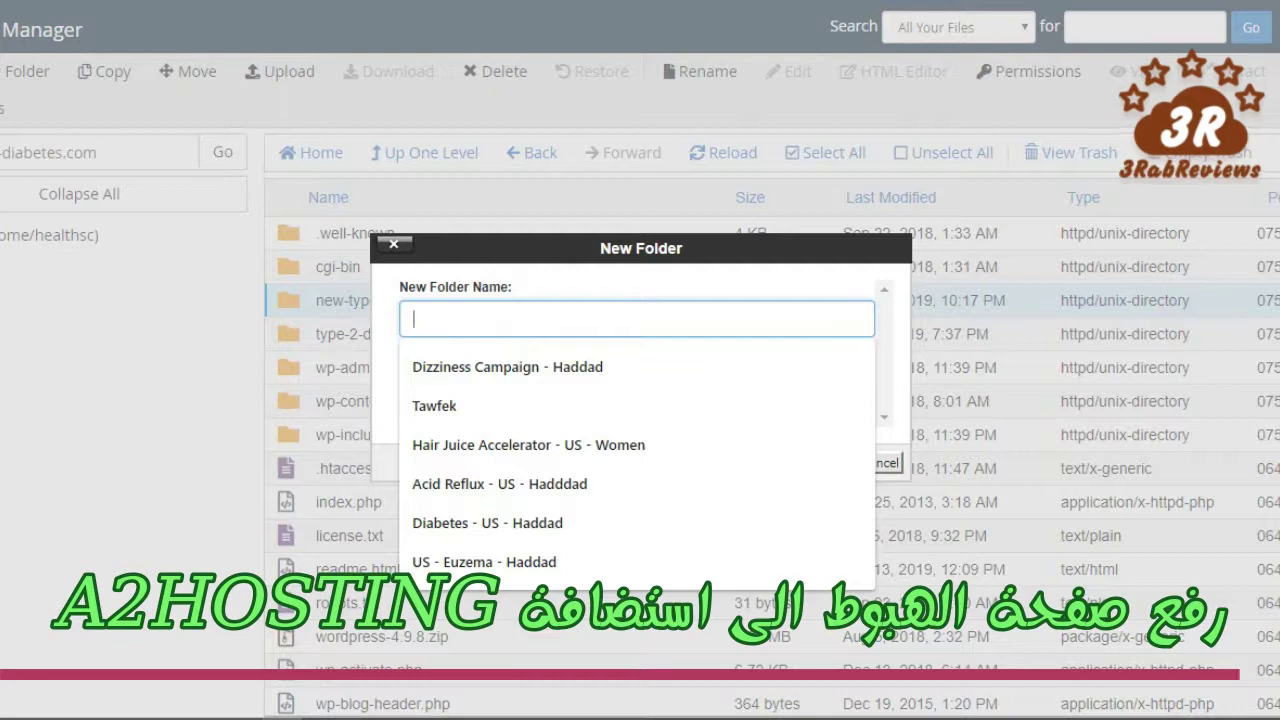
type("new")
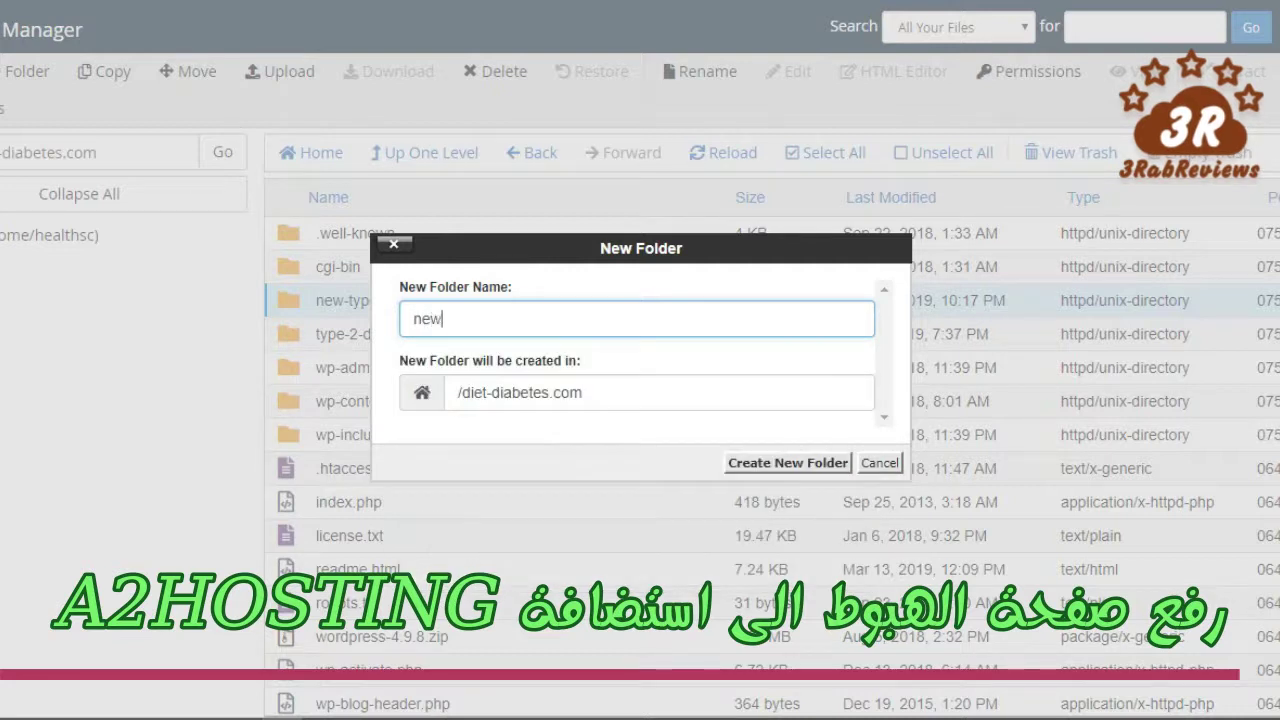
type("-type-2-")
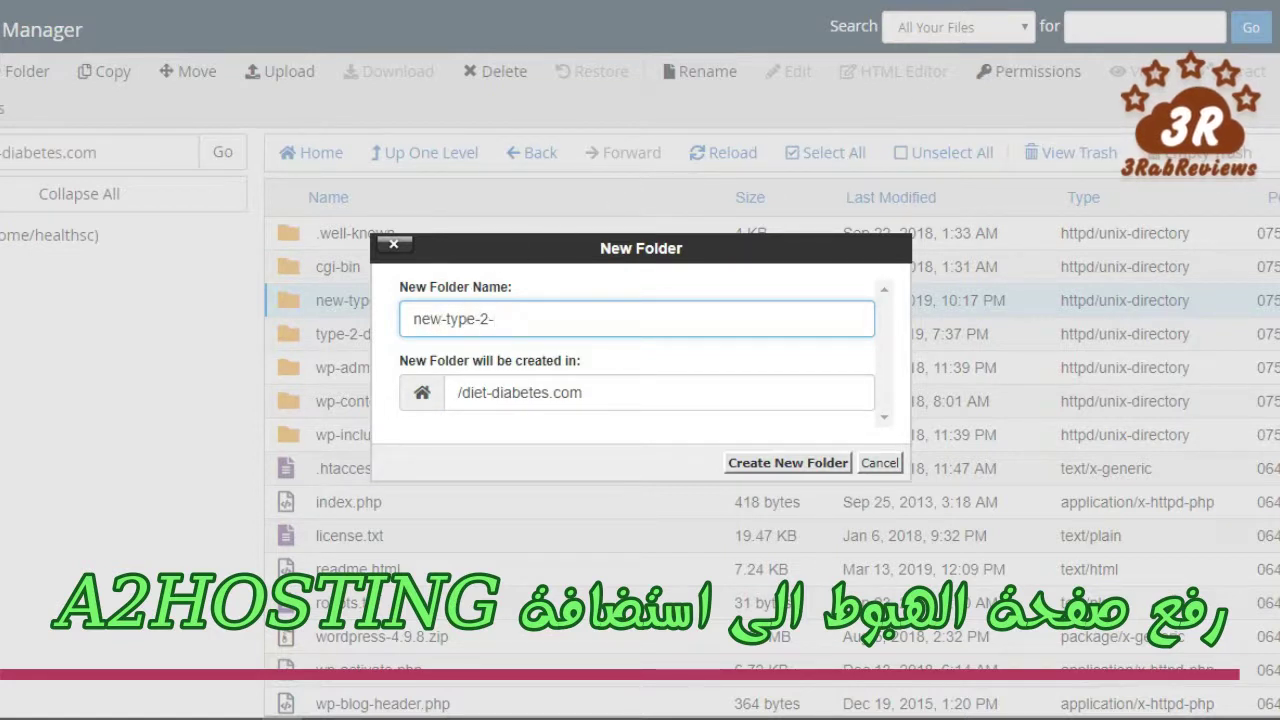
type("diabetes")
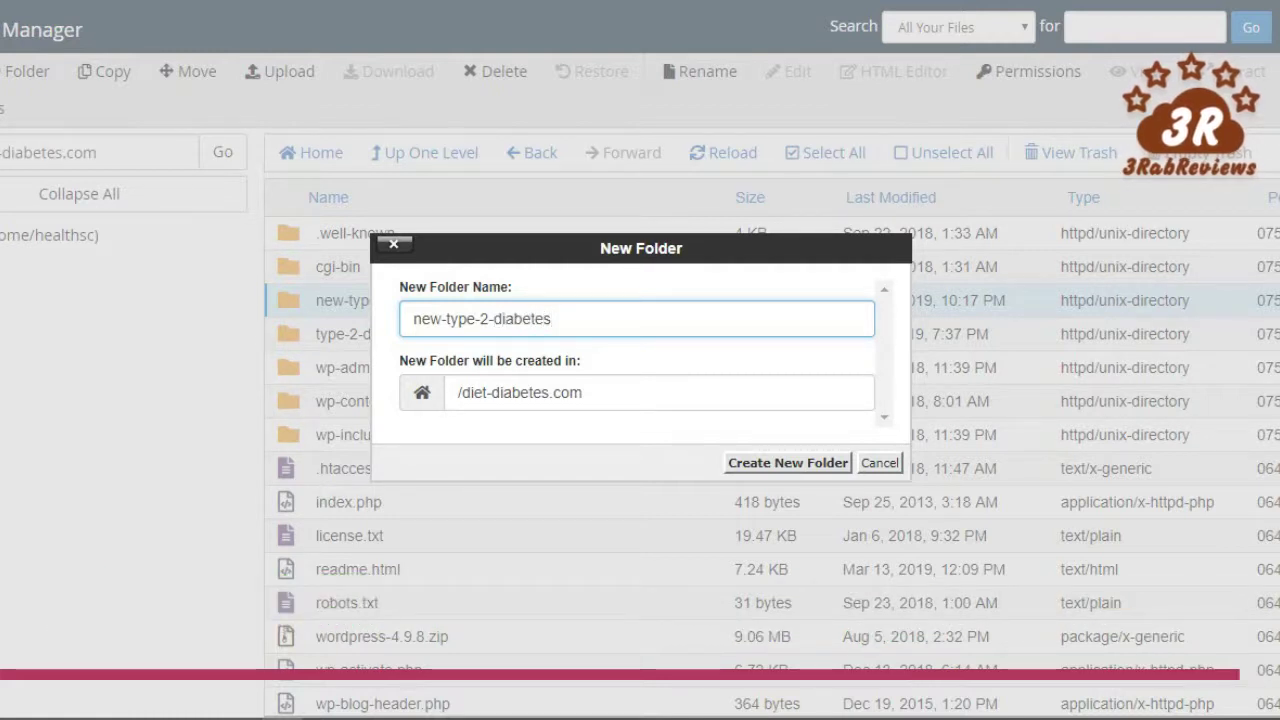
type("-discovery")
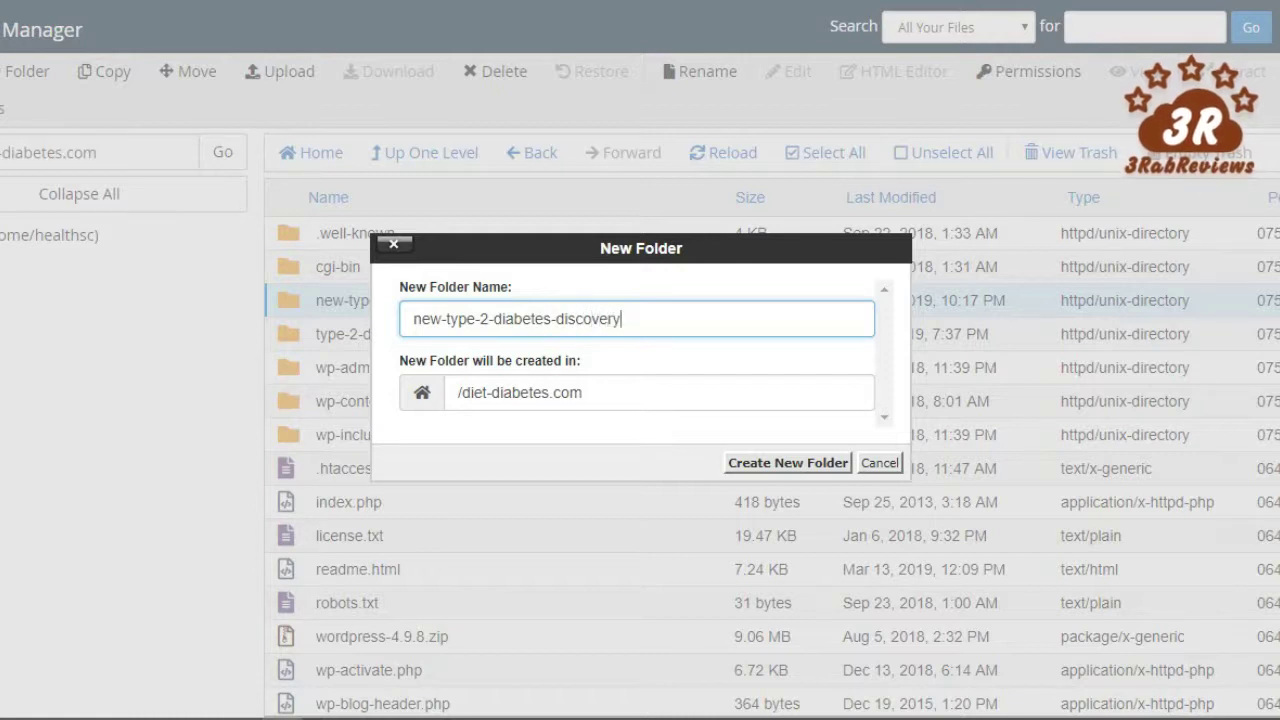
type("-")
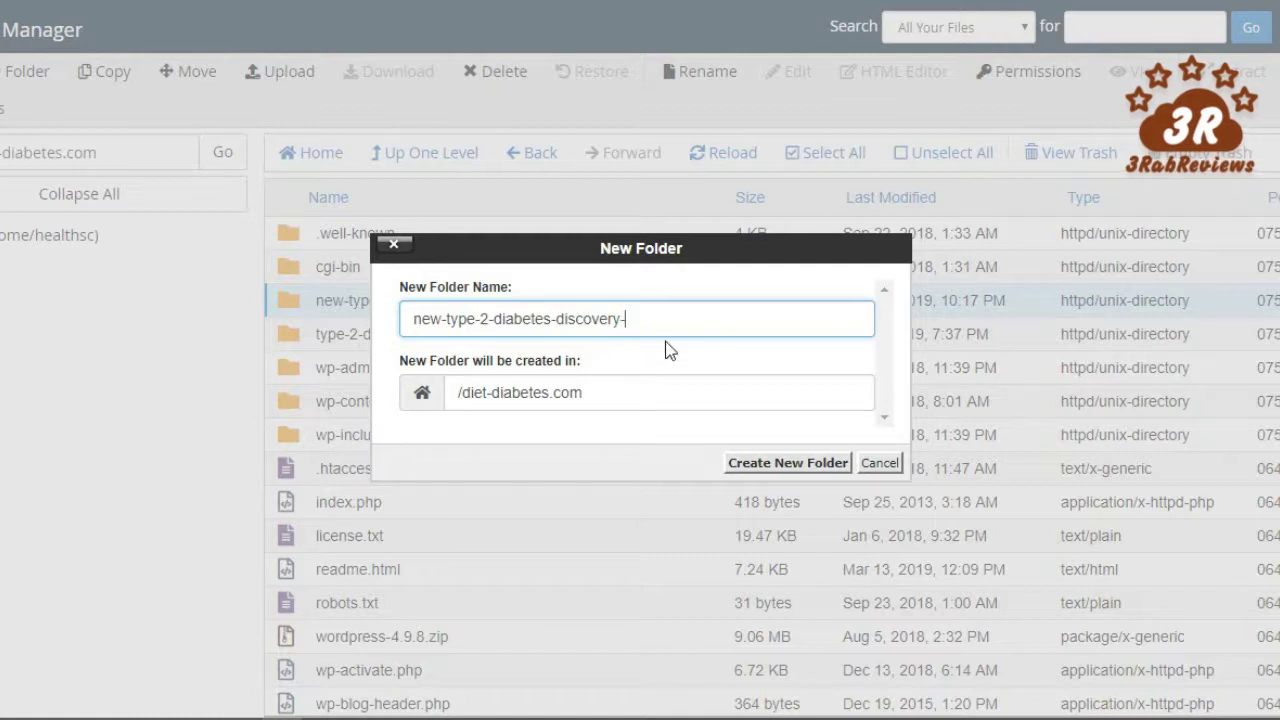
type("shocks")
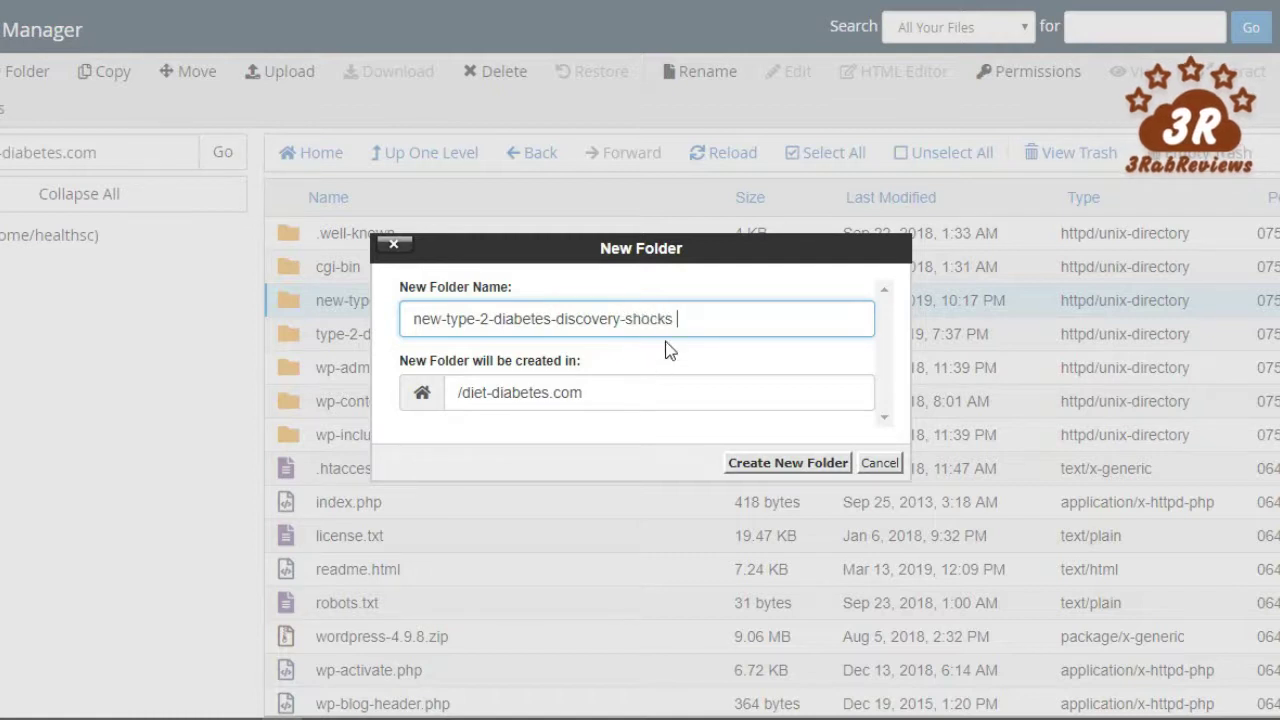
type("-doct")
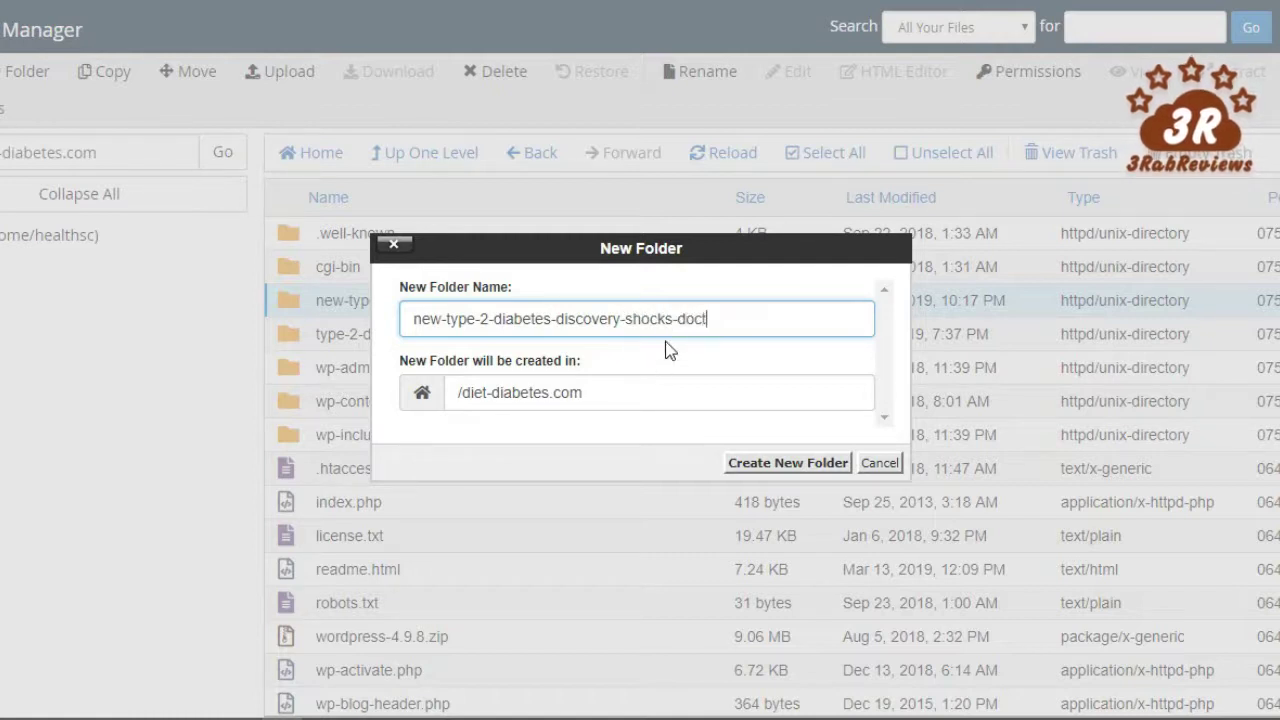
type("ors")
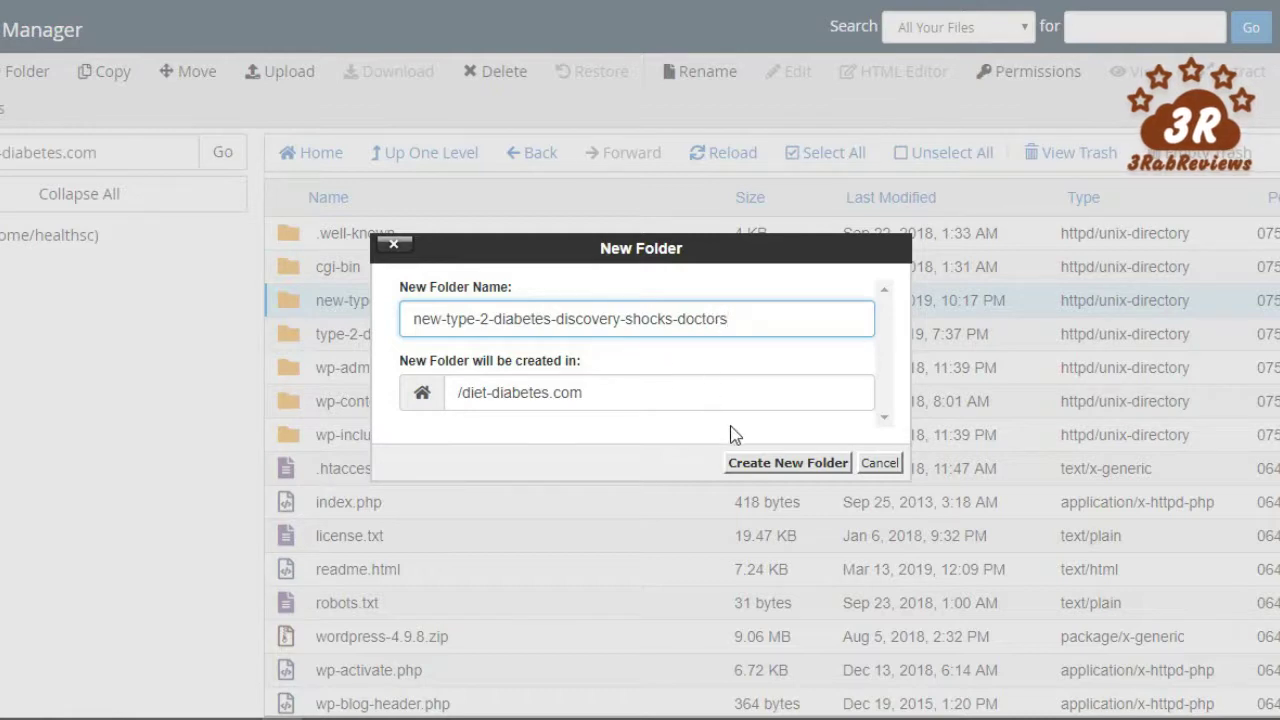
key("ctrl+a")
key("ctrl+c")
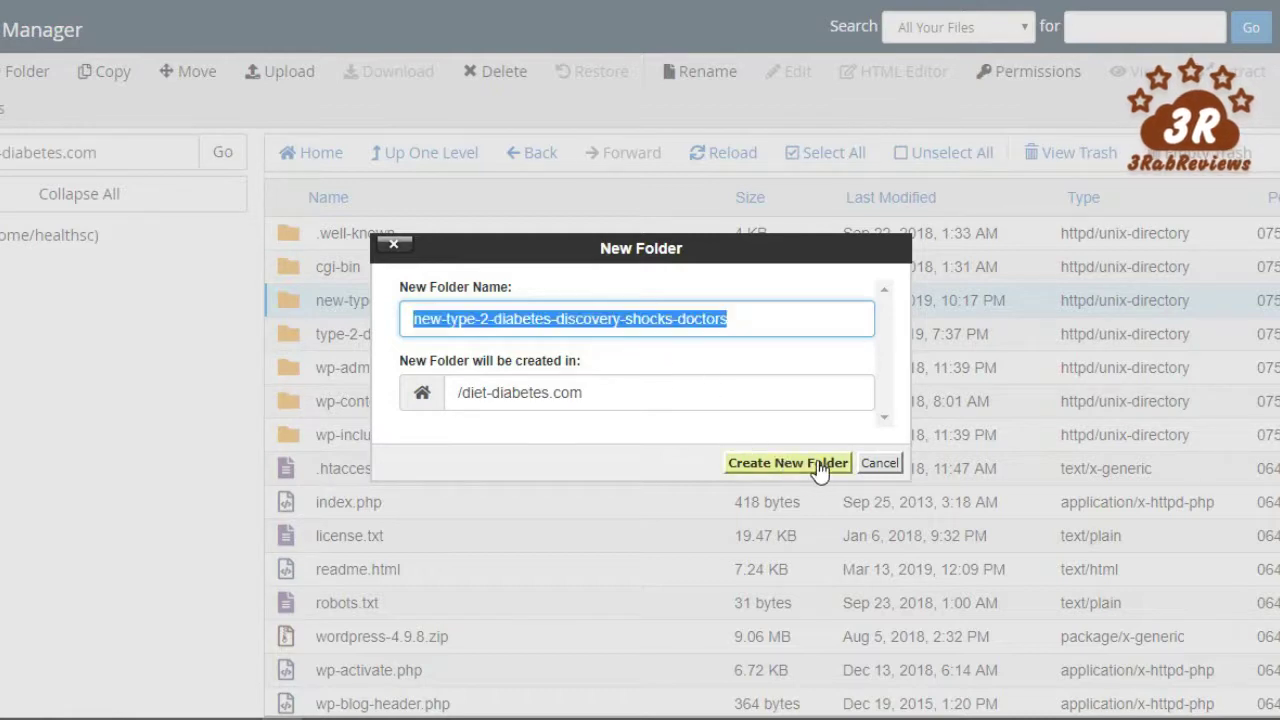
left_click(881, 470)
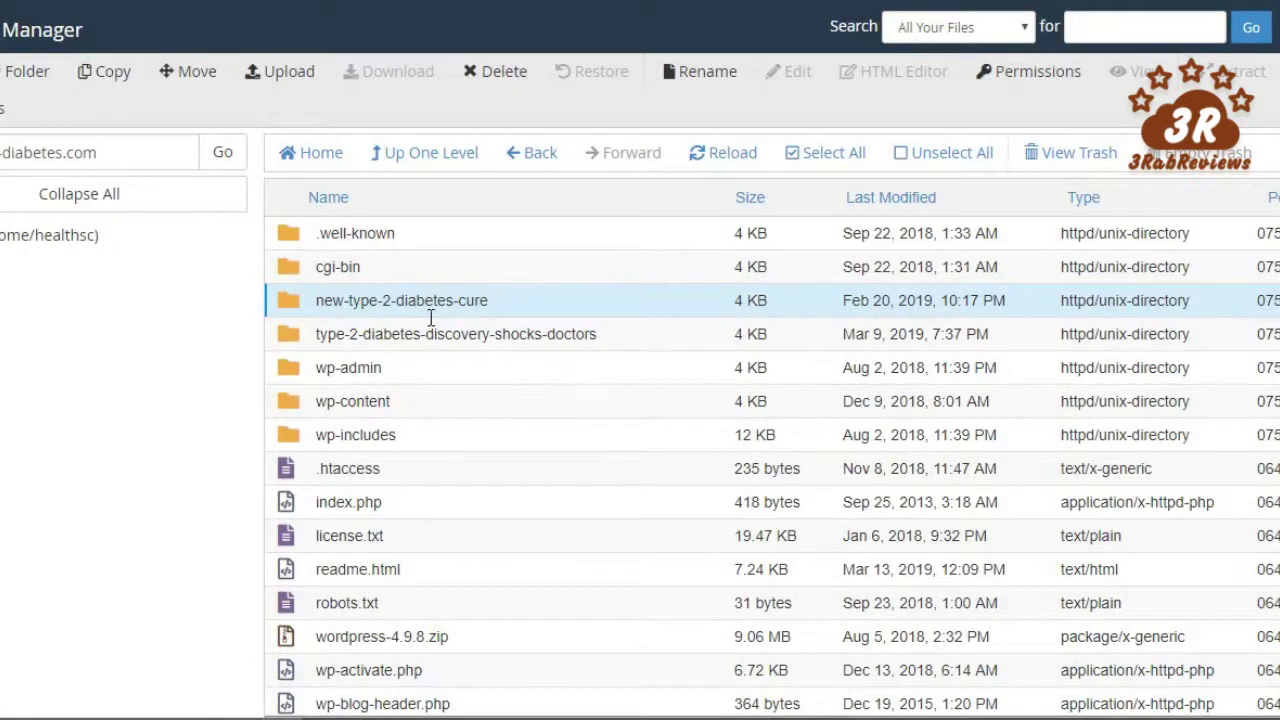
- Create the folder new-type-2-diabetes-discovery-shocks-doctors inside diet-diabetes.com using the copied name
left_click(322, 340)
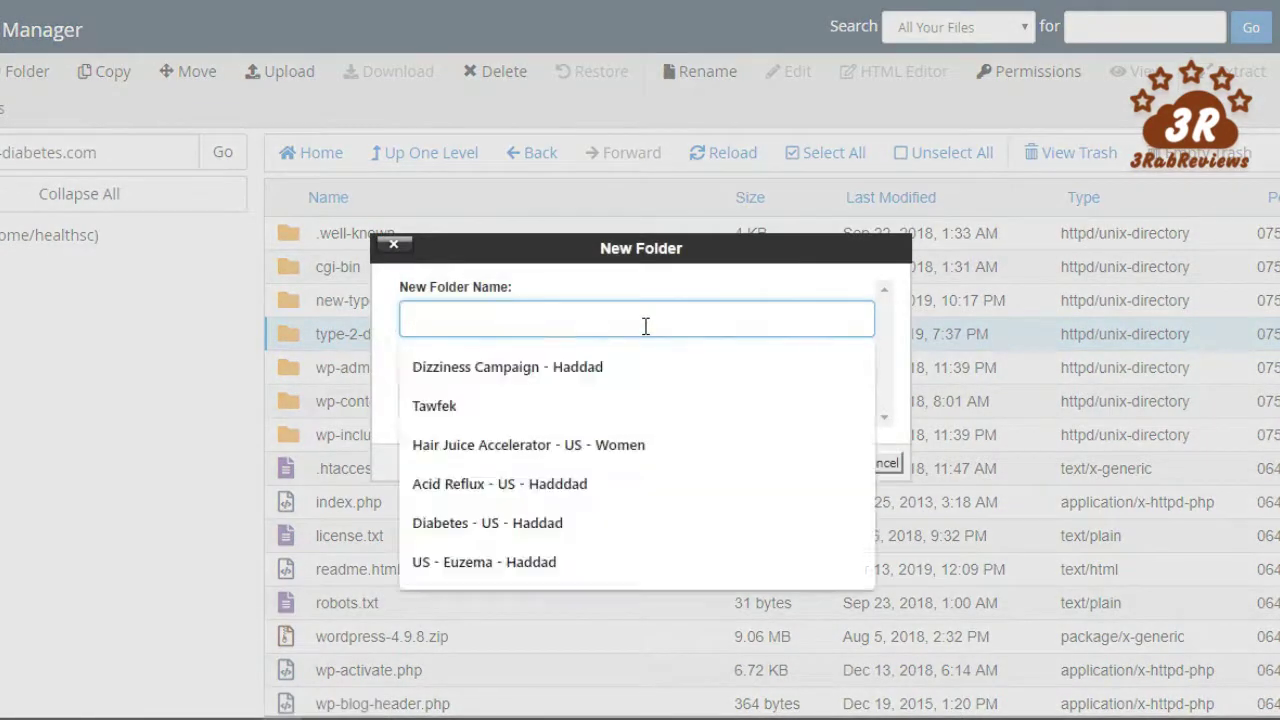
key("ctrl+v")
left_click(800, 468)
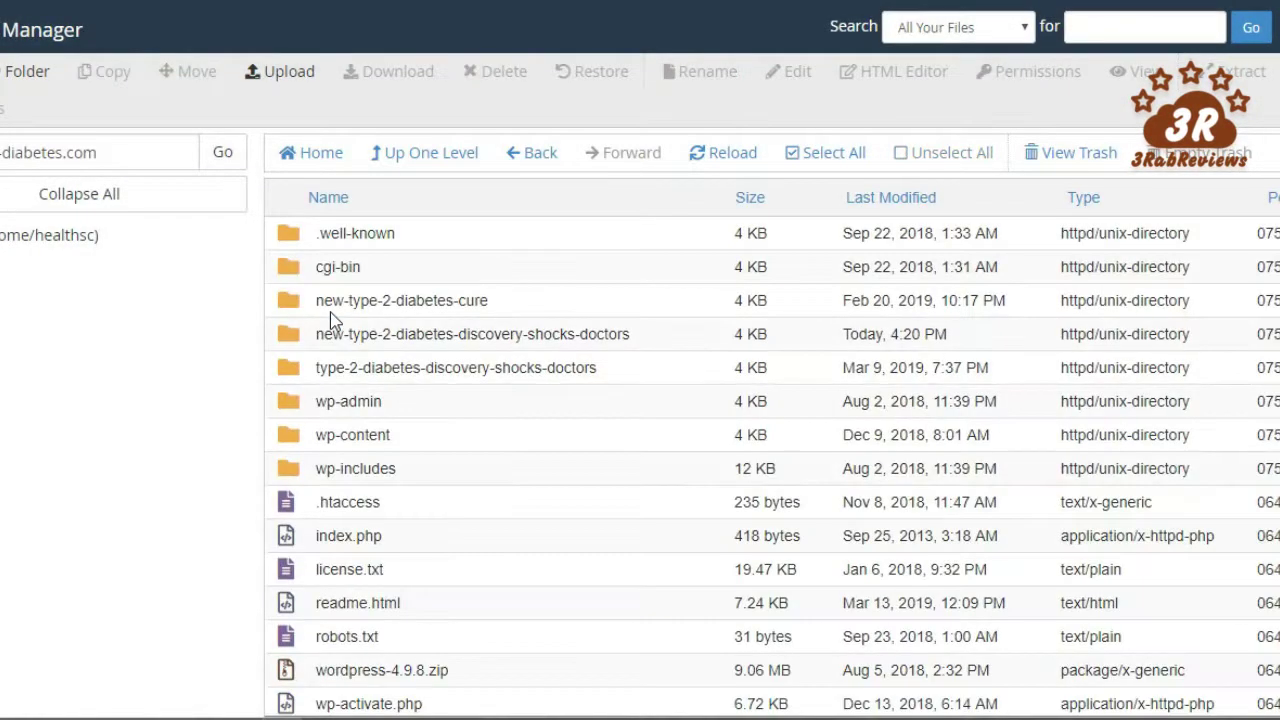
- Open the new-type-2-diabetes-discovery-shocks-doctors folder and bring up its file upload page
left_click(560, 310)
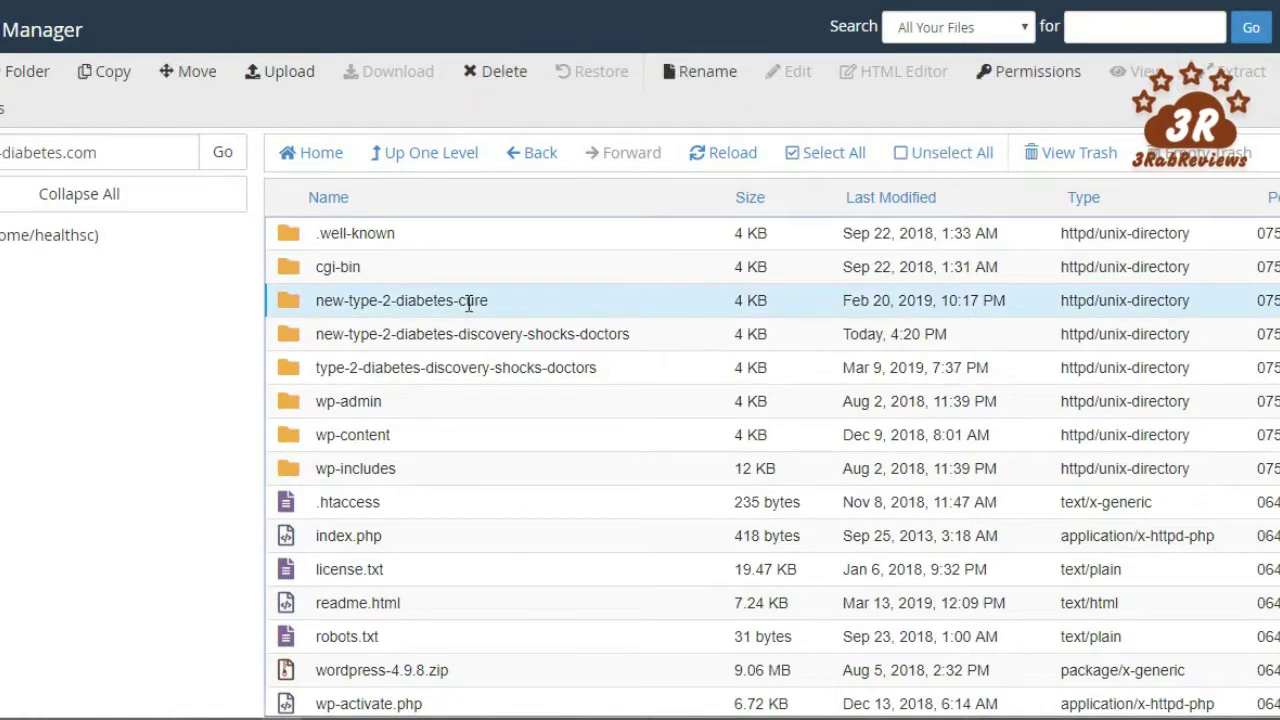
left_click(633, 336)
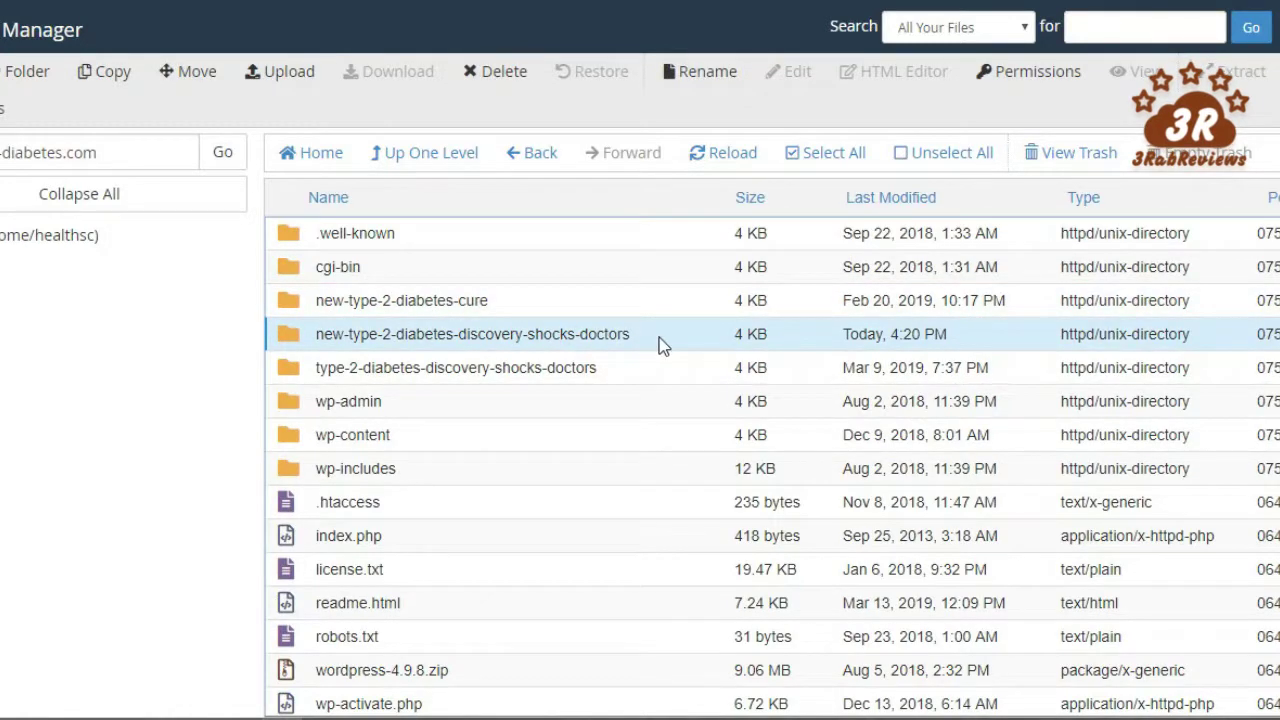
double_click(659, 337)
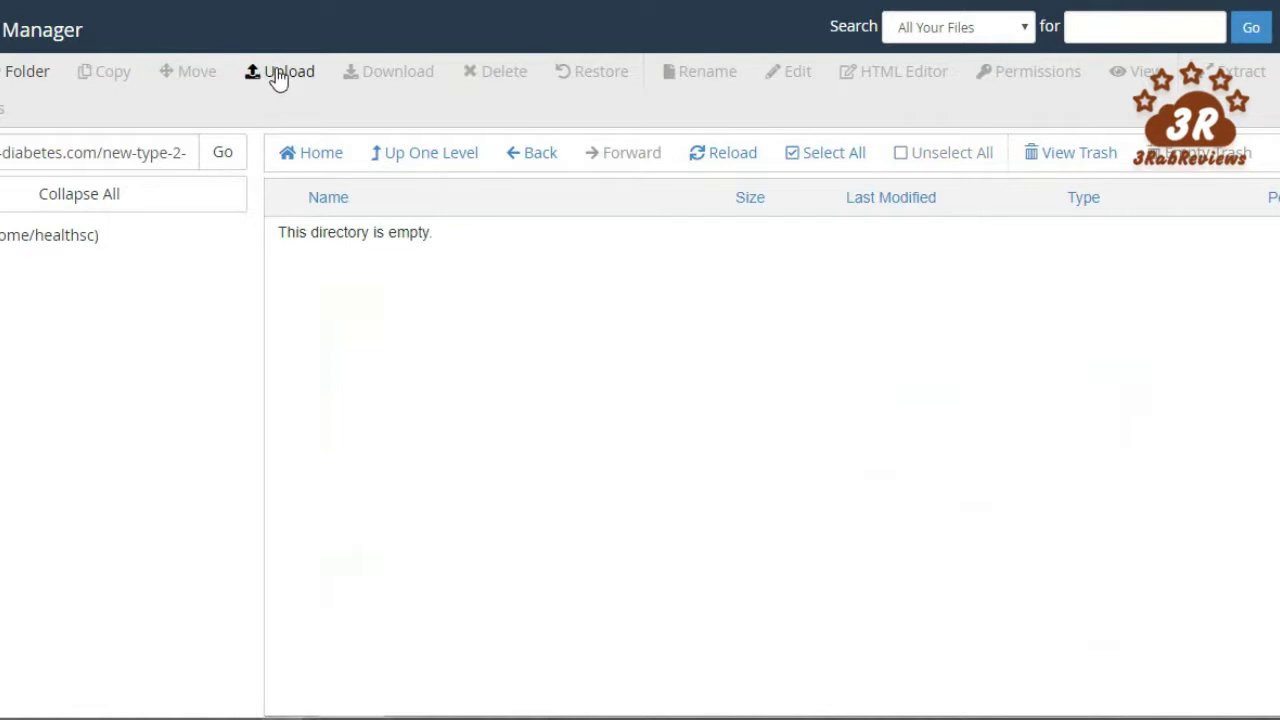
left_click(278, 80)
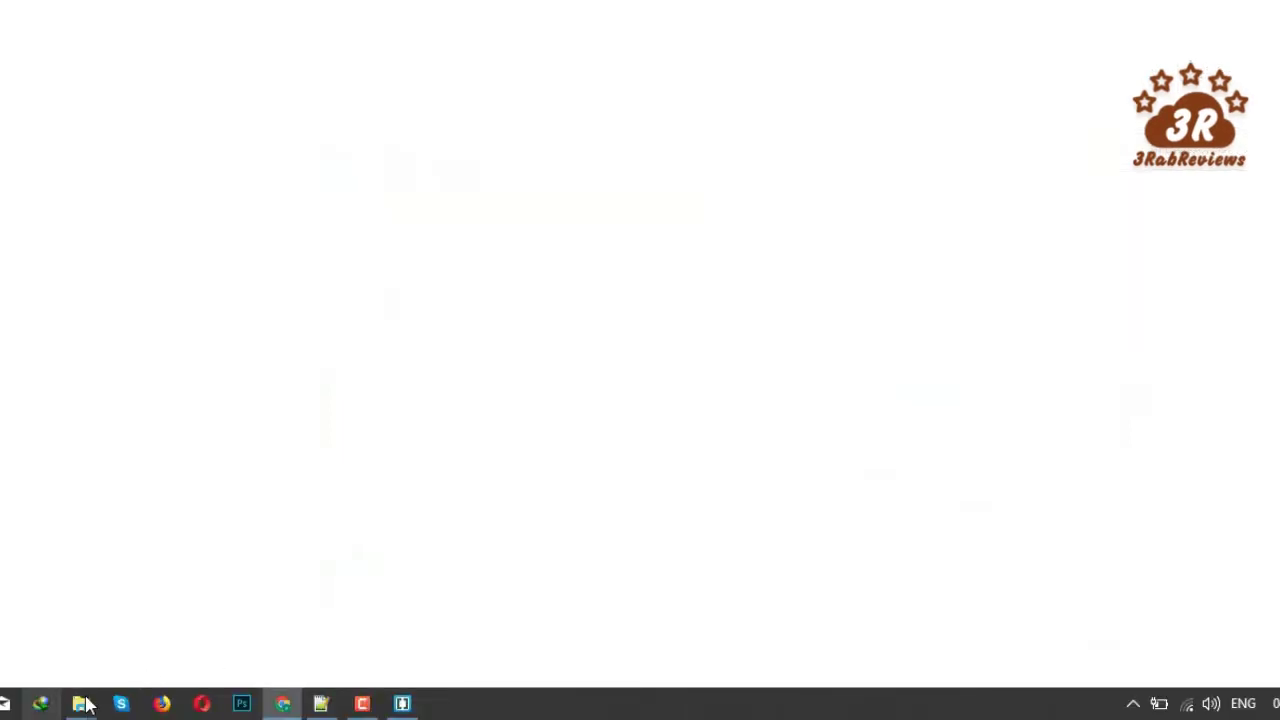
- Switch to File Explorer and compress index_files and index.html together into a ZIP archive named LP2.zip
mouse_move(86, 705)
left_click(42, 610)
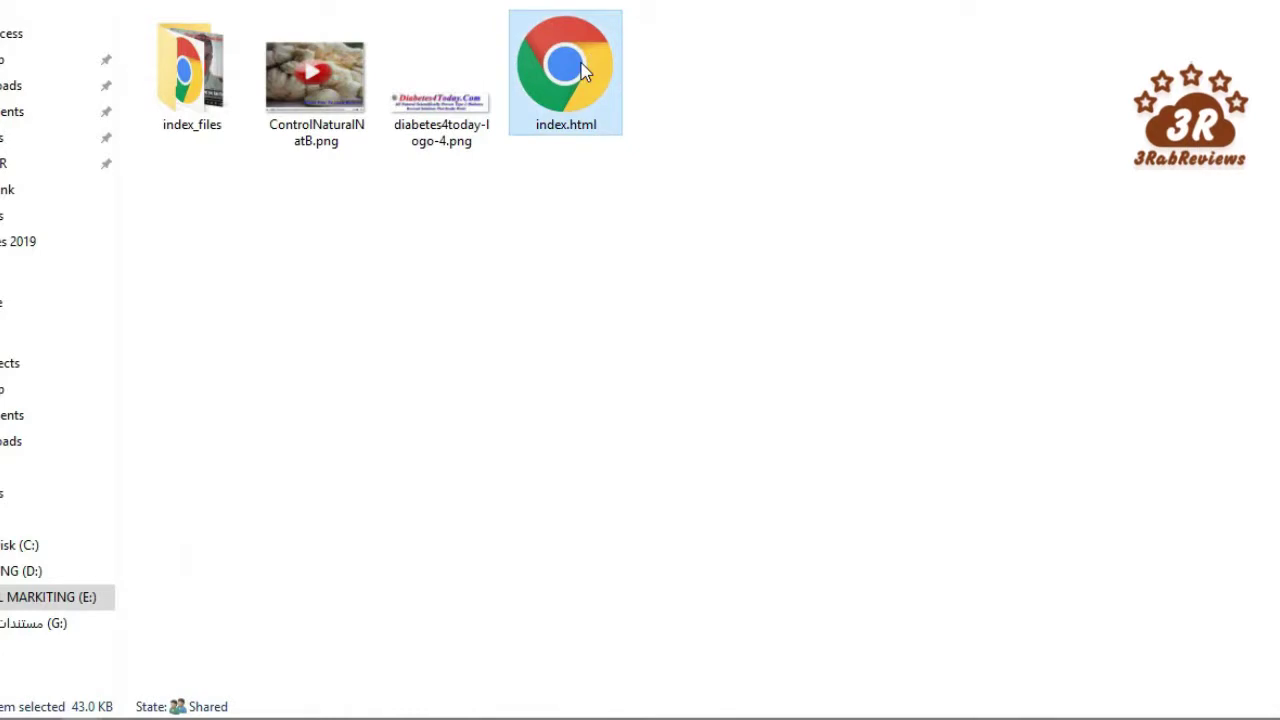
left_click(197, 97, "ctrl")
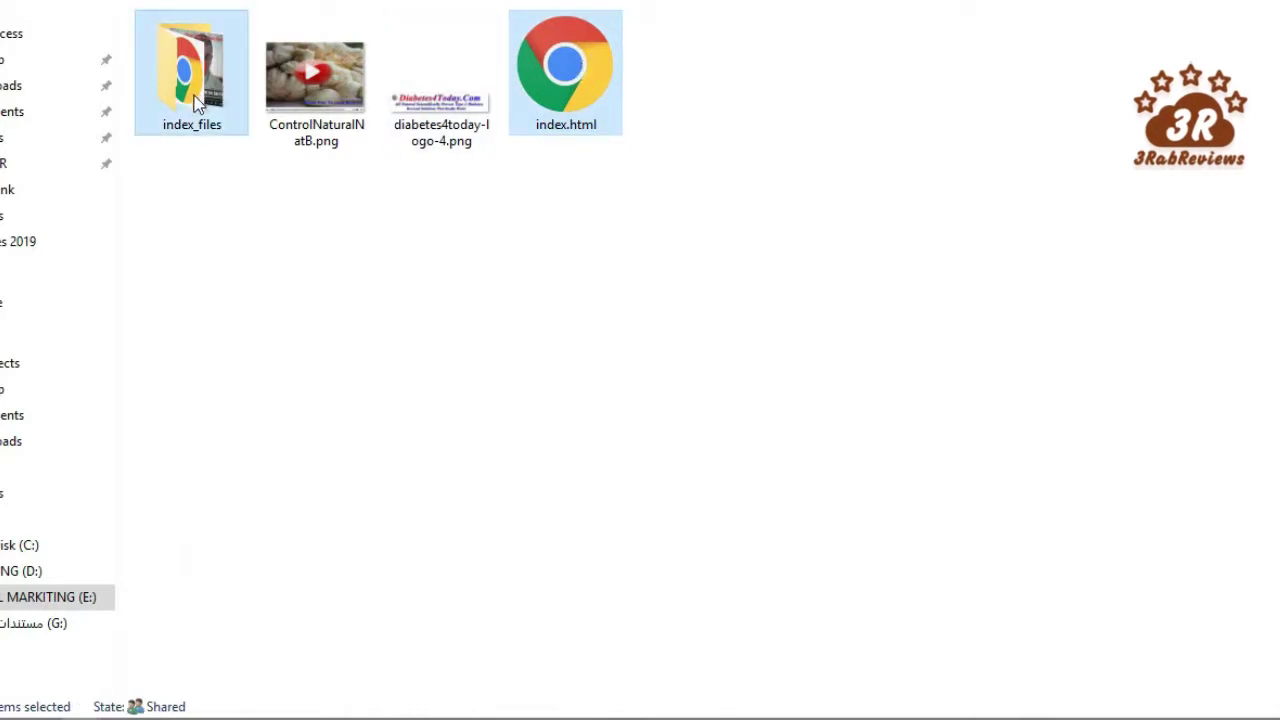
right_click(572, 84)
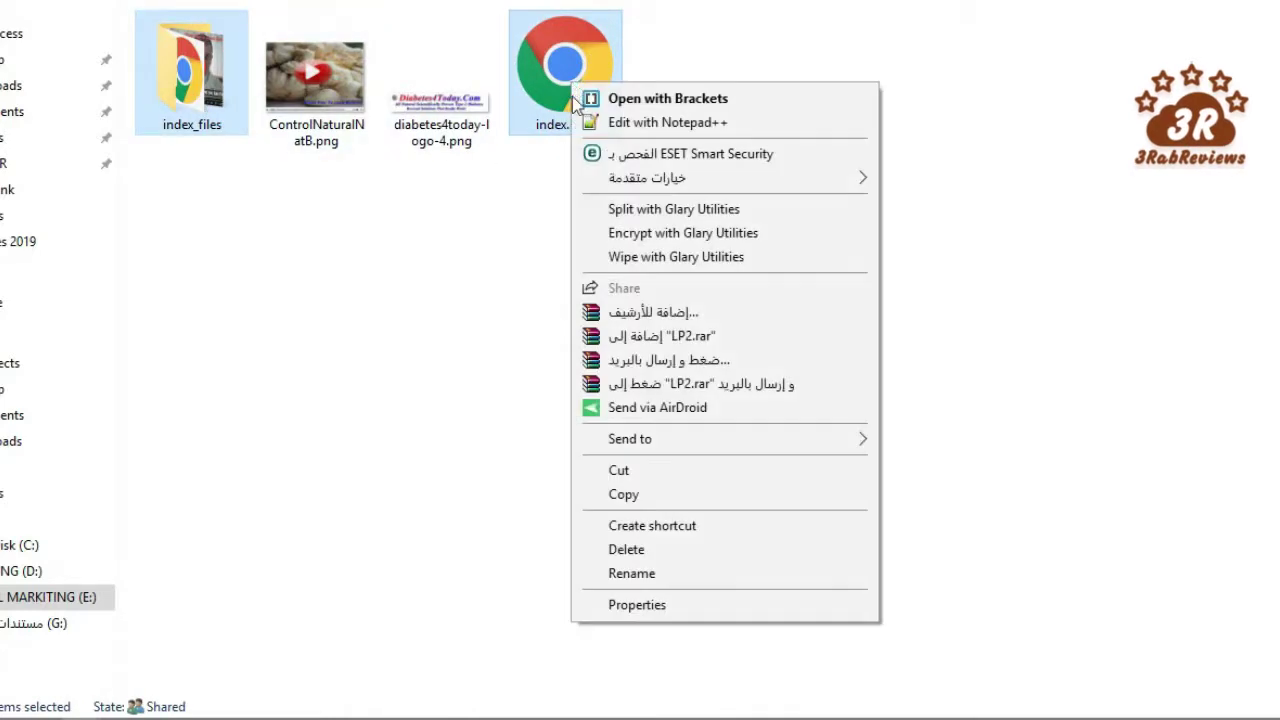
left_click(684, 314)
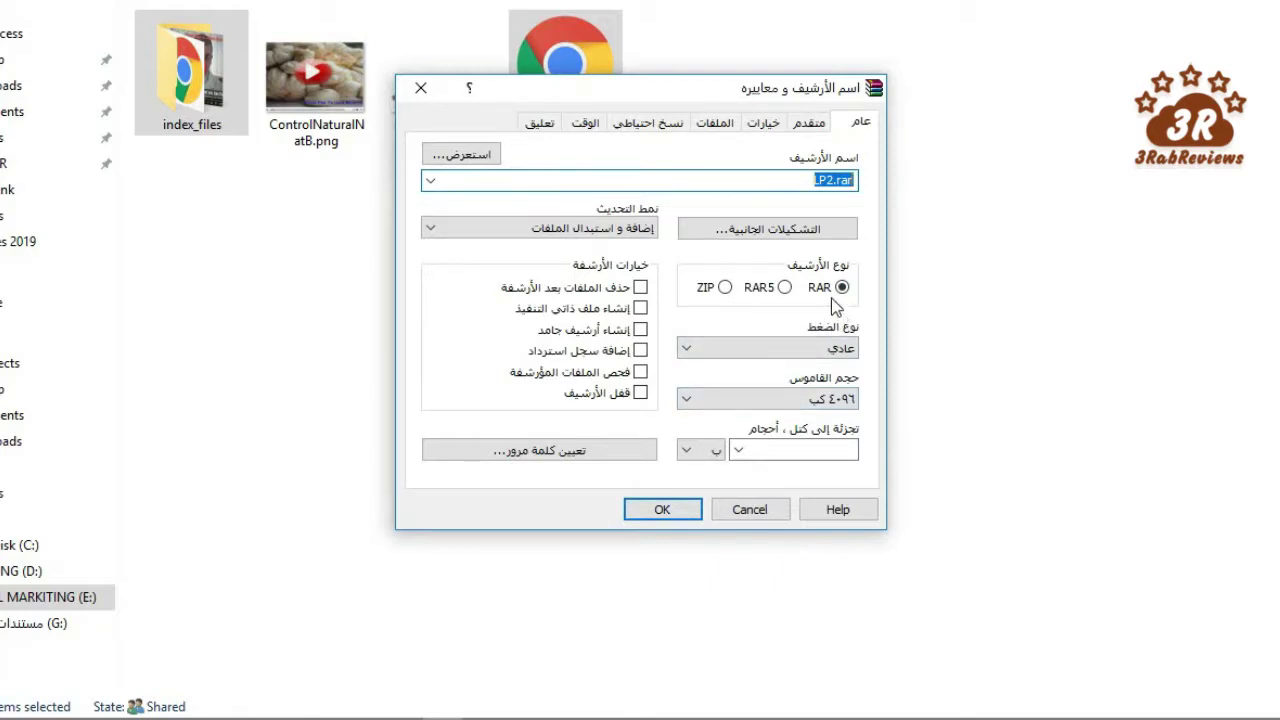
left_click(725, 288)
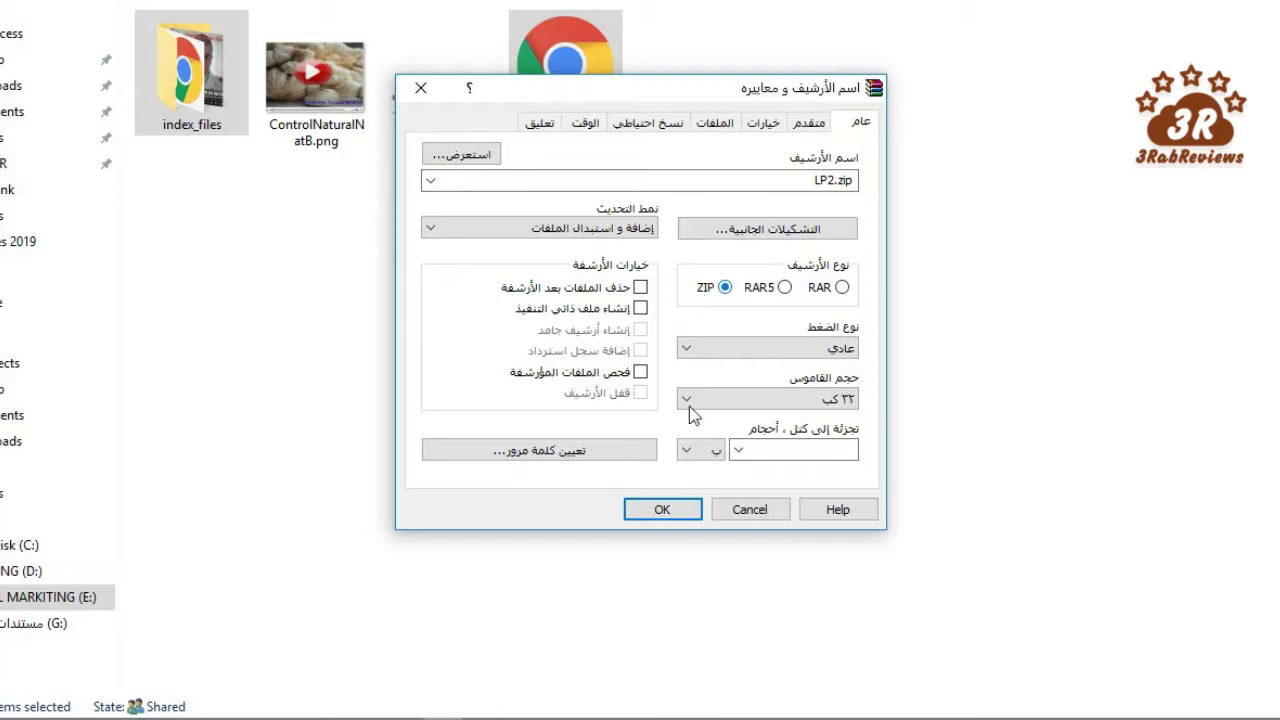
left_click(687, 515)
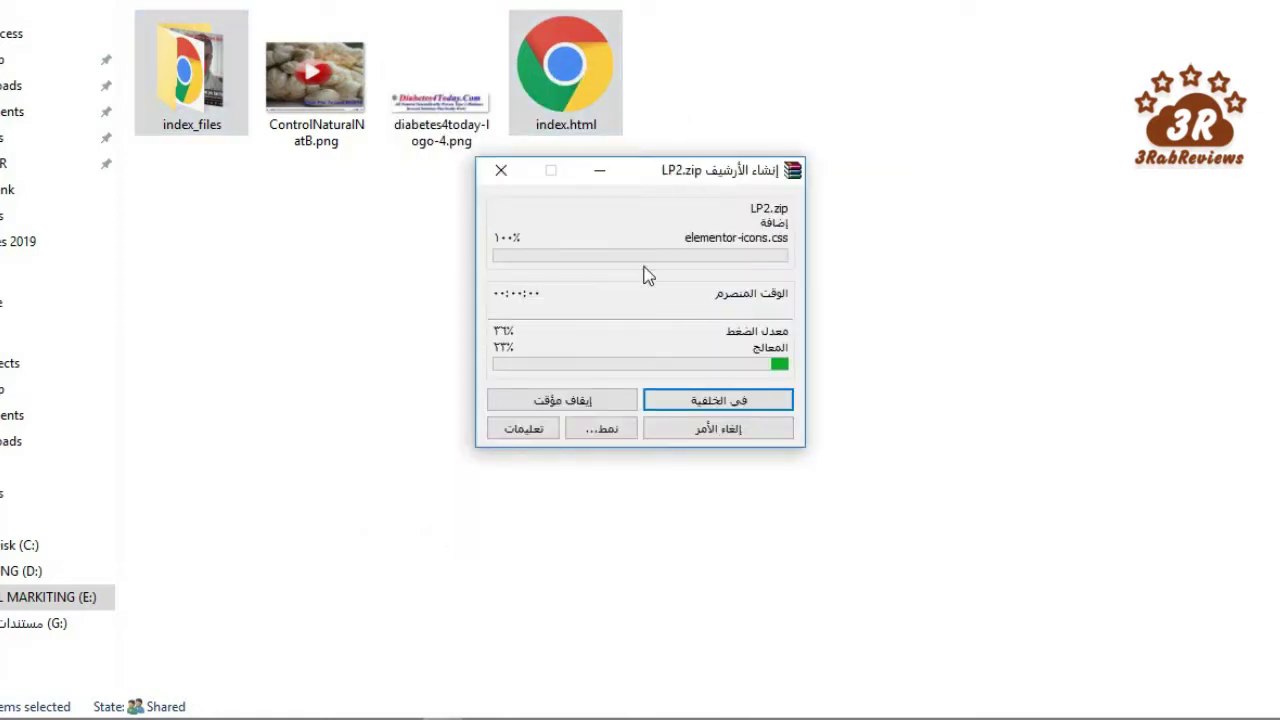
left_click(736, 90)
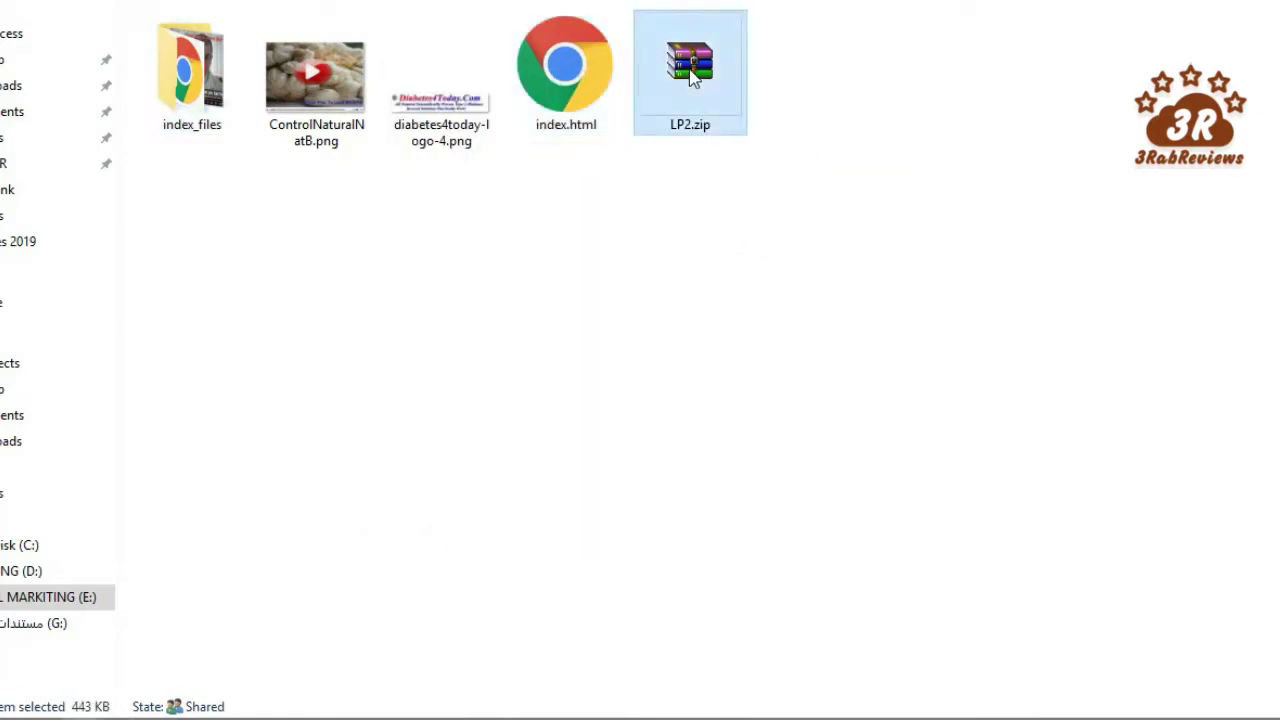
- Switch to Chrome and upload LP2.zip from File Explorer into the new-type-2-diabetes-discovery-shocks-doctors folder
mouse_move(400, 700)
left_click(290, 705)
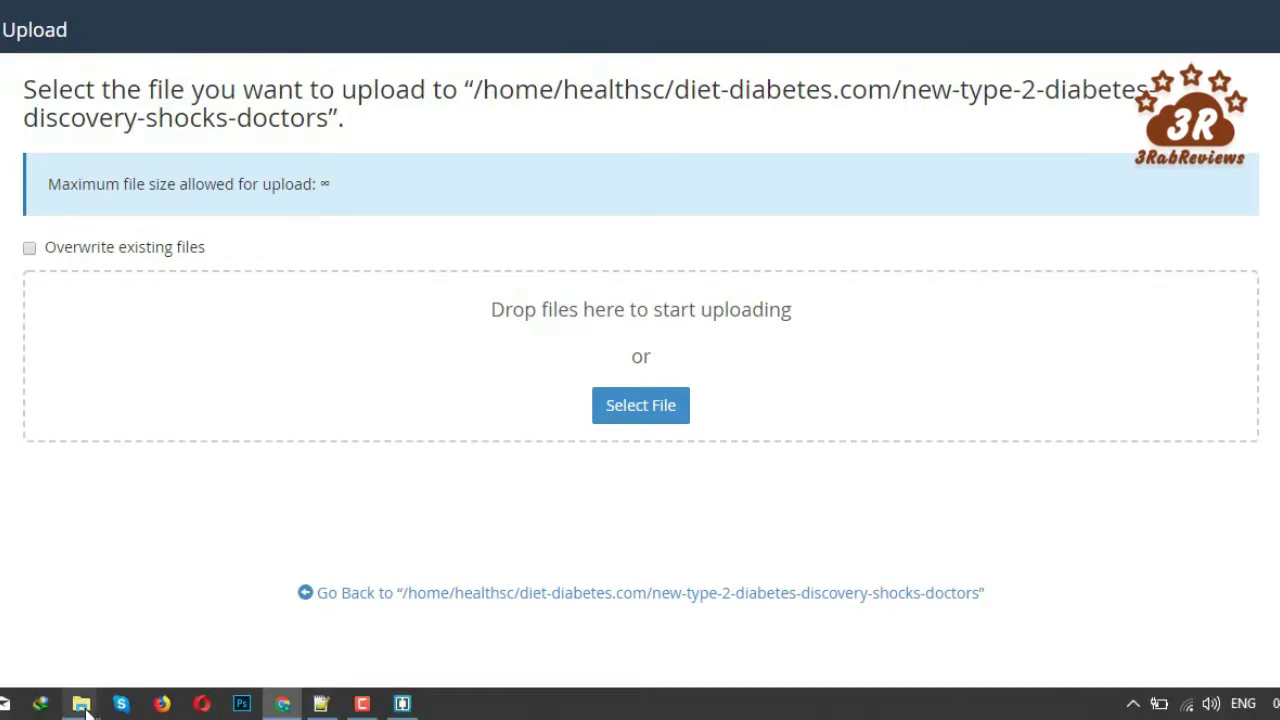
mouse_move(81, 708)
left_click(86, 649)
left_click_drag(615, 220, 437, 374)
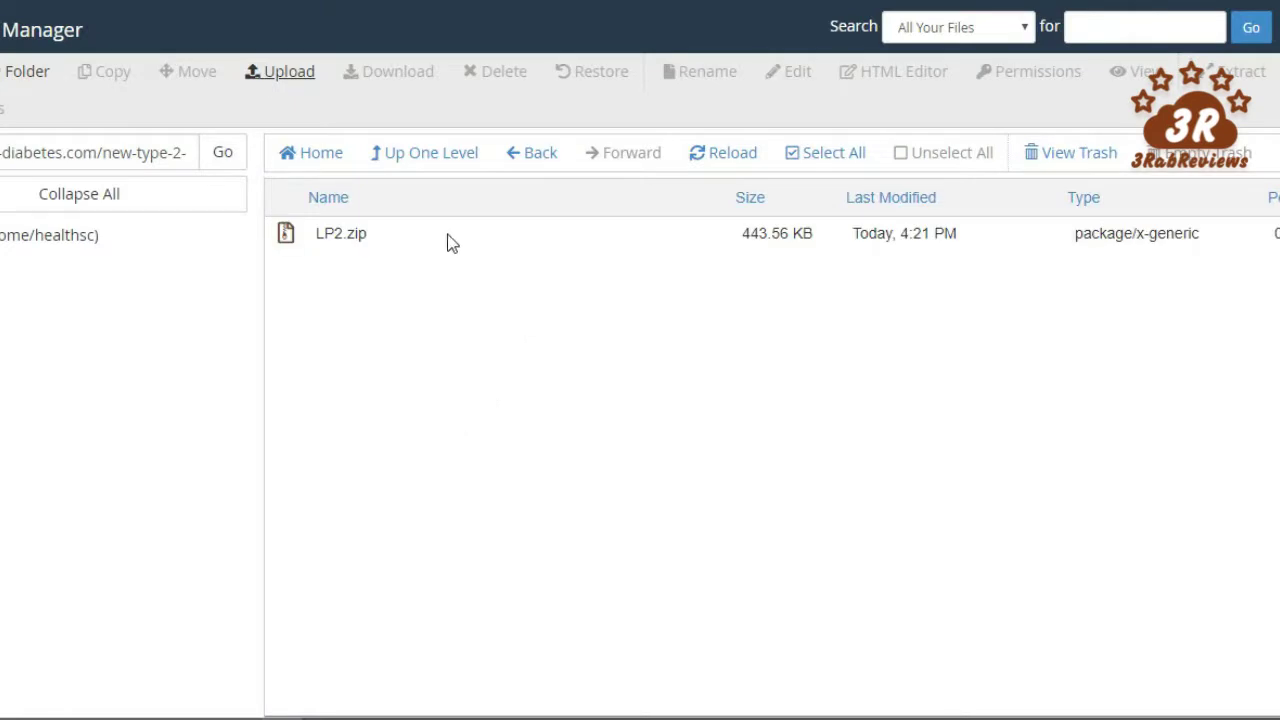
- Extract LP2.zip into the new-type-2-diabetes-discovery-shocks-doctors folder and dismiss the extraction results
left_click(445, 233)
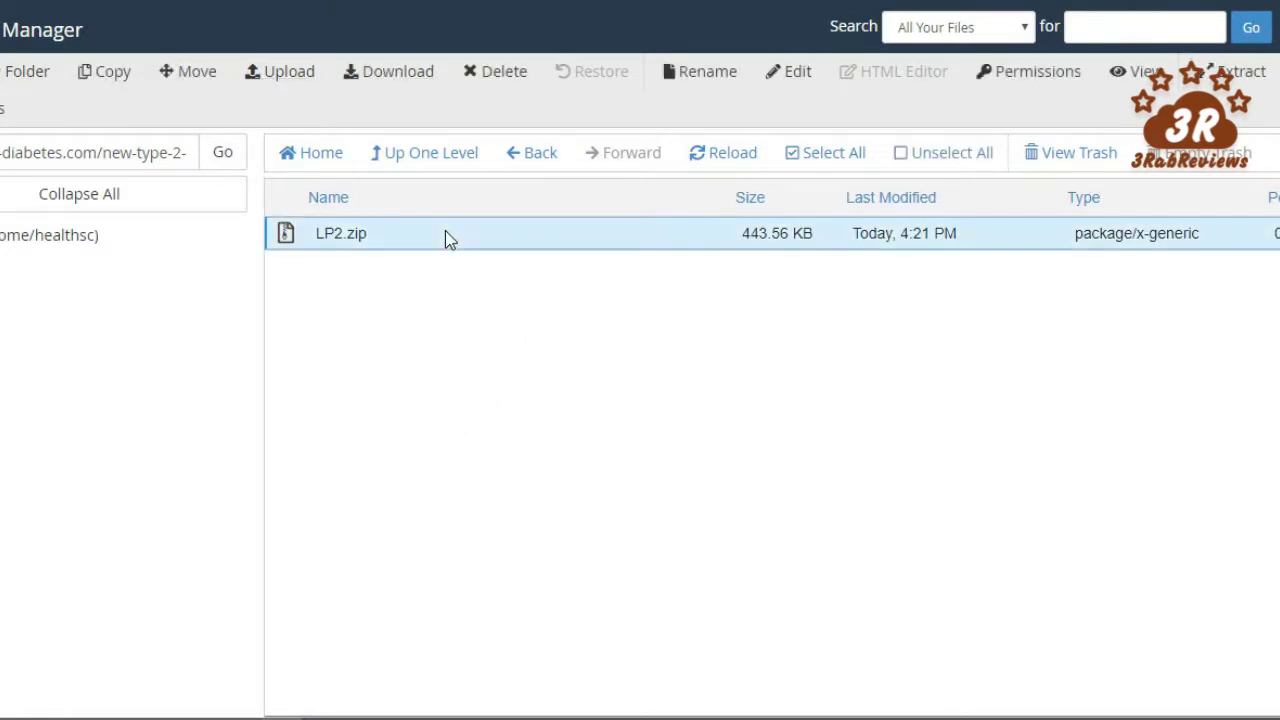
left_click(1240, 71)
left_click(800, 469)
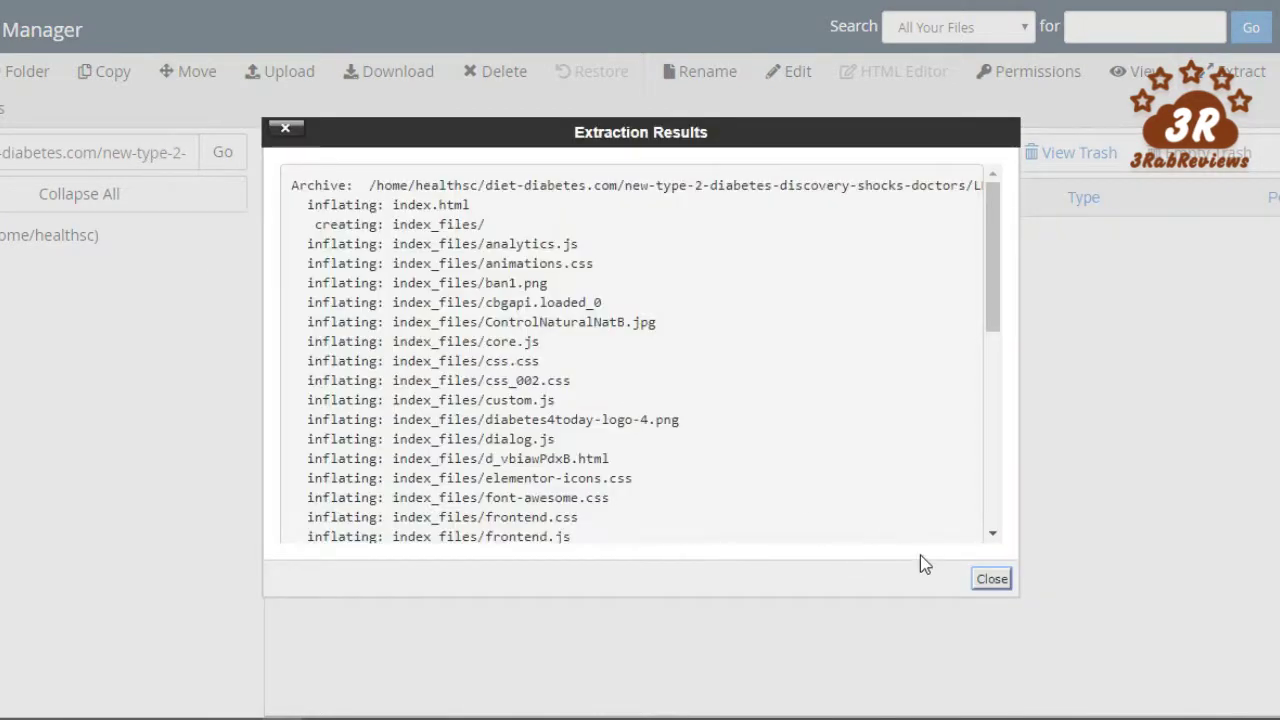
left_click(990, 580)
- Select the full directory path of the landing page folder for copying
left_click(174, 152)
triple_click(157, 157)
left_click(160, 155)
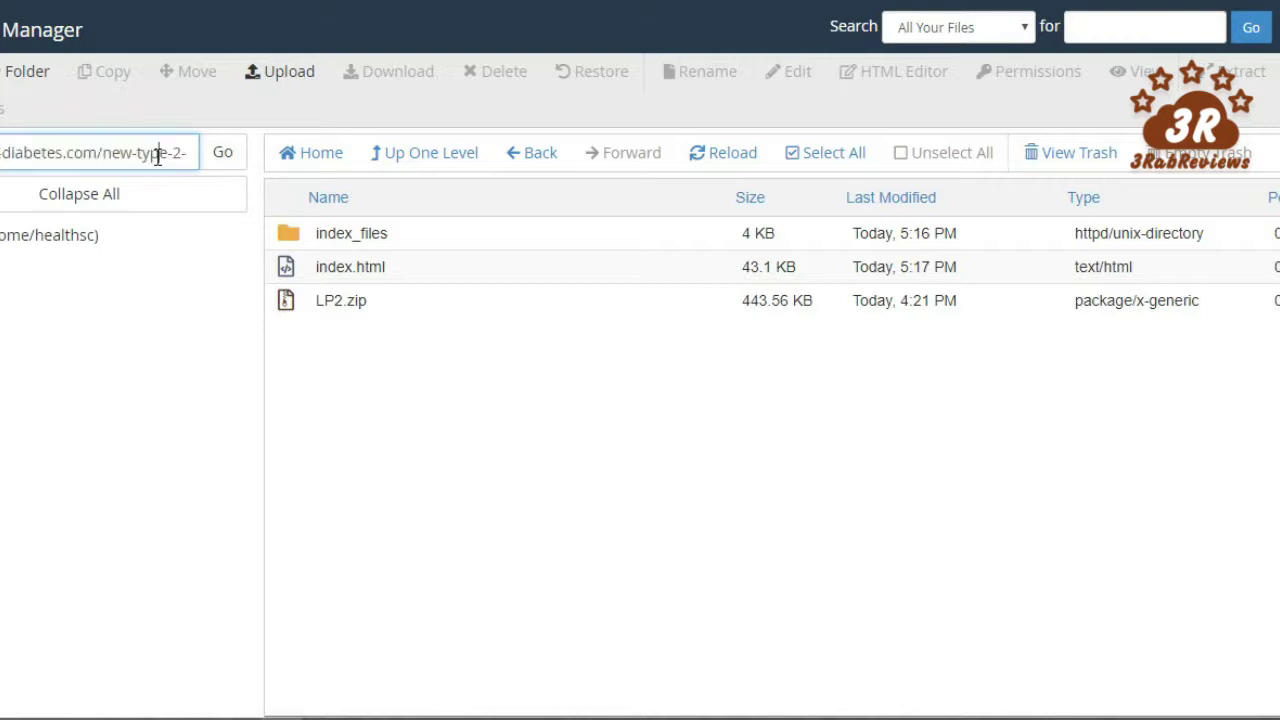
key("ctrl+a")
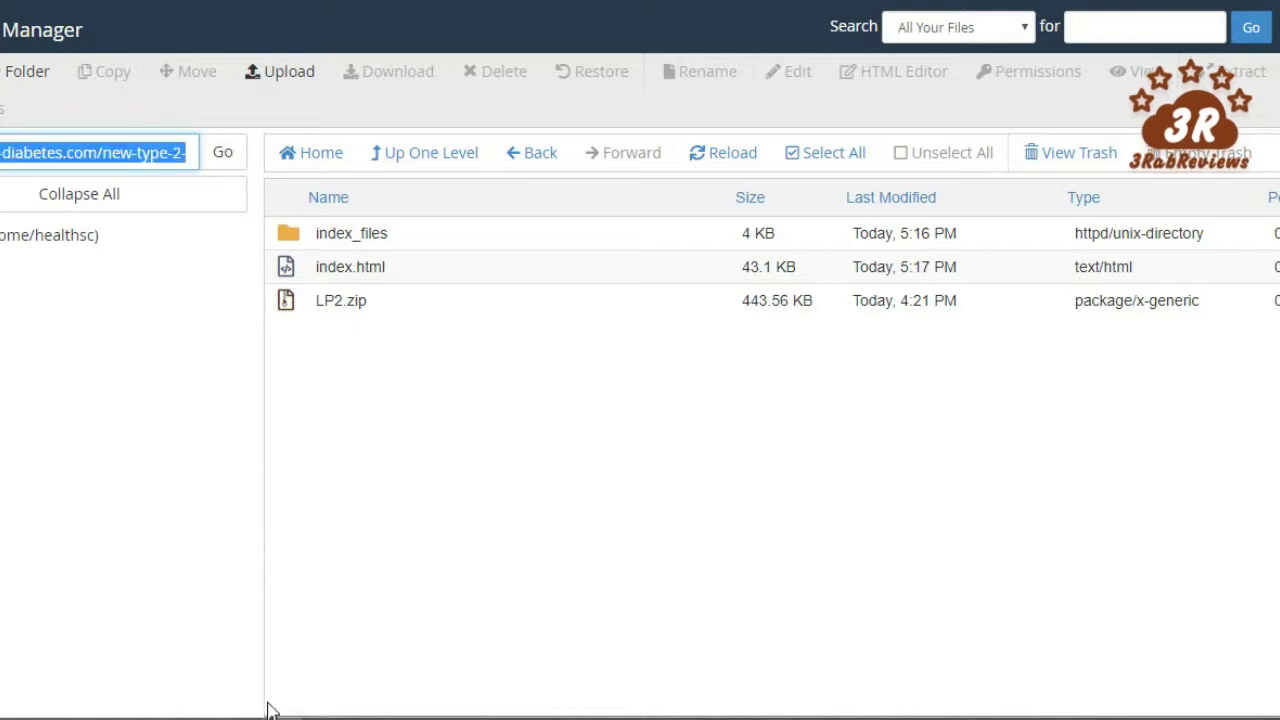
- Switch to Notepad++ and add a "Landing Page:" label line below the copied-from link in the diabetes links file
left_click(320, 703)
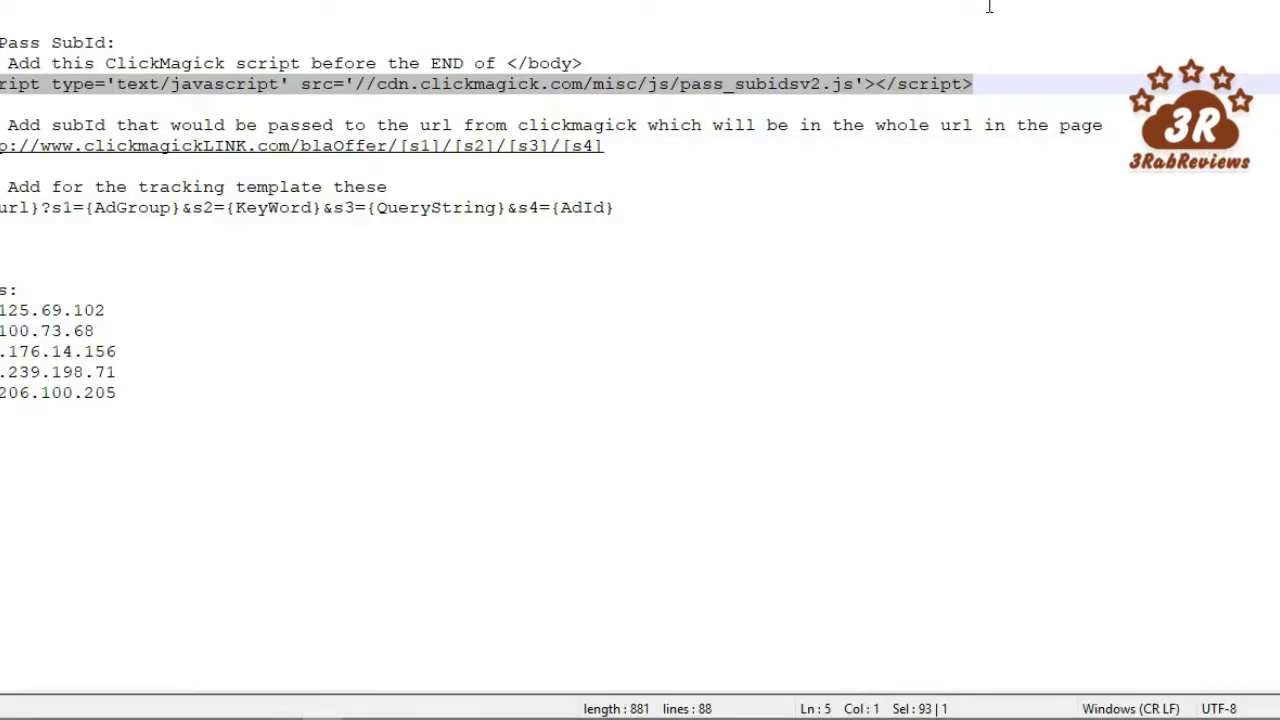
key("ctrl+Tab")
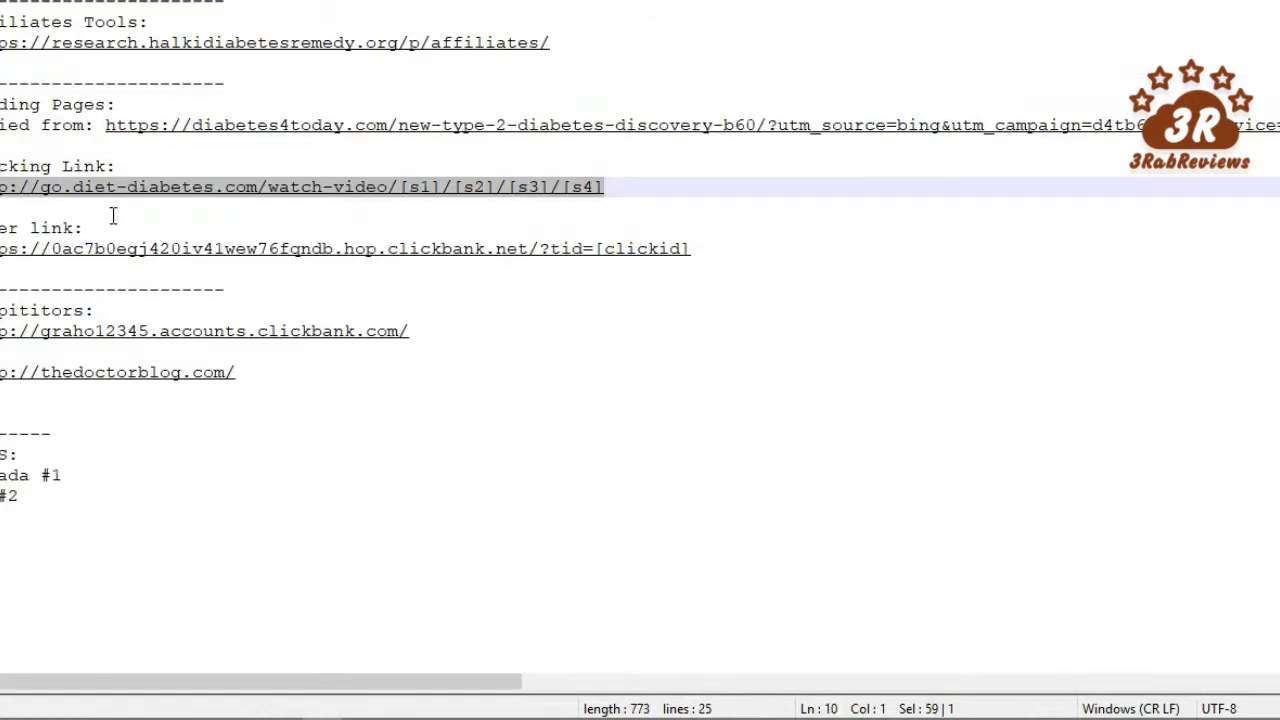
key("Up")
key("Up")
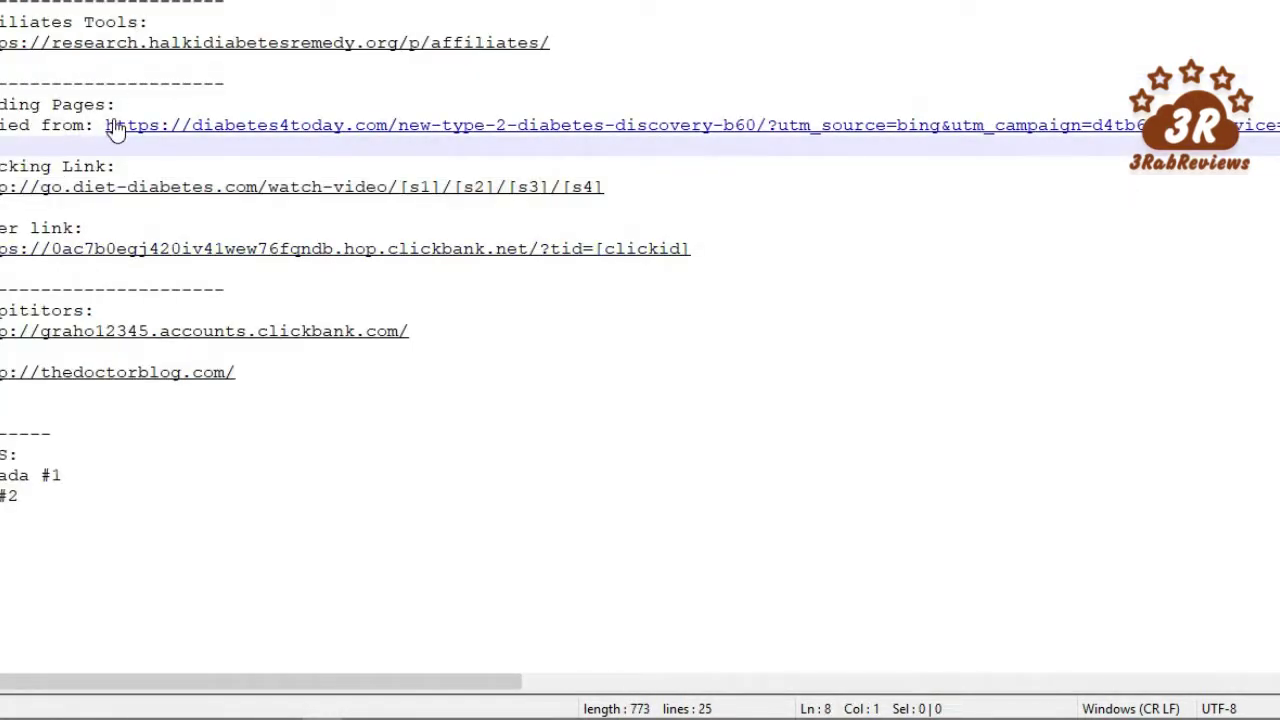
key("Return")
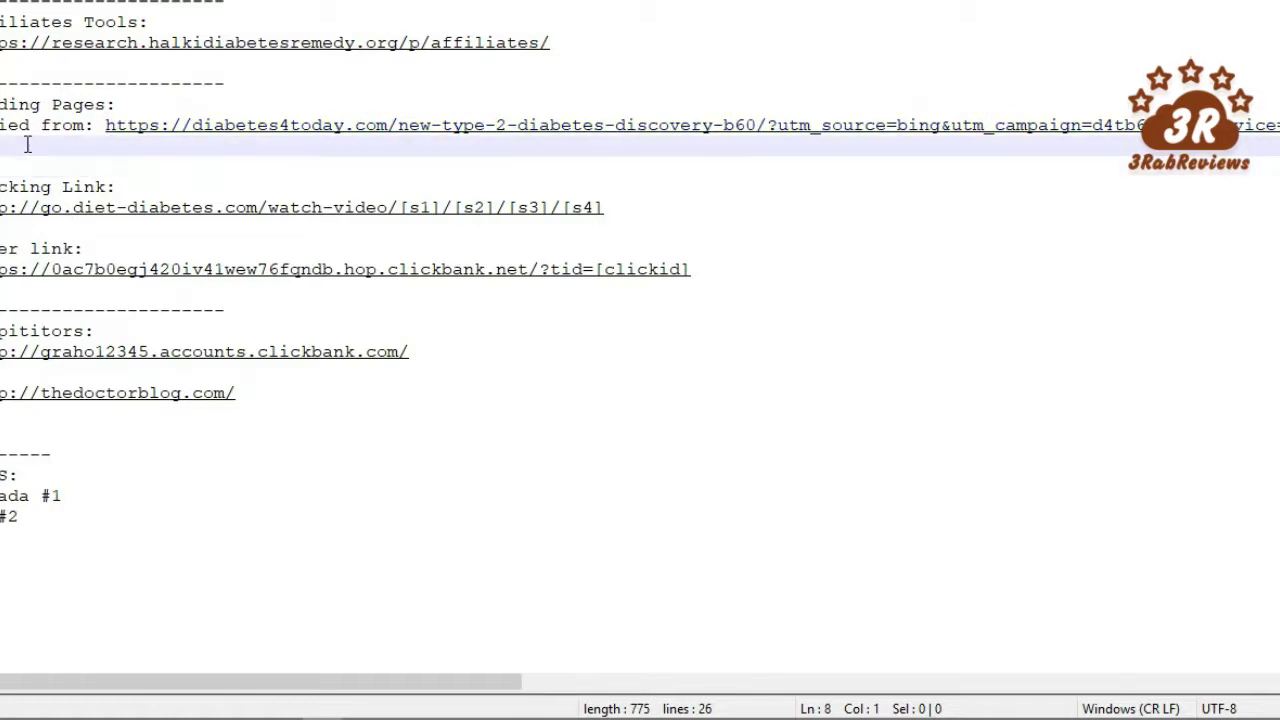
type("ht")
type("n Land")
type("ing Page")
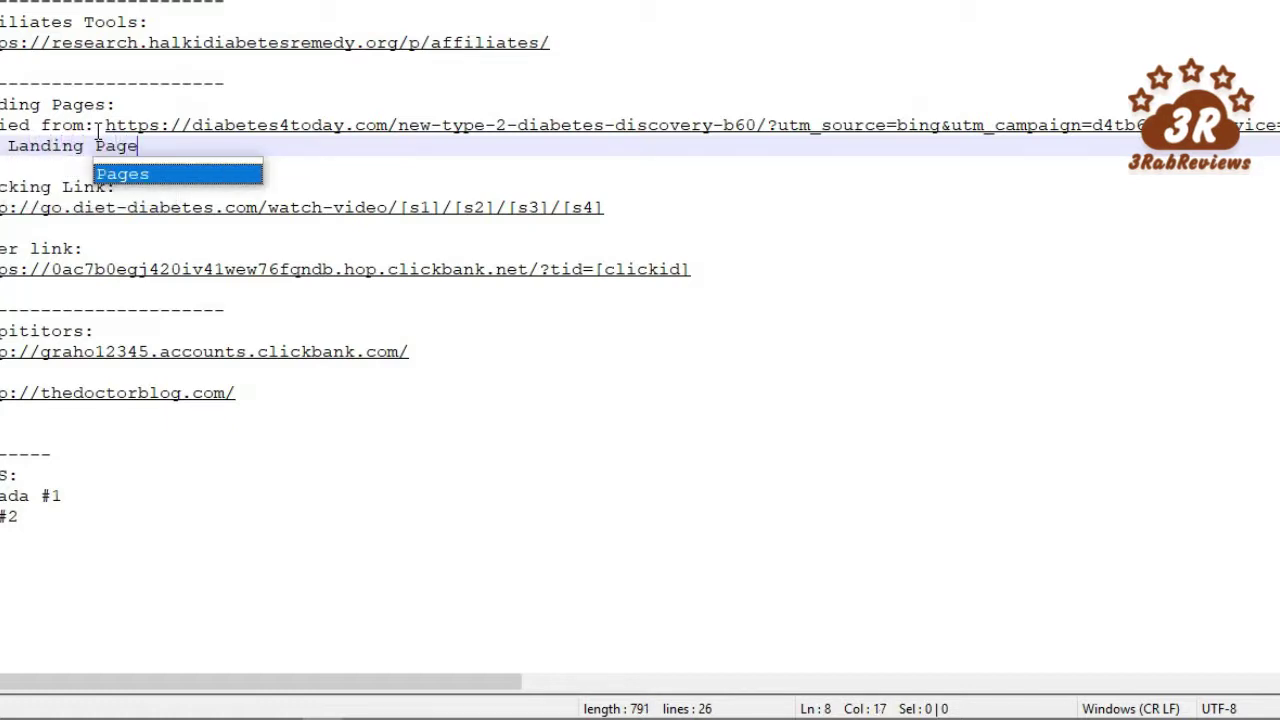
type(":")
key("Return")
type("diet-diabetes.com/new-type-2-diabetes-discovery-shocks-doctors")
key("Home")
type("http:/")
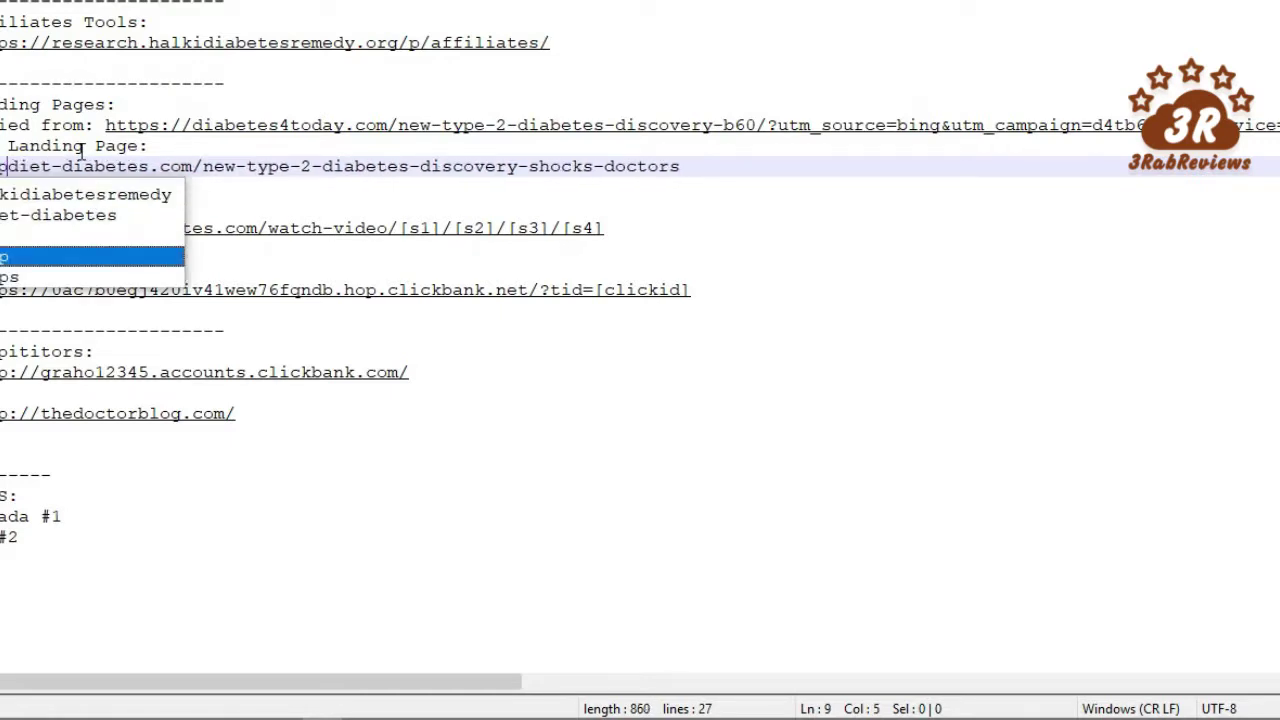
type("//")
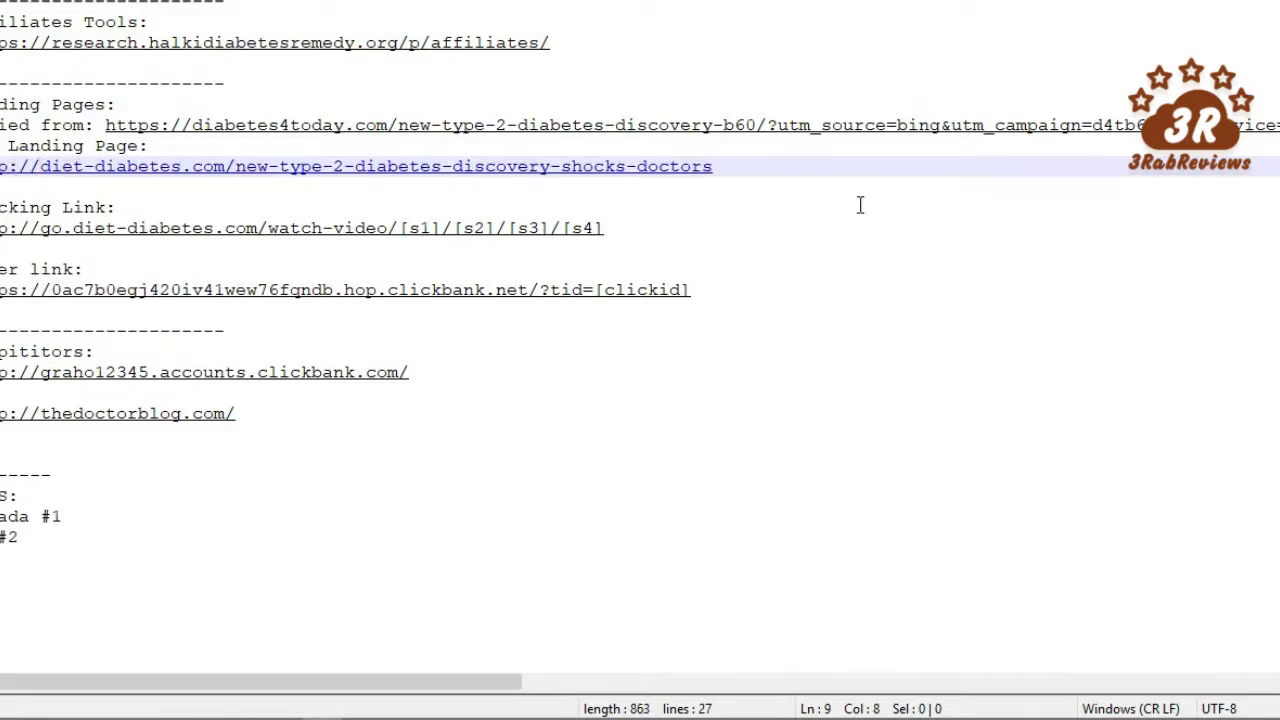
- Copy the landing page URL, switch to Chrome and load the page to review its header, video section and footer
left_click_drag(799, 175, 2, 168)
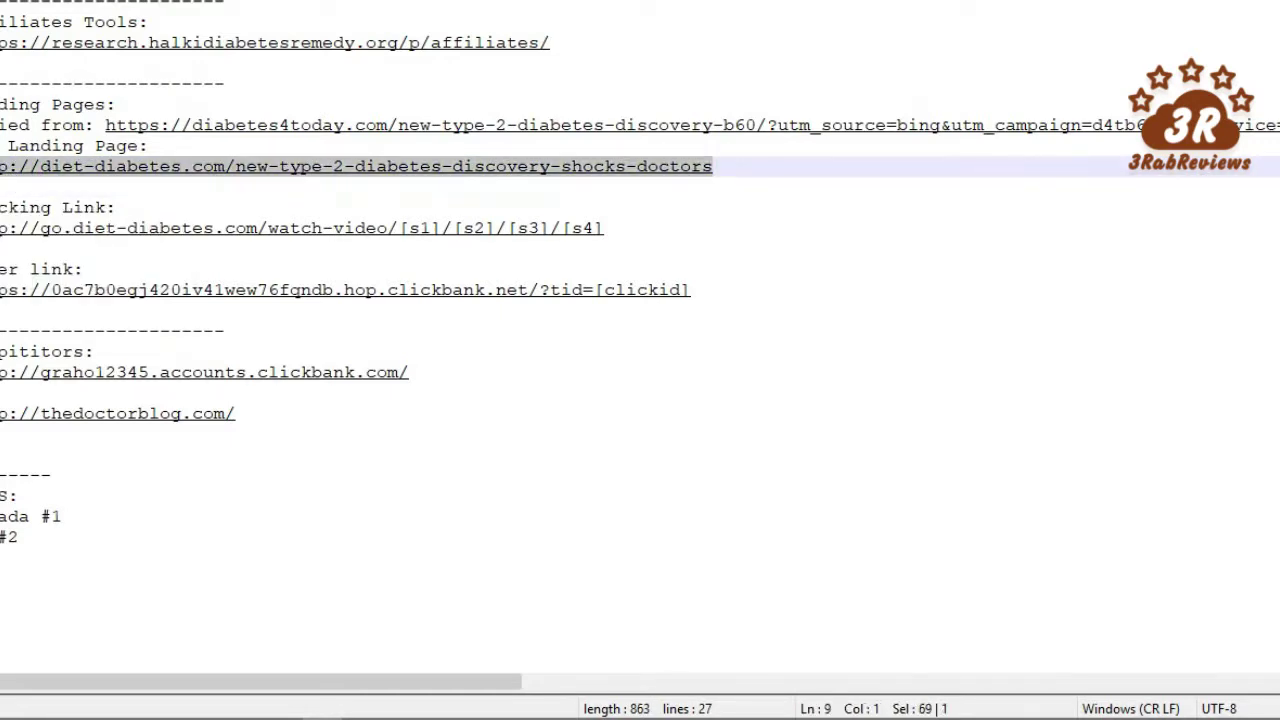
left_click(282, 711)
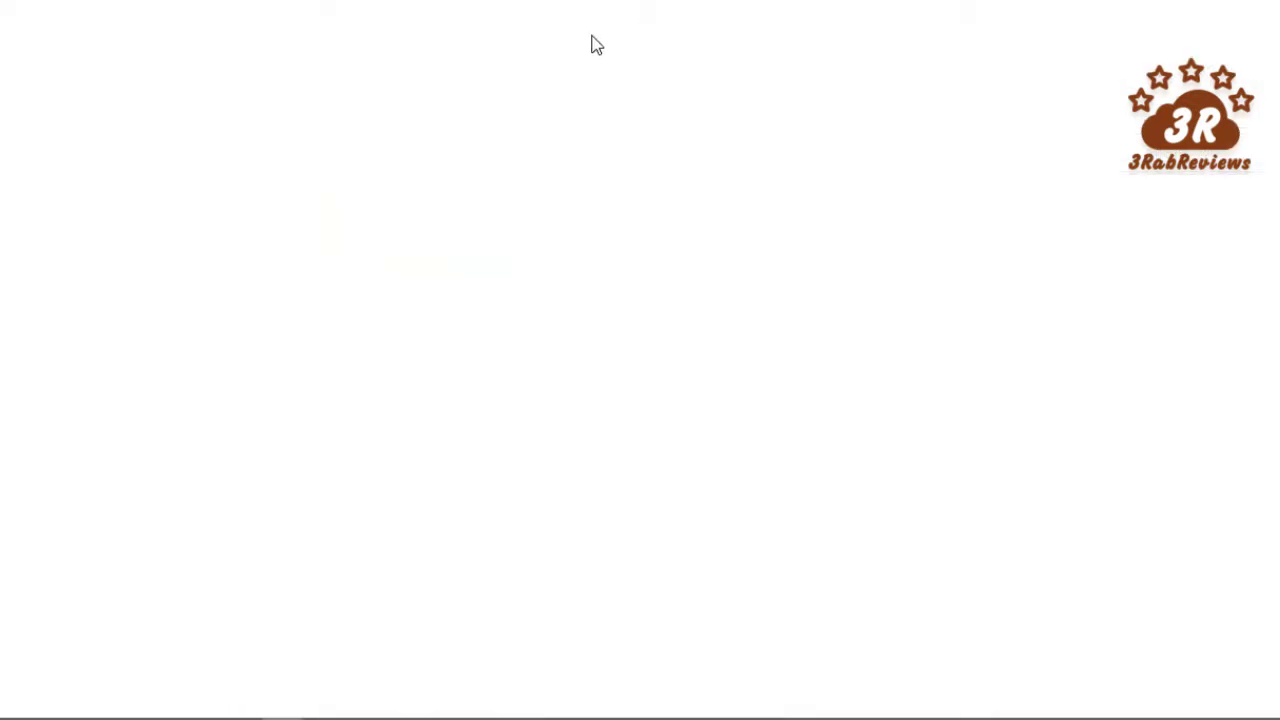
key("ctrl+v")
key("Return")
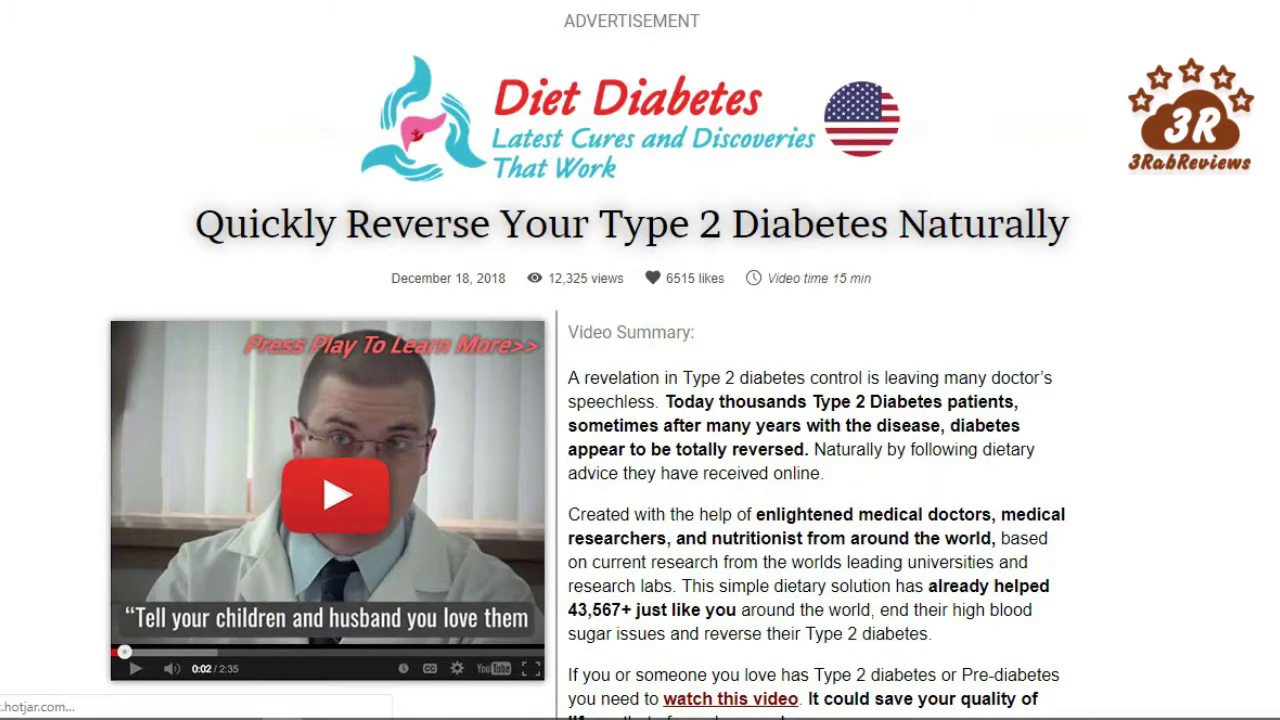
scroll(640, 400, "down", 6)
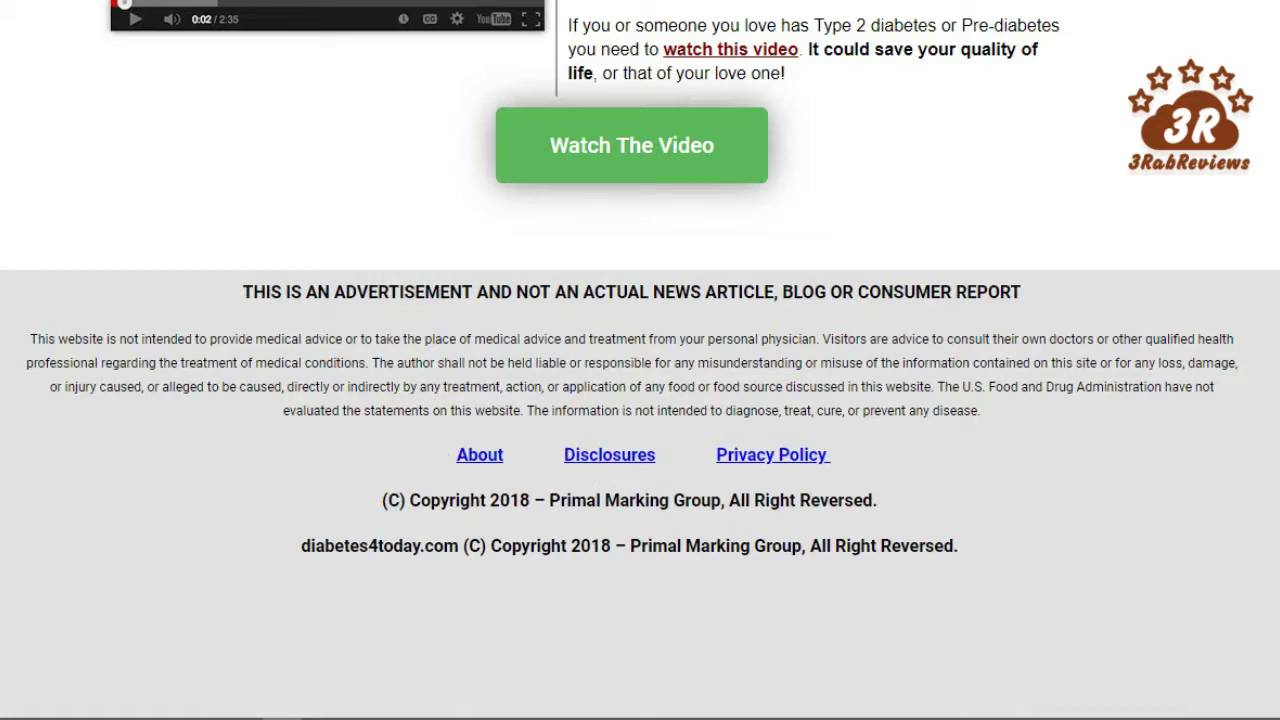
scroll(1262, 128, "up", 6)
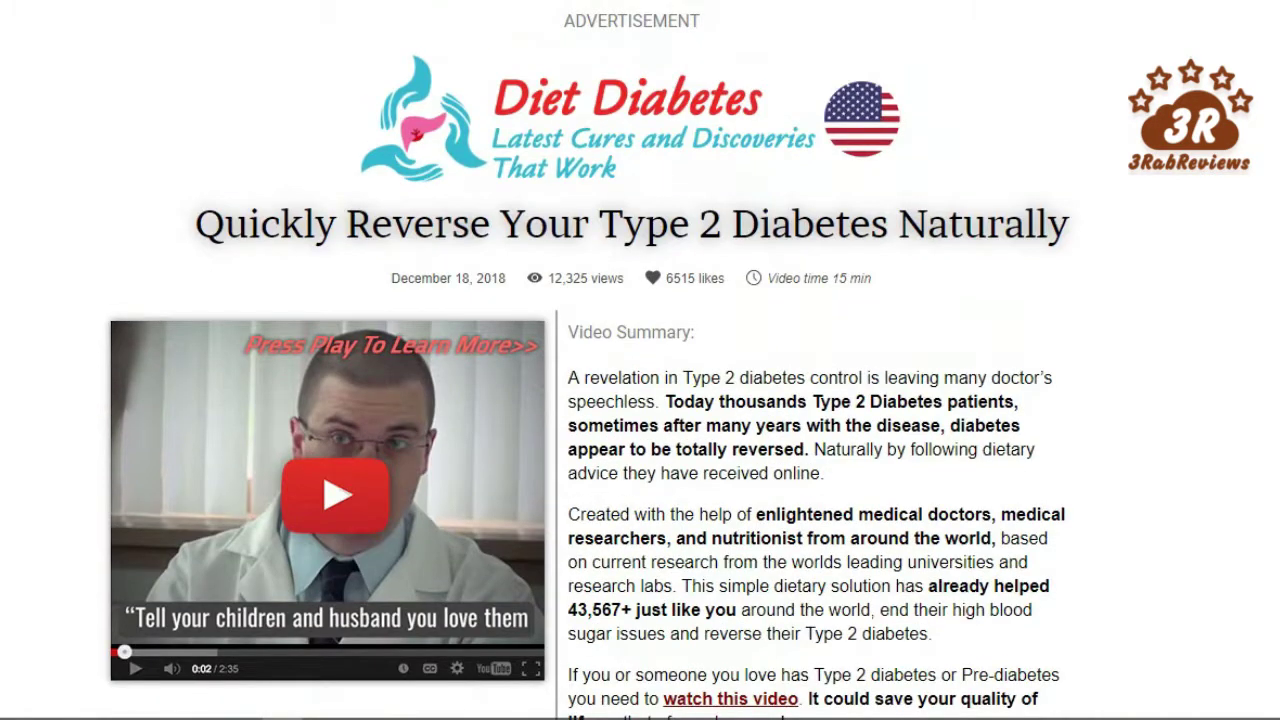
scroll(640, 400, "down", 1)
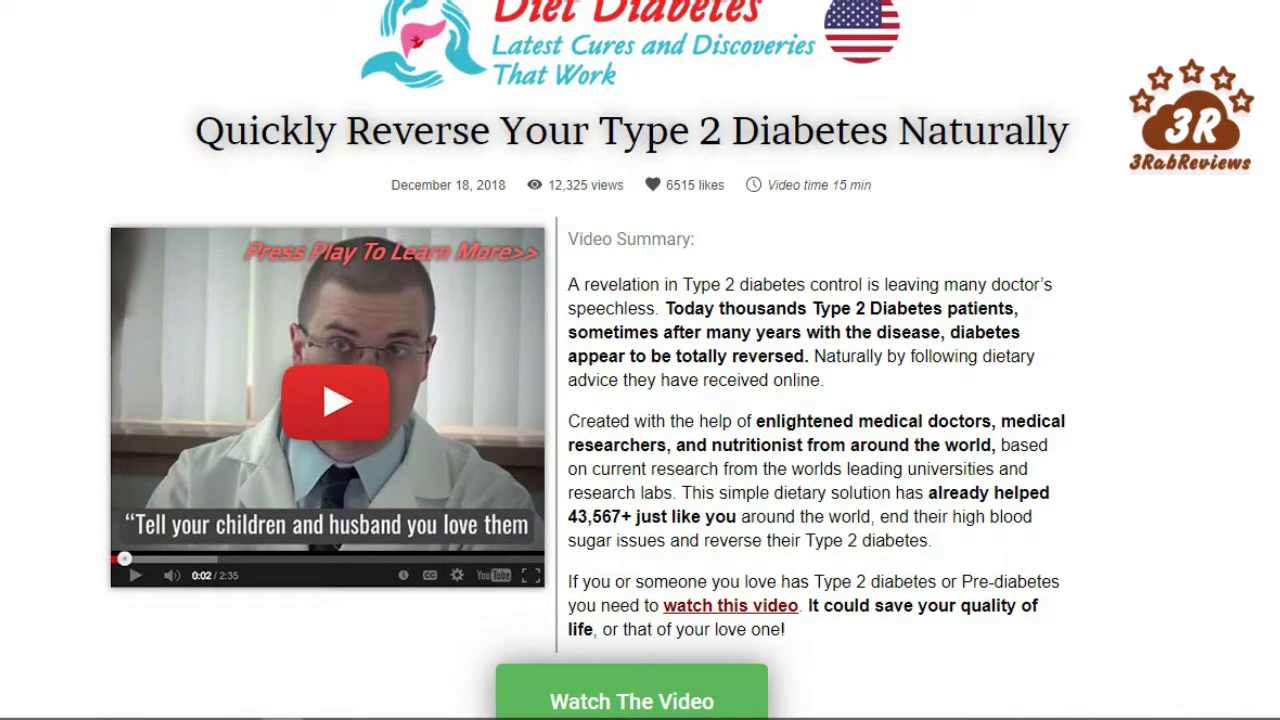
scroll(449, 260, "down", 1)
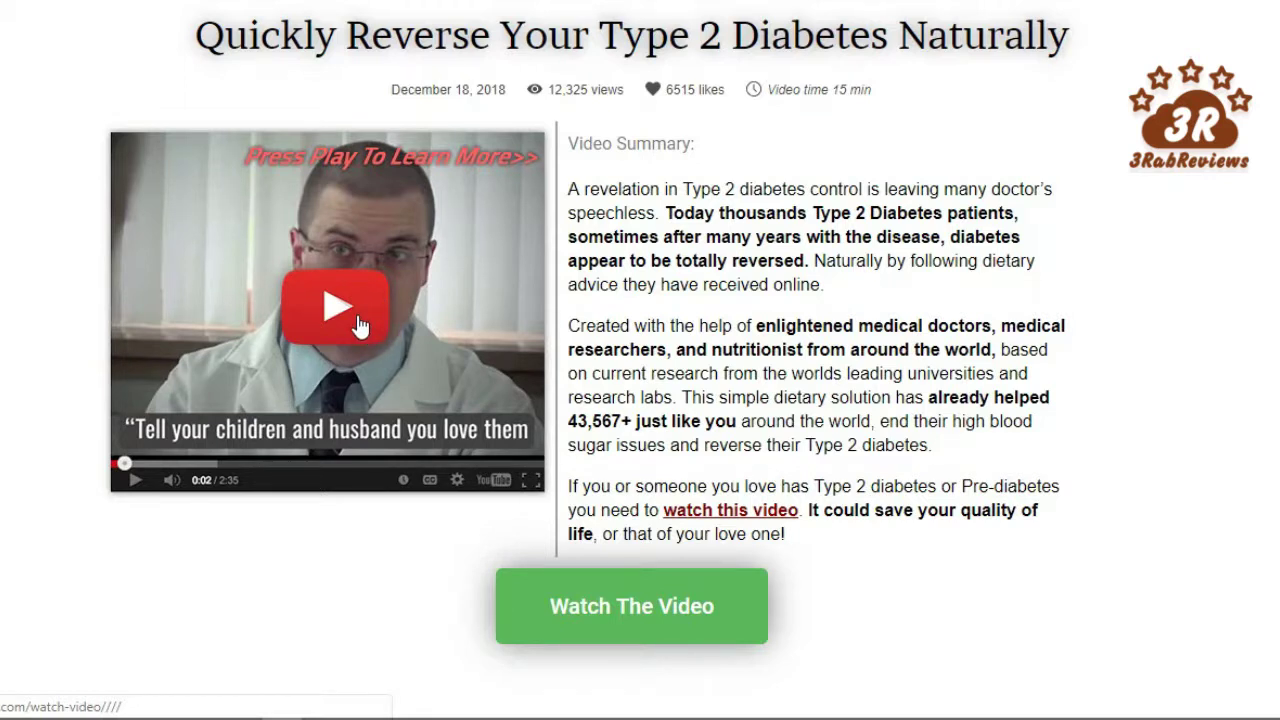
- Follow the landing page's video links, examine the offer page that loads and dismiss its pop-up by continuing with the video
left_click(355, 300)
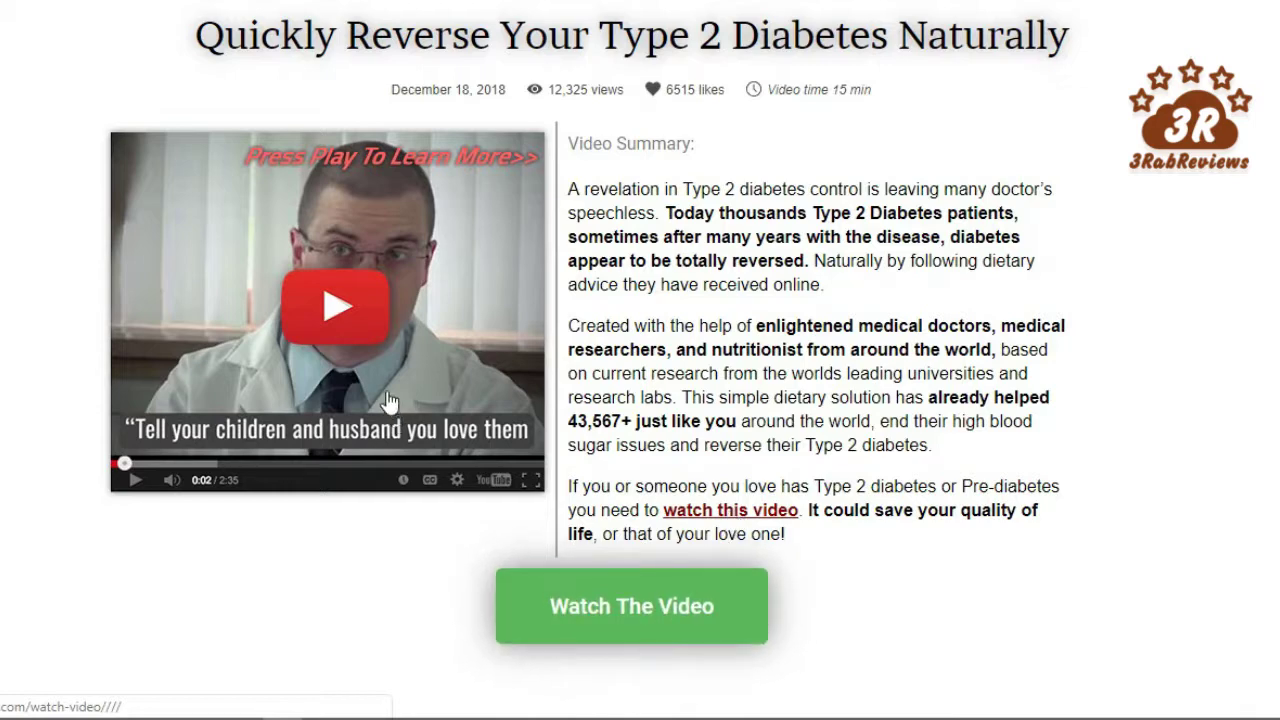
left_click(660, 578)
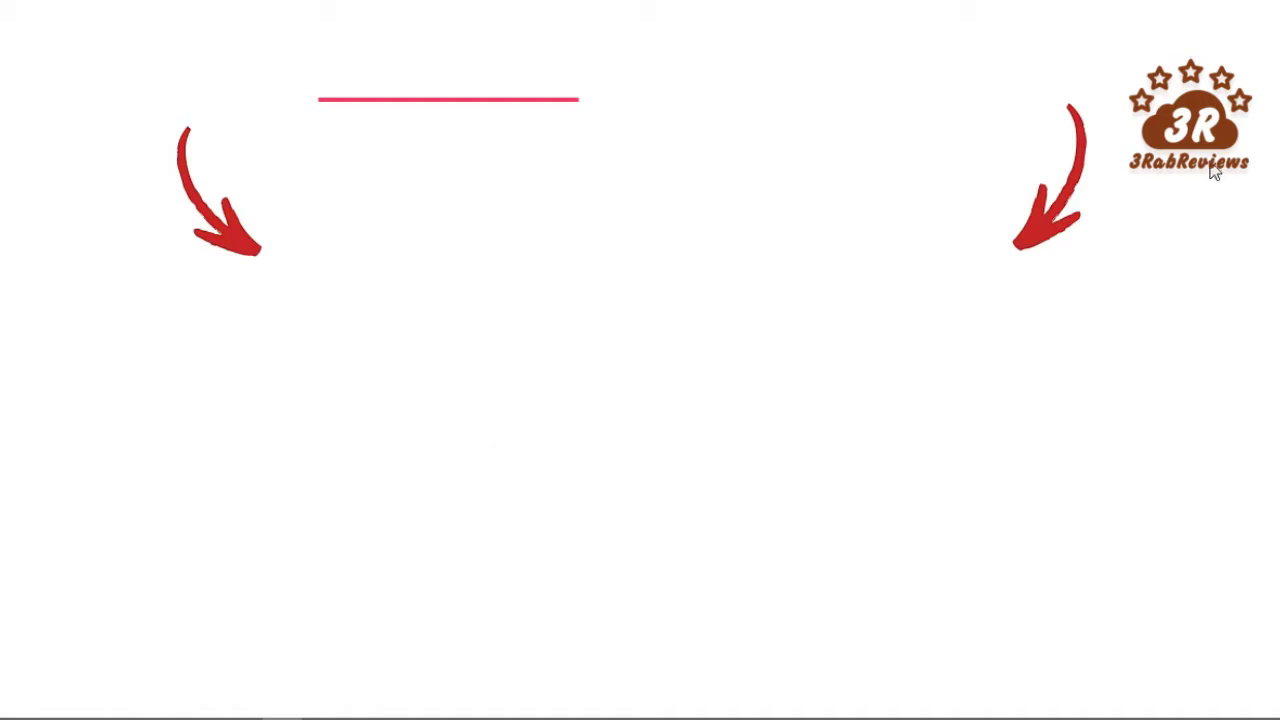
scroll(1176, 186, "down", 10)
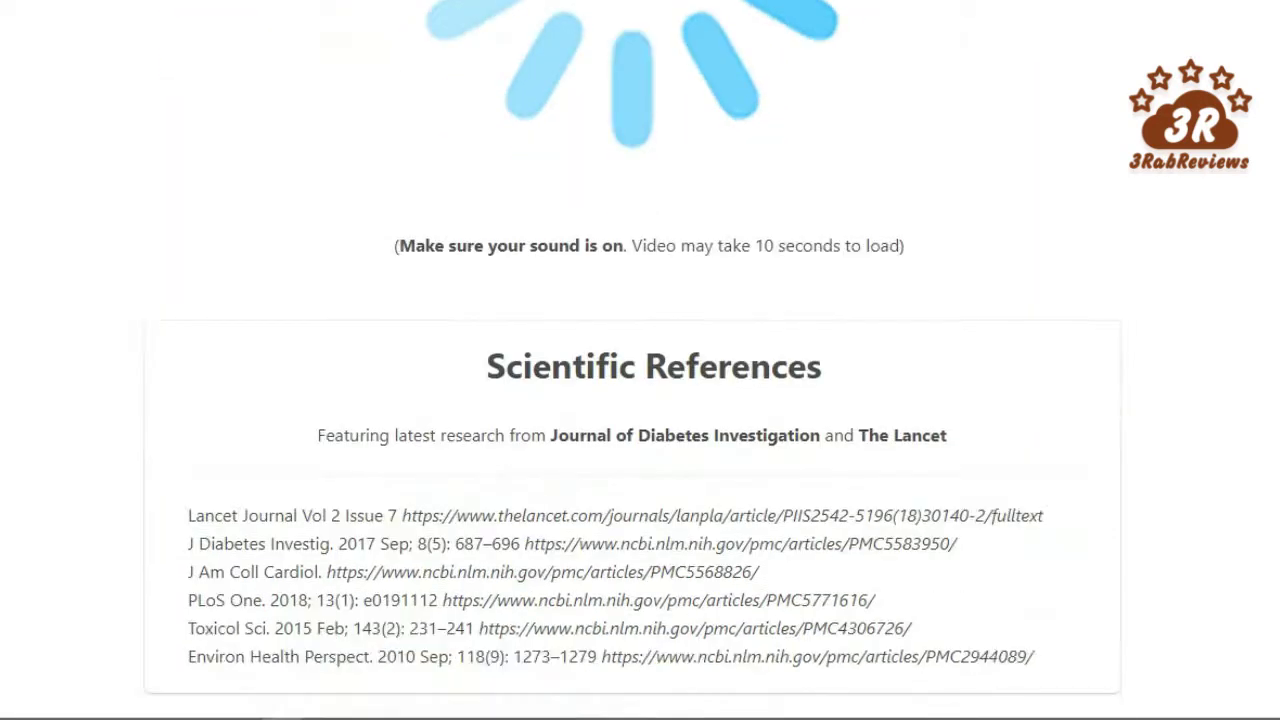
scroll(640, 360, "up", 10)
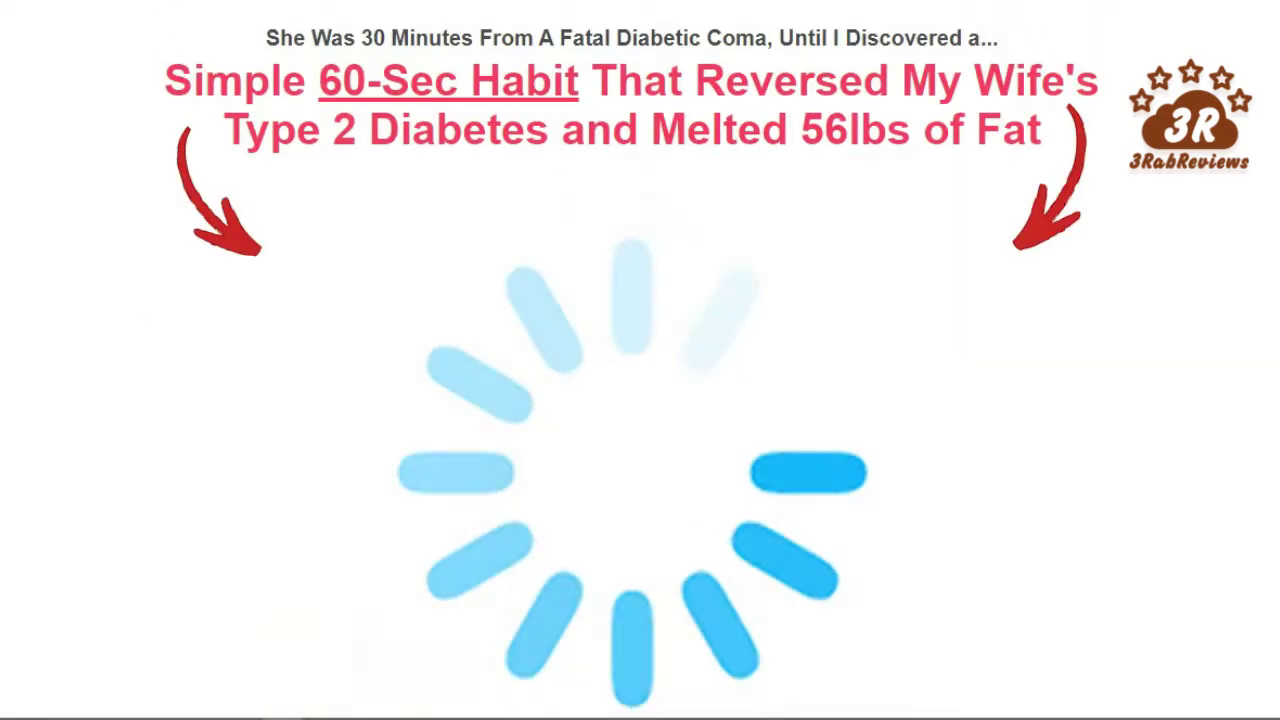
scroll(640, 360, "down", 8)
scroll(640, 360, "up", 8)
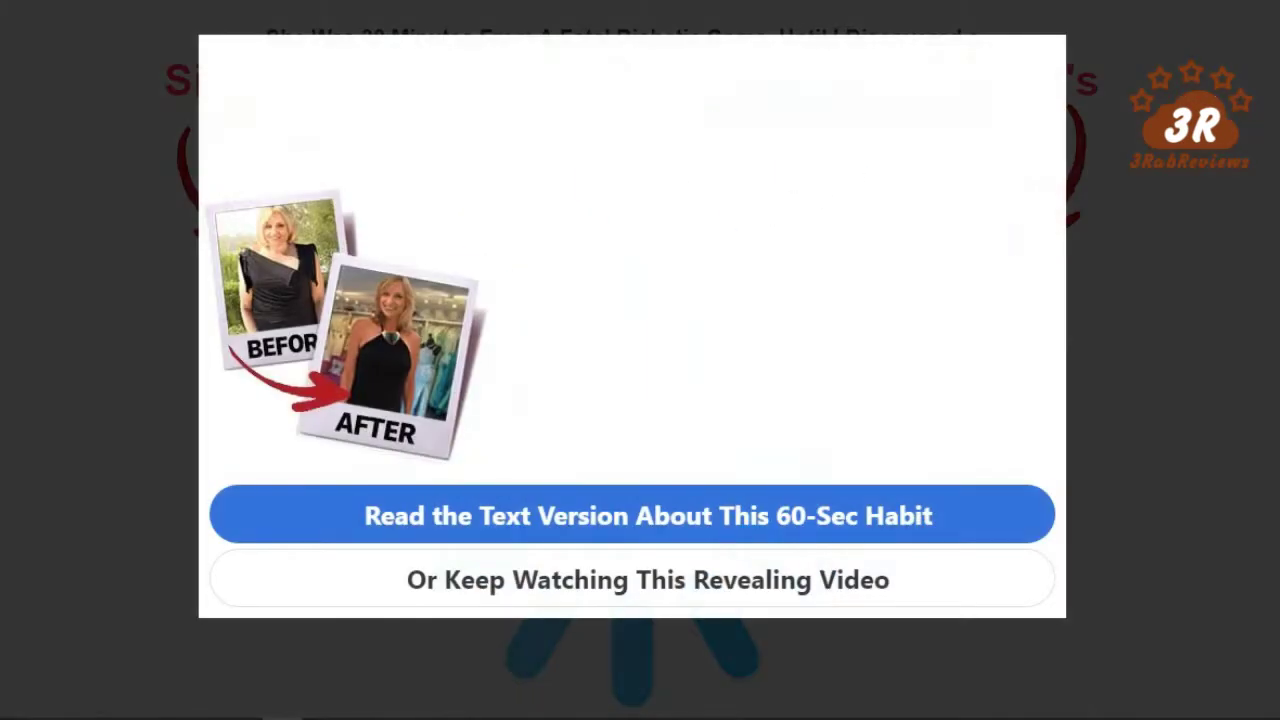
left_click(609, 594)
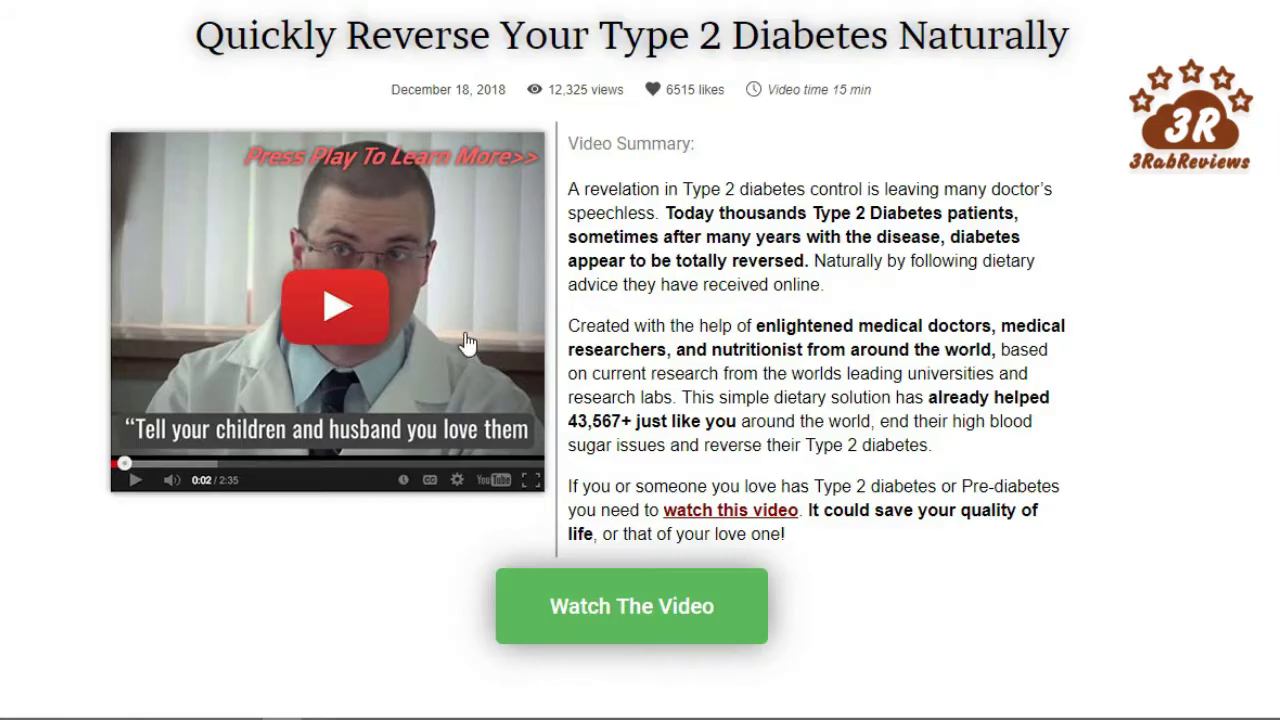
- Follow the landing page's video link again and check the total clicks of the Diabetes CB - 02 link in ClickMagick
left_click(351, 323)
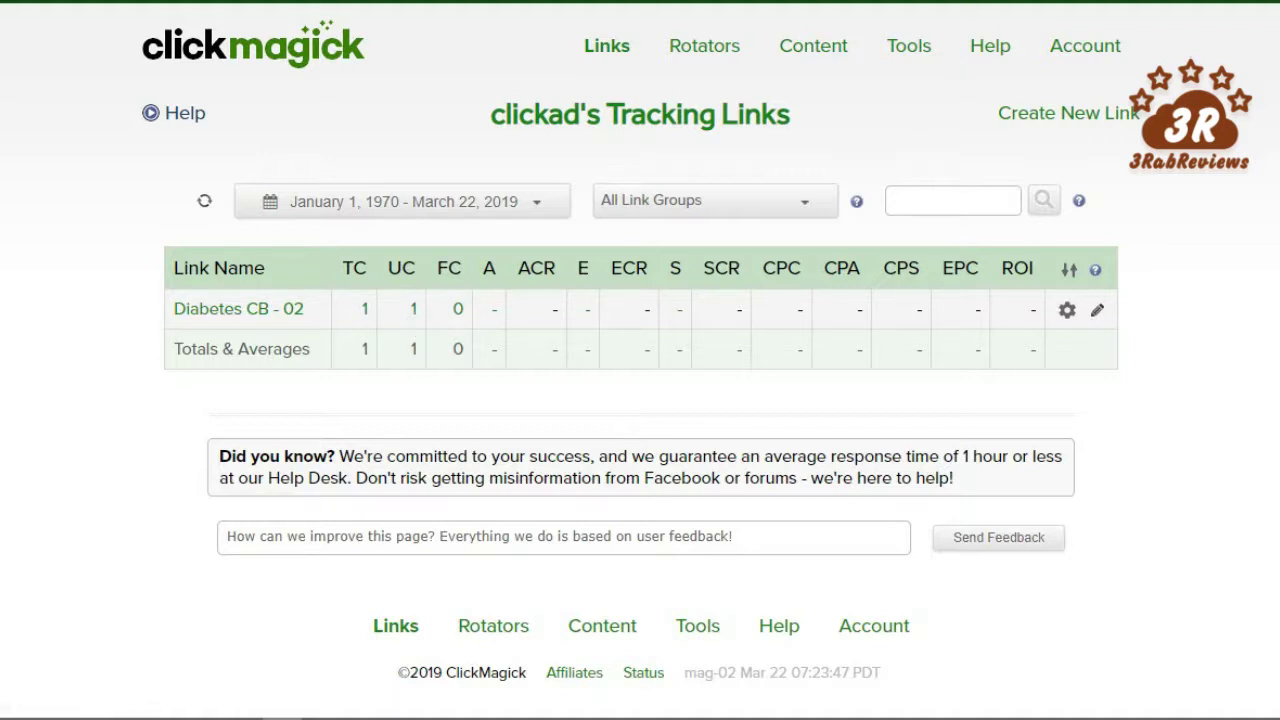
left_click(530, 2)
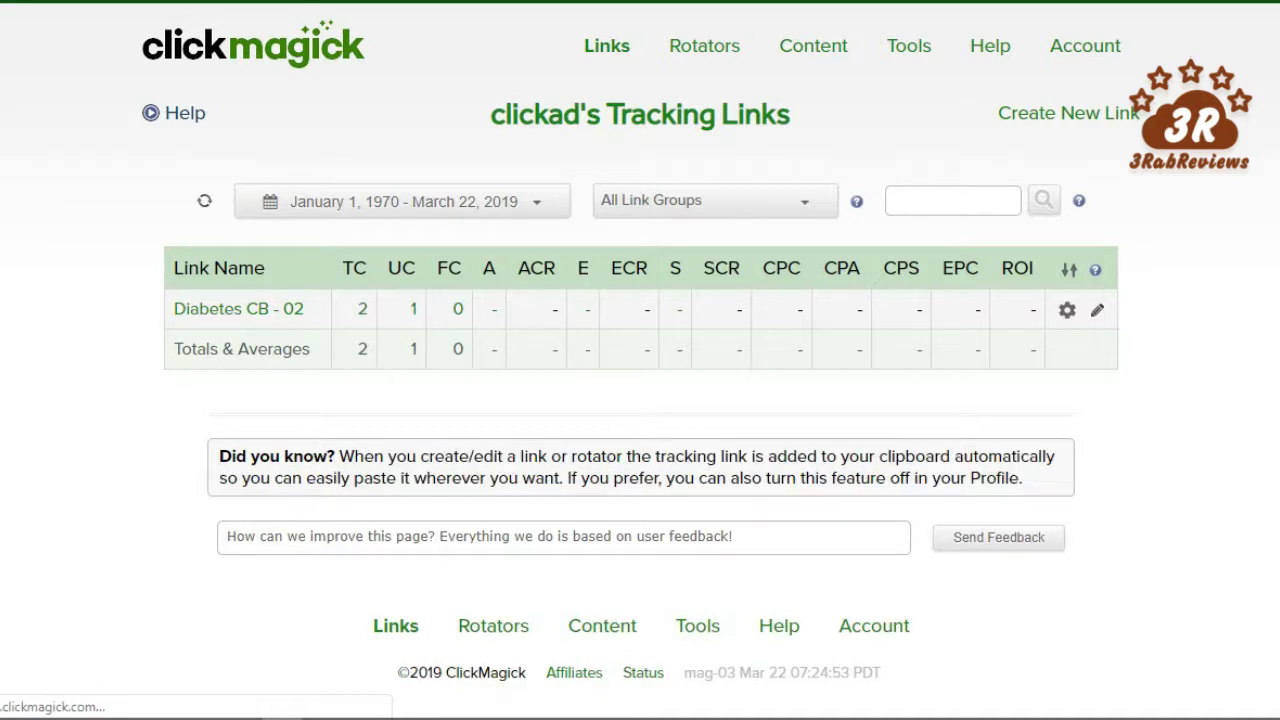
left_click(362, 309)
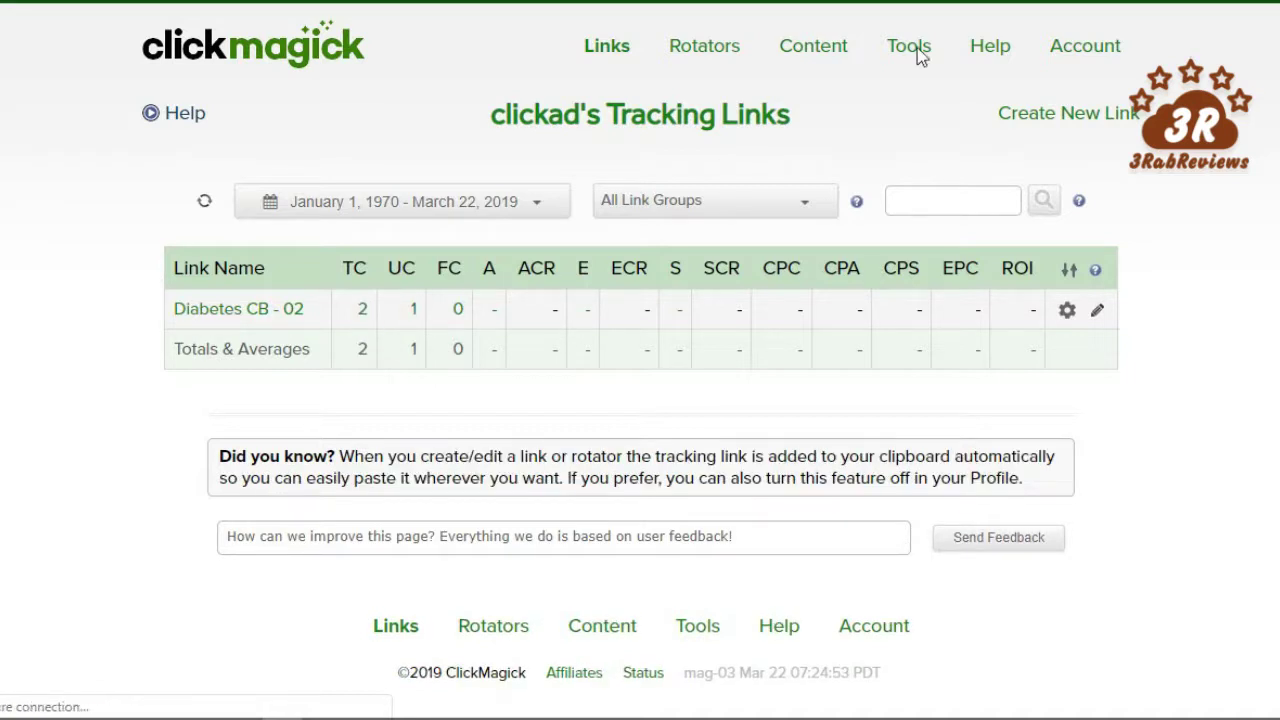
- Examine the landing page footer's About, Disclosures and Privacy Policy links and its diabetes4today.com copyright line
scroll(1114, 163, "down", 3)
scroll(676, 453, "down", 1)
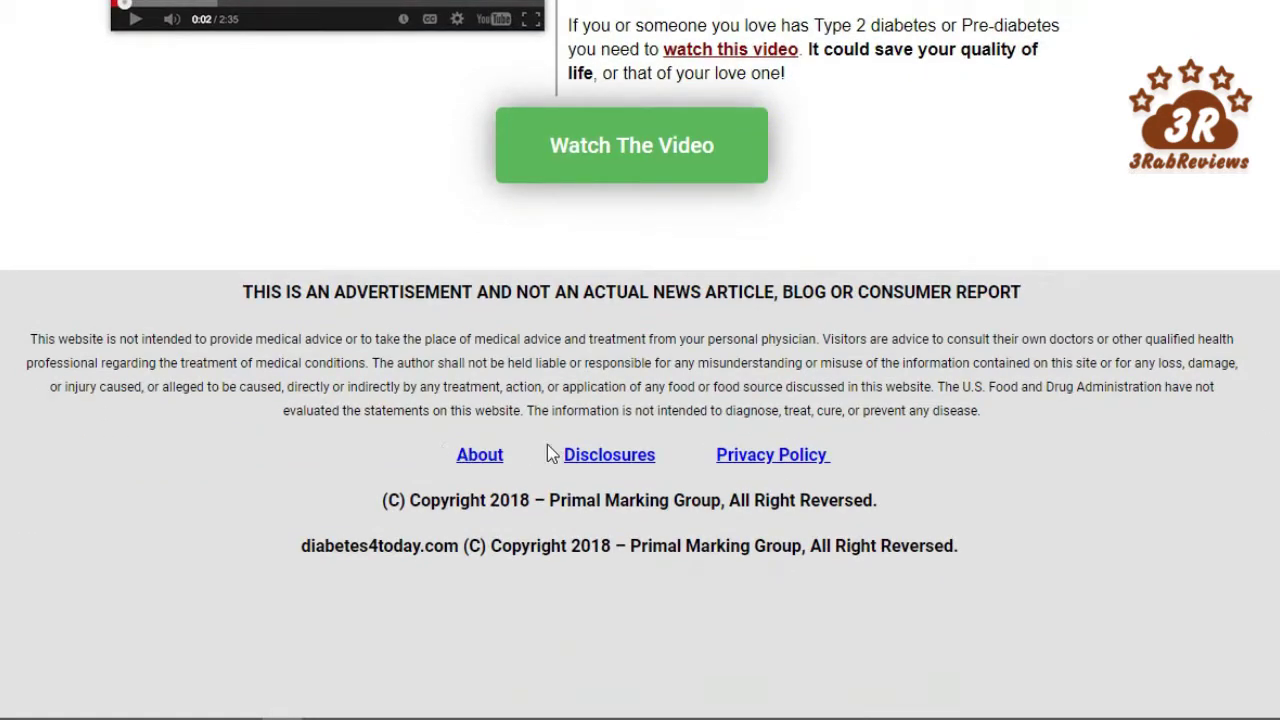
double_click(365, 553)
left_click(805, 545)
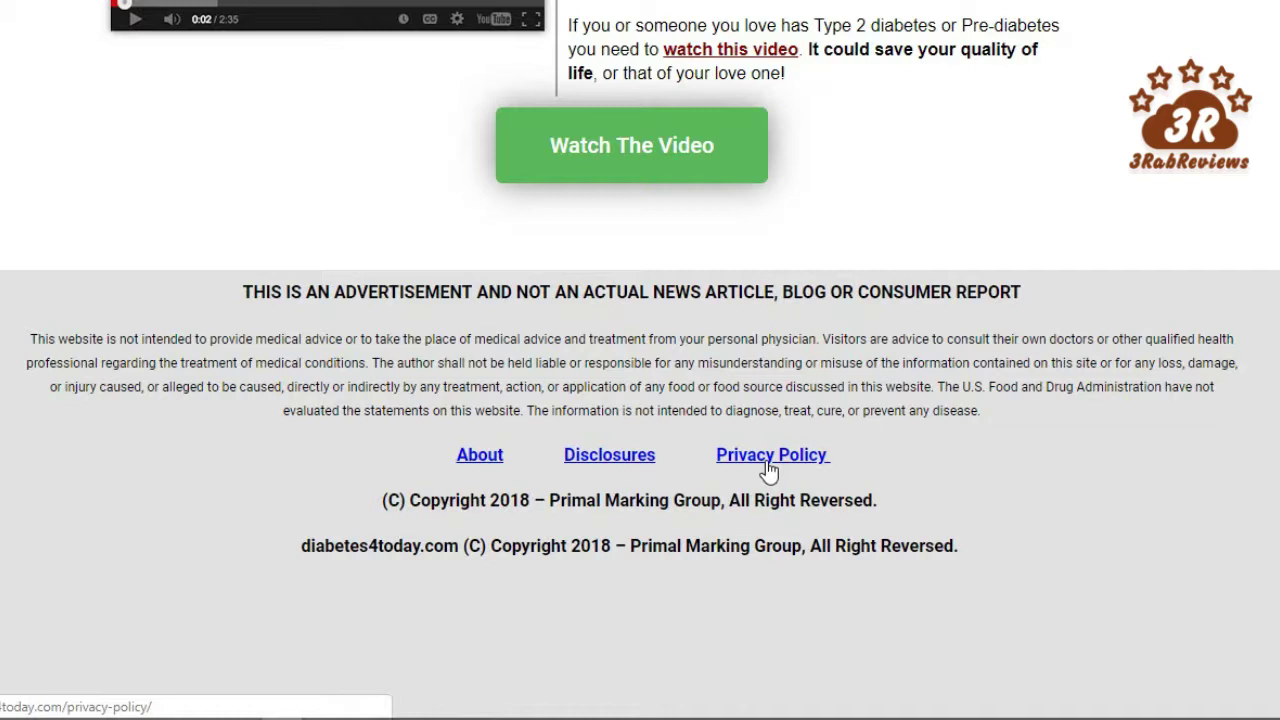
scroll(768, 470, "up", 1)
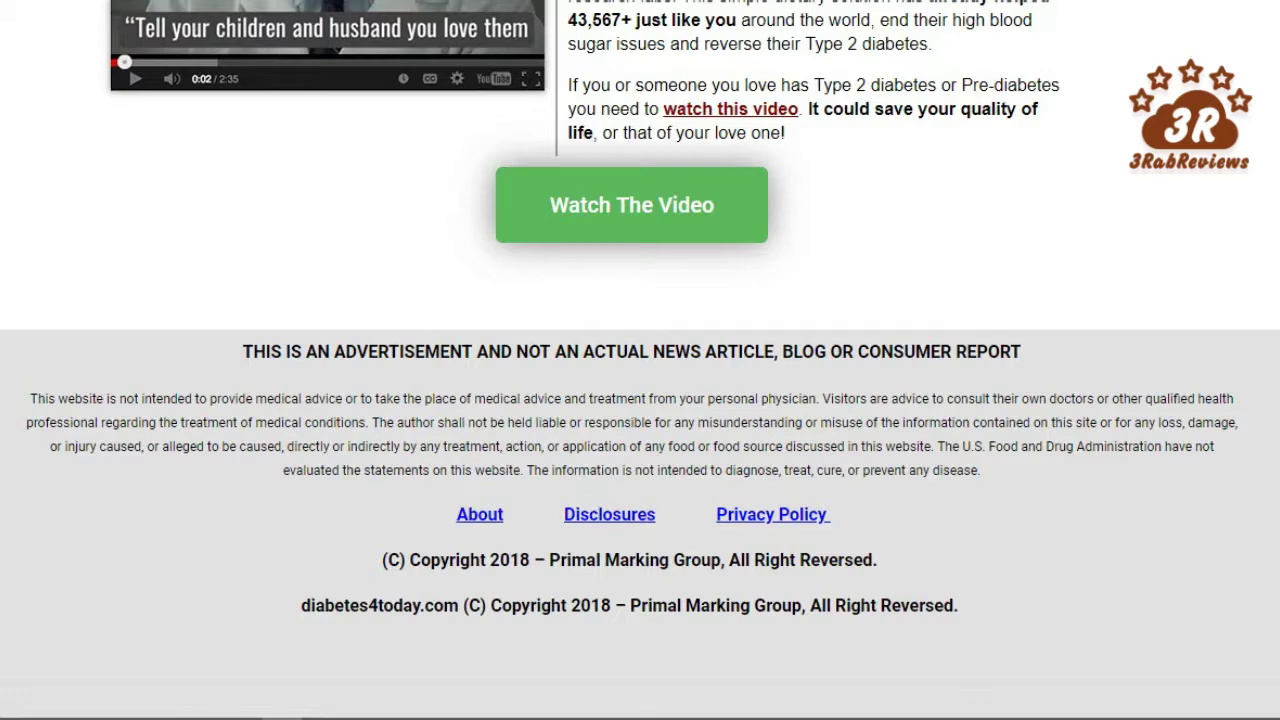
scroll(640, 360, "up", 5)
scroll(640, 360, "up", 1)
scroll(640, 360, "down", 1)
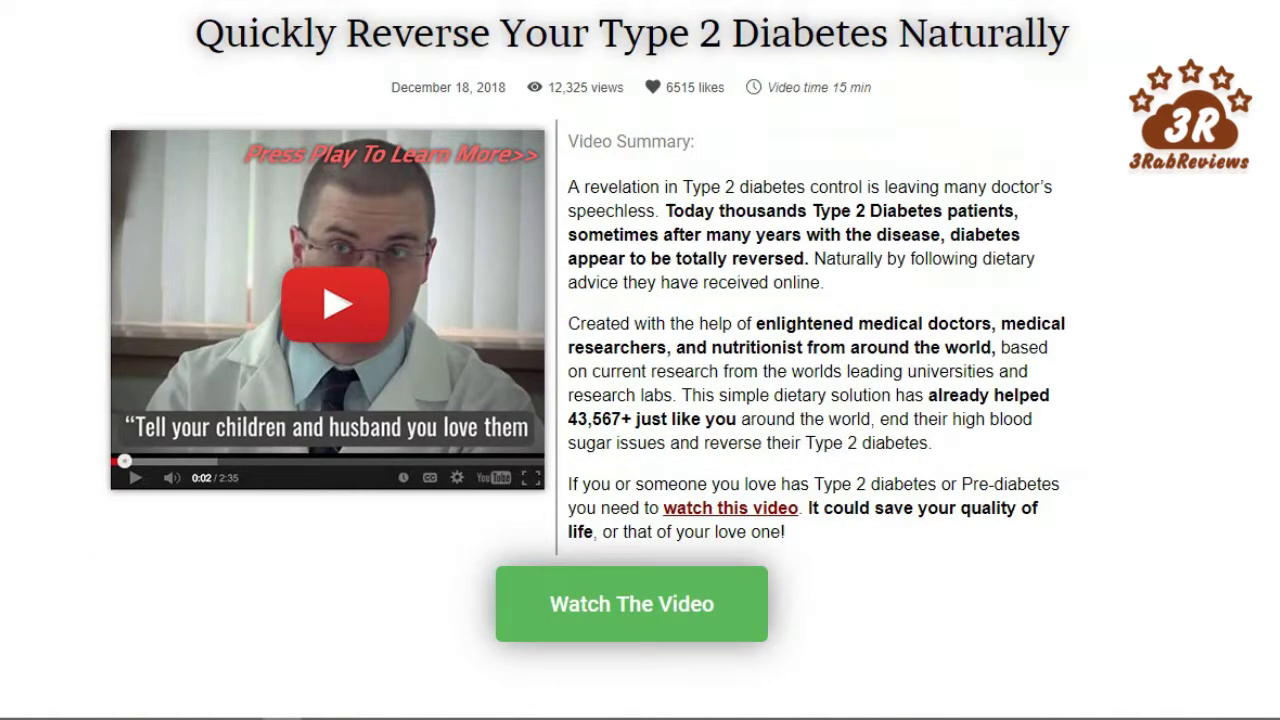
- Switch to File Explorer and go to the folder that contains the disclaimer, privacy-policy and terms folders
mouse_move(86, 700)
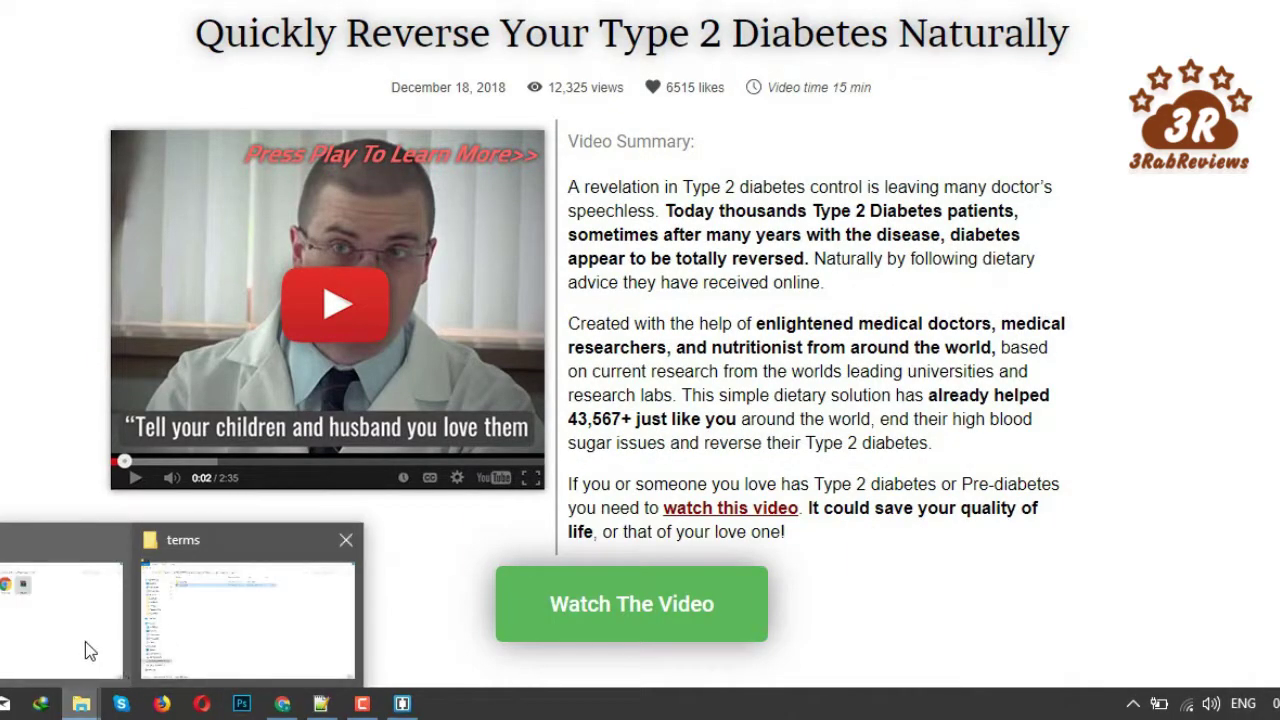
left_click(66, 631)
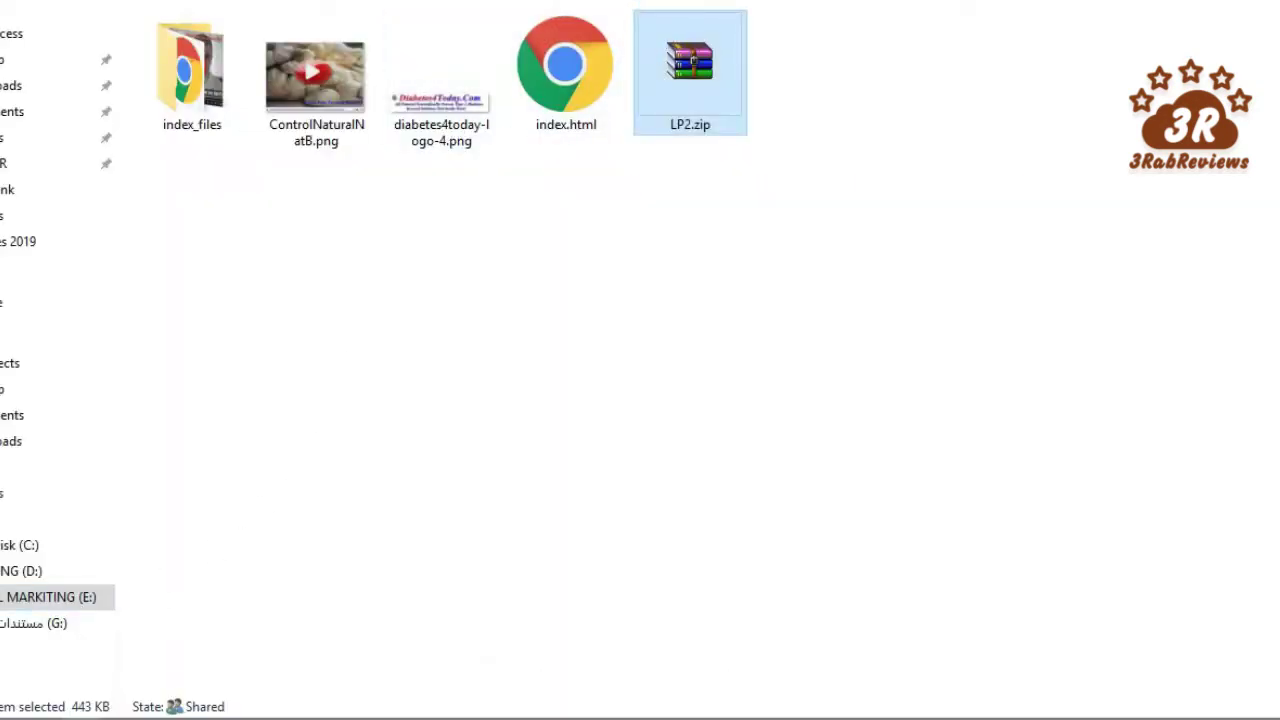
key("BackSpace")
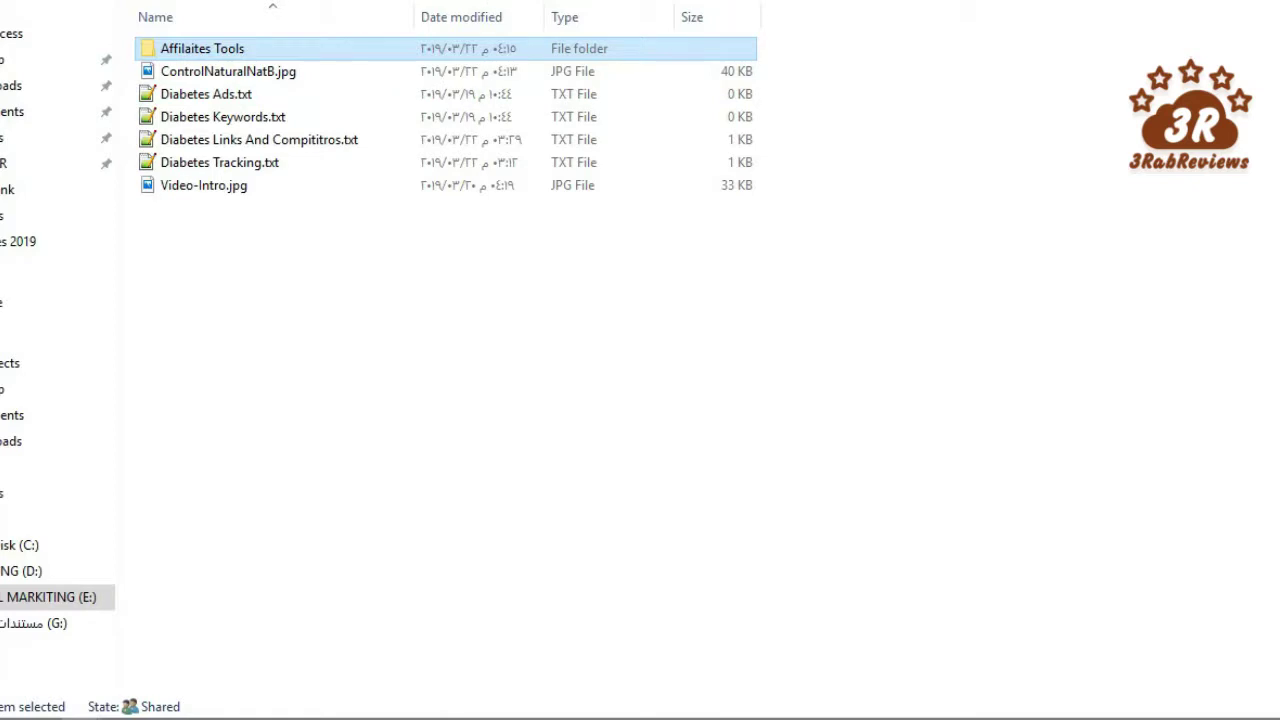
mouse_move(250, 715)
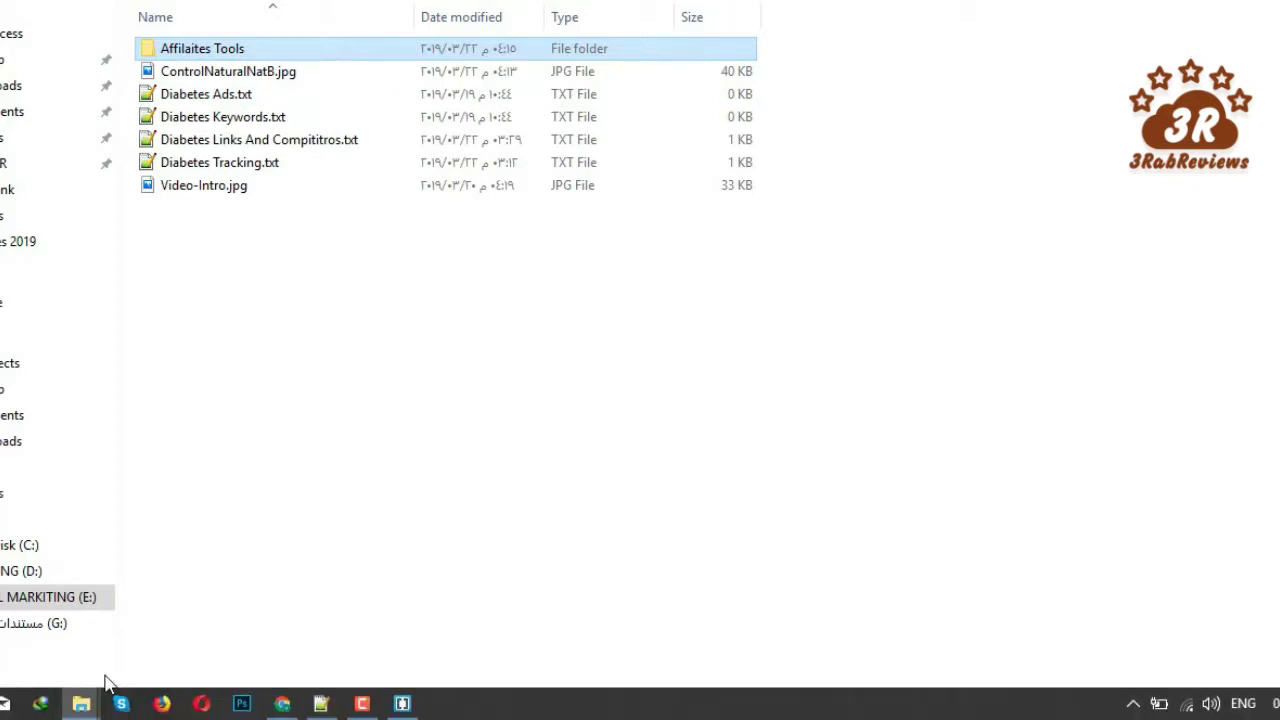
left_click(197, 618)
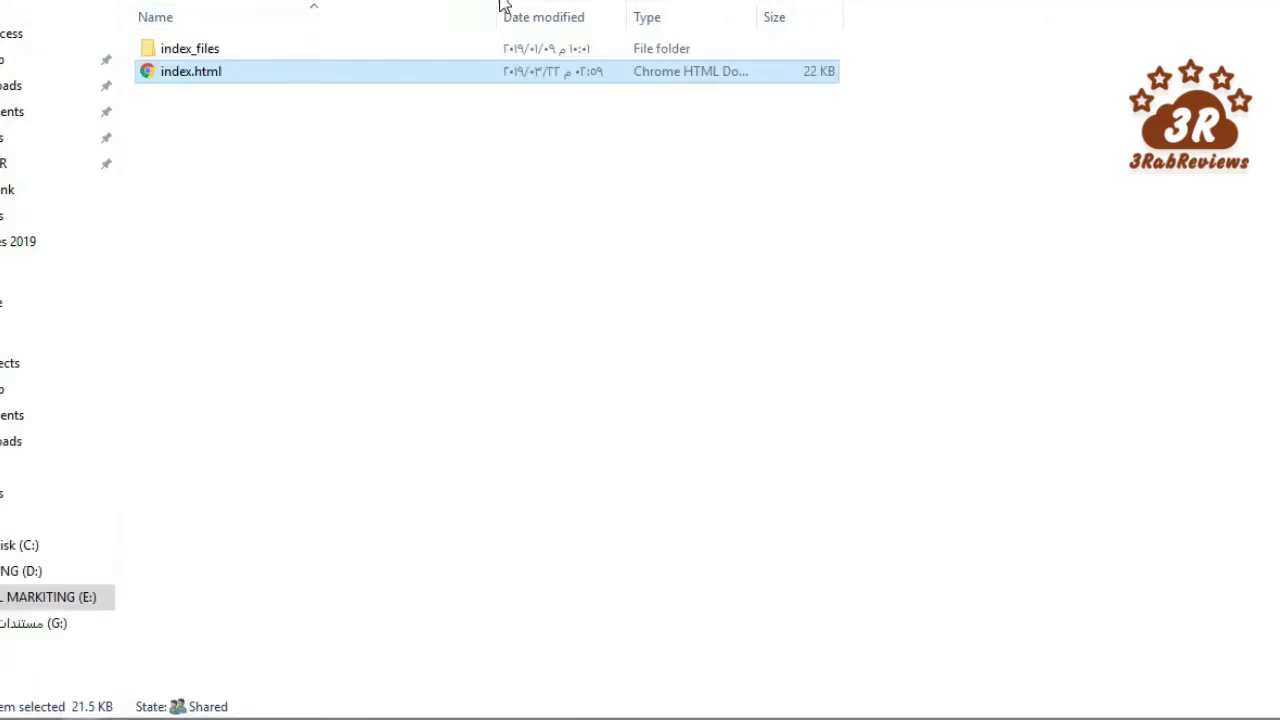
key("alt+Up")
left_click(258, 77)
left_click(258, 78)
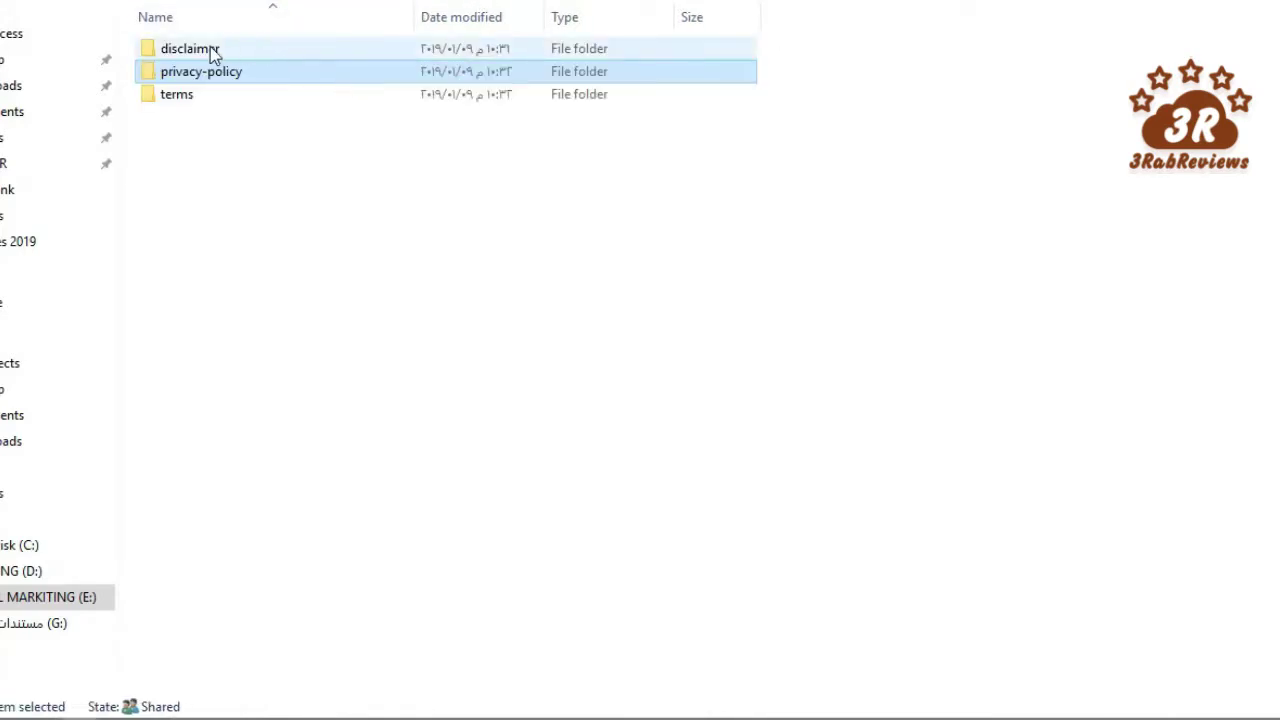
left_click_drag(206, 176, 170, 17)
left_click(226, 206)
left_click_drag(224, 206, 177, 6)
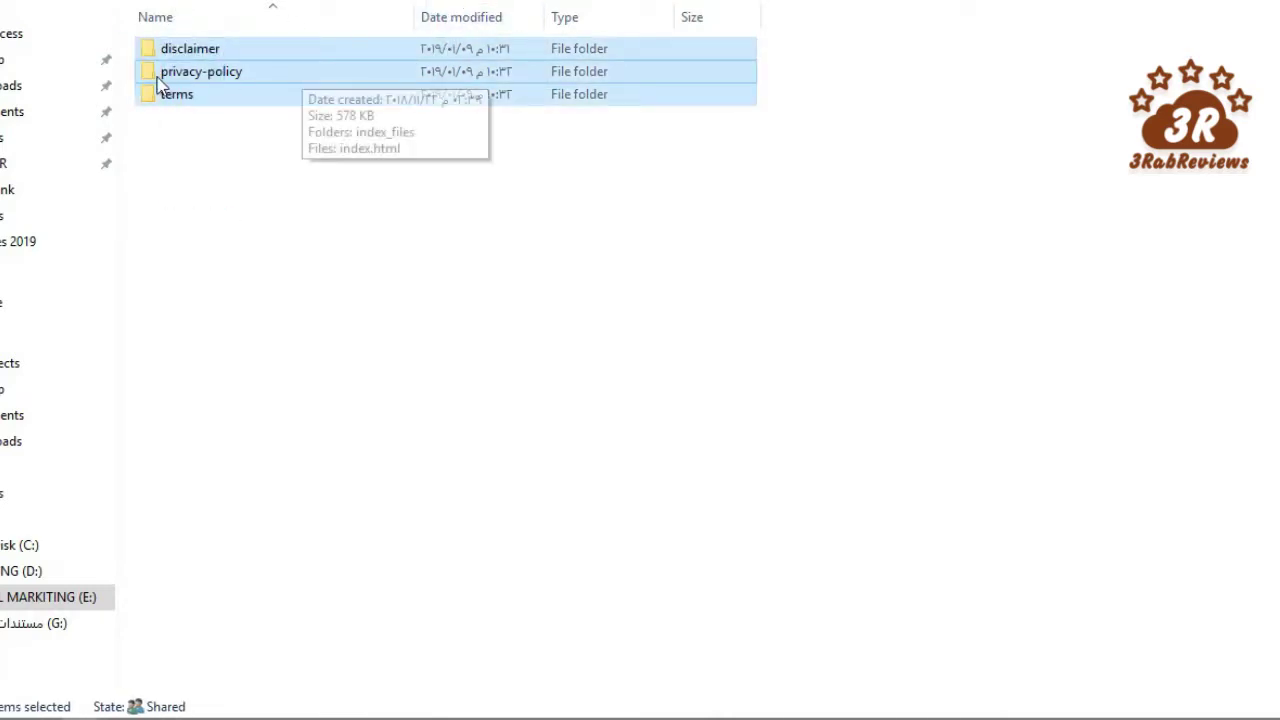
left_click(290, 236)
left_click(236, 52)
left_click(578, 130)
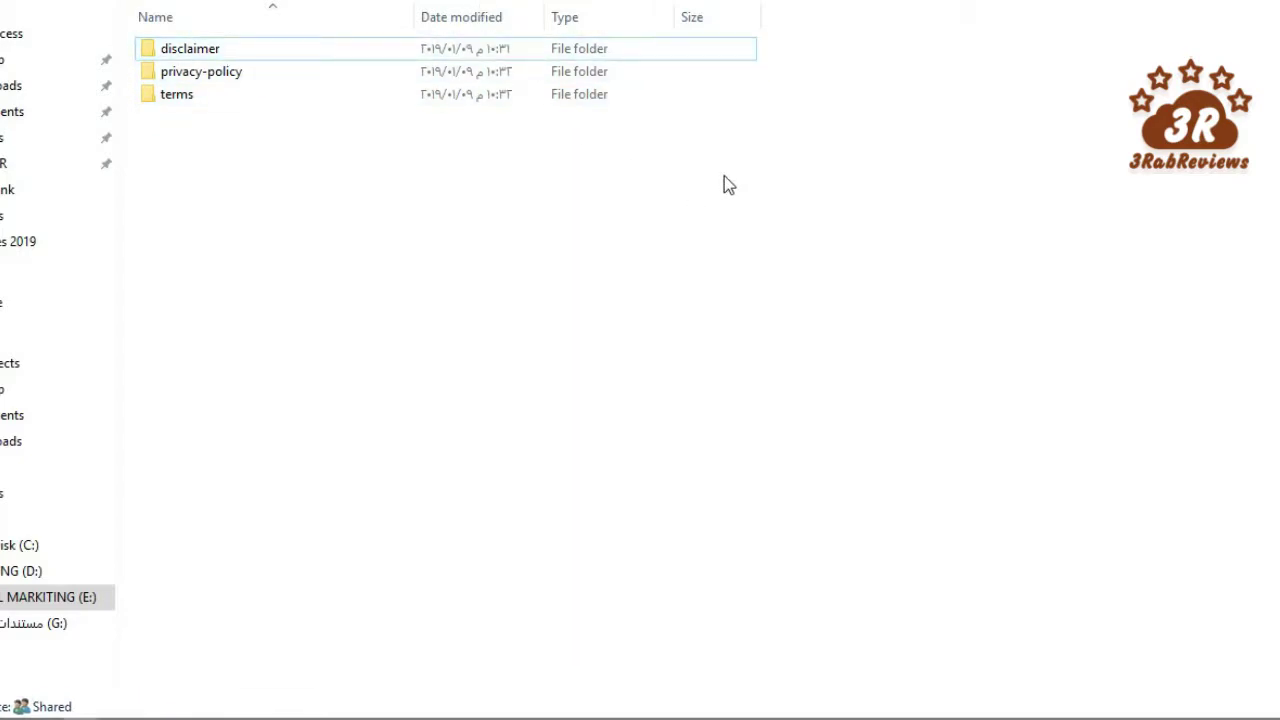
- Open the index.html file of the Policies folder's terms subfolder in Brackets
key("alt+Up")
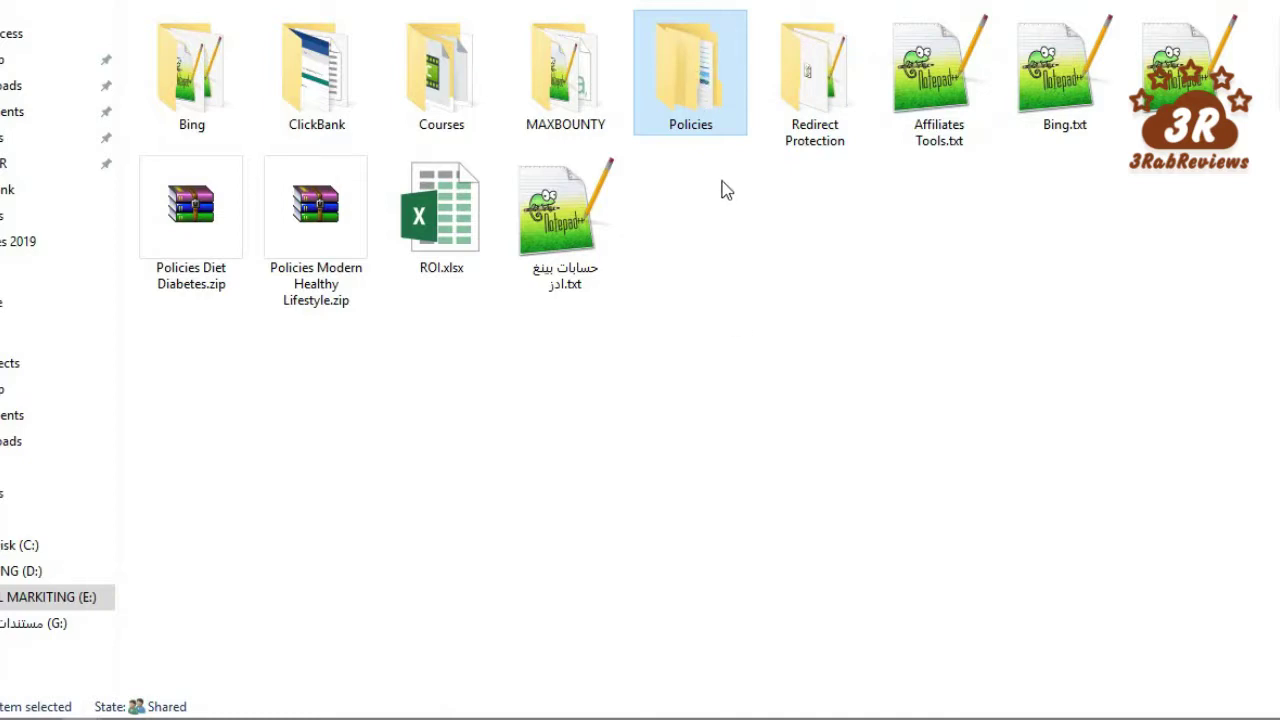
double_click(712, 95)
left_click_drag(257, 148, 148, 31)
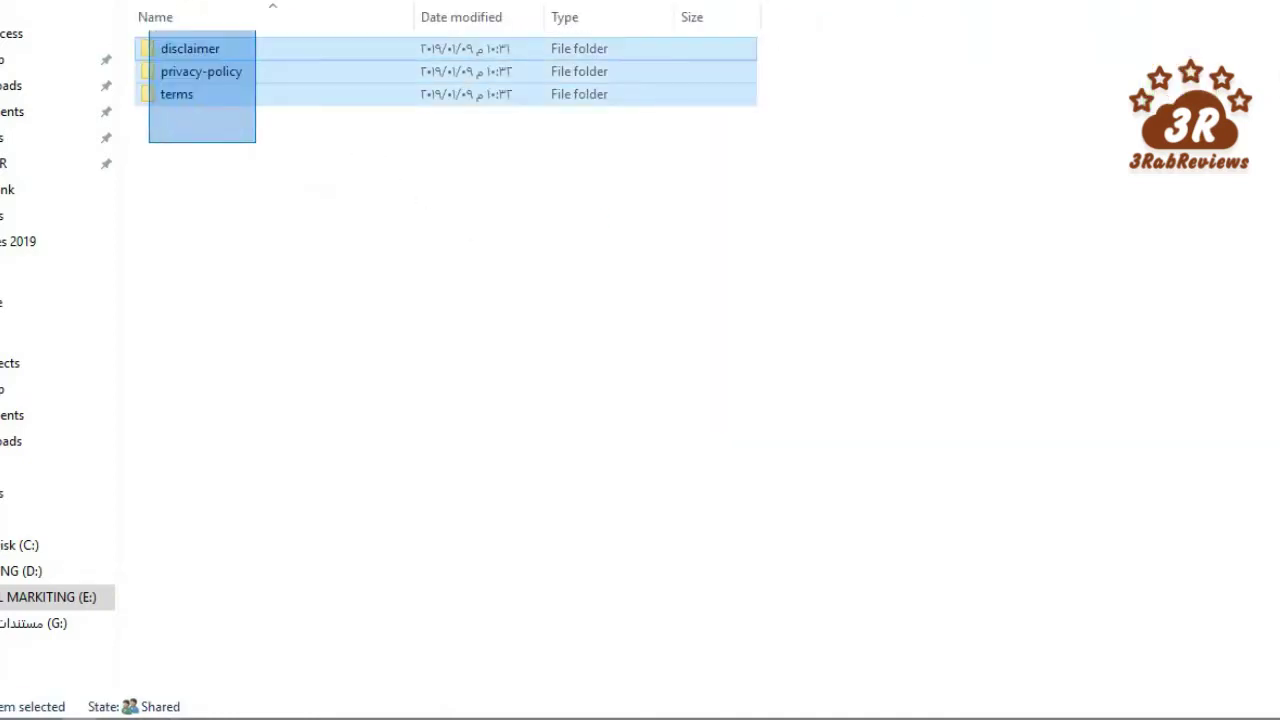
left_click(240, 97)
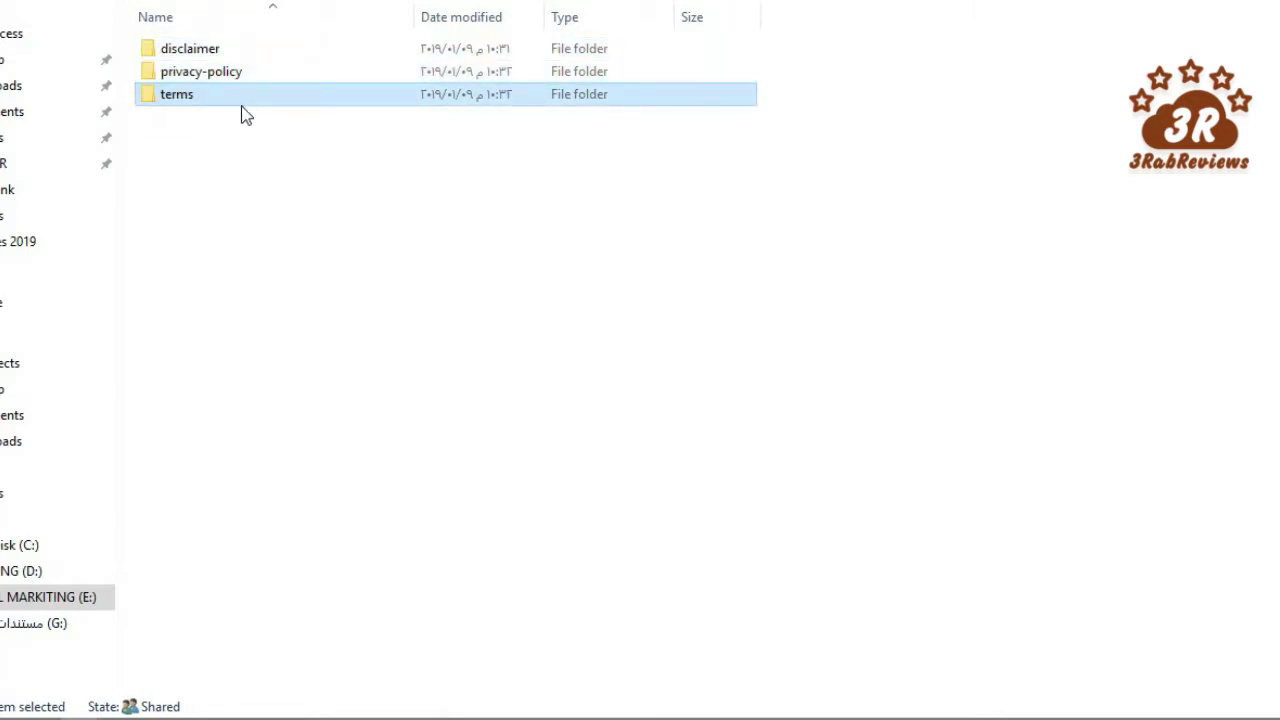
double_click(242, 104)
left_click(234, 84)
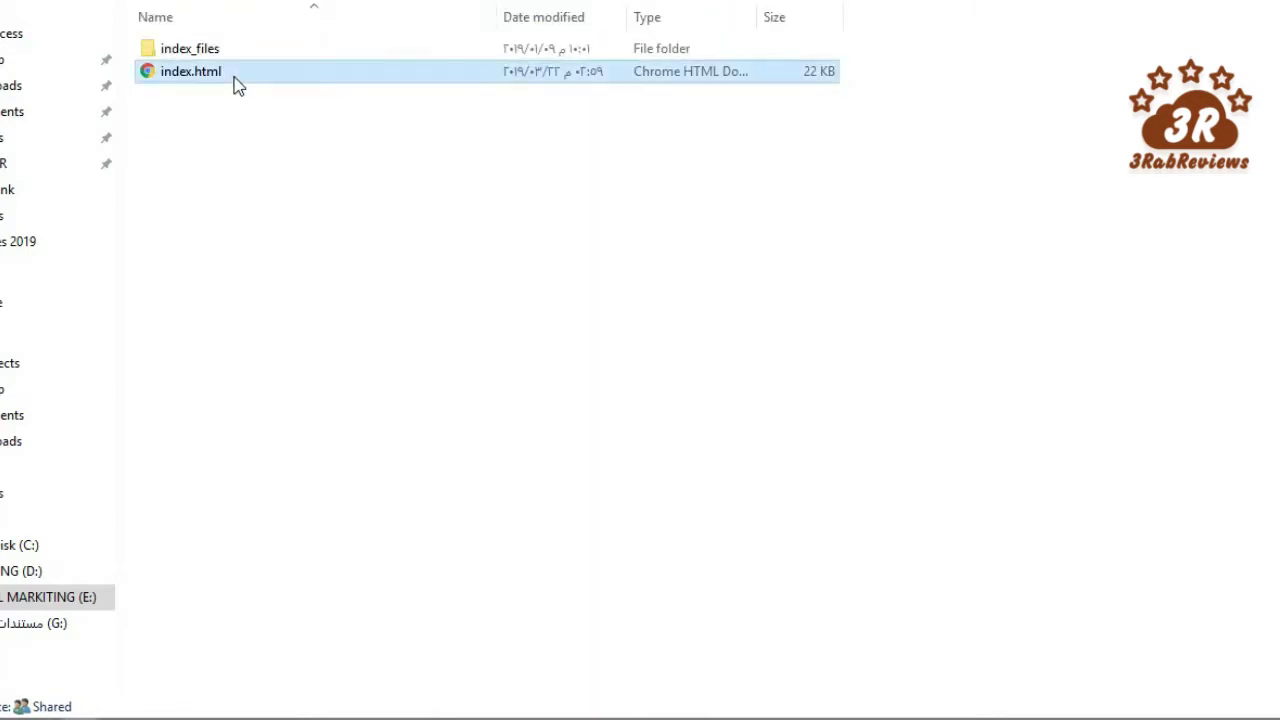
right_click(236, 86)
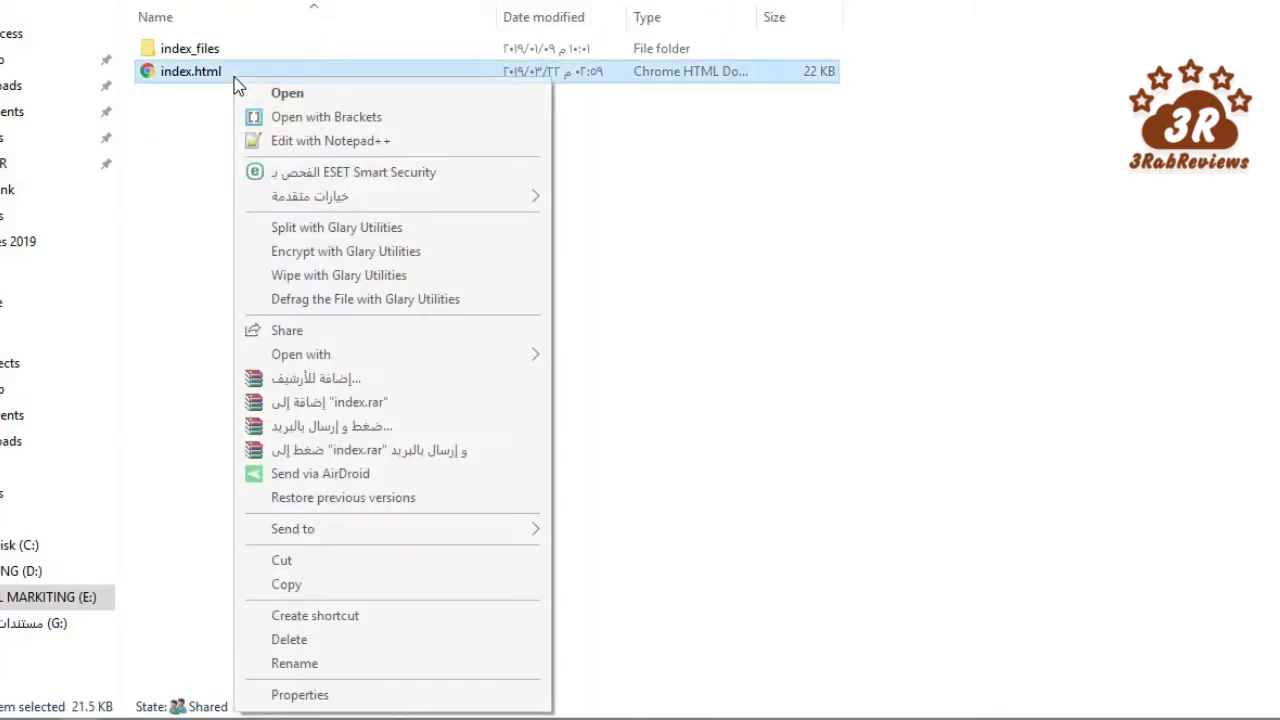
left_click(364, 120)
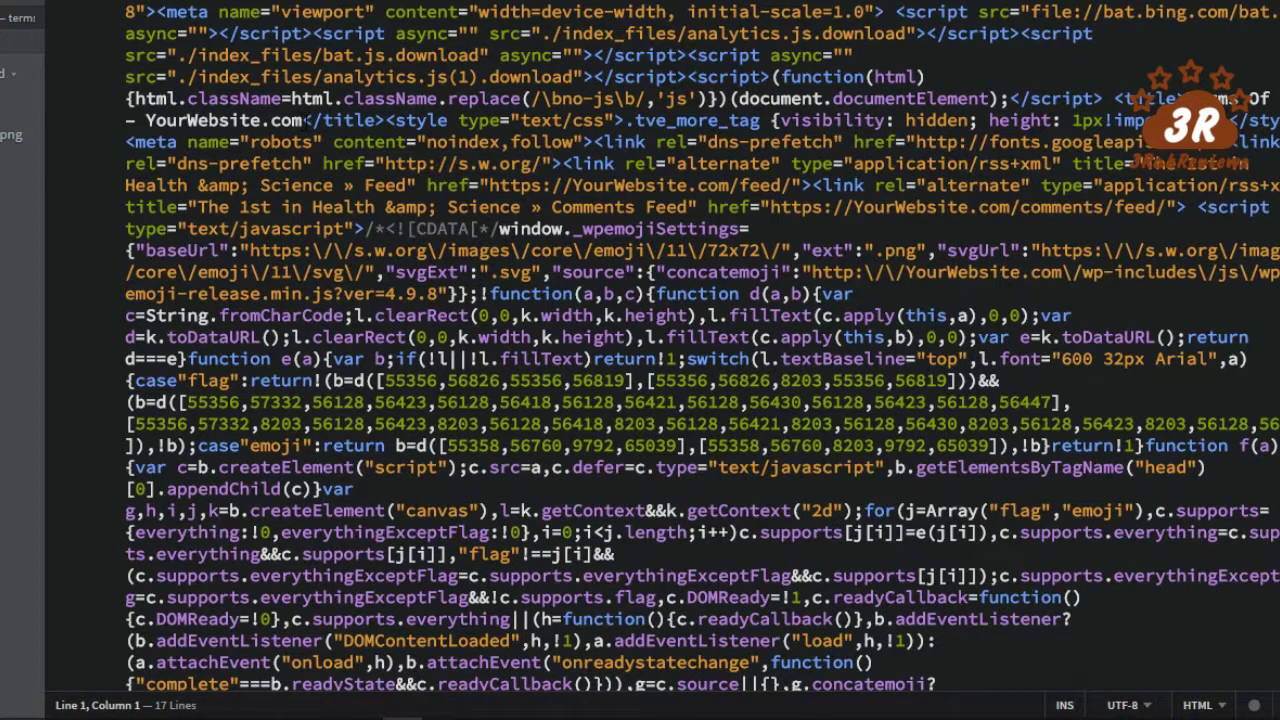
- Set up a replacement of YourWebsite.com with diet-diabetes.com in the terms page
left_click_drag(303, 120, 147, 120)
key("ctrl+c")
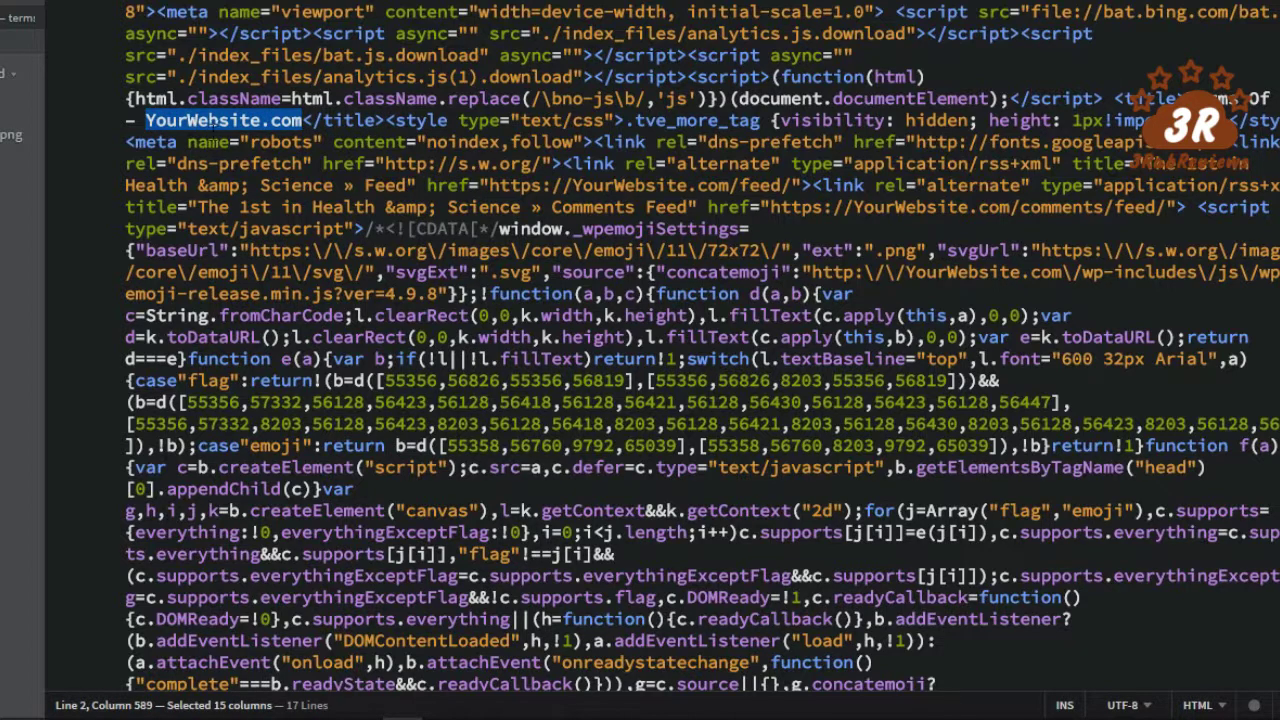
left_click(218, 120)
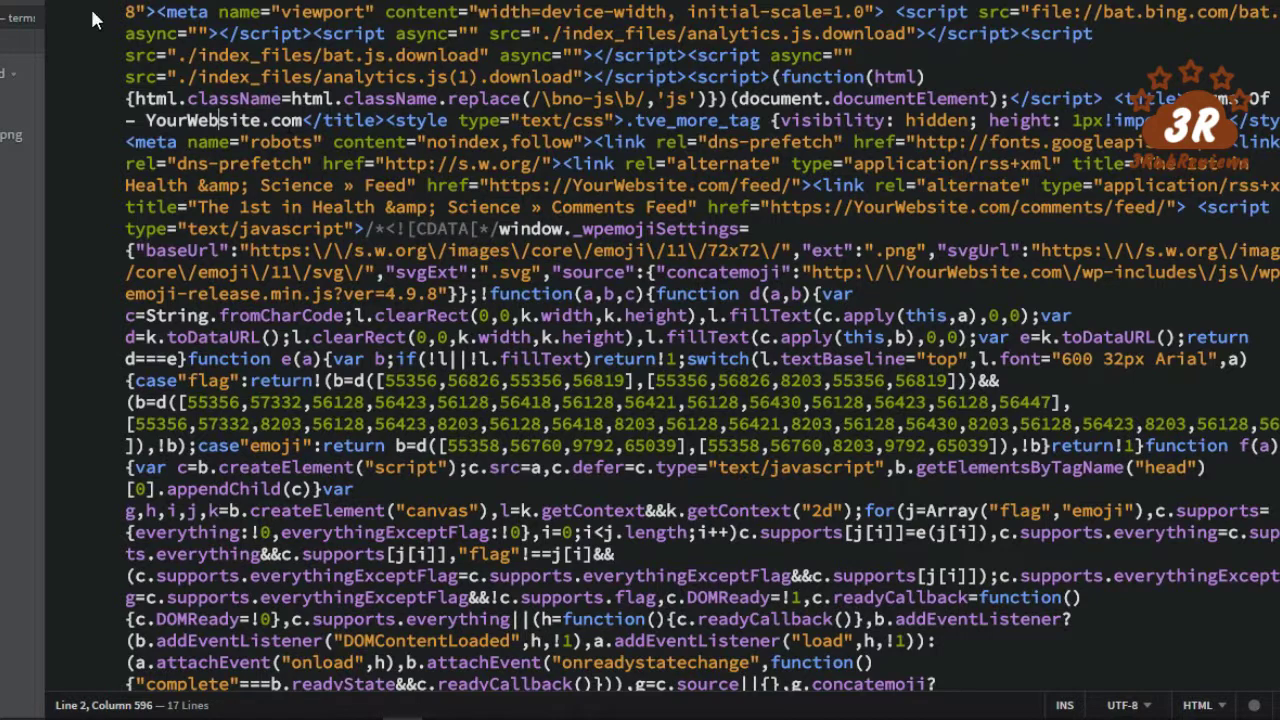
key("alt+i")
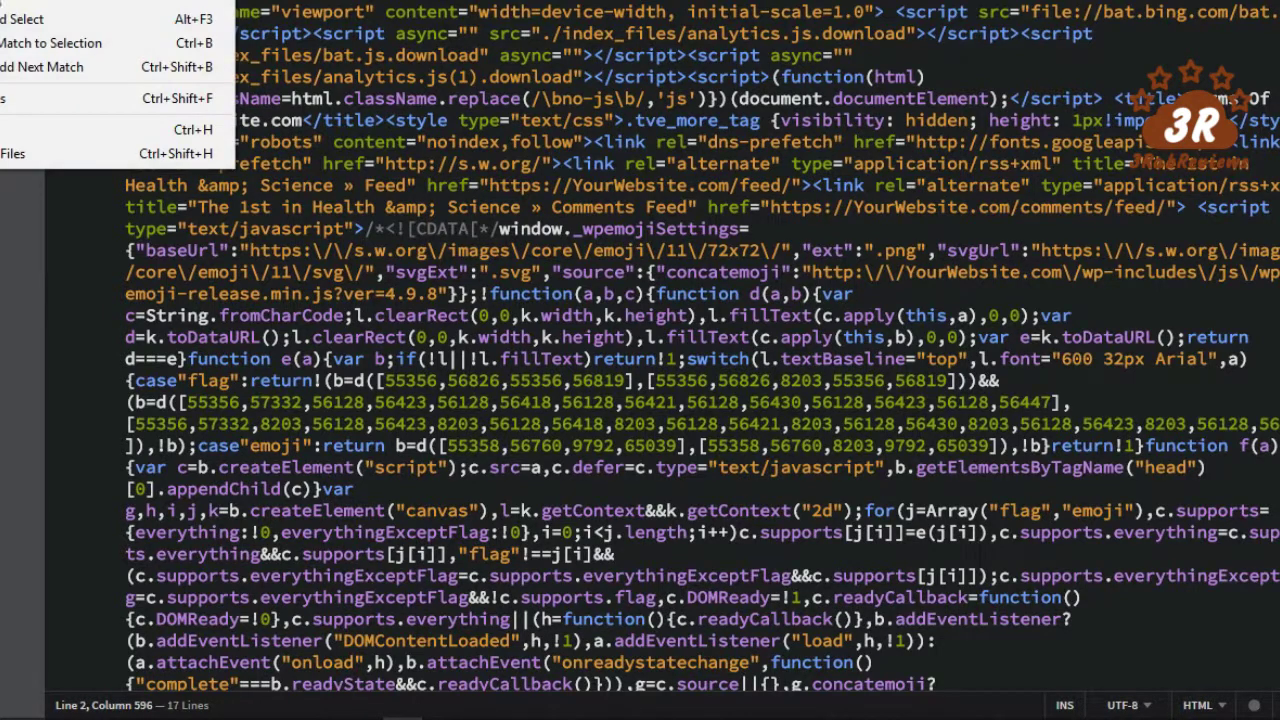
key("Escape")
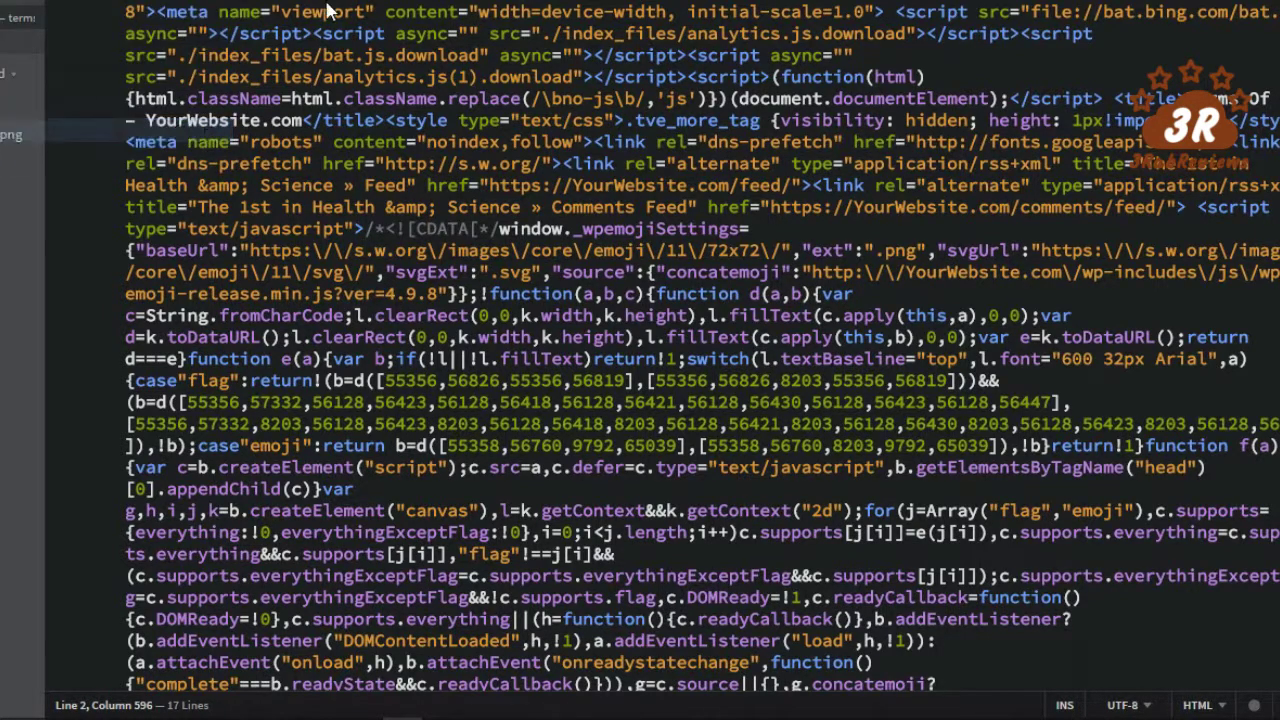
scroll(283, 20, "up", 1)
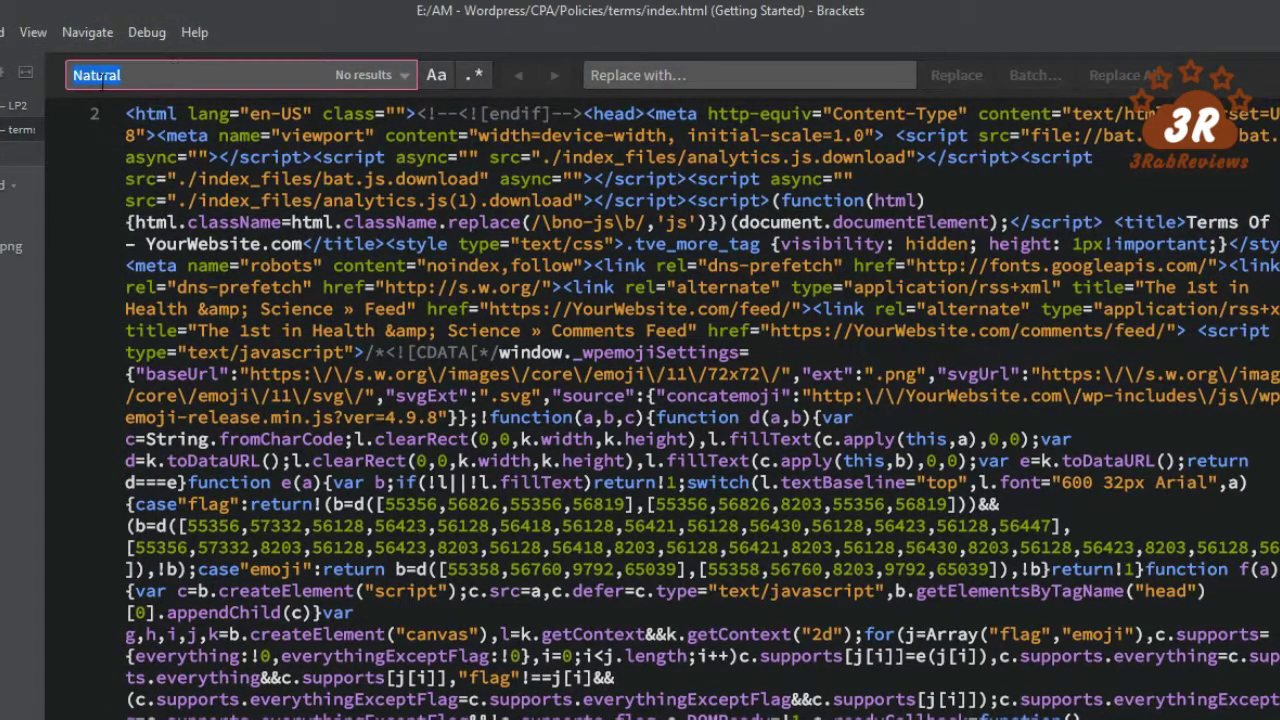
key("ctrl+v")
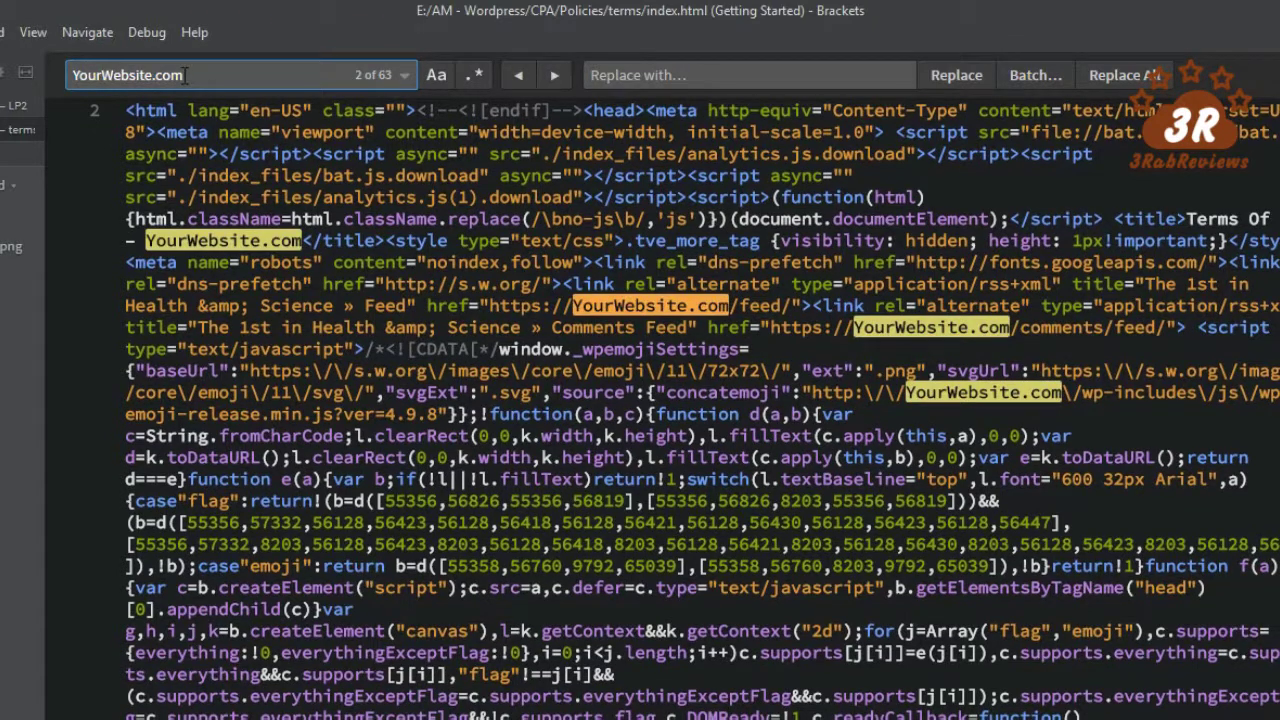
left_click(651, 76)
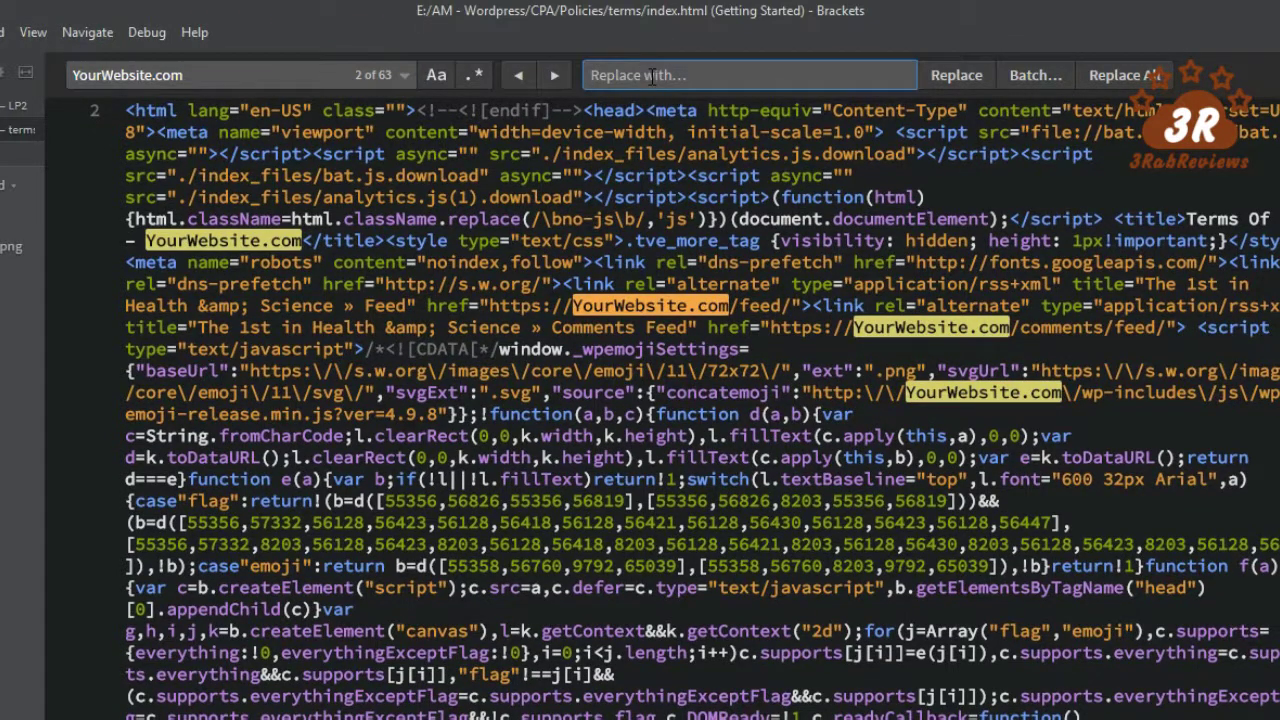
type("diet-diabetes.com")
- Clear the replacement and search texts and close find-and-replace without changing the terms page
triple_click(716, 76)
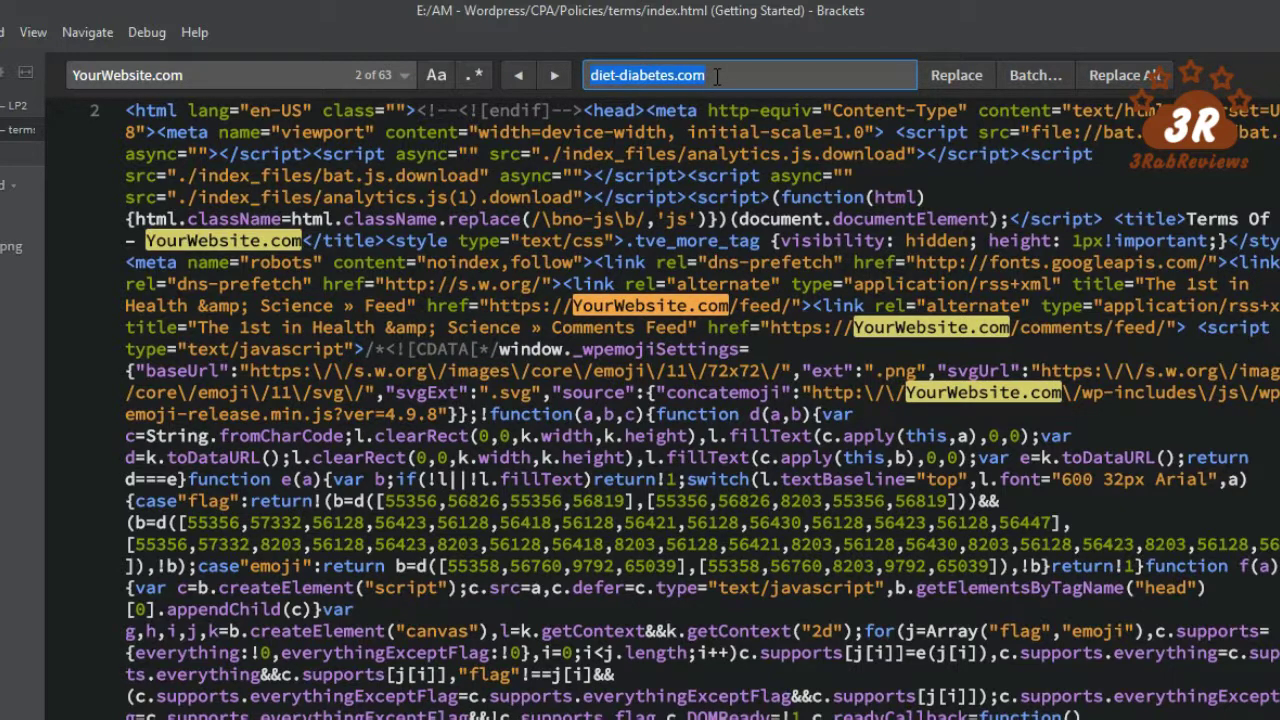
key("BackSpace")
triple_click(332, 67)
key("ctrl+c")
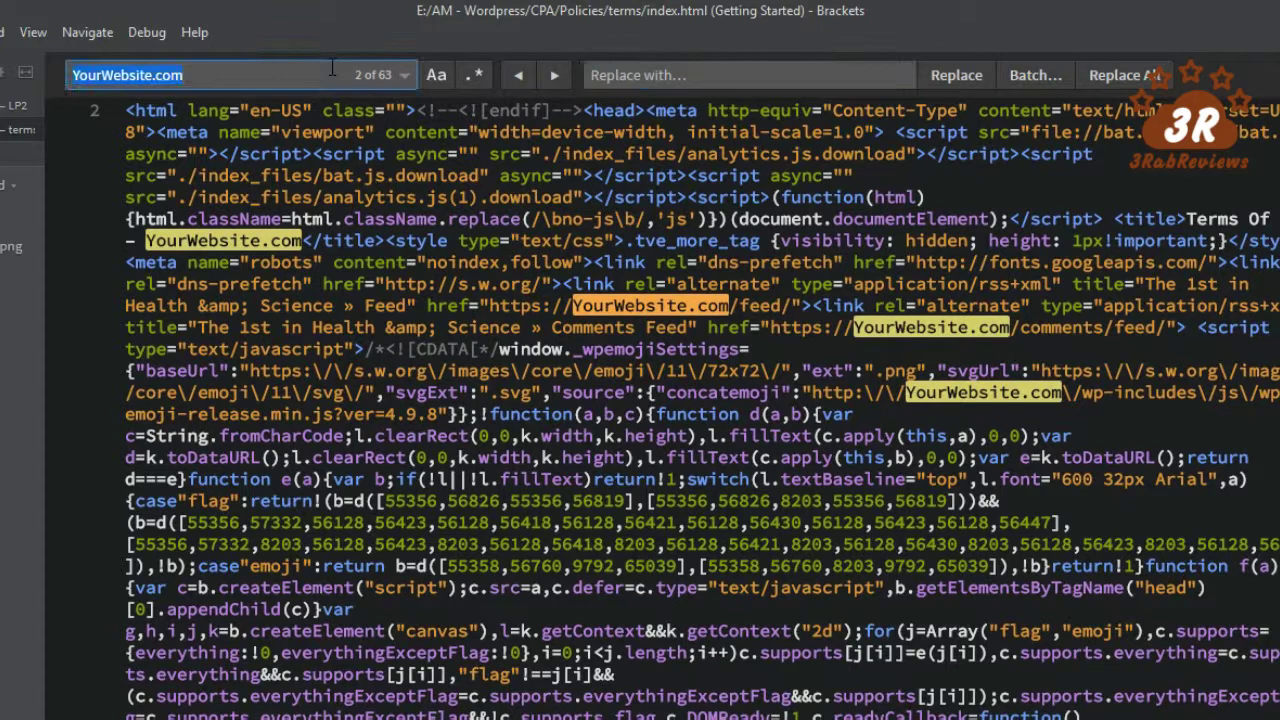
key("BackSpace")
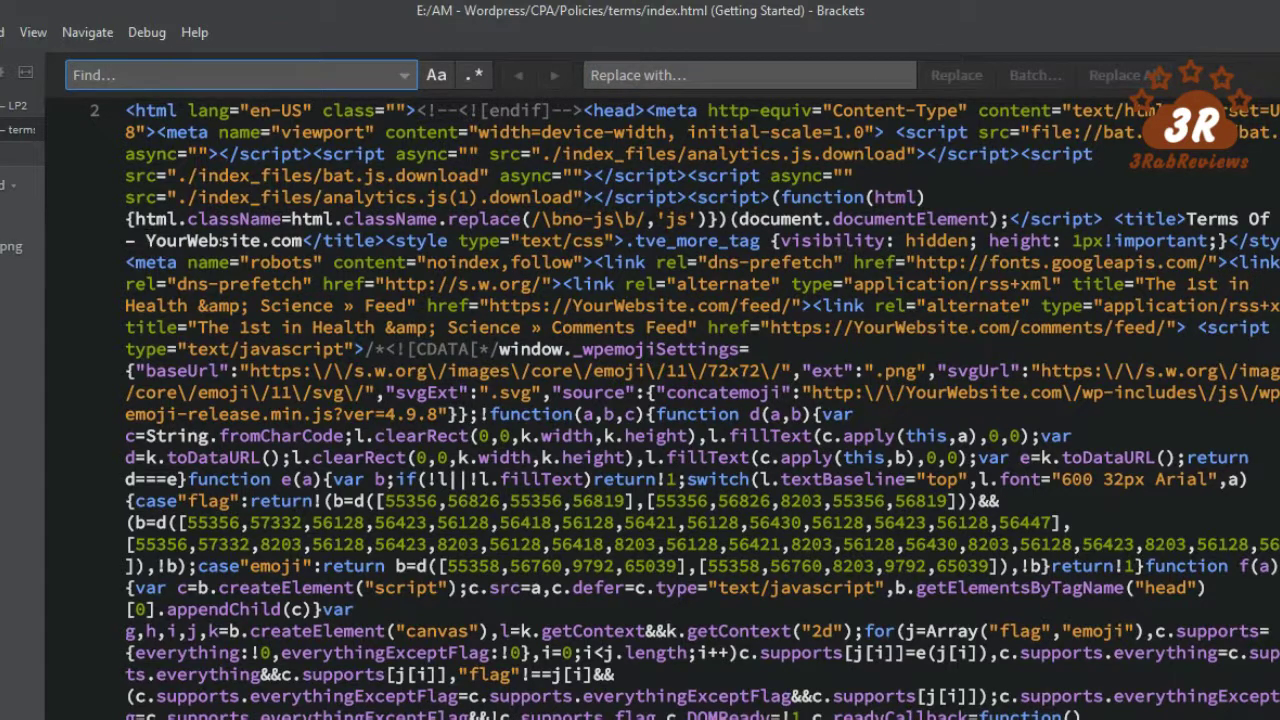
key("Escape")
left_click(300, 232)
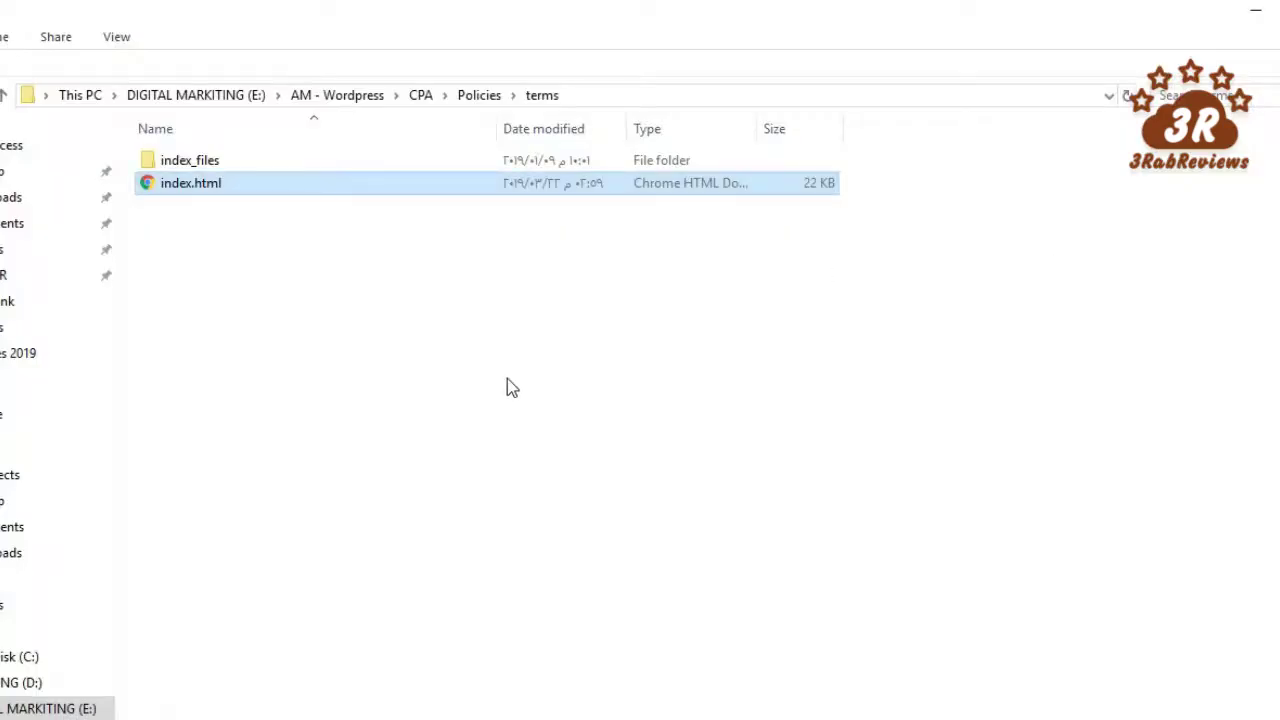
- Return to the Policies folder in File Explorer and open the index.html file of its privacy-policy subfolder in Brackets
left_click(492, 94)
left_click(249, 194)
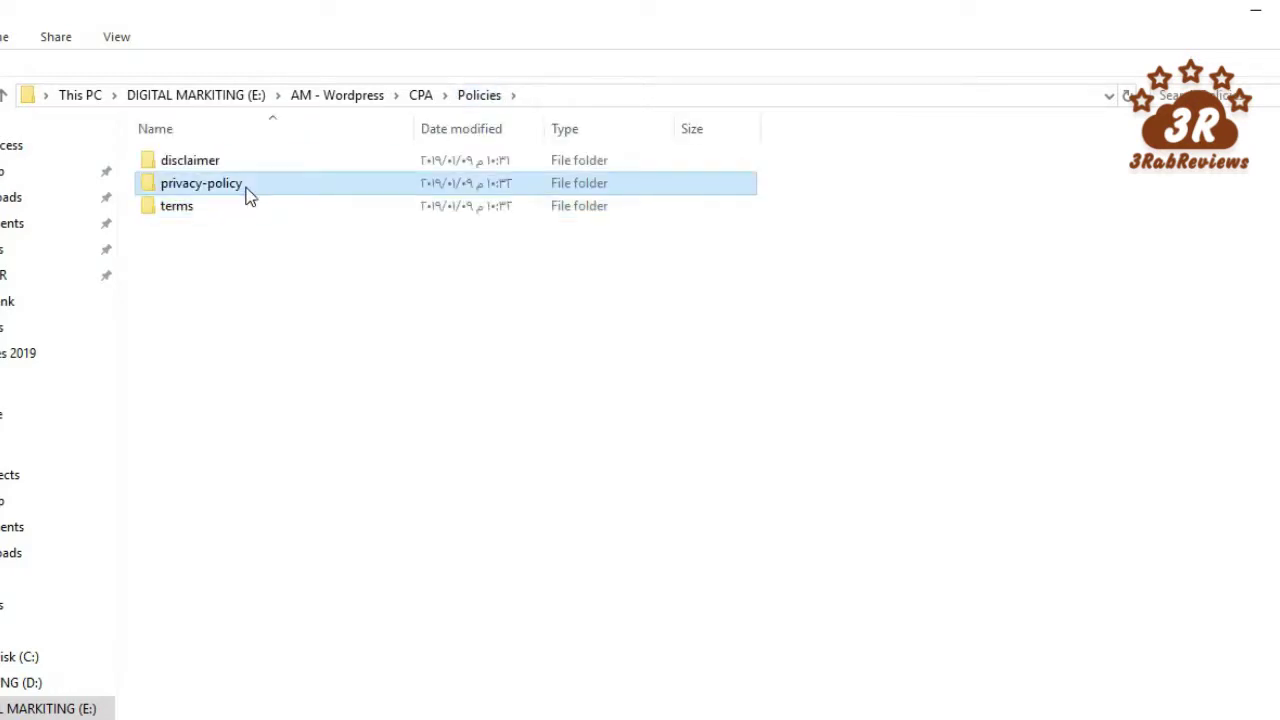
double_click(249, 194)
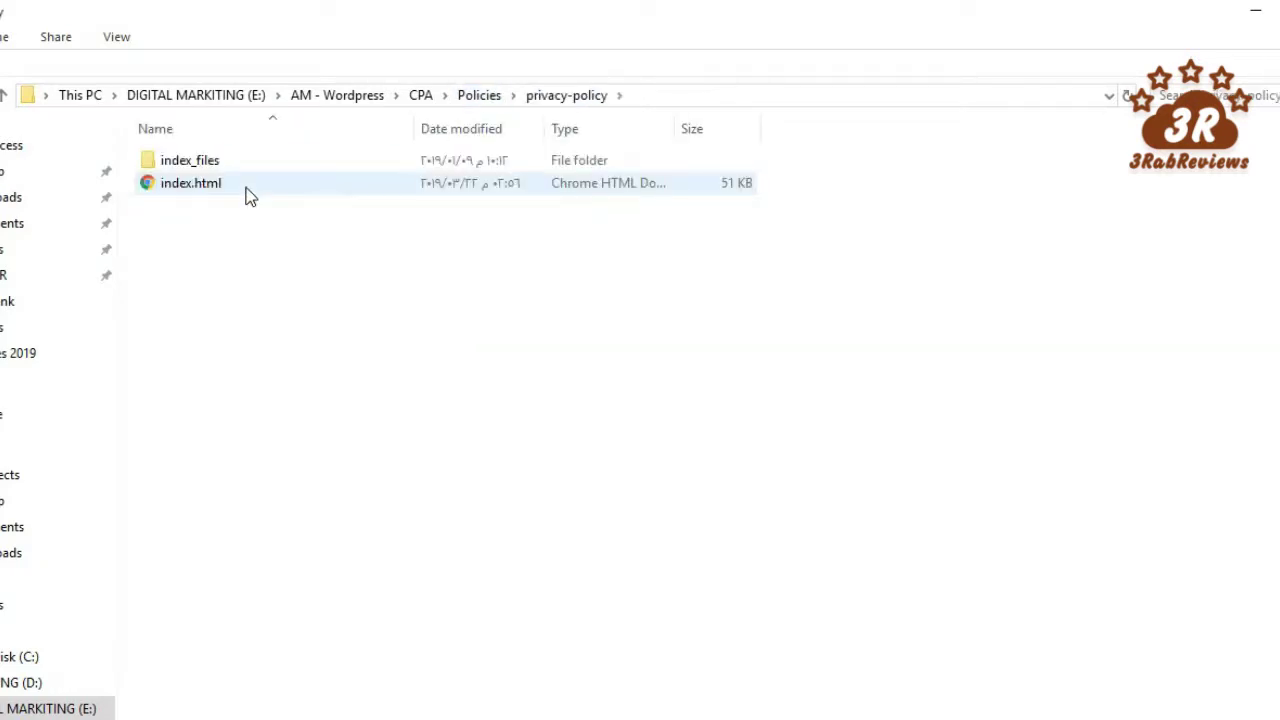
left_click(247, 194)
right_click(247, 194)
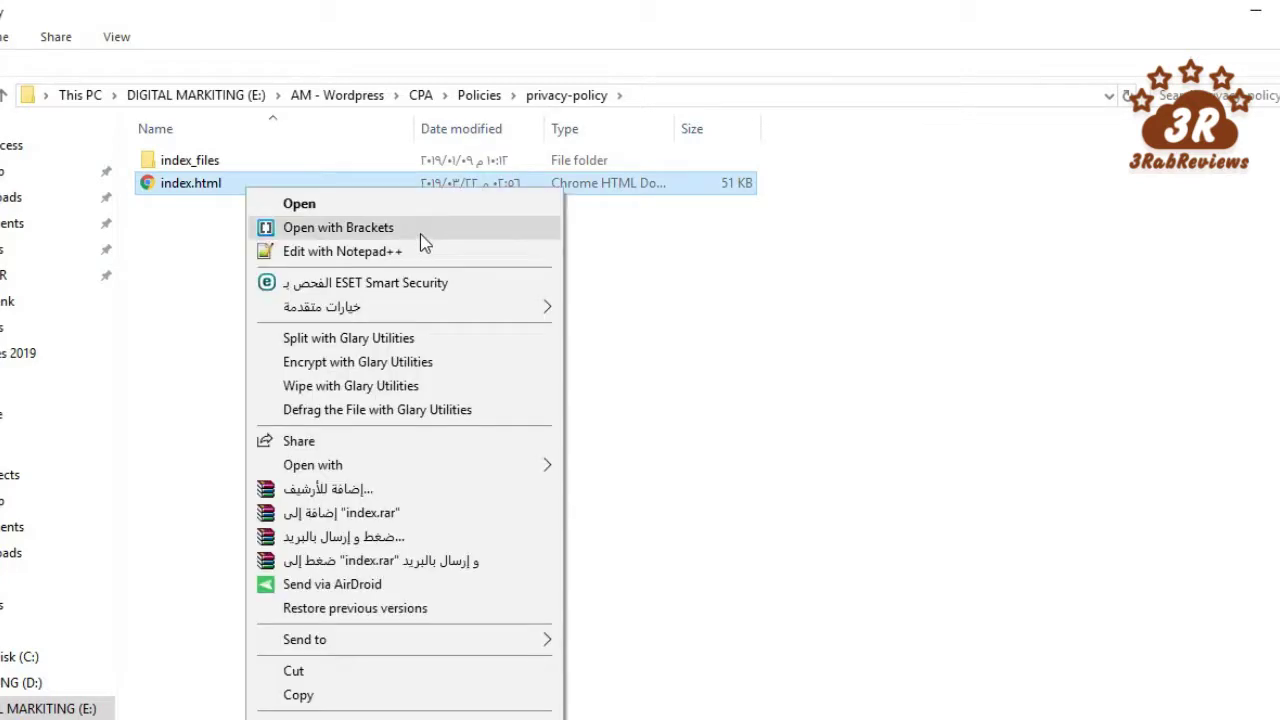
left_click(421, 236)
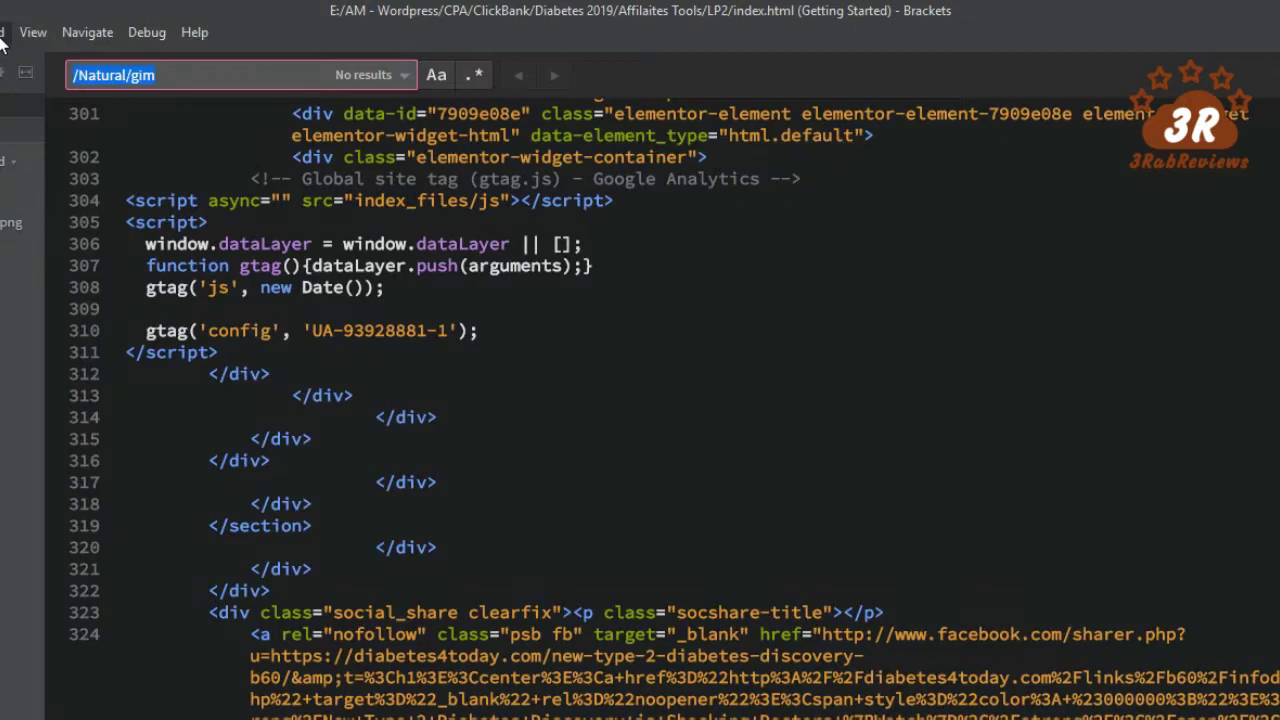
- Set up a replacement of YourWebsite.com with diet-diabetes.com in the privacy policy page and close find-and-replace without applying it
left_click(2, 32)
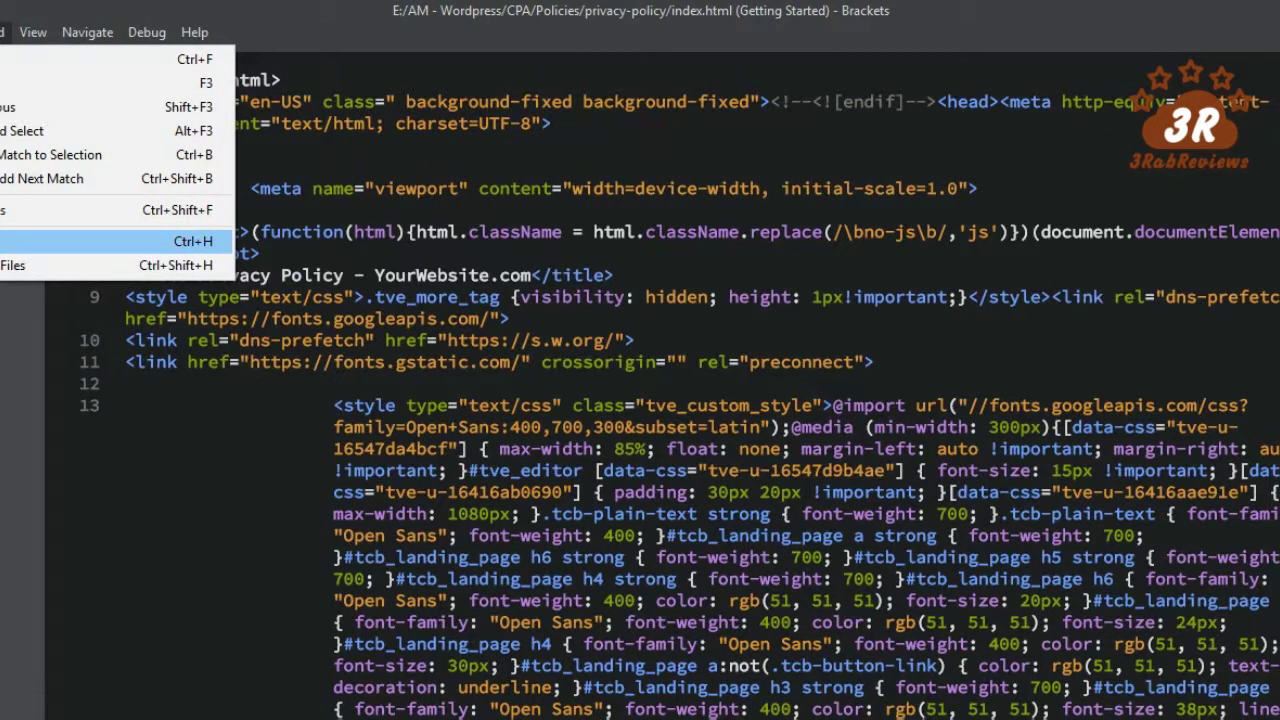
left_click(3, 242)
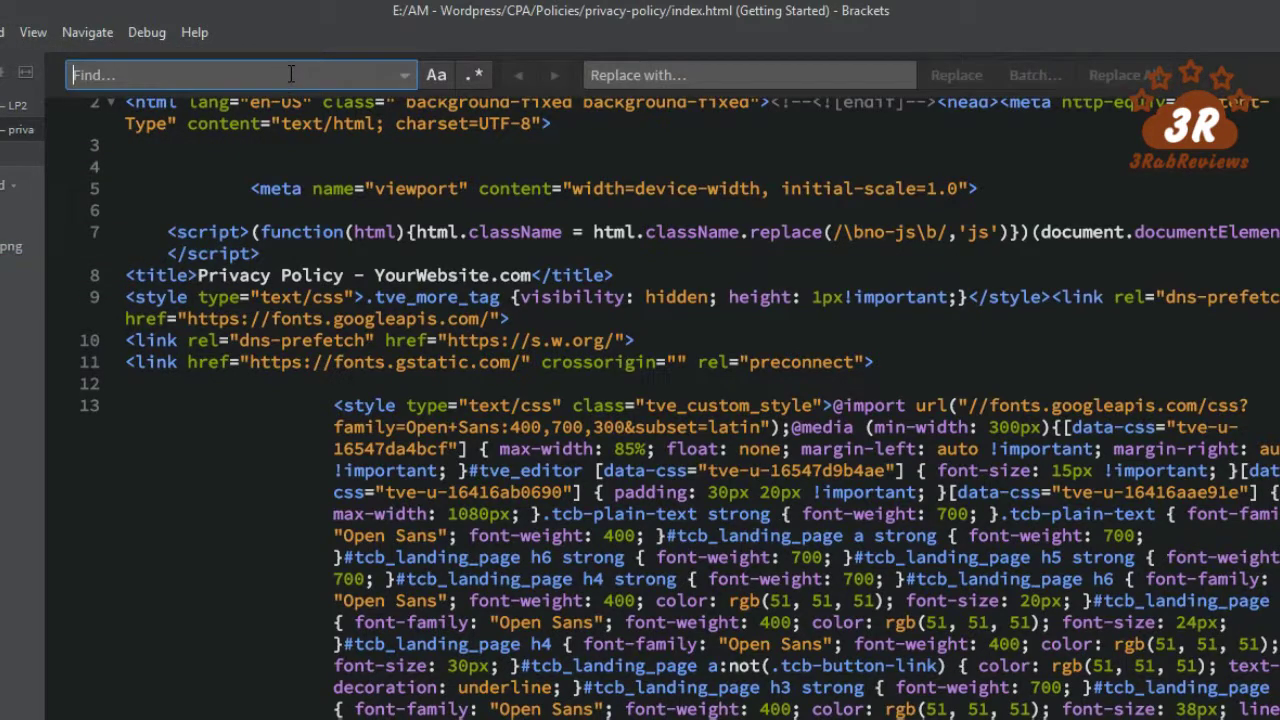
type("Y")
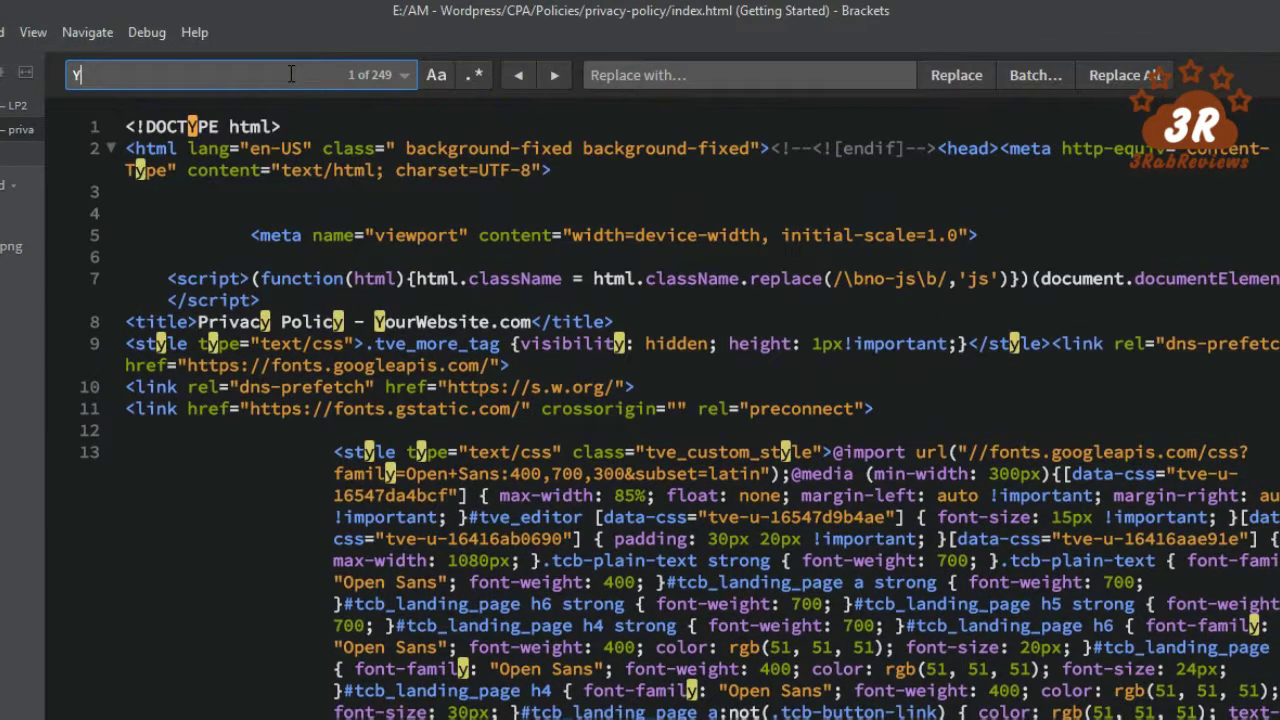
type("ourWebsite.com")
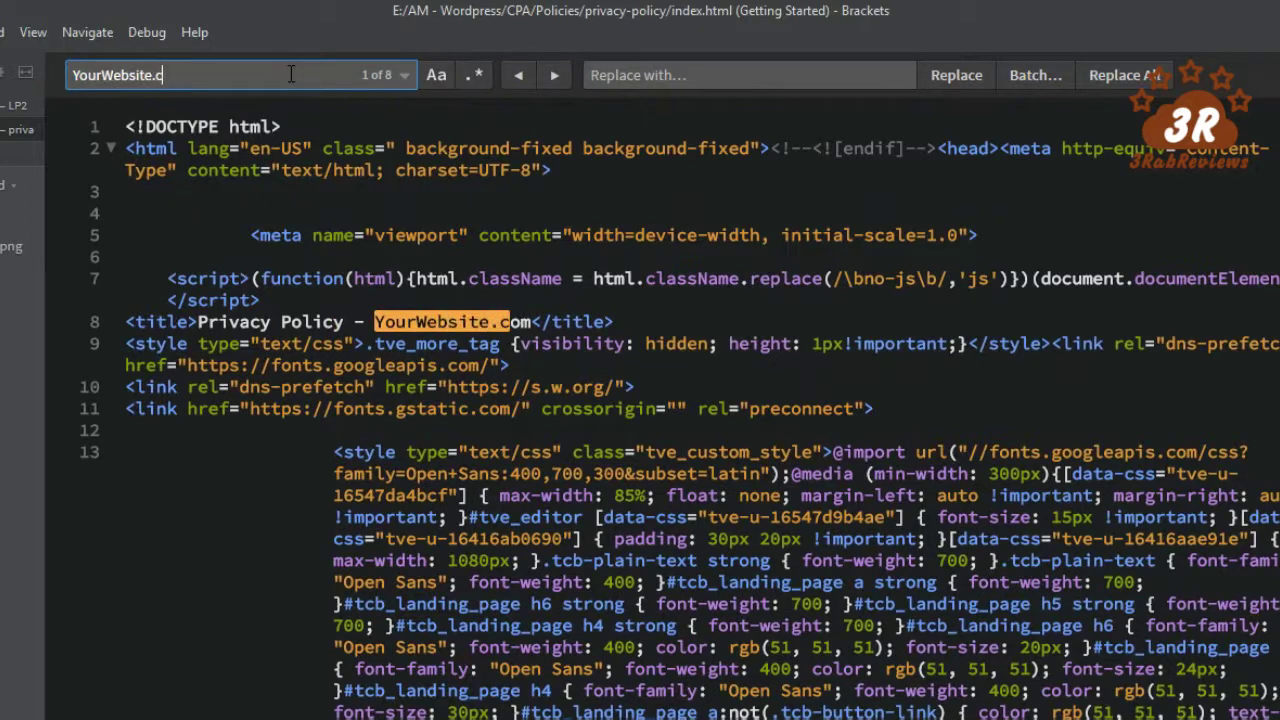
left_click(668, 76)
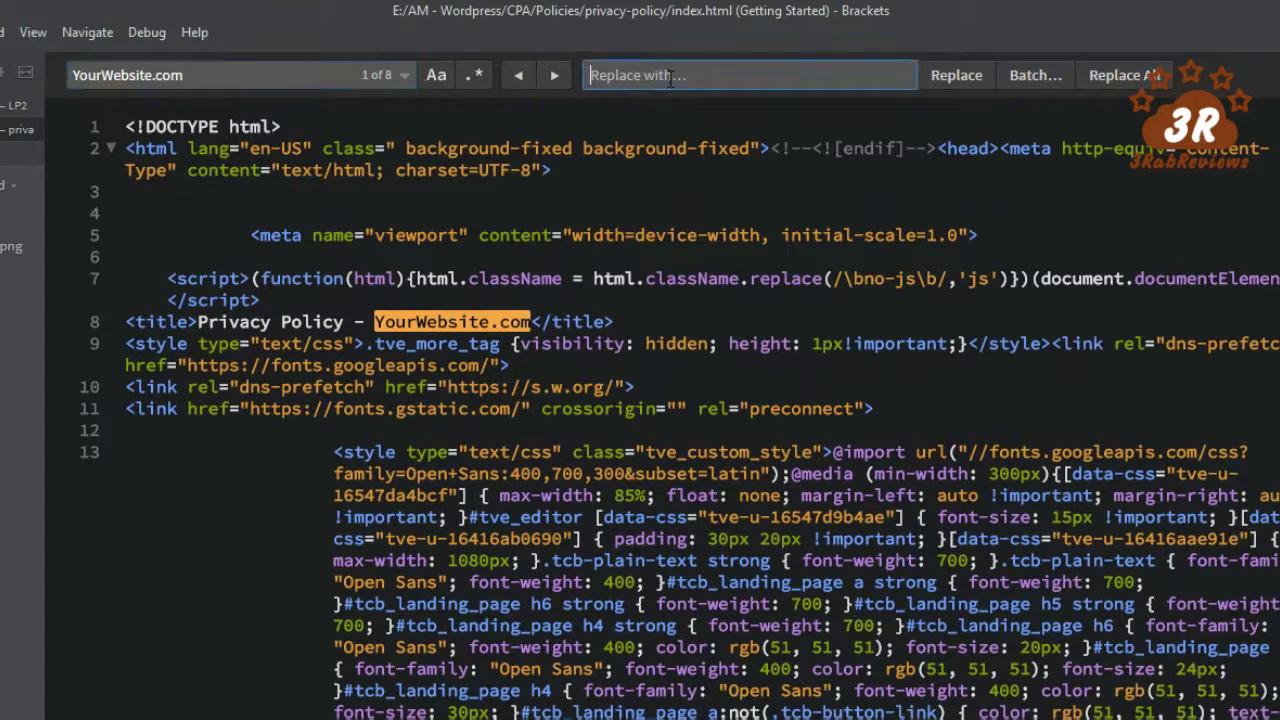
key("ctrl+v")
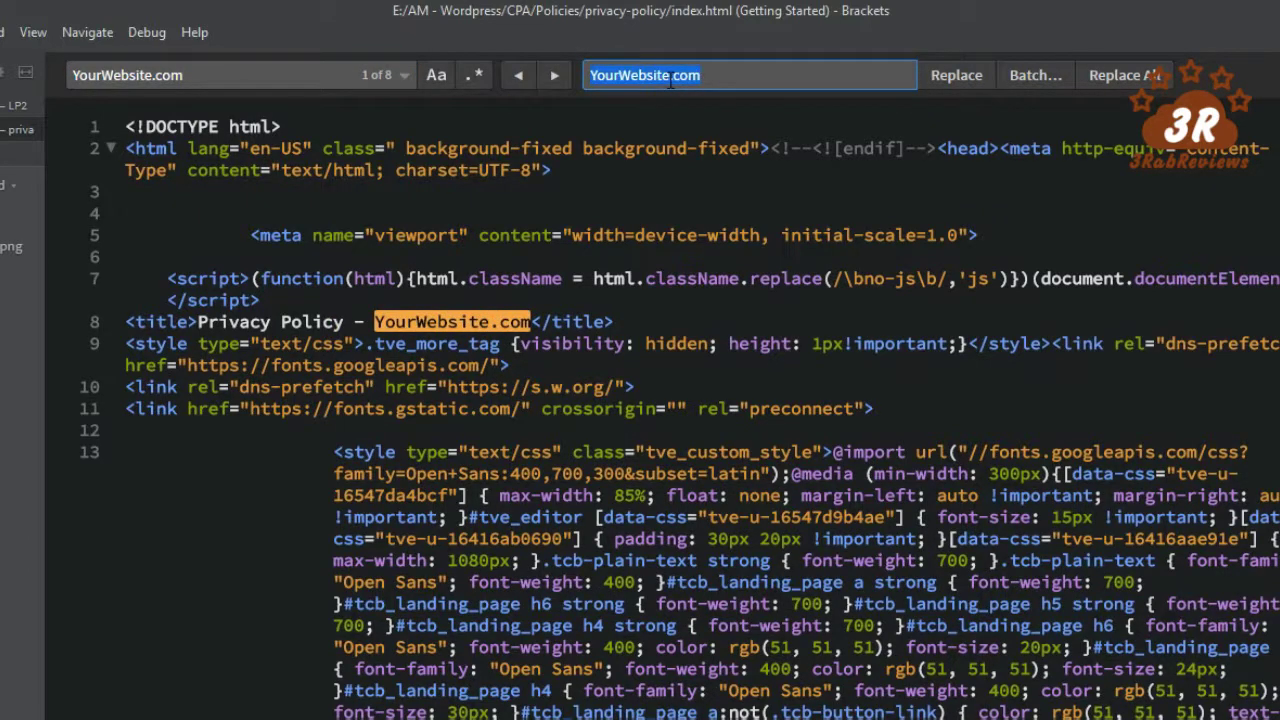
key("ctrl+z")
type("diet-die")
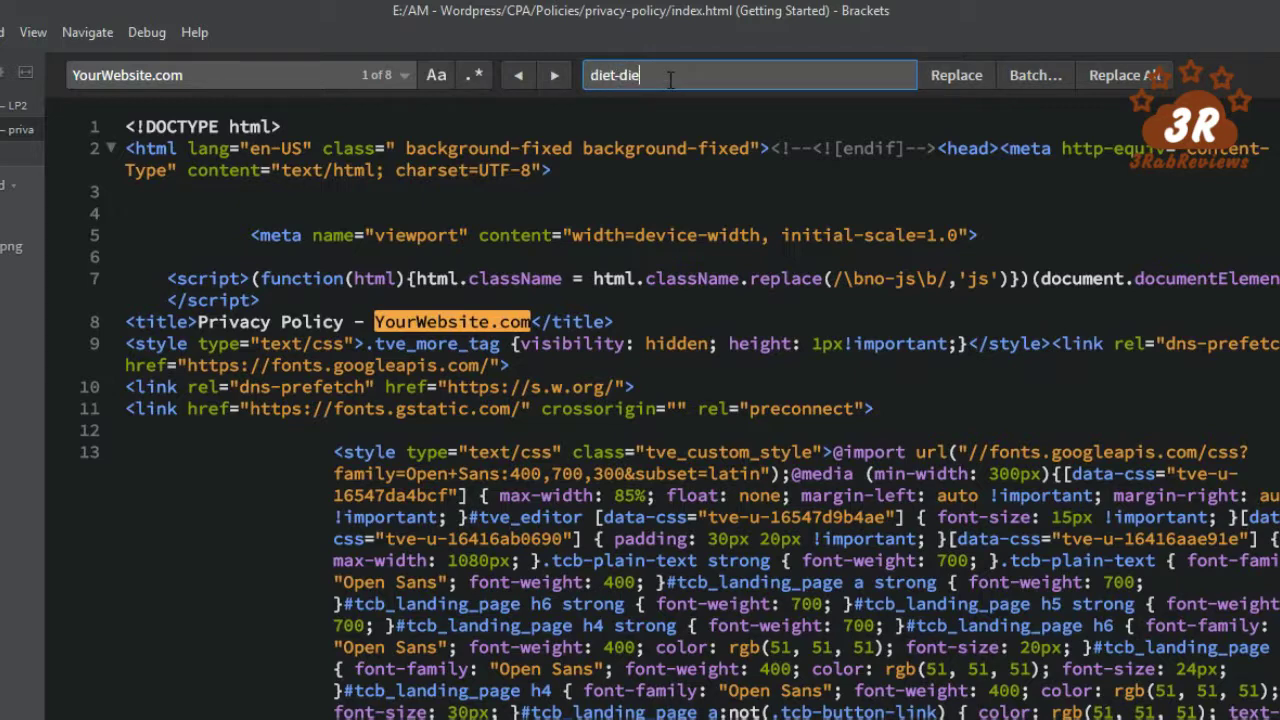
key("BackSpace")
type("abetes.com")
left_click(297, 70)
left_click(759, 74)
key("Escape")
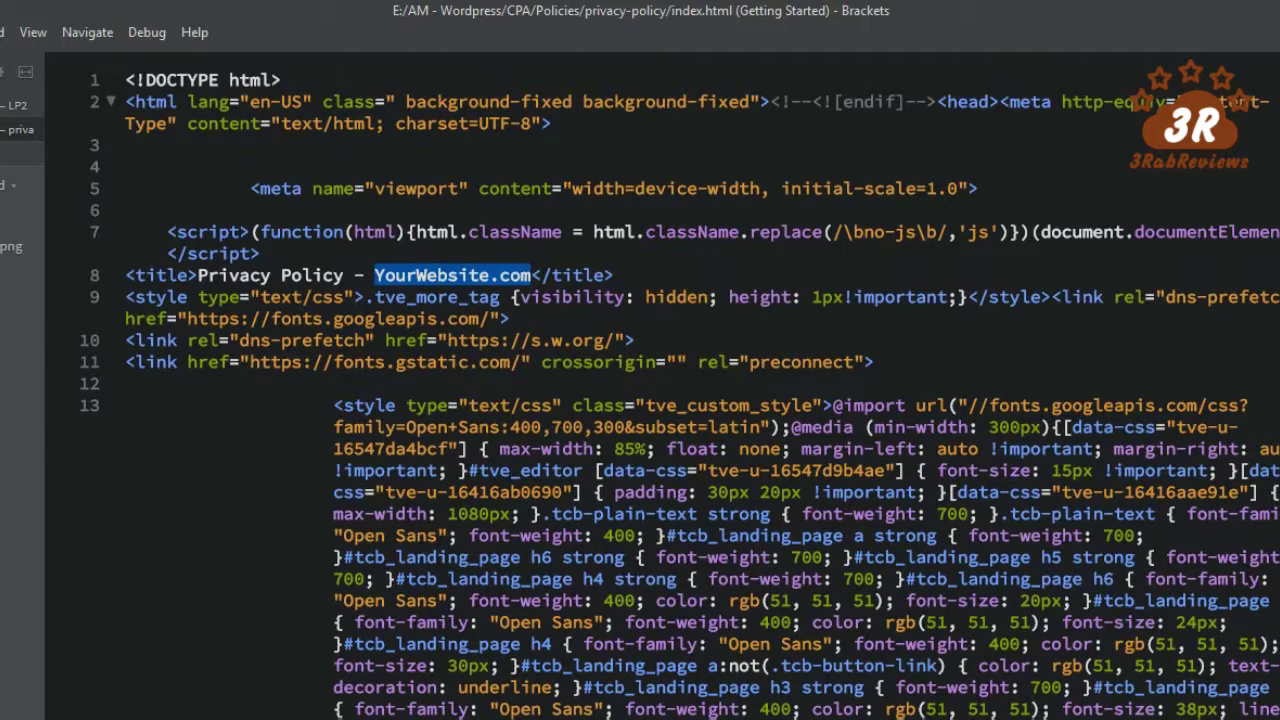
- Switch back to File Explorer and review the disclaimer, privacy-policy and terms folders inside the Policies folder
key("alt+Tab")
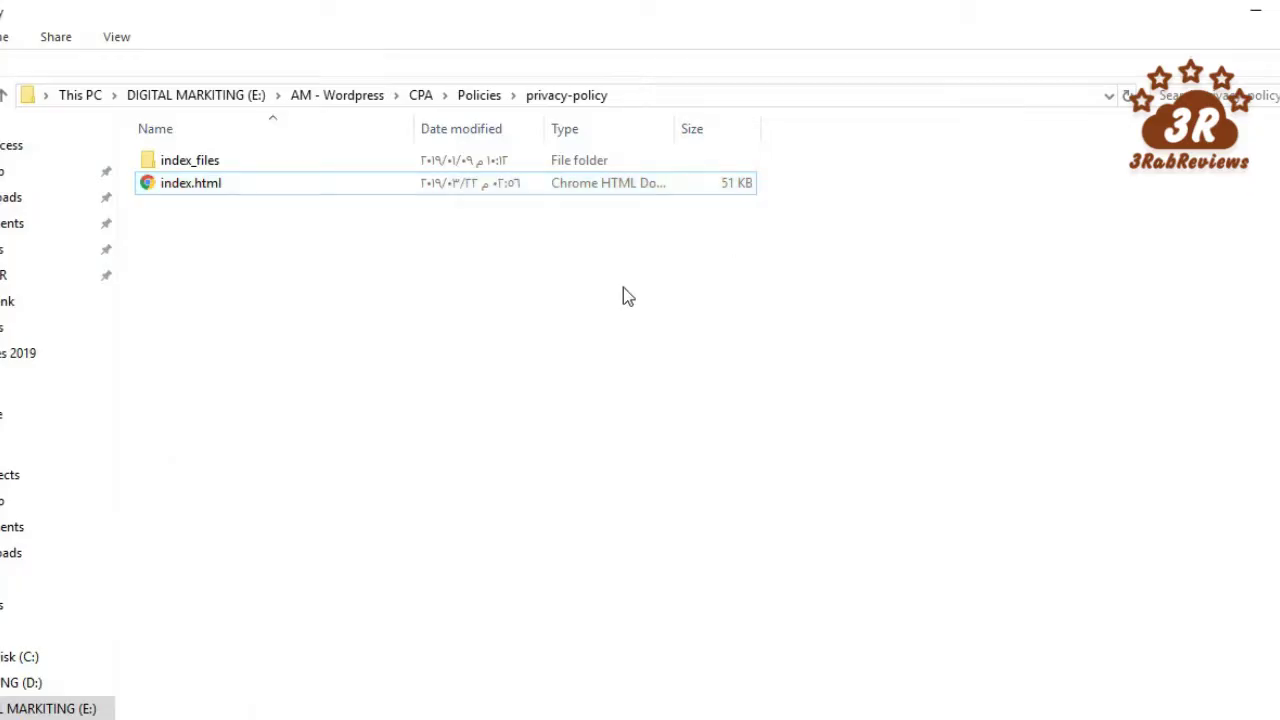
key("alt+Up")
left_click_drag(312, 355, 229, 131)
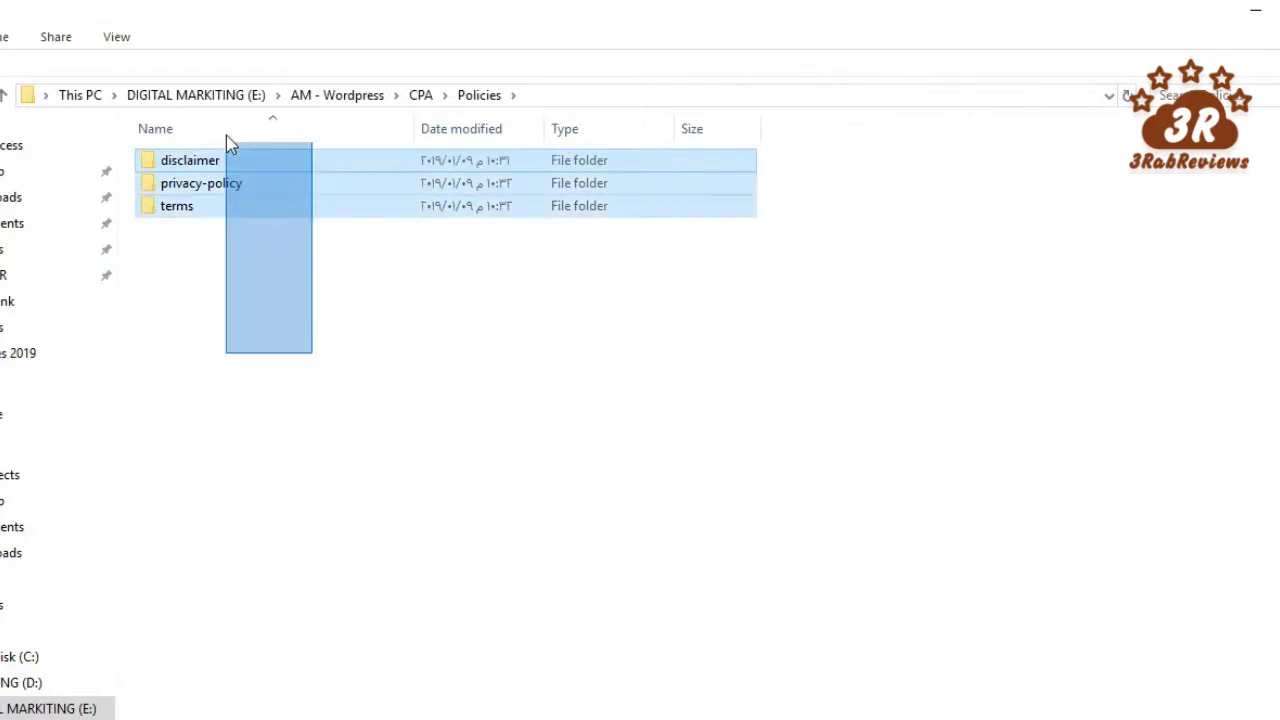
left_click(247, 401)
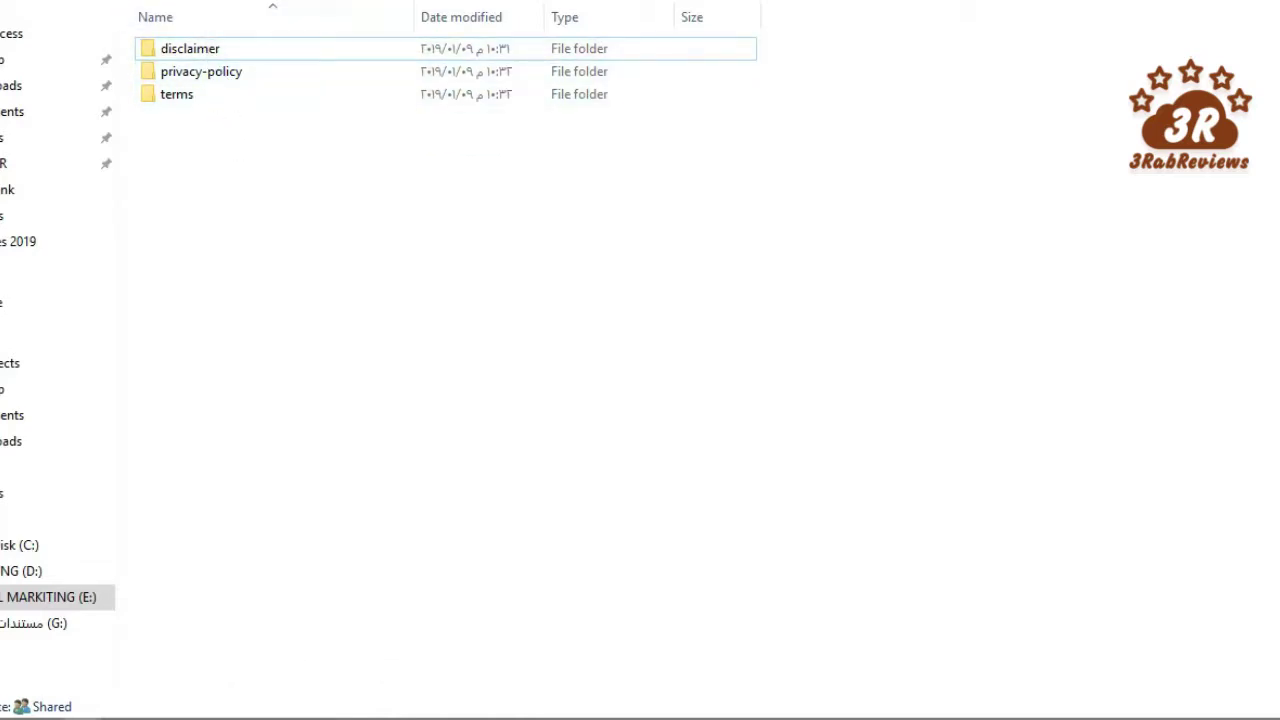
- Go up to the folder containing Policies and compress the Policies folder into a ZIP archive named Policies.zip
key("BackSpace")
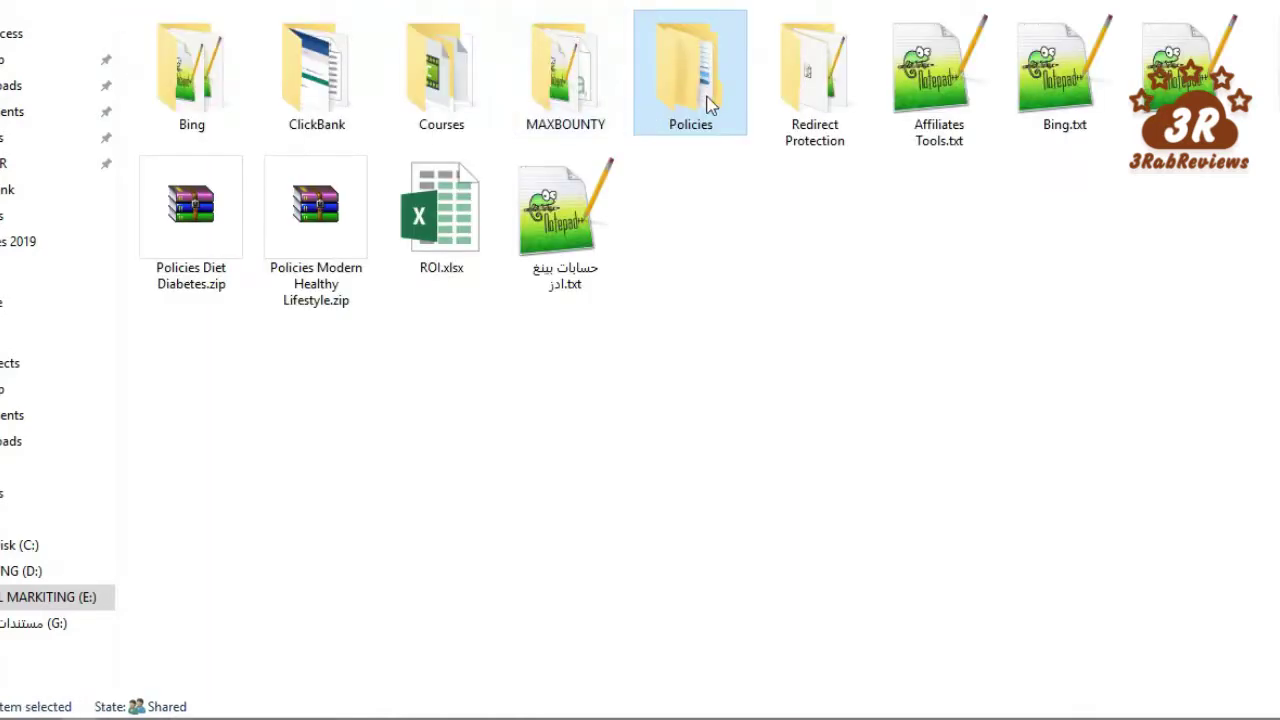
right_click(714, 108)
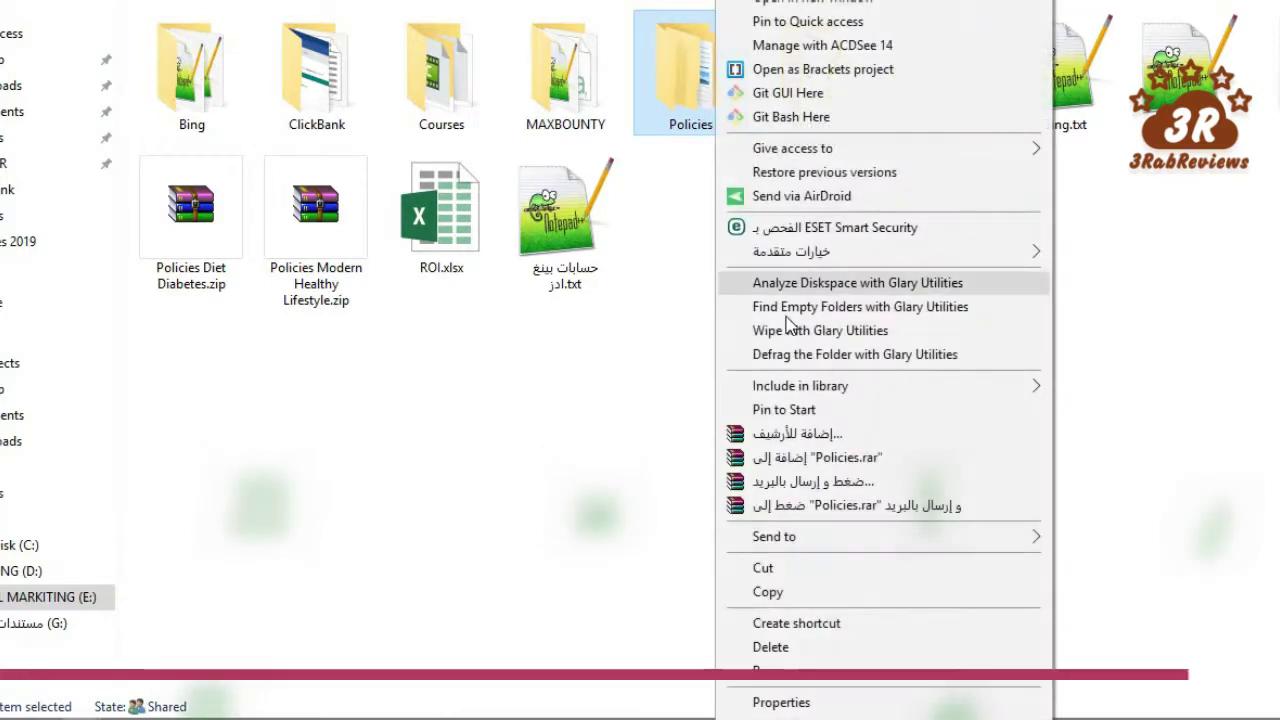
left_click(800, 436)
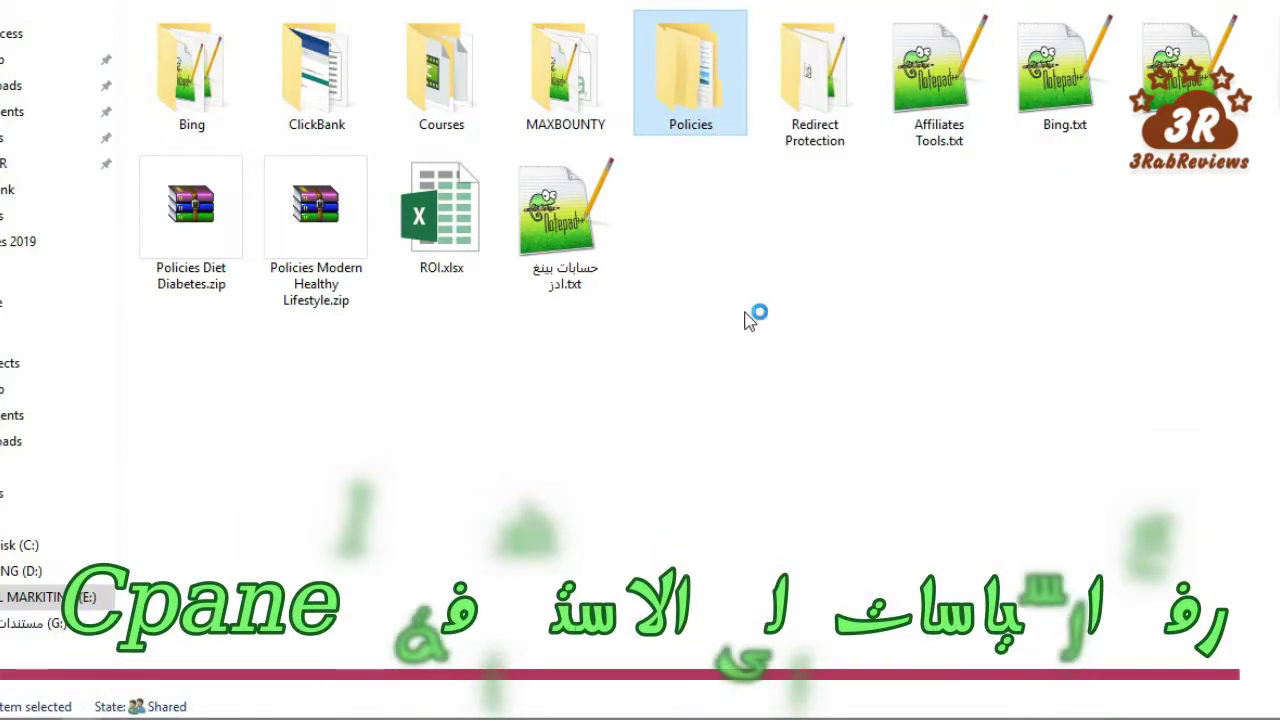
left_click(727, 291)
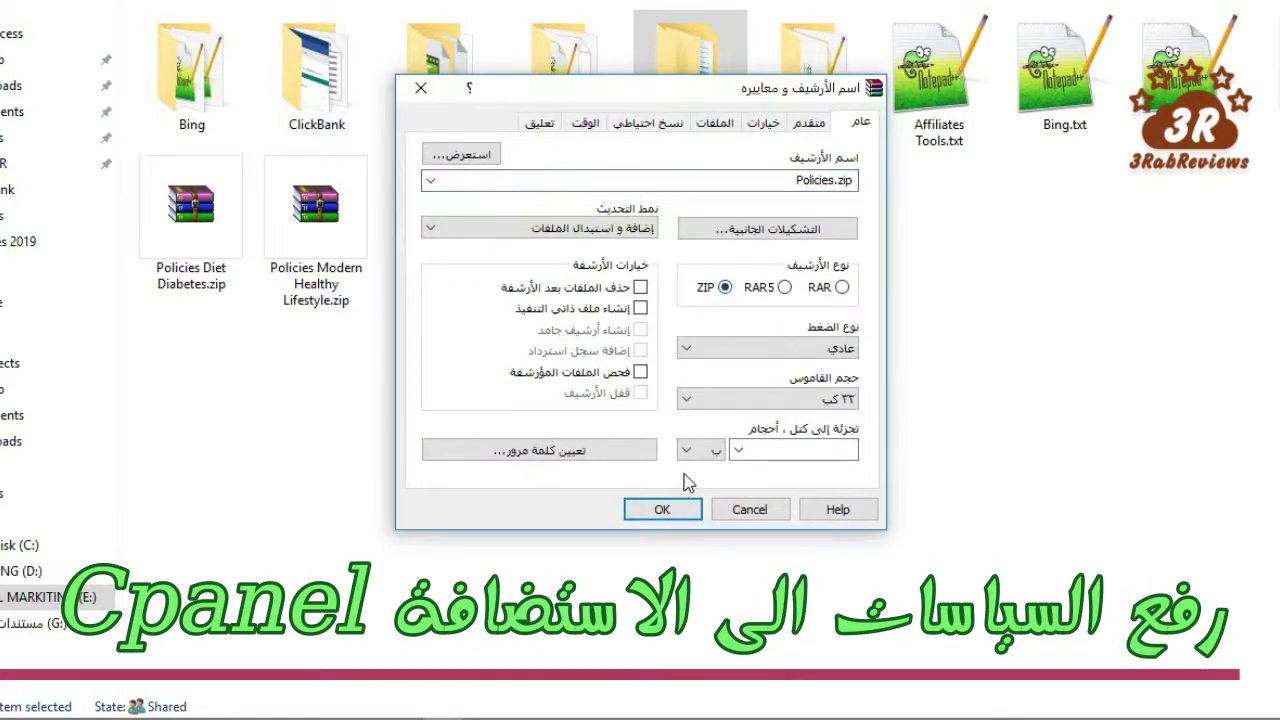
left_click(674, 513)
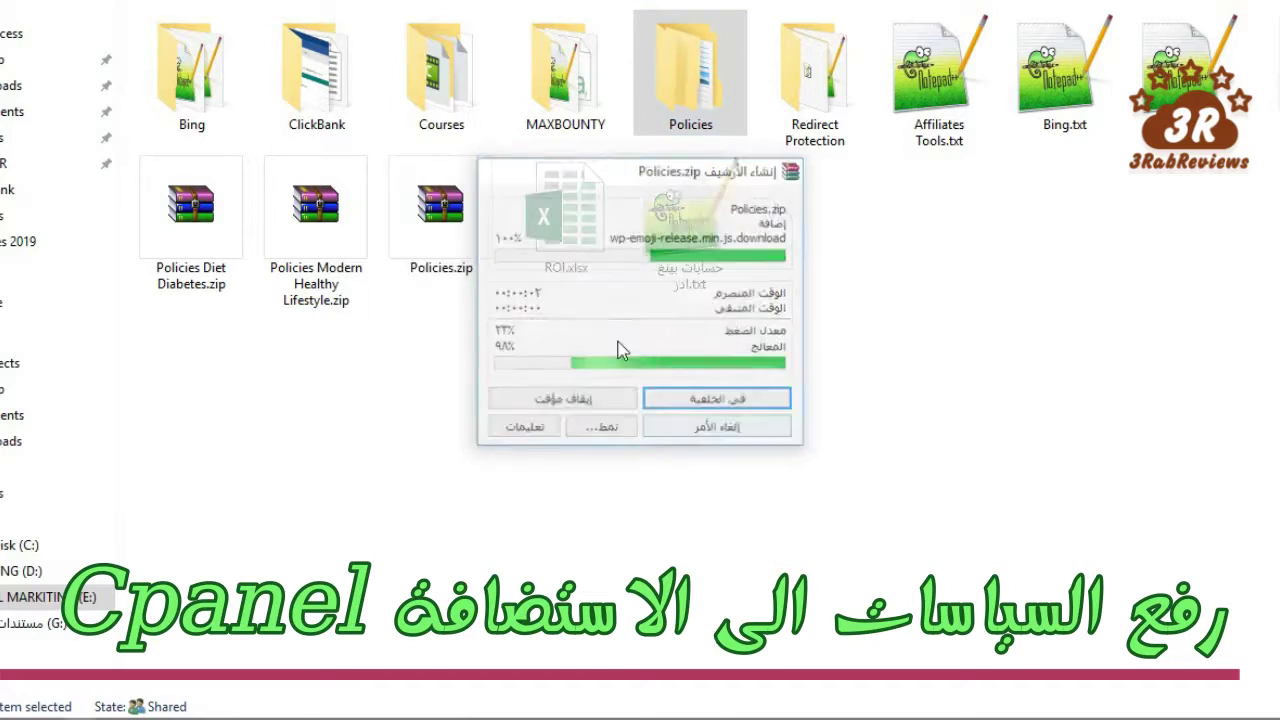
left_click(582, 423)
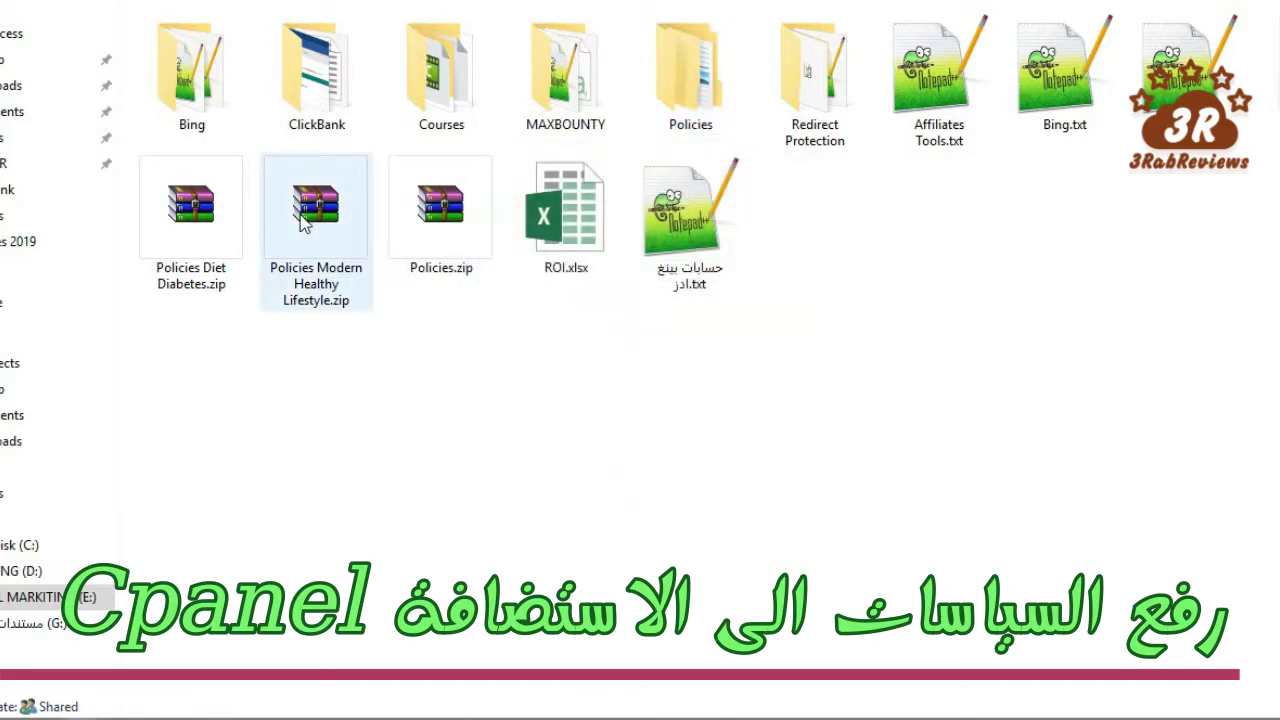
- Switch to the cPanel File Manager in Chrome, go up to the diet-diabetes.com root folder and look through its contents
left_click(445, 230)
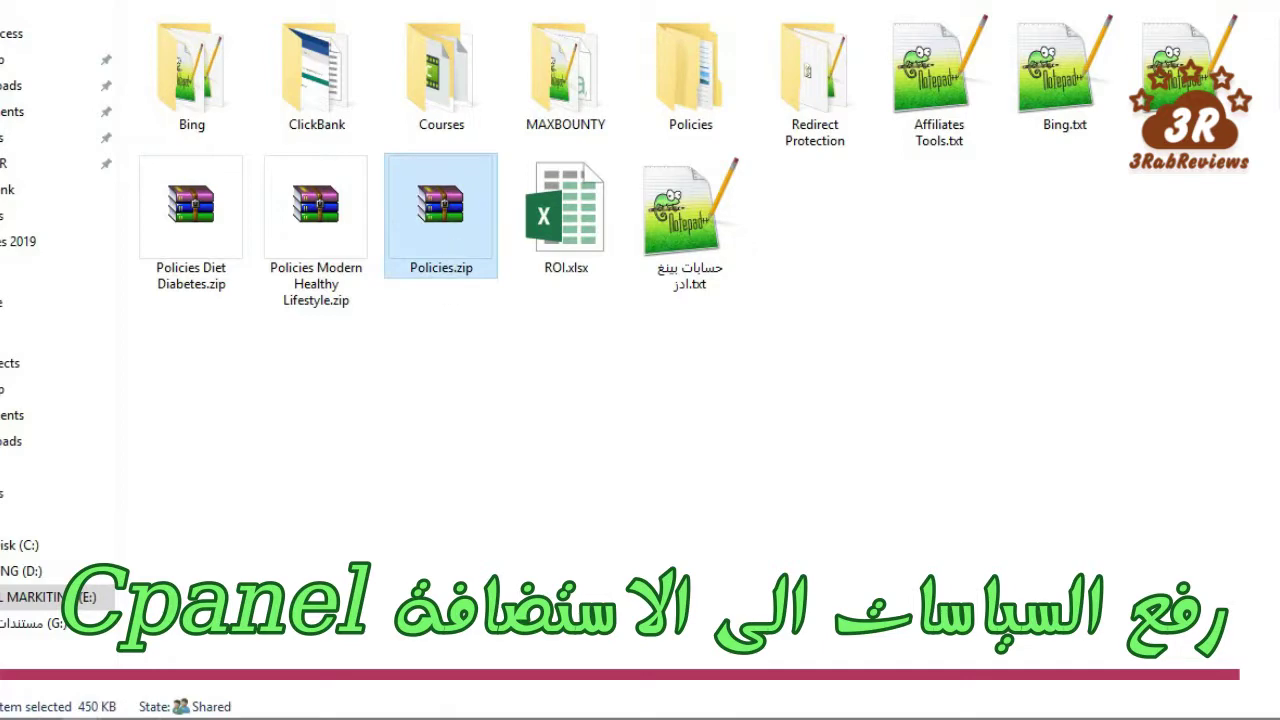
left_click(288, 705)
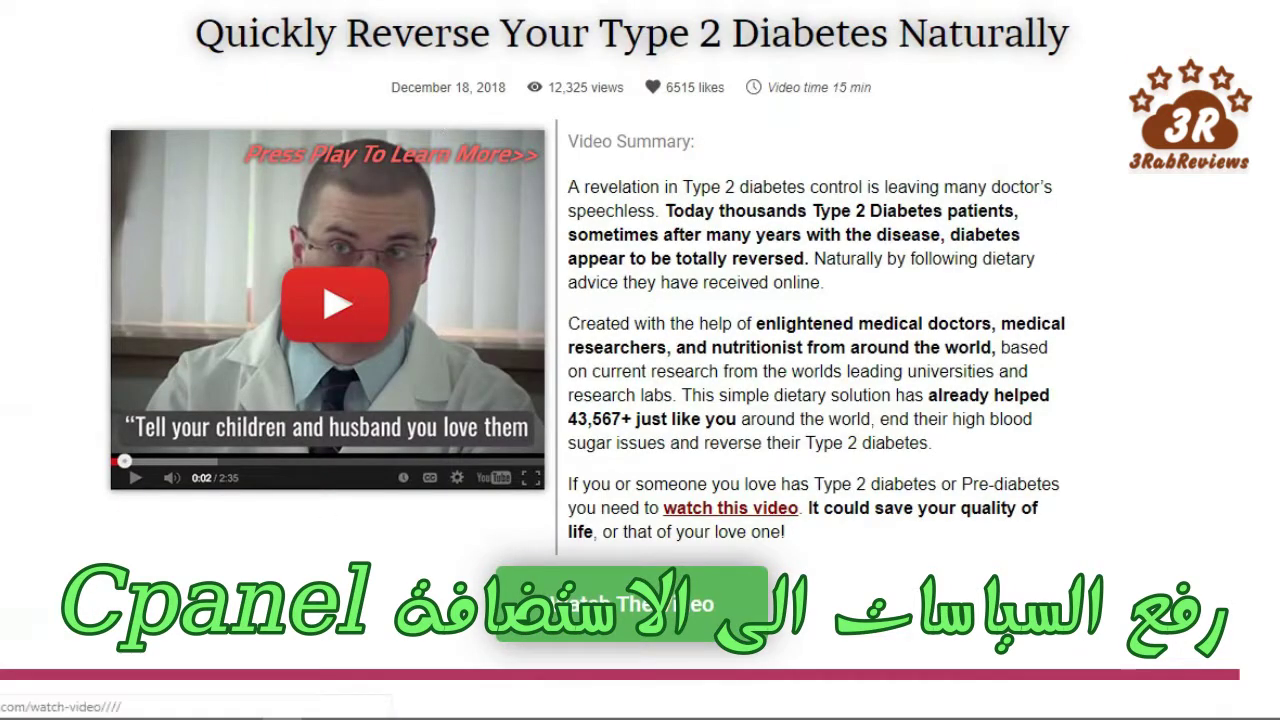
left_click(631, 604)
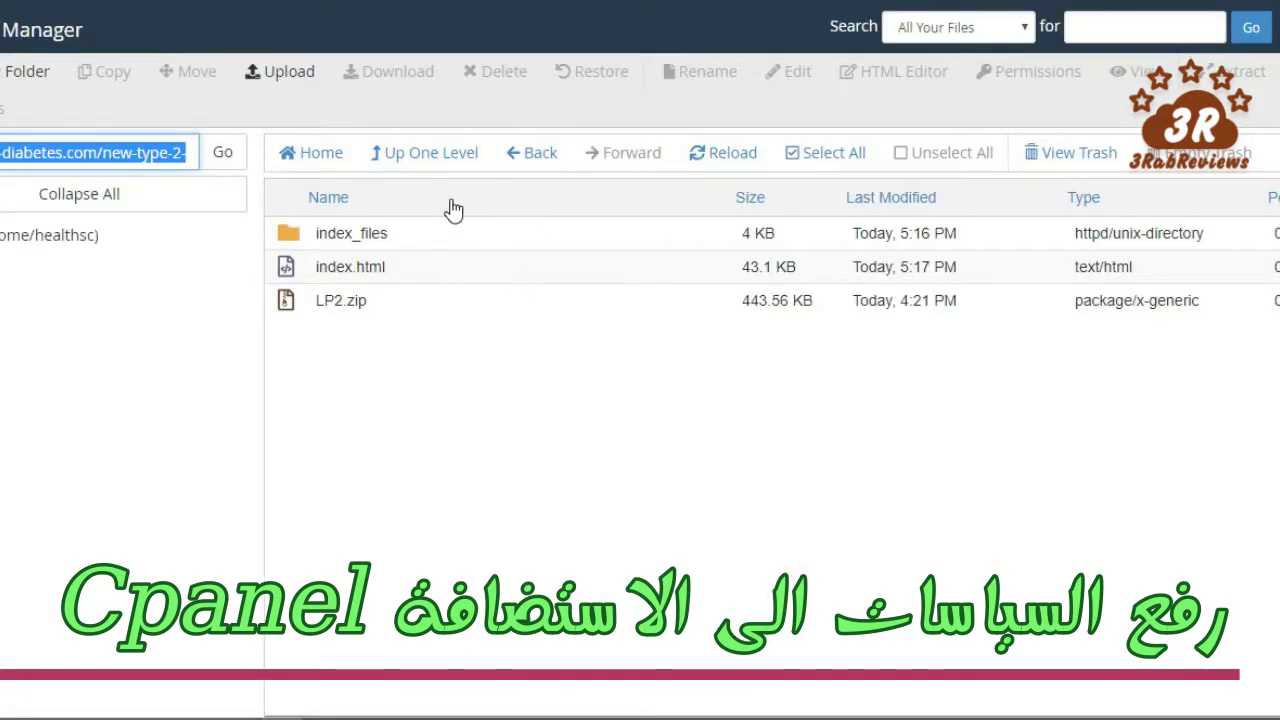
left_click(434, 152)
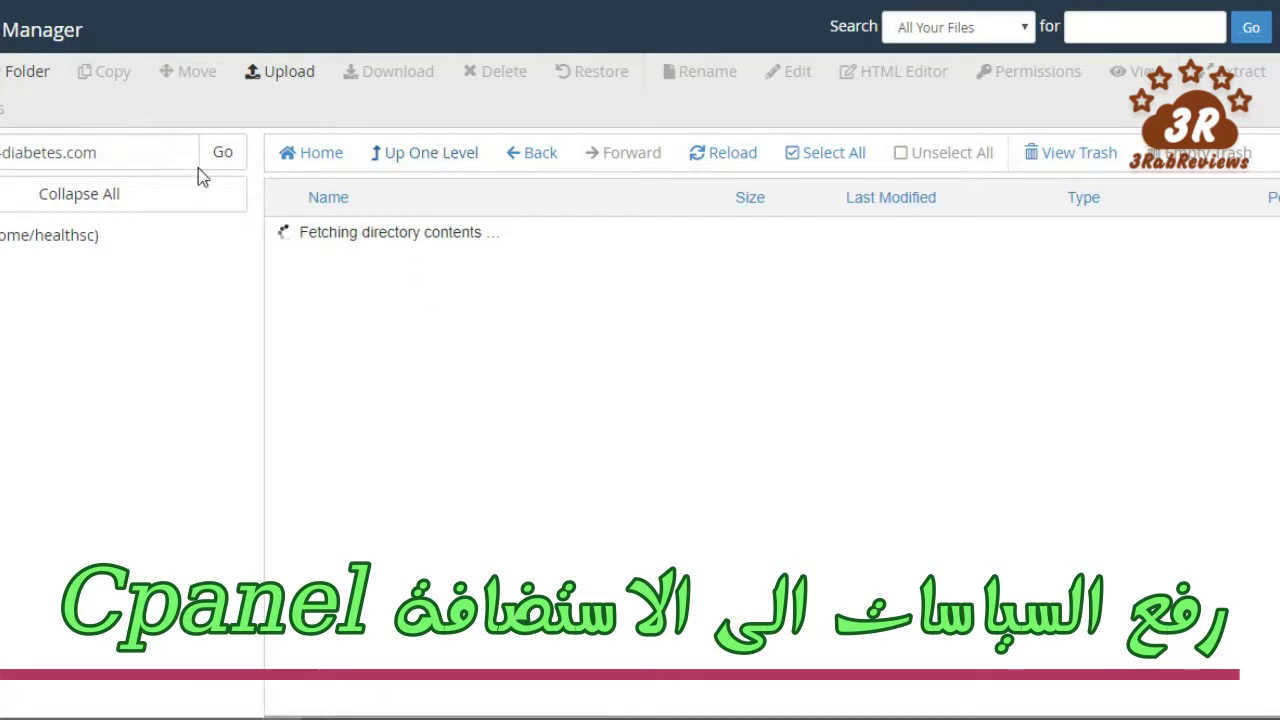
triple_click(70, 152)
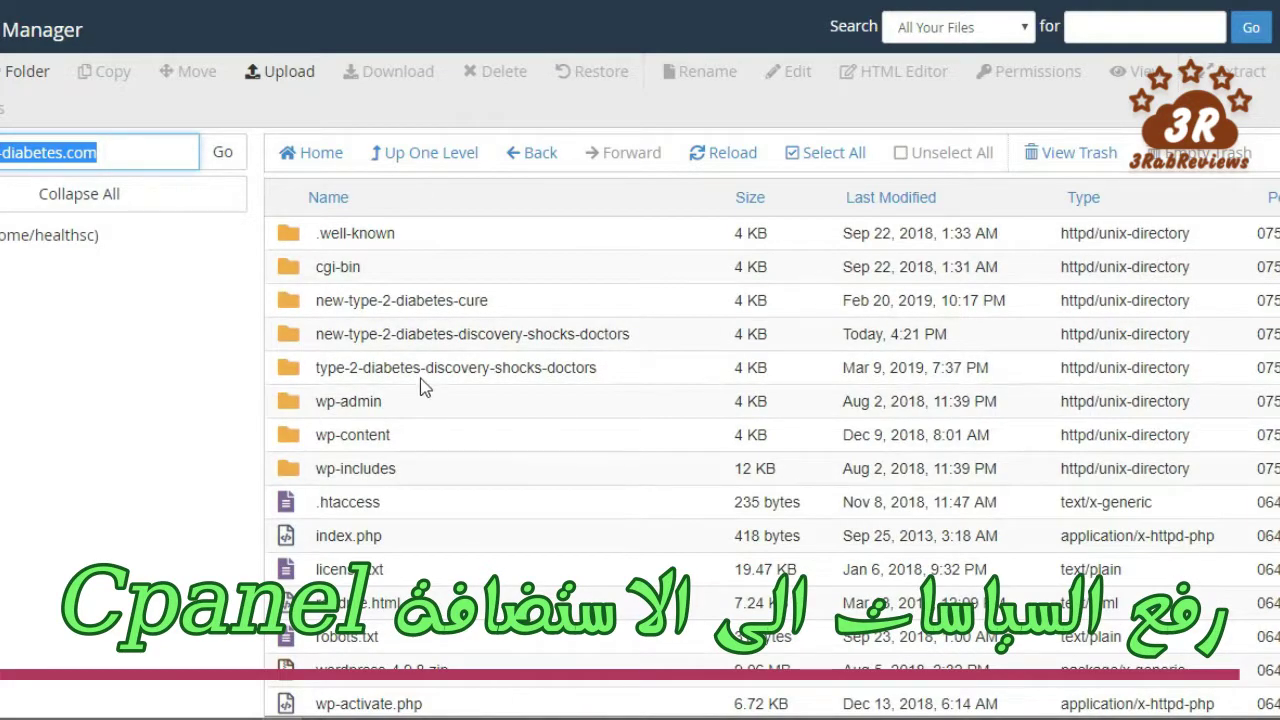
scroll(770, 450, "down", 5)
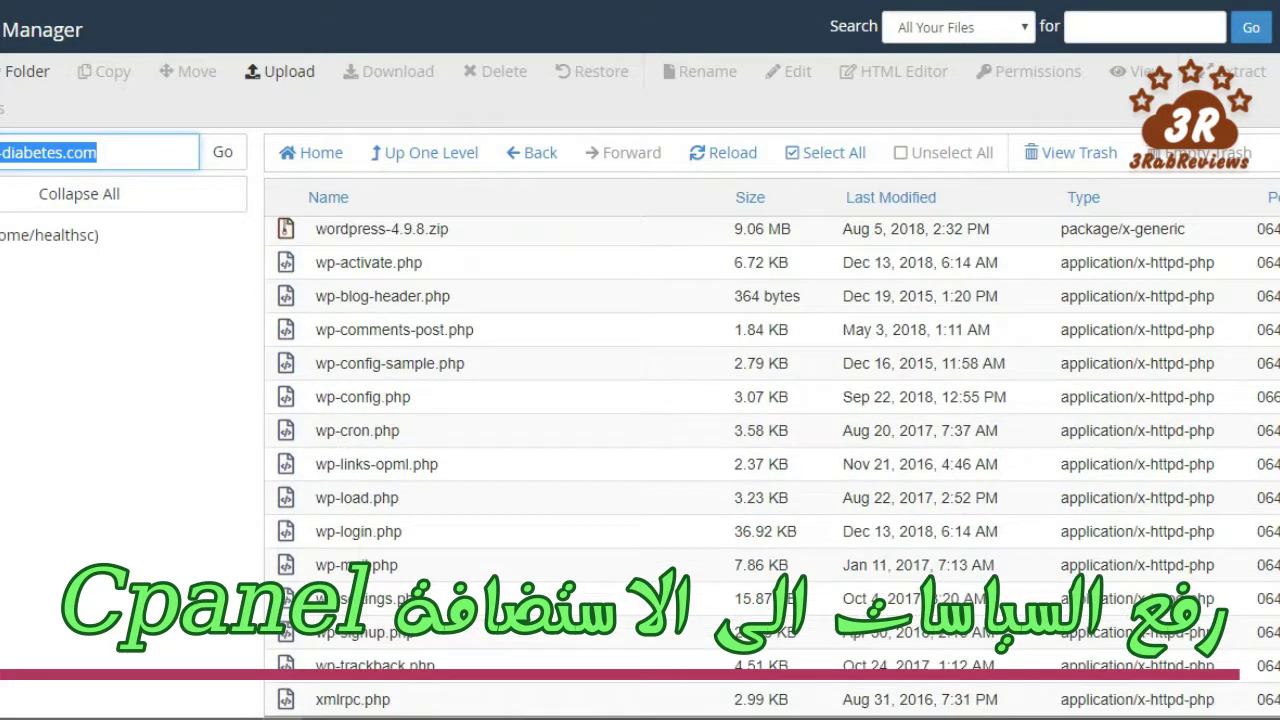
scroll(1068, 205, "up", 5)
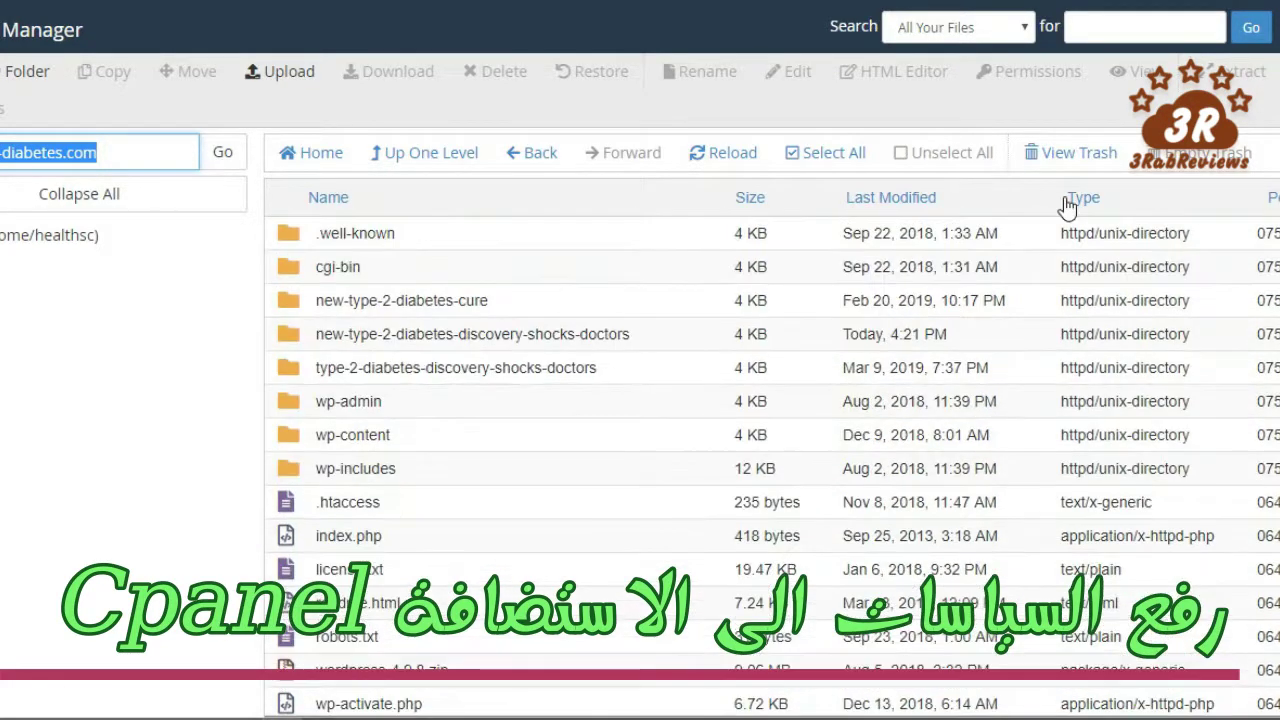
- Upload Policies.zip from File Explorer into the diet-diabetes.com folder
left_click(282, 71)
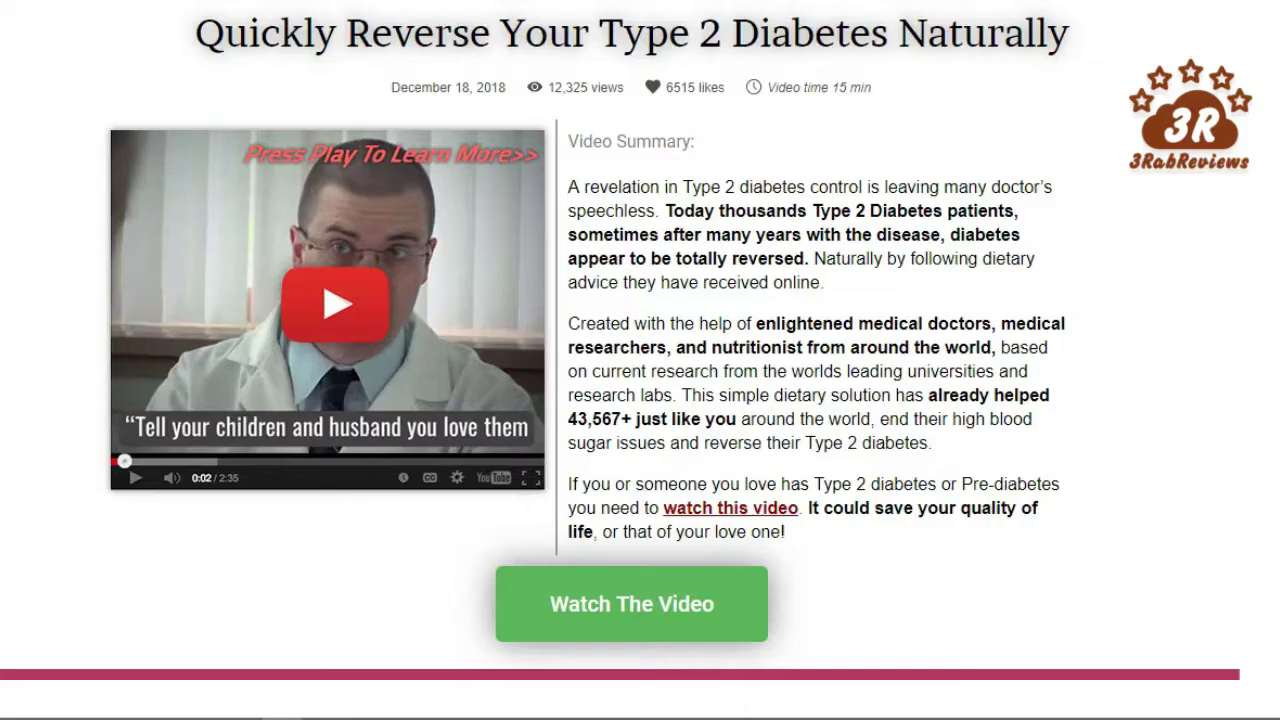
scroll(640, 360, "down", 5)
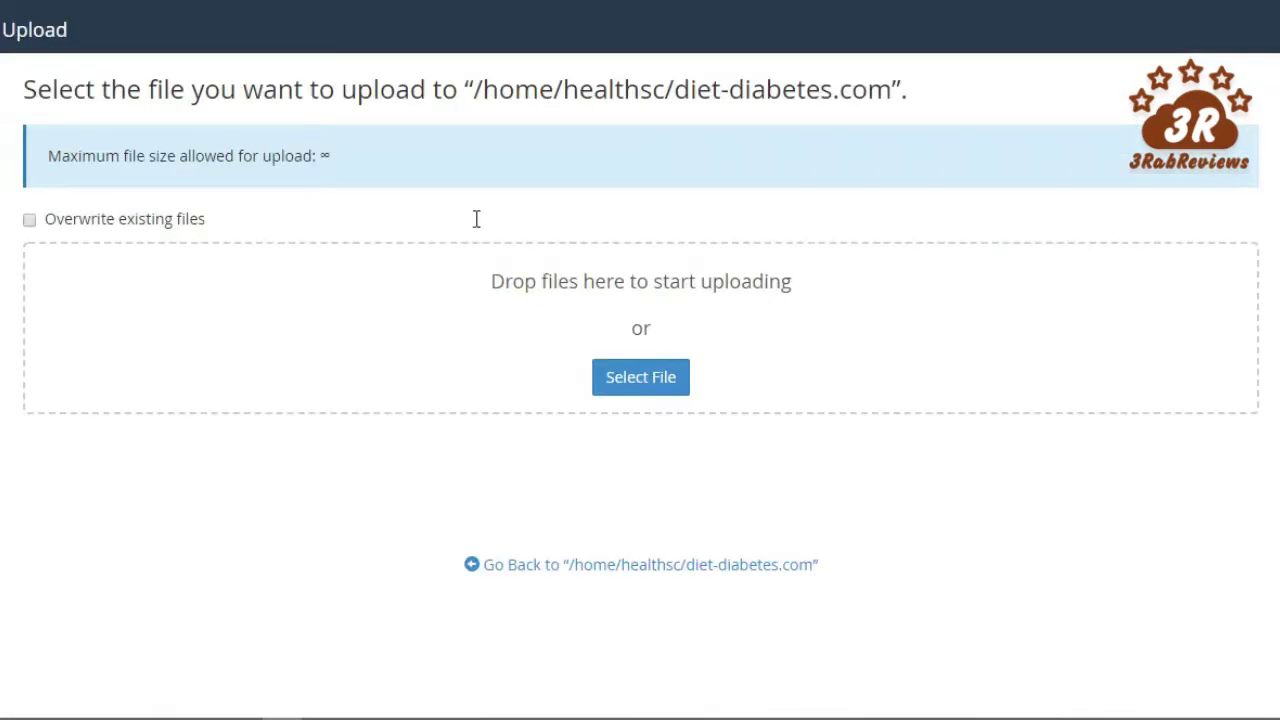
mouse_move(362, 716)
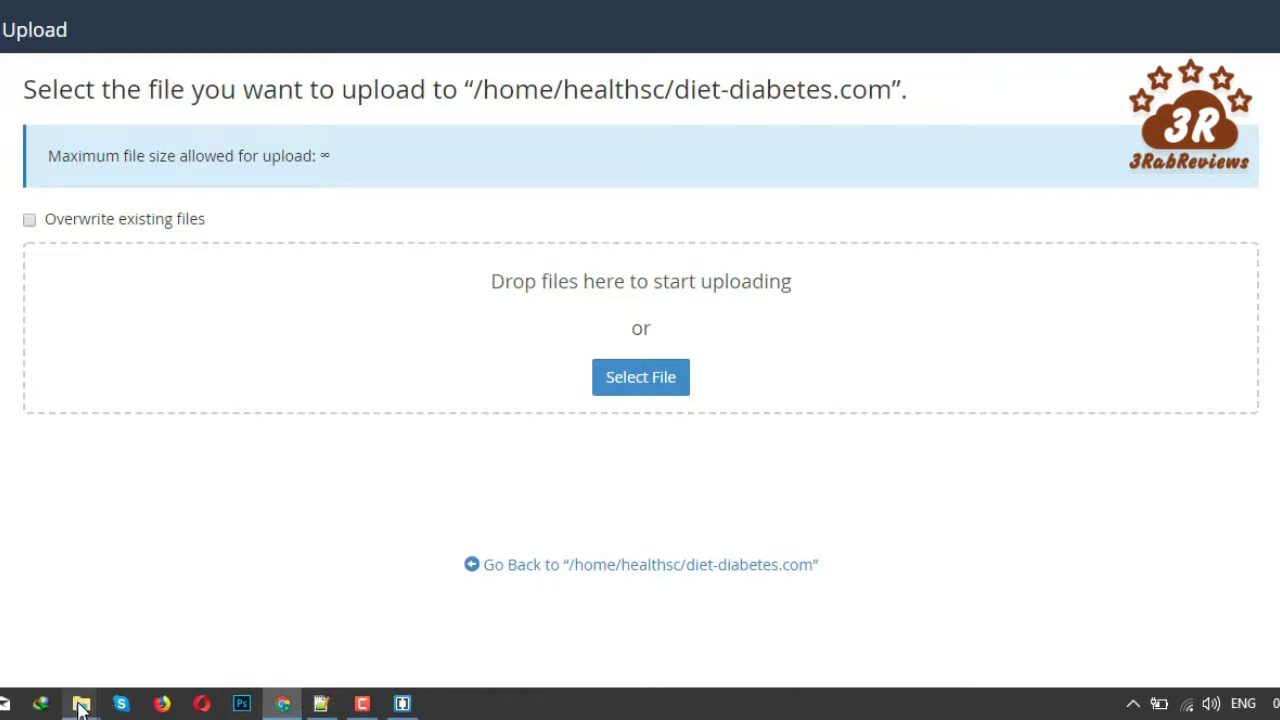
mouse_move(81, 703)
left_click(240, 615)
left_click_drag(428, 218, 433, 388)
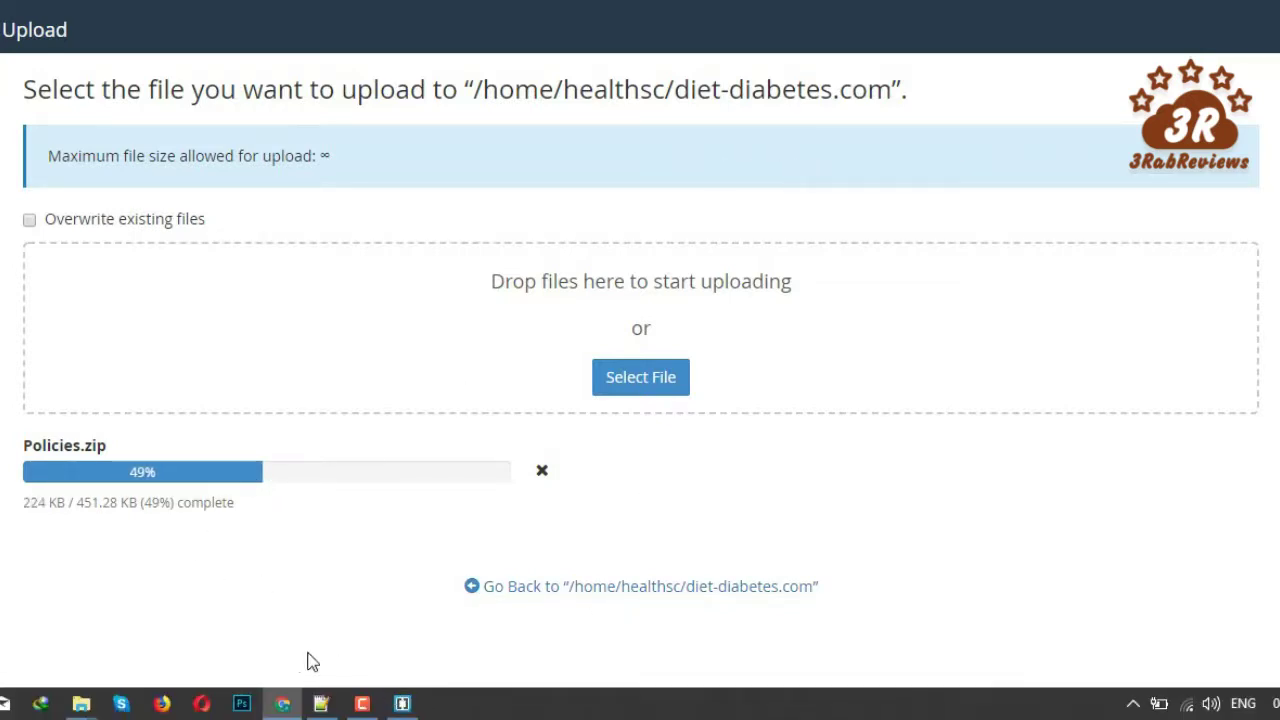
- Switch to Notepad++, select the landing page URL ending in new-type-2-diabetes-discovery-shocks-doctors, and return to the upload page in Chrome
left_click(318, 704)
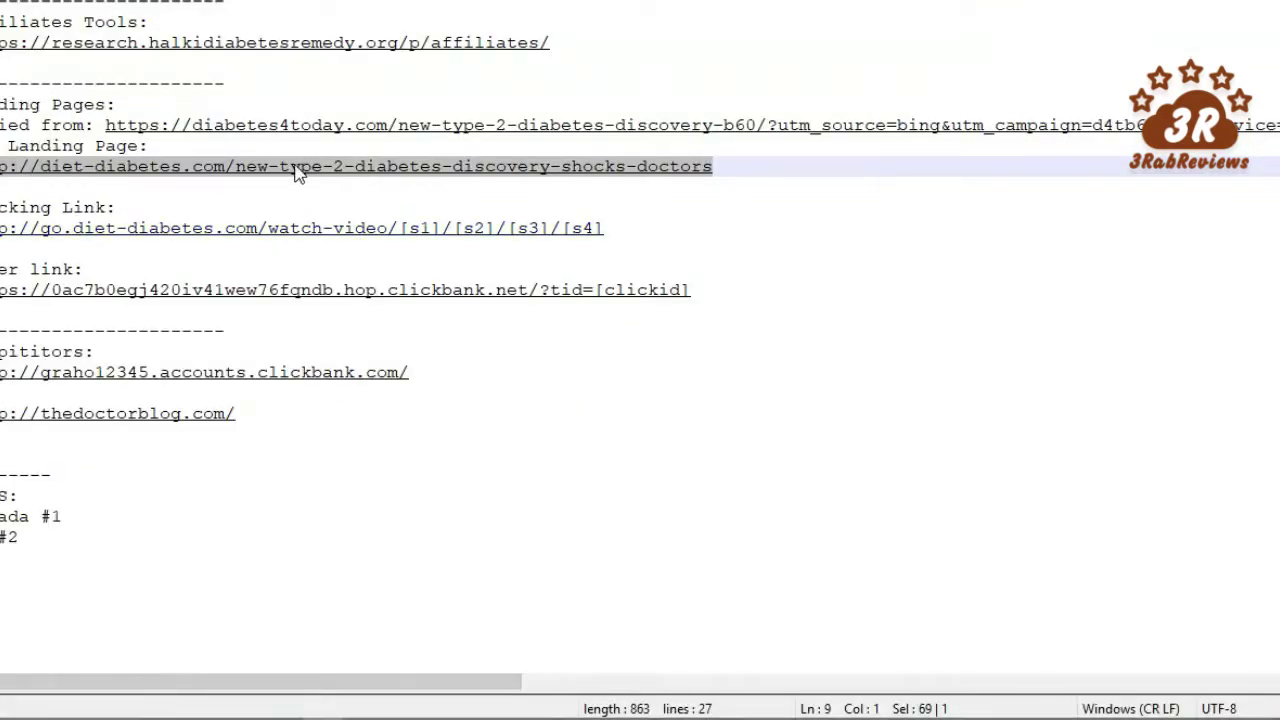
left_click(738, 169)
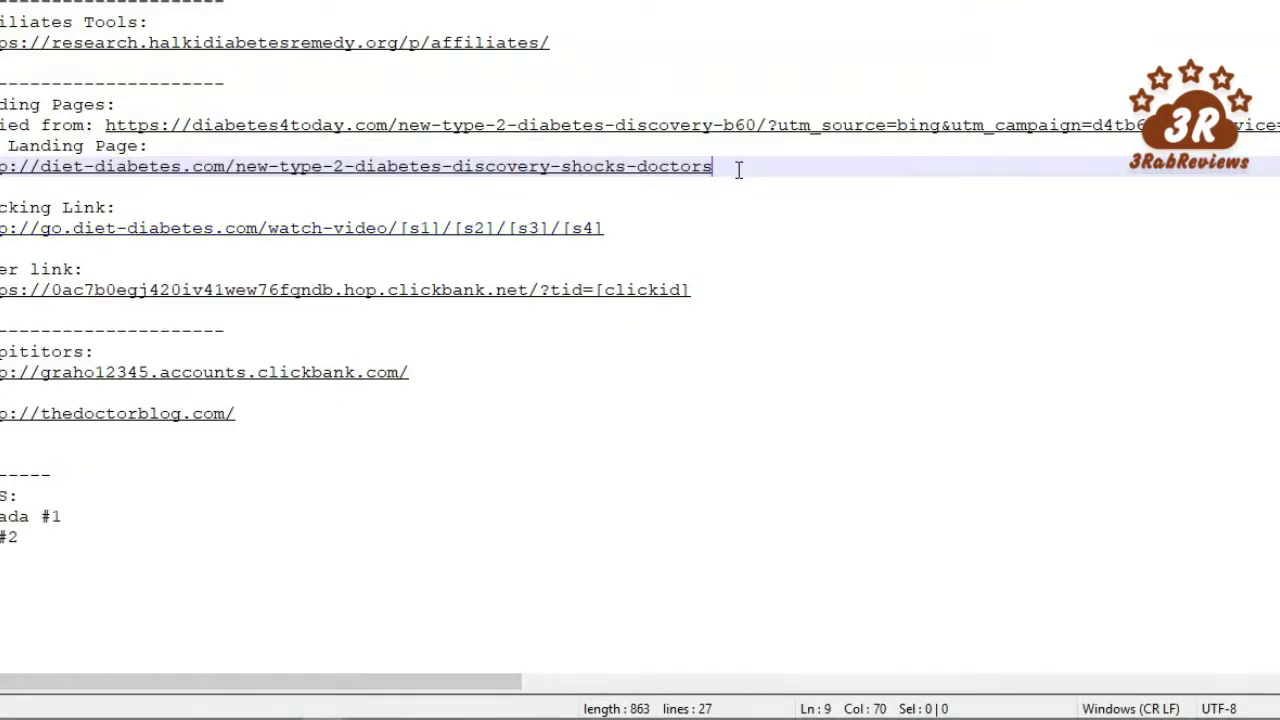
left_click_drag(660, 168, 2, 168)
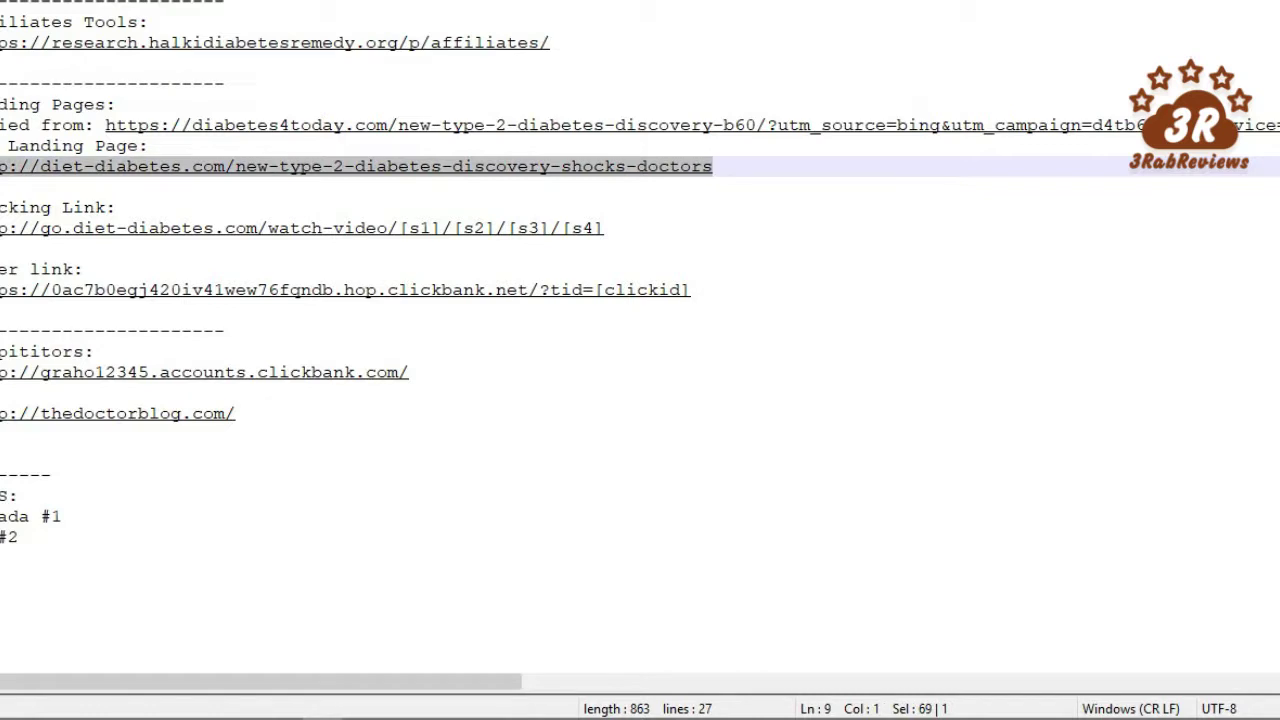
left_click(286, 706)
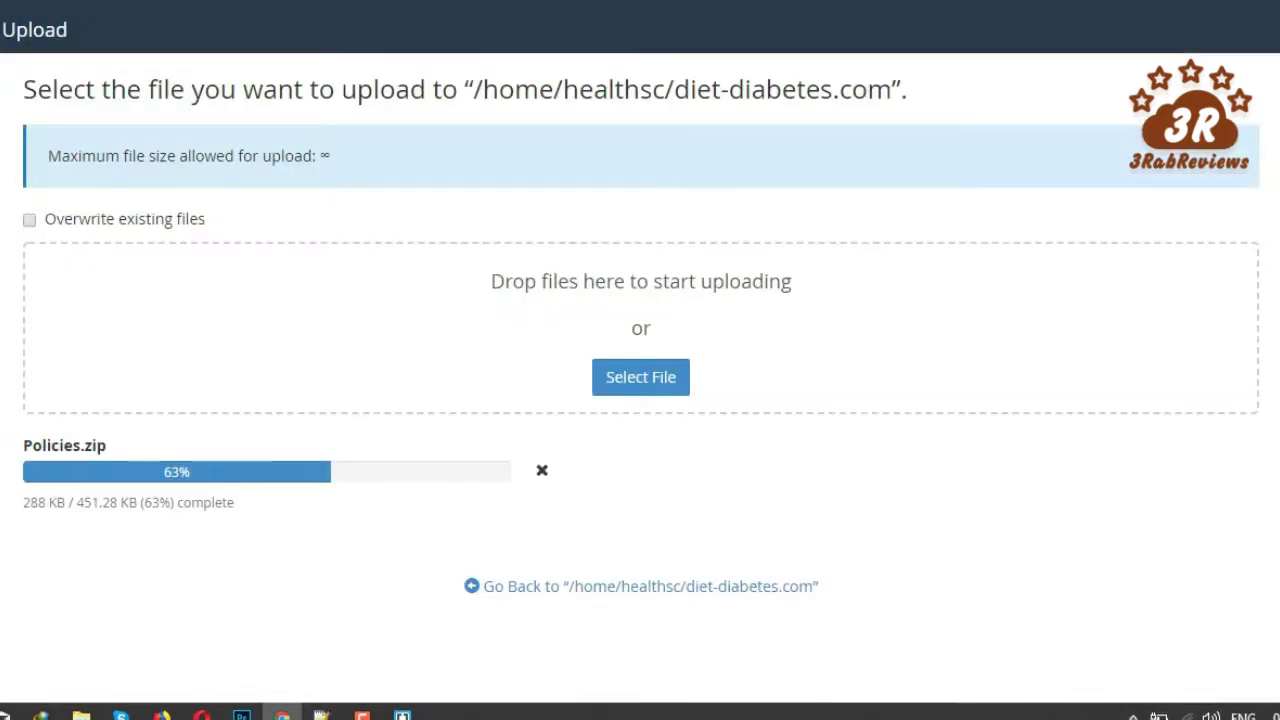
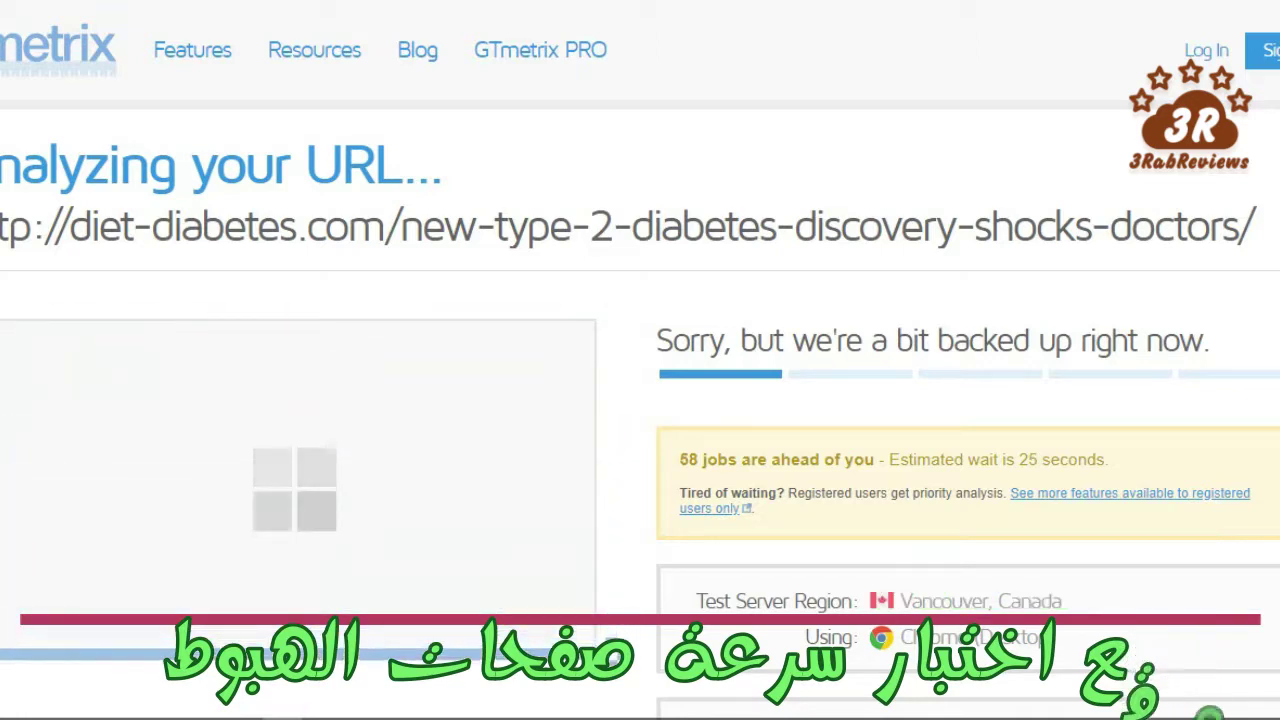
- Look over the GTmetrix analysis page for the landing page and its estimated wait while the test runs
scroll(640, 400, "down", 2)
scroll(640, 400, "down", 2)
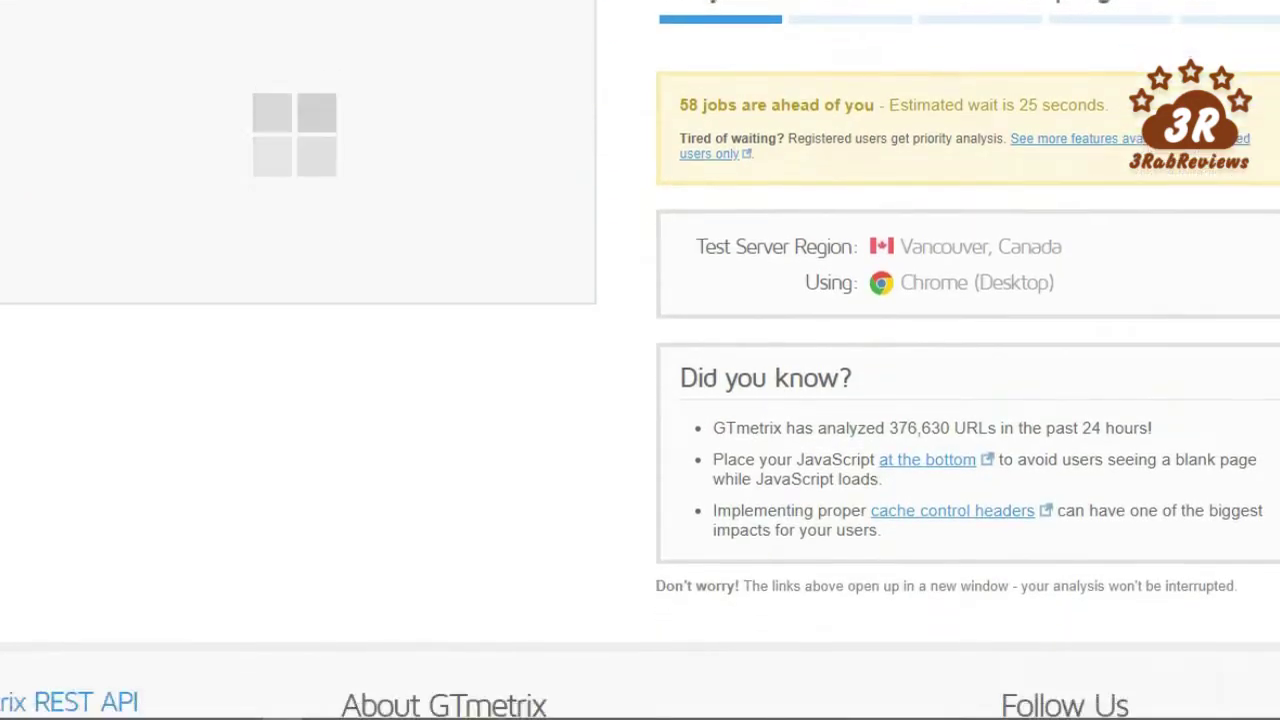
scroll(740, 271, "up", 4)
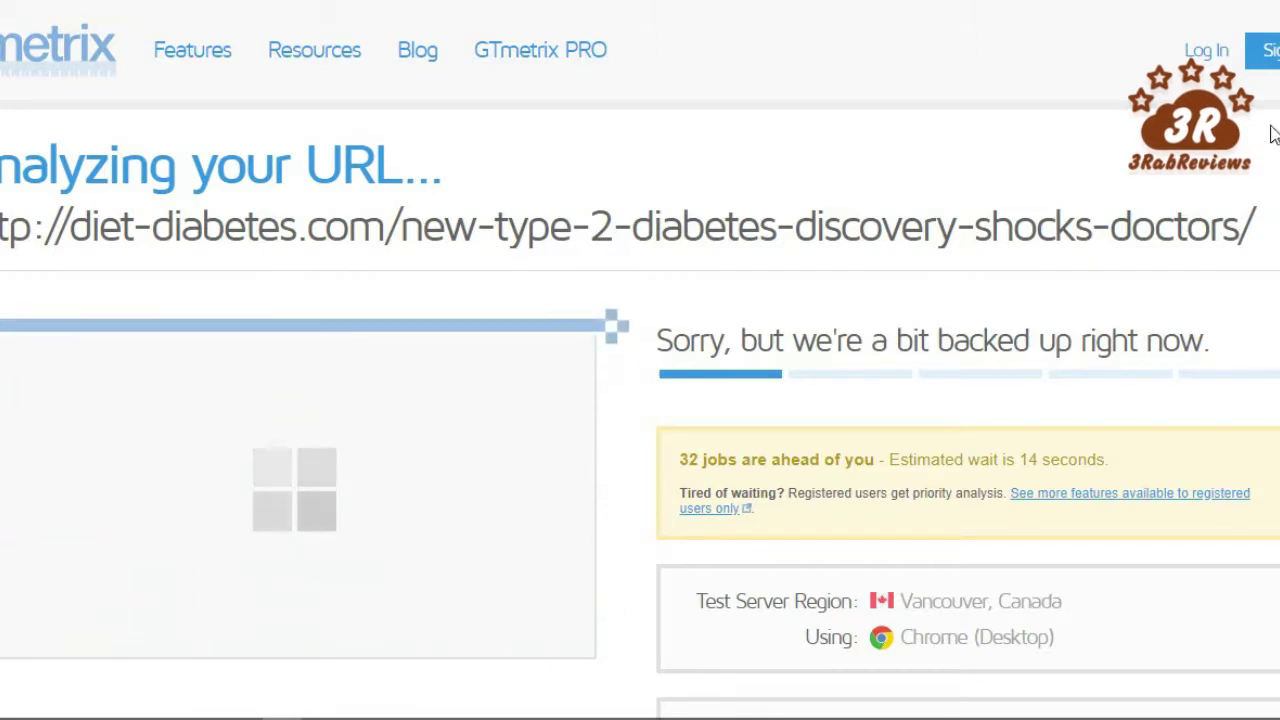
scroll(1051, 149, "down", 1)
scroll(1134, 329, "up", 1)
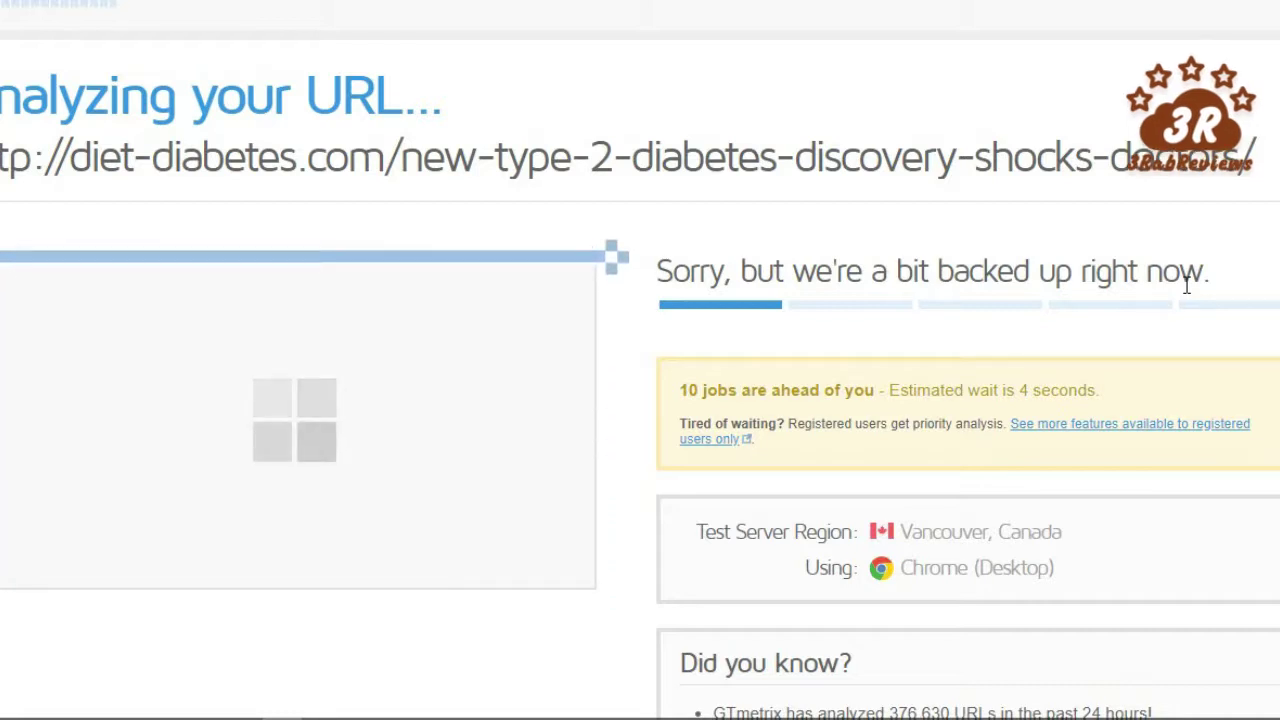
left_click_drag(680, 423, 1098, 392)
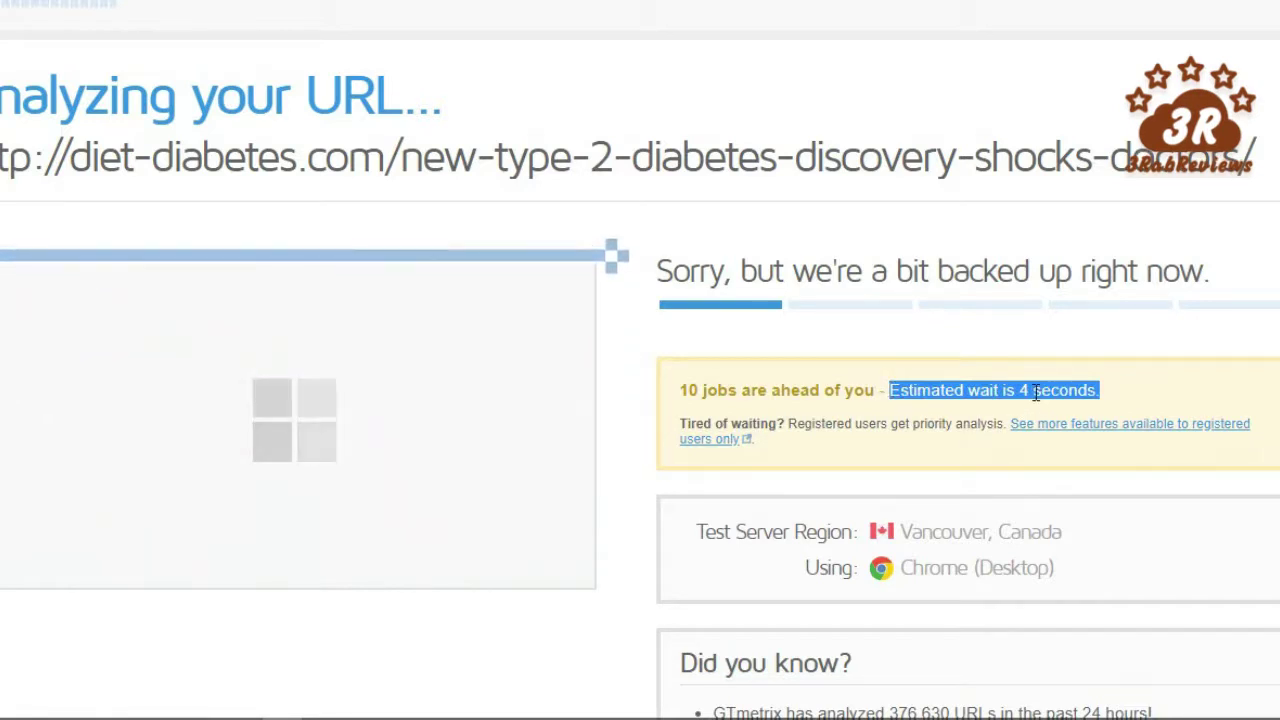
left_click(690, 389)
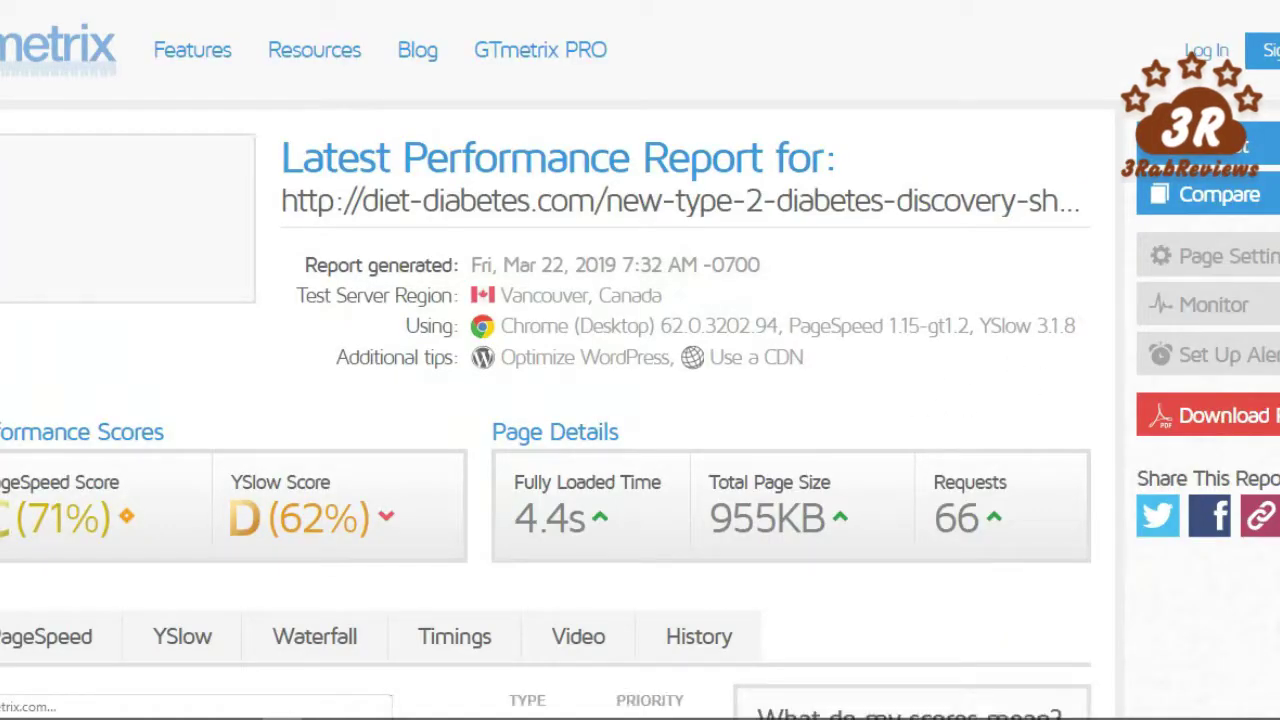
- Examine the performance scores, fully loaded time, total page size and requests in the landing page's GTmetrix report
scroll(960, 404, "down", 2)
scroll(640, 360, "up", 2)
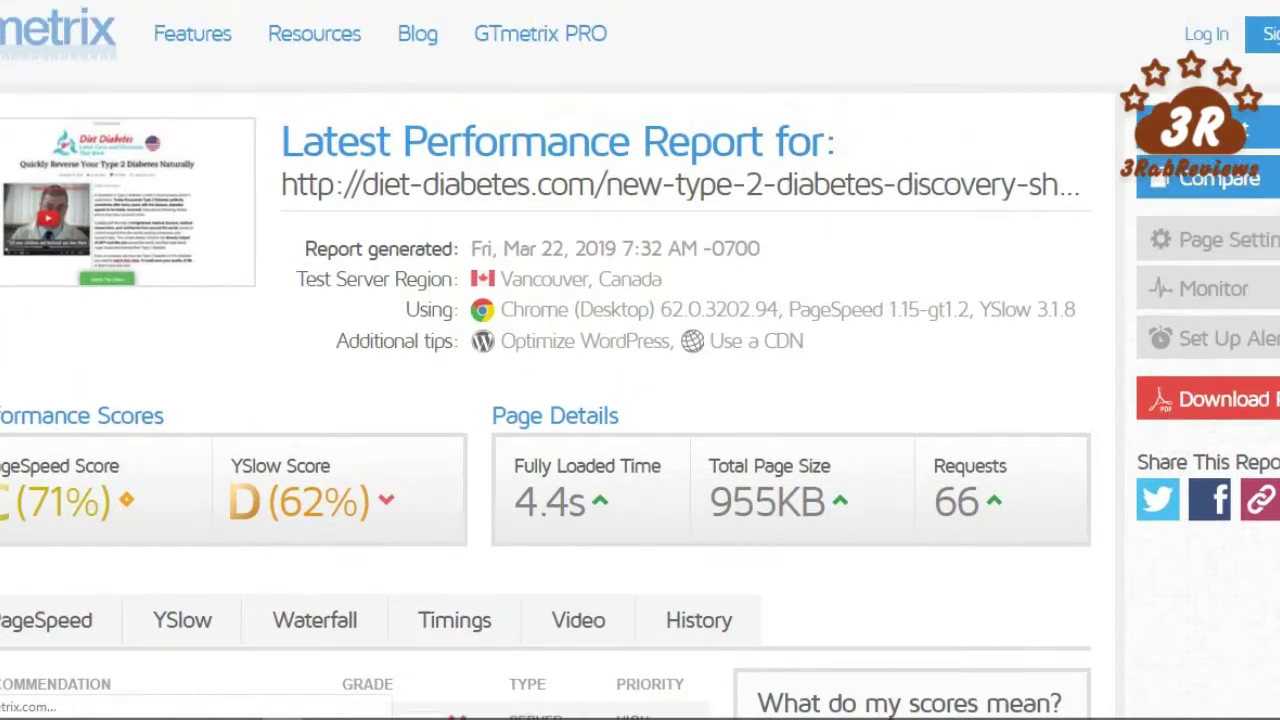
left_click_drag(934, 502, 1006, 517)
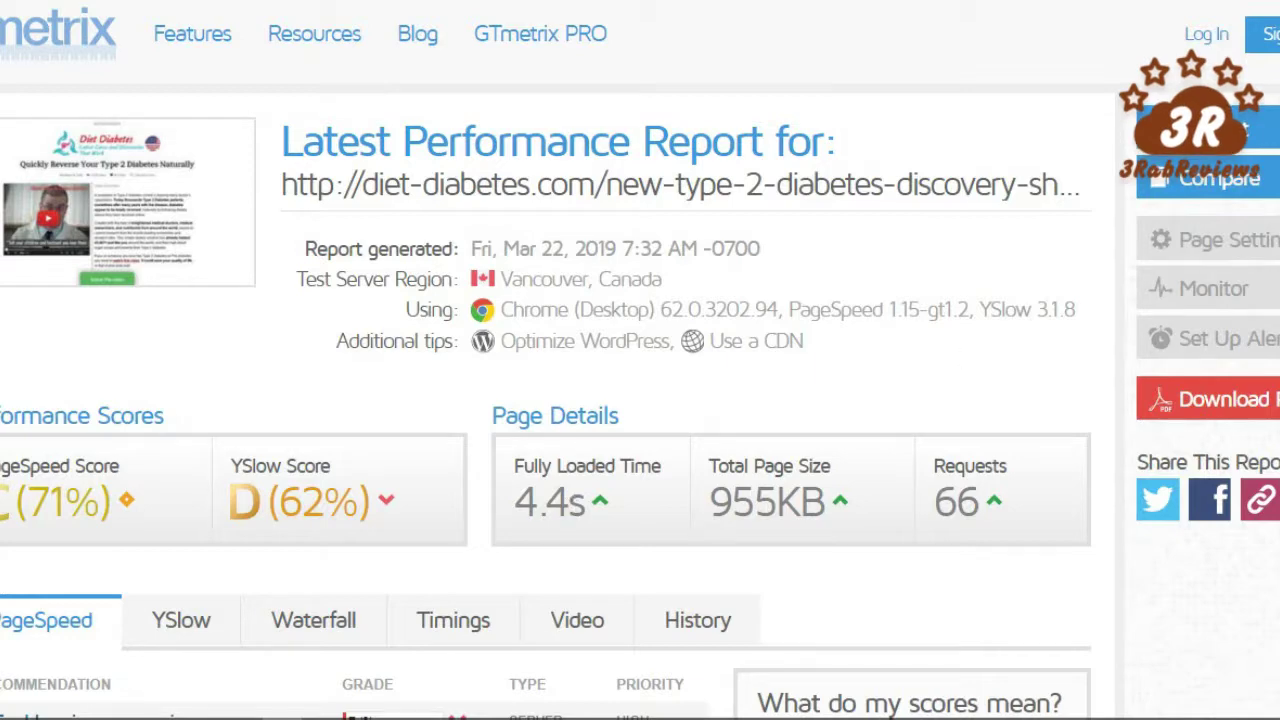
scroll(560, 450, "down", 2)
scroll(560, 450, "up", 1)
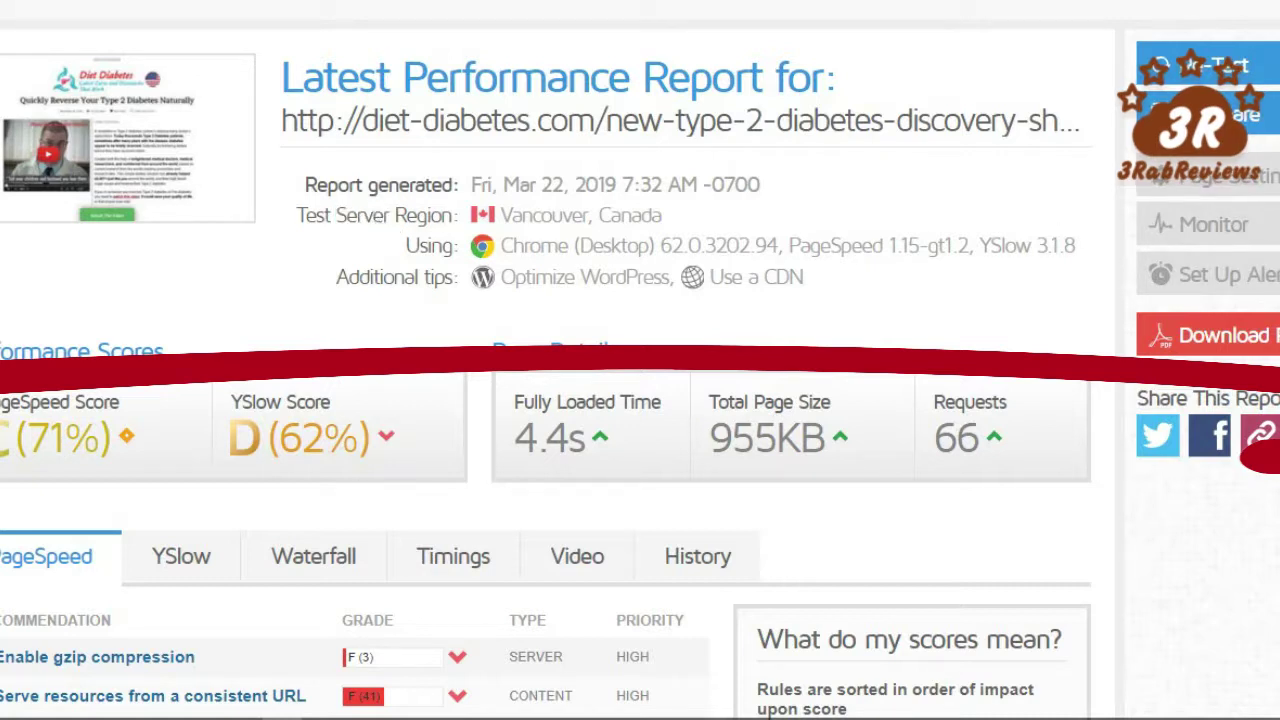
scroll(480, 420, "down", 1)
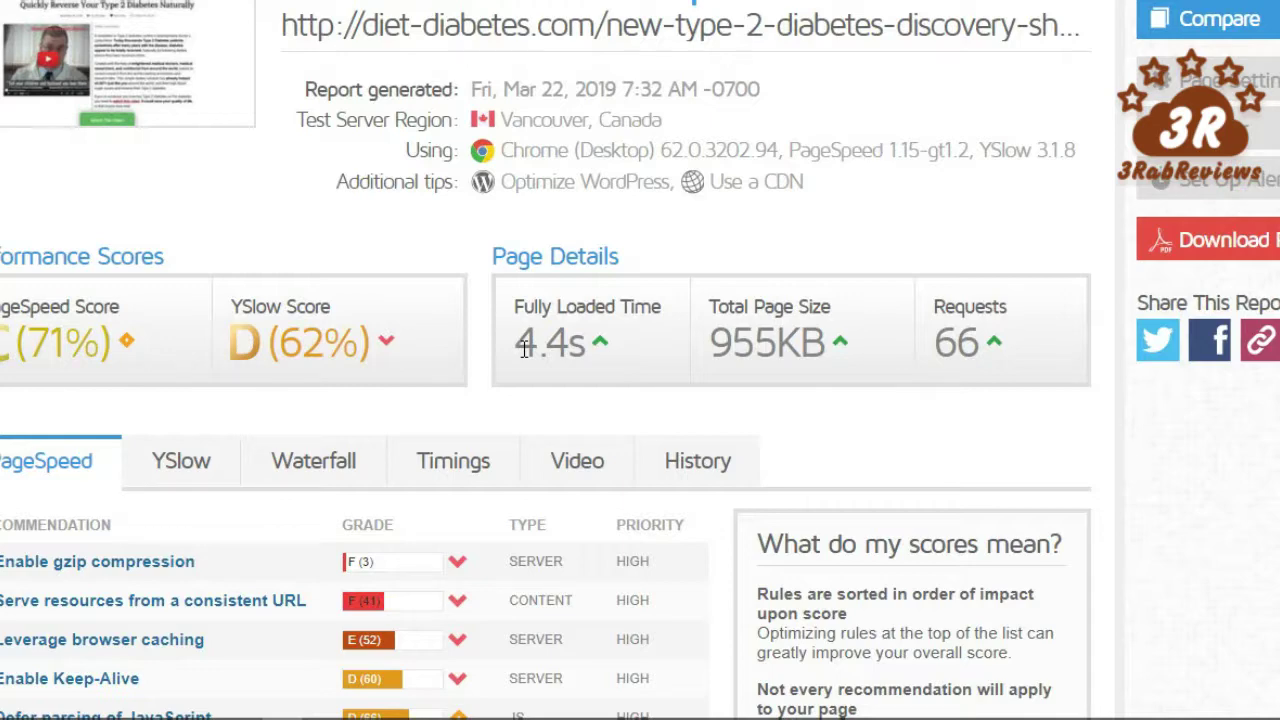
scroll(640, 360, "up", 2)
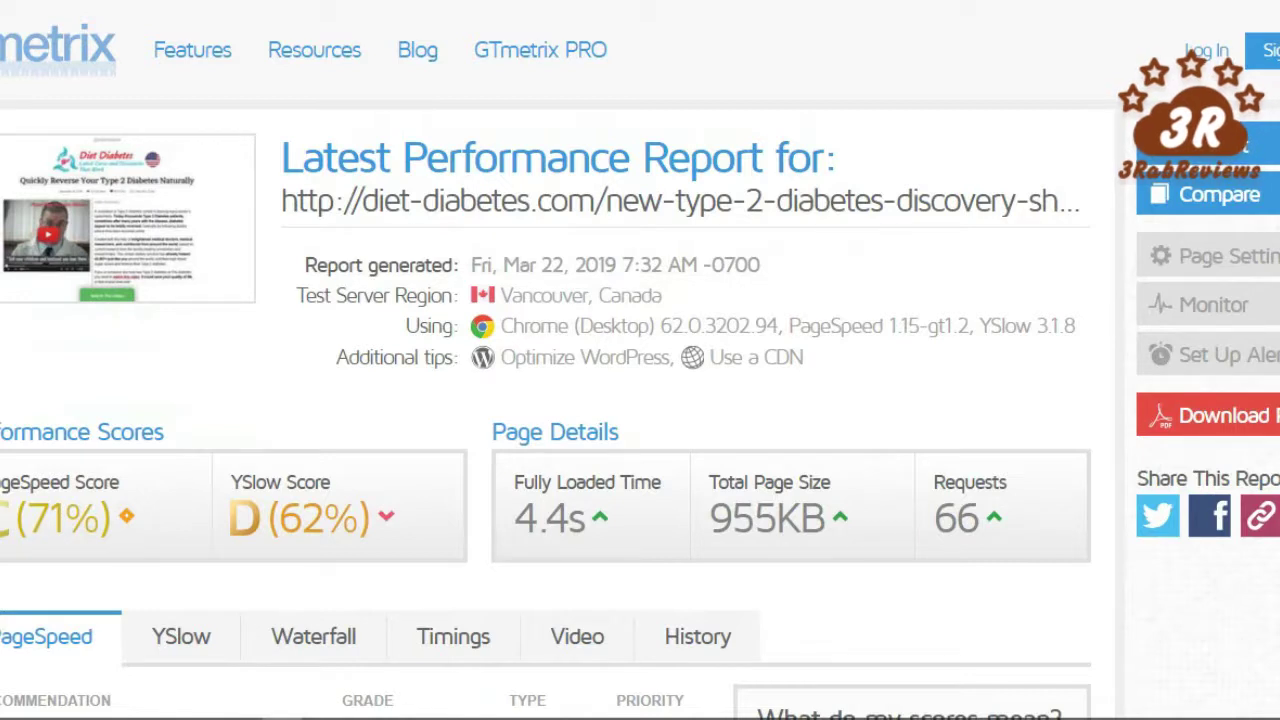
- Review the PageSpeed recommendations in the report and open the YSlow recommendations
scroll(1150, 262, "down", 1)
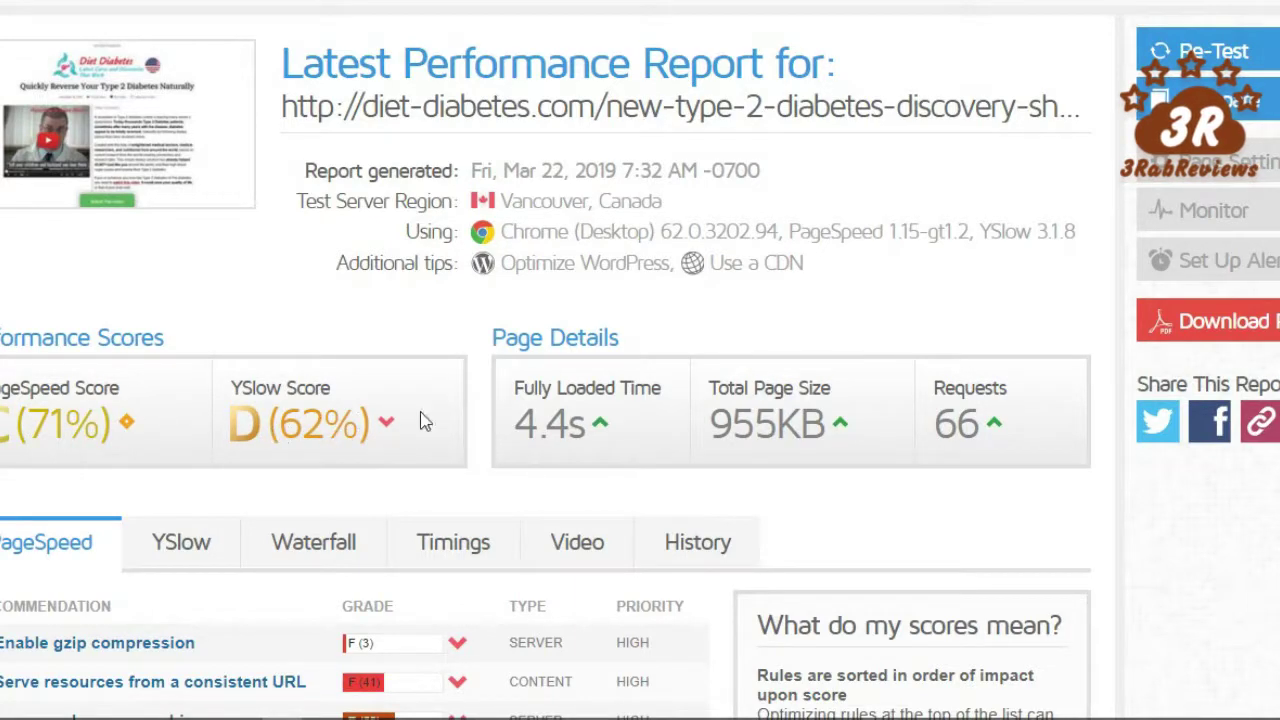
scroll(1219, 300, "down", 2)
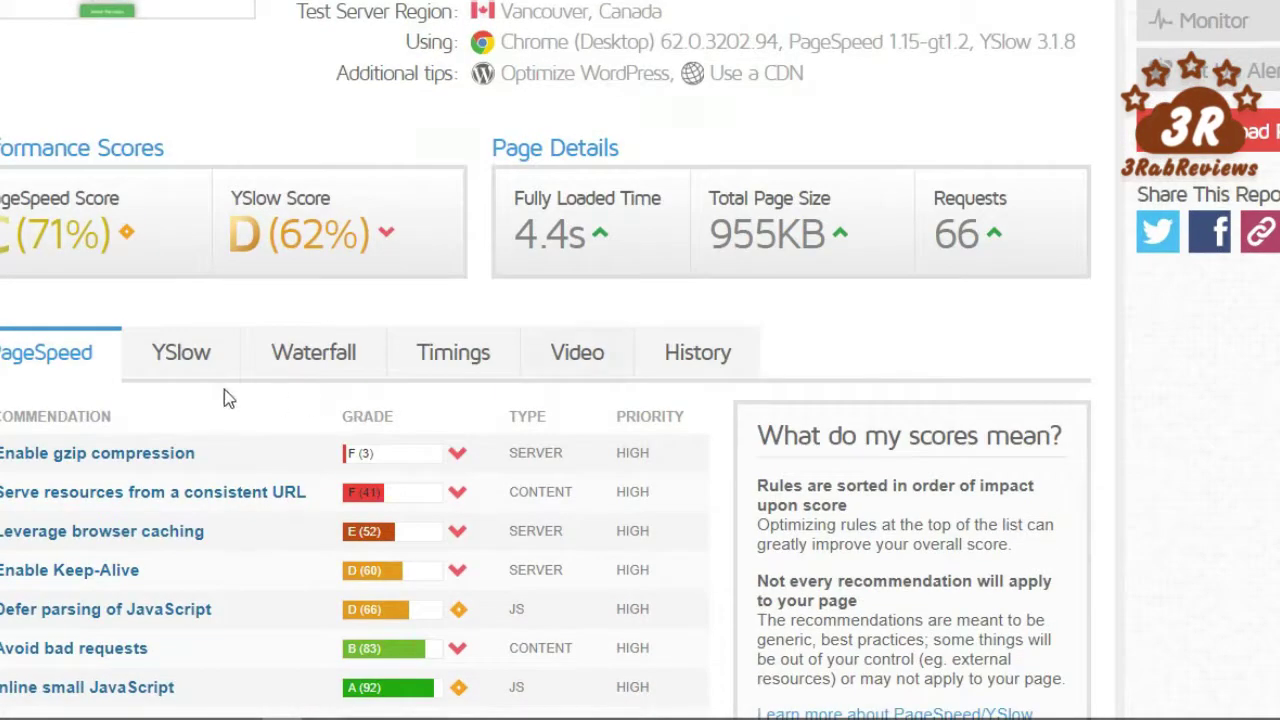
left_click(184, 356)
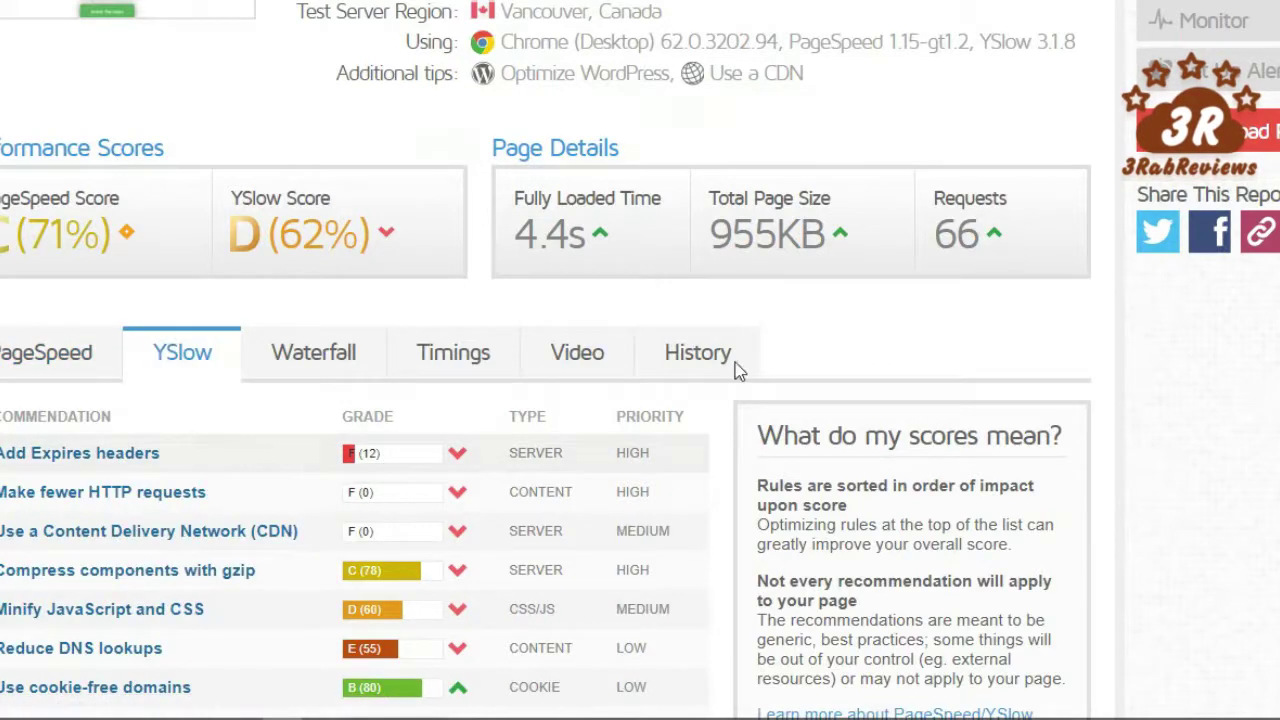
- Examine the tested page address and summary details at the head of the GTmetrix report
scroll(640, 360, "up", 3)
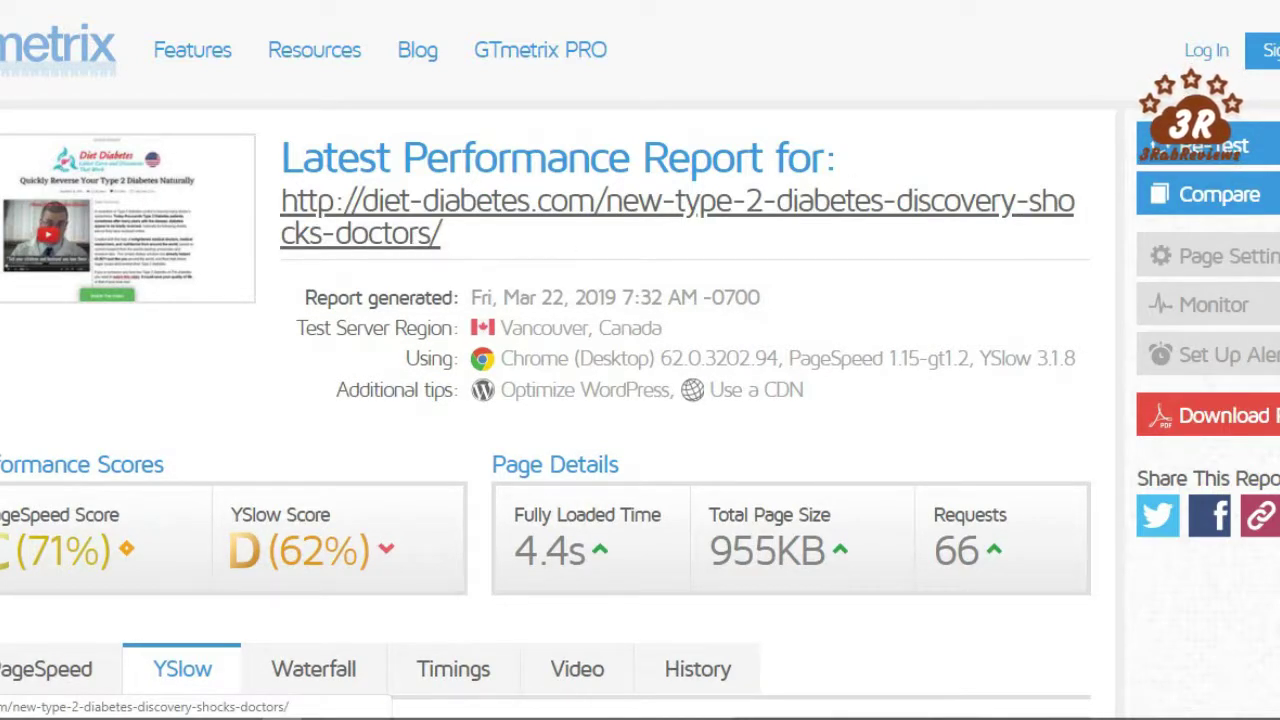
left_click_drag(10, 134, 805, 357)
left_click(805, 357)
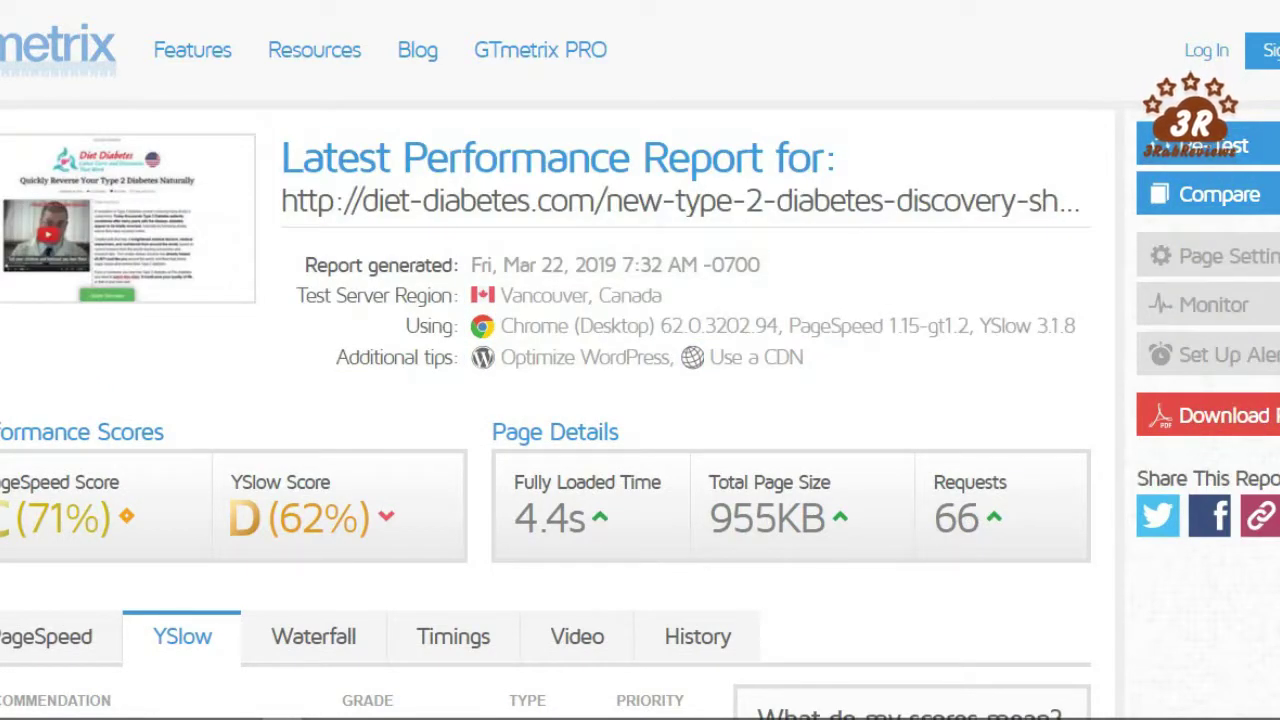
scroll(640, 360, "down", 1)
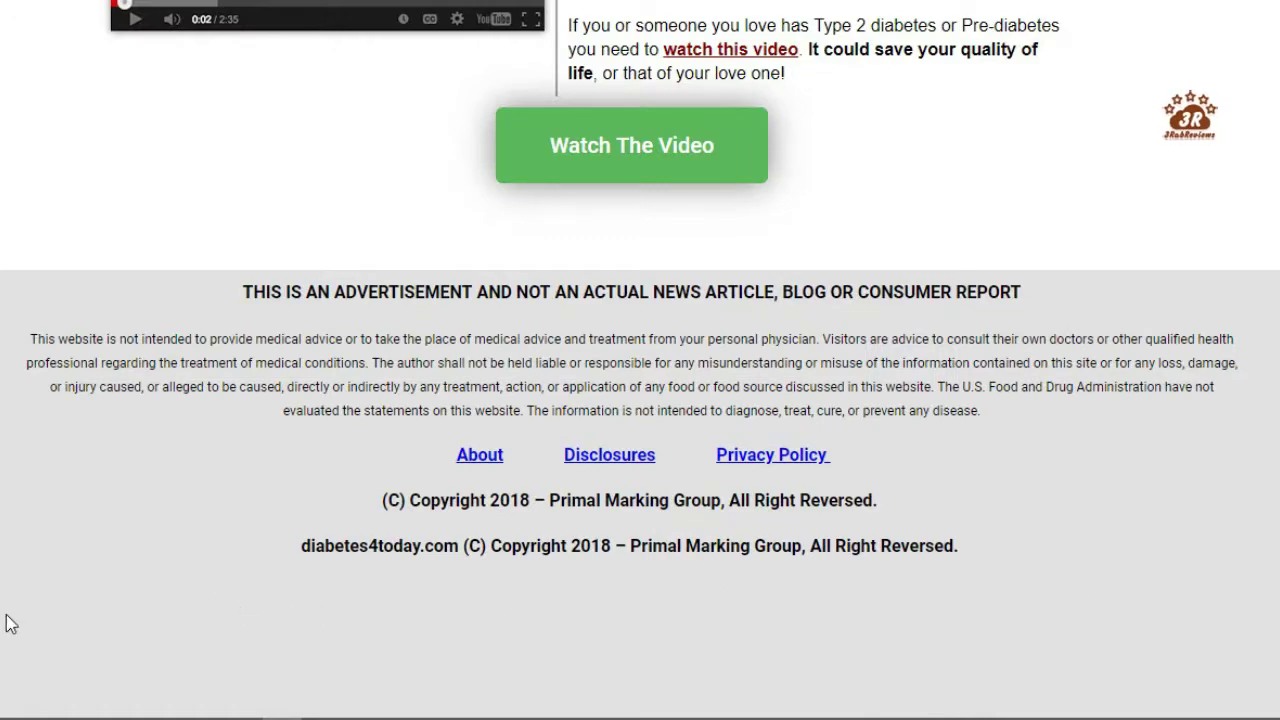
- Review the published landing page from its headline to the footer with the About, Disclosures and Privacy Policy links
scroll(666, 546, "up", 2)
scroll(666, 546, "down", 2)
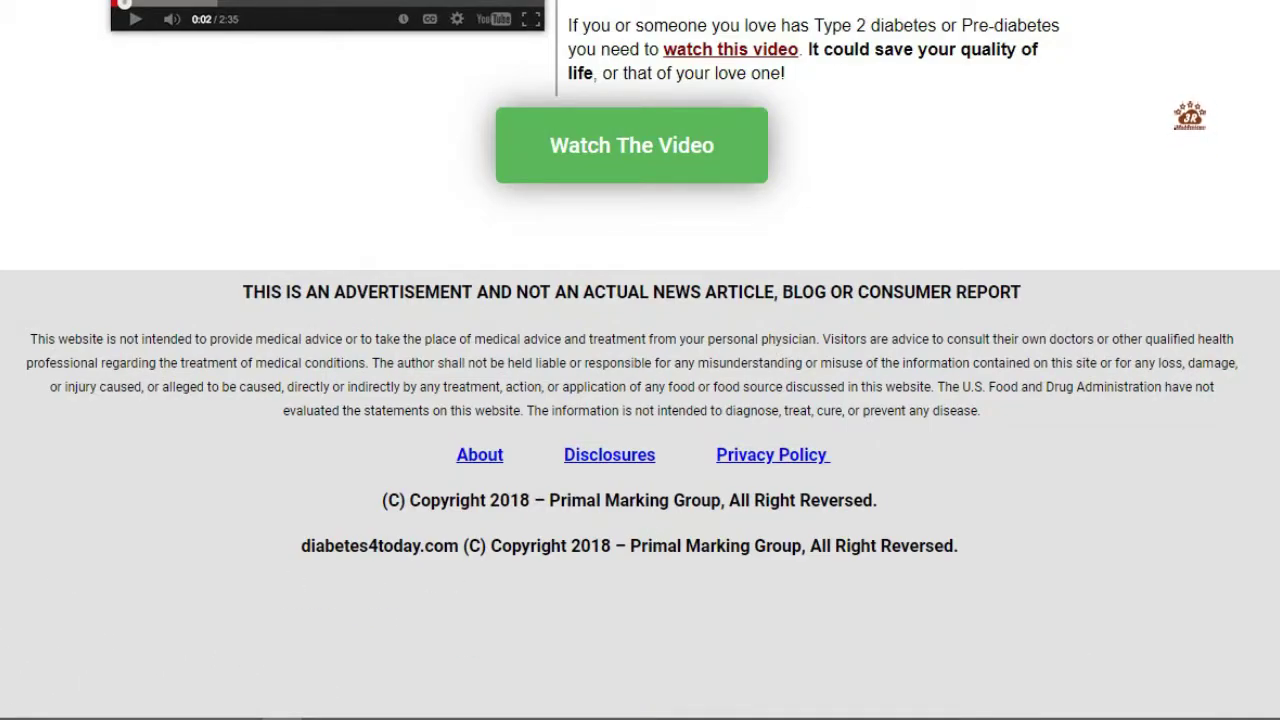
scroll(640, 360, "up", 7)
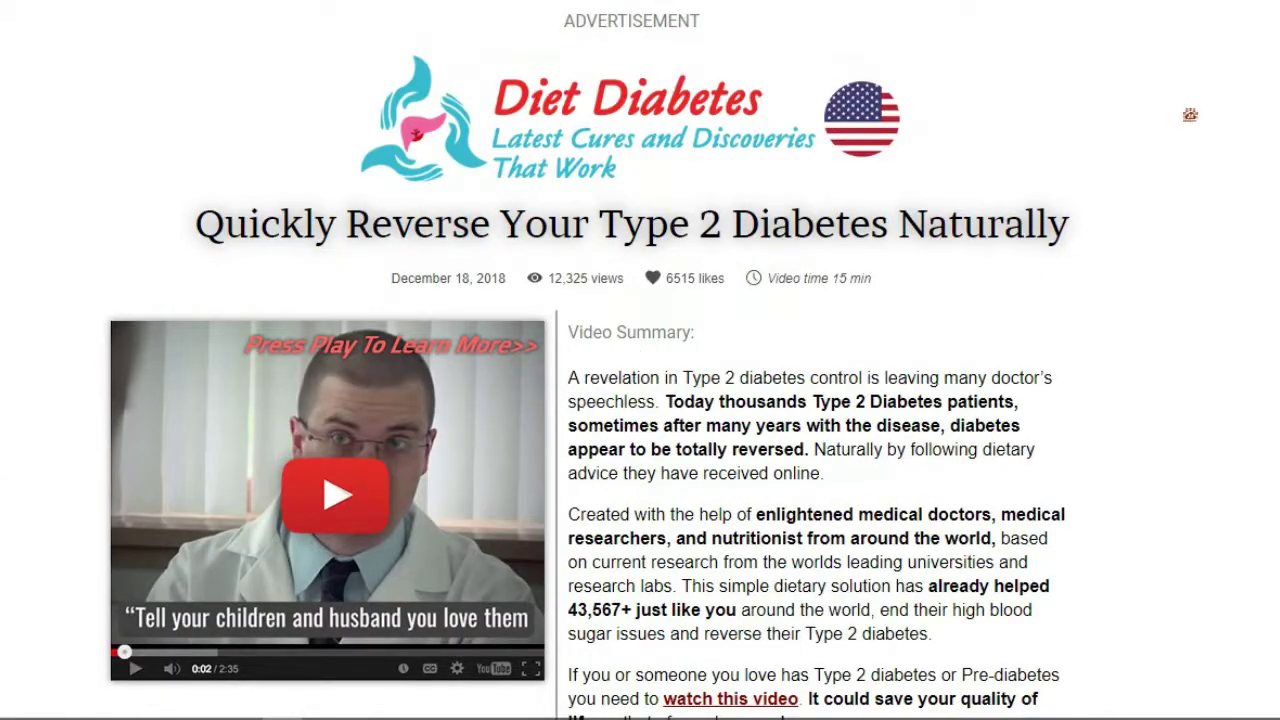
scroll(640, 360, "down", 7)
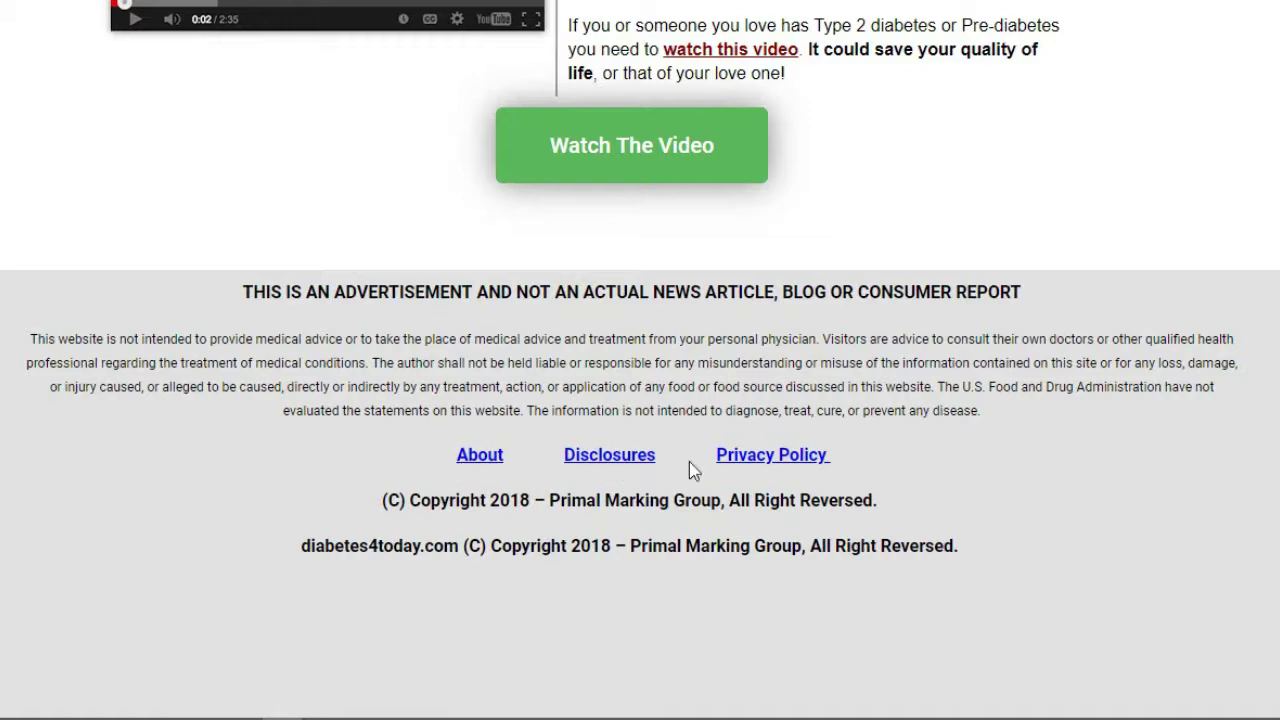
scroll(640, 360, "up", 7)
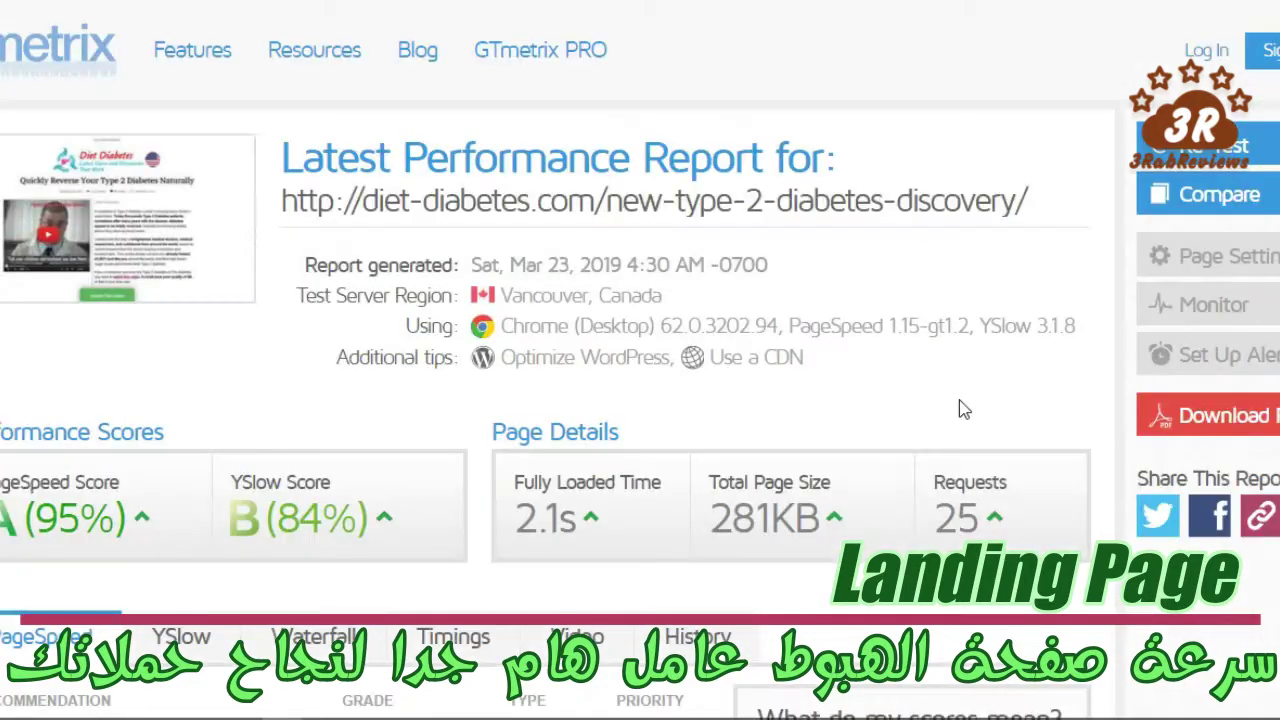
- Check the Requests figure in the new-type-2-diabetes-discovery GTmetrix report and review that landing page down to its footer policy links
left_click_drag(937, 483, 1014, 545)
left_click(944, 477)
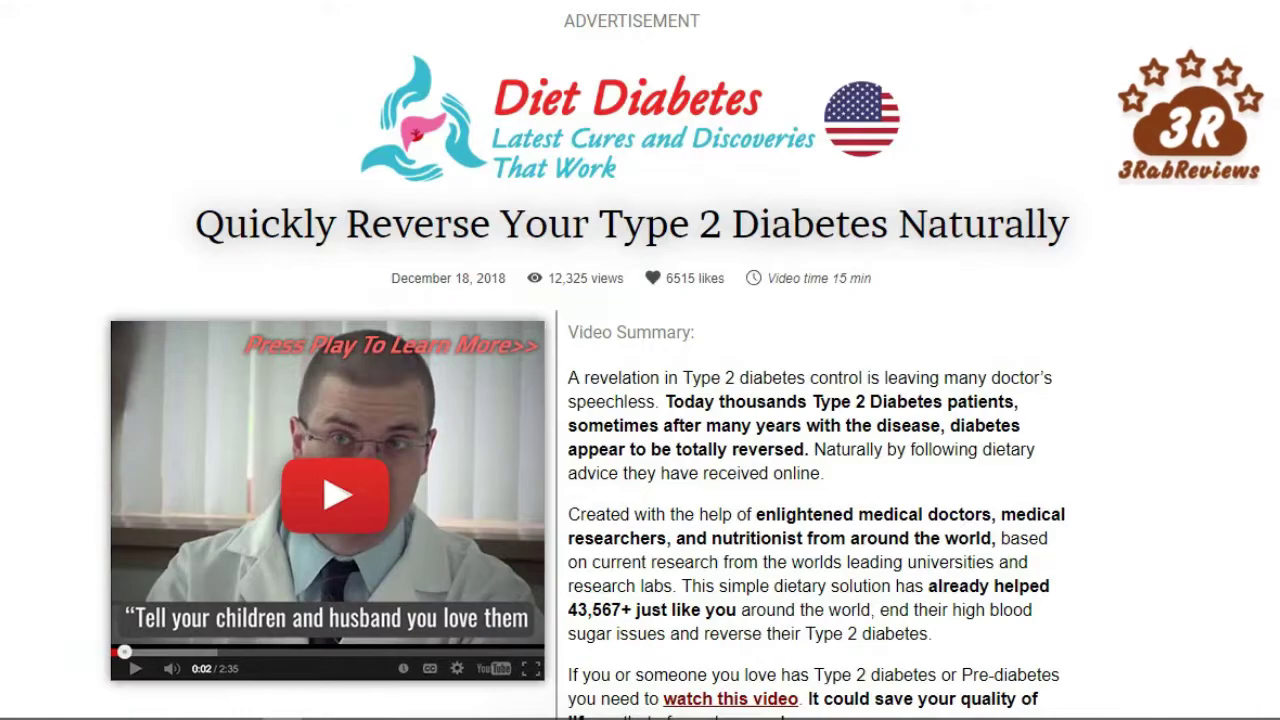
scroll(640, 400, "down", 4)
scroll(640, 400, "up", 4)
scroll(640, 400, "down", 4)
scroll(640, 400, "up", 4)
scroll(640, 400, "down", 5)
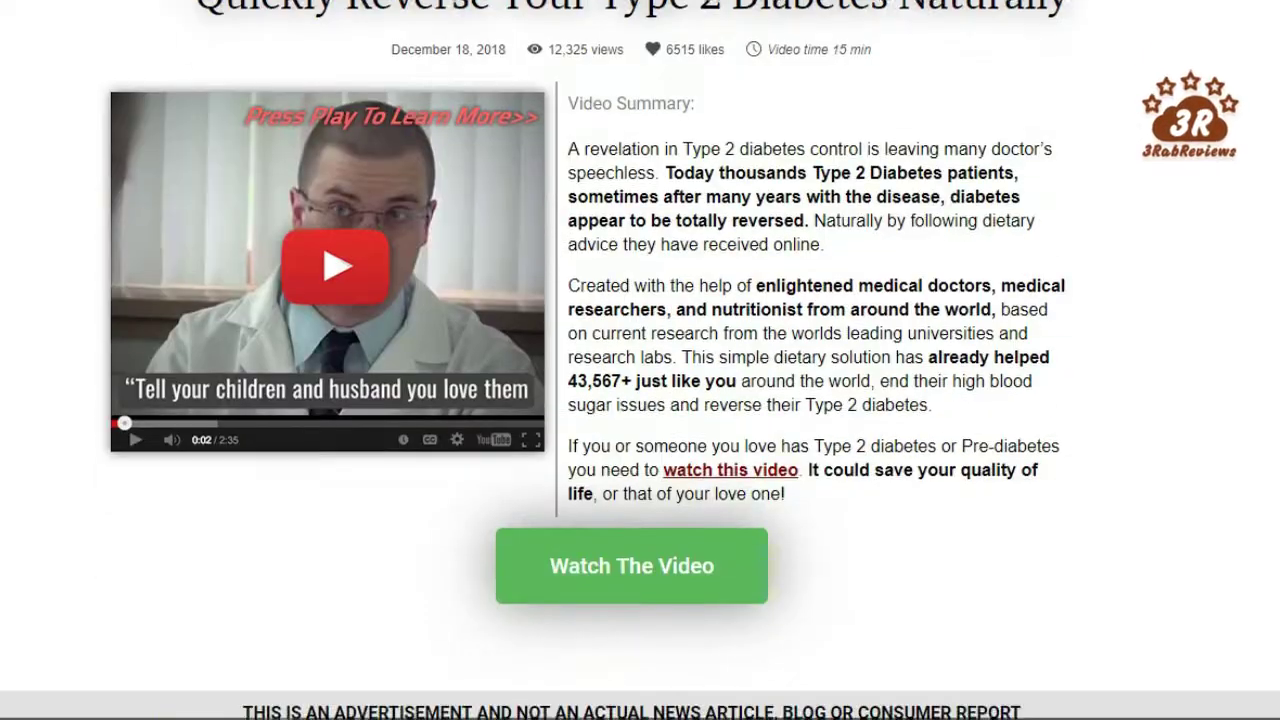
scroll(640, 400, "down", 1)
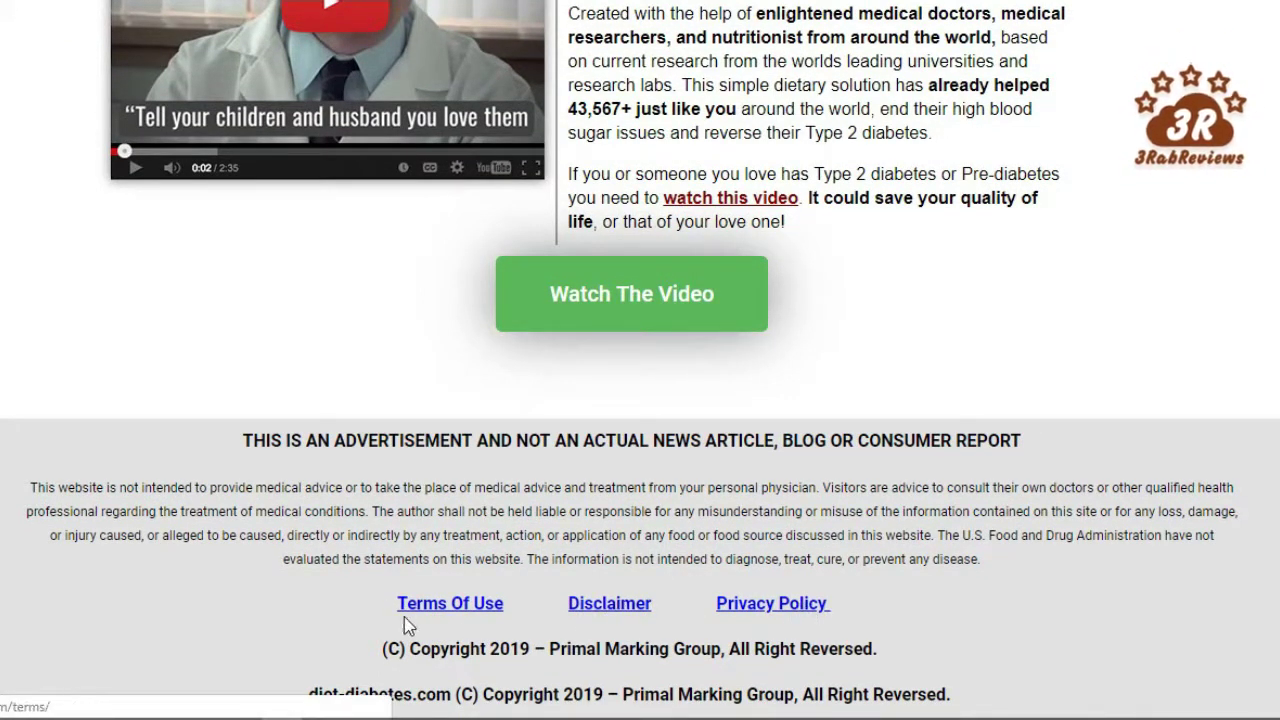
key("Home")
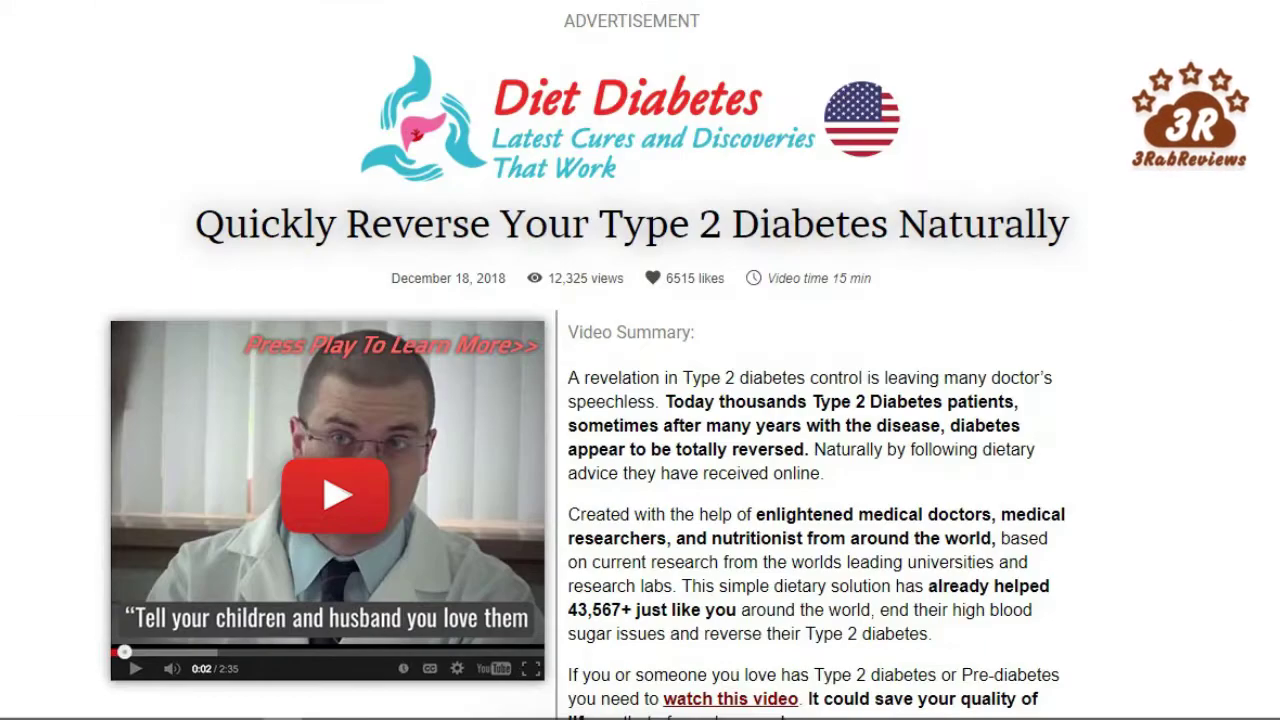
key("End")
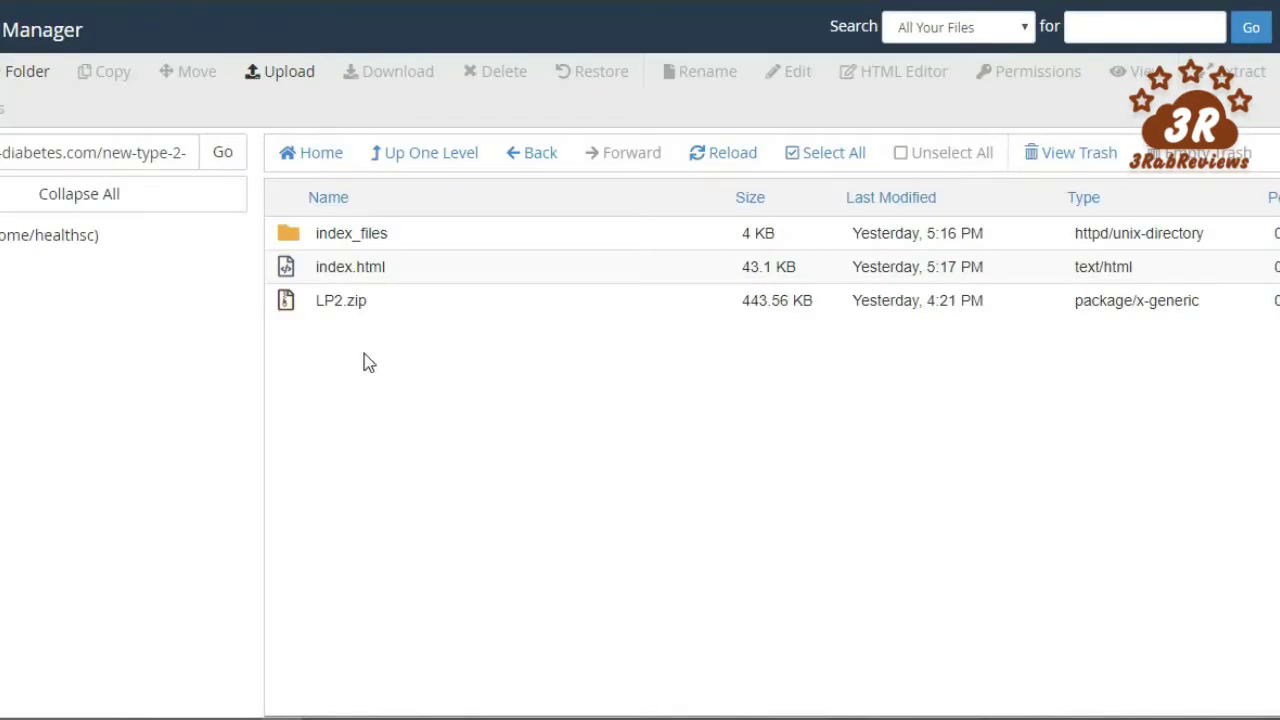
- Switch to the cPanel File Manager, go up to the diet-diabetes.com folder and open its Policies folder
left_click(422, 158)
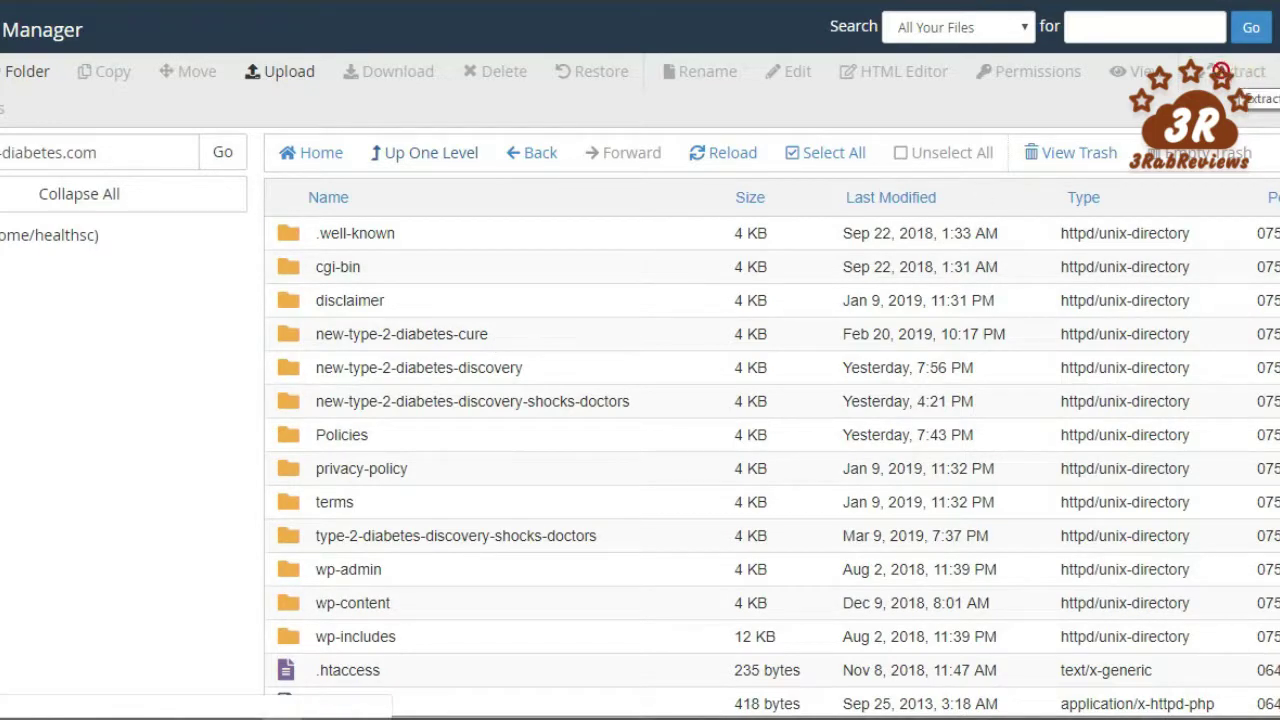
scroll(600, 460, "down", 2)
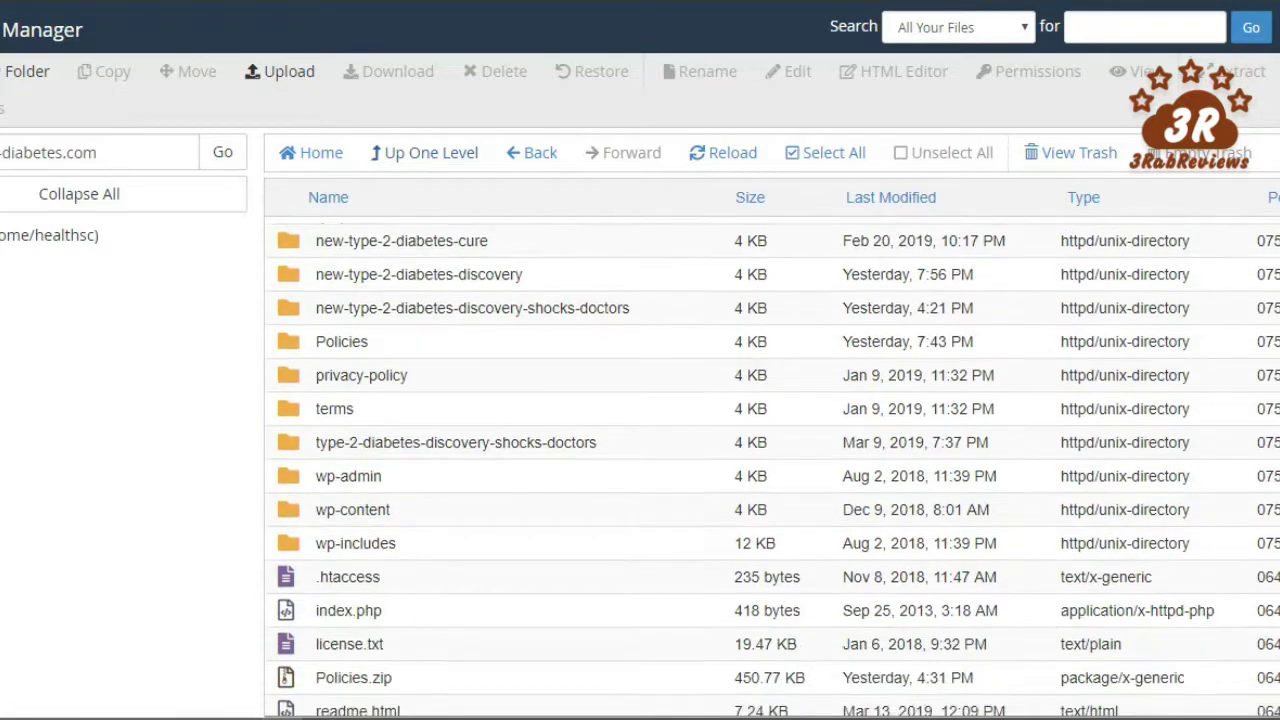
left_click(355, 312)
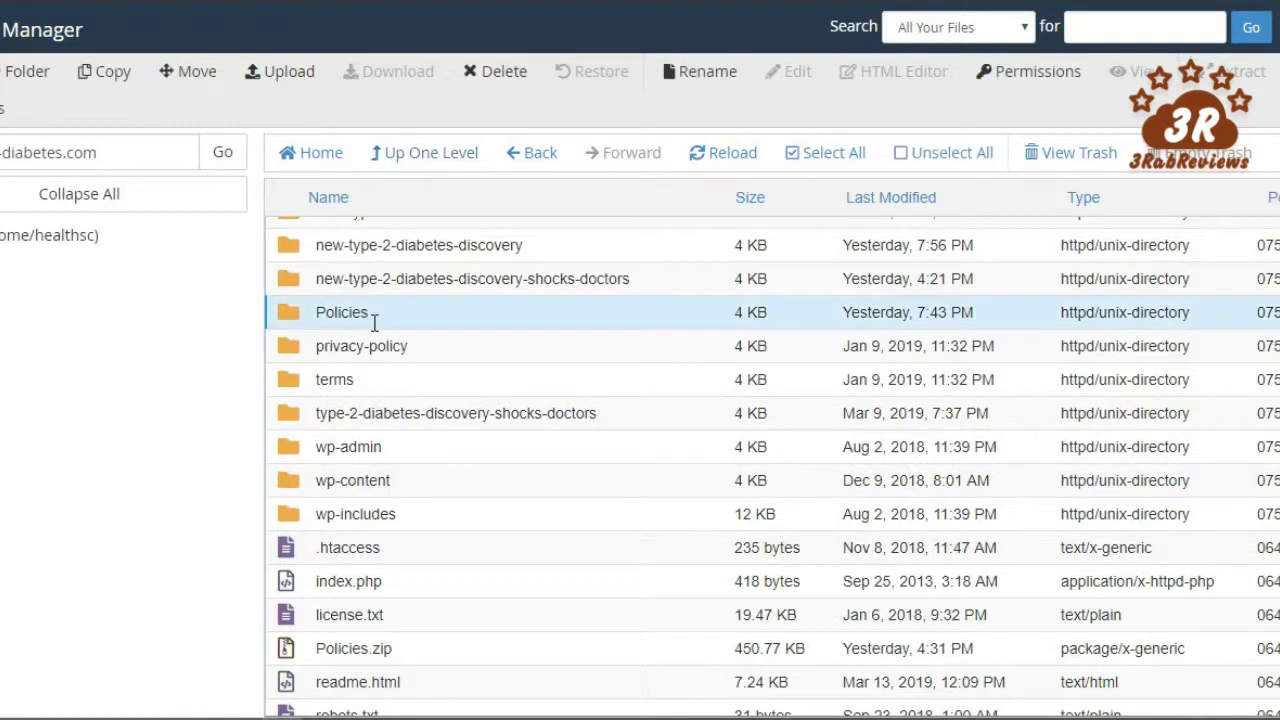
double_click(429, 316)
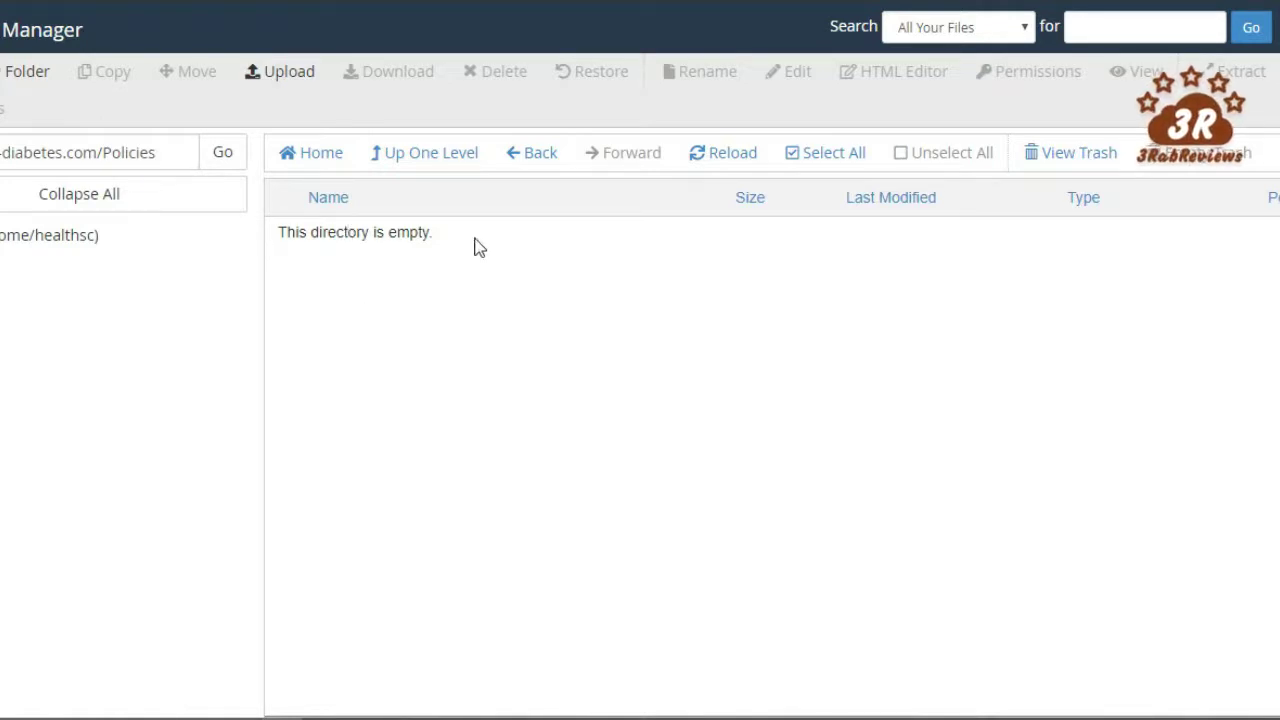
- Create a new folder named TEST inside /diet-diabetes.com/Policies and reload the directory listing
left_click(837, 152)
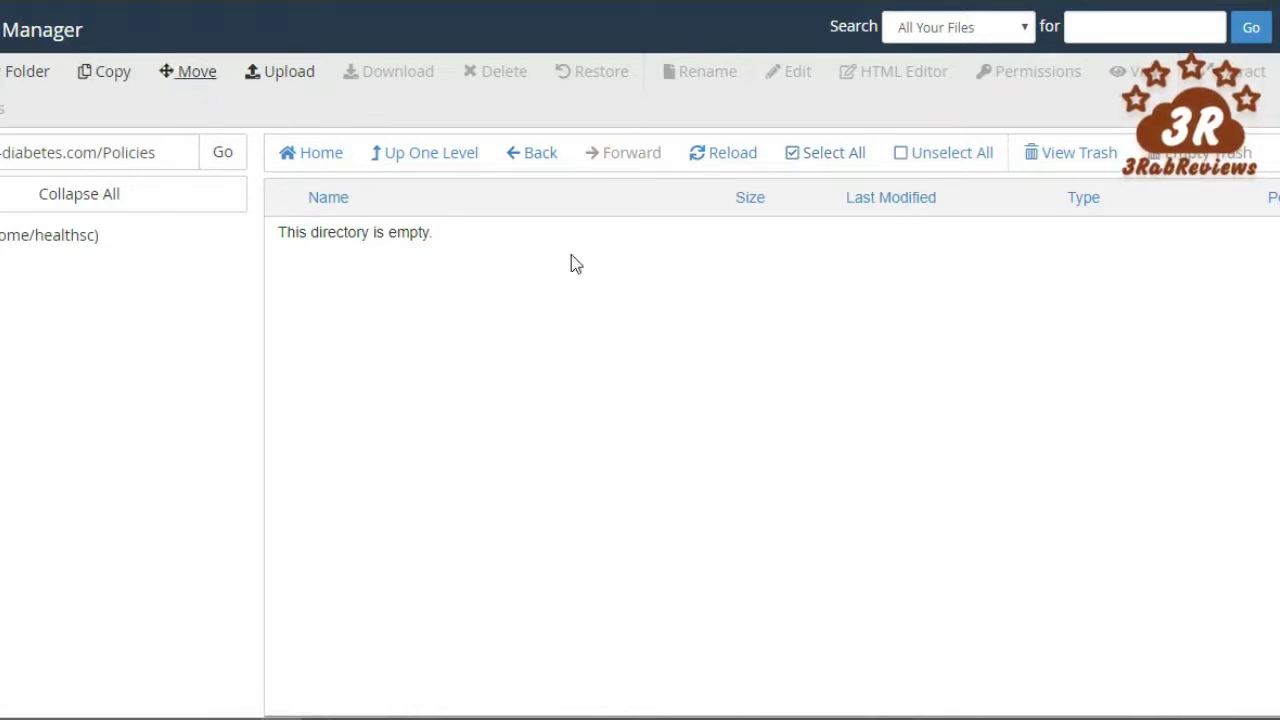
right_click(404, 267)
left_click(1191, 321)
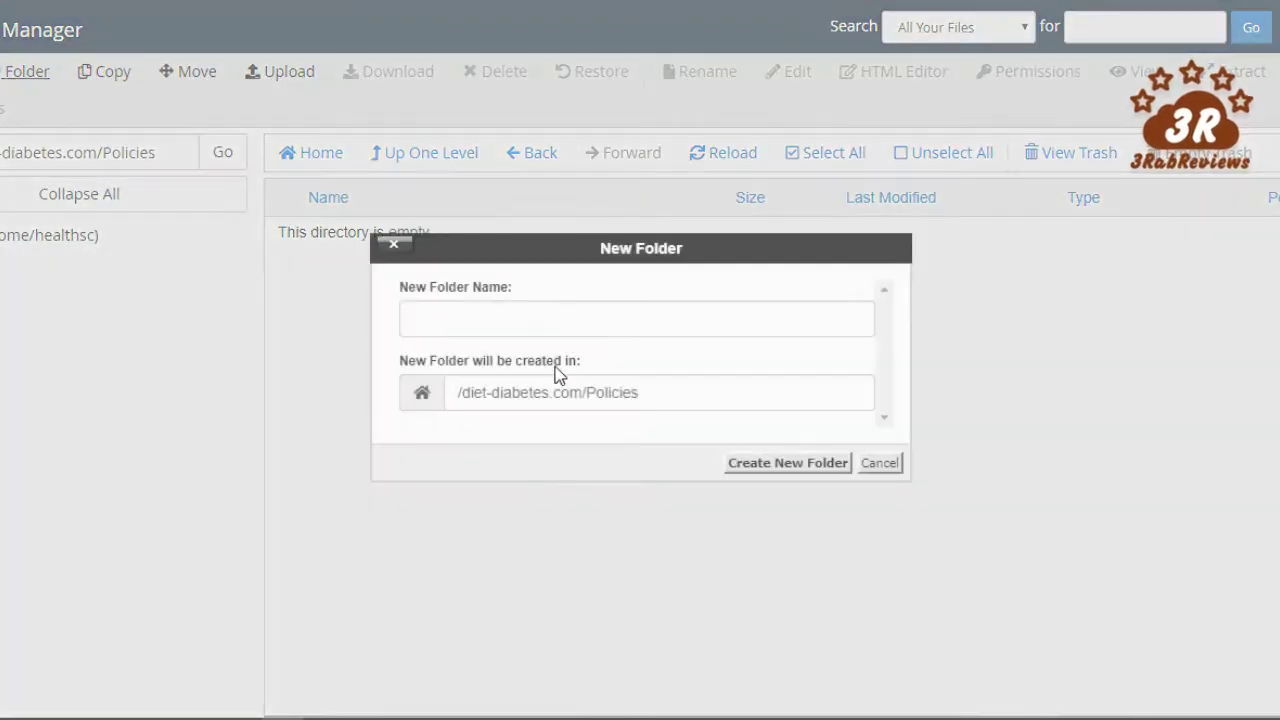
left_click(559, 306)
type("TEST")
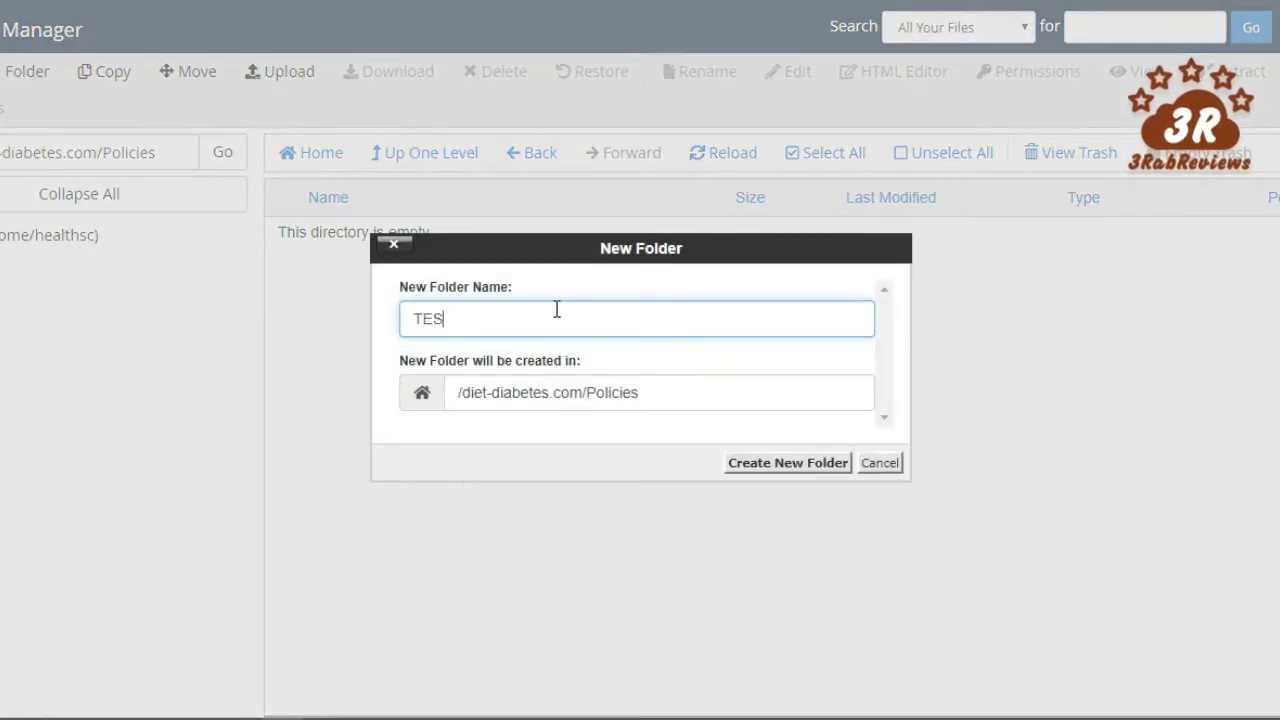
left_click(769, 463)
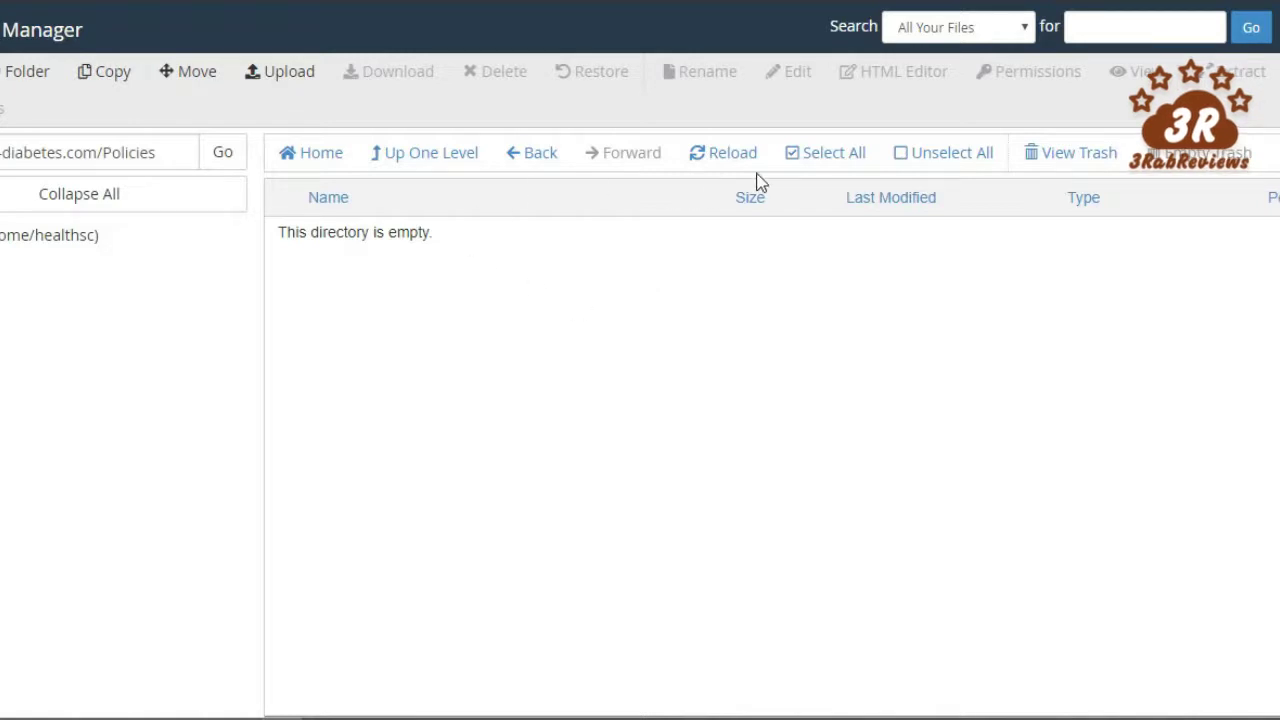
left_click(727, 160)
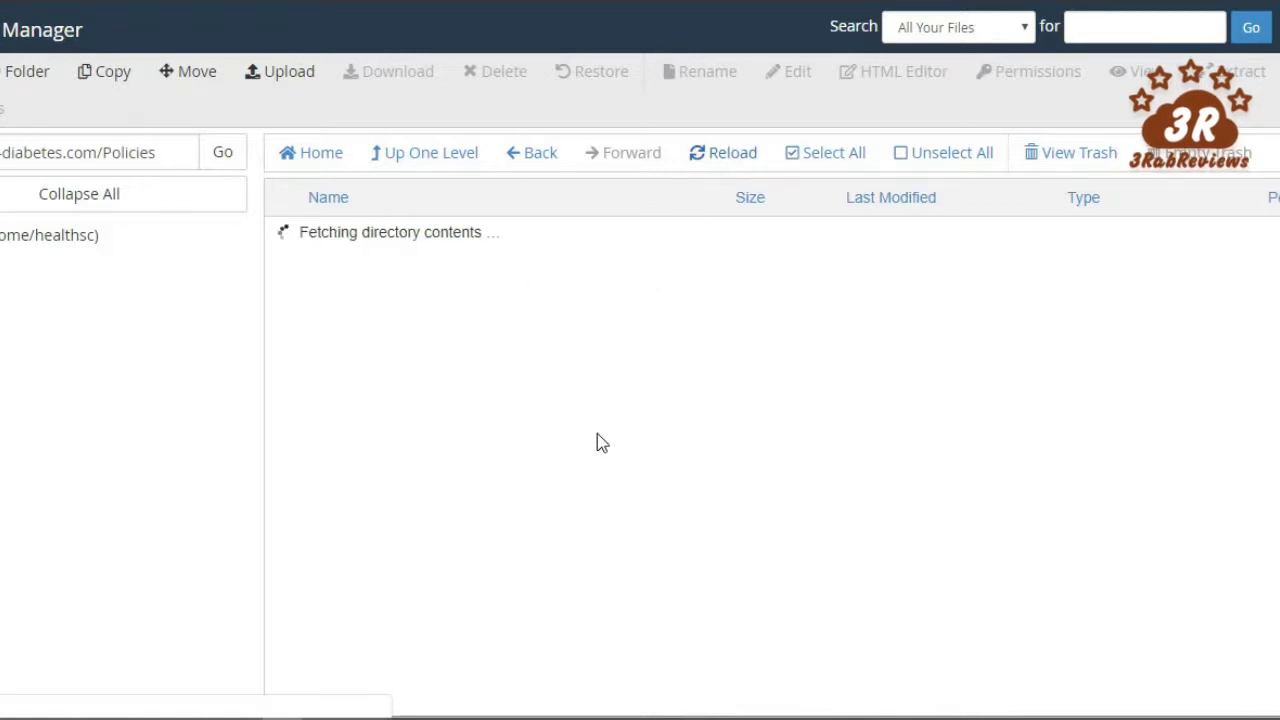
- Move the TEST folder out of Policies to the path /diet-diabetes.com
left_click(478, 243)
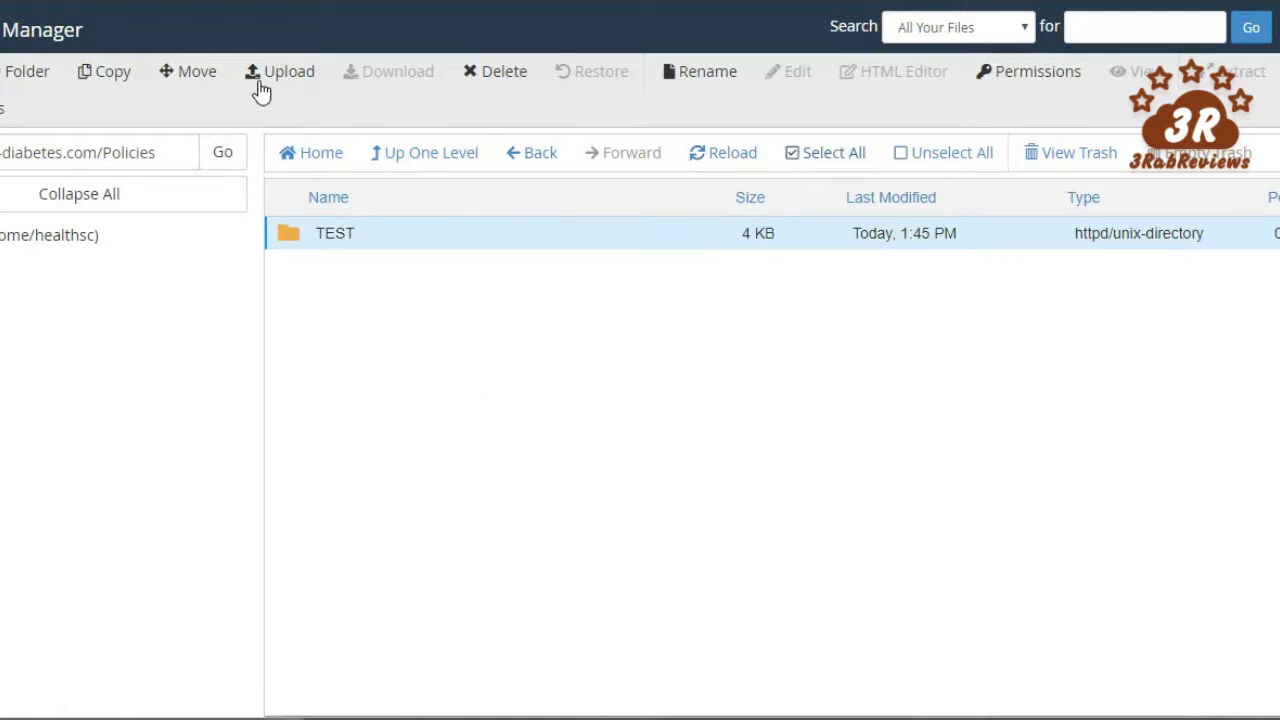
left_click(188, 72)
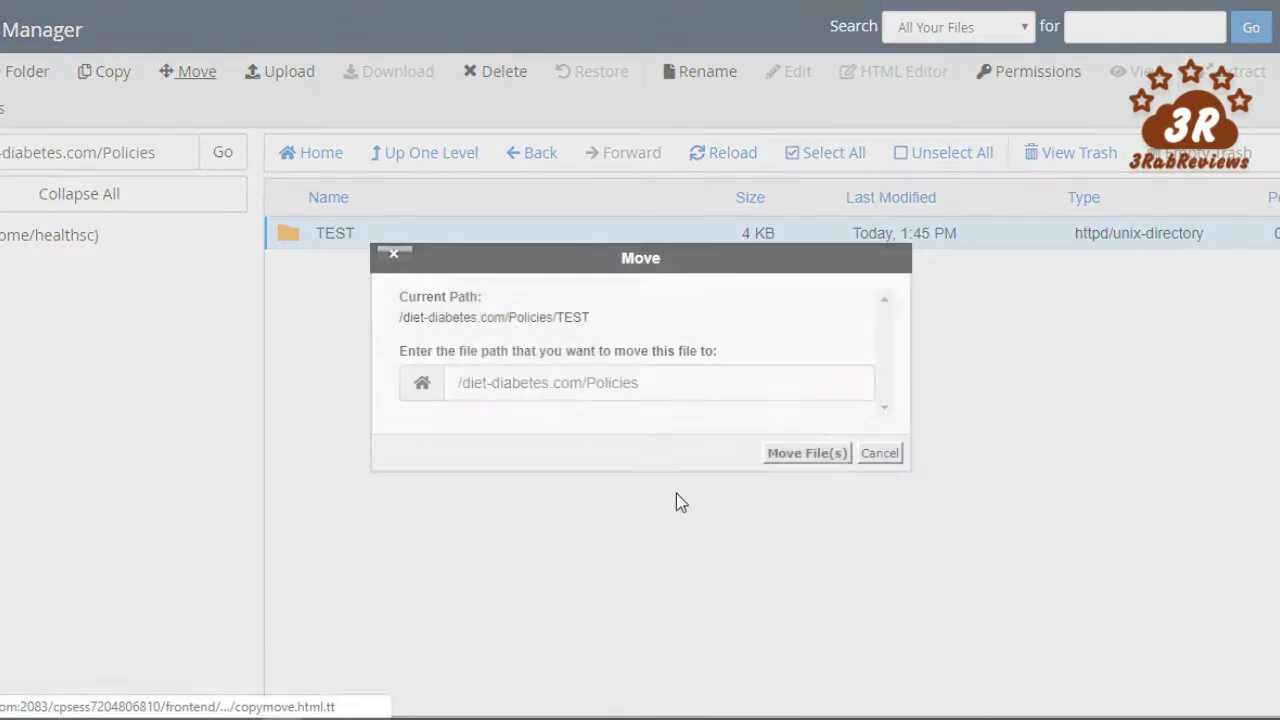
key("BackSpace")
key("BackSpace")
key("BackSpace")
key("BackSpace")
key("BackSpace")
key("BackSpace")
key("BackSpace")
key("BackSpace")
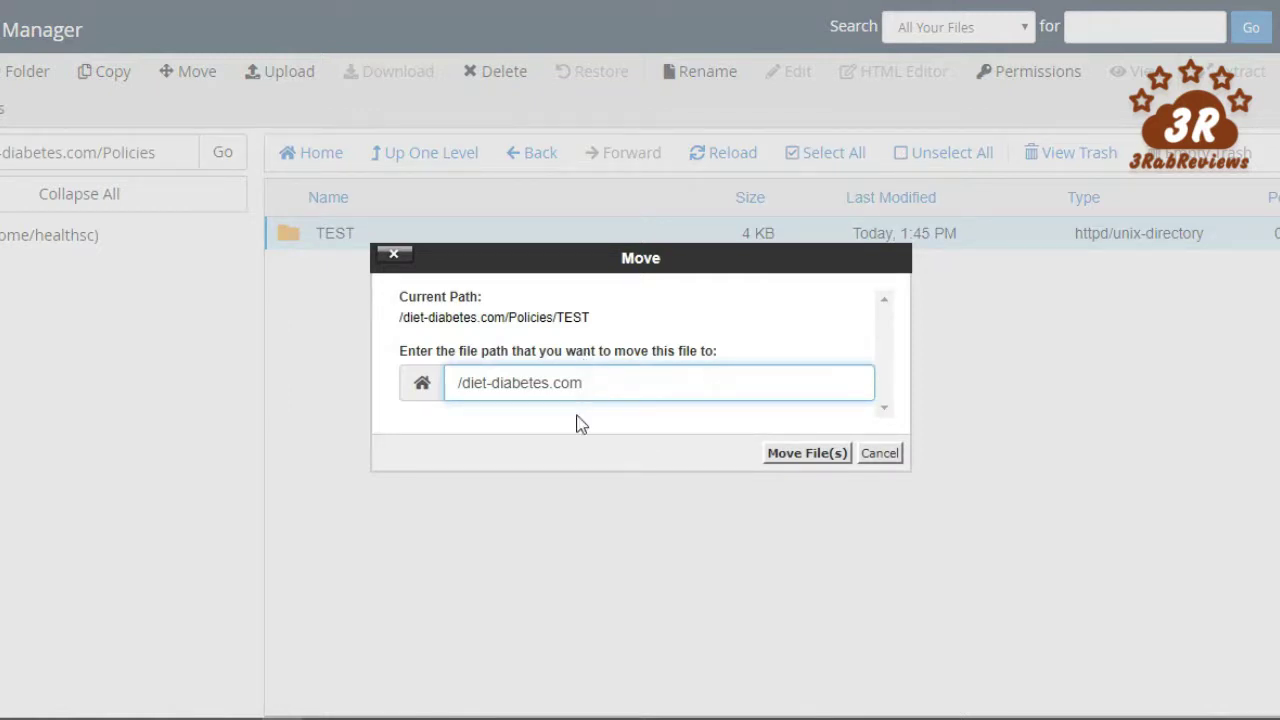
left_click(783, 455)
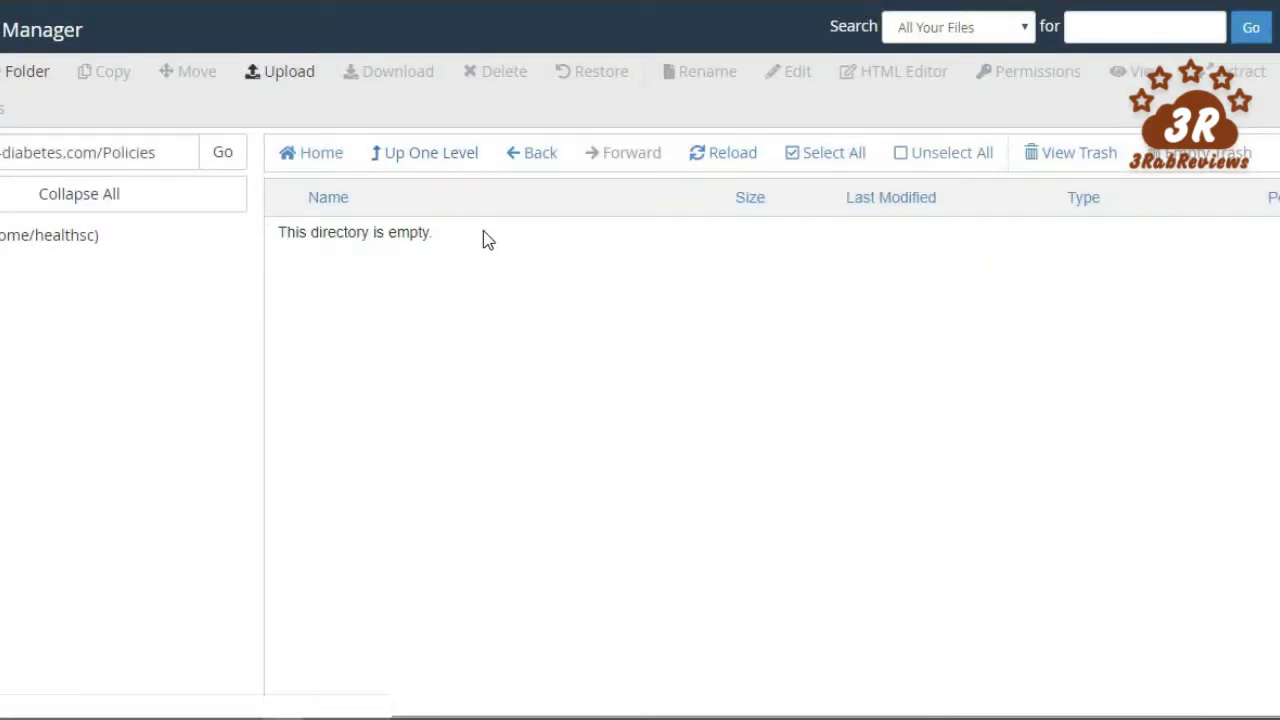
- Go up to the diet-diabetes.com folder and permanently delete the TEST folder, skipping the trash
left_click(445, 160)
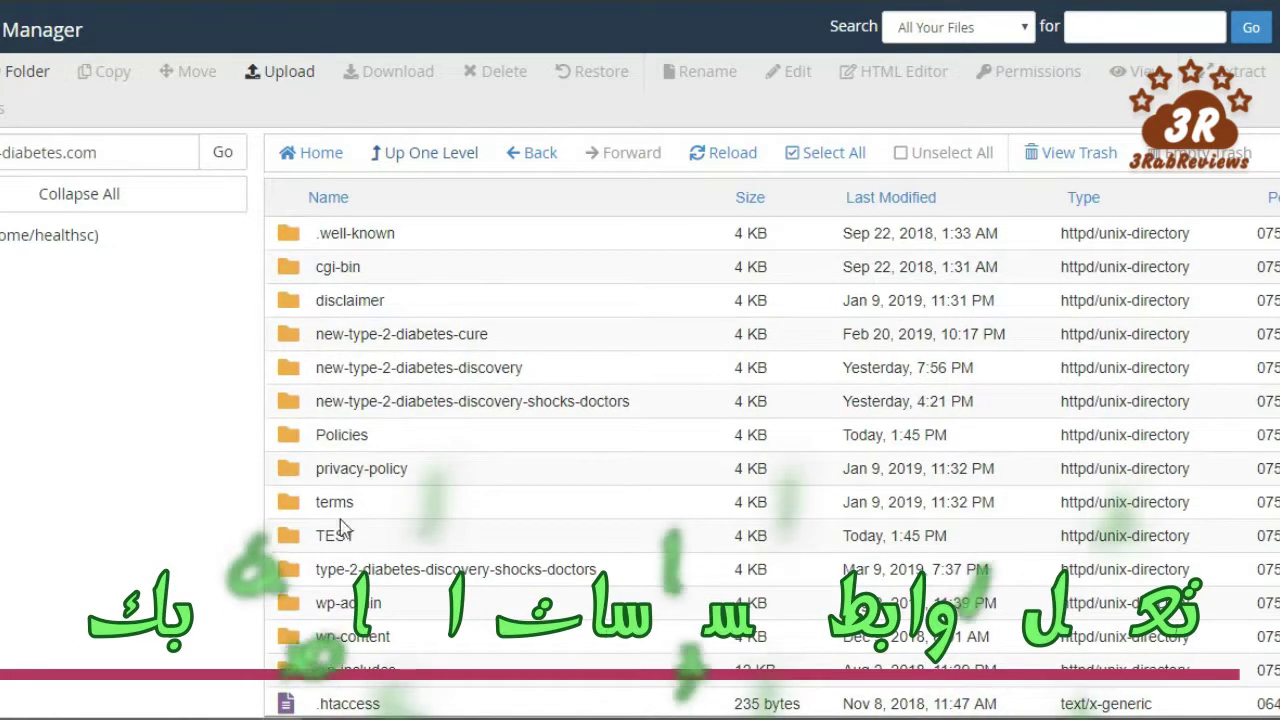
left_click(405, 545)
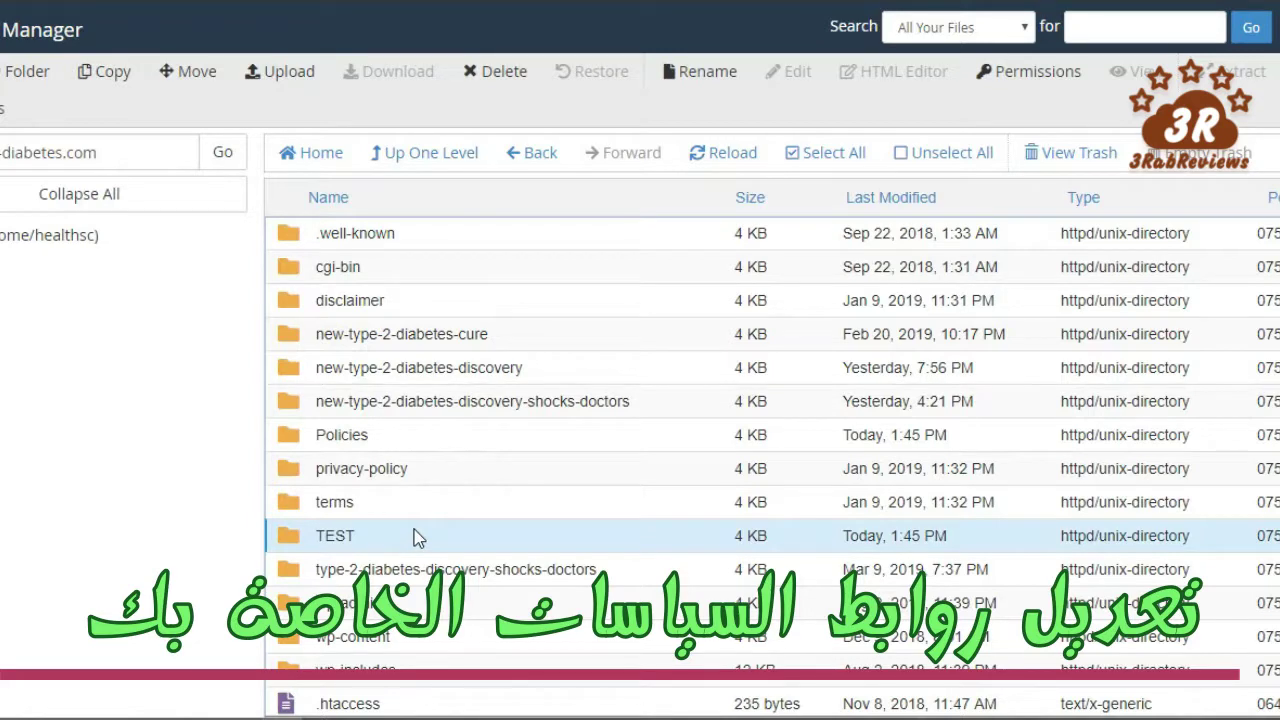
key("Delete")
left_click(645, 368)
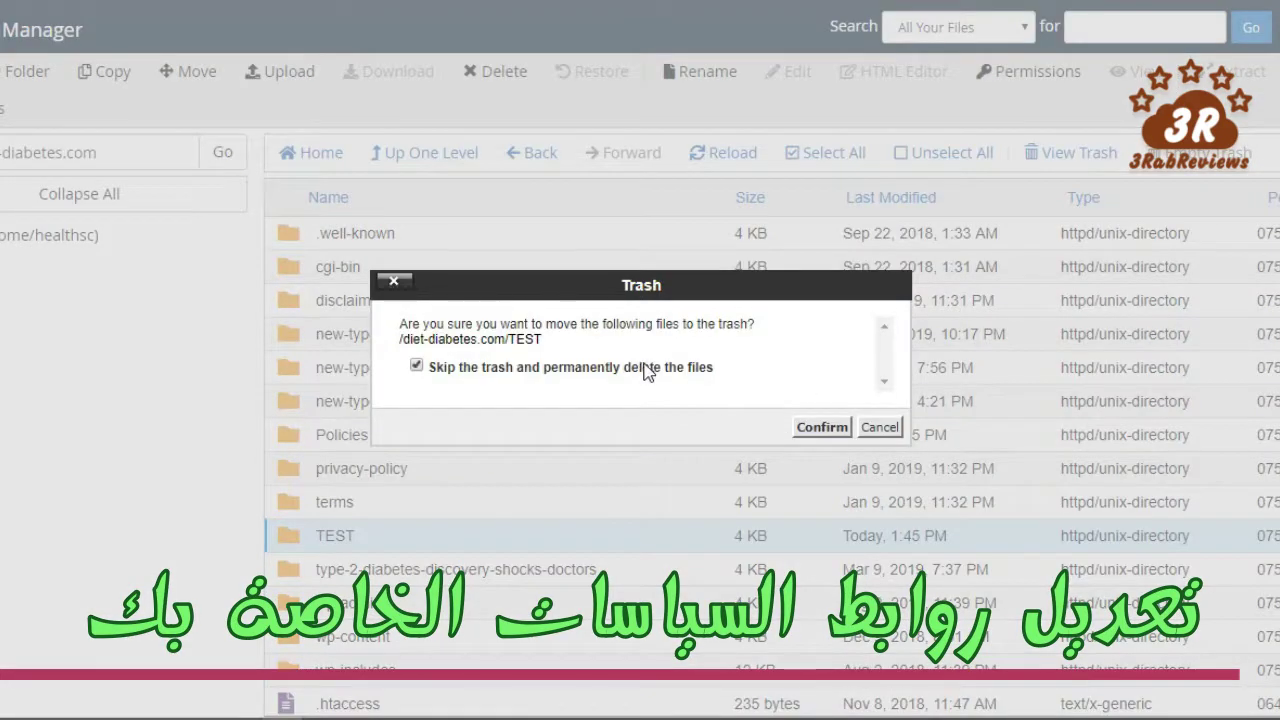
left_click(822, 427)
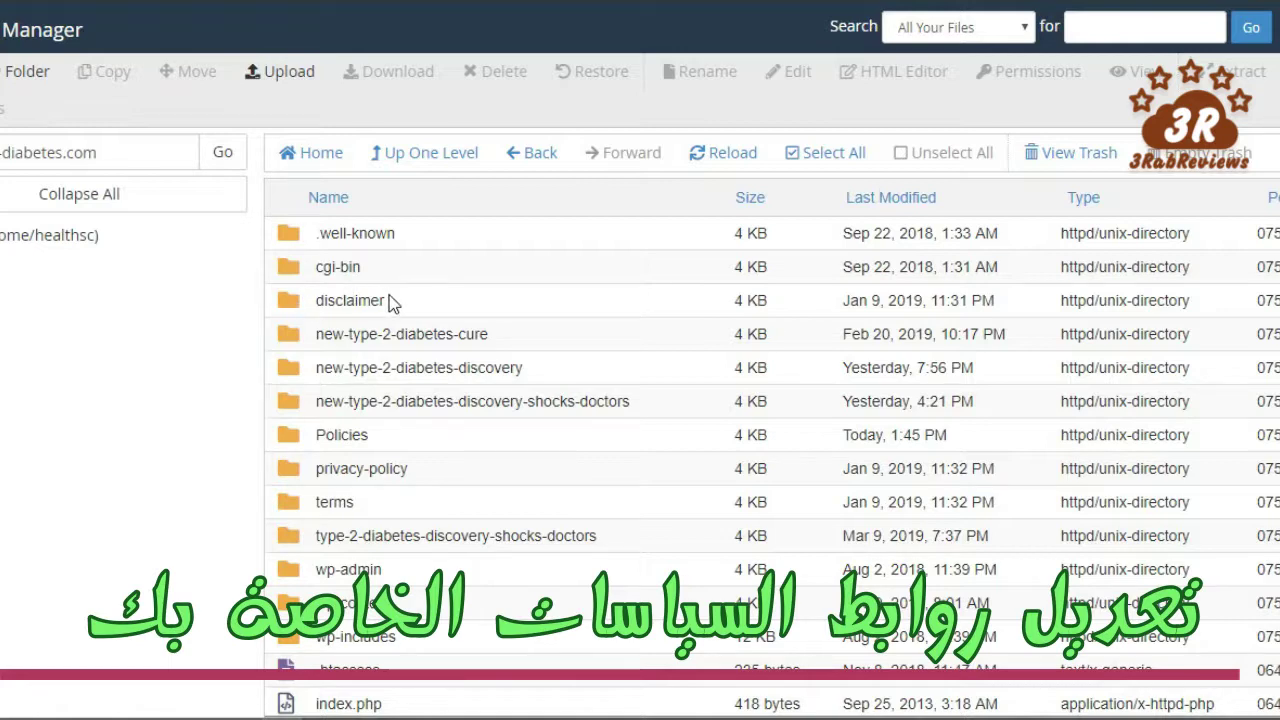
- Switch to File Explorer and open the LP2 folder inside Affilaites Tools of the Diabetes 2019 folder
mouse_move(450, 716)
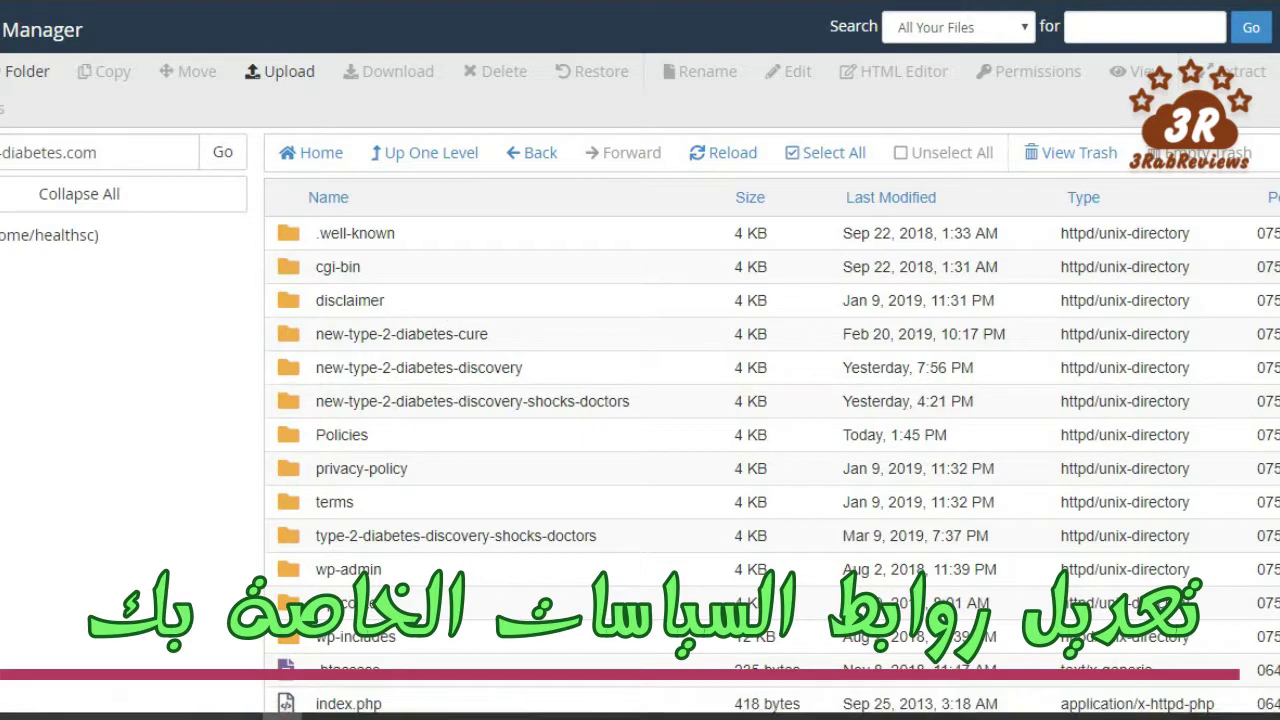
left_click(81, 704)
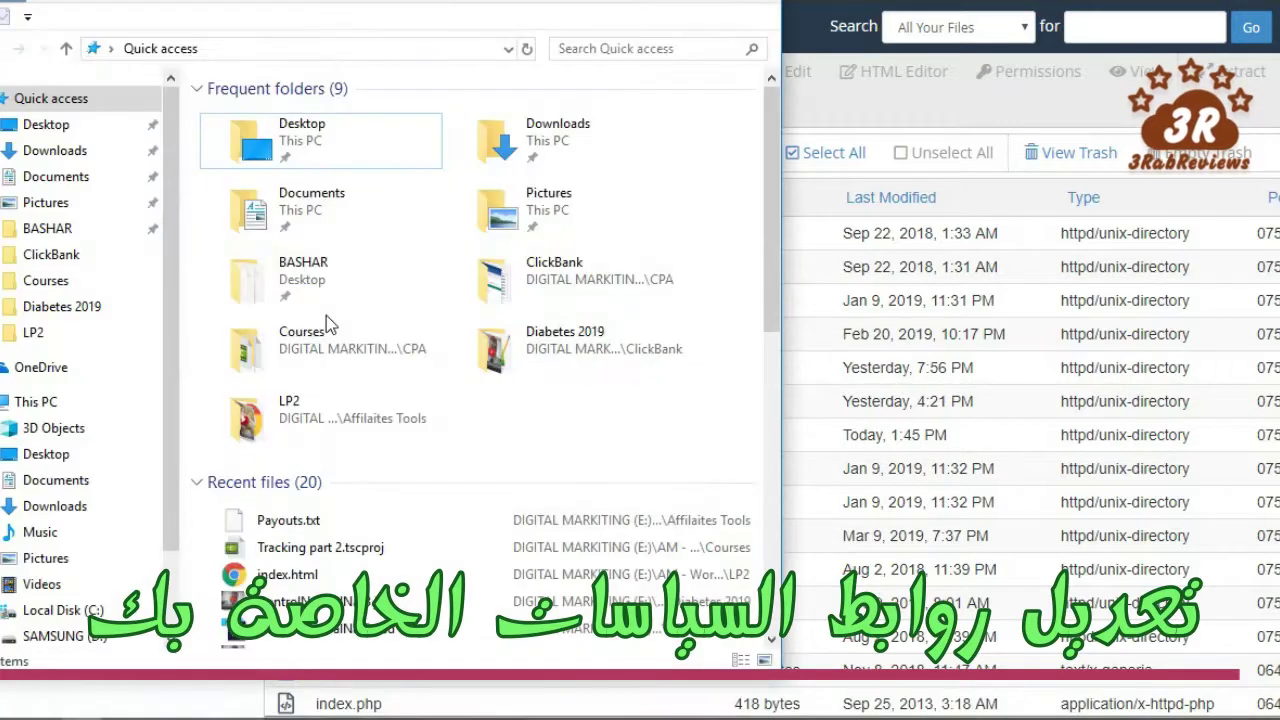
left_click(75, 316)
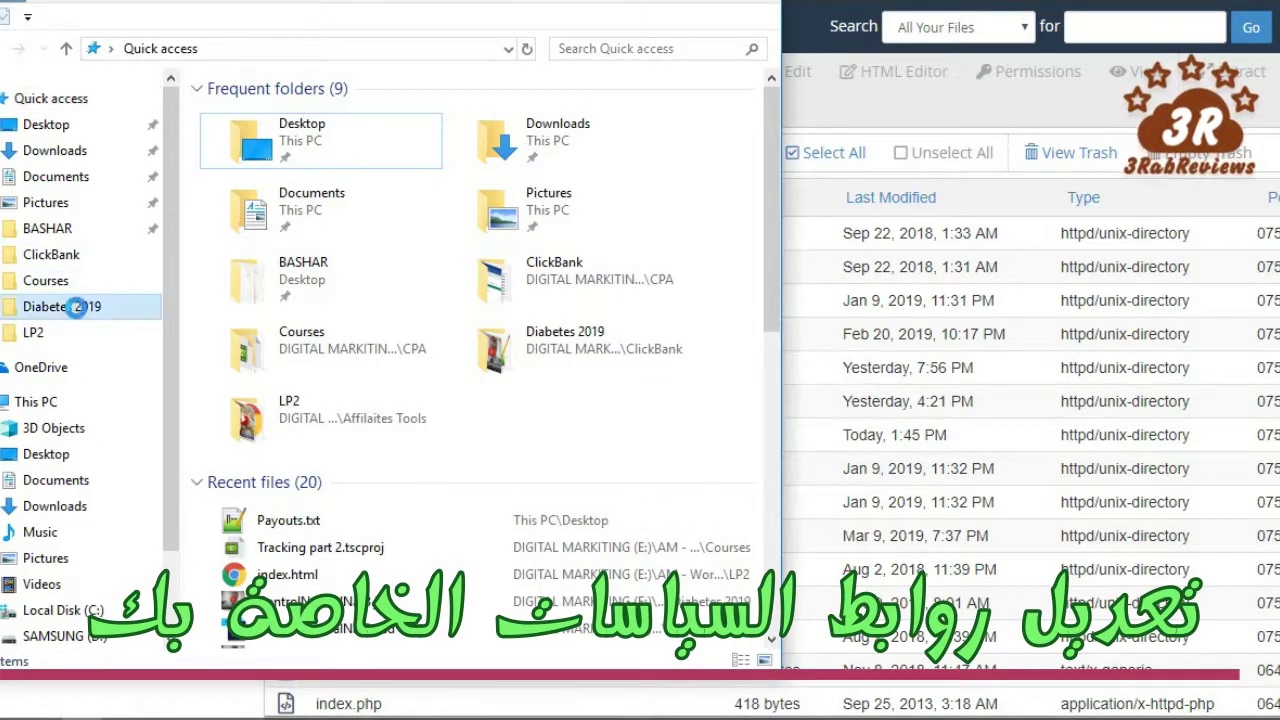
left_click(303, 114)
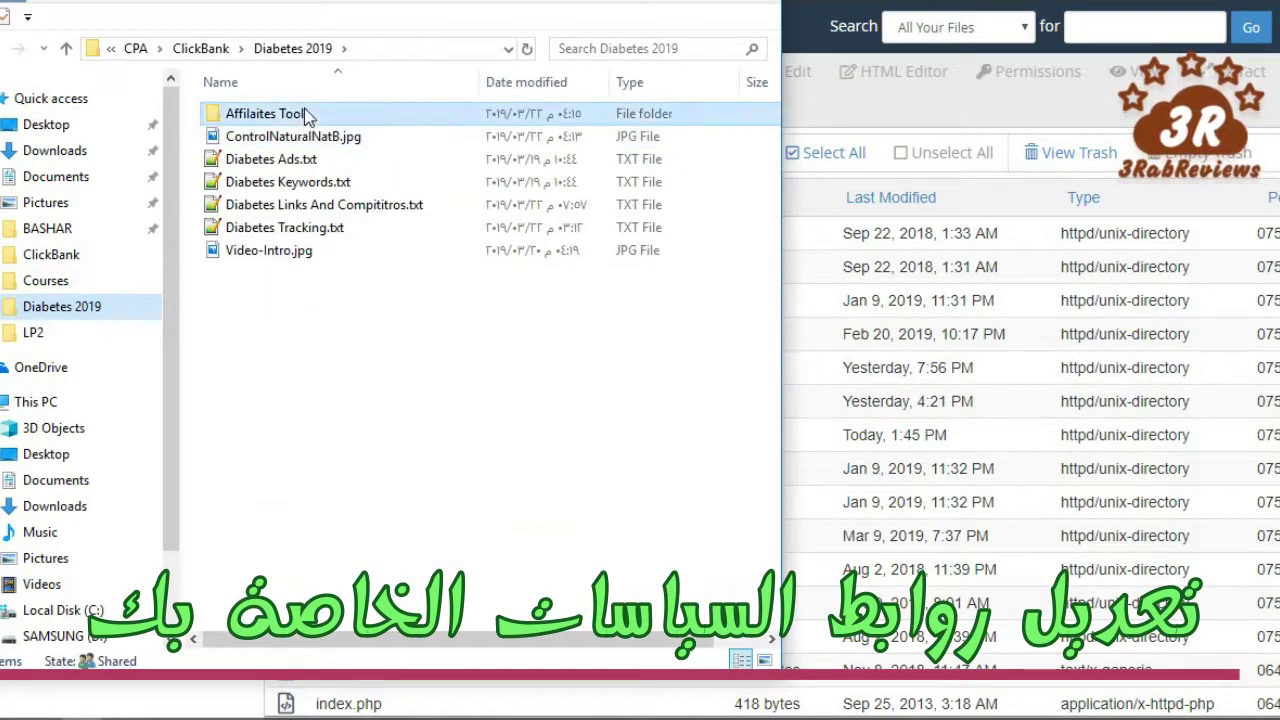
double_click(304, 113)
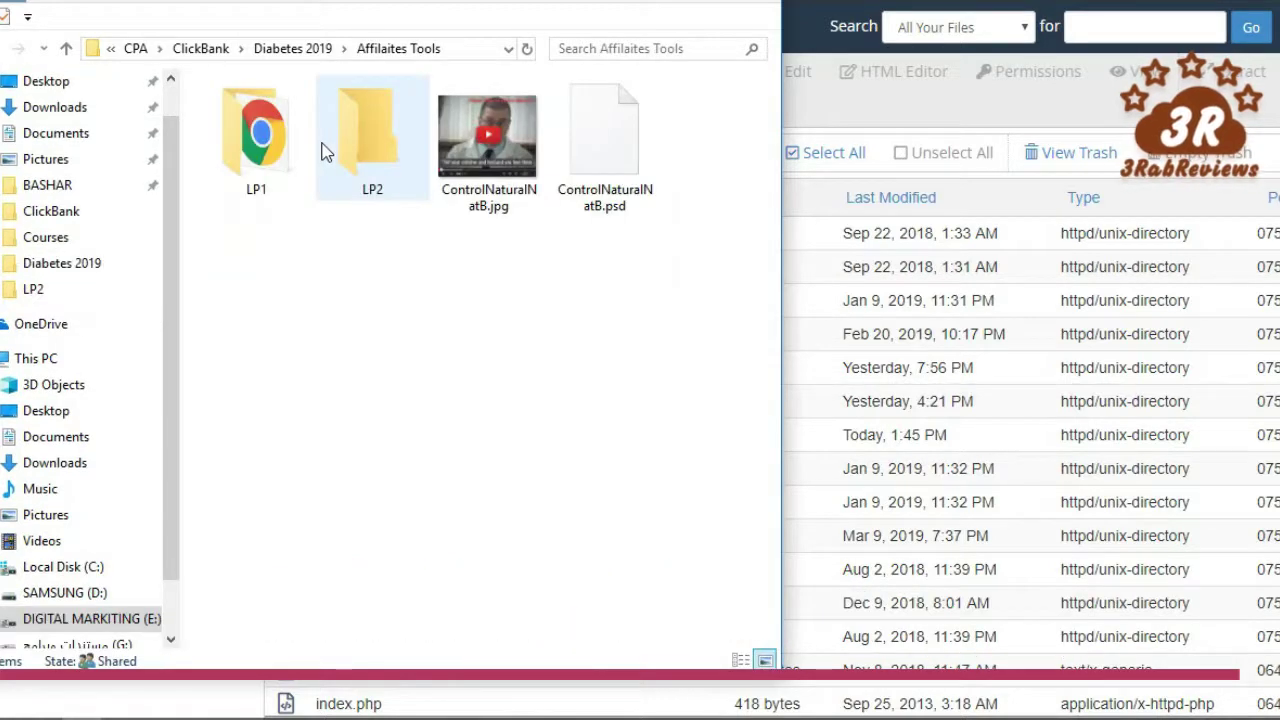
left_click(372, 148)
double_click(372, 148)
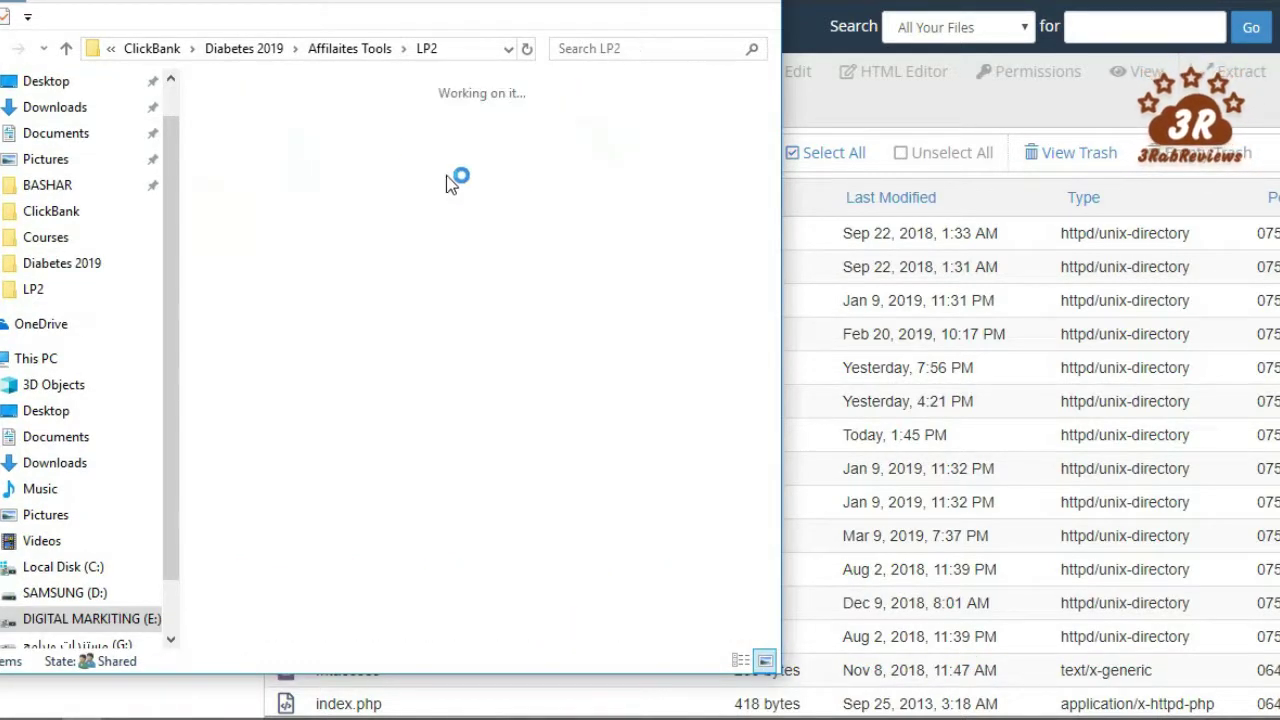
- Bring the landing page up in Chrome and highlight the About link in its footer
left_click(630, 160)
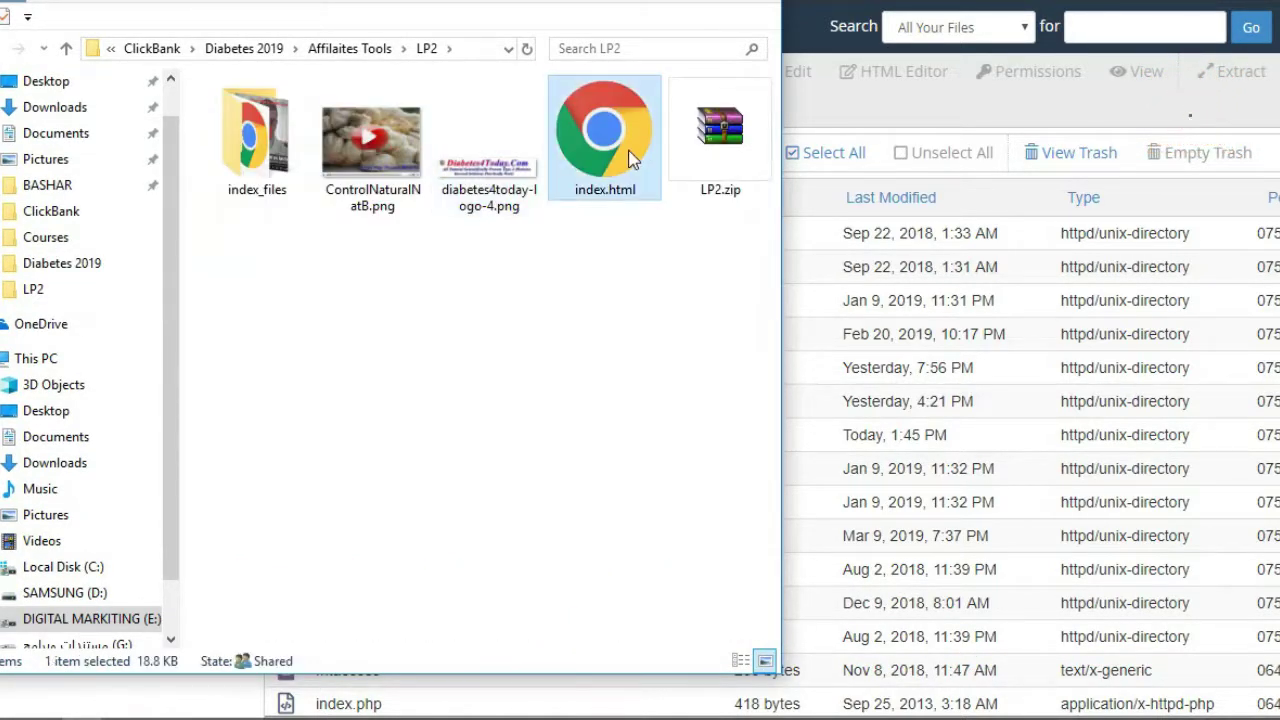
double_click(630, 160)
left_click(283, 706)
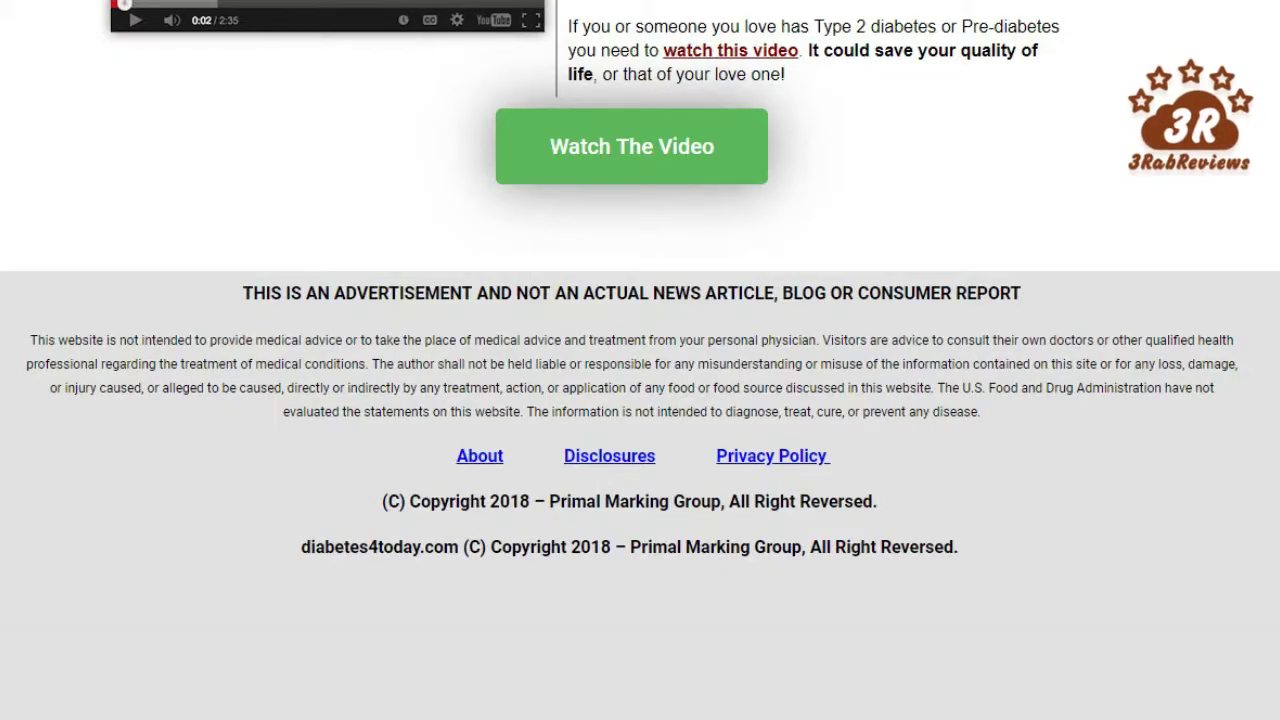
left_click_drag(450, 460, 509, 463)
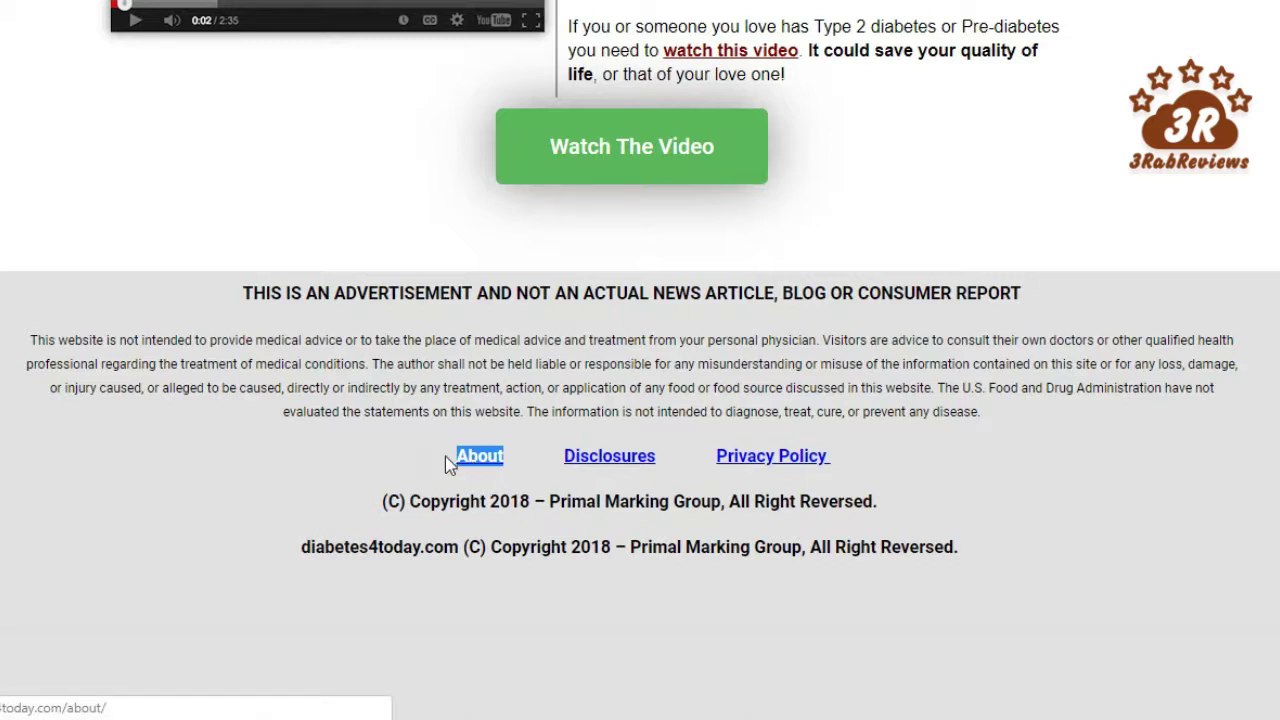
mouse_move(329, 716)
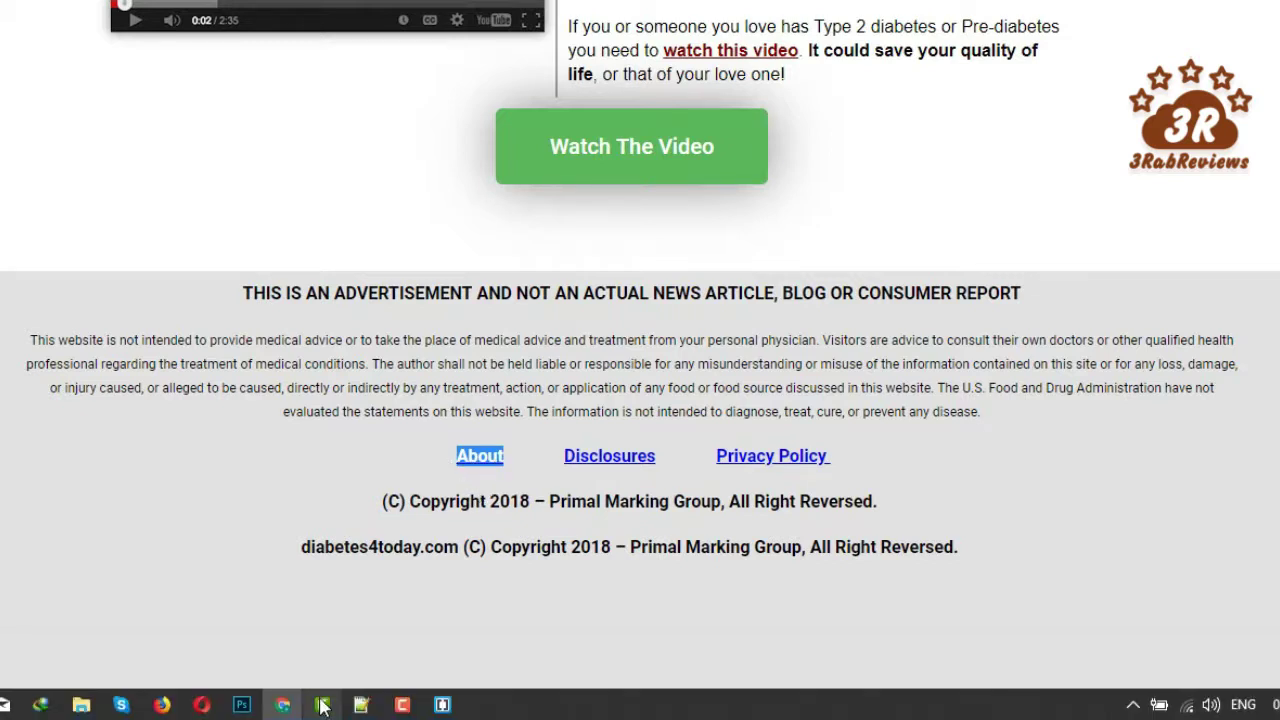
- Switch to Brackets and start a find-and-replace in LP2's index.html with "About" as the search text
left_click(442, 705)
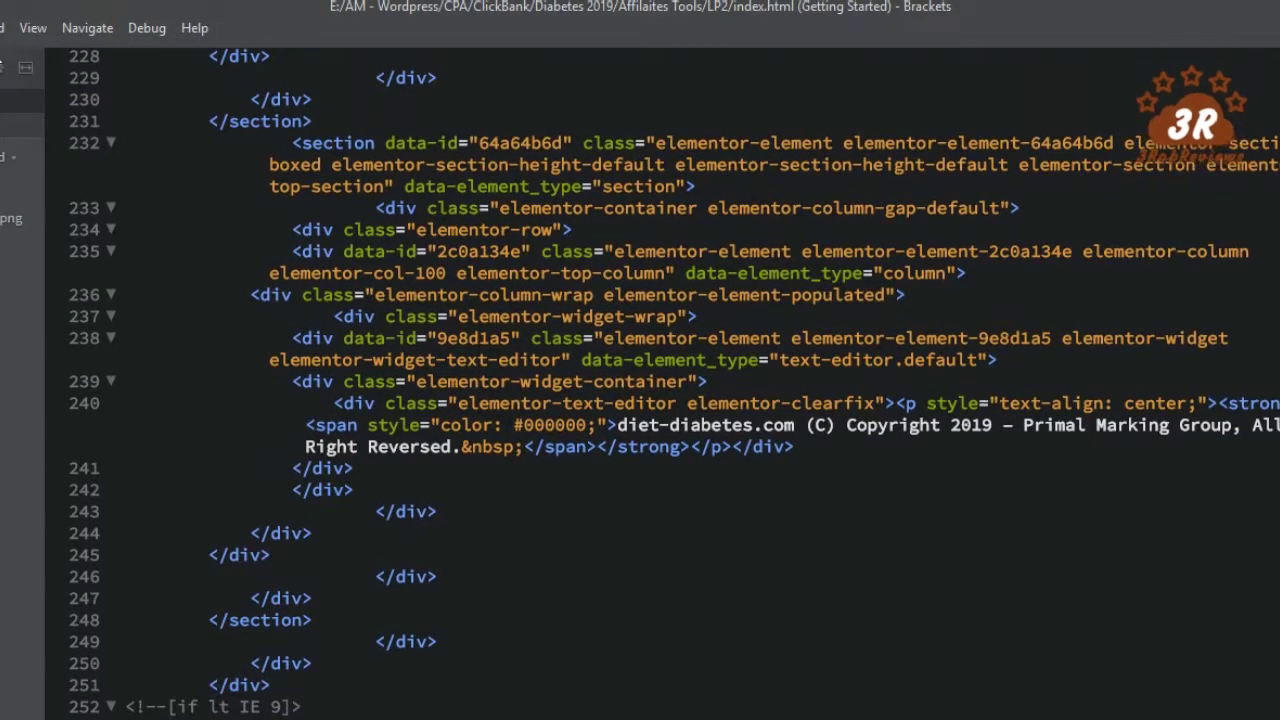
left_click(3, 28)
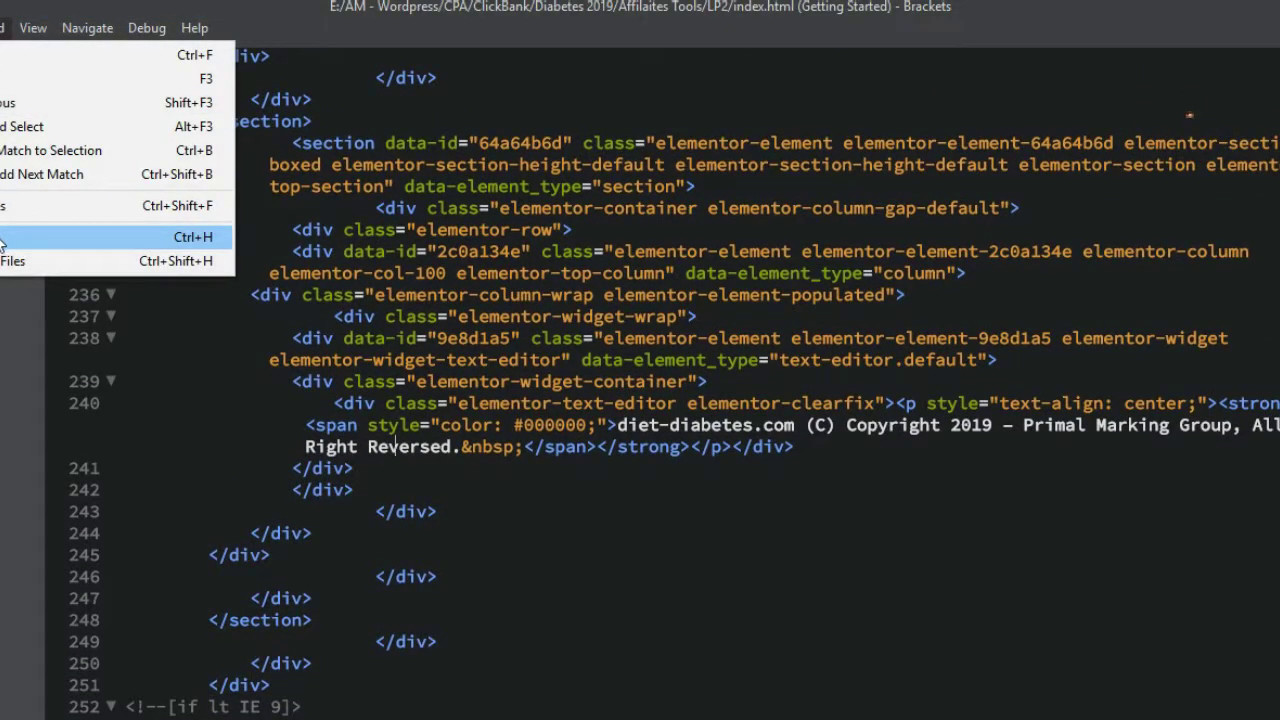
left_click(63, 248)
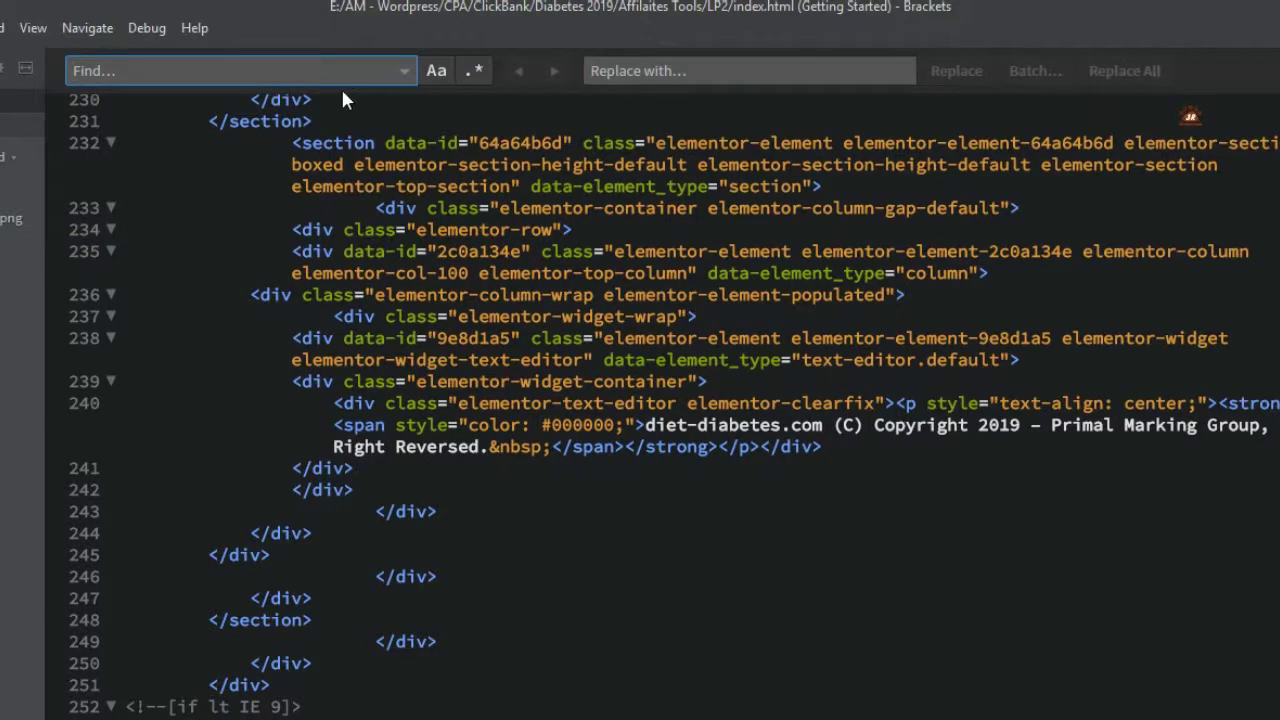
type("About")
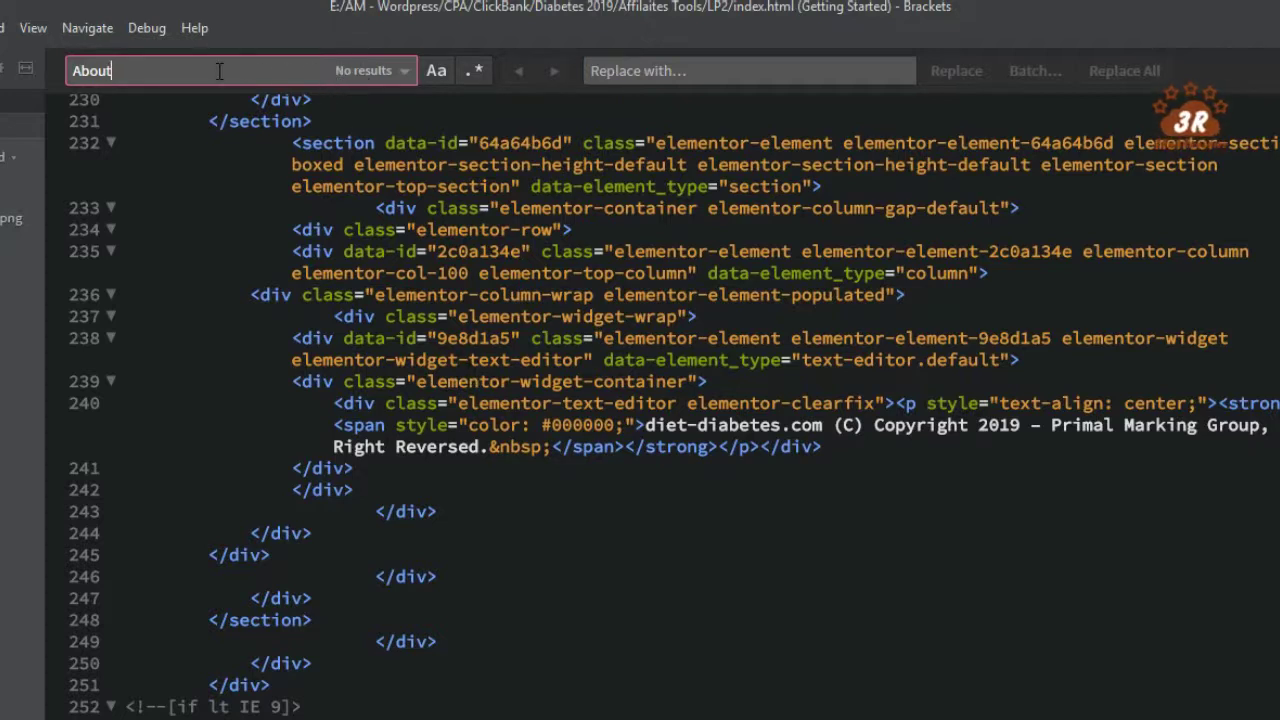
left_click_drag(176, 75, 54, 69)
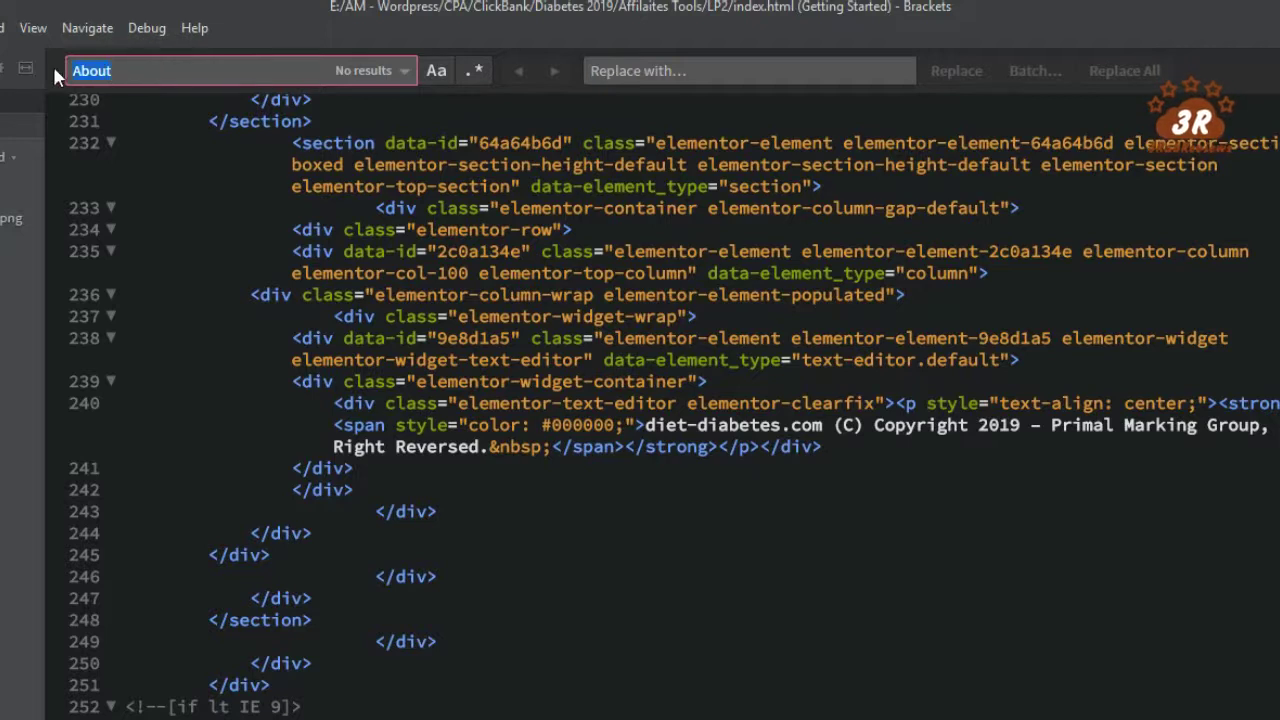
- Enter "Terms Of Use" as the replacement text for "About"
left_click(728, 68)
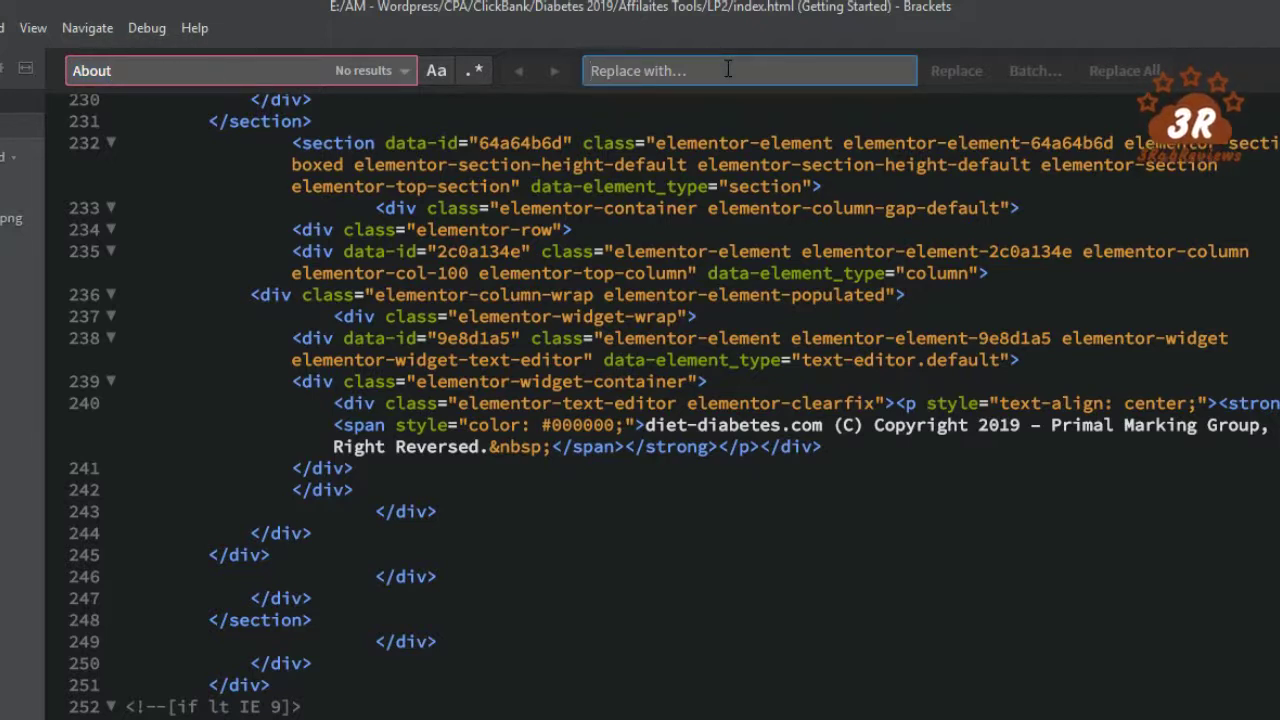
type("tERMS")
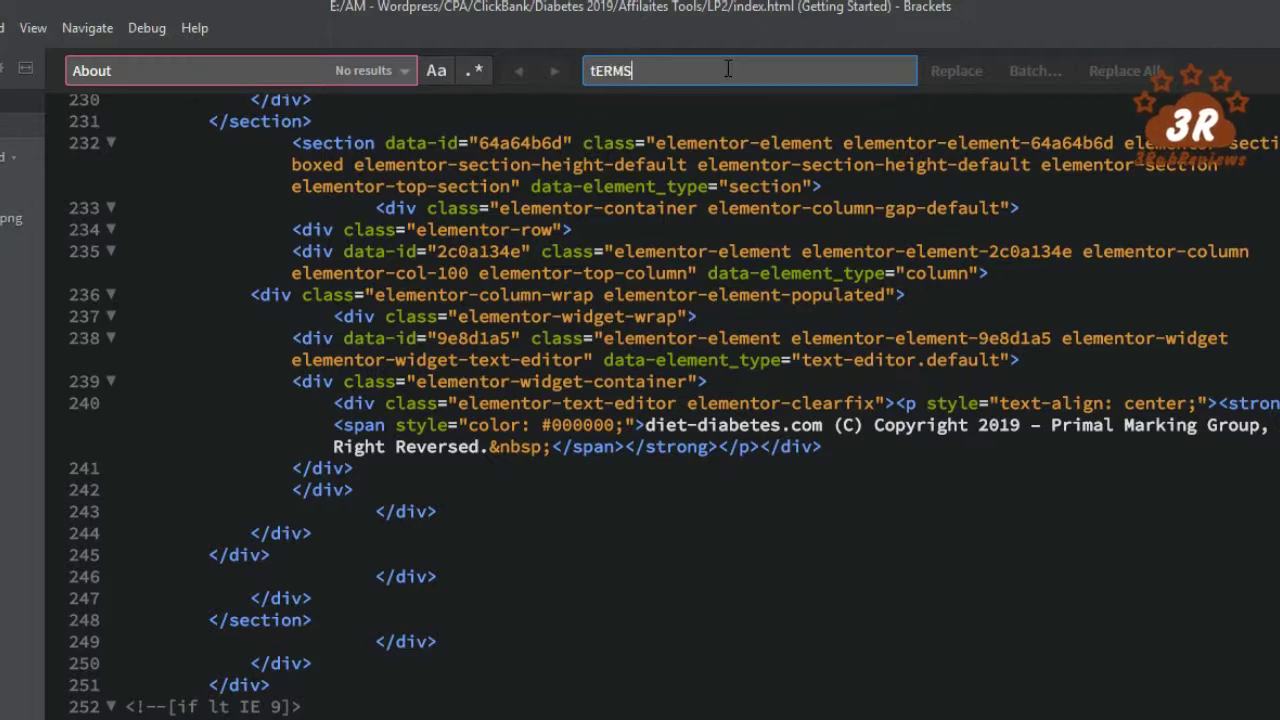
type(" of")
key("ctrl+a")
key("BackSpace")
type("Terms ")
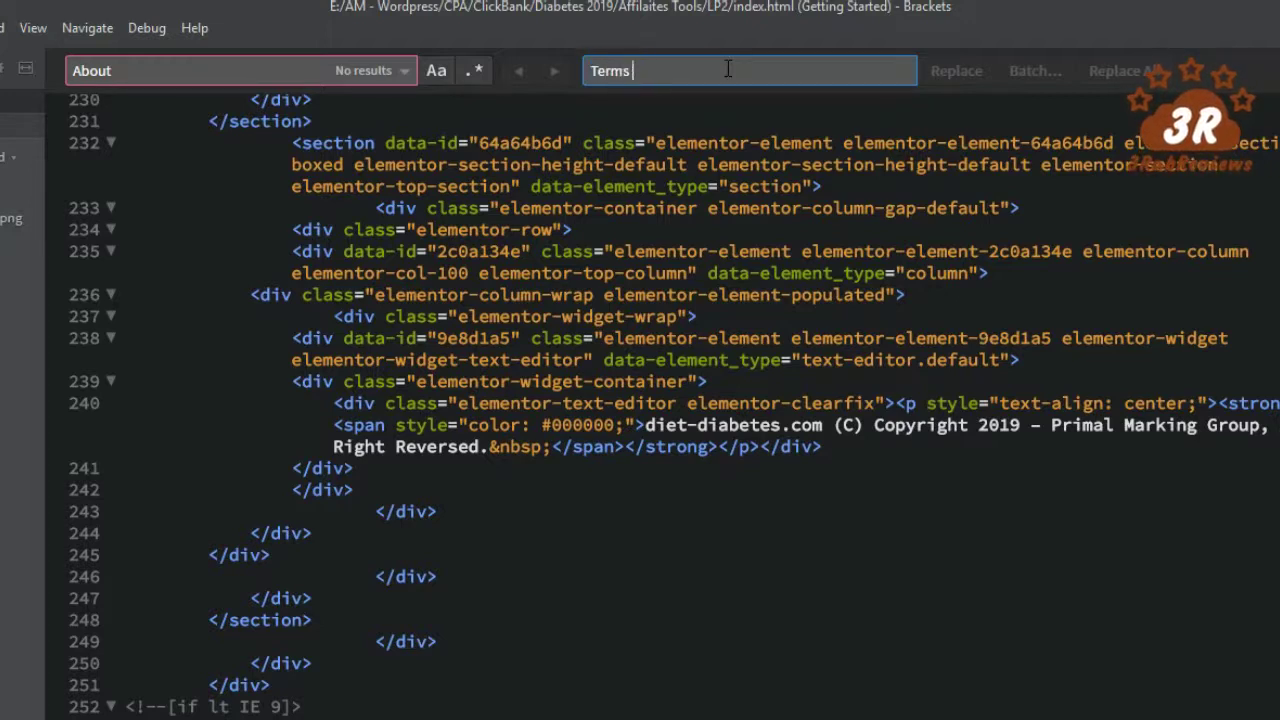
type("Of Use")
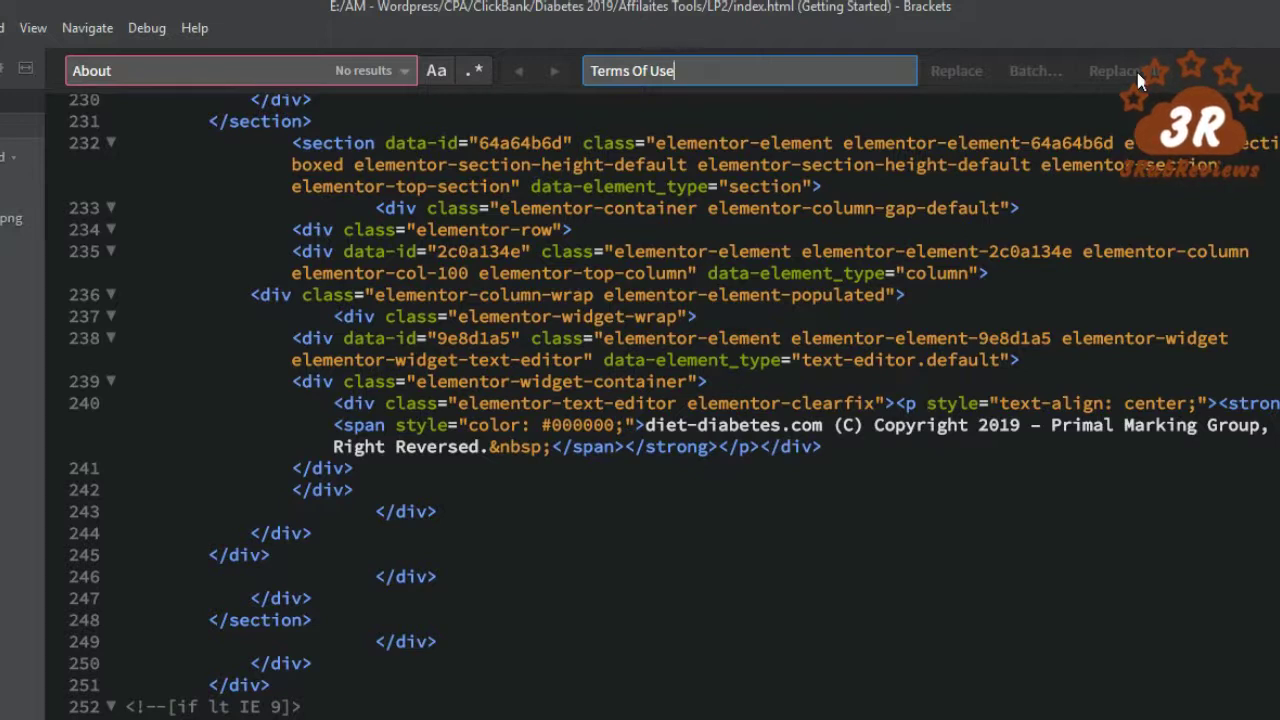
left_click(305, 68)
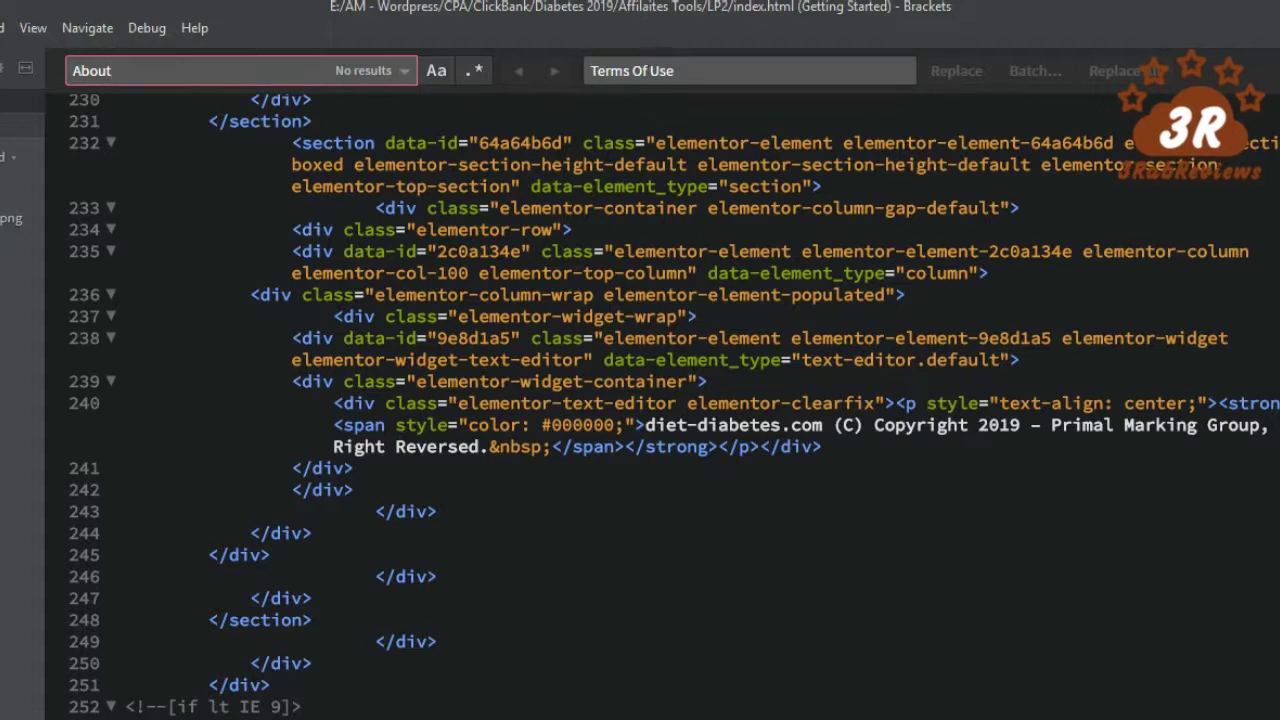
key("alt+Tab")
double_click(480, 562)
right_click(473, 567)
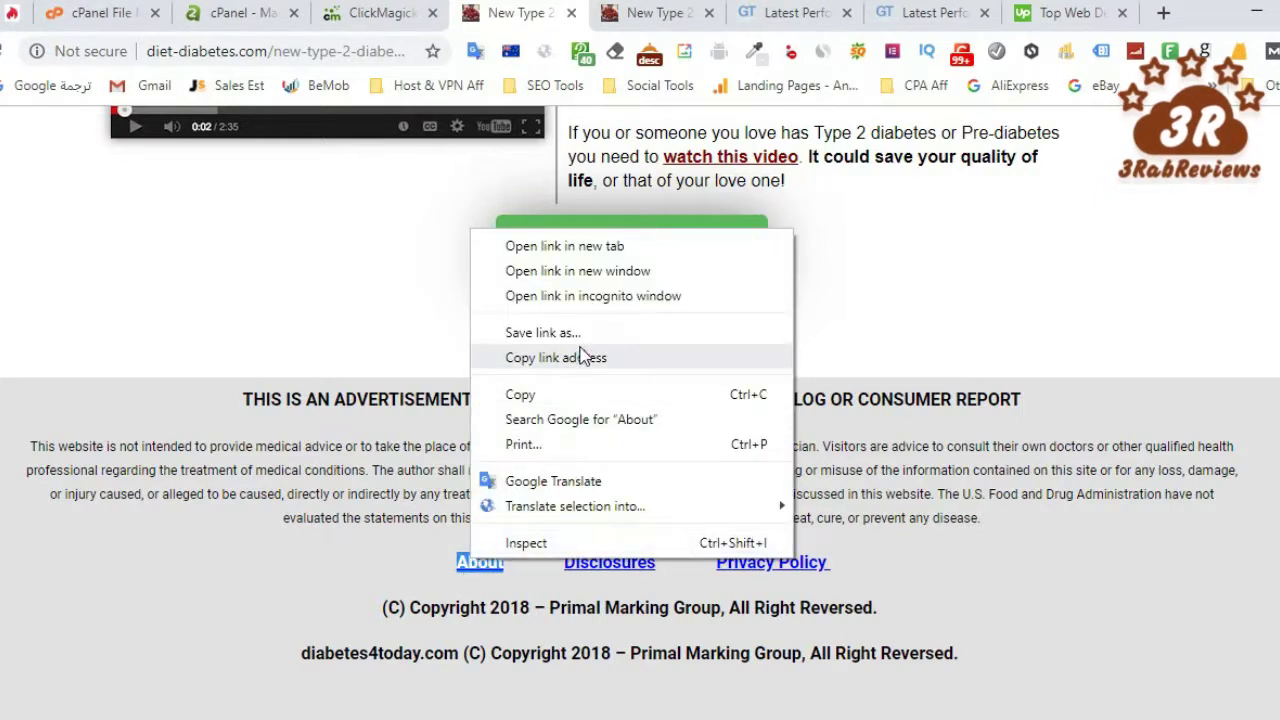
left_click(530, 358)
key("alt+Tab")
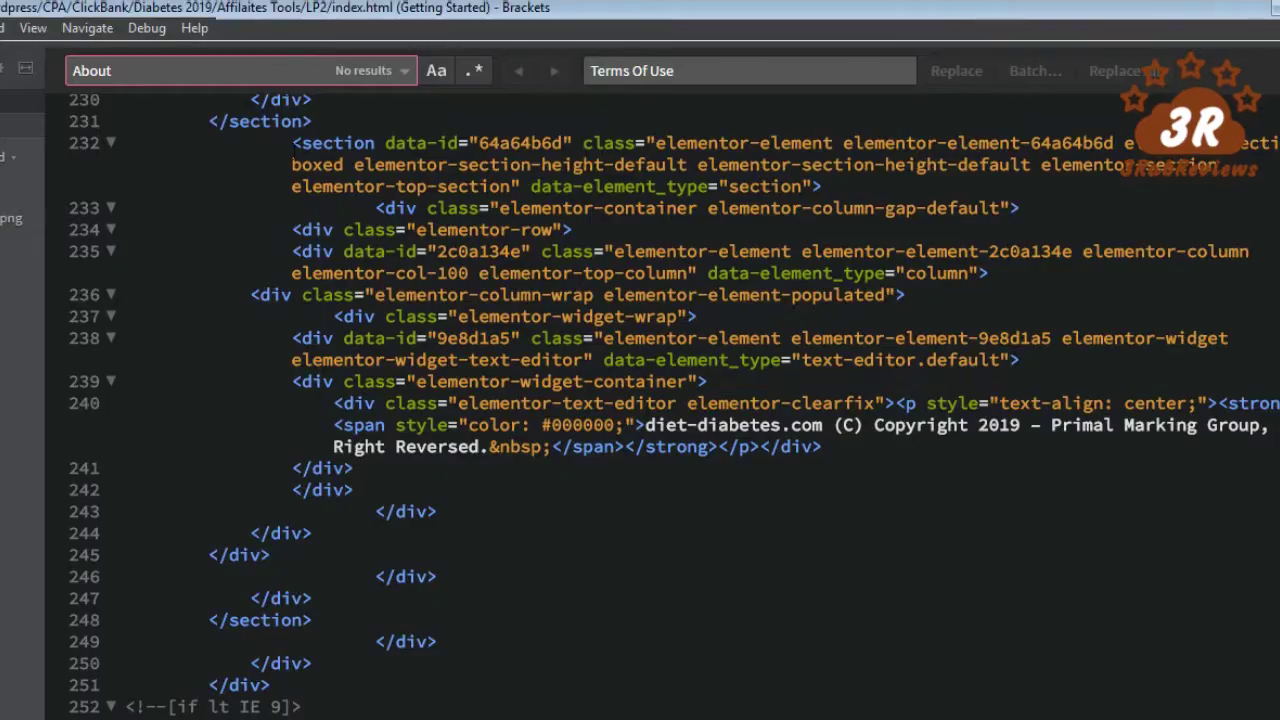
left_click(2, 30)
left_click(195, 237)
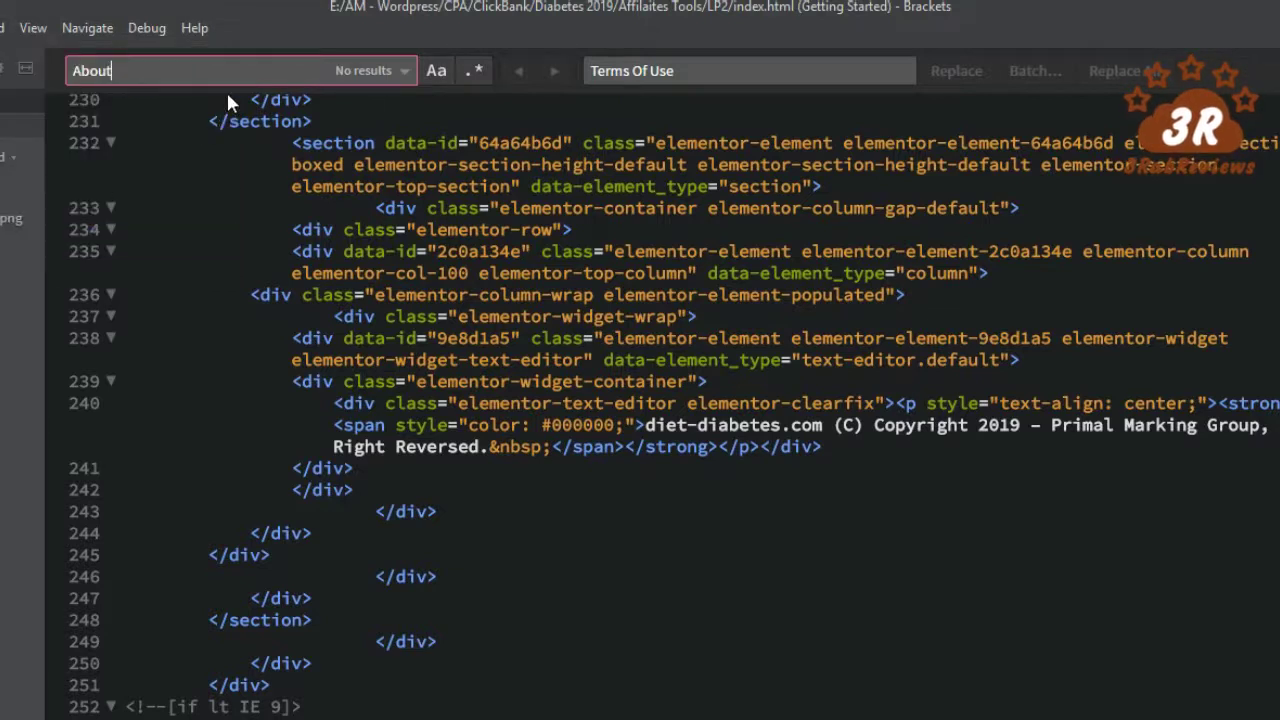
type("https://diabetes4today.com/about/")
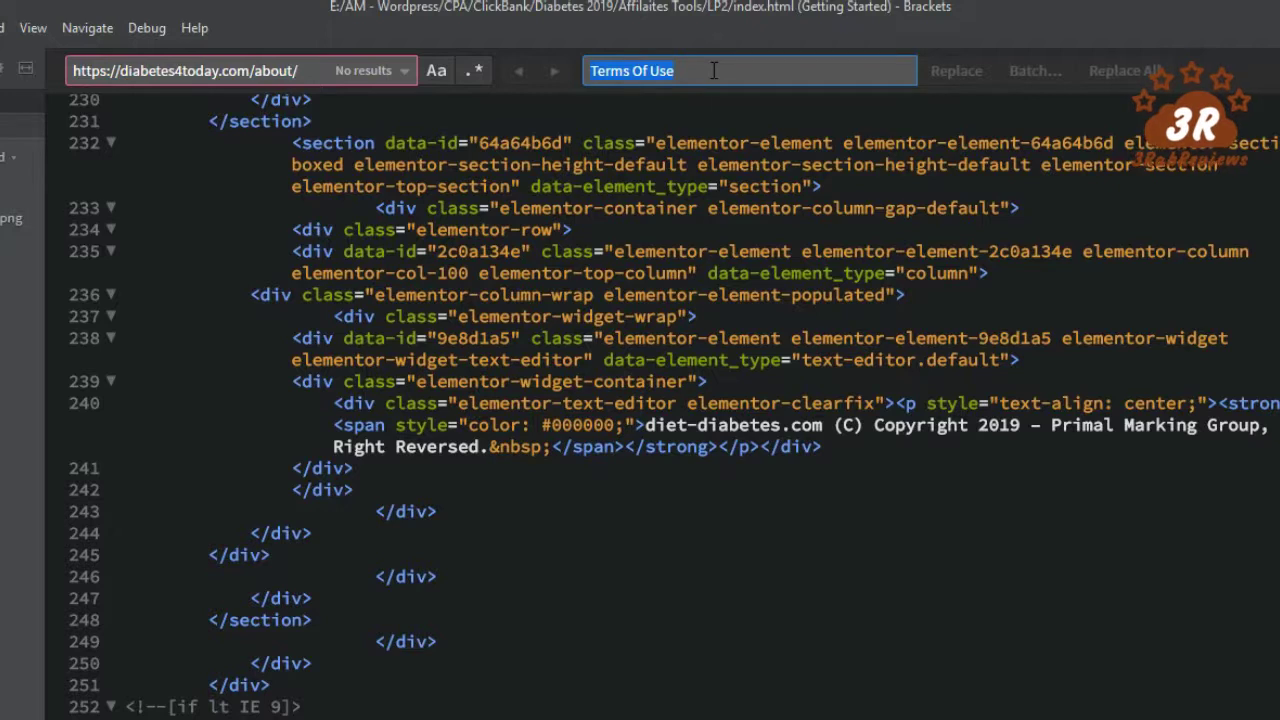
type("http://d")
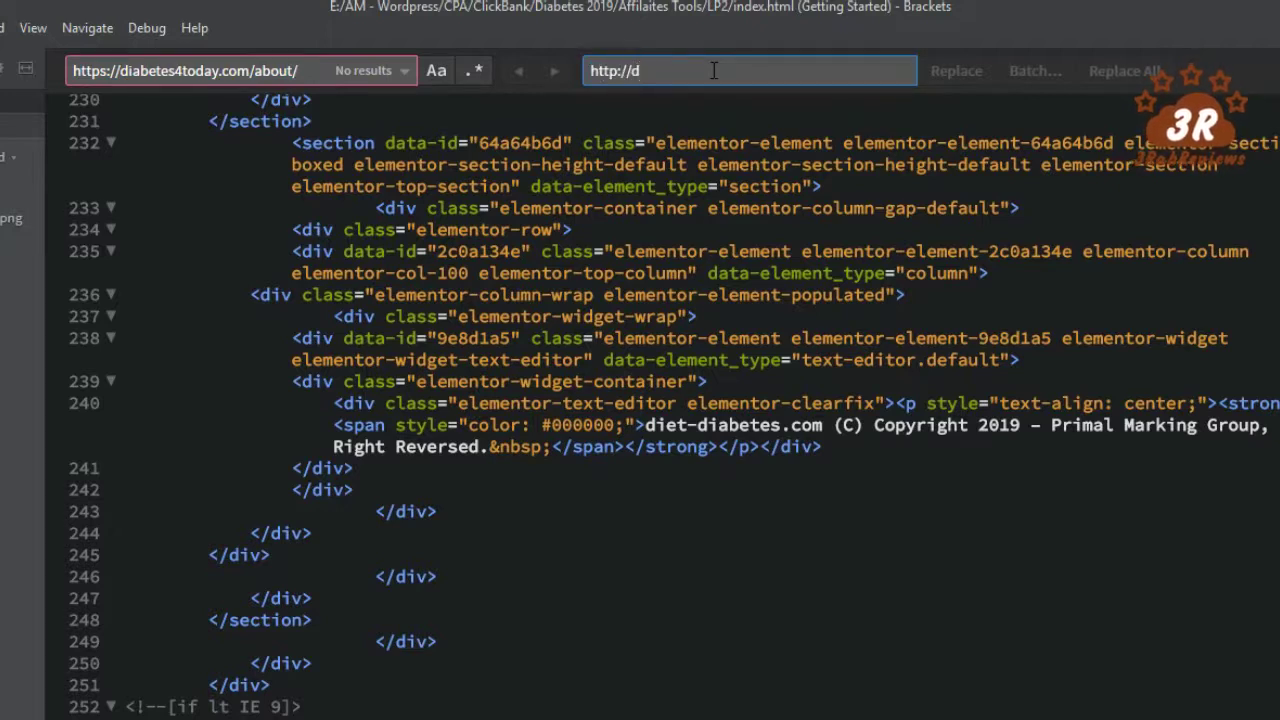
type("iet-diabetes.com/")
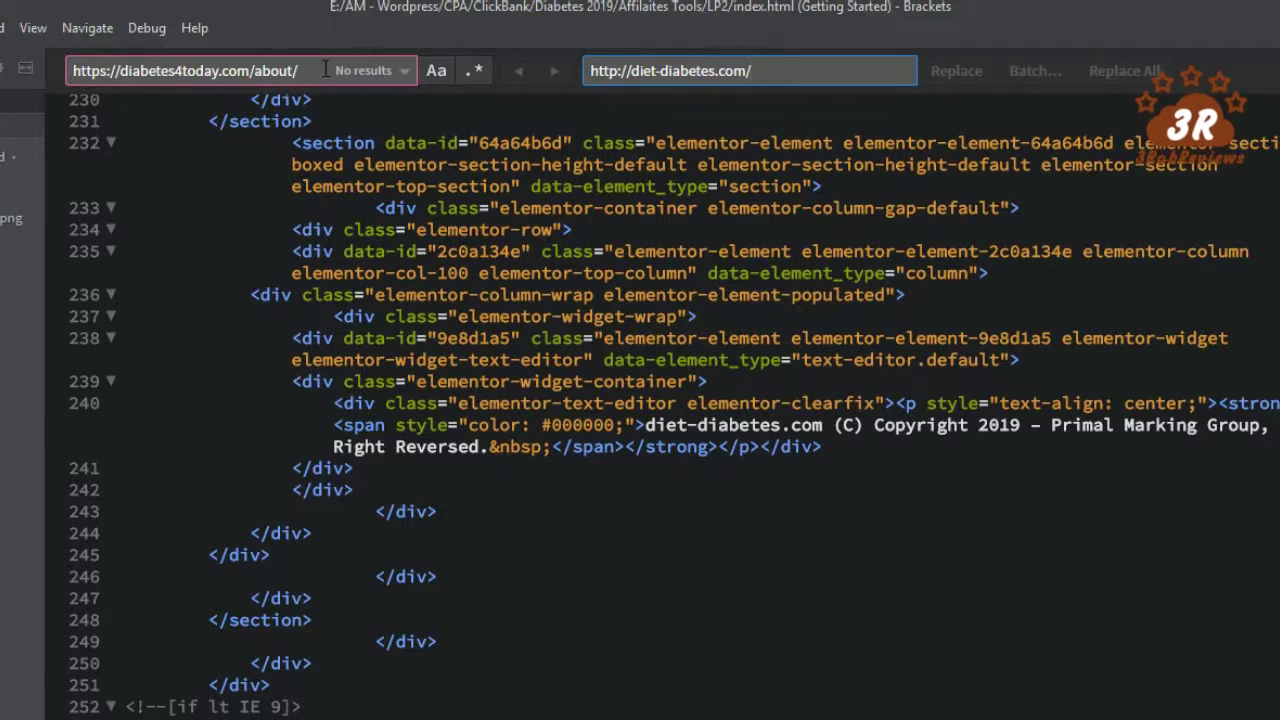
type("terms/")
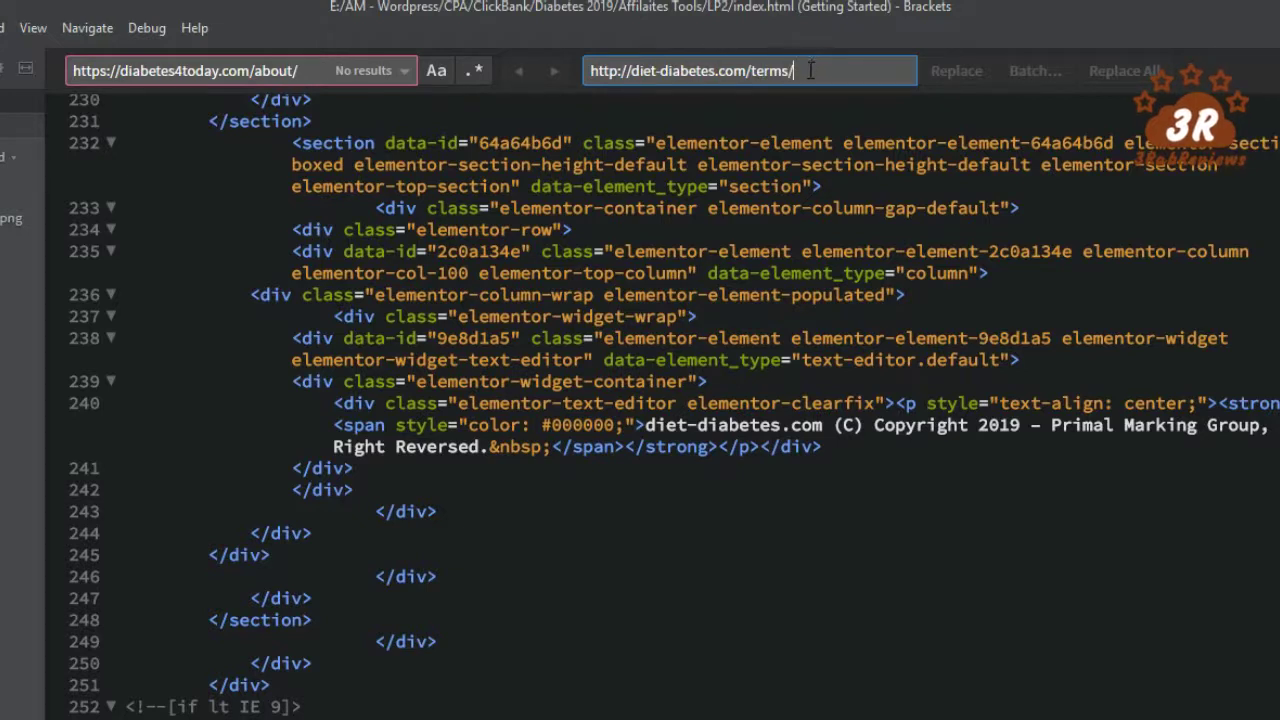
left_click_drag(810, 70, 757, 70)
left_click(751, 74)
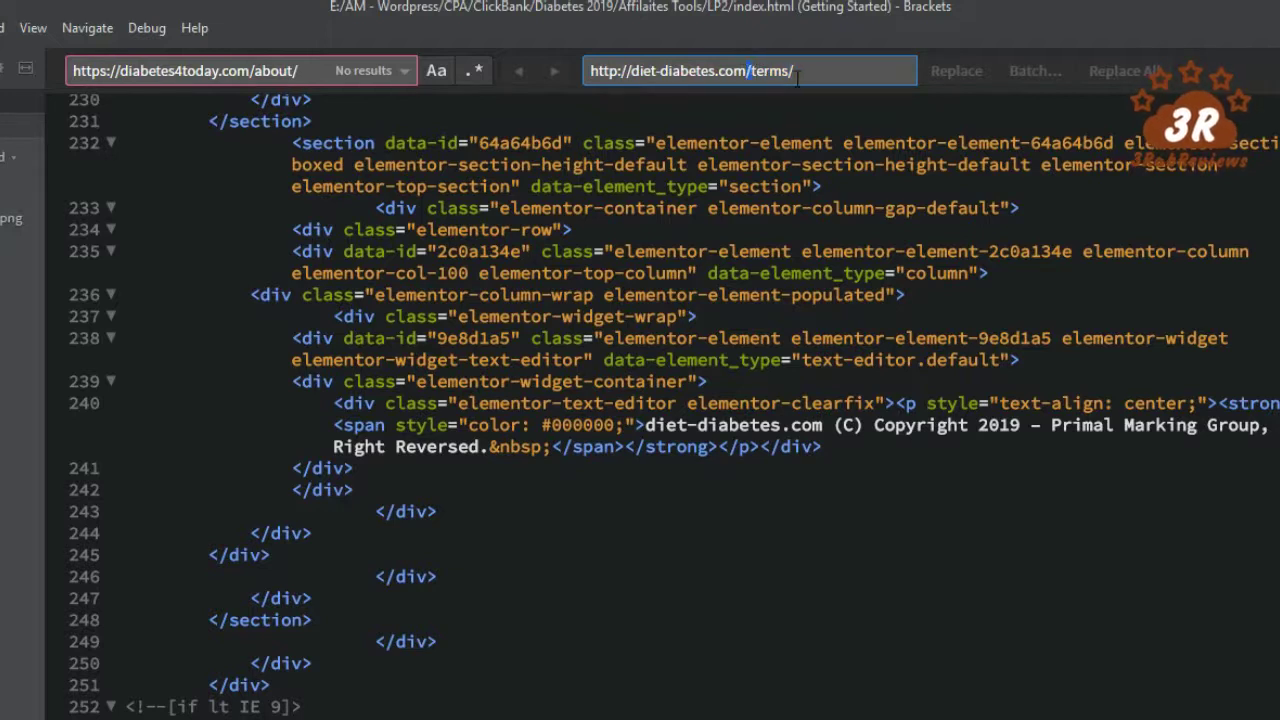
left_click_drag(751, 76, 788, 78)
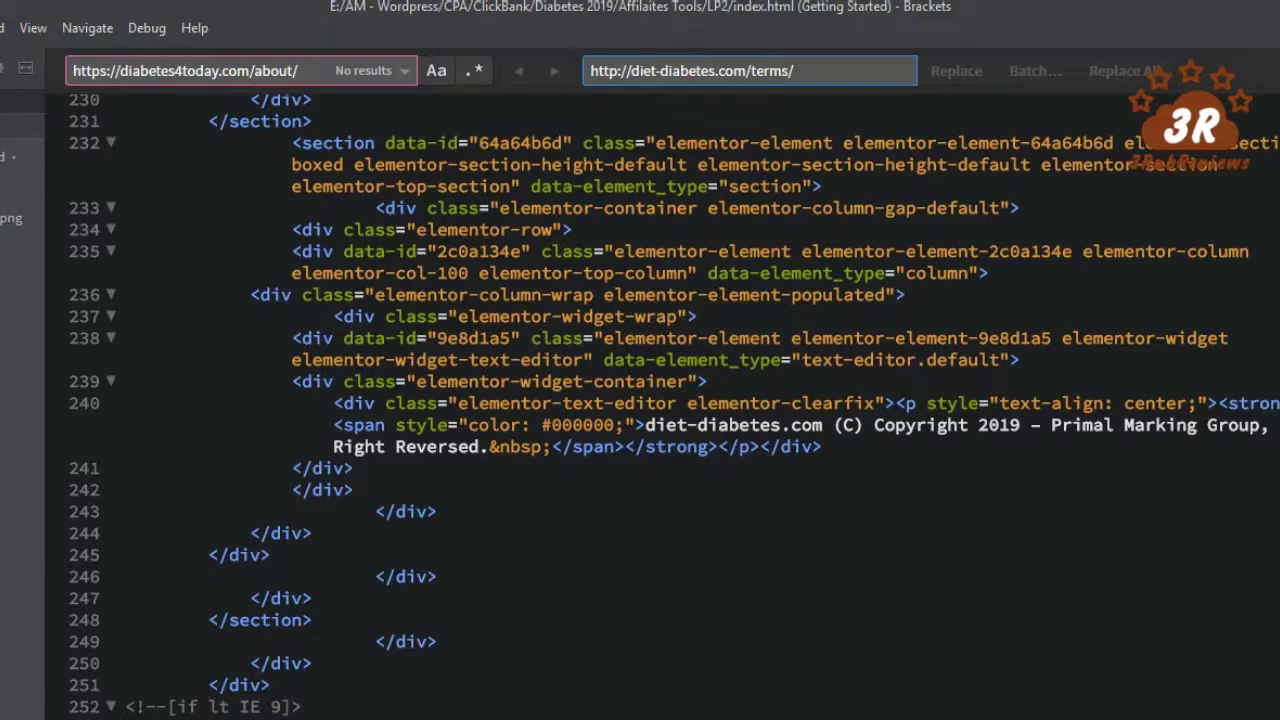
- Switch to the cPanel File Manager and check the diet-diabetes.com path and its terms and Policies folders
key("alt+Tab")
left_click(112, 13)
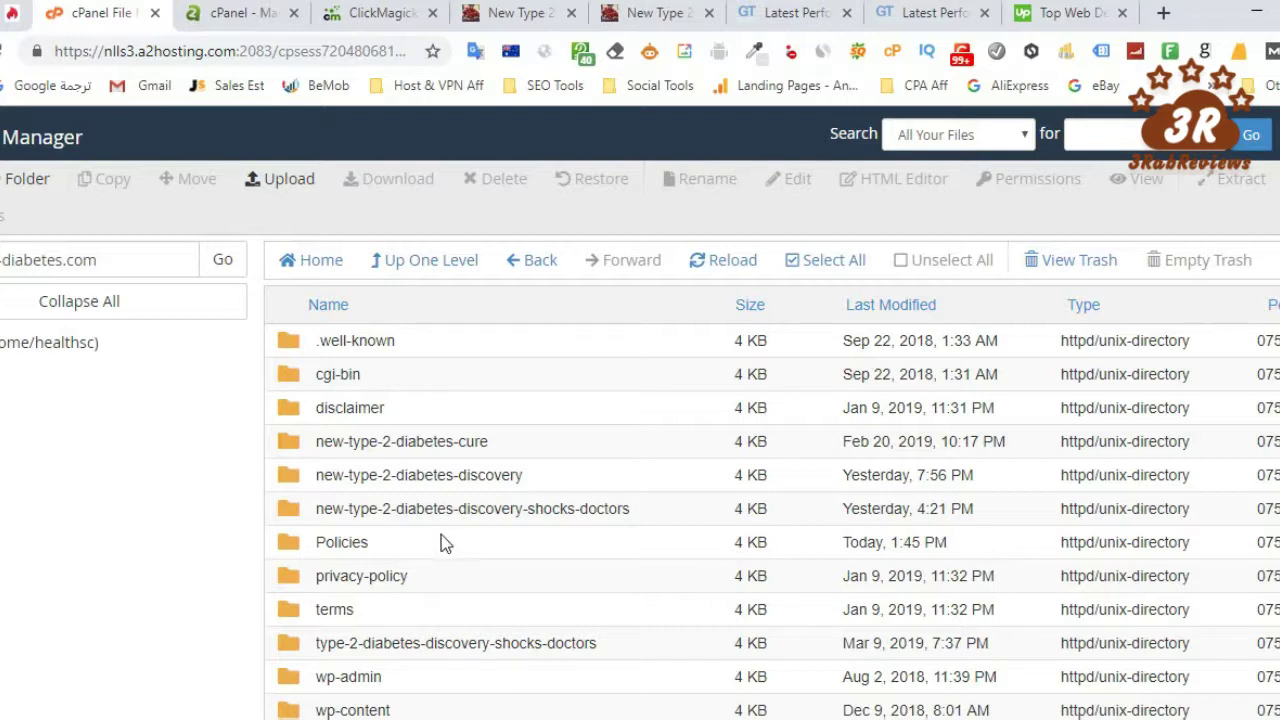
double_click(105, 259)
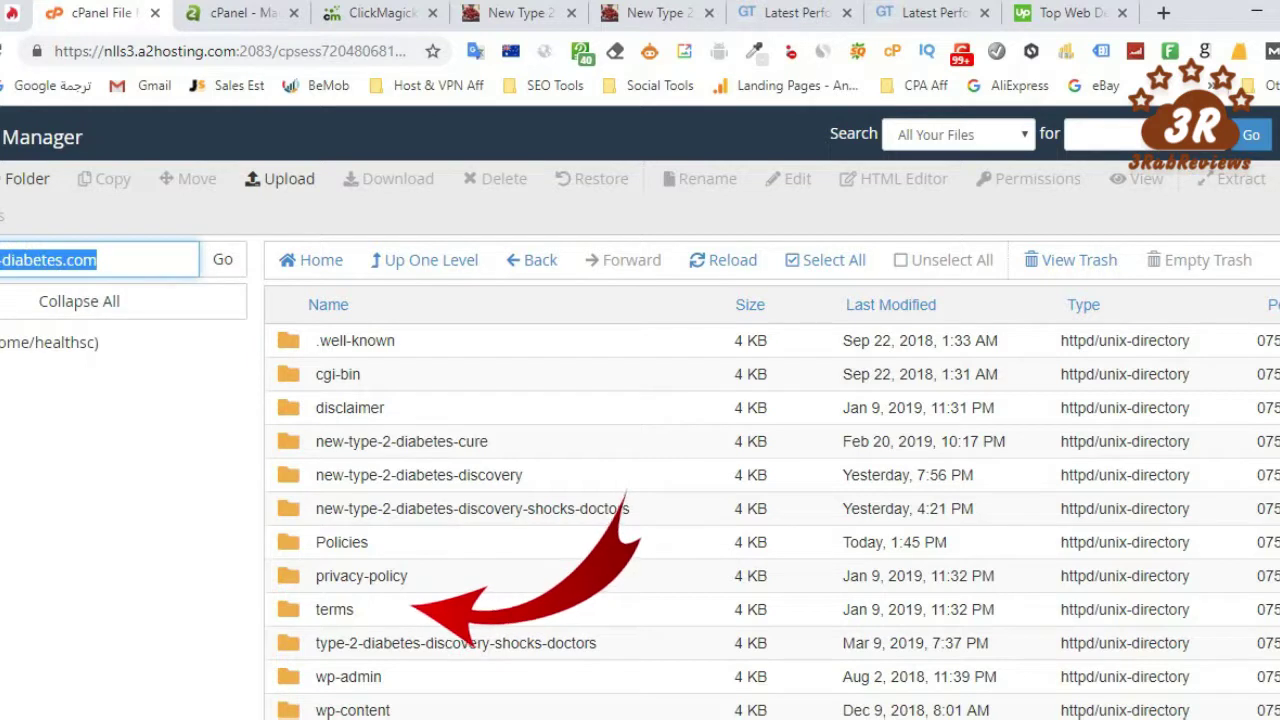
left_click(111, 259)
key("ctrl+a")
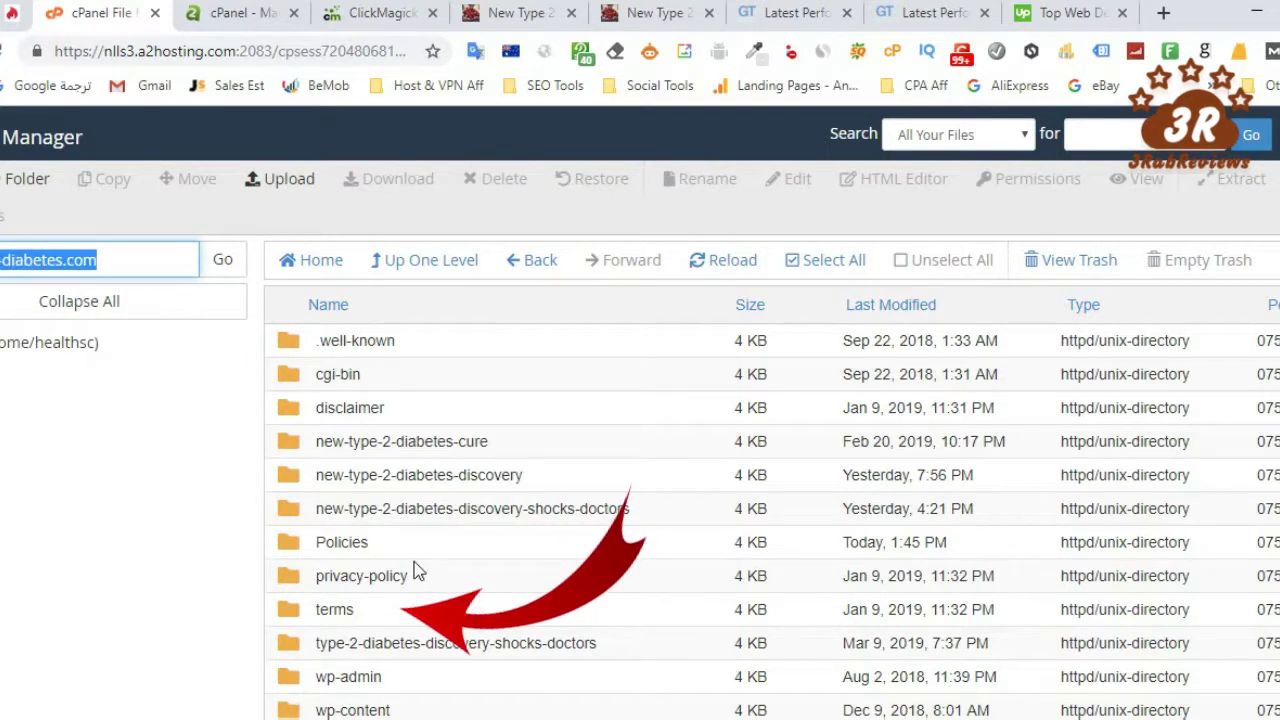
left_click(391, 537)
left_click(389, 614)
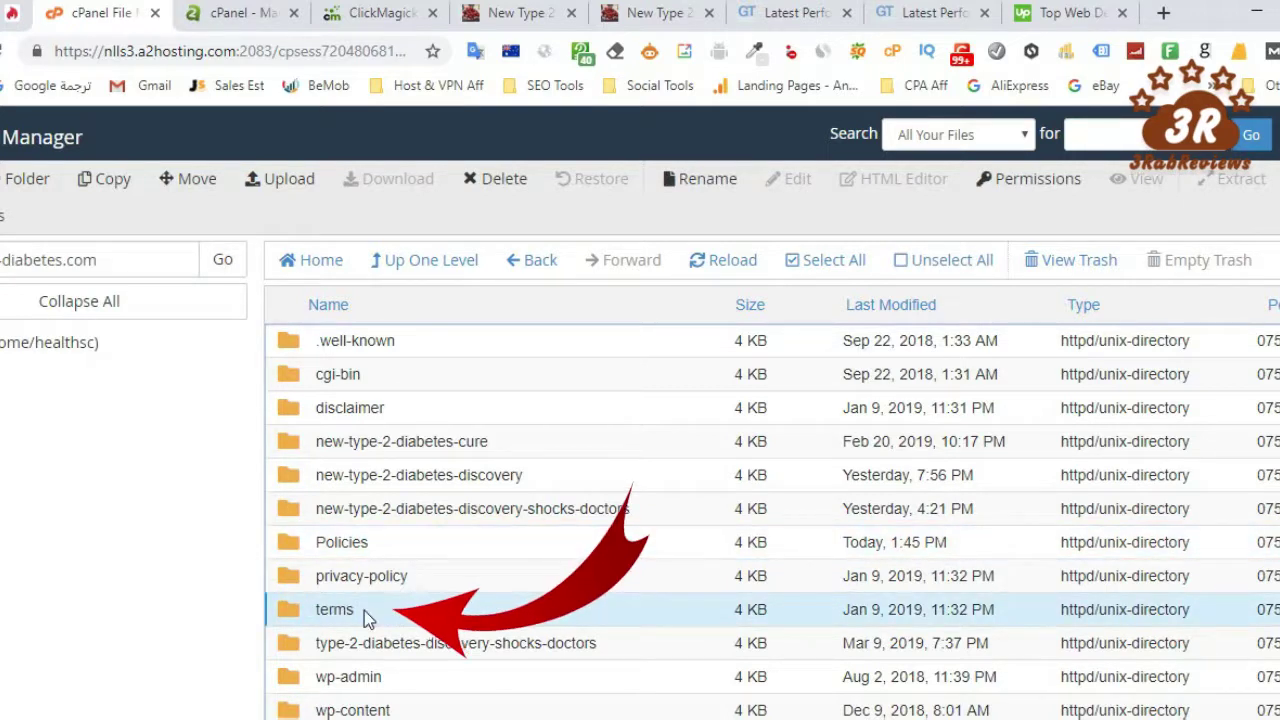
left_click(388, 548)
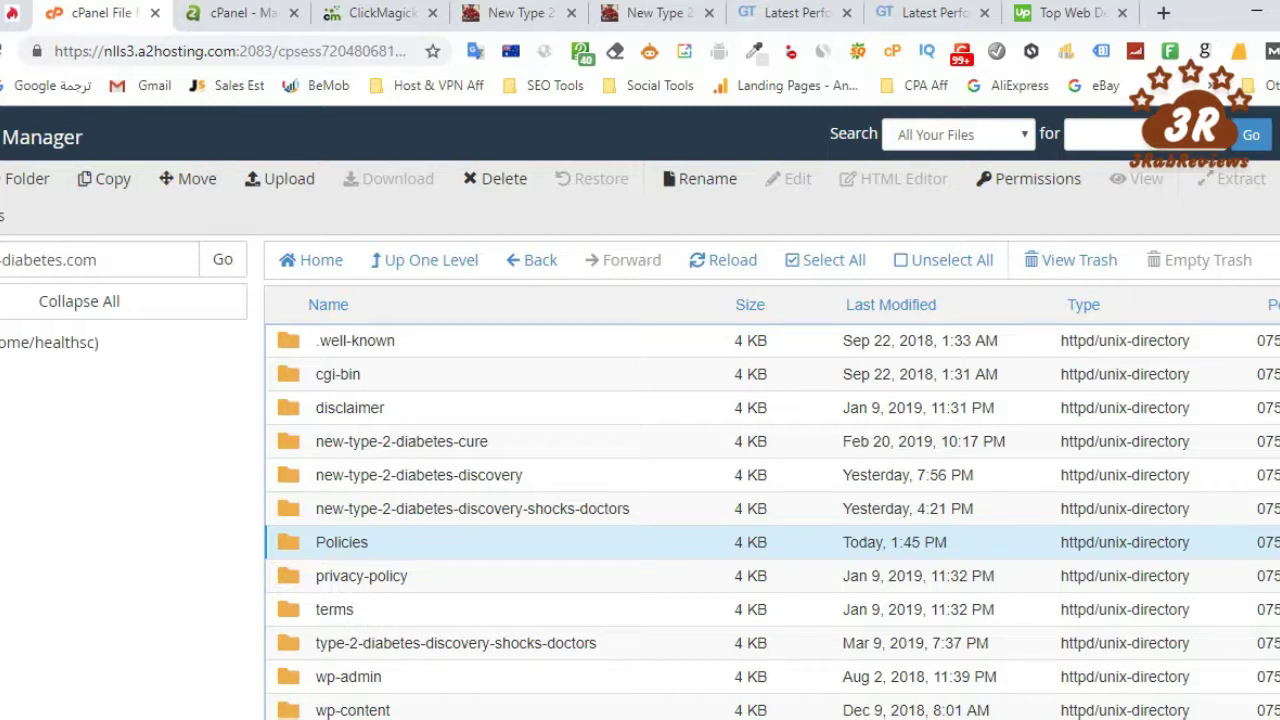
- Return to Brackets and review the full replacement URL, including its terms/ ending
key("alt+Tab")
left_click(798, 70)
left_click_drag(798, 70, 750, 68)
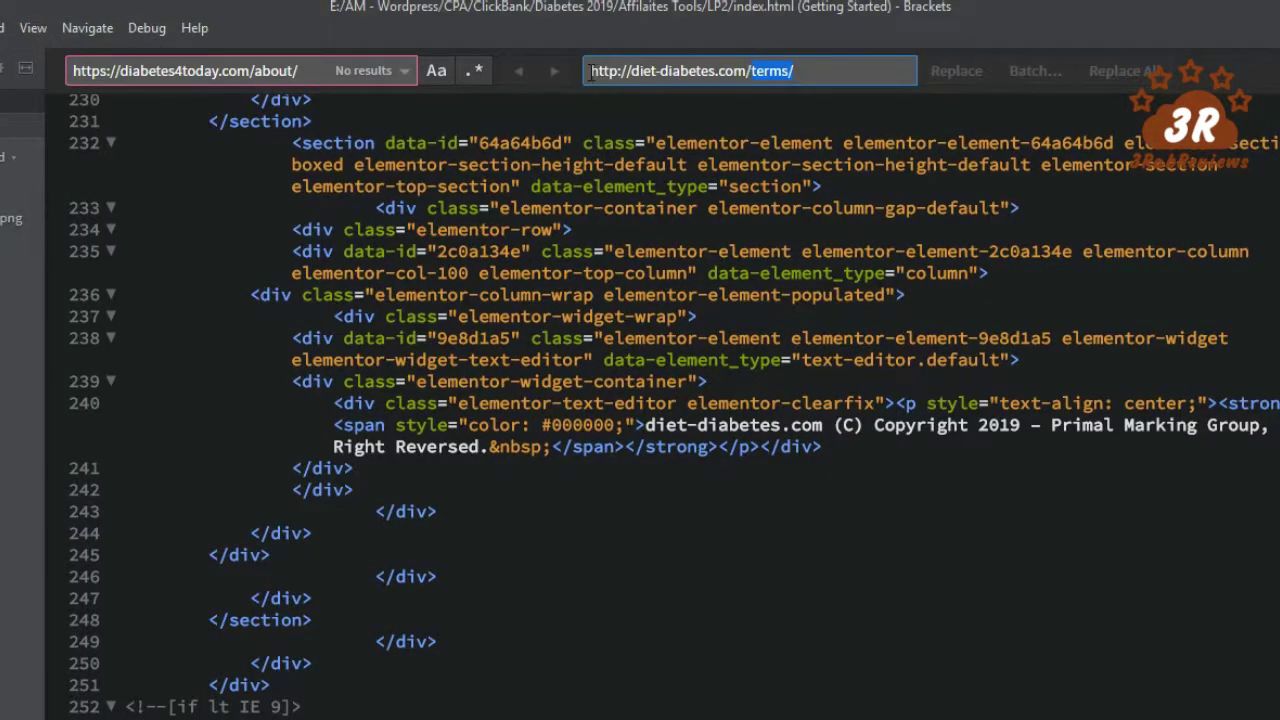
left_click_drag(590, 70, 788, 66)
left_click(806, 70)
key("ctrl+a")
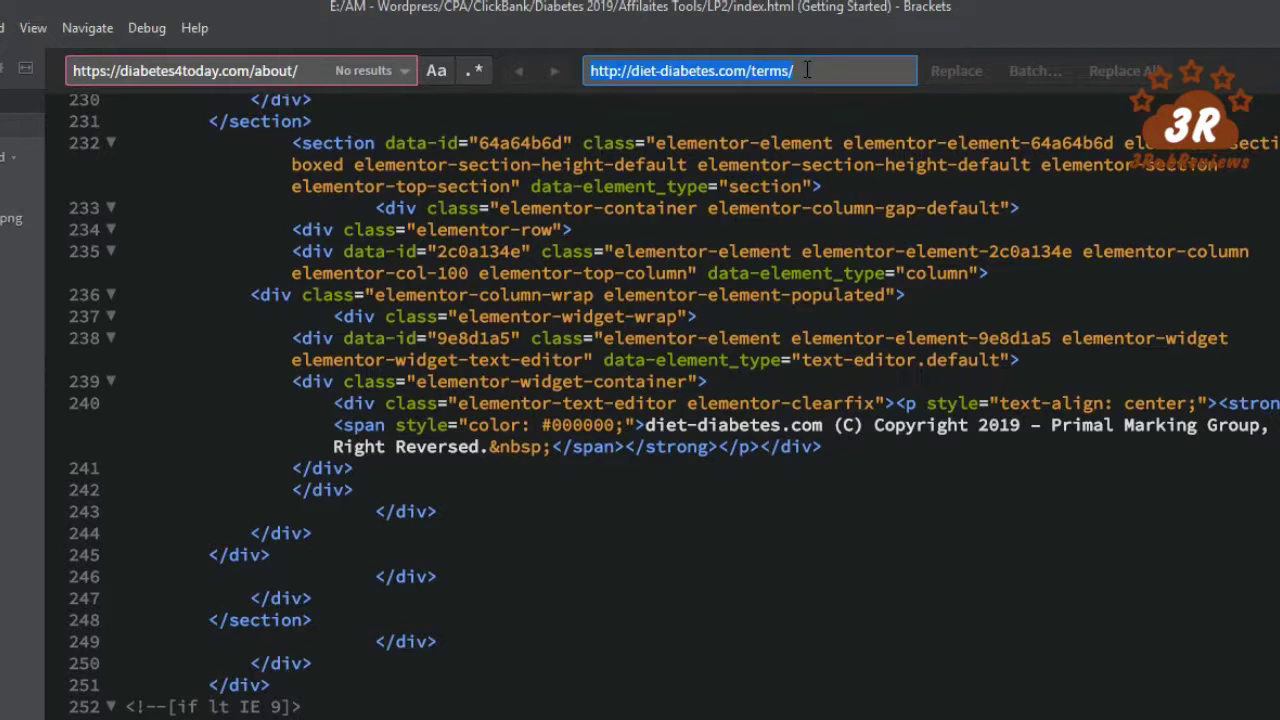
key("End")
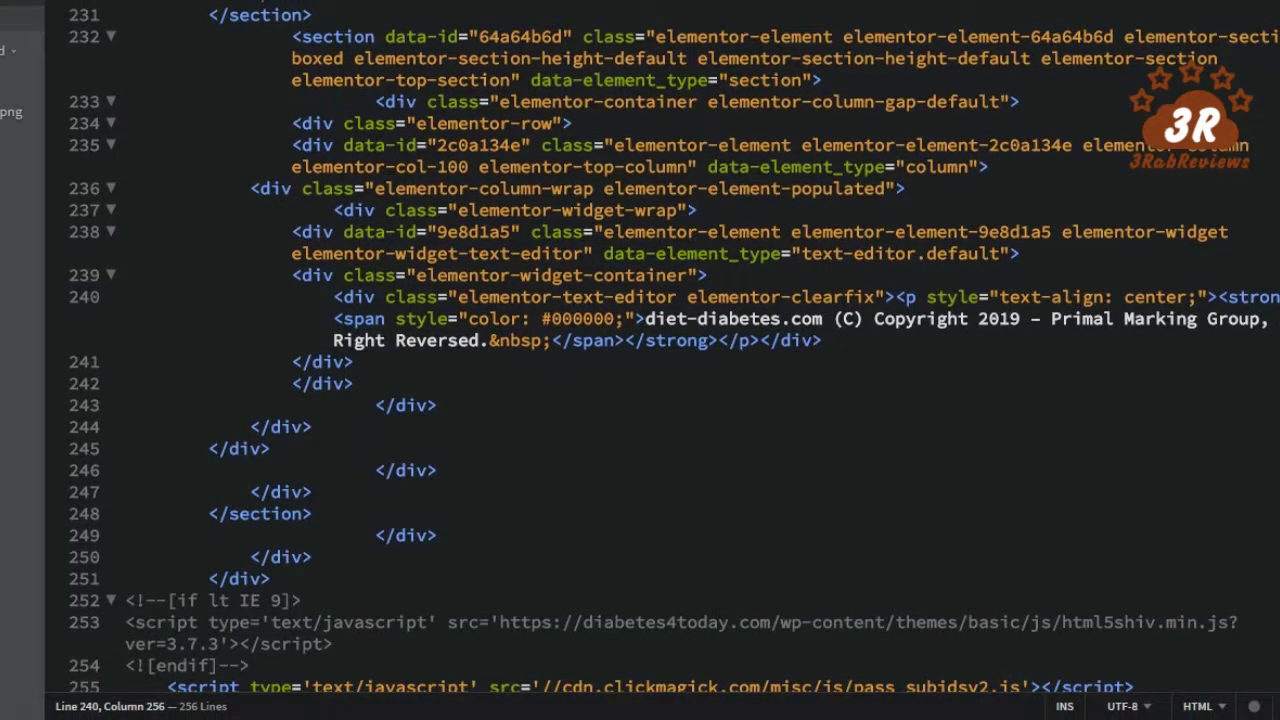
- Switch to the landing page in Chrome and examine the Disclosures and About links in the footer
left_click(82, 706)
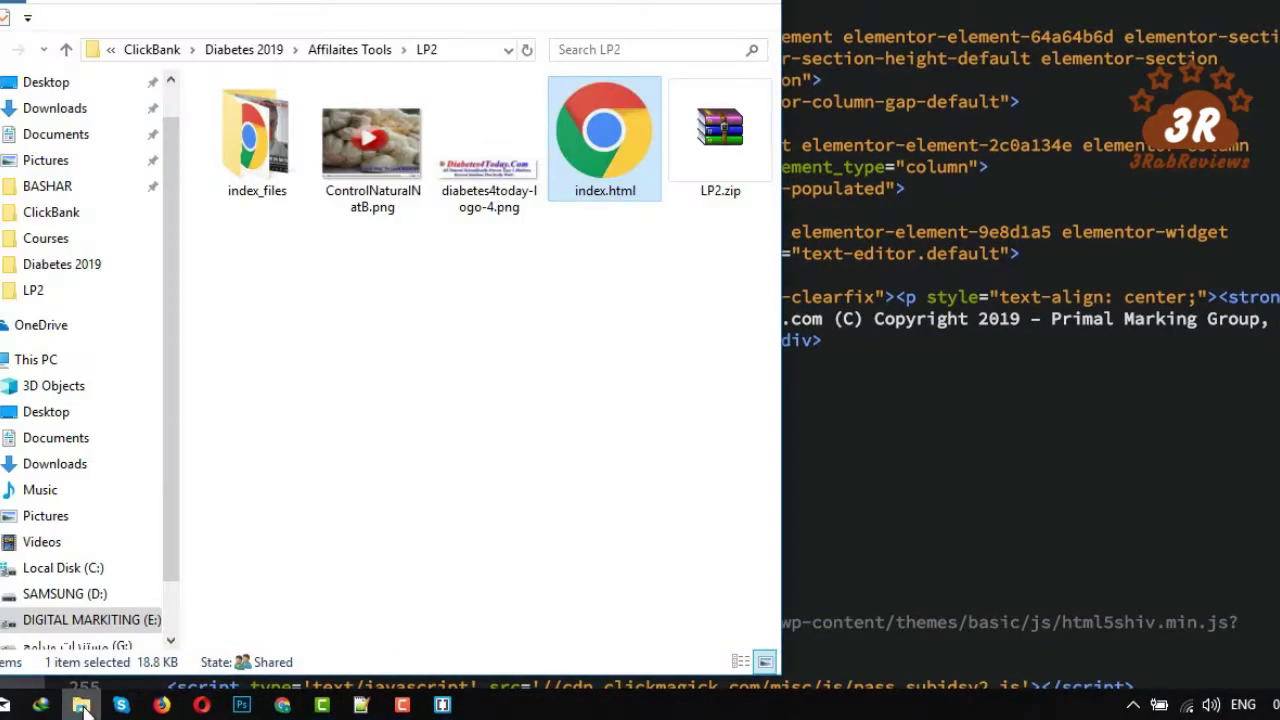
left_click(82, 706)
left_click(283, 705)
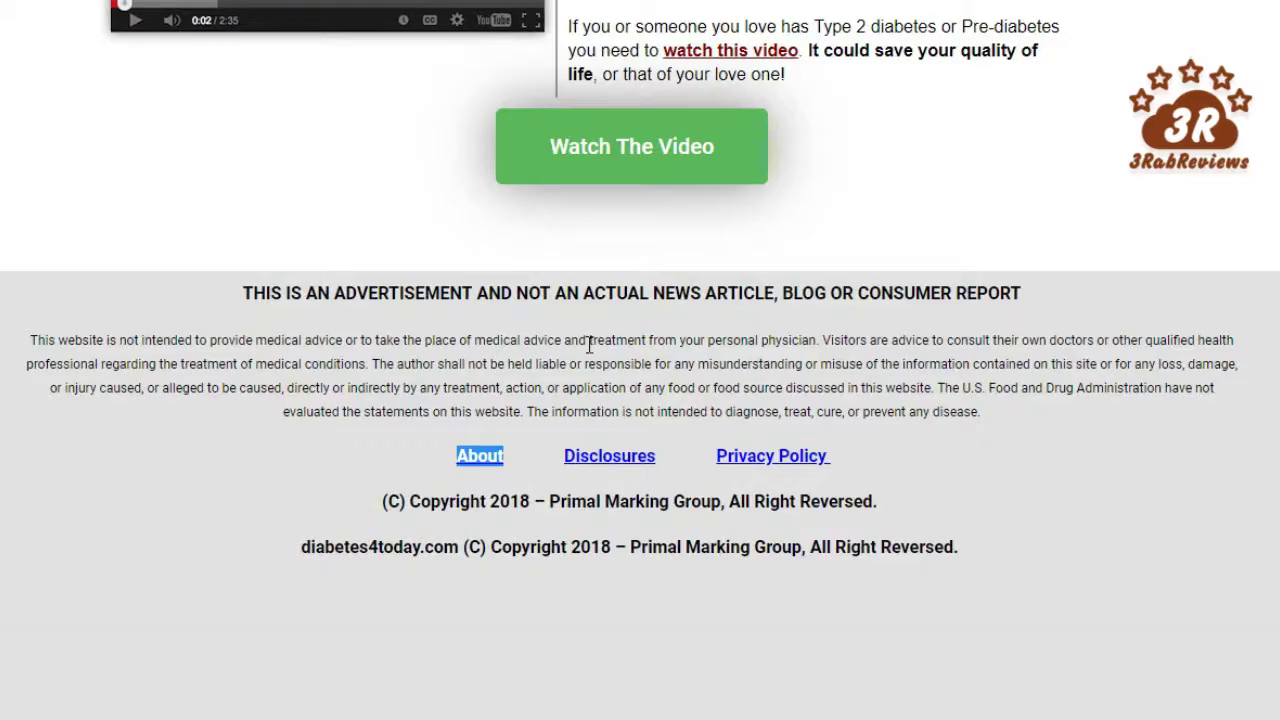
mouse_move(558, 462)
left_mouse_down()
mouse_move(653, 450)
mouse_move(548, 462)
left_mouse_up()
left_click(660, 460)
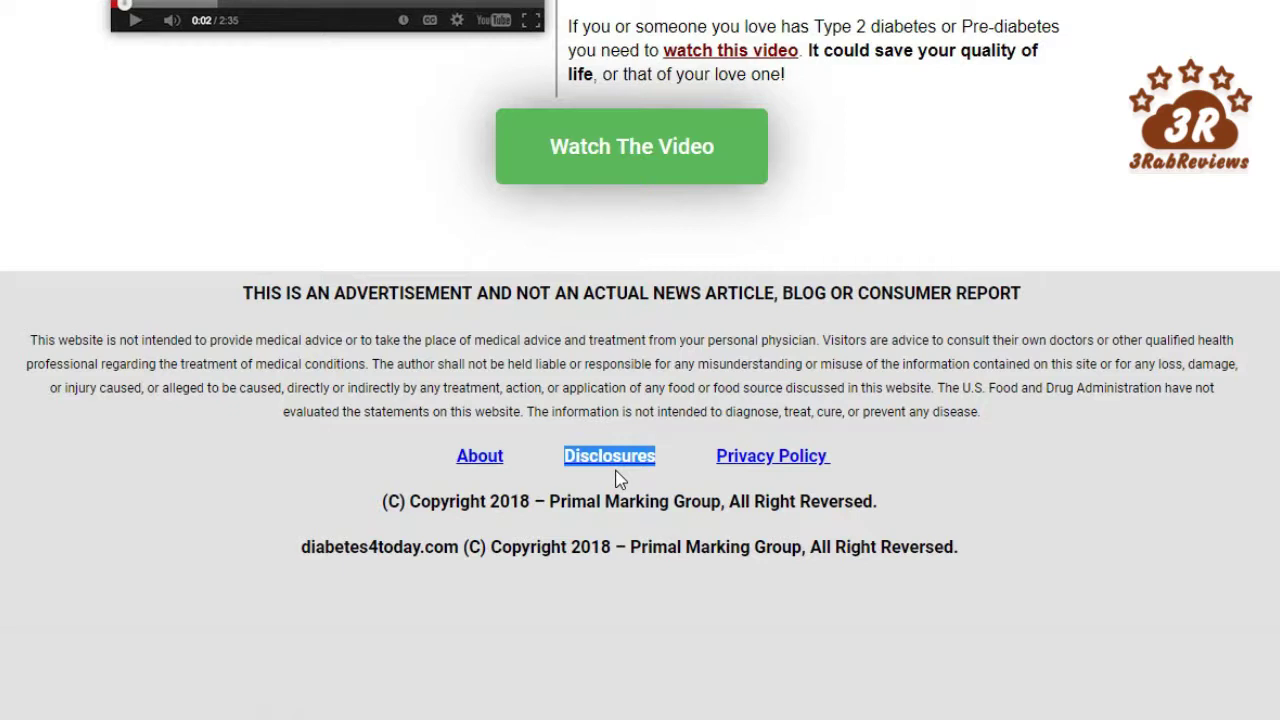
left_click_drag(443, 456, 517, 454)
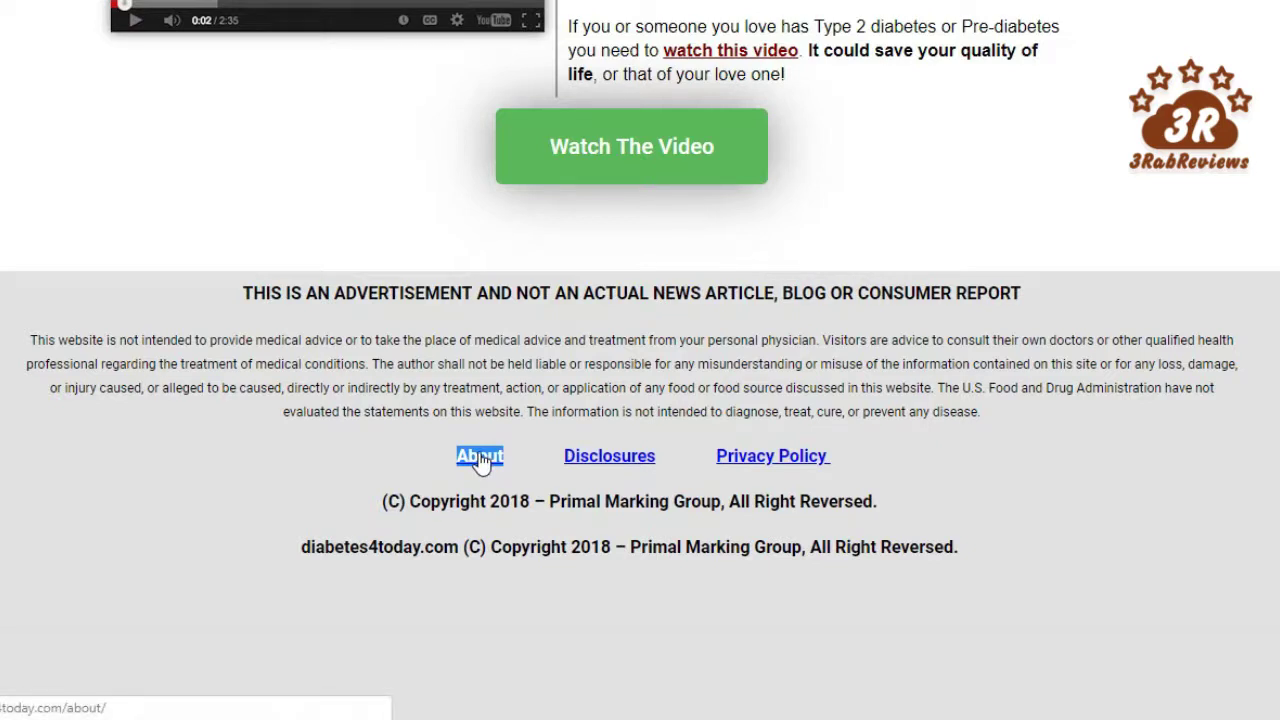
- Select the "diabetes4today.com (C) Copyright 2018" text in the landing page footer
right_click(481, 461)
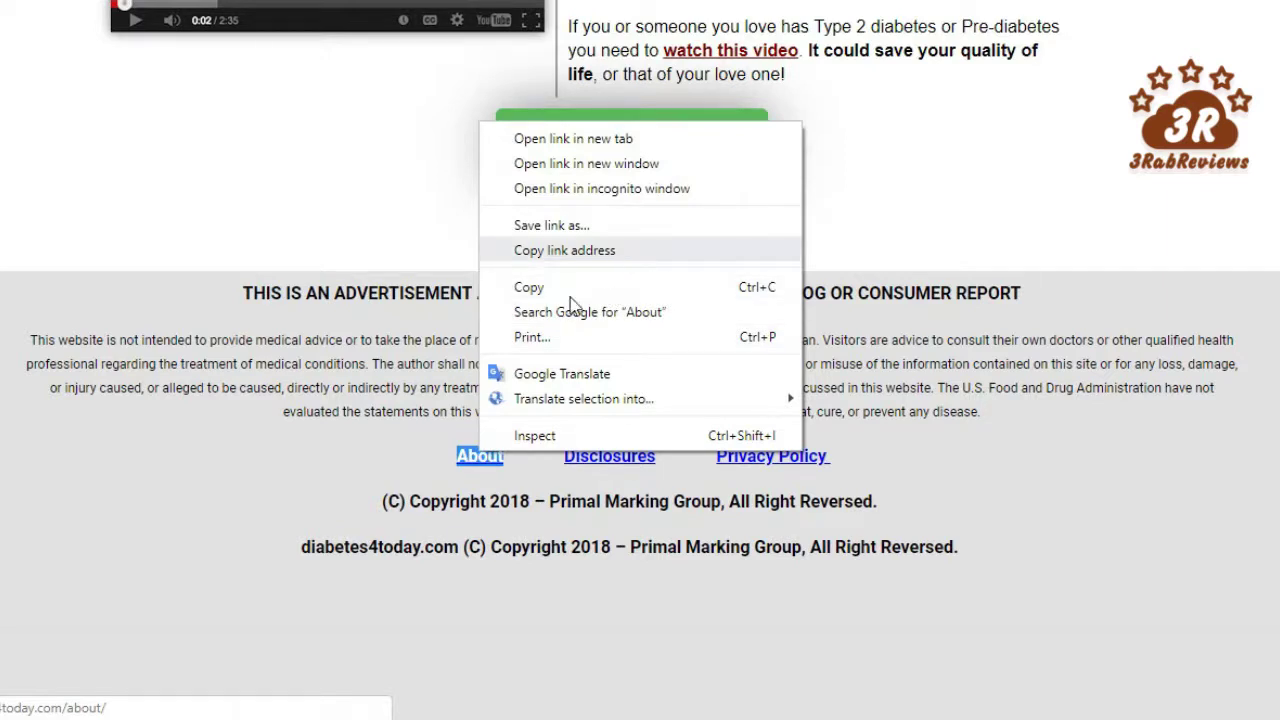
left_click(341, 459)
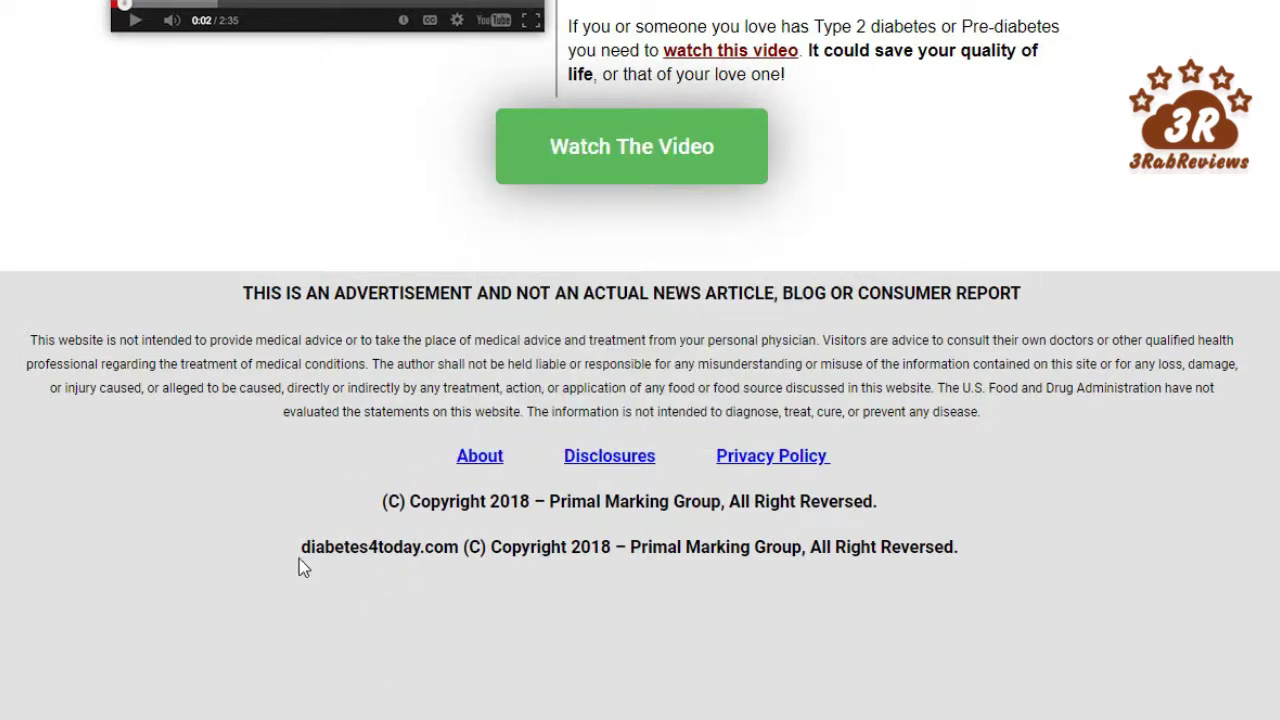
left_click_drag(300, 548, 487, 548)
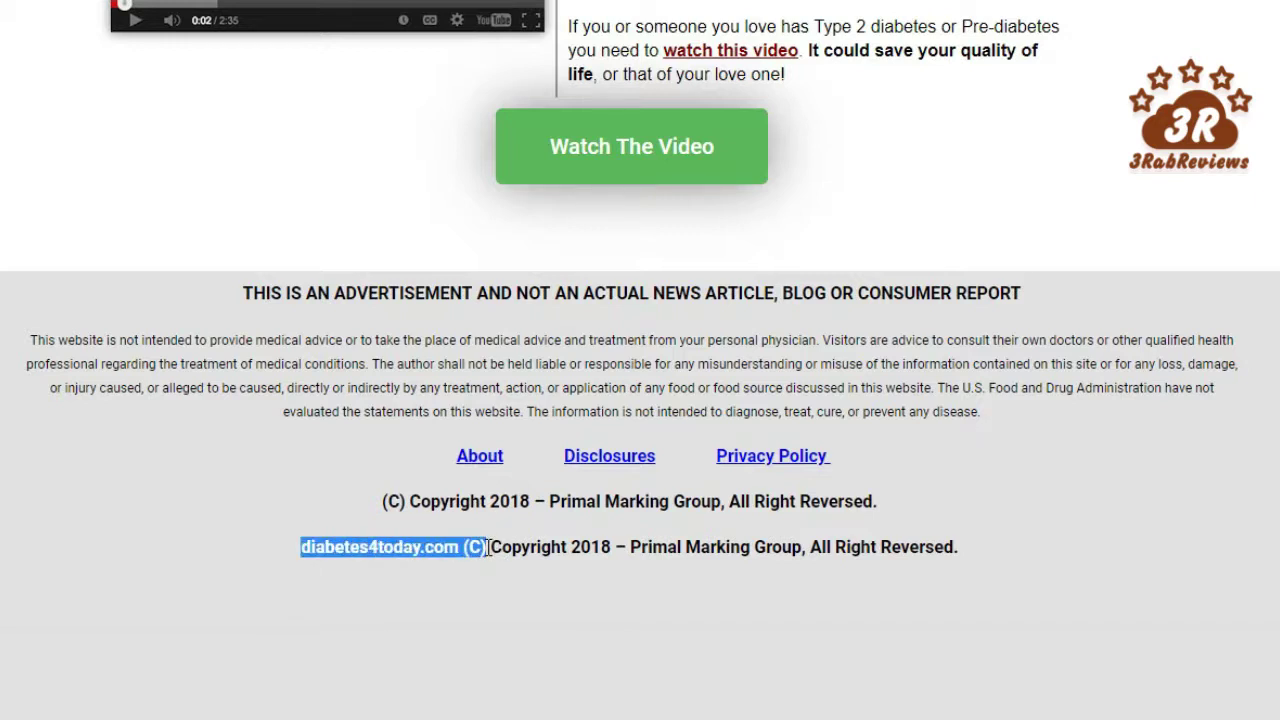
left_click(271, 543)
left_click_drag(297, 551, 610, 547)
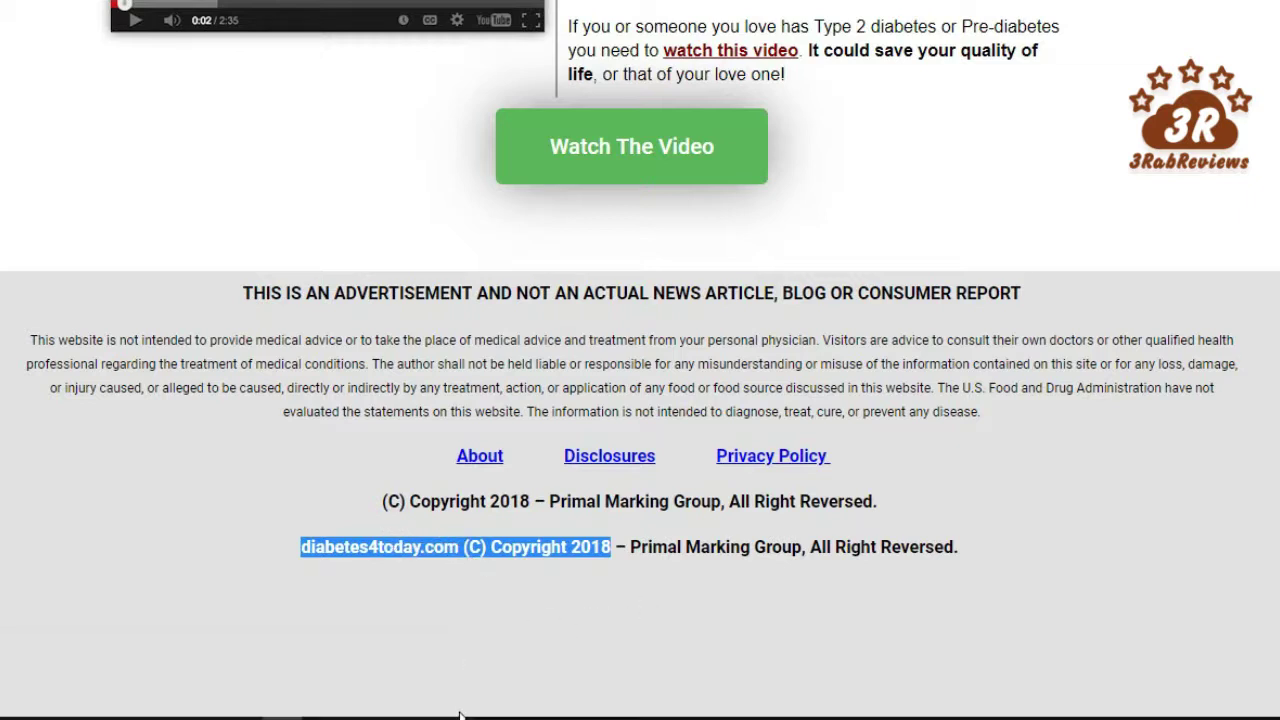
- Switch to Brackets and look up "diabetes4today.com (C) Copyright 2018" in index.html using find and replace
mouse_move(440, 712)
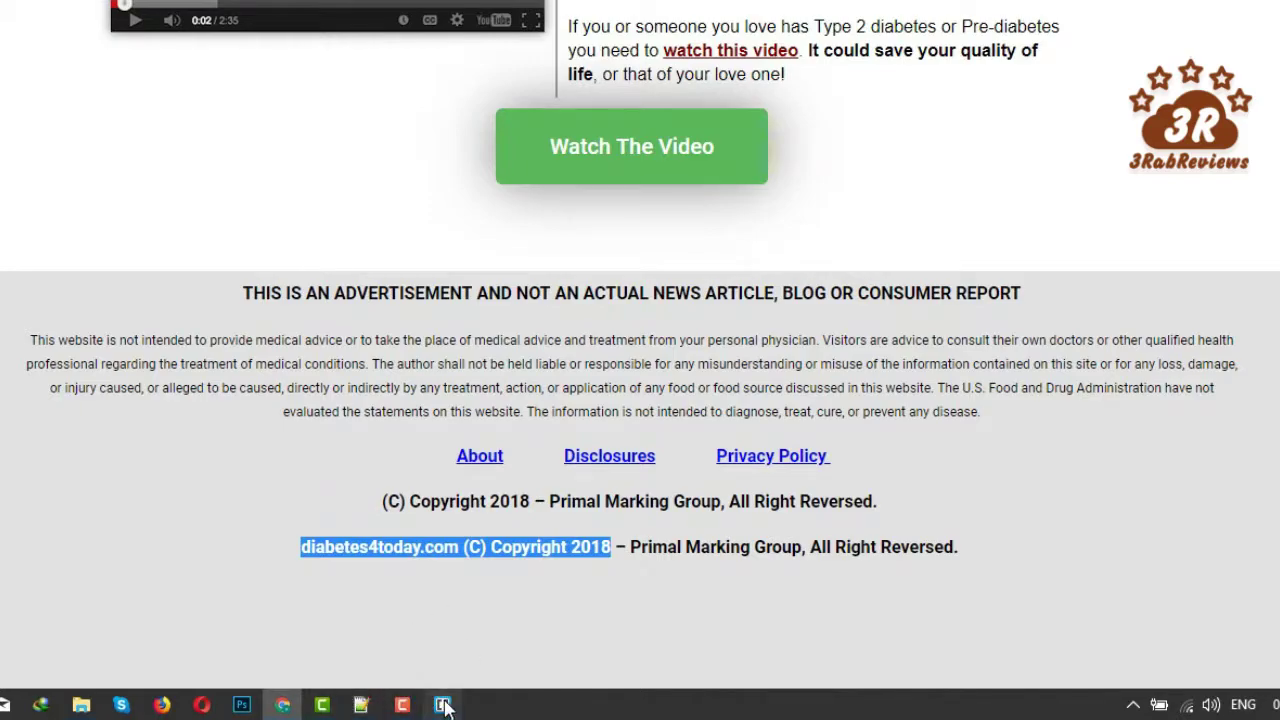
left_click(442, 705)
left_click(715, 275)
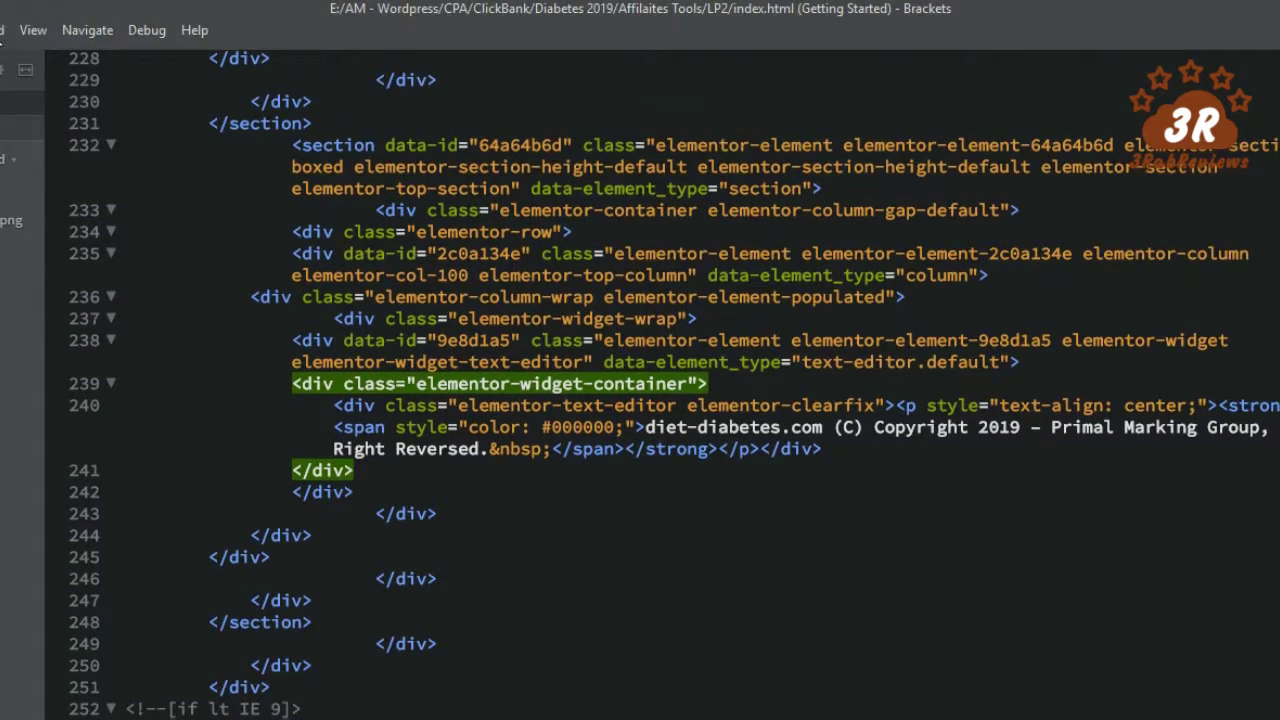
left_click(2, 30)
left_click(32, 240)
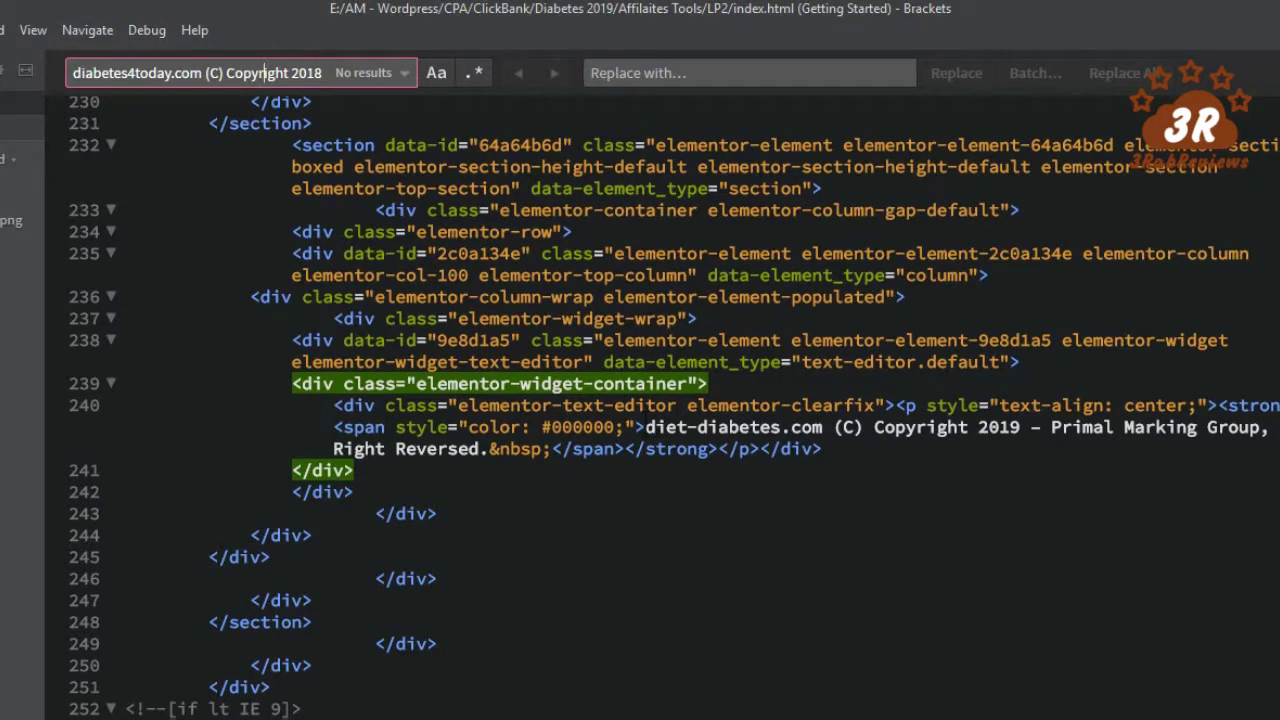
- Search index.html for the "diet-diabetes.com (C) Copyright 2019" text from the footer copyright line
left_click_drag(646, 427, 1020, 427)
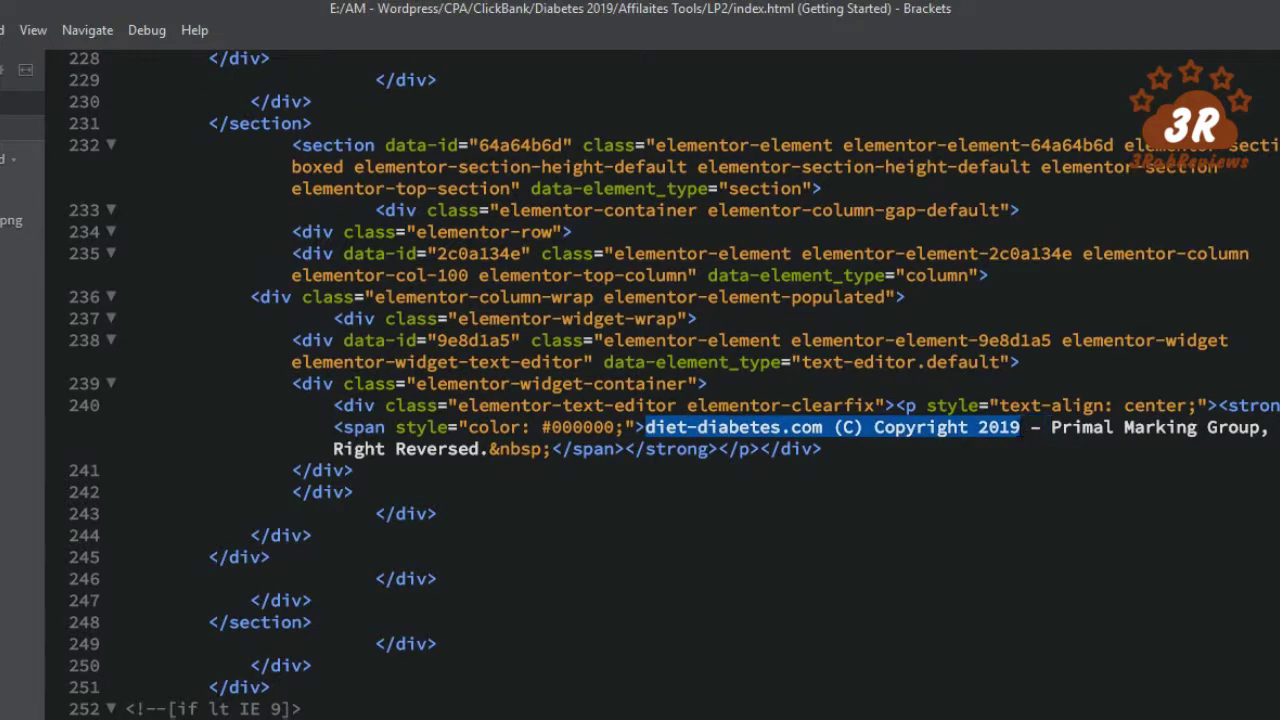
left_click(4, 30)
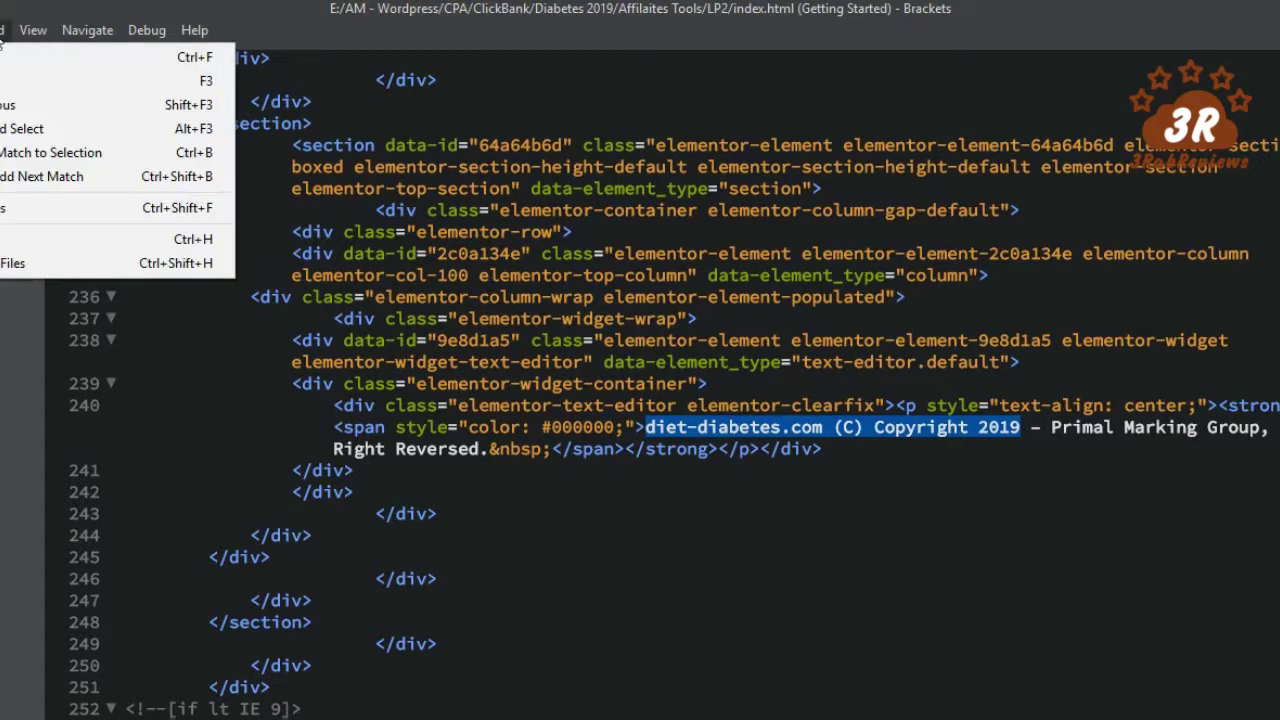
left_click(150, 56)
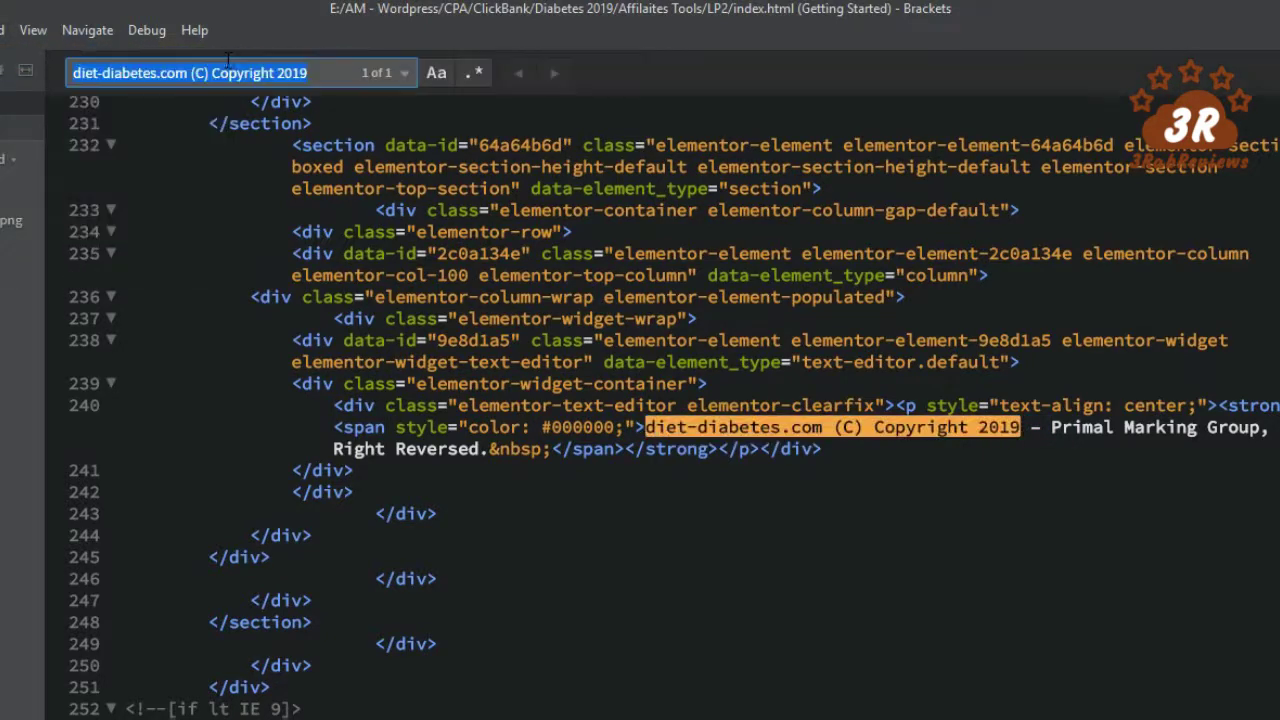
key("ctrl+a")
left_click(893, 427)
- Try replacing diet-diabetes.com with yourdomain.com in the footer copyright line of index.html
left_click_drag(823, 427, 646, 427)
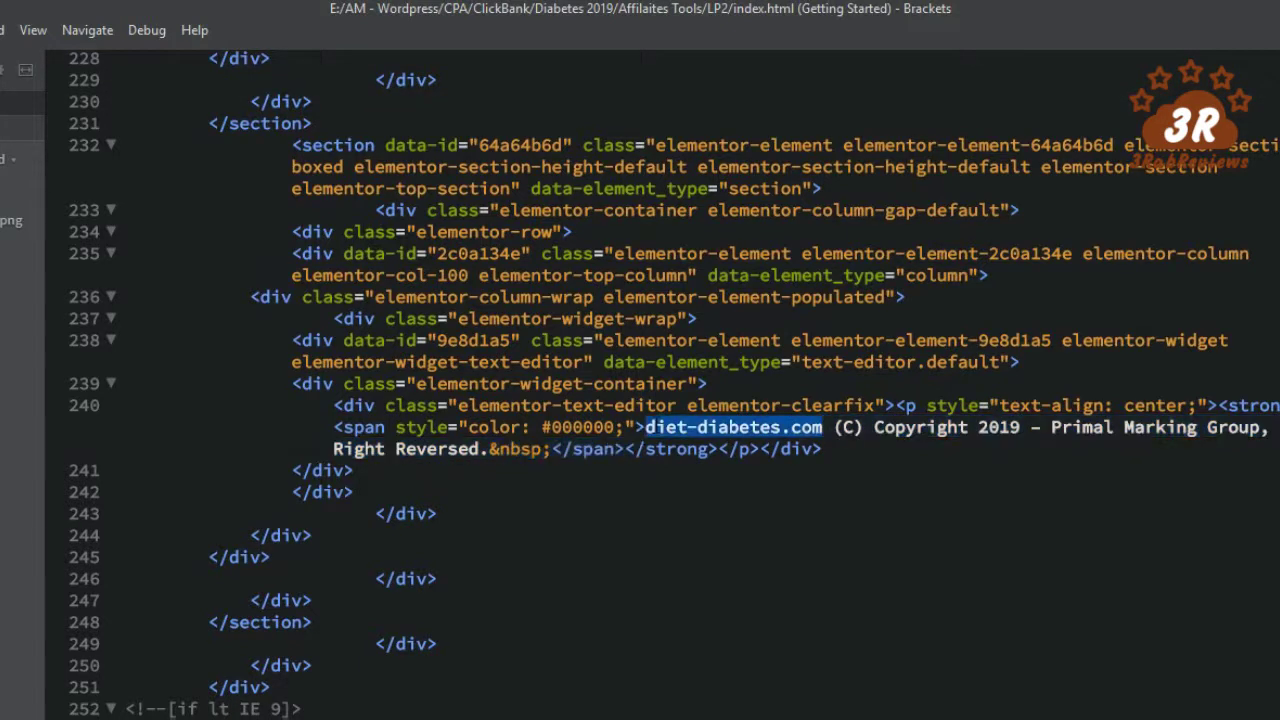
key("BackSpace")
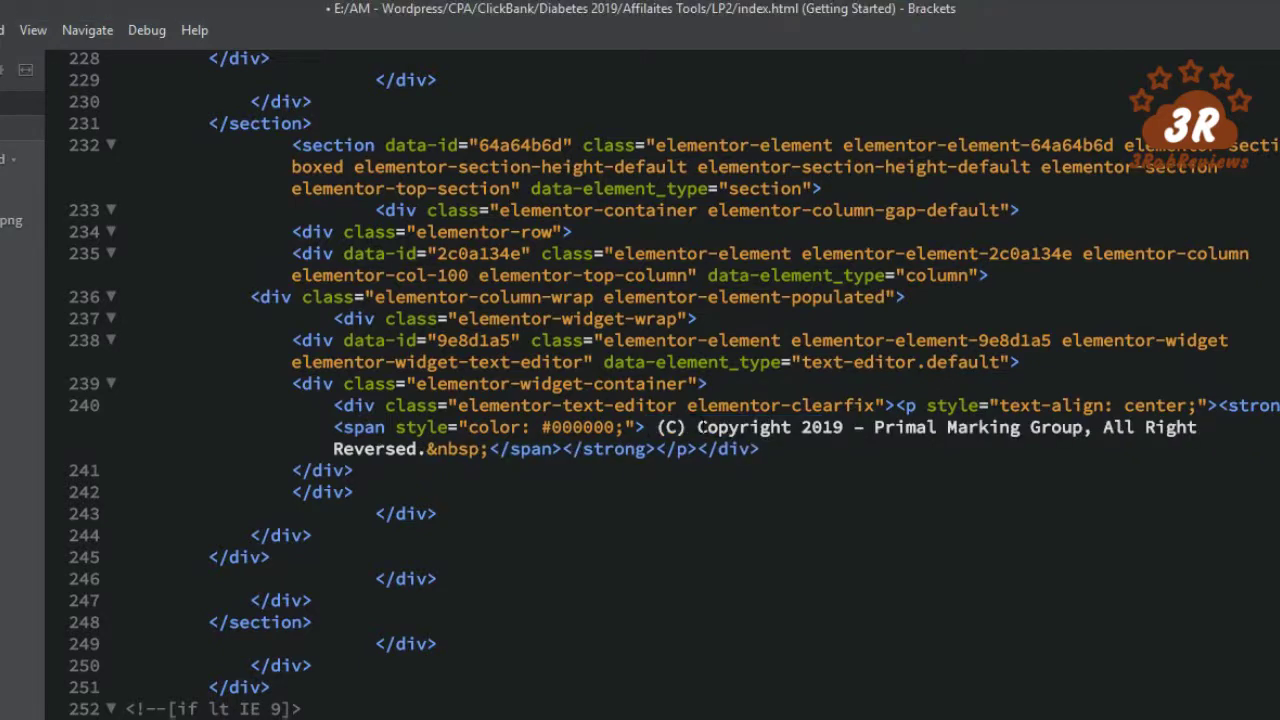
key("ctrl+z")
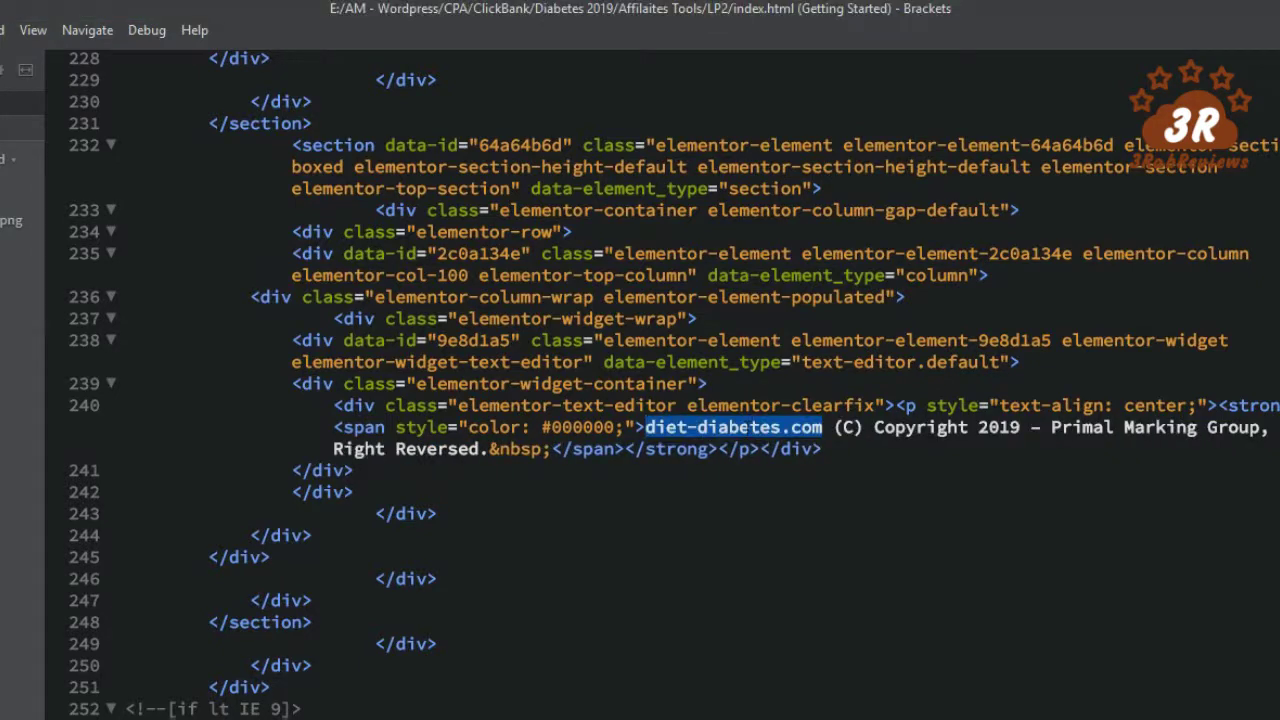
key("BackSpace")
type("your")
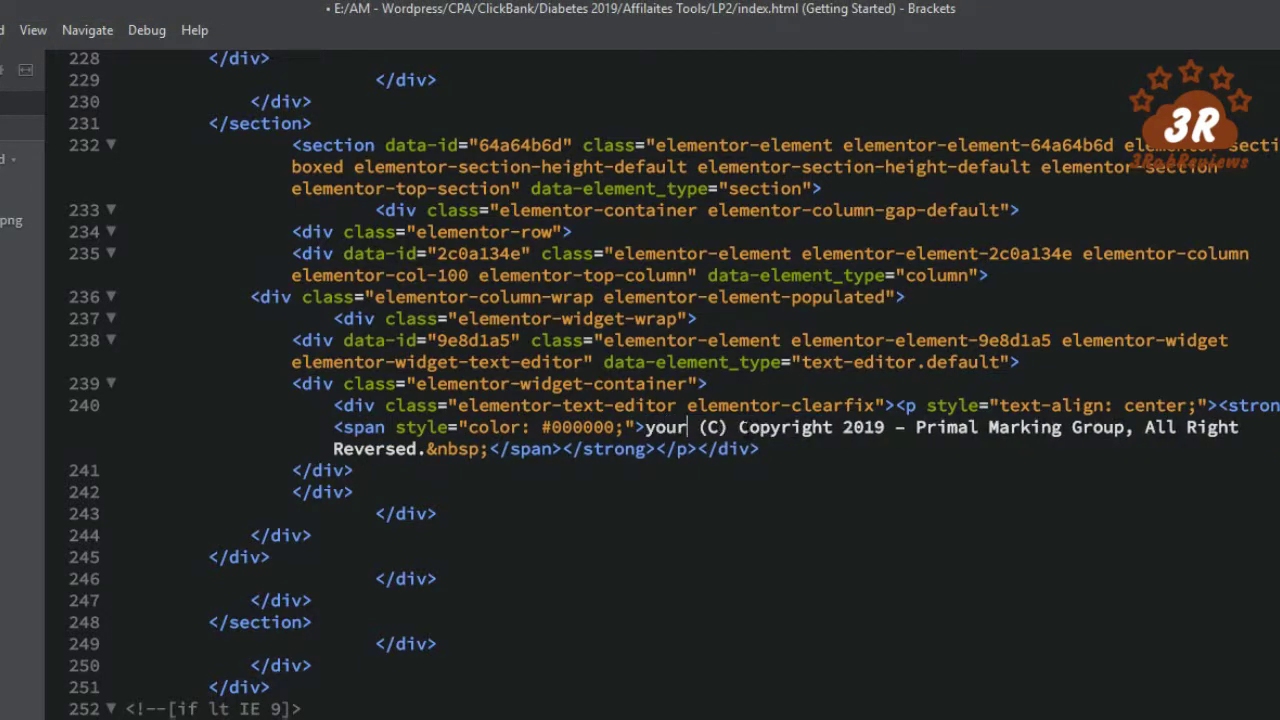
type("domain")
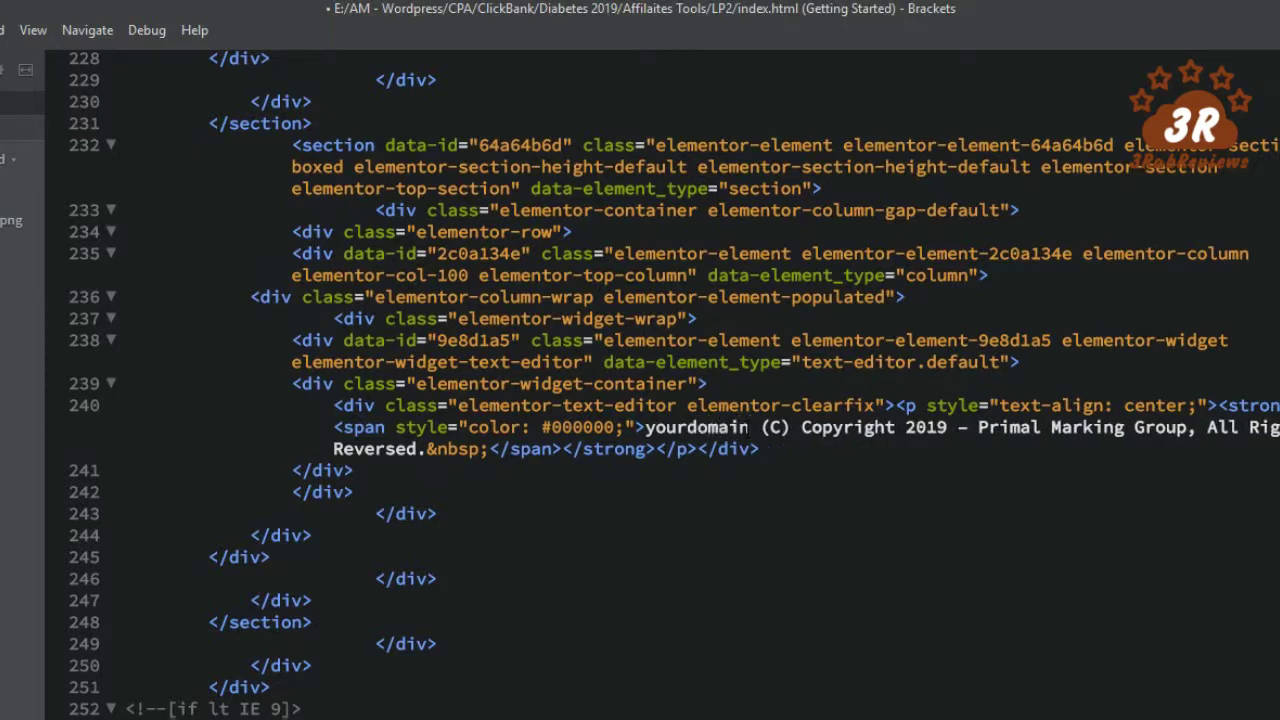
type(".com")
- Undo the trial yourdomain.com edits in the footer copyright line
key("ctrl+shift+Left")
key("ctrl+shift+Left")
key("ctrl+shift+Left")
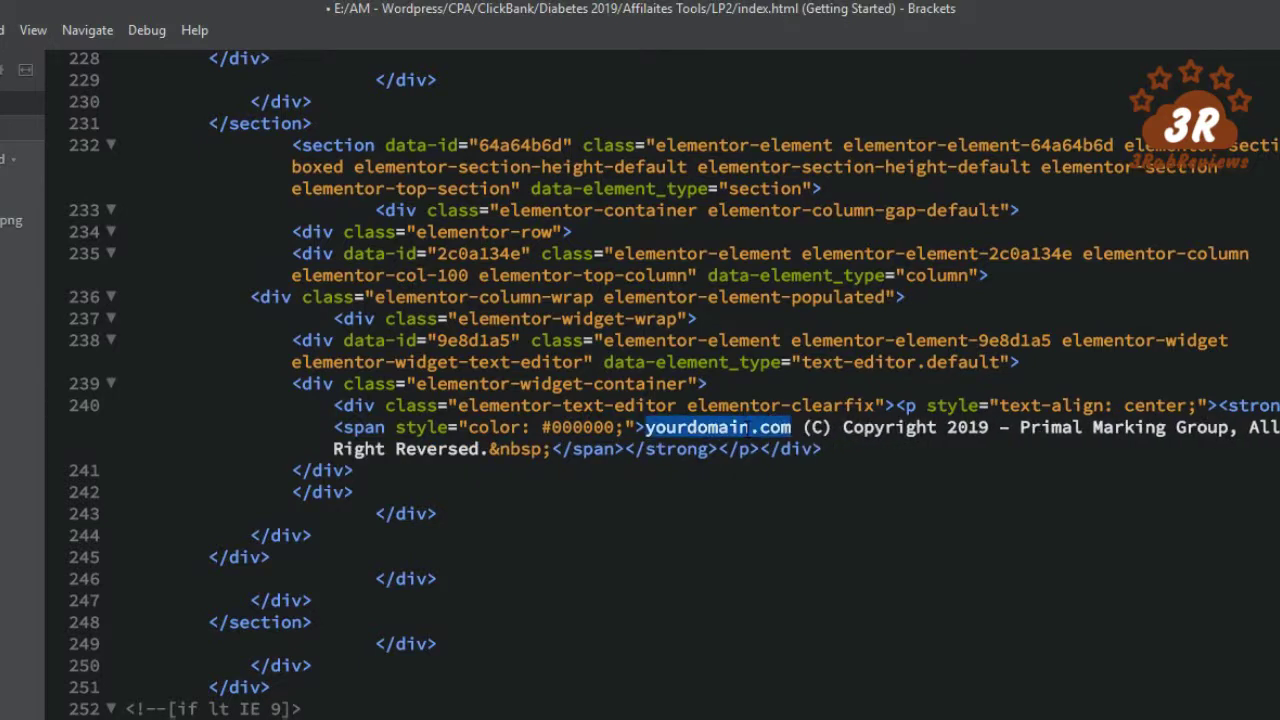
key("BackSpace")
key("ctrl+z")
key("ctrl+y")
key("ctrl+z")
key("ctrl+z")
key("ctrl+z")
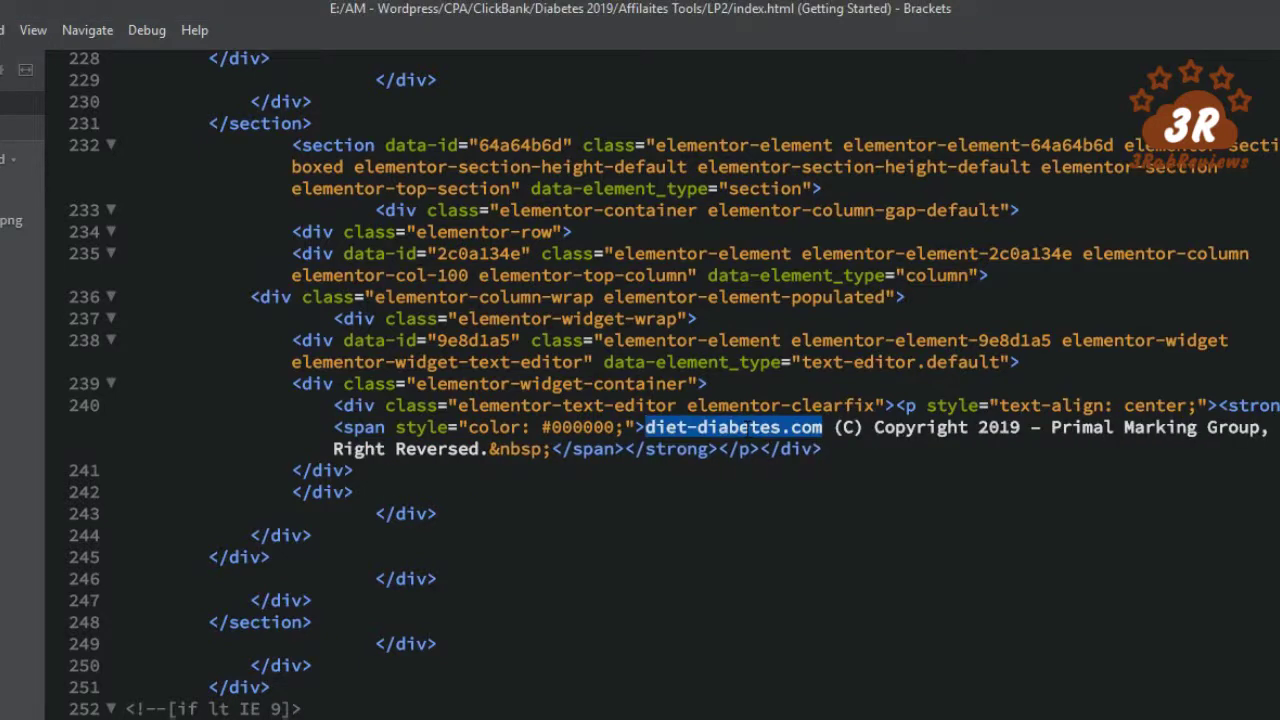
- Switch to Chrome and reload the landing page to check its footer copyright line
left_click(626, 449)
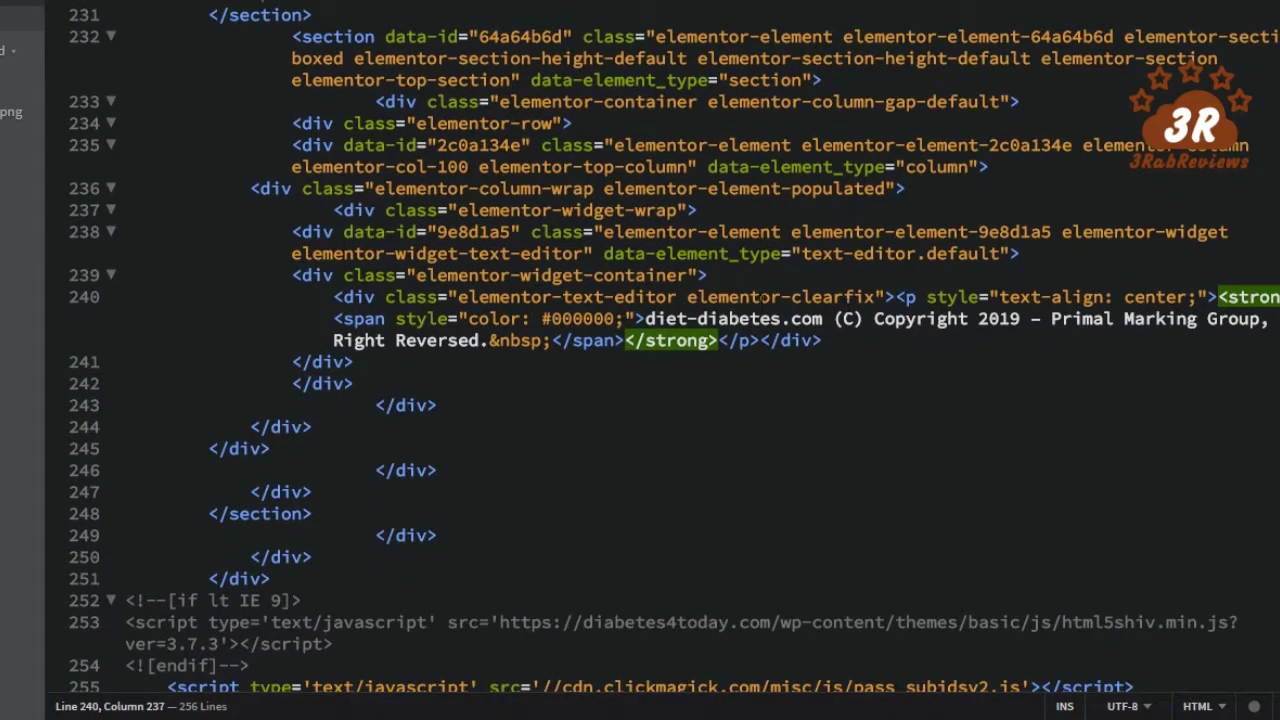
left_click(283, 705)
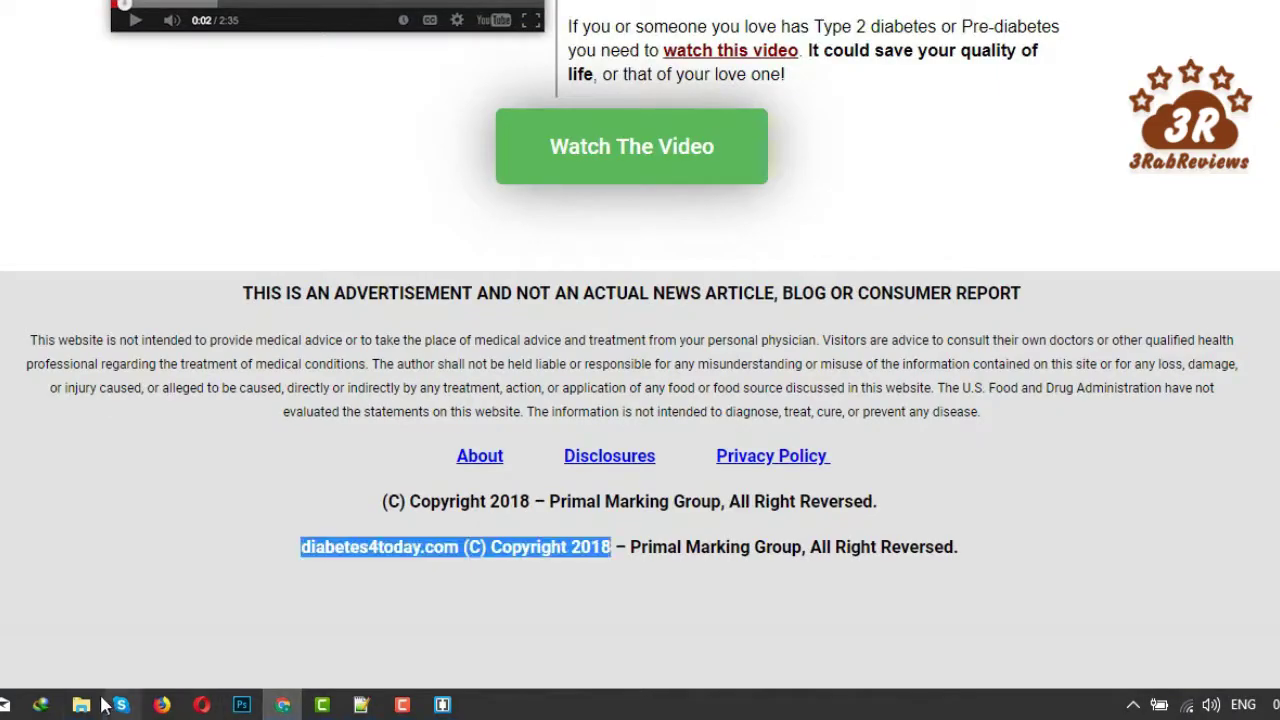
key("F5")
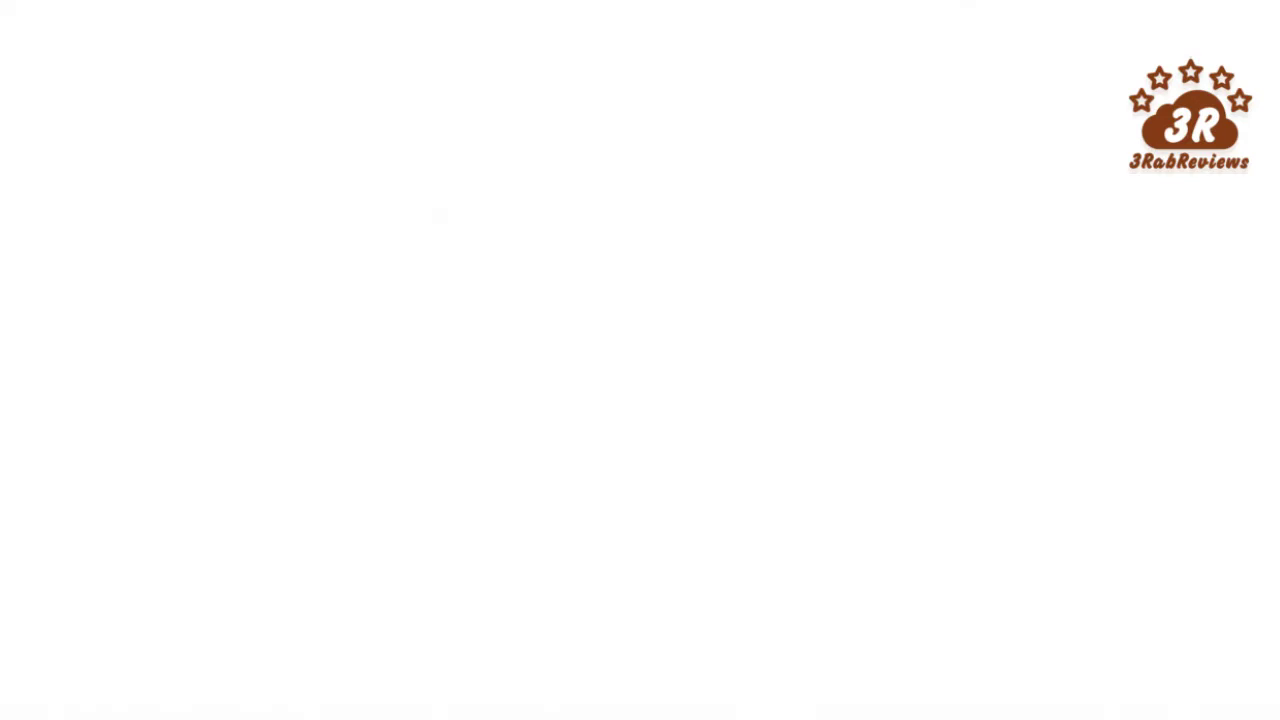
- Switch to the LP2 folder in File Explorer and archive index_files and index.html as LP2.zip in ZIP format
left_click(82, 705)
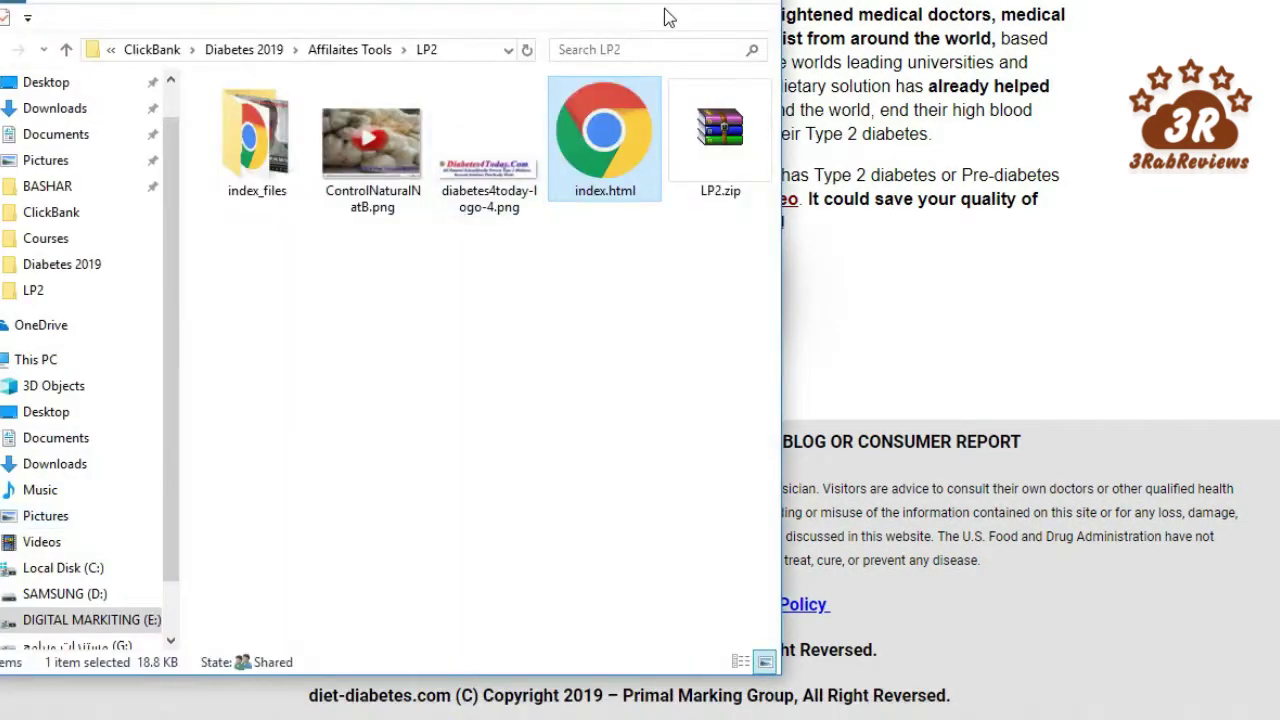
double_click(669, 18)
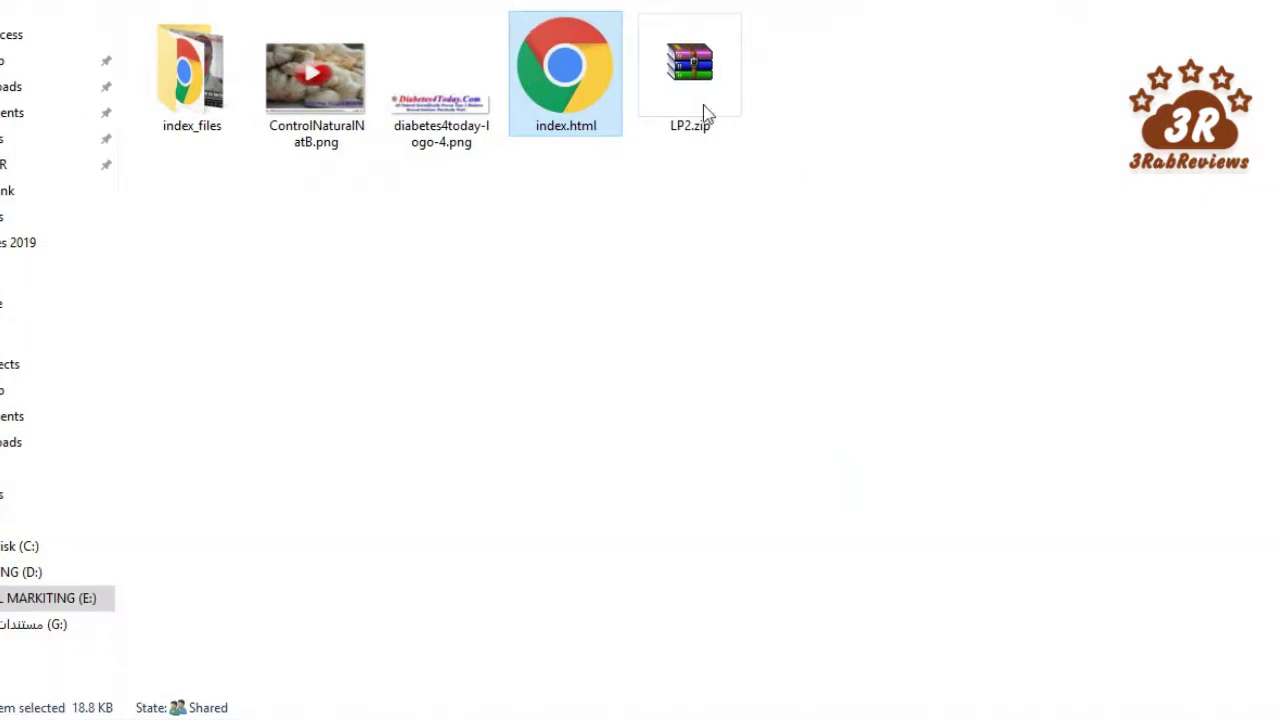
left_click(190, 80, "ctrl")
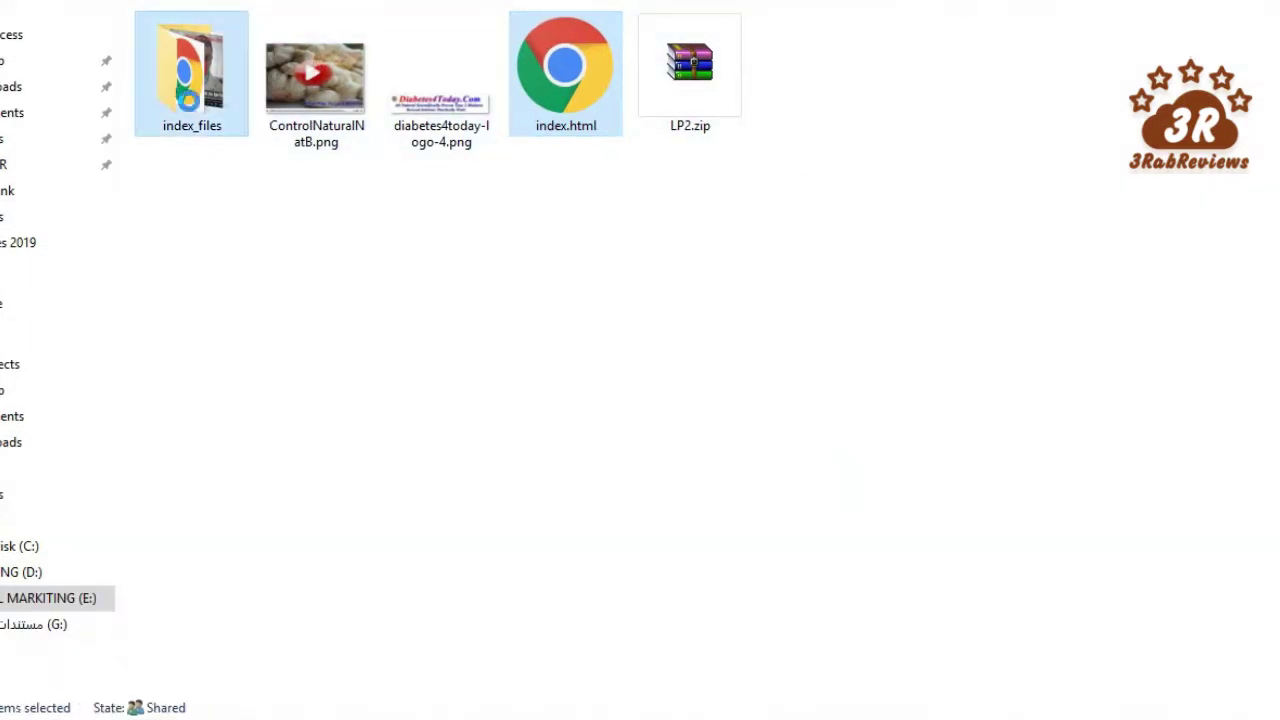
right_click(180, 80)
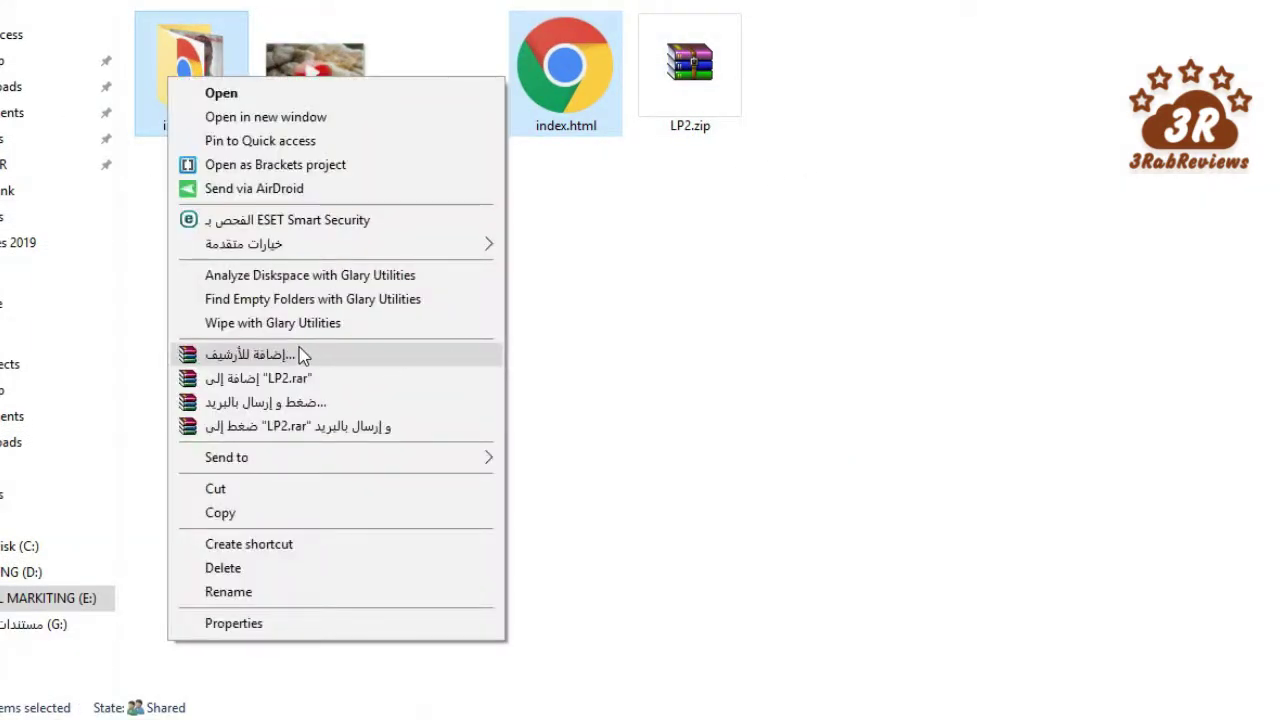
left_click(299, 350)
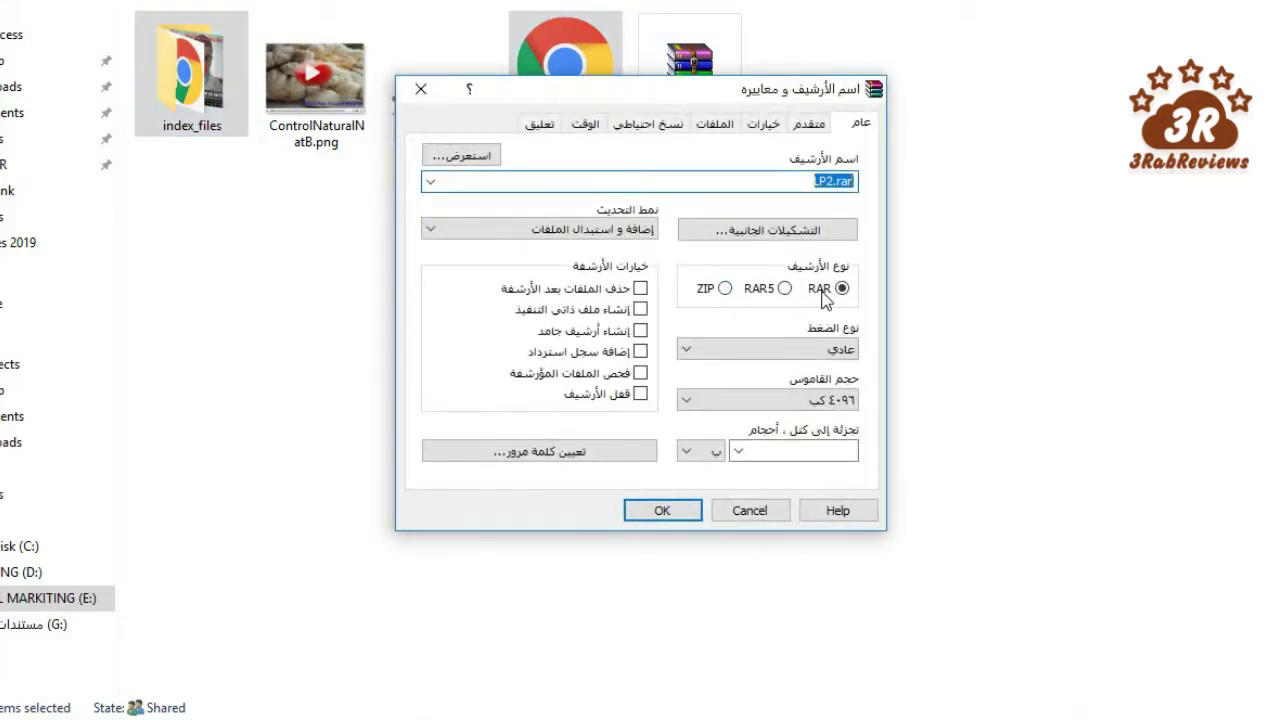
left_click(724, 288)
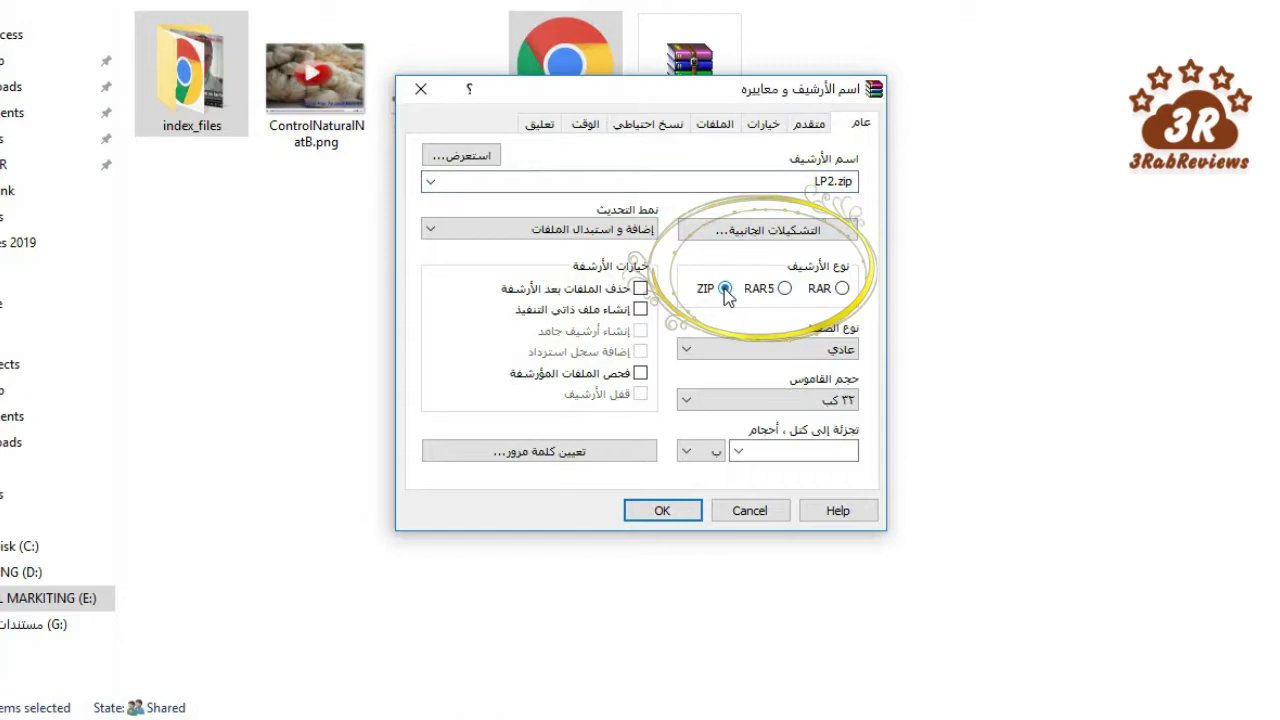
left_click(662, 510)
- Switch to the cPanel File Manager and open the upload page for the new-type-2-diabetes-discovery folder
mouse_move(251, 694)
left_click(300, 700)
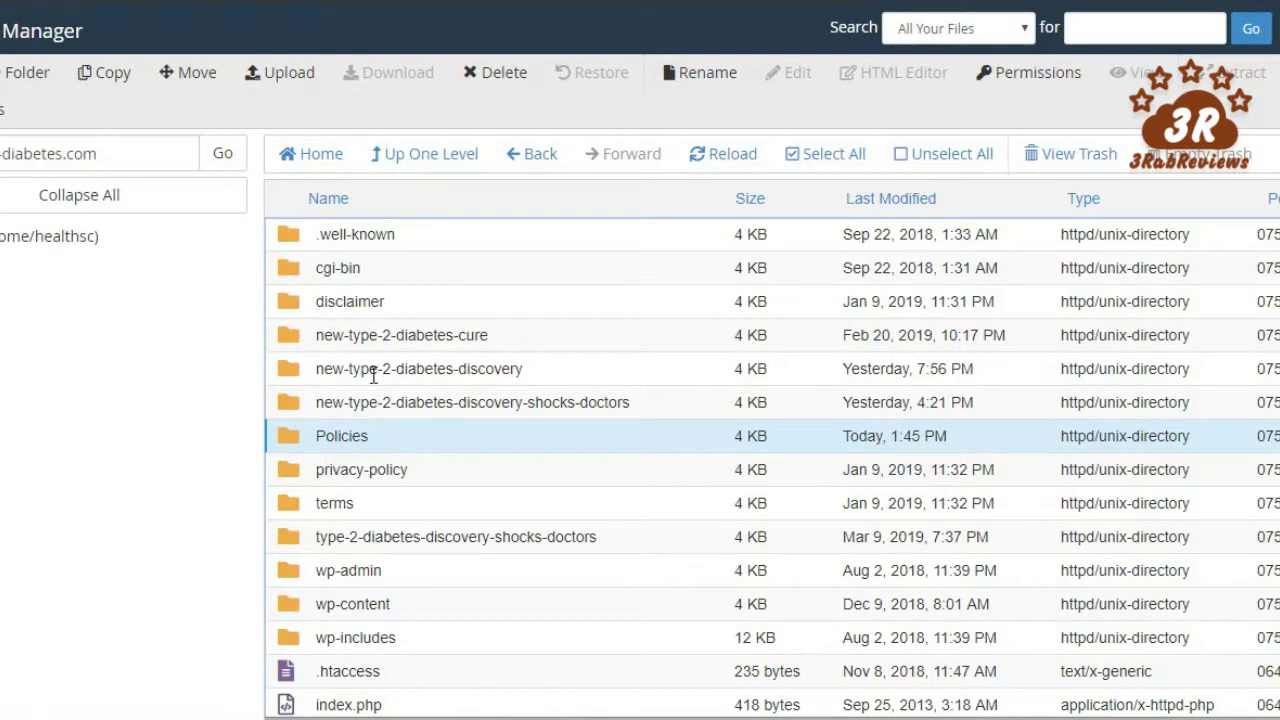
left_click(572, 370)
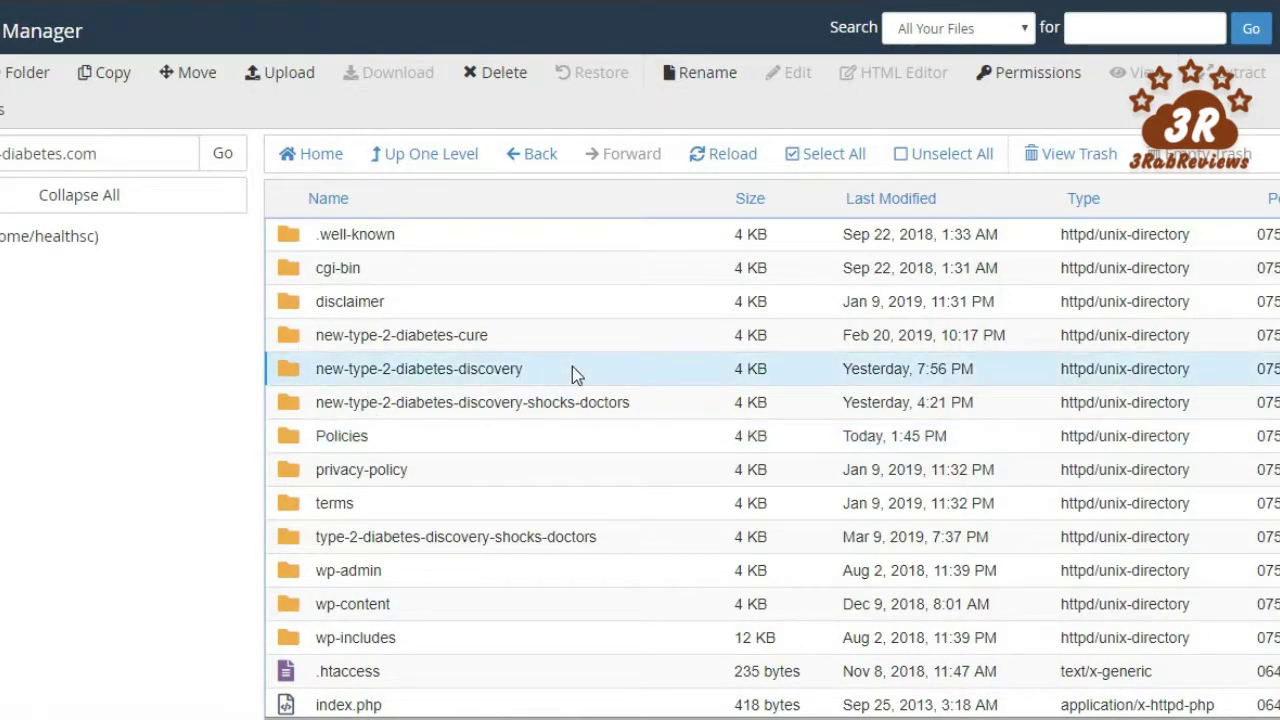
double_click(595, 372)
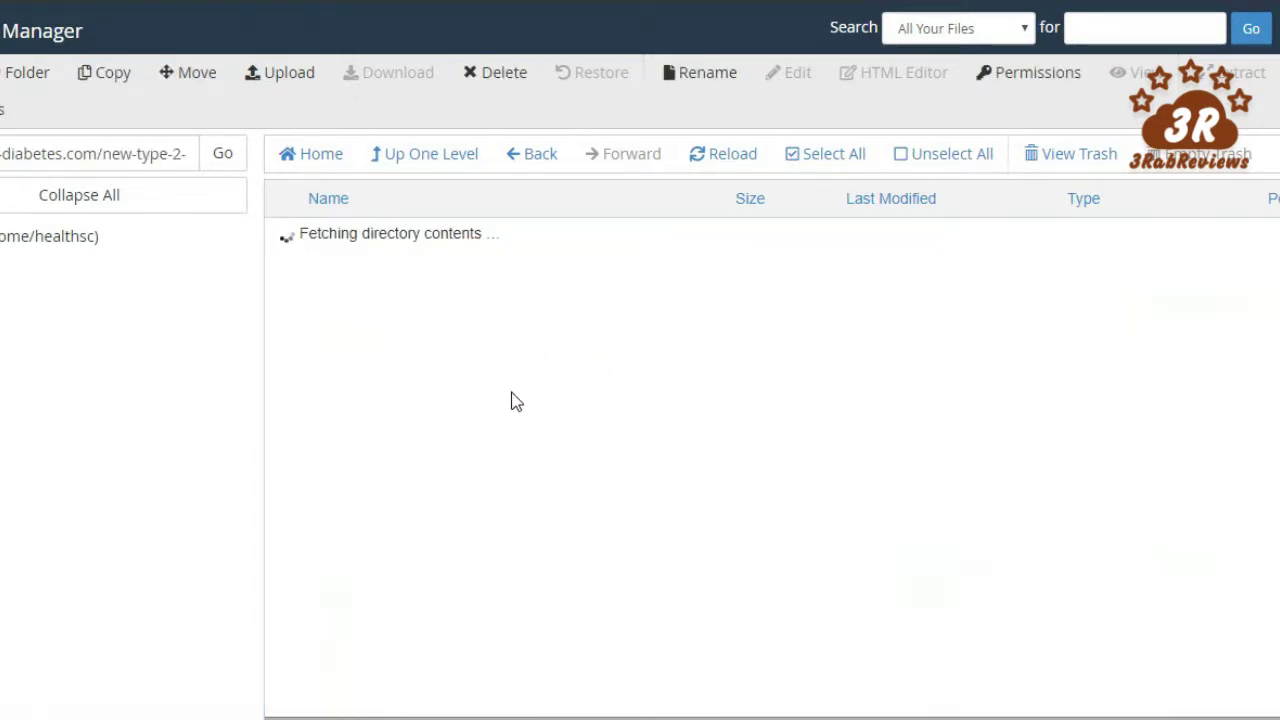
left_click(272, 74)
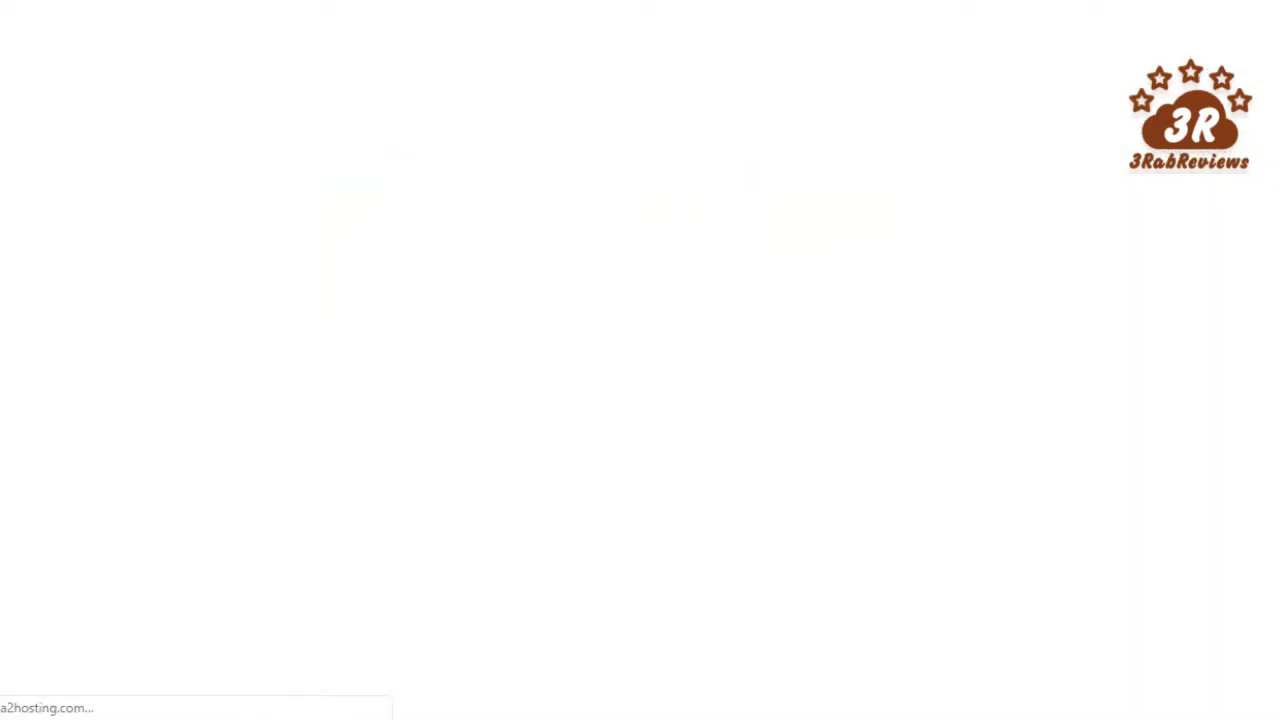
- Try to upload LP2.zip from File Explorer to the new-type-2-diabetes-discovery folder, and return to the File Manager listing
left_click(81, 710)
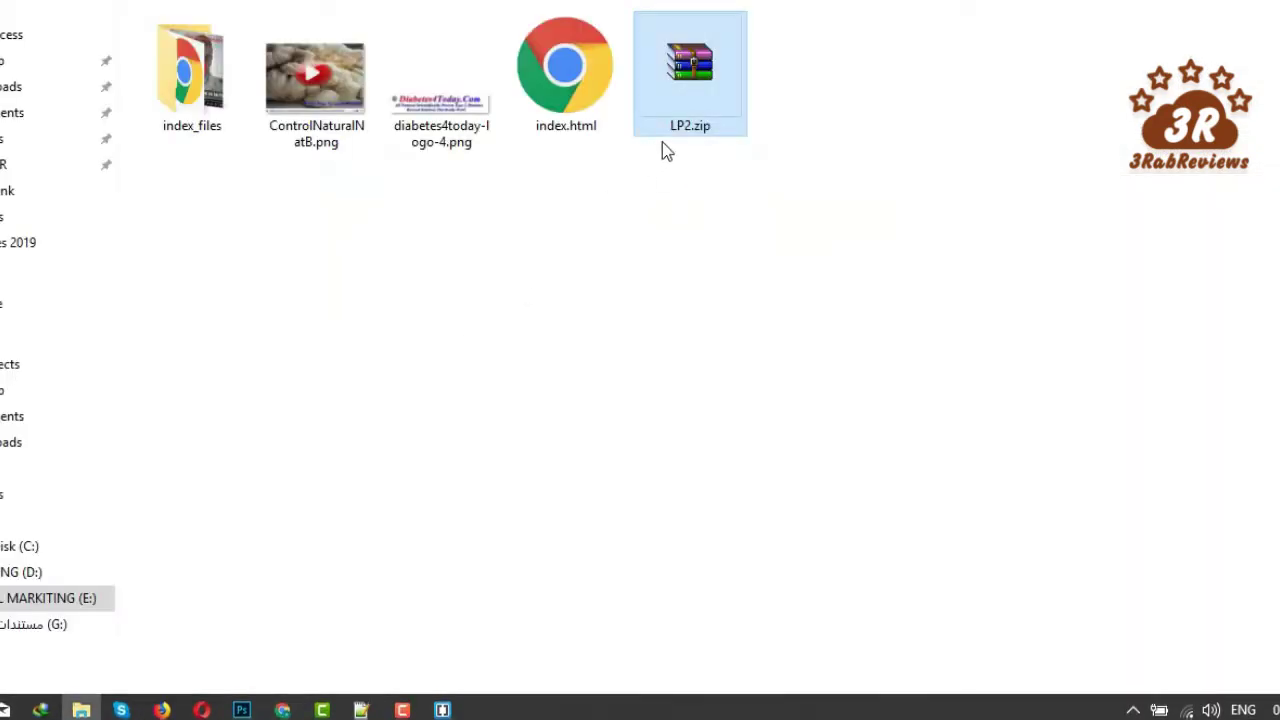
left_click_drag(700, 23, 440, 0)
left_click_drag(460, 670, 450, 260)
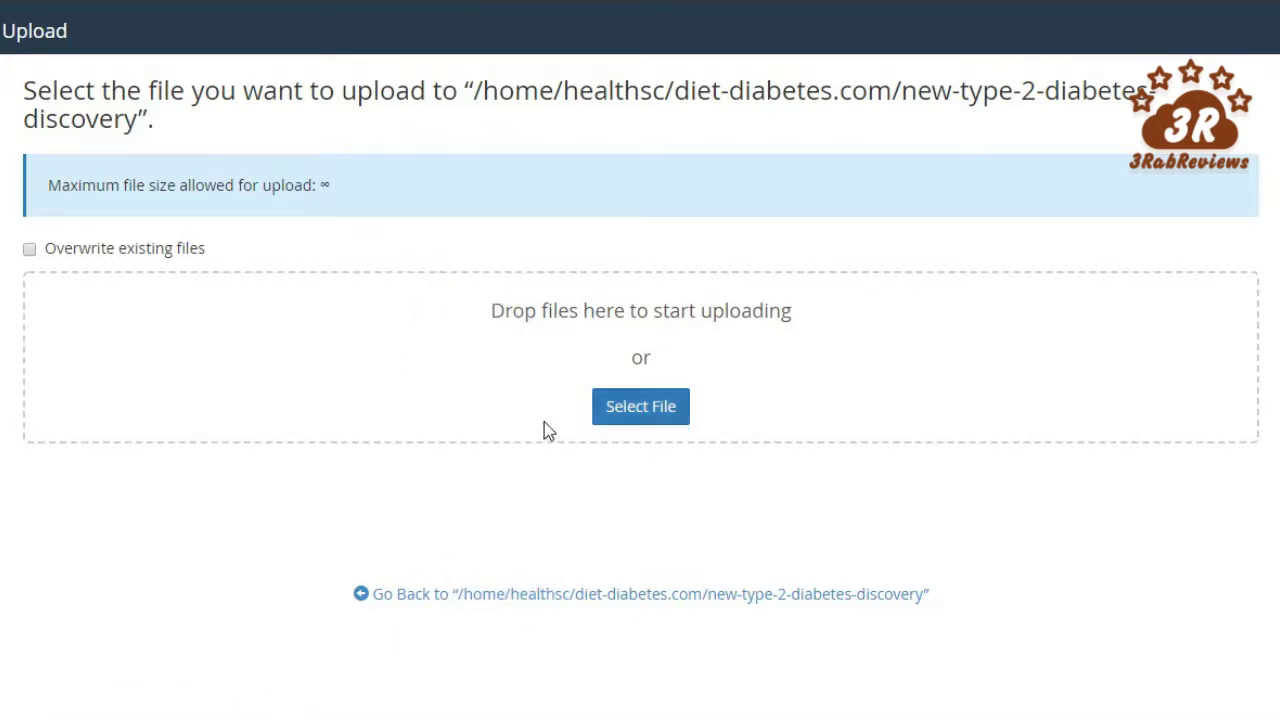
key("ctrl+Tab")
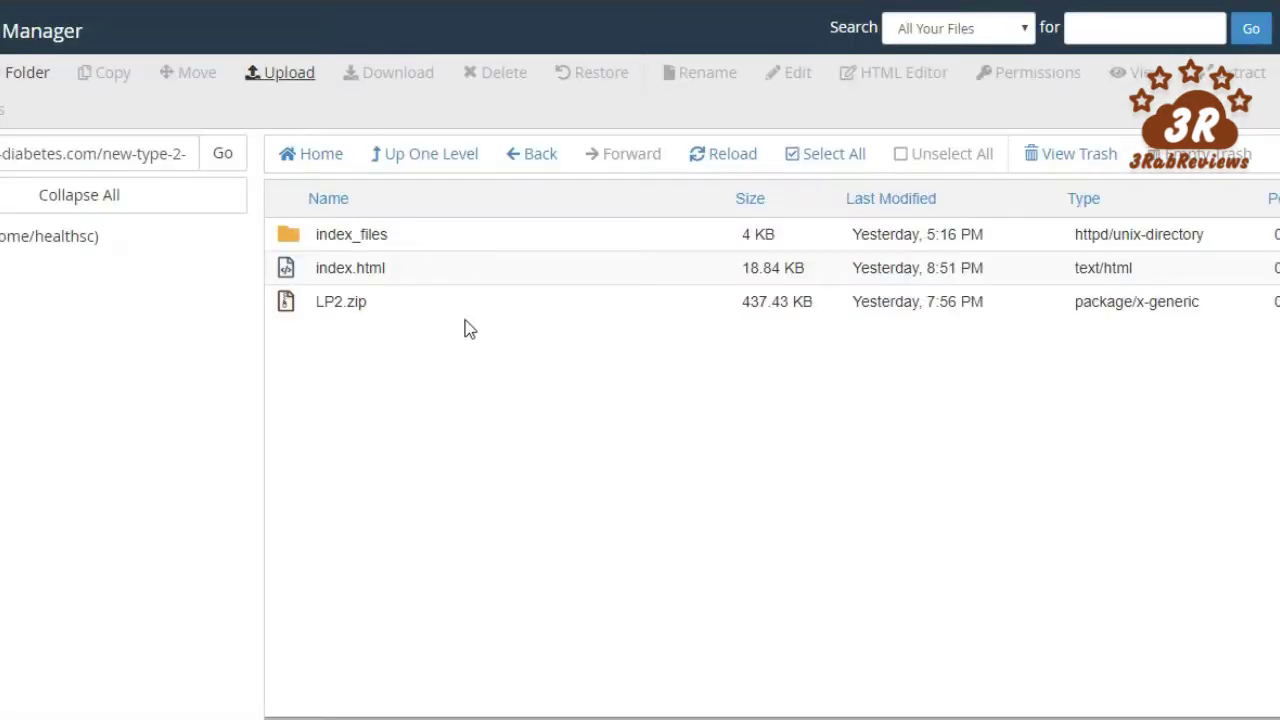